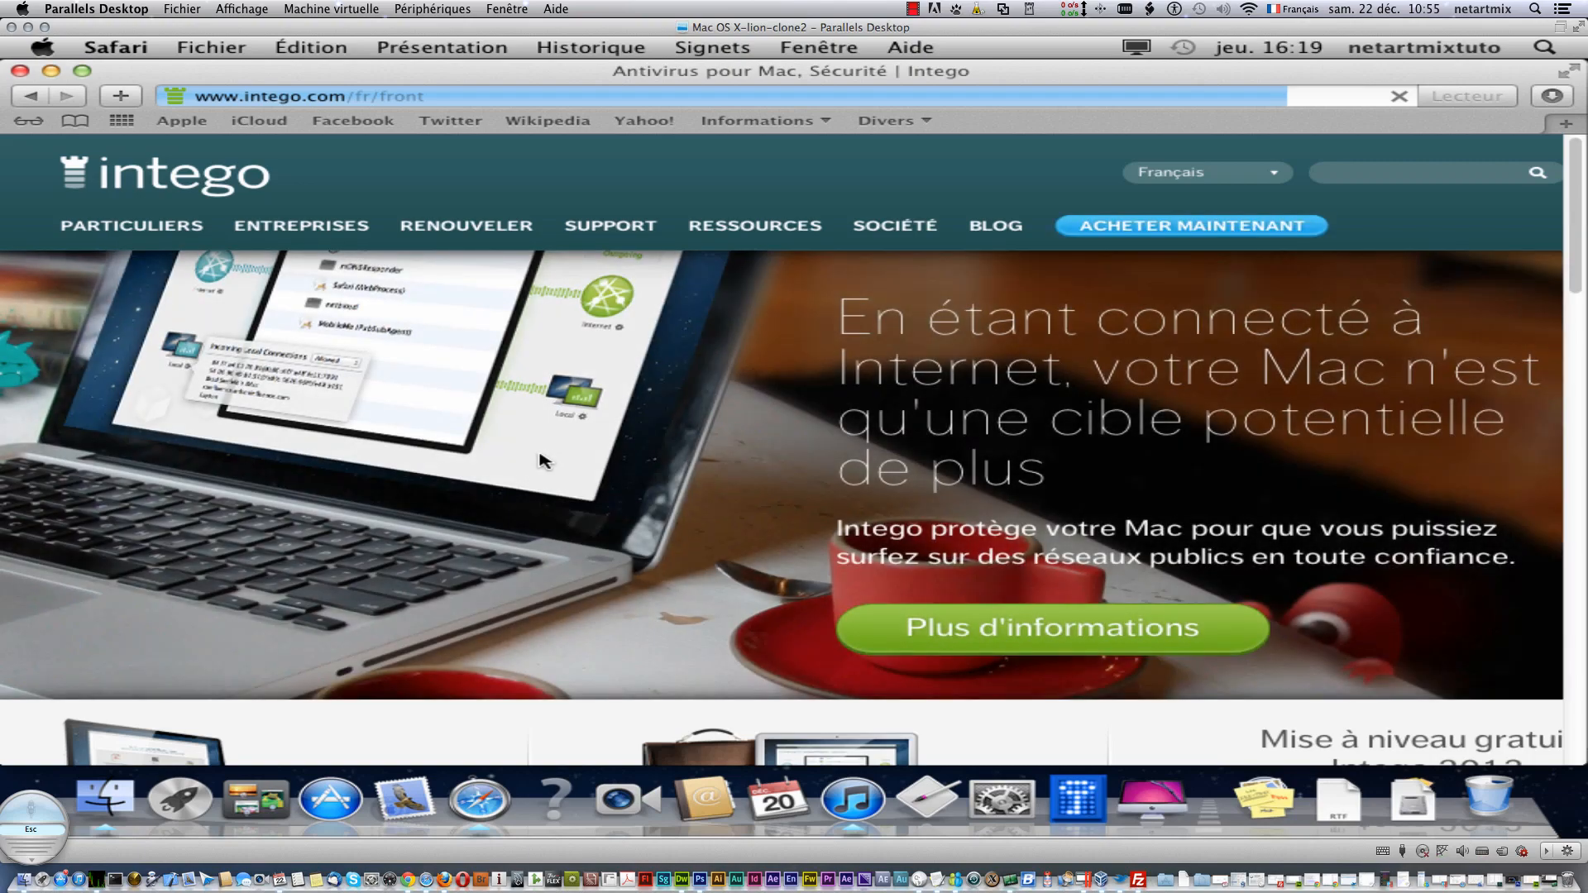
# - Show the ENTREPRISES and PARTICULIERS product mega-menus on the Intego French homepage
pyautogui.moveTo(248, 227)
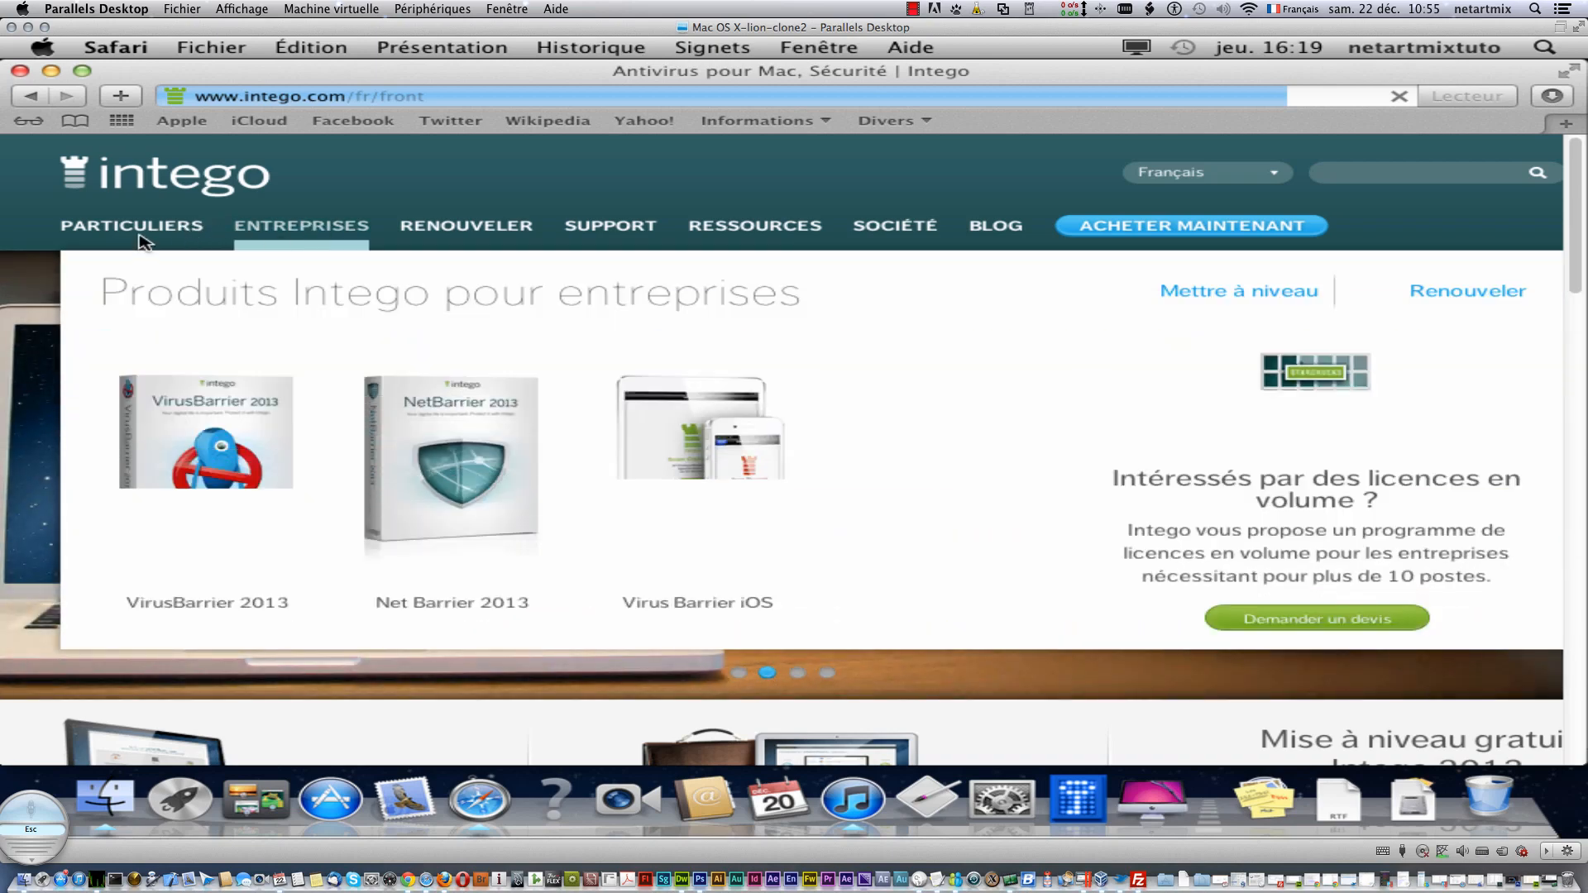
pyautogui.moveTo(153, 236)
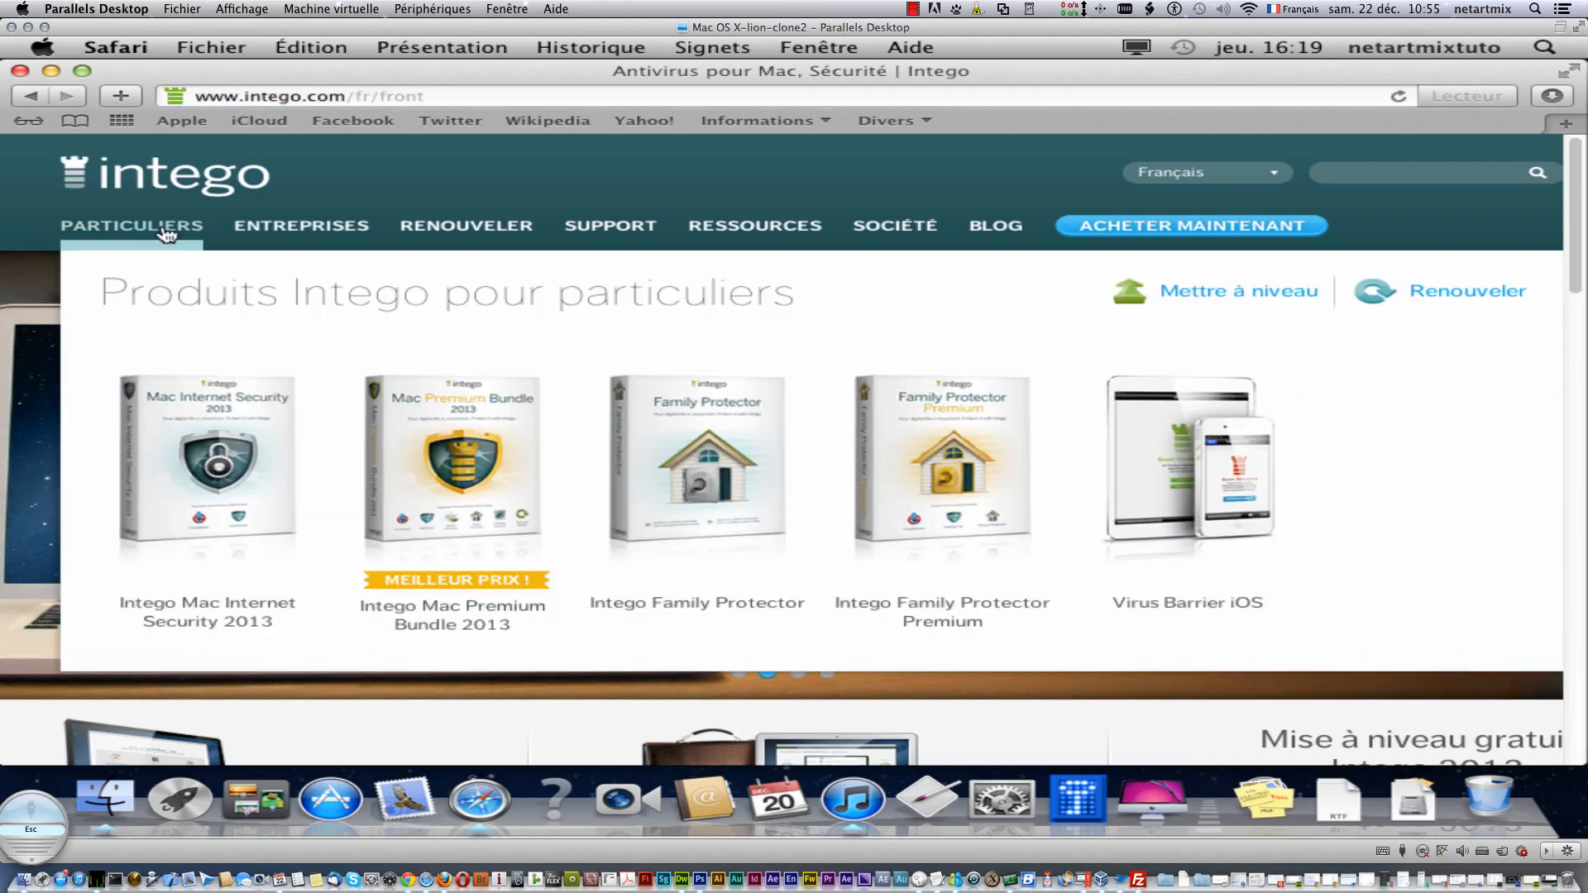
pyautogui.moveTo(298, 232)
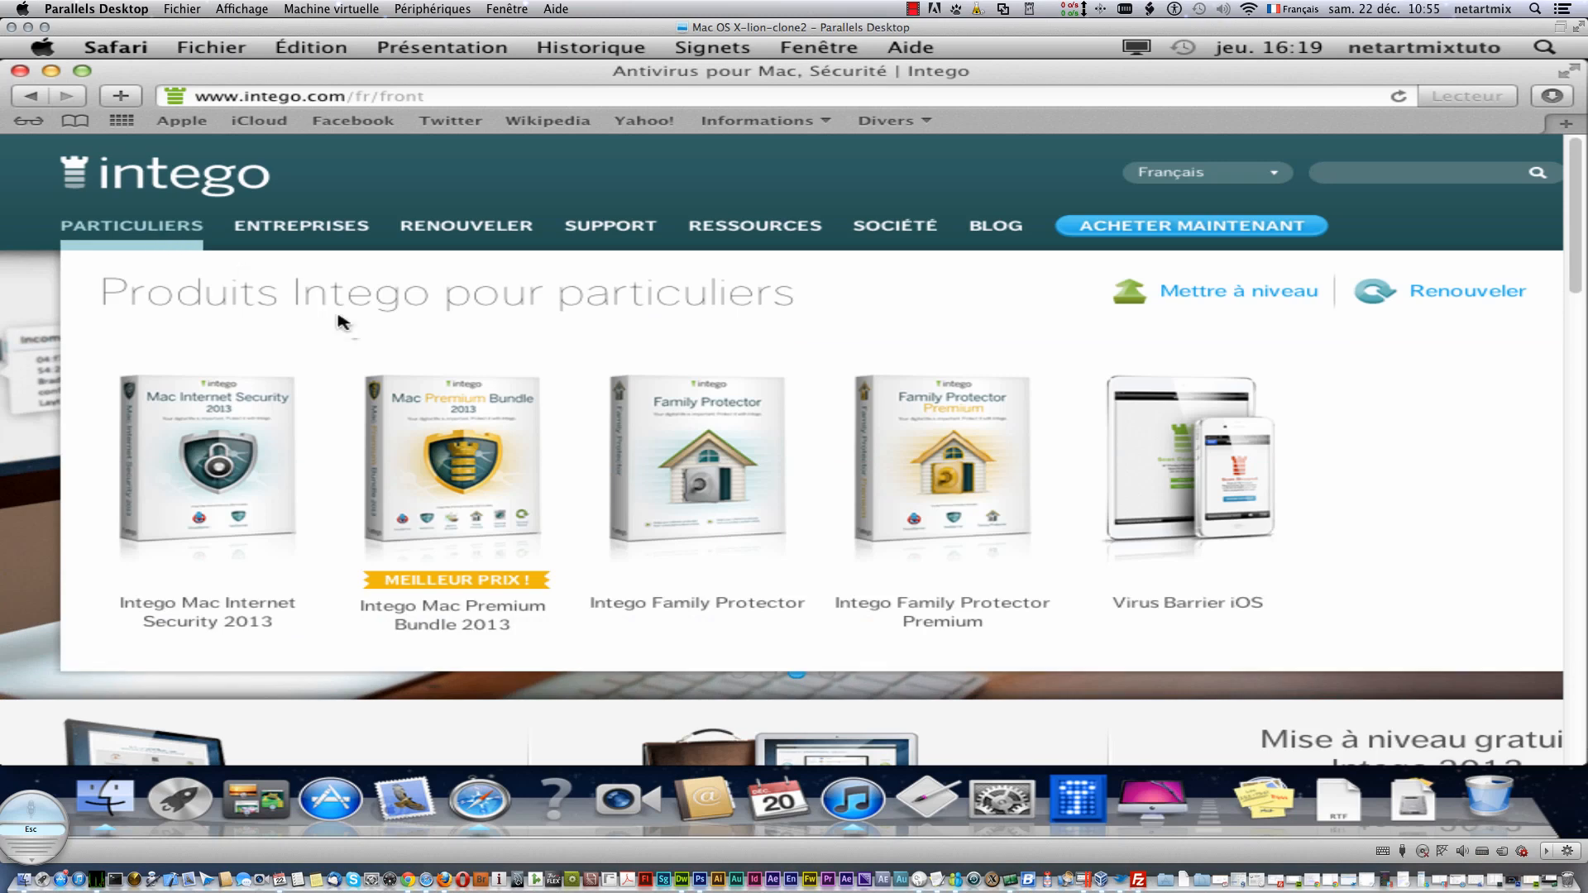
# - Request the Mac Premium Bundle 2013 free trial by submitting an e-mail address in the sign-up form
pyautogui.click(439, 482)
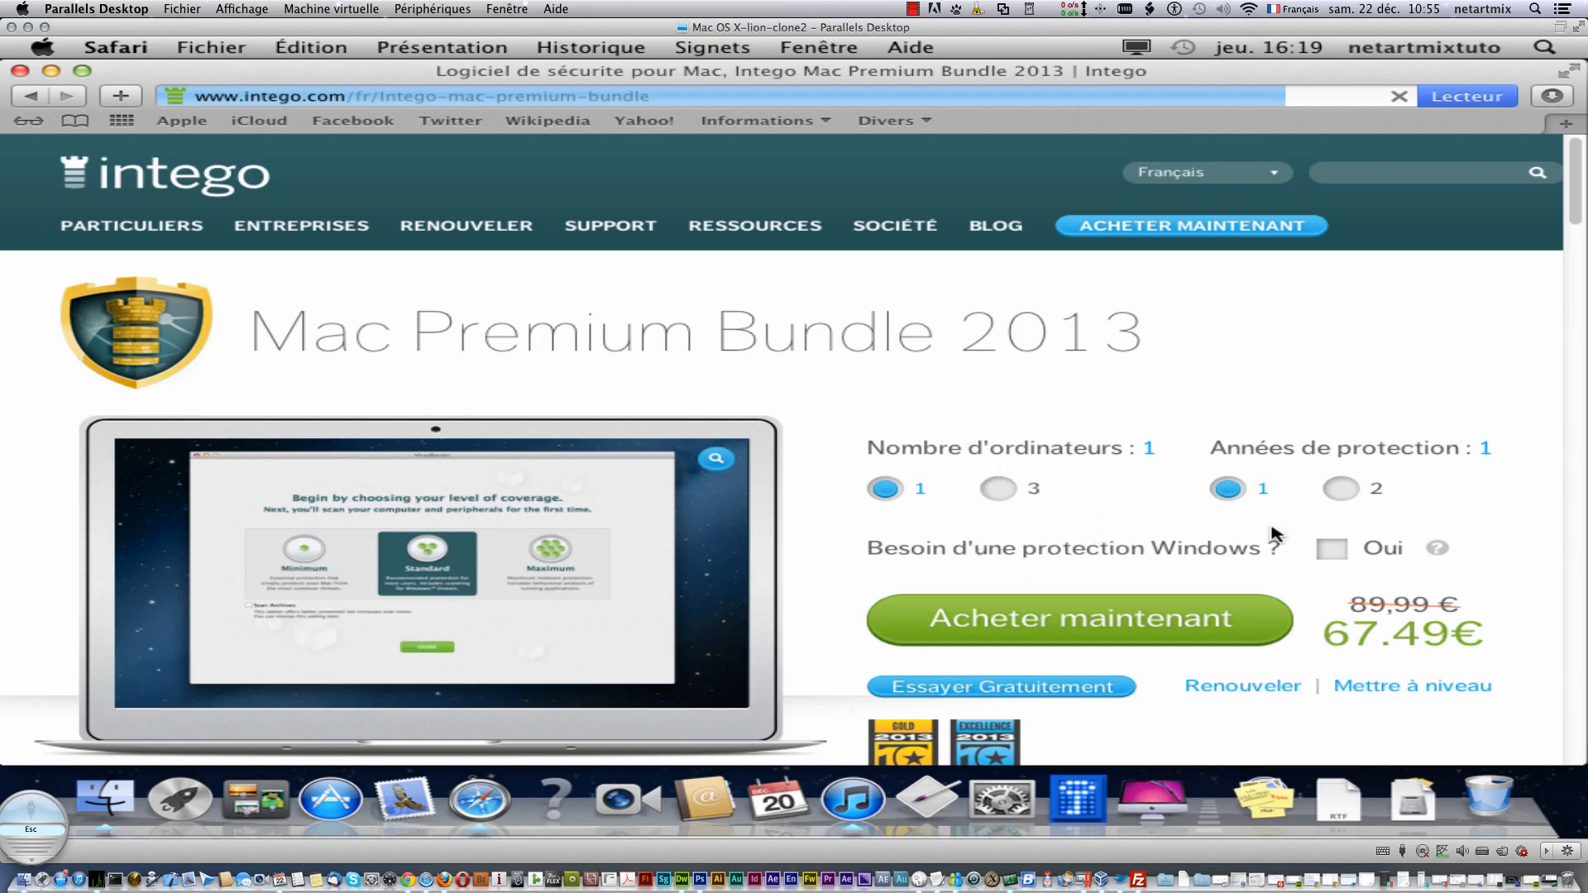
pyautogui.scroll(-3, 1274, 531)
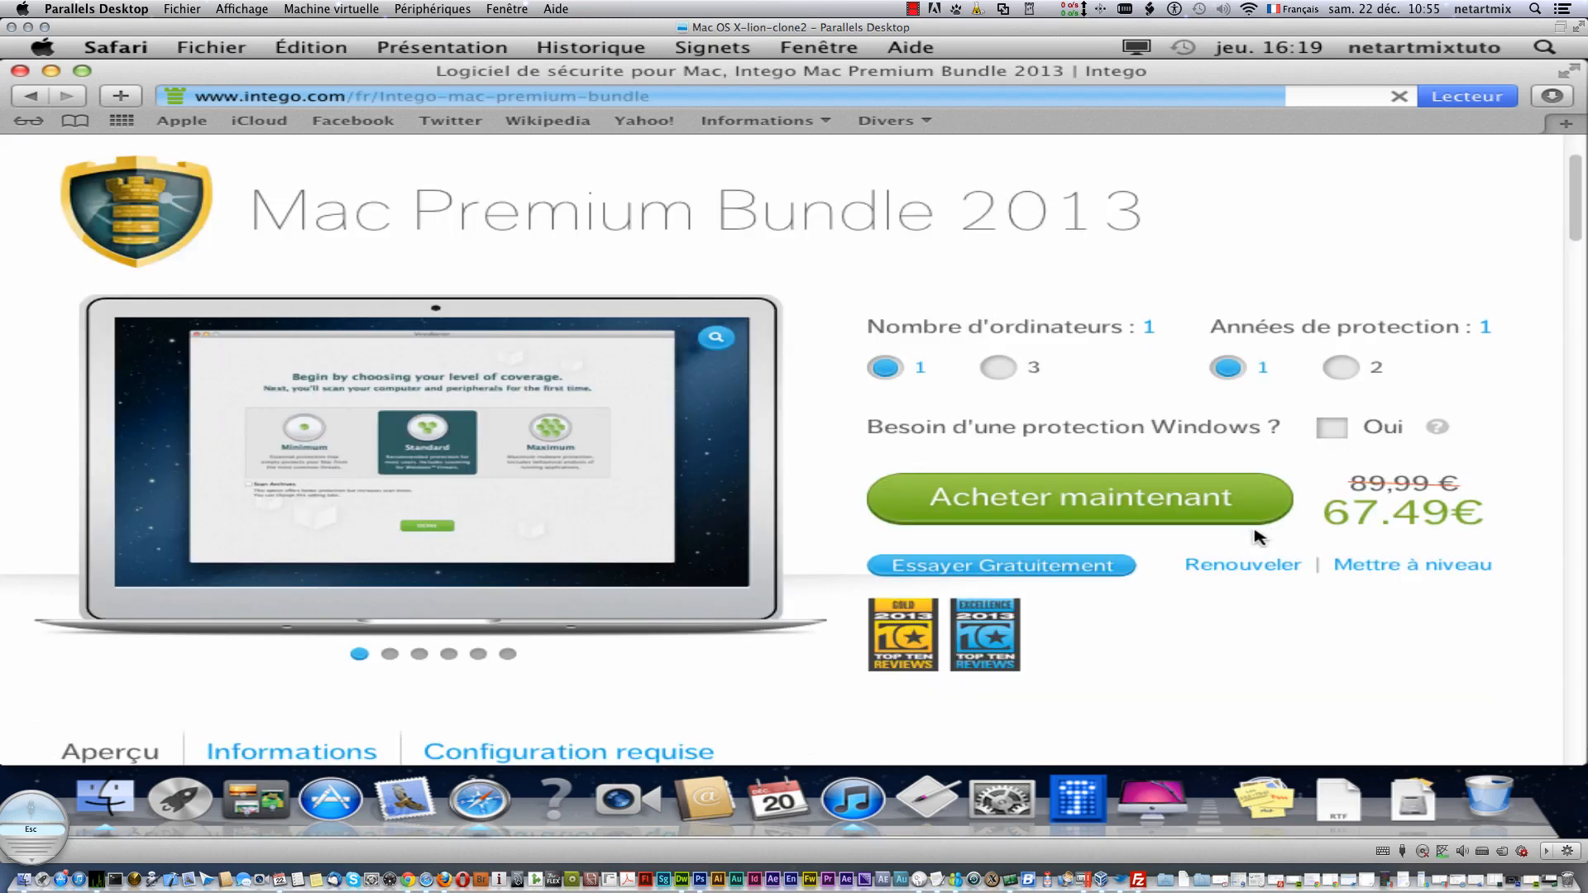
pyautogui.click(932, 567)
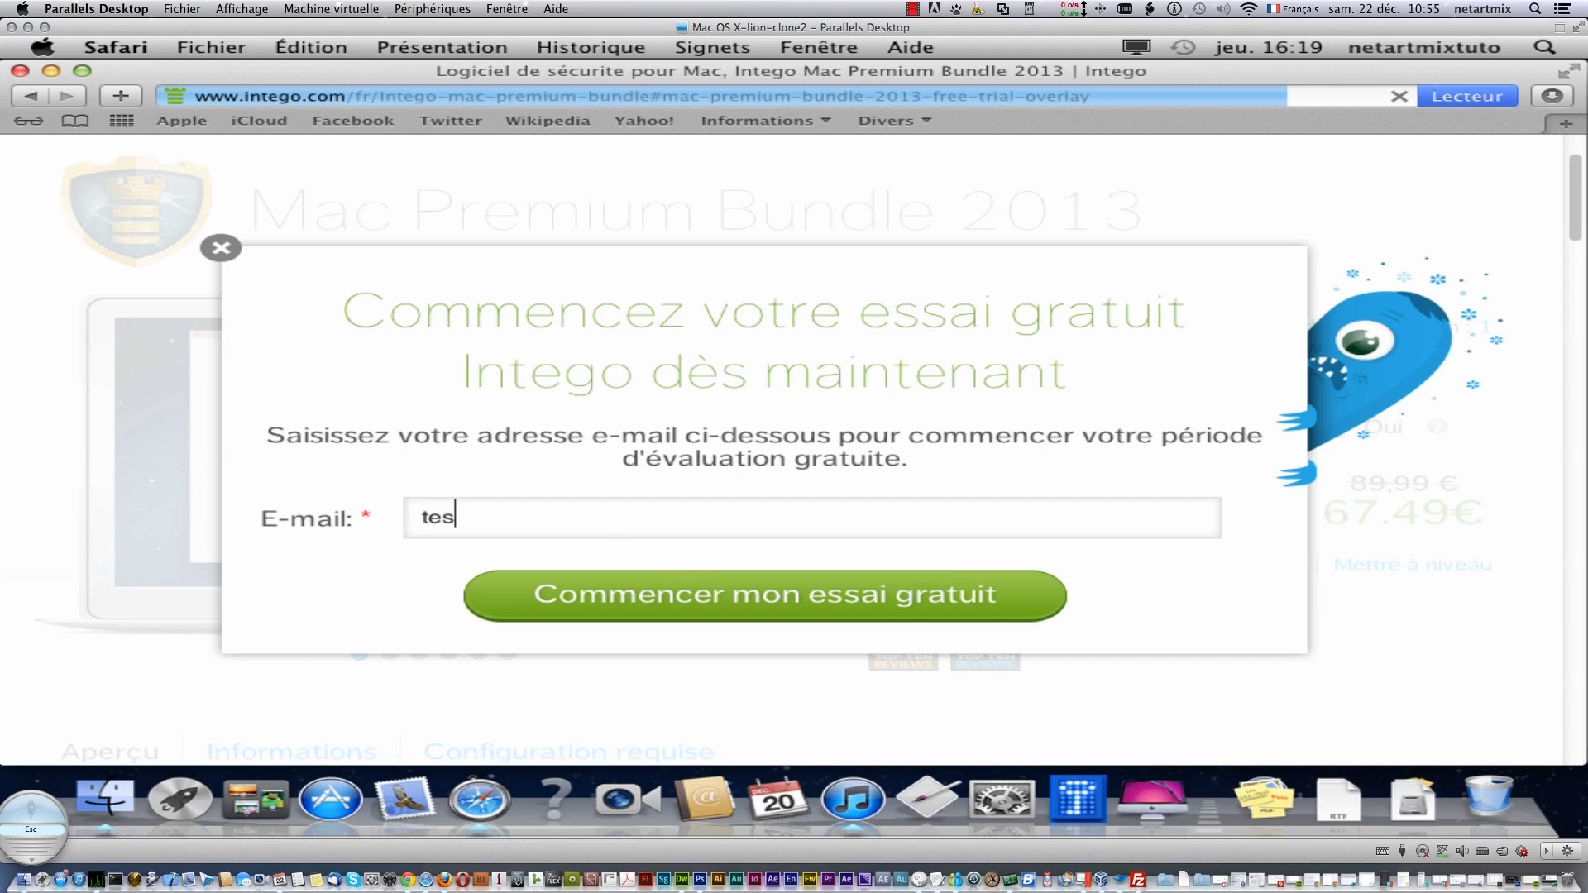
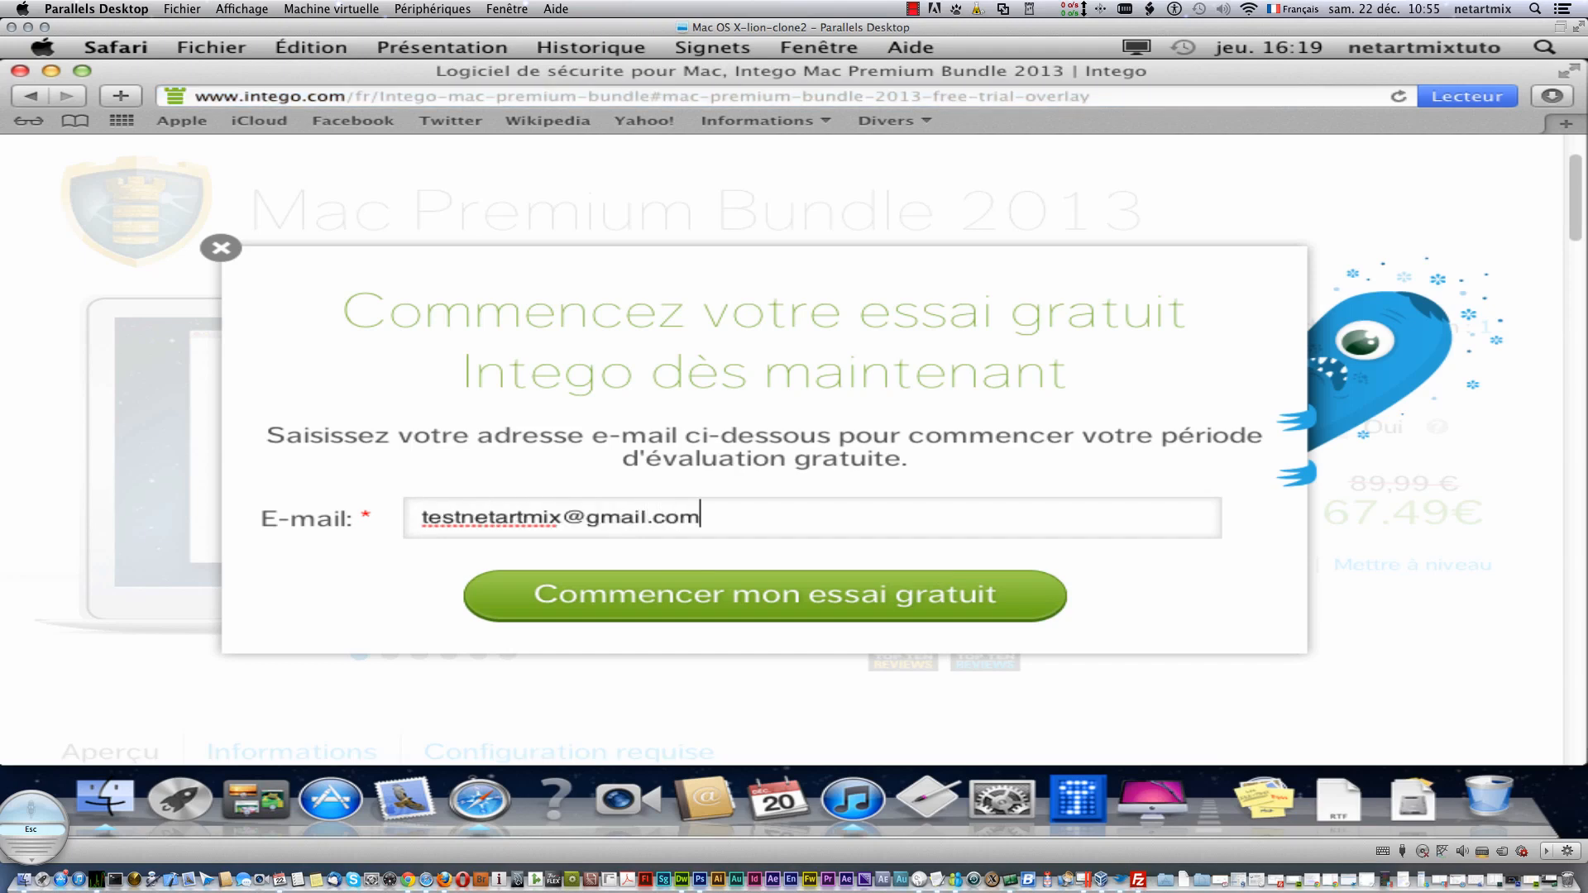
pyautogui.click(692, 610)
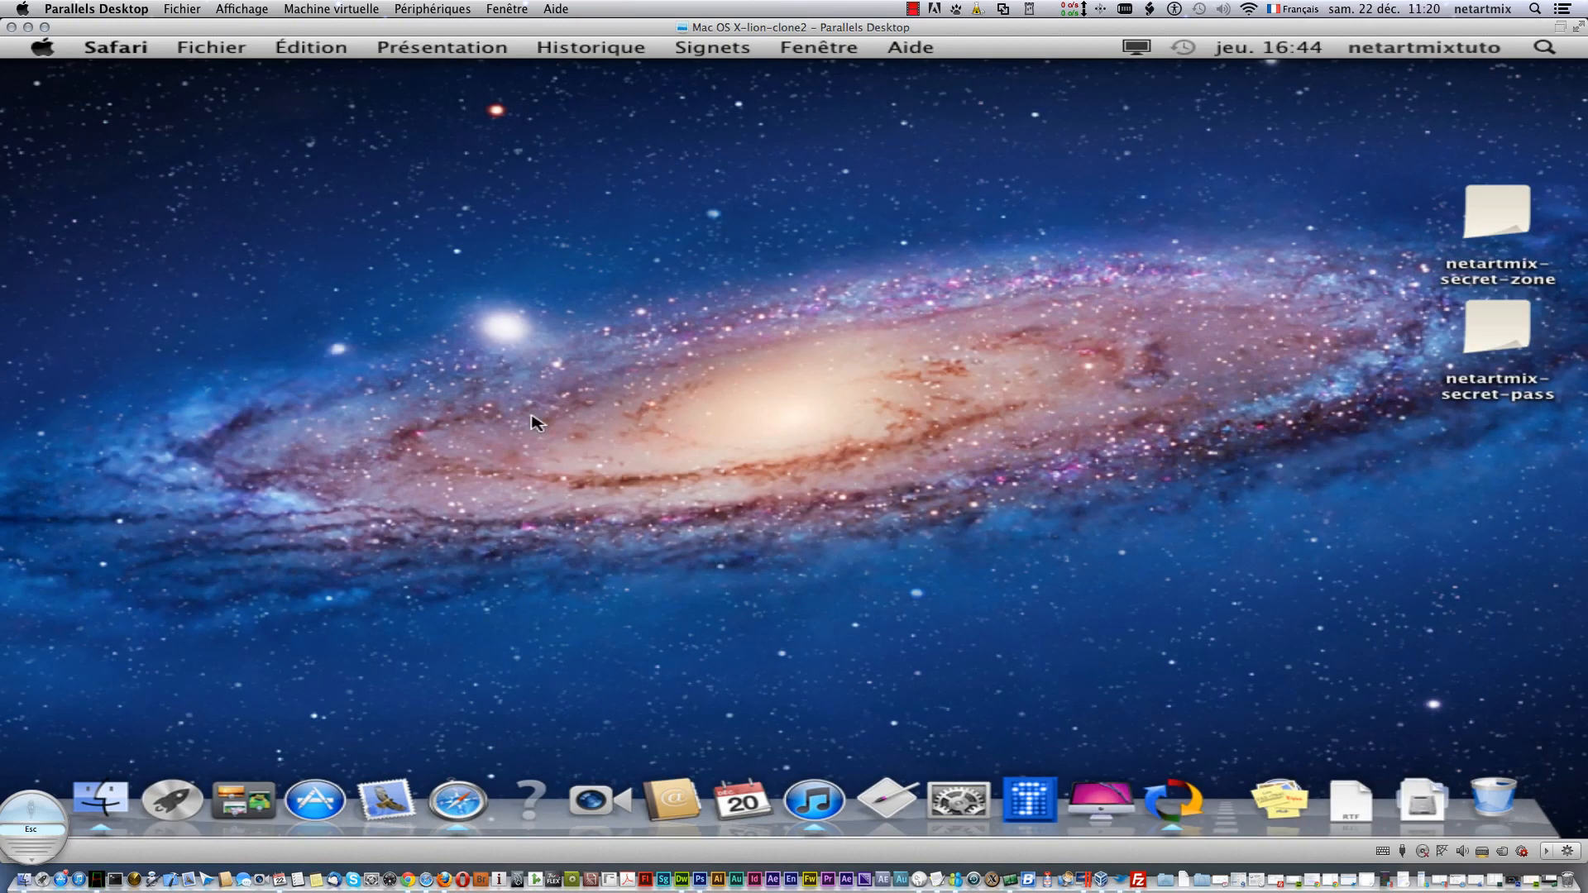
# - Open Mac_Premium_2013_INTL.dmg from Téléchargements and move its disk window to the left
pyautogui.click(116, 790)
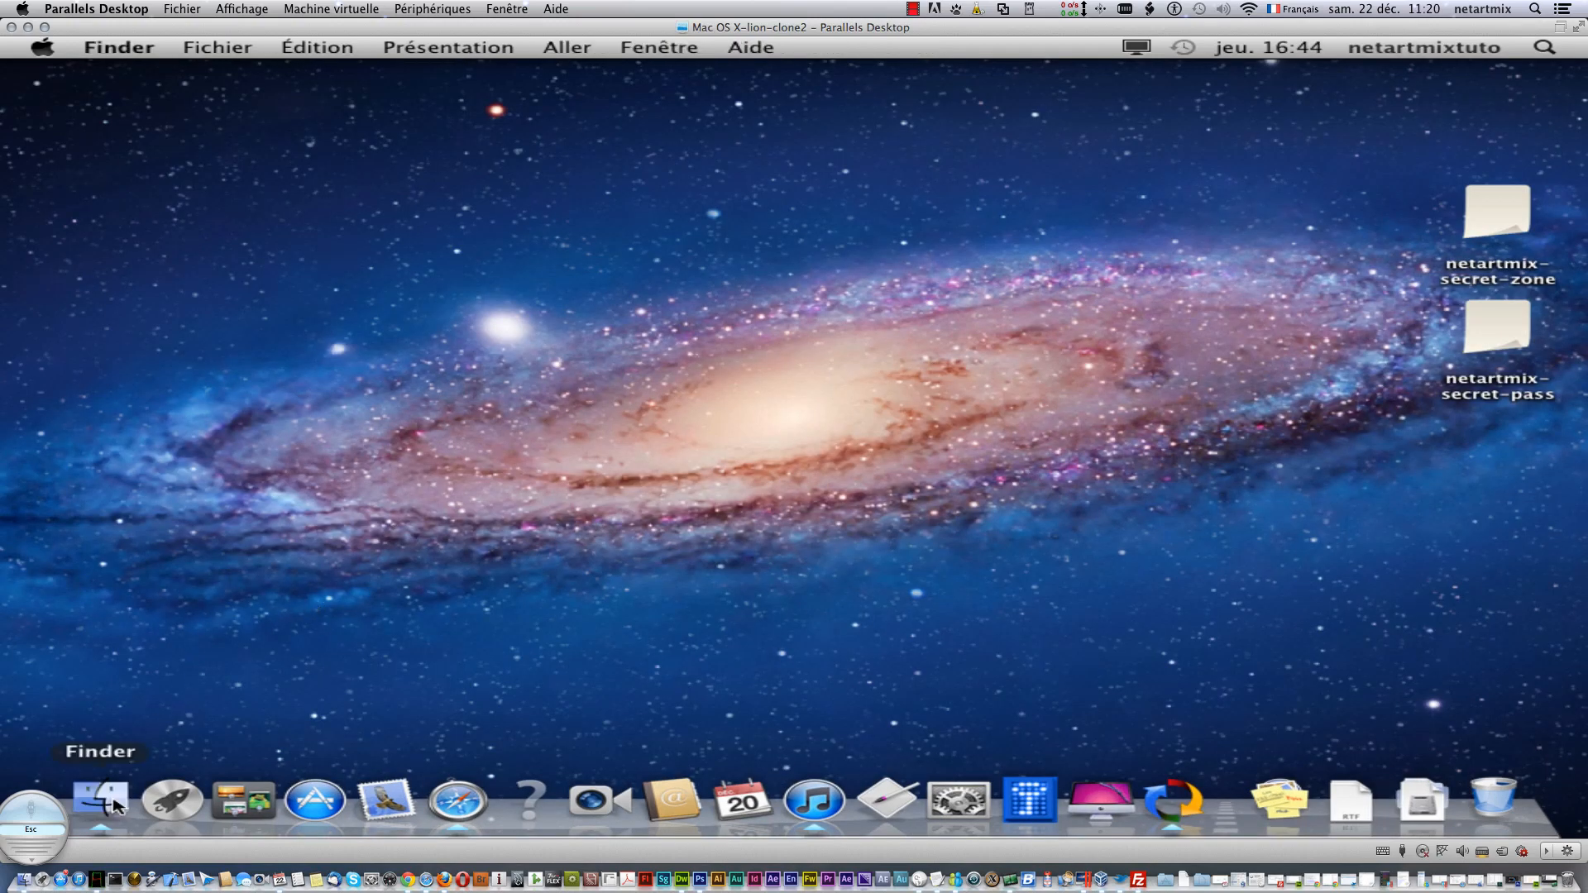
pyautogui.click(339, 454)
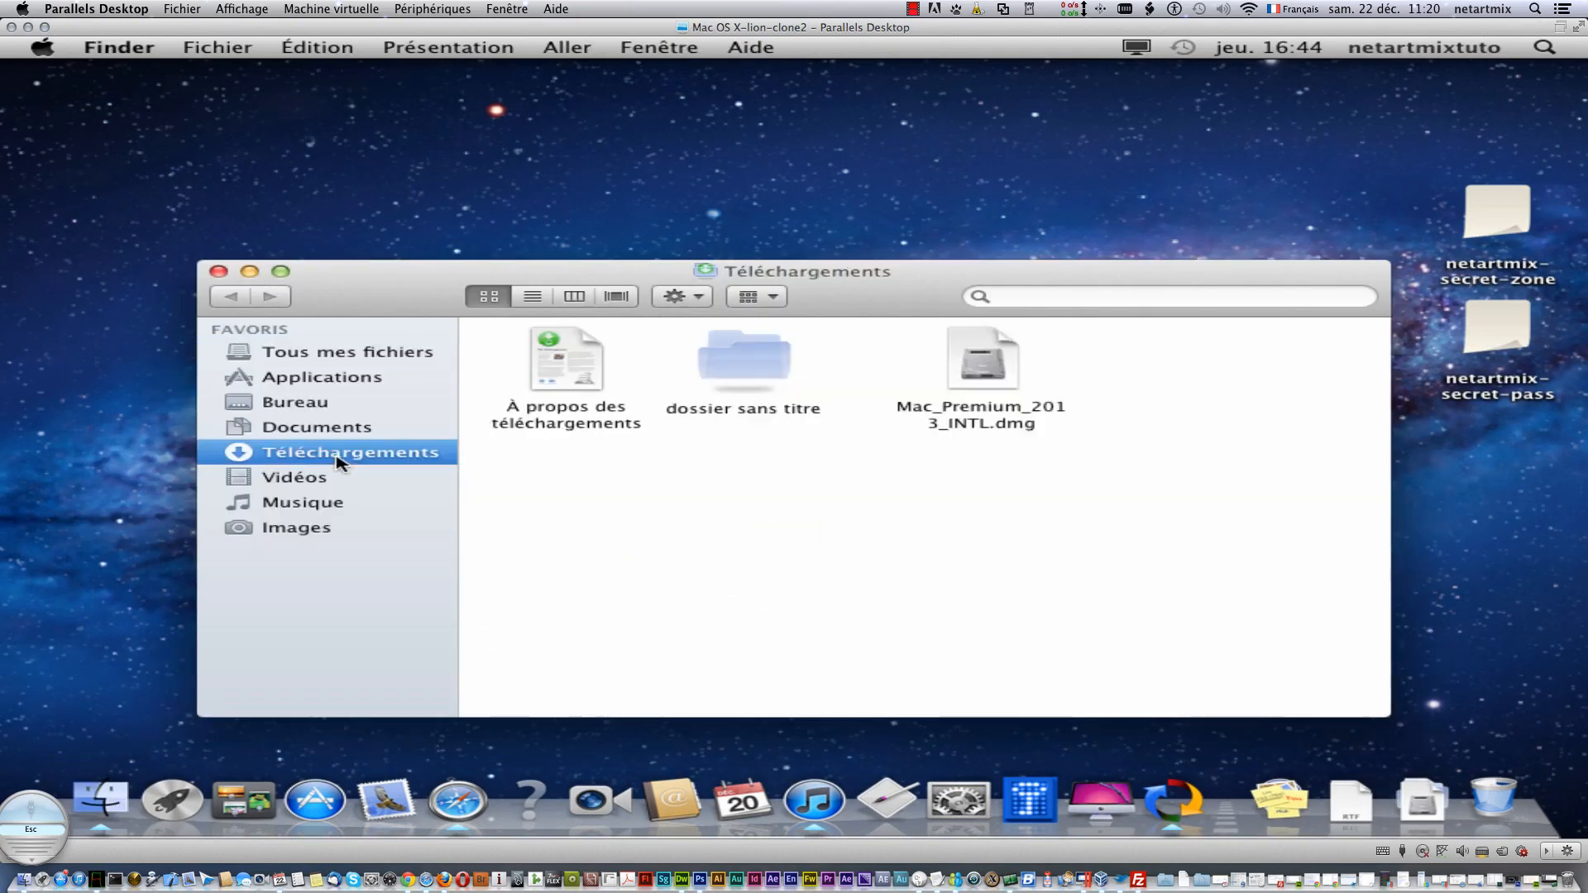
pyautogui.rightClick(976, 354)
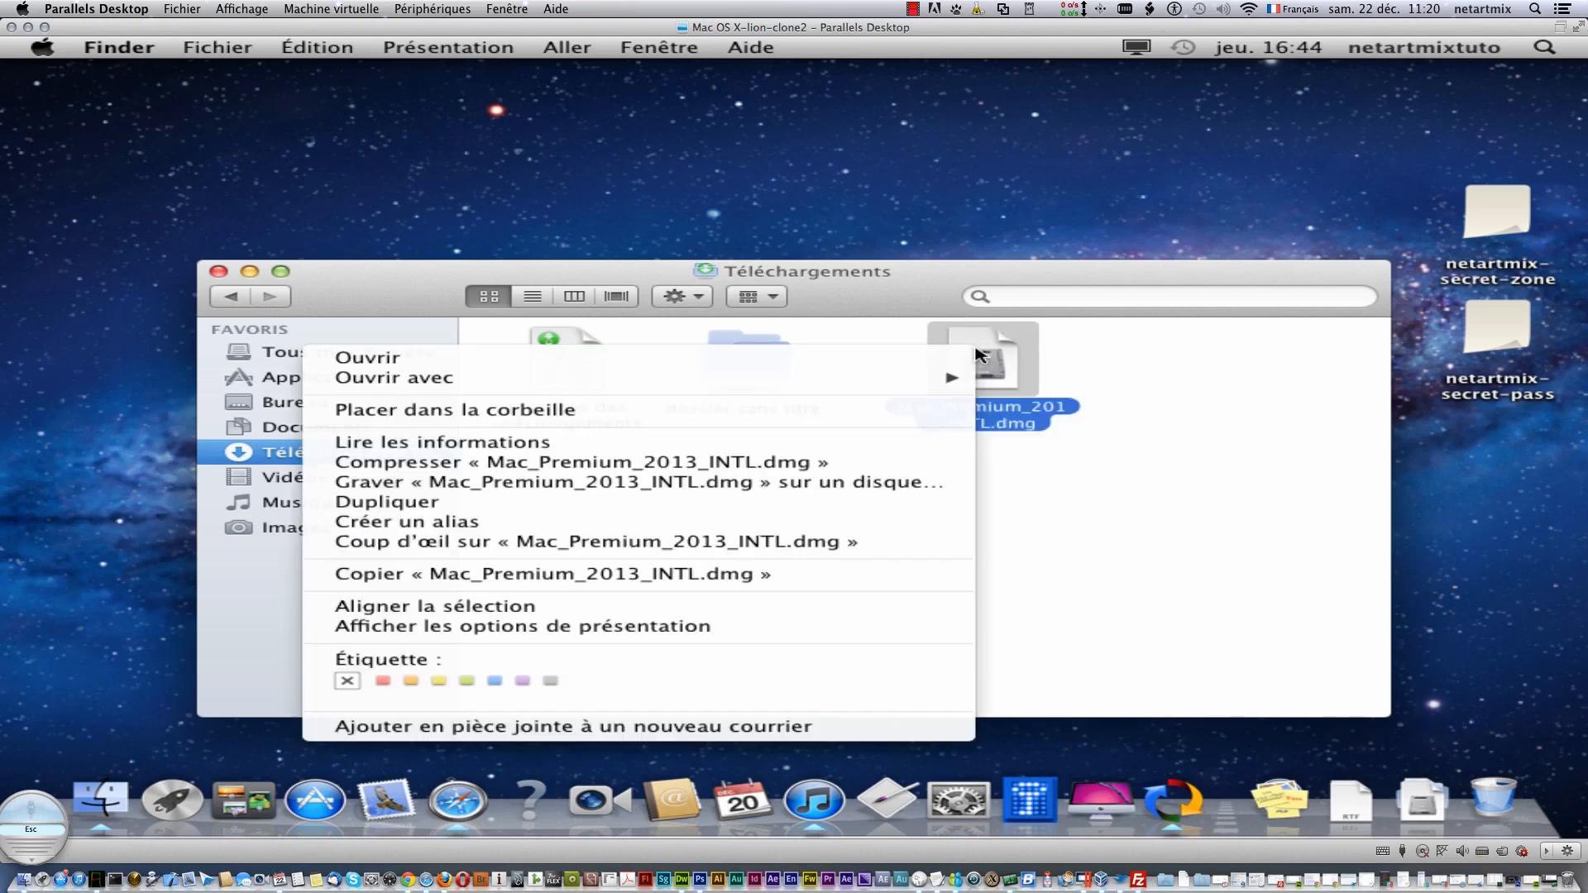
pyautogui.click(347, 354)
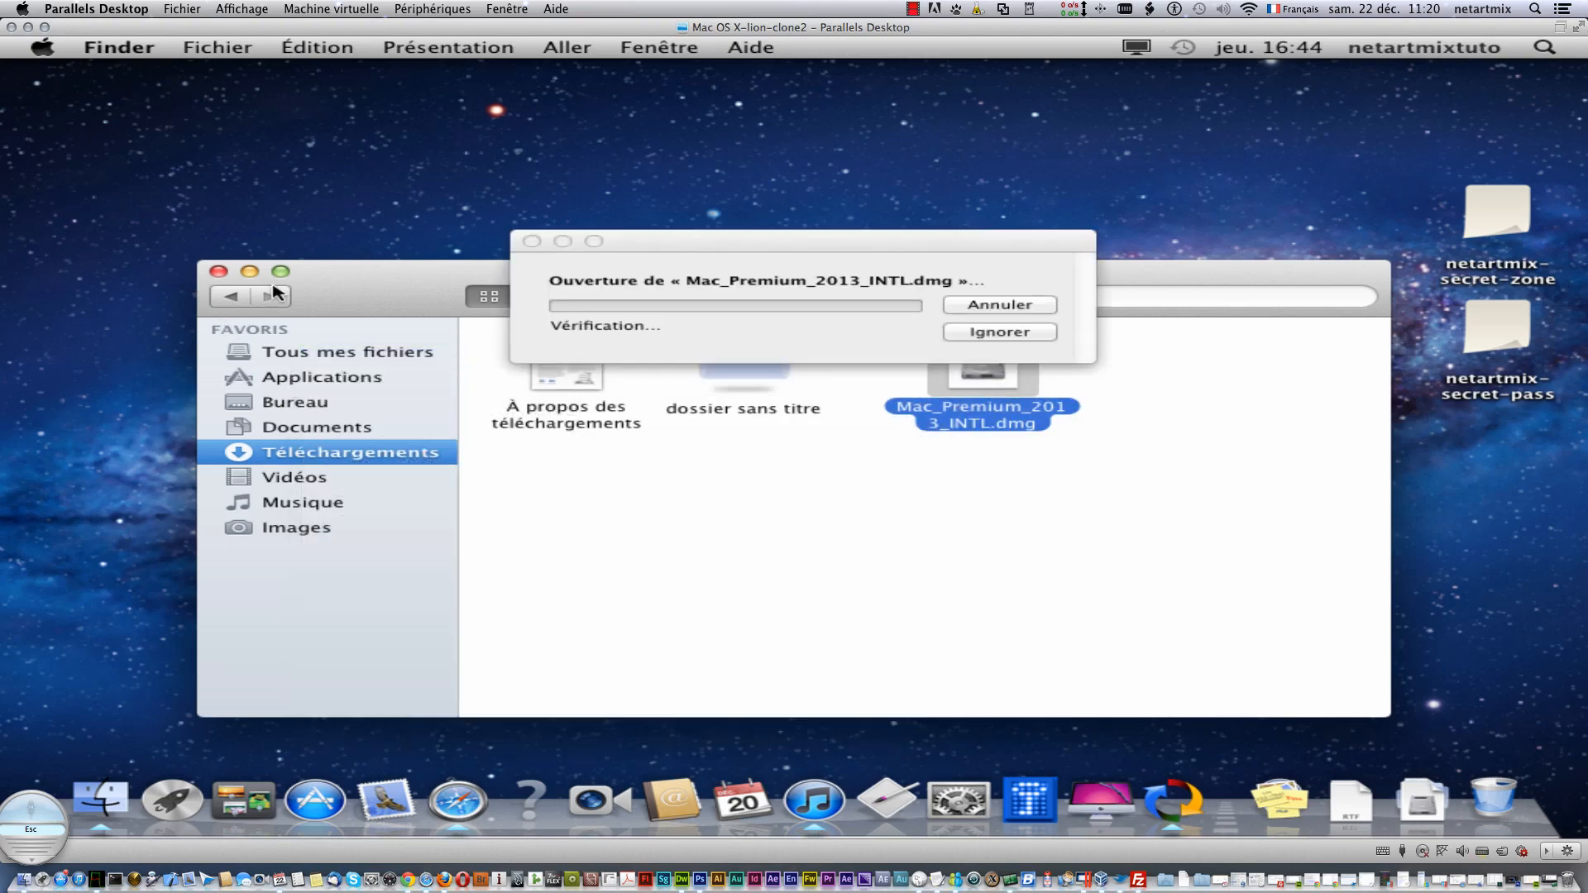
pyautogui.click(217, 272)
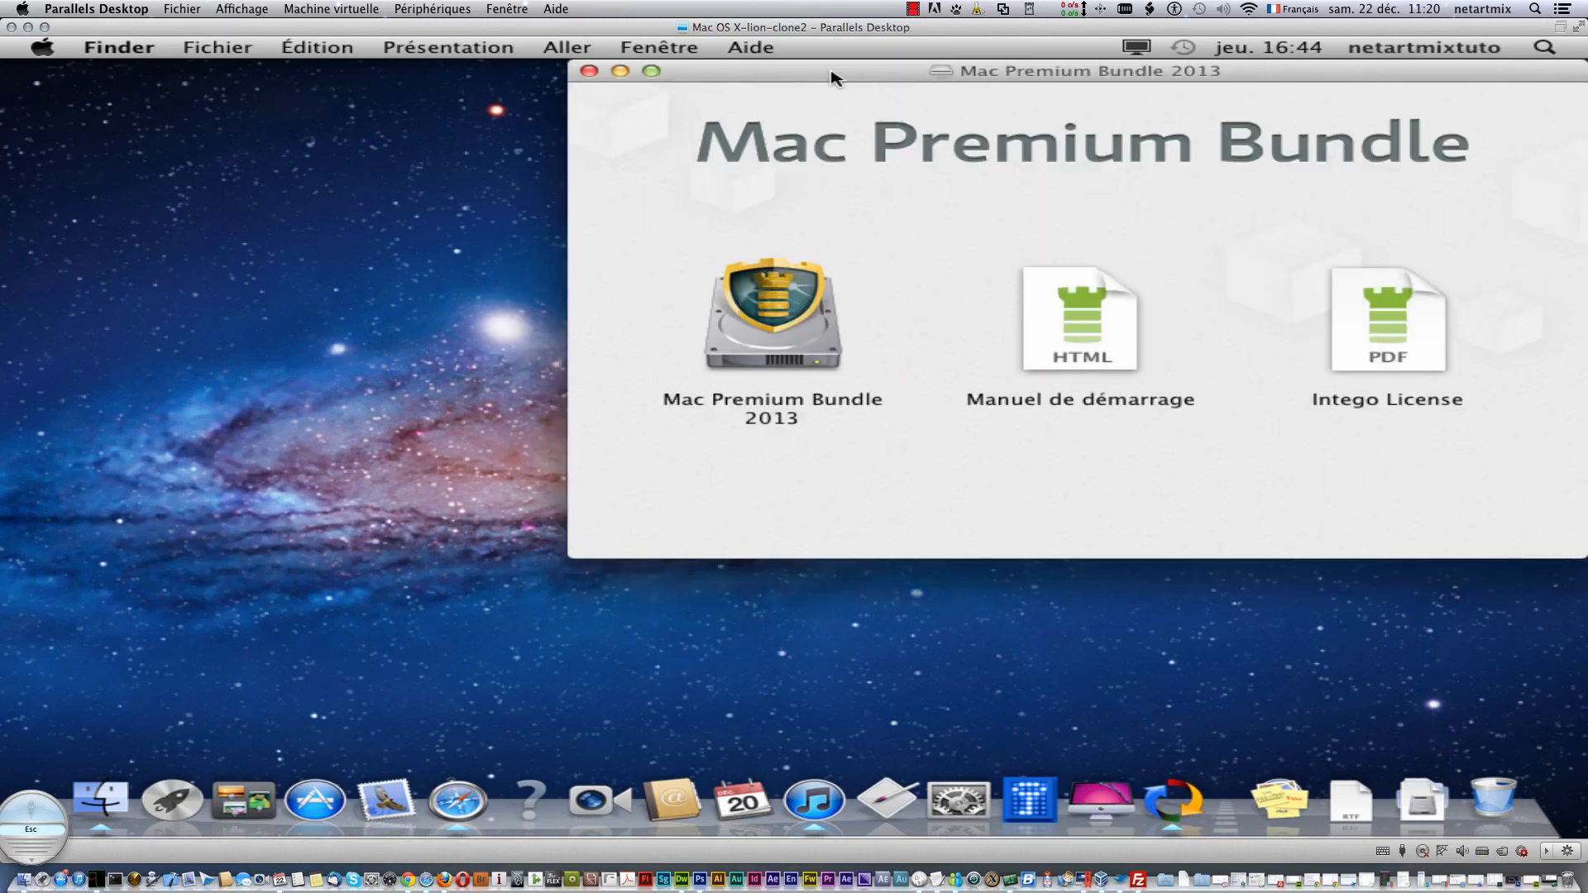
pyautogui.moveTo(832, 76); pyautogui.dragTo(439, 86)
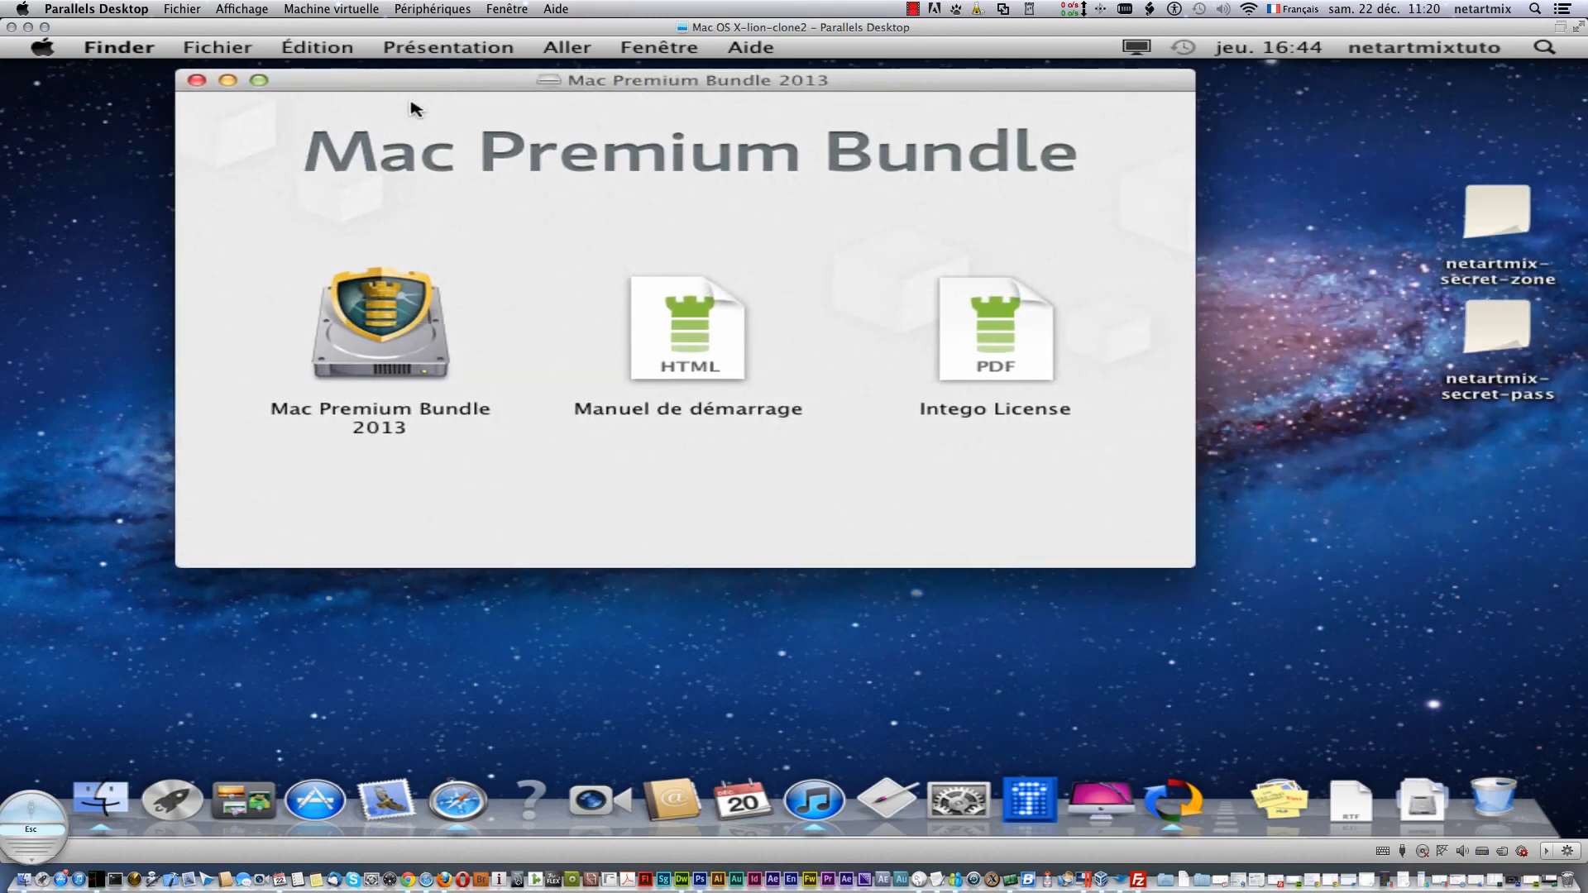
# - Launch the Mac Premium Bundle 2013 installer and the Manuel de démarrage guide, confirming both security warnings
pyautogui.rightClick(402, 354)
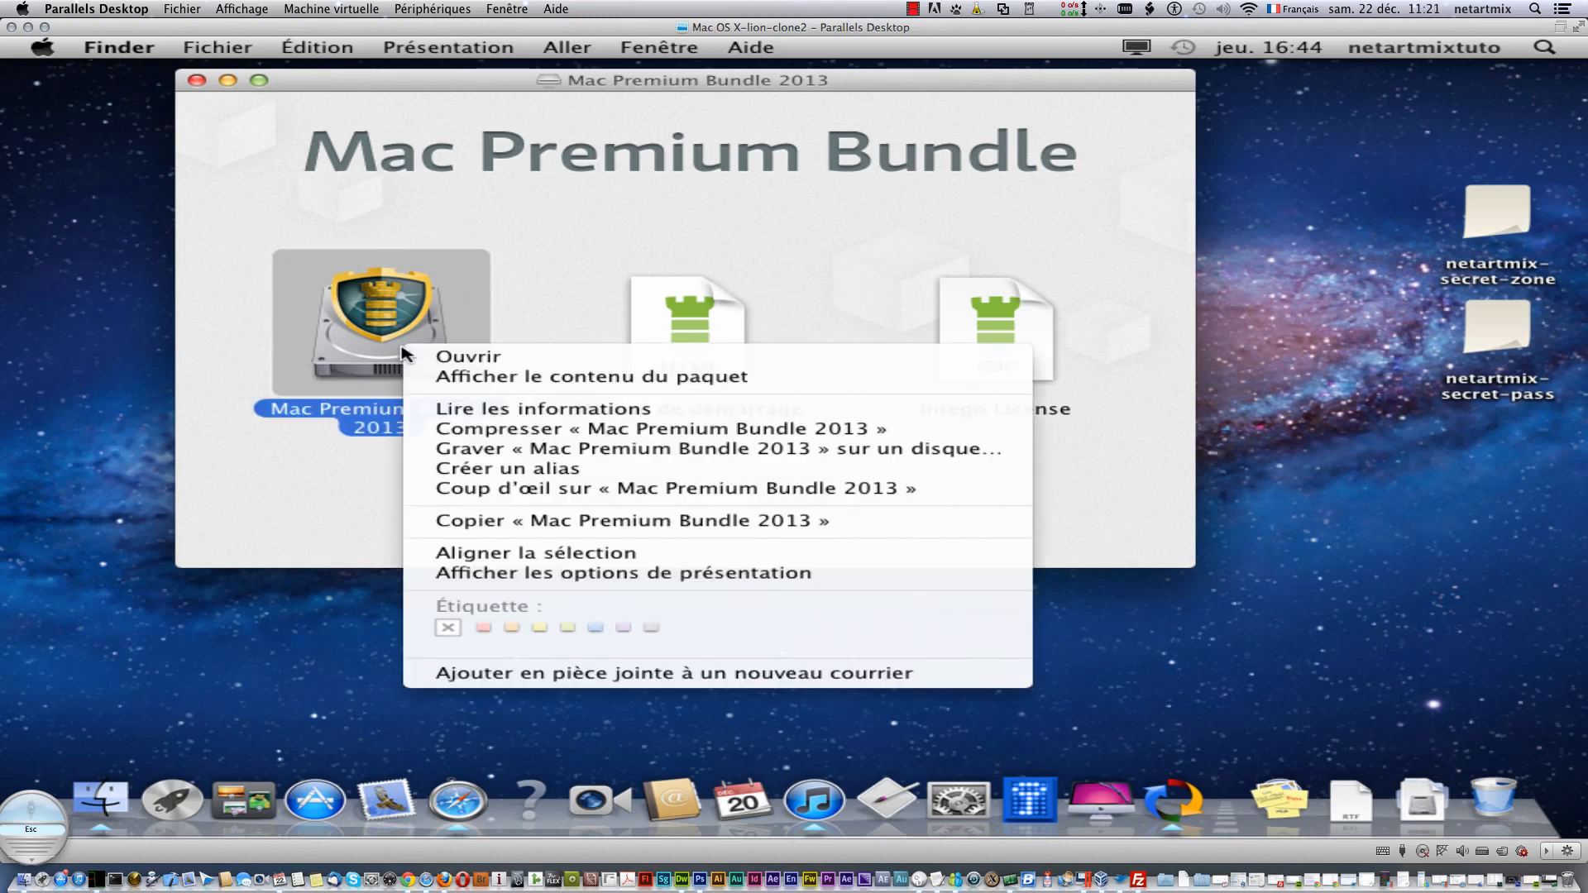
pyautogui.click(467, 357)
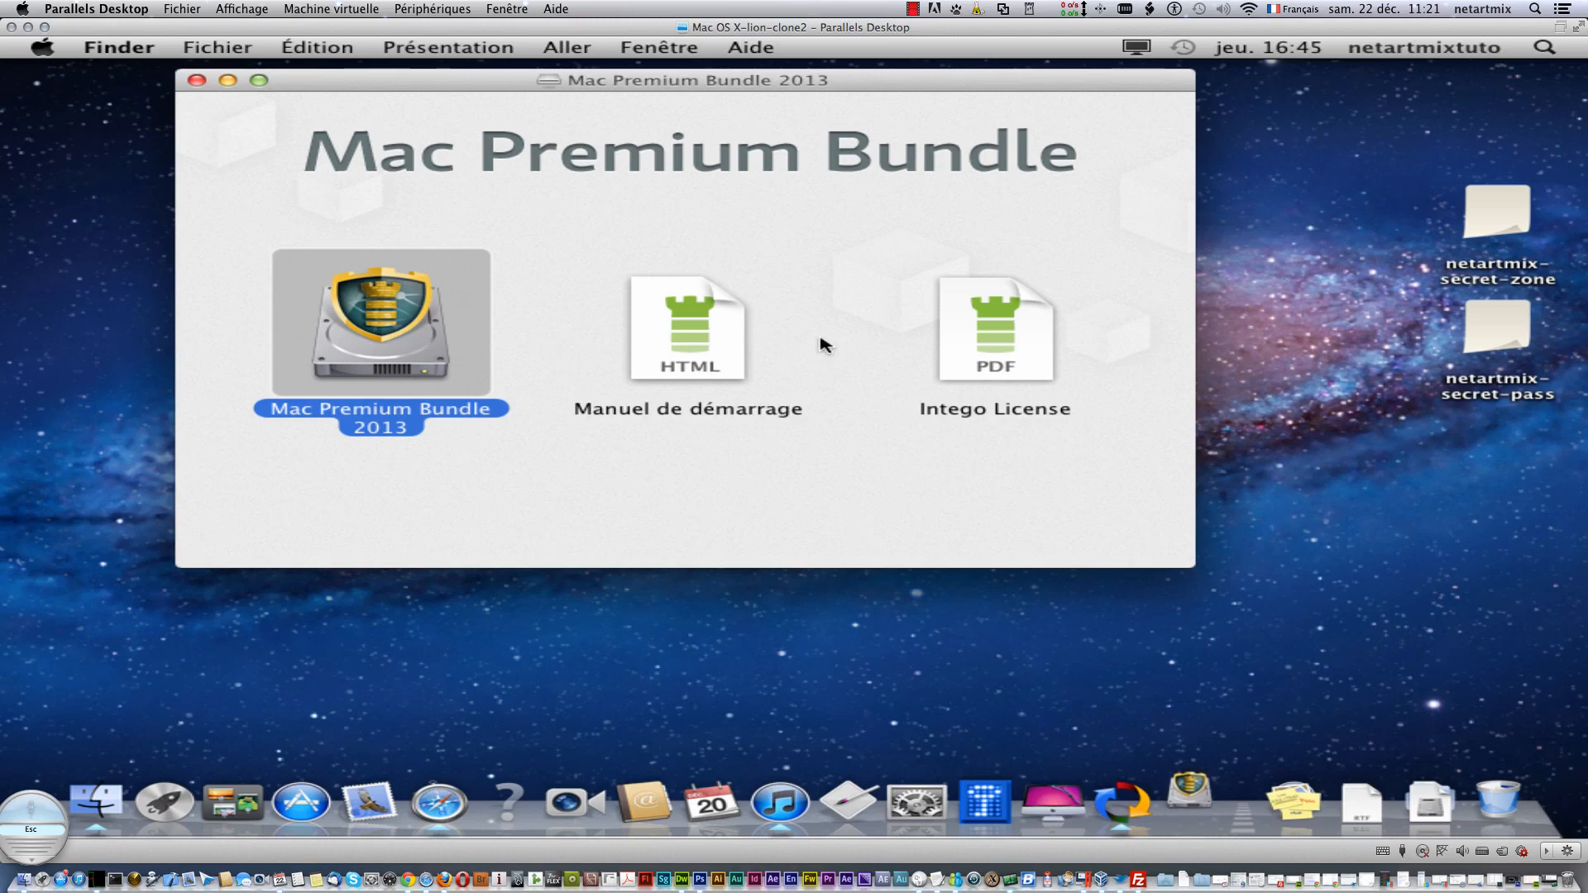
pyautogui.rightClick(704, 316)
pyautogui.click(761, 331)
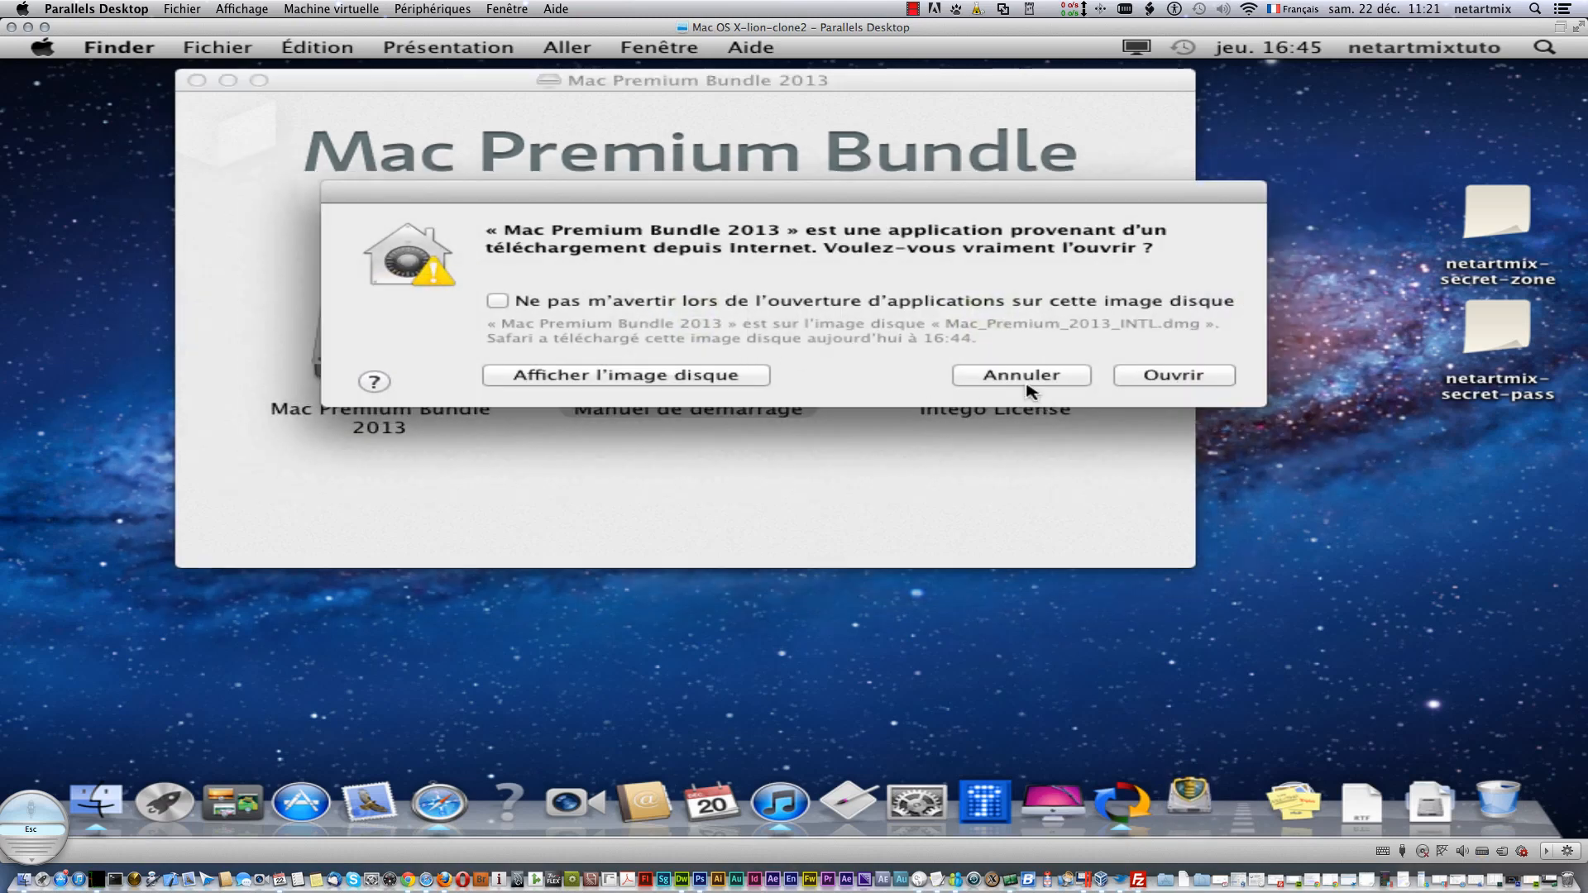
pyautogui.click(1173, 381)
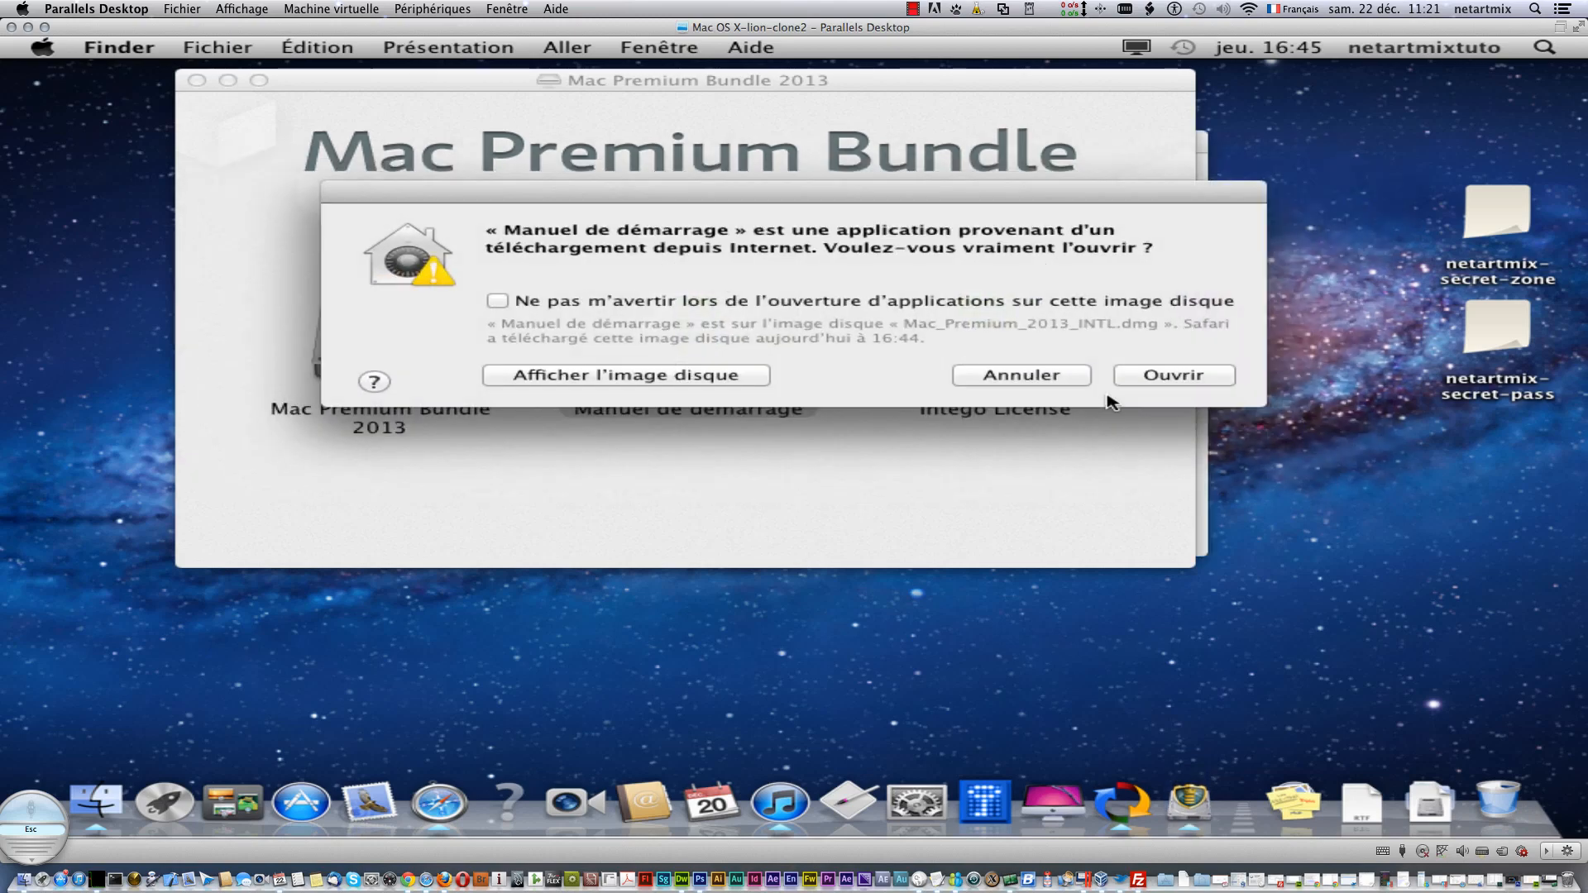
pyautogui.click(1155, 377)
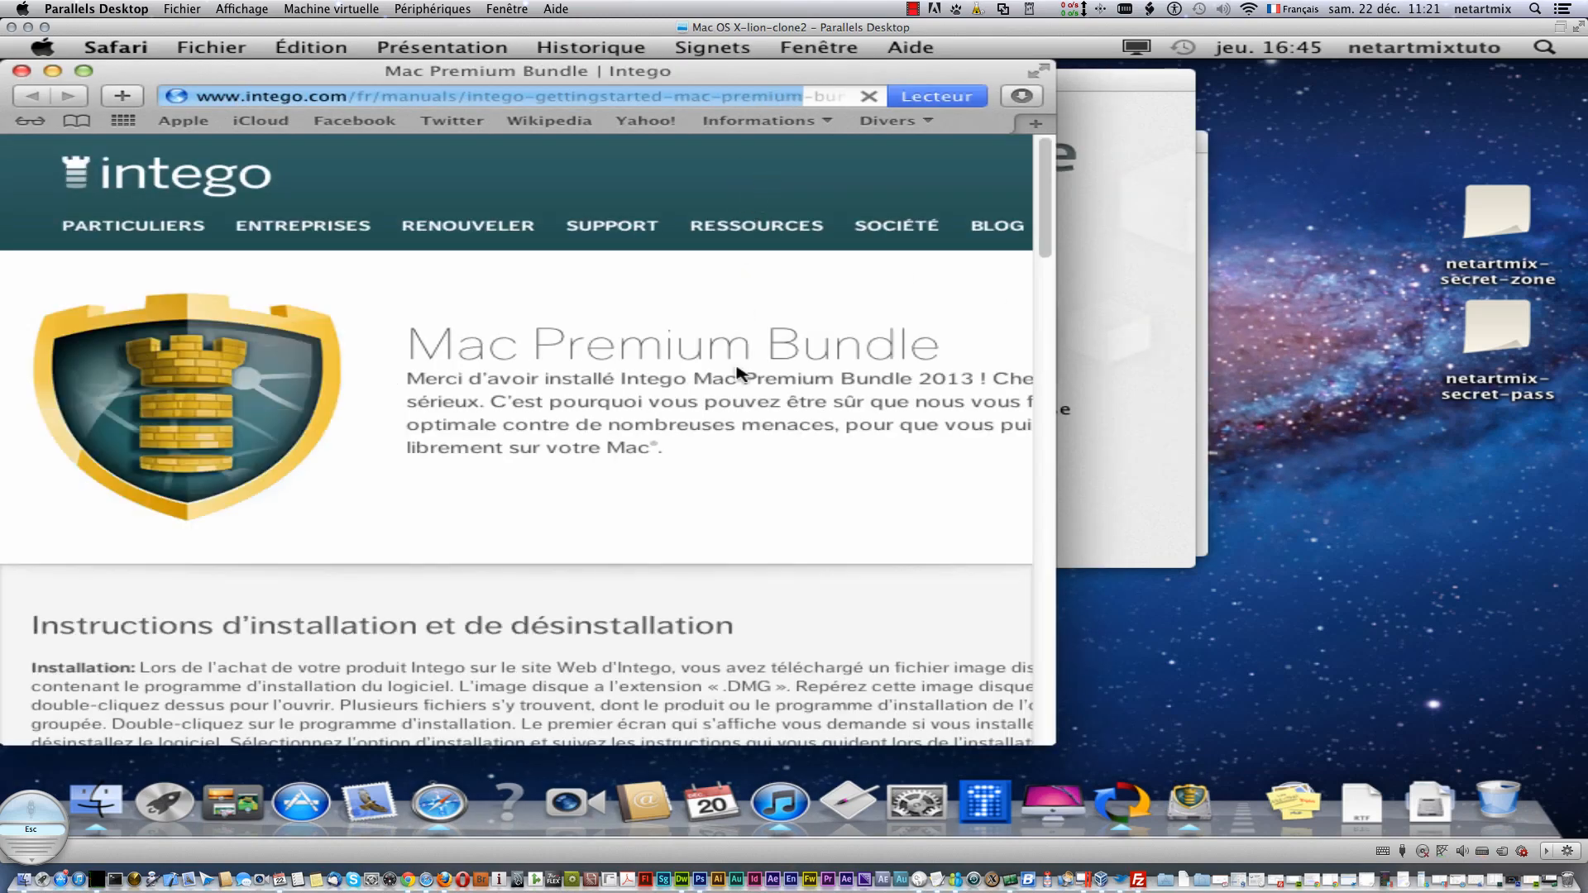
# - Read through the Mac Premium Bundle getting-started page, then close the Safari window
pyautogui.scroll(-3, 739, 375)
pyautogui.scroll(-10, 739, 374)
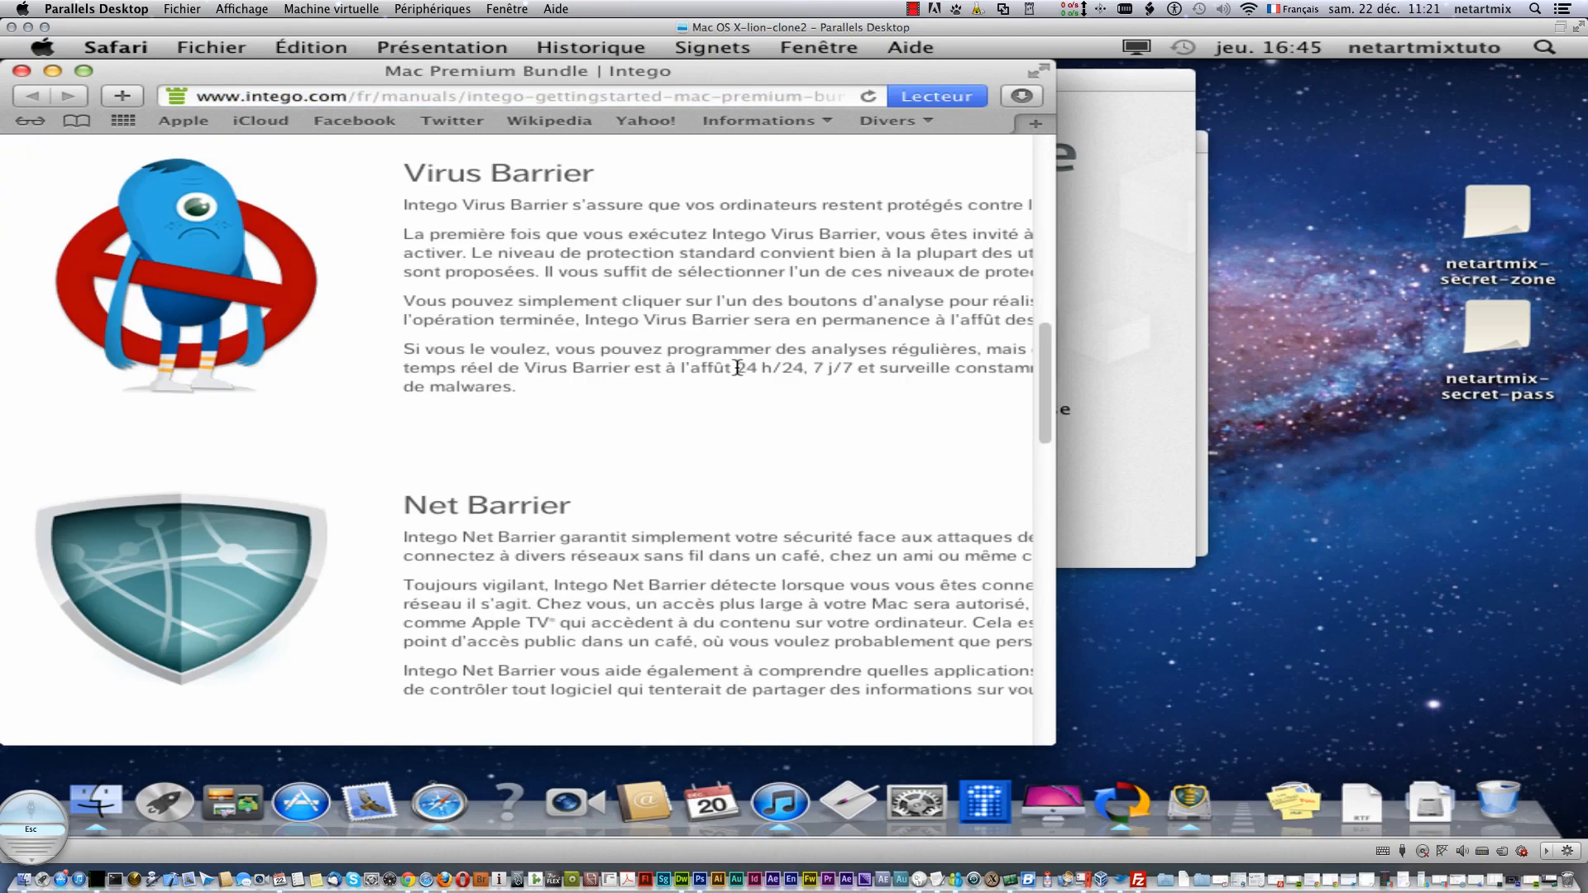
pyautogui.scroll(10, 737, 368)
pyautogui.scroll(-10, 739, 372)
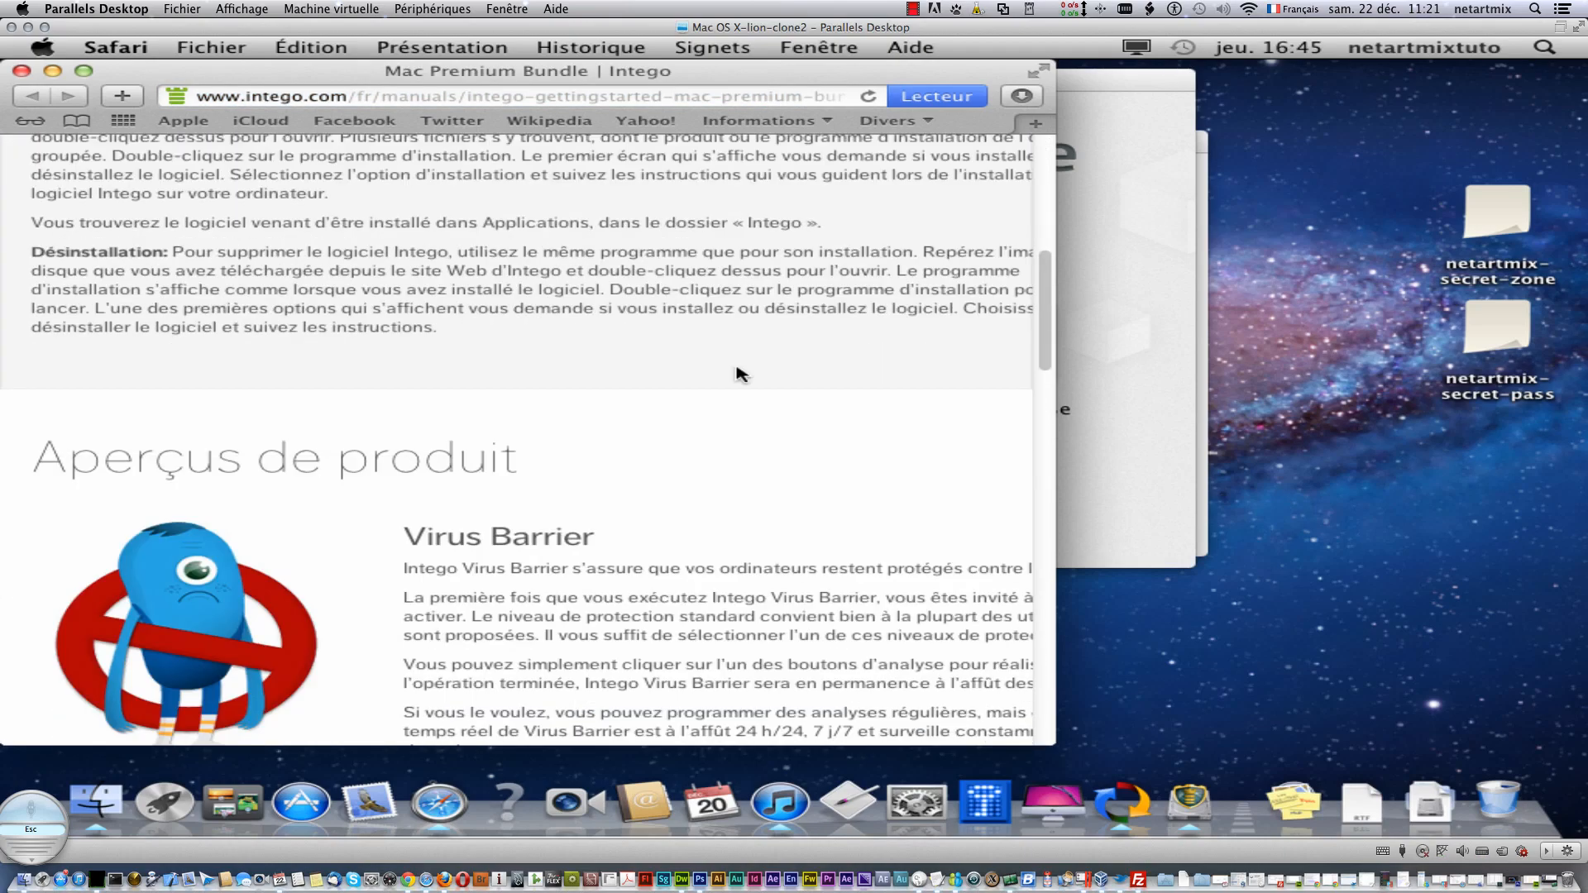
pyautogui.scroll(-15, 738, 375)
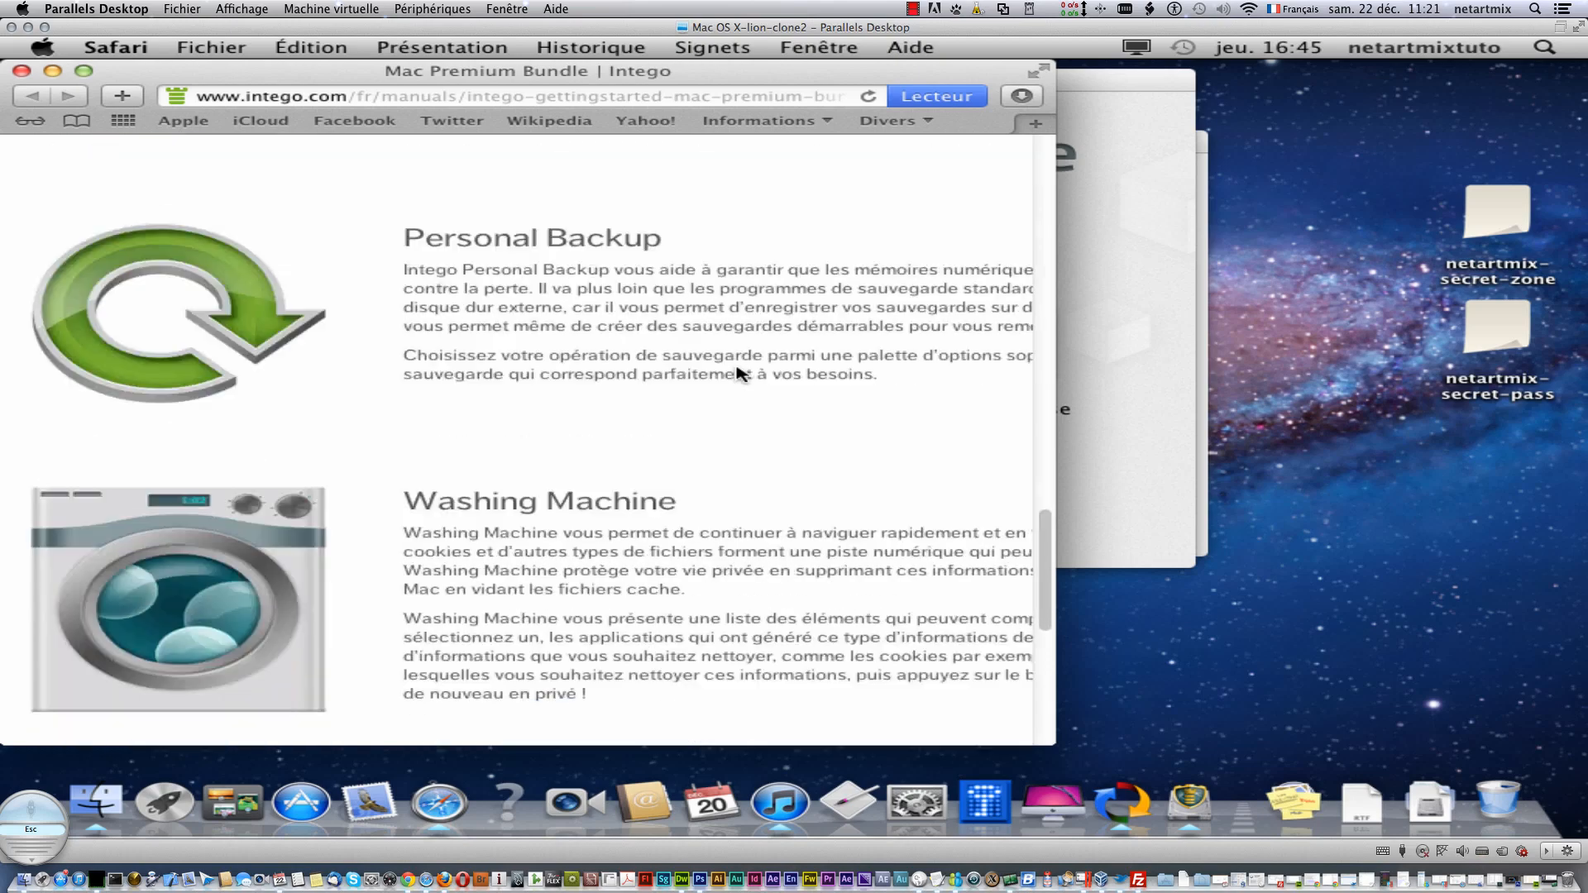
pyautogui.scroll(-5, 739, 375)
pyautogui.scroll(20, 713, 369)
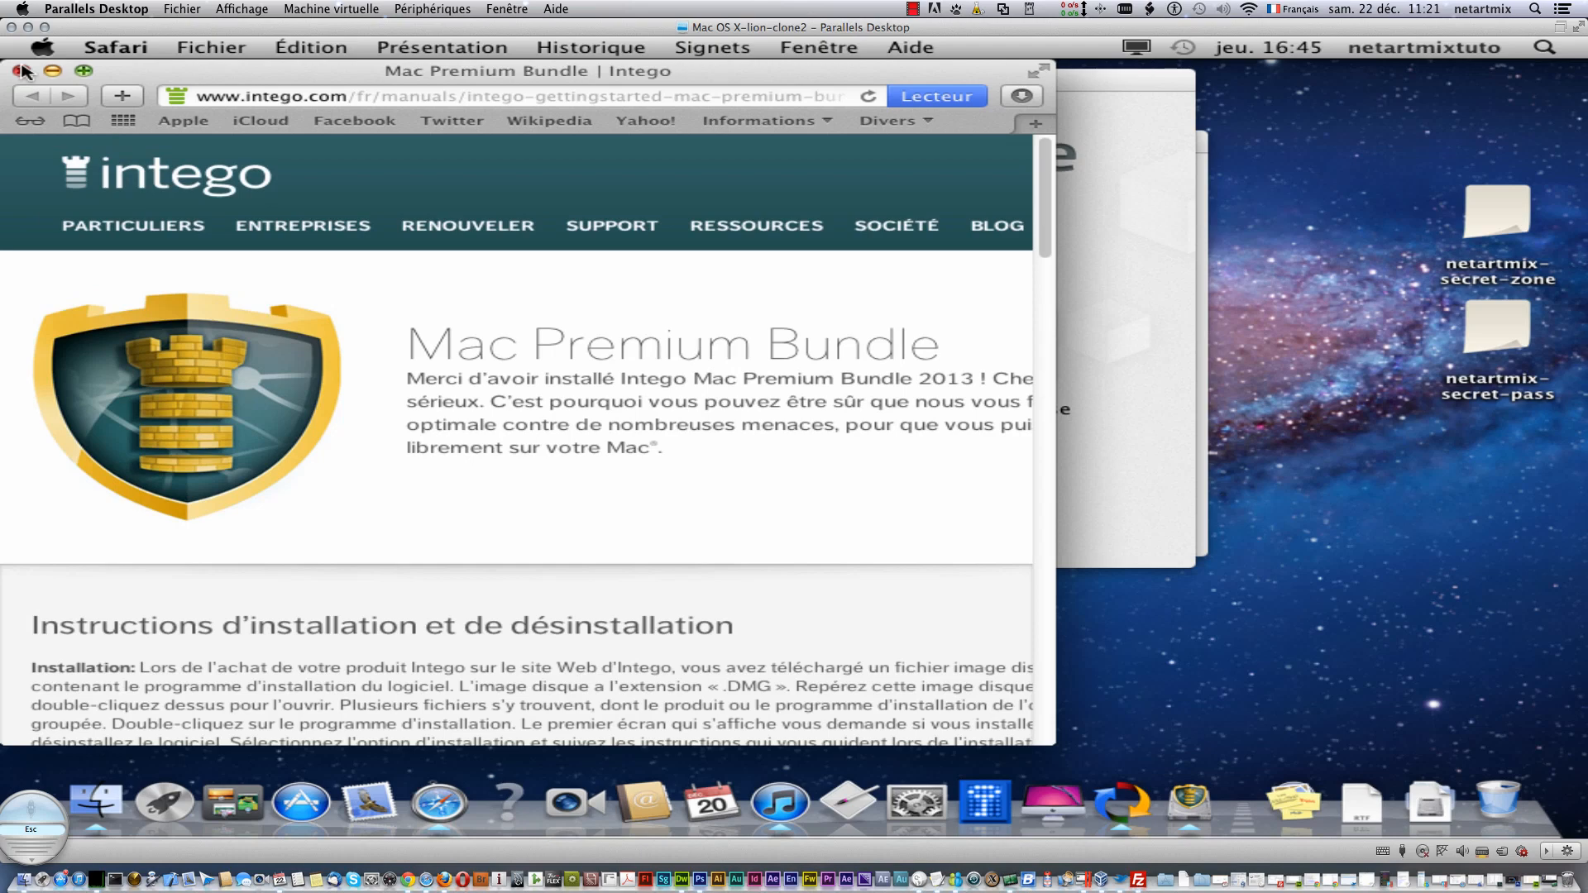
pyautogui.click(21, 71)
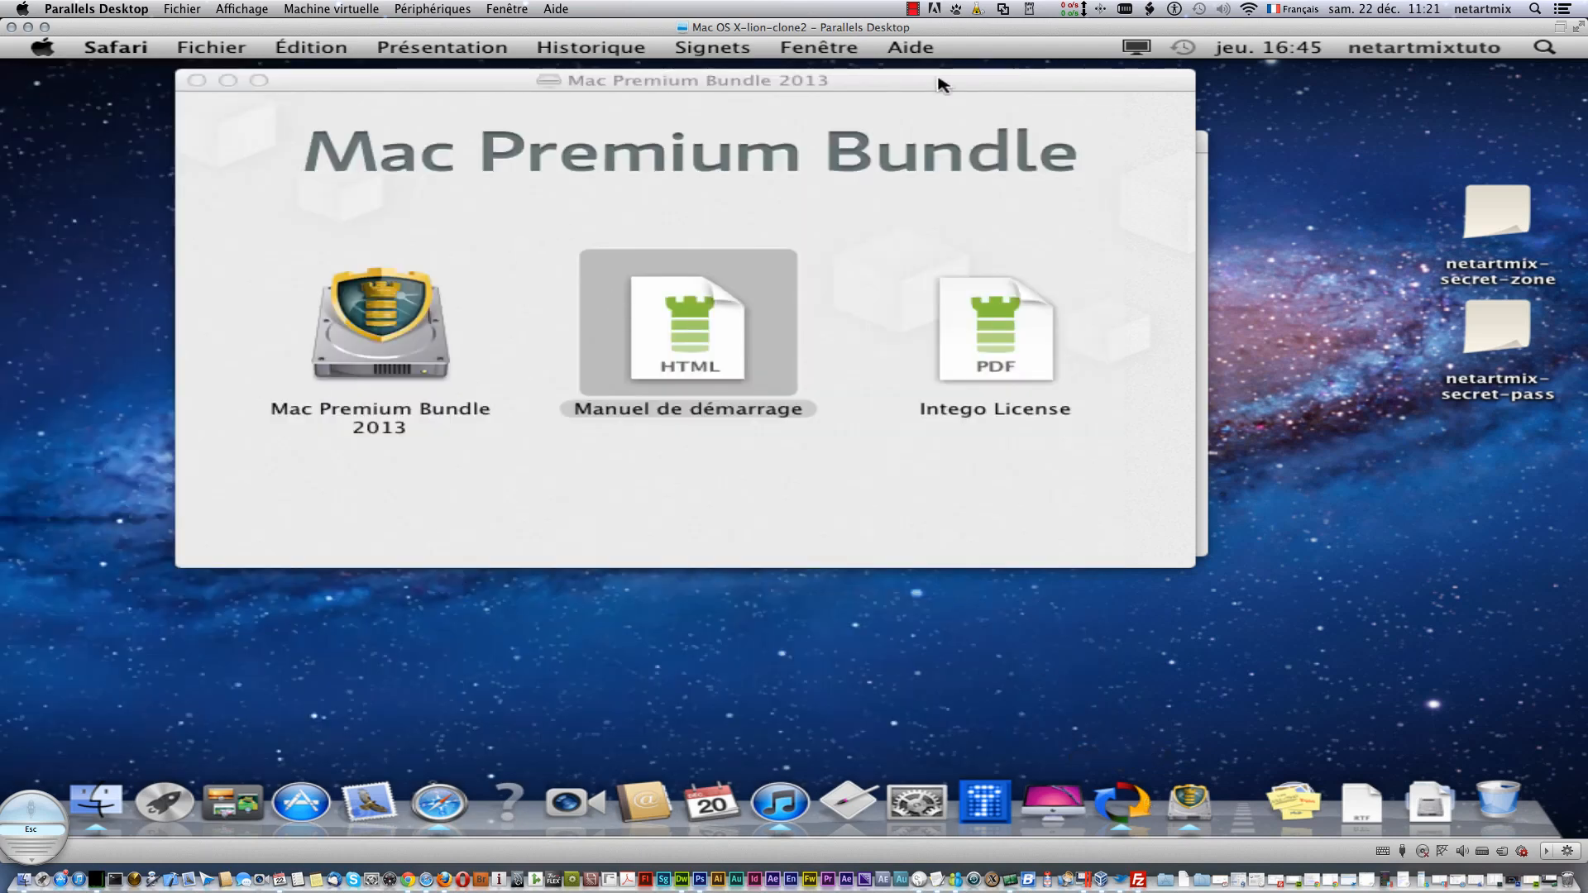
# - Start the Mac Premium Bundle 2013 installer and accept the software licence in English
pyautogui.click(197, 80)
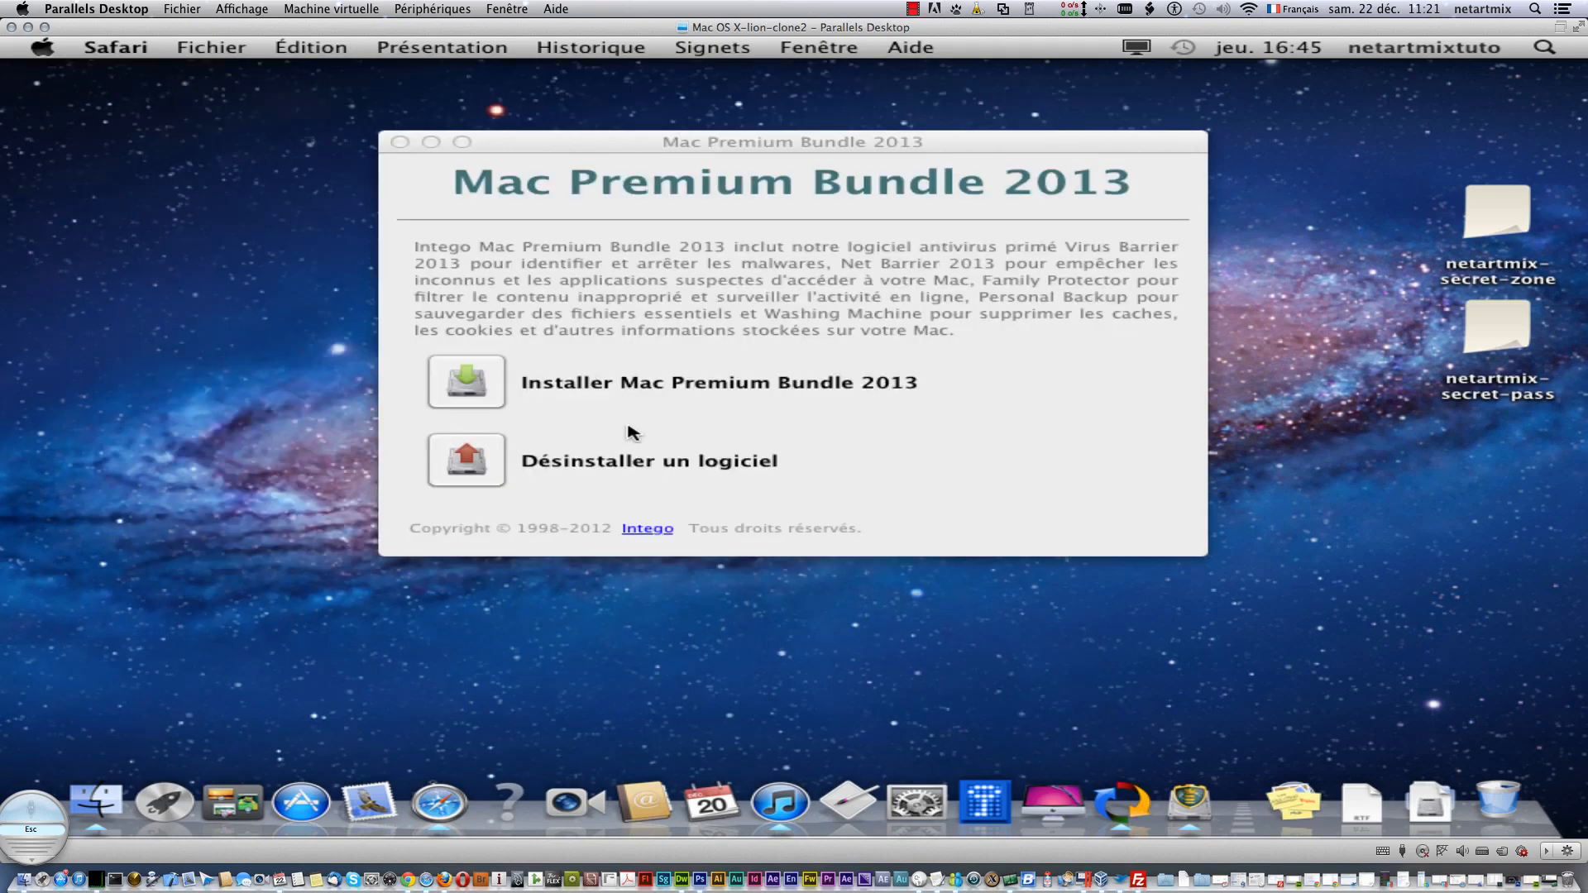
pyautogui.click(503, 387)
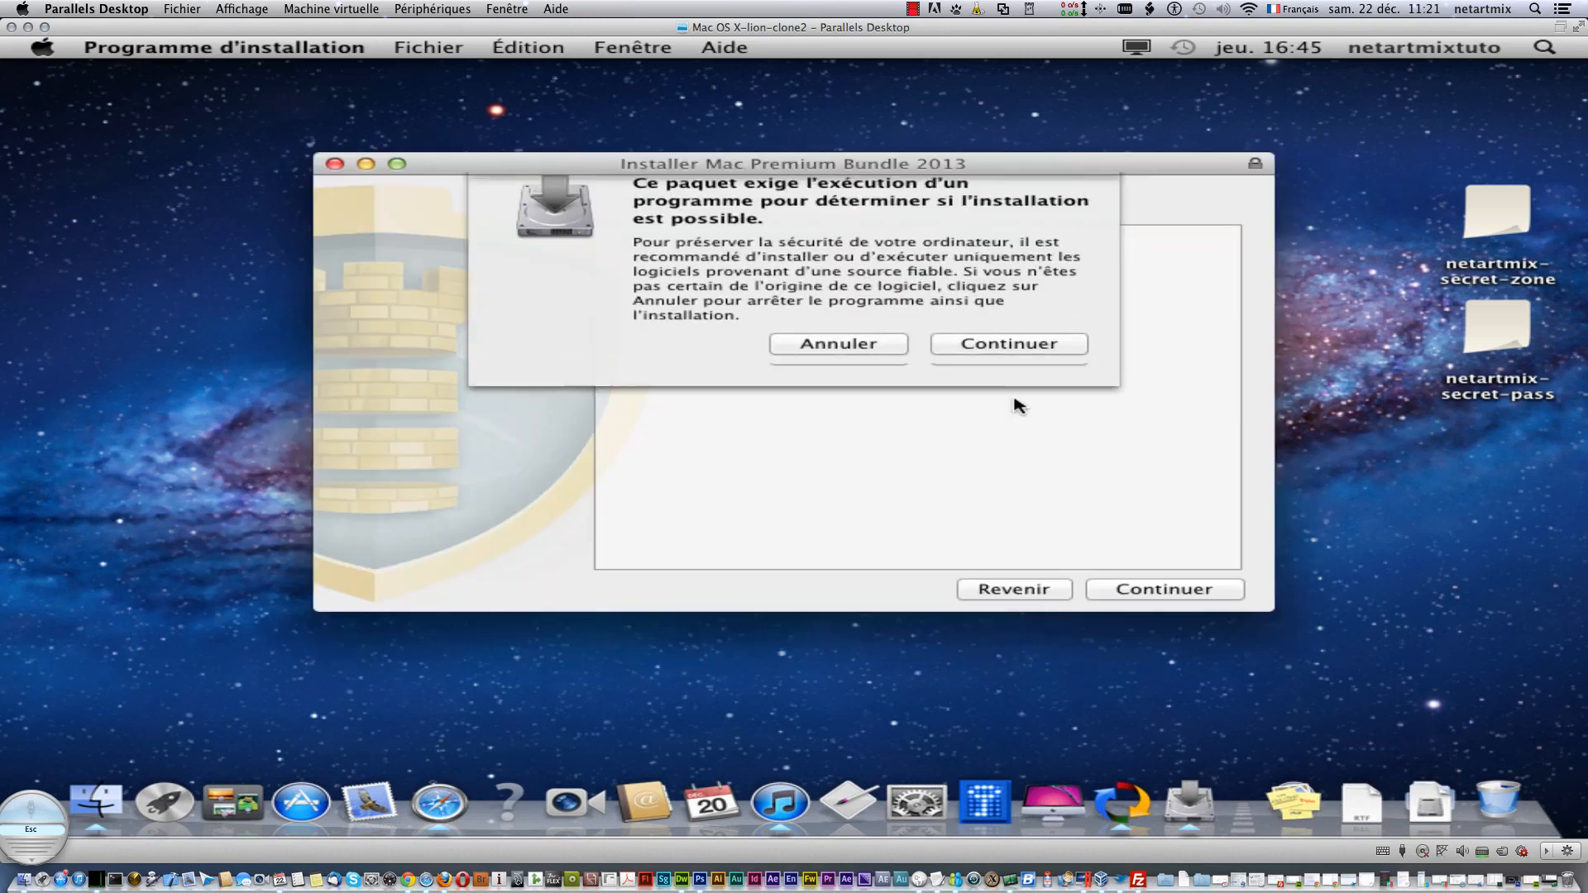
pyautogui.click(1016, 369)
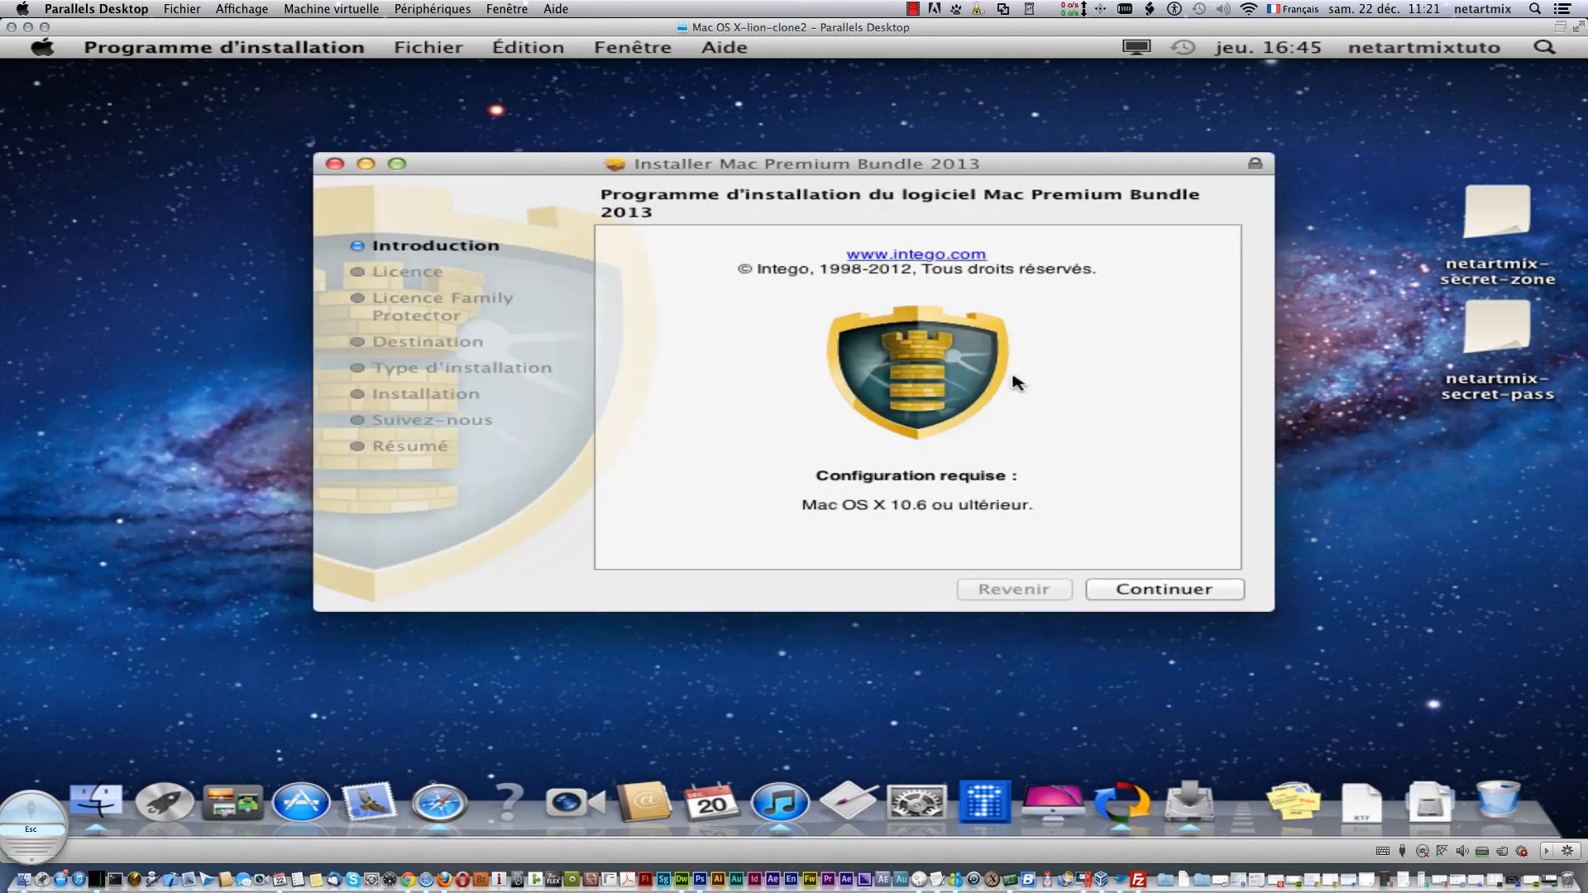
pyautogui.click(1183, 589)
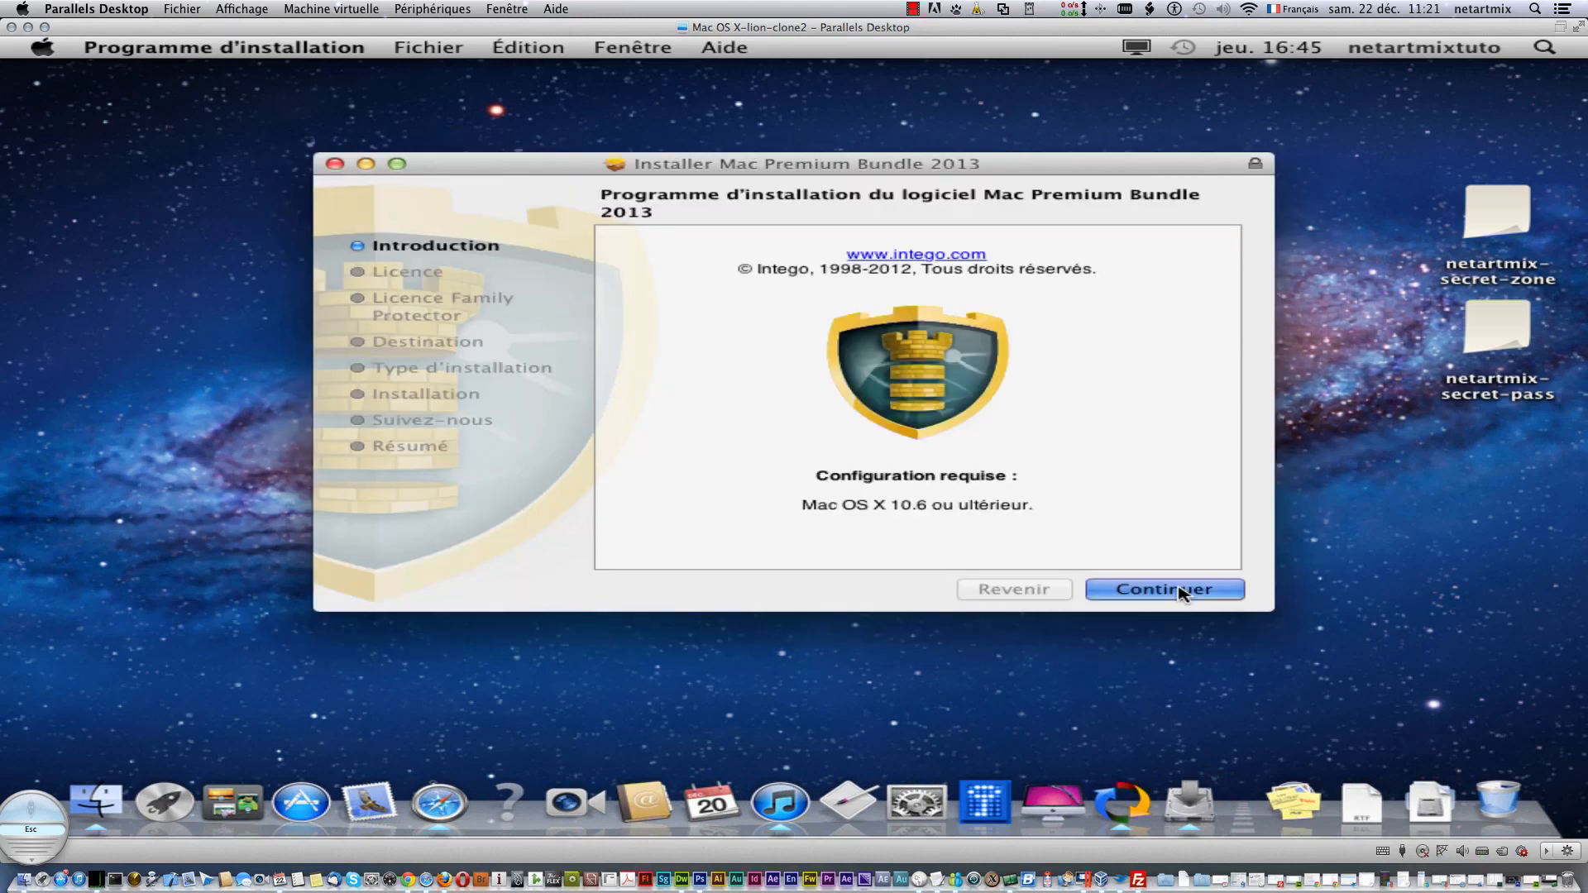
pyautogui.click(984, 253)
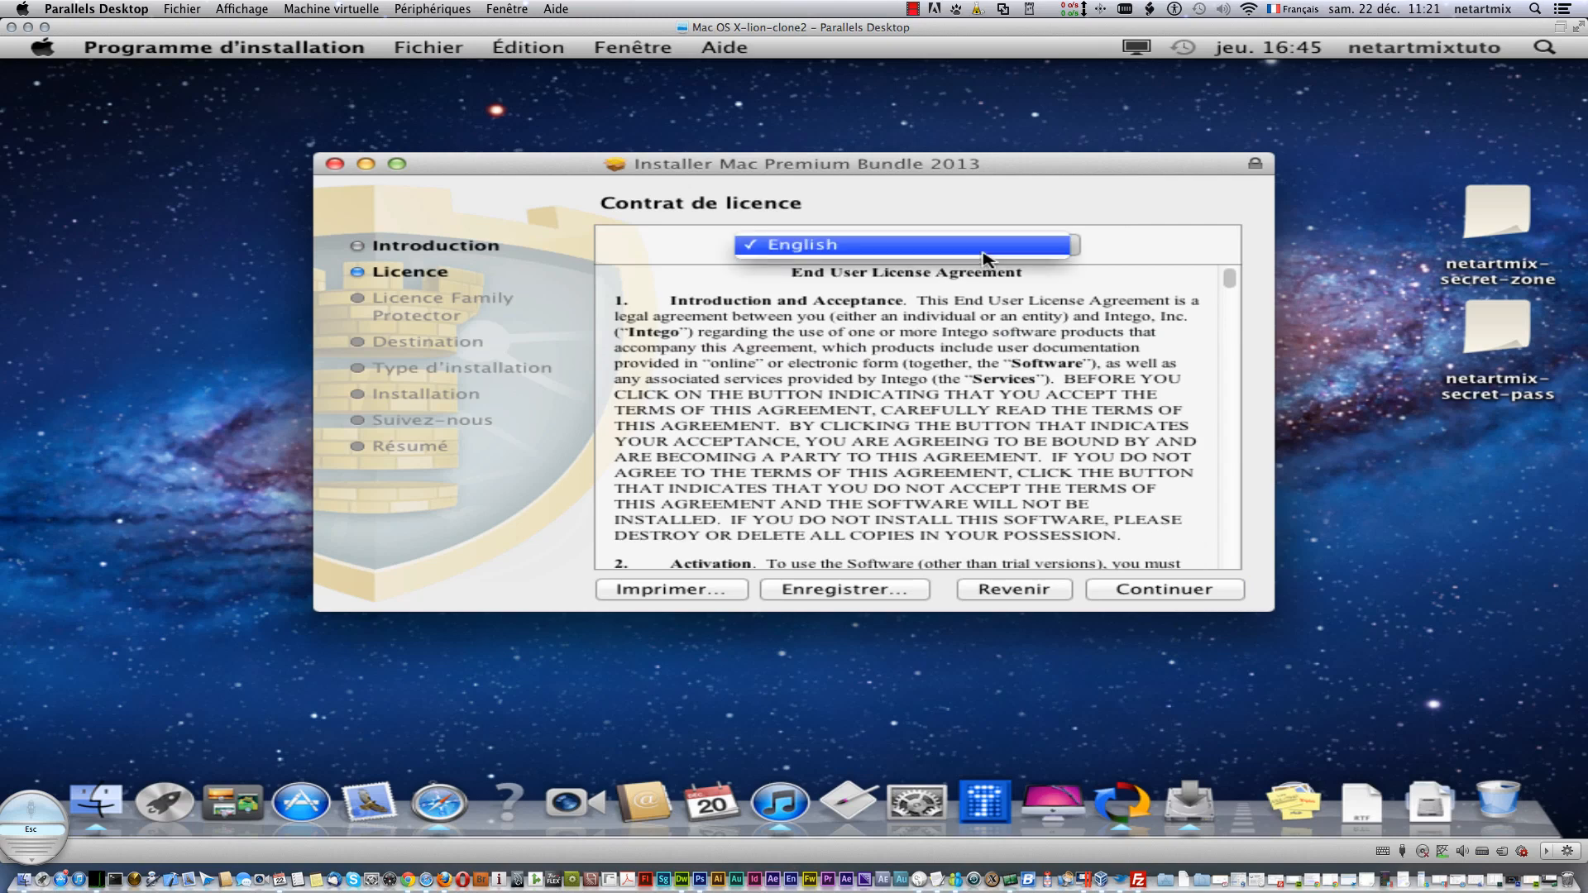
pyautogui.click(1202, 264)
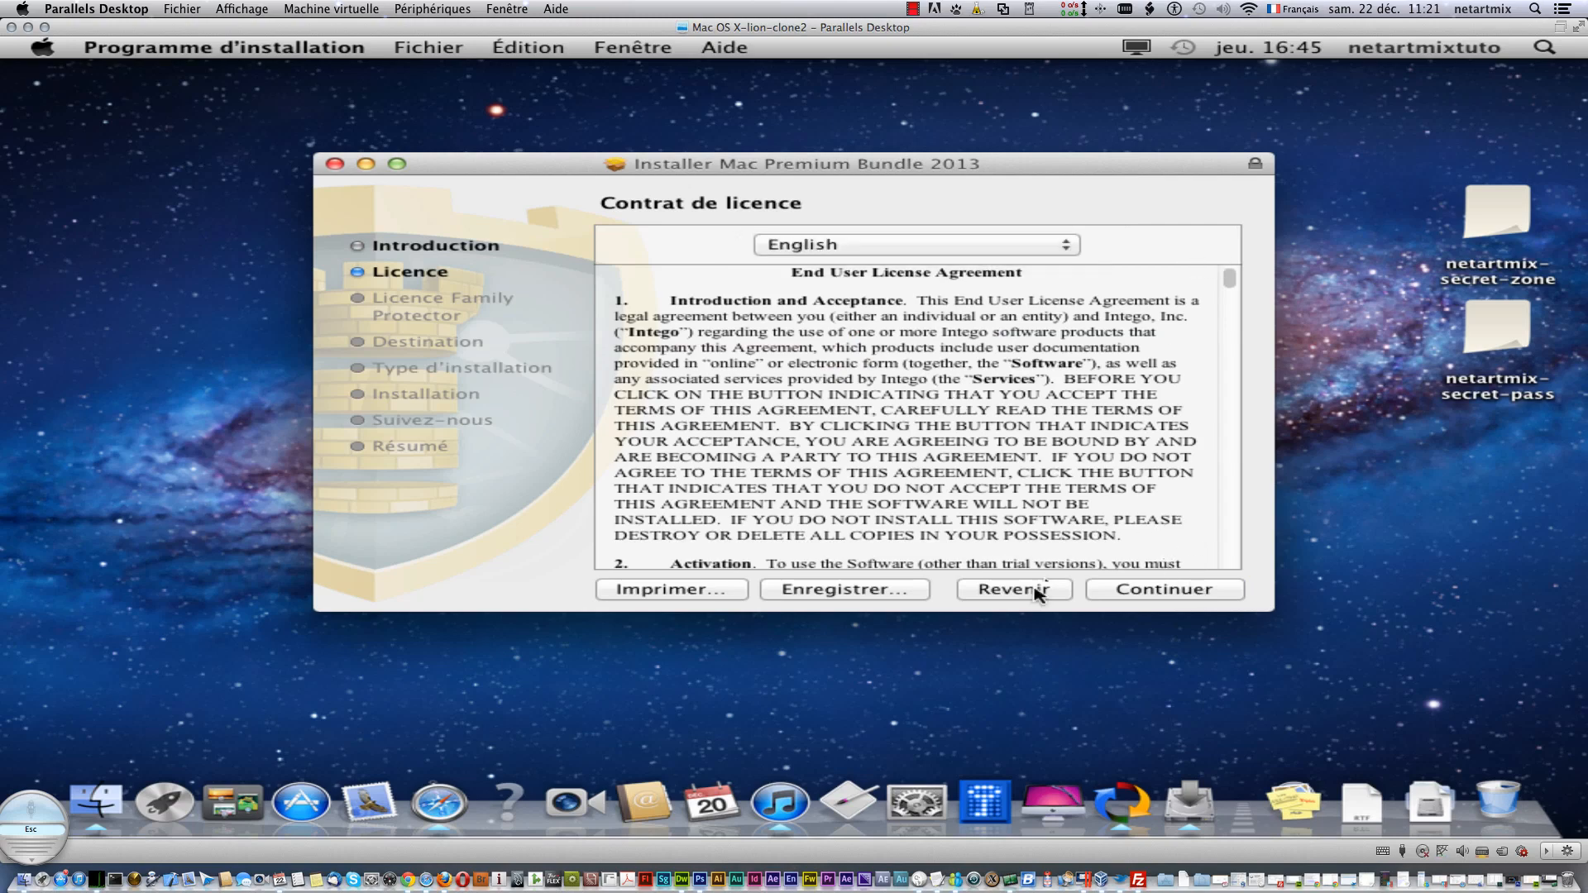
pyautogui.click(1160, 590)
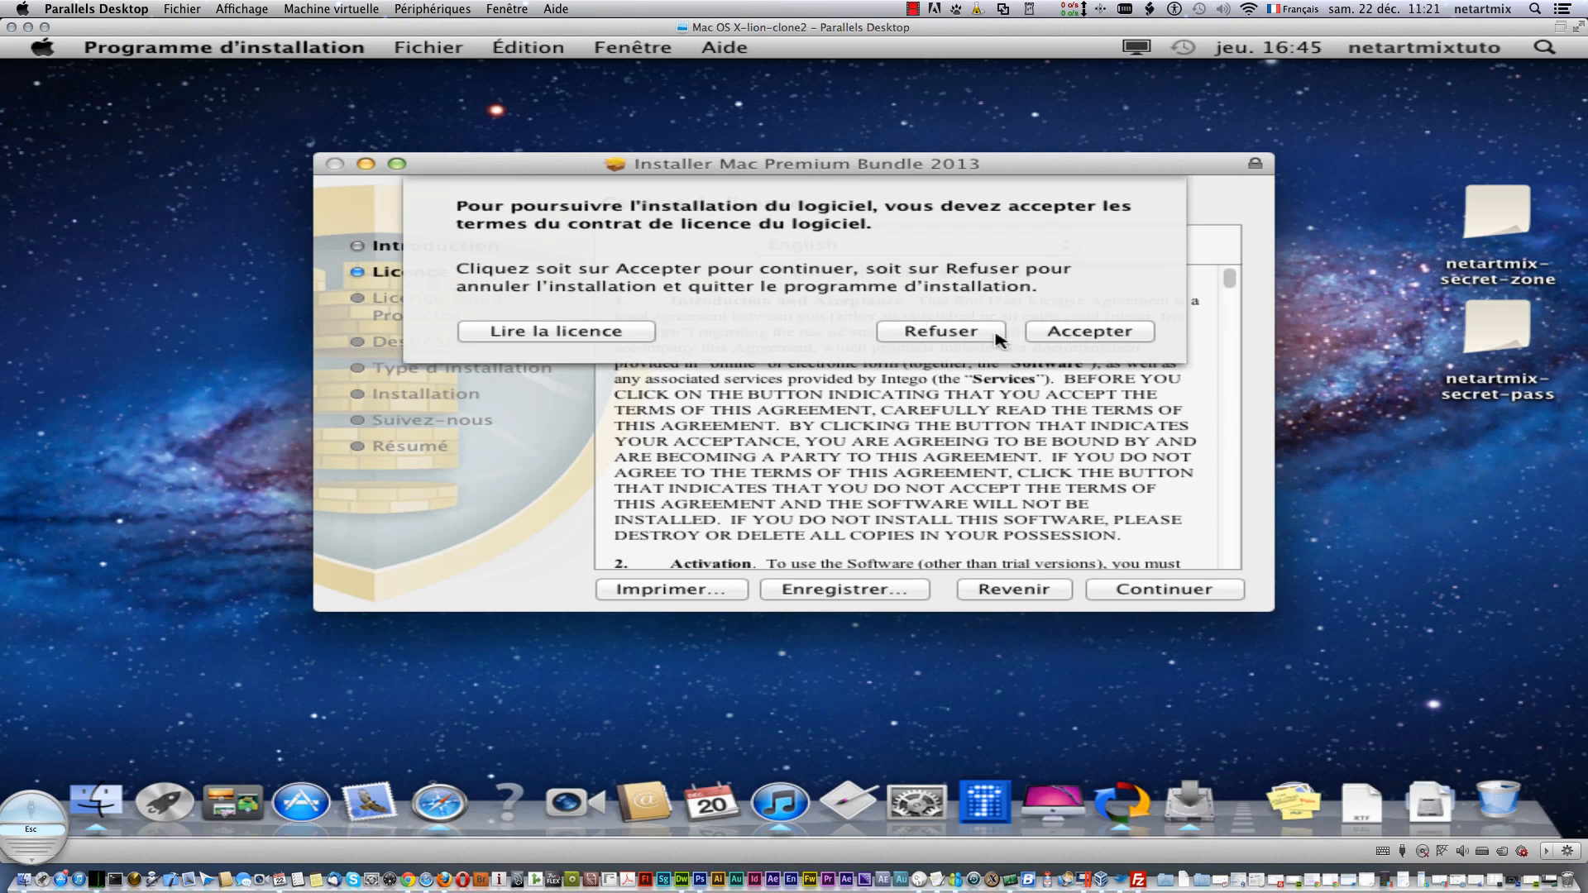
pyautogui.click(1092, 333)
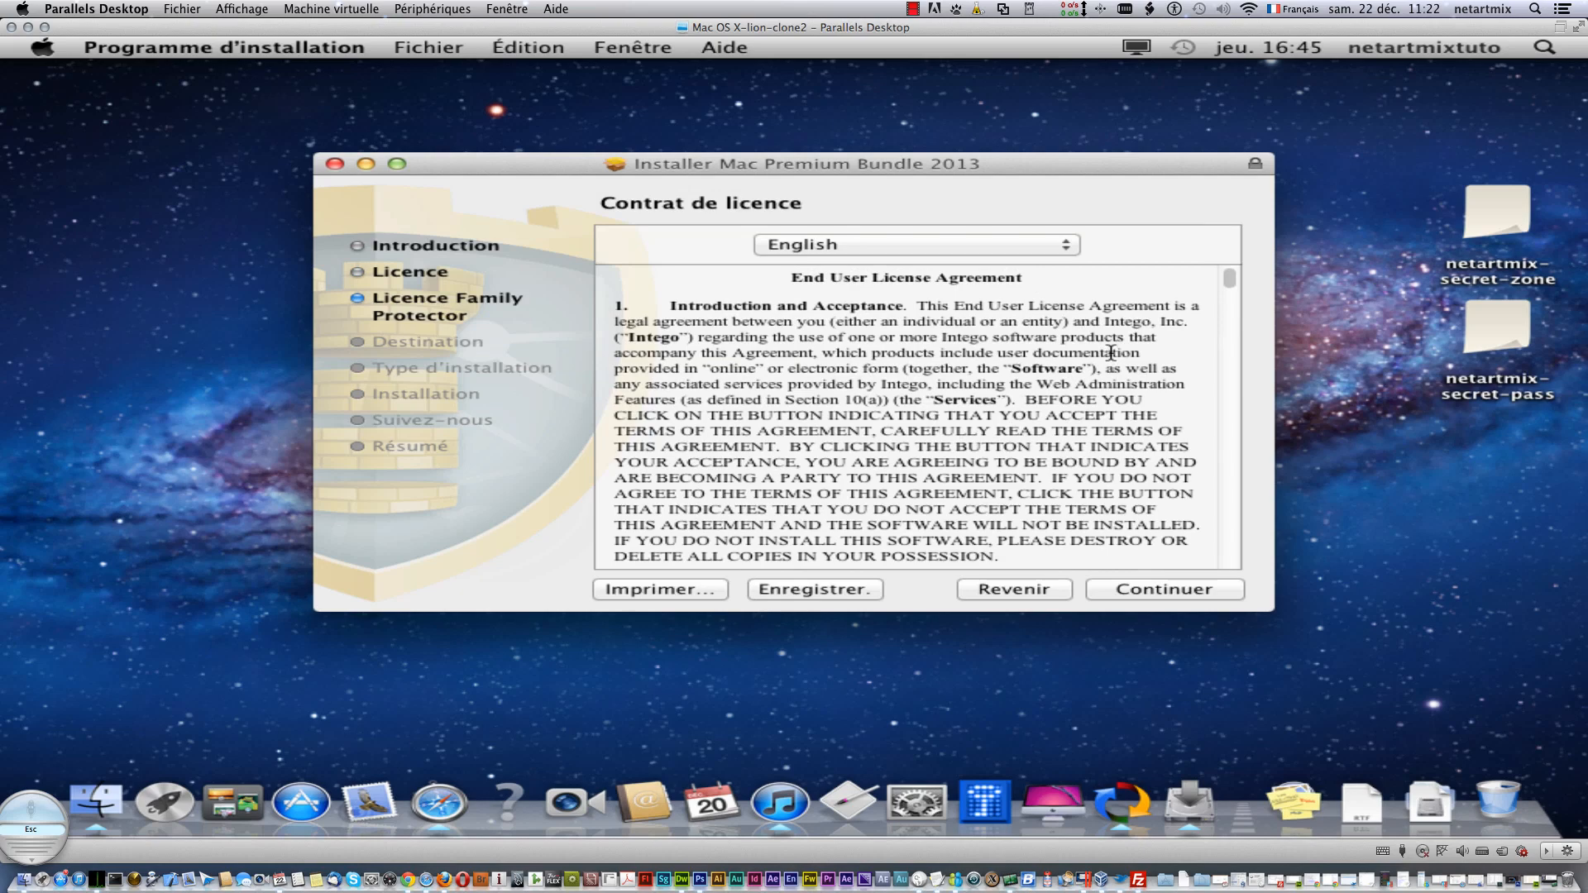
# - Accept the Family Protector licence agreement in English
pyautogui.click(1067, 245)
pyautogui.click(1090, 242)
pyautogui.click(1233, 591)
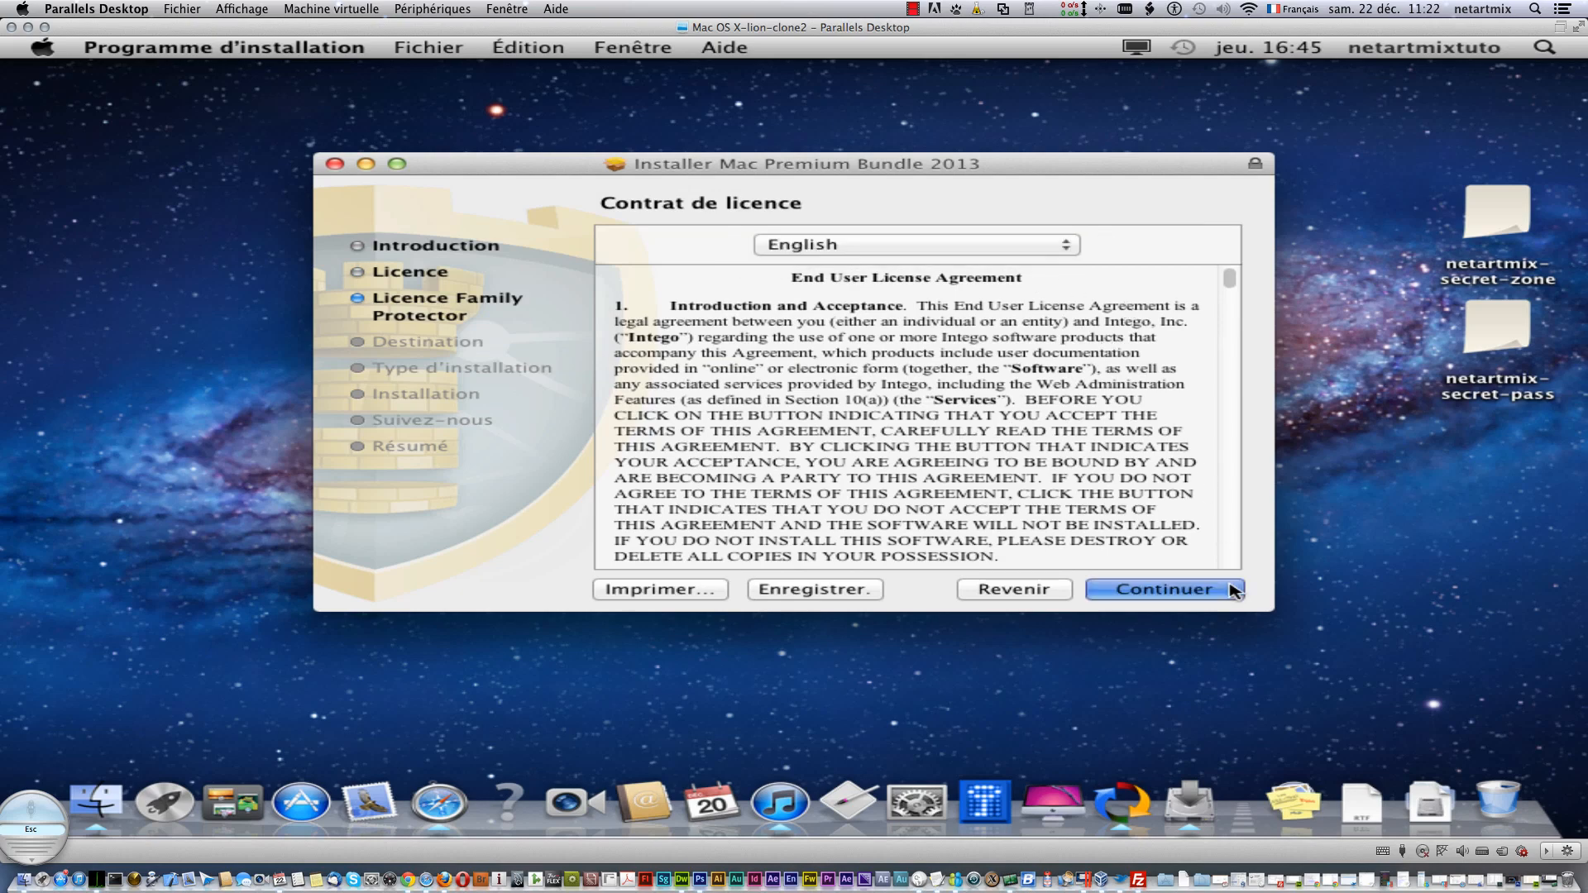
pyautogui.click(1067, 331)
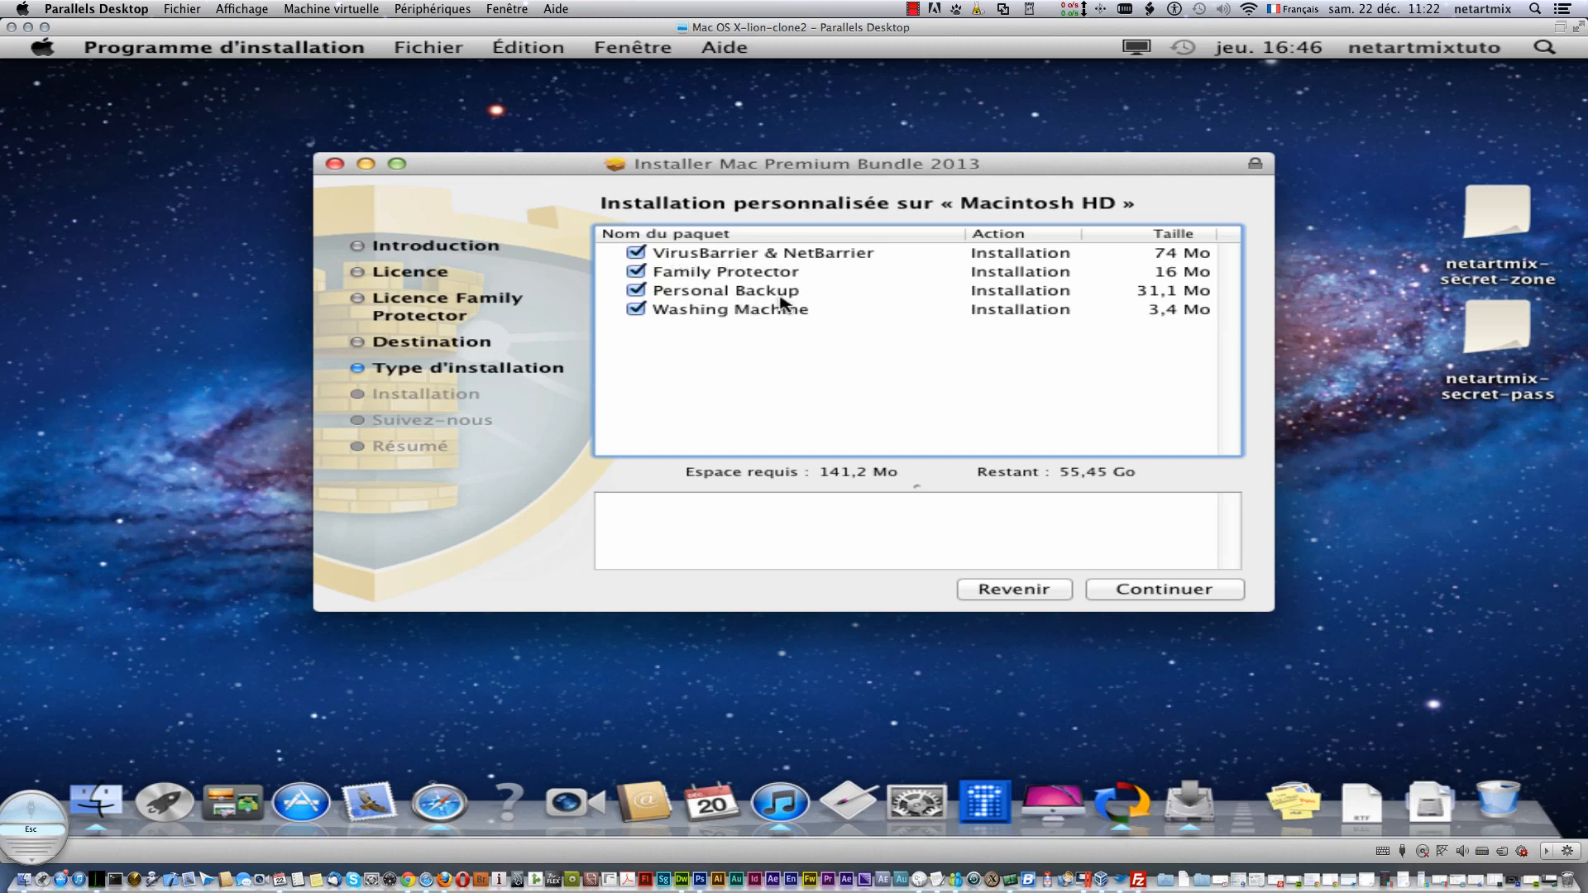
# - Install all four packages on Macintosh HD, authorising with the admin password and accepting the restart
pyautogui.click(1197, 592)
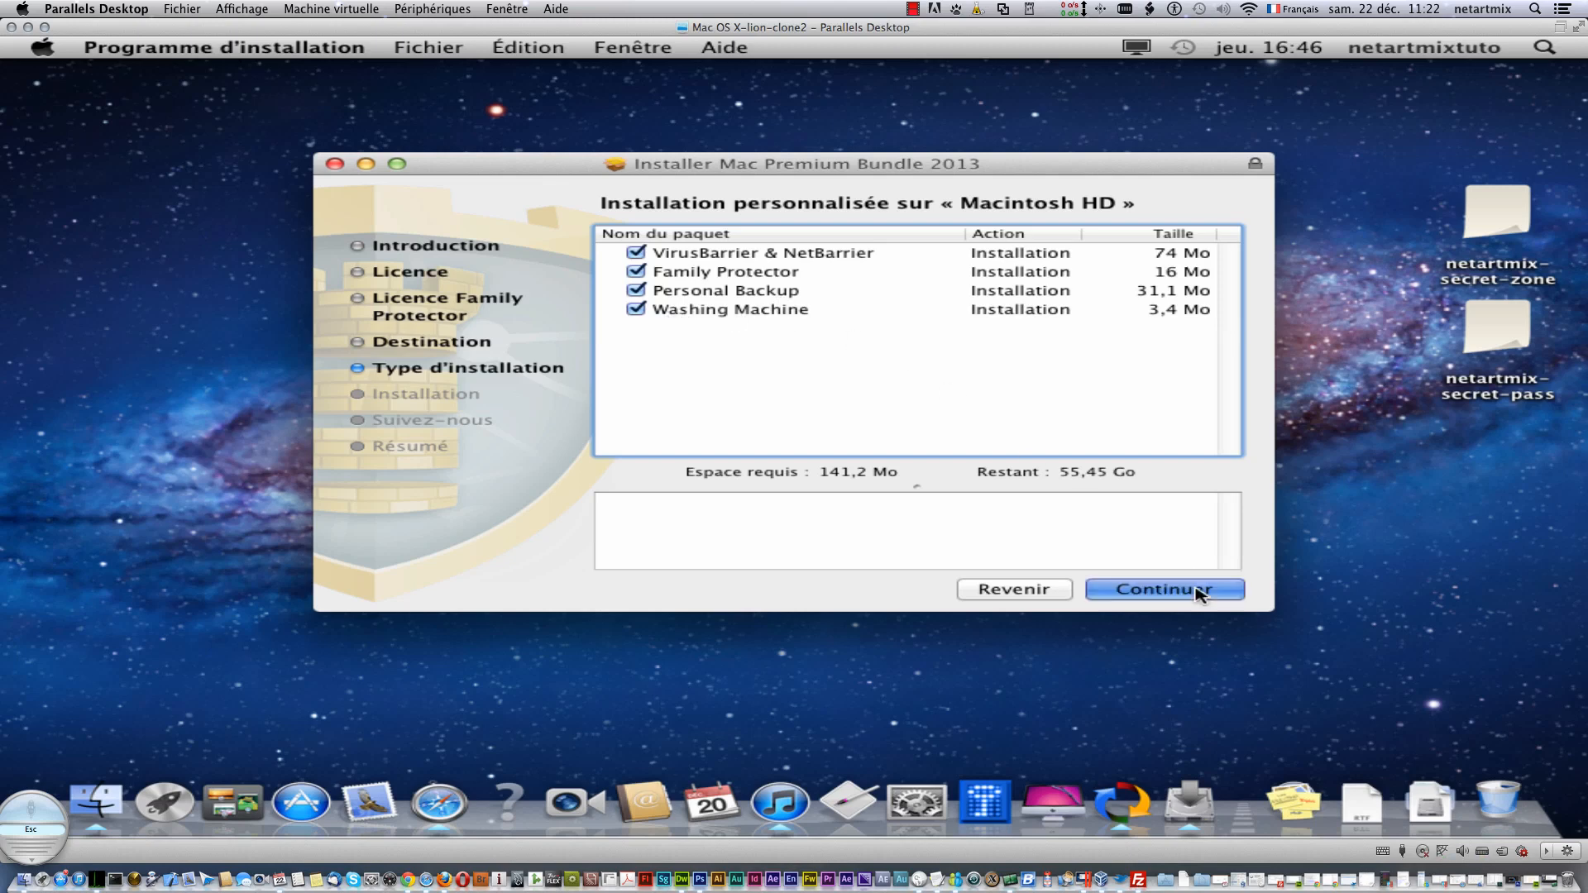
pyautogui.click(1196, 593)
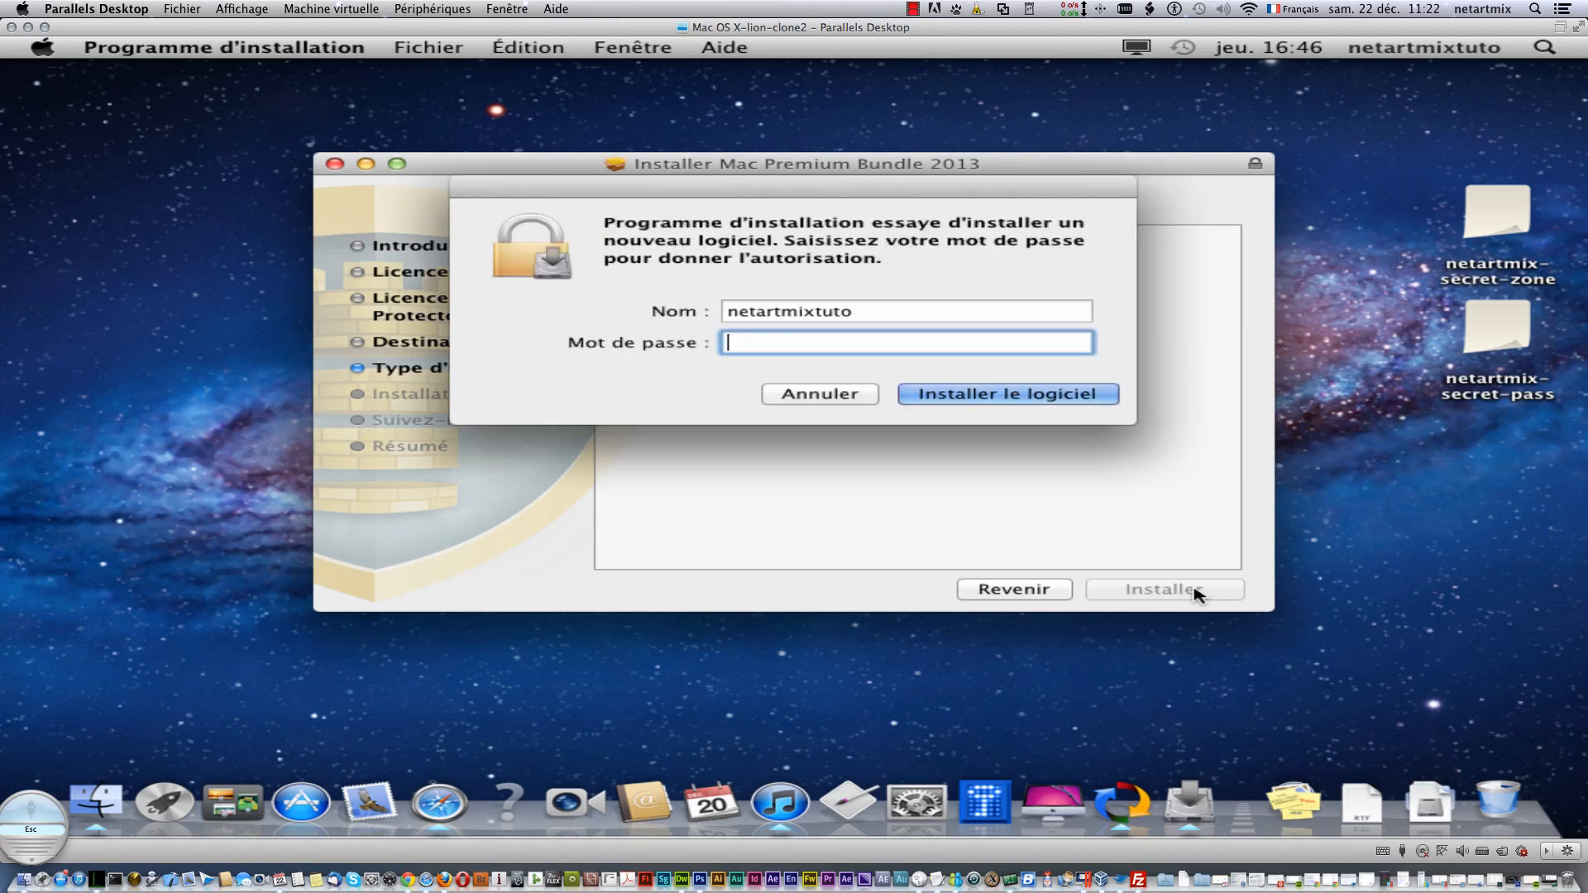
pyautogui.write('••••••••••')
pyautogui.press('Return')
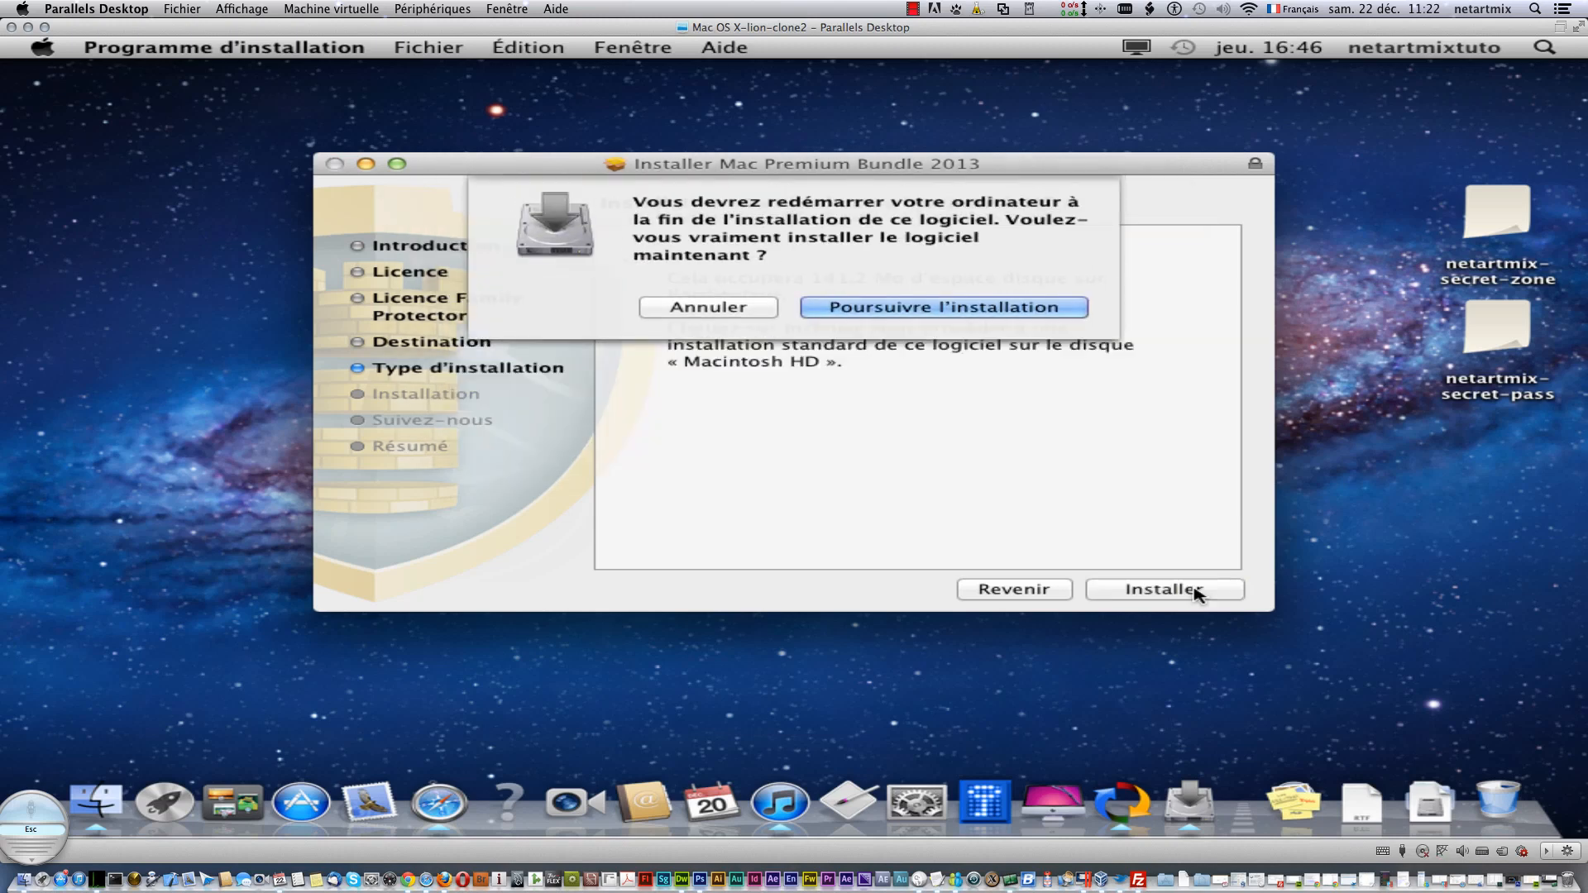
pyautogui.click(943, 313)
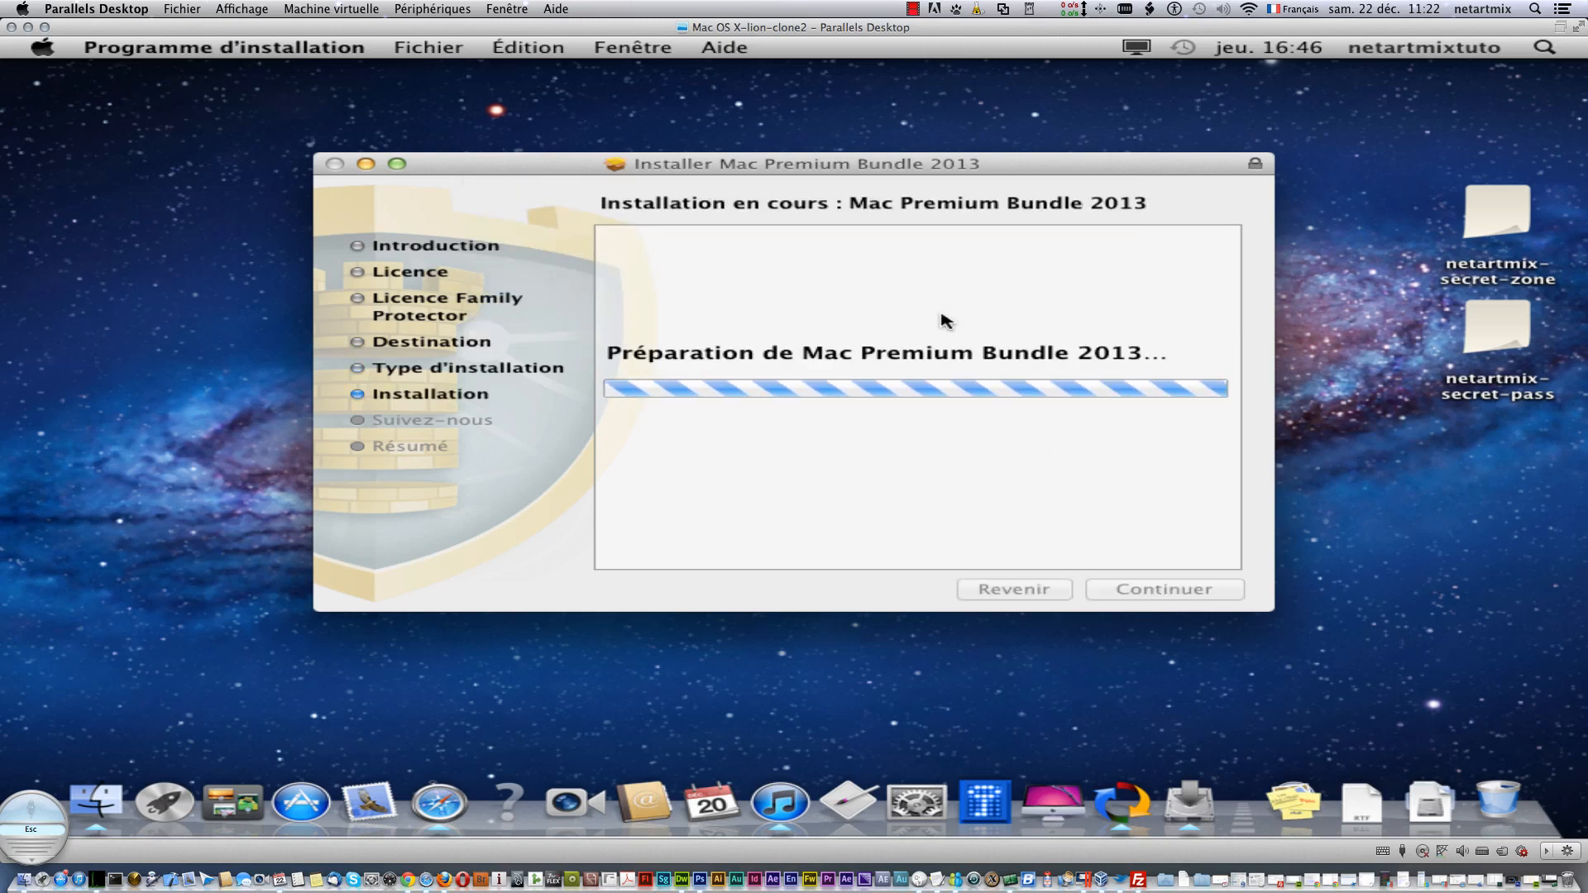
pyautogui.click(912, 10)
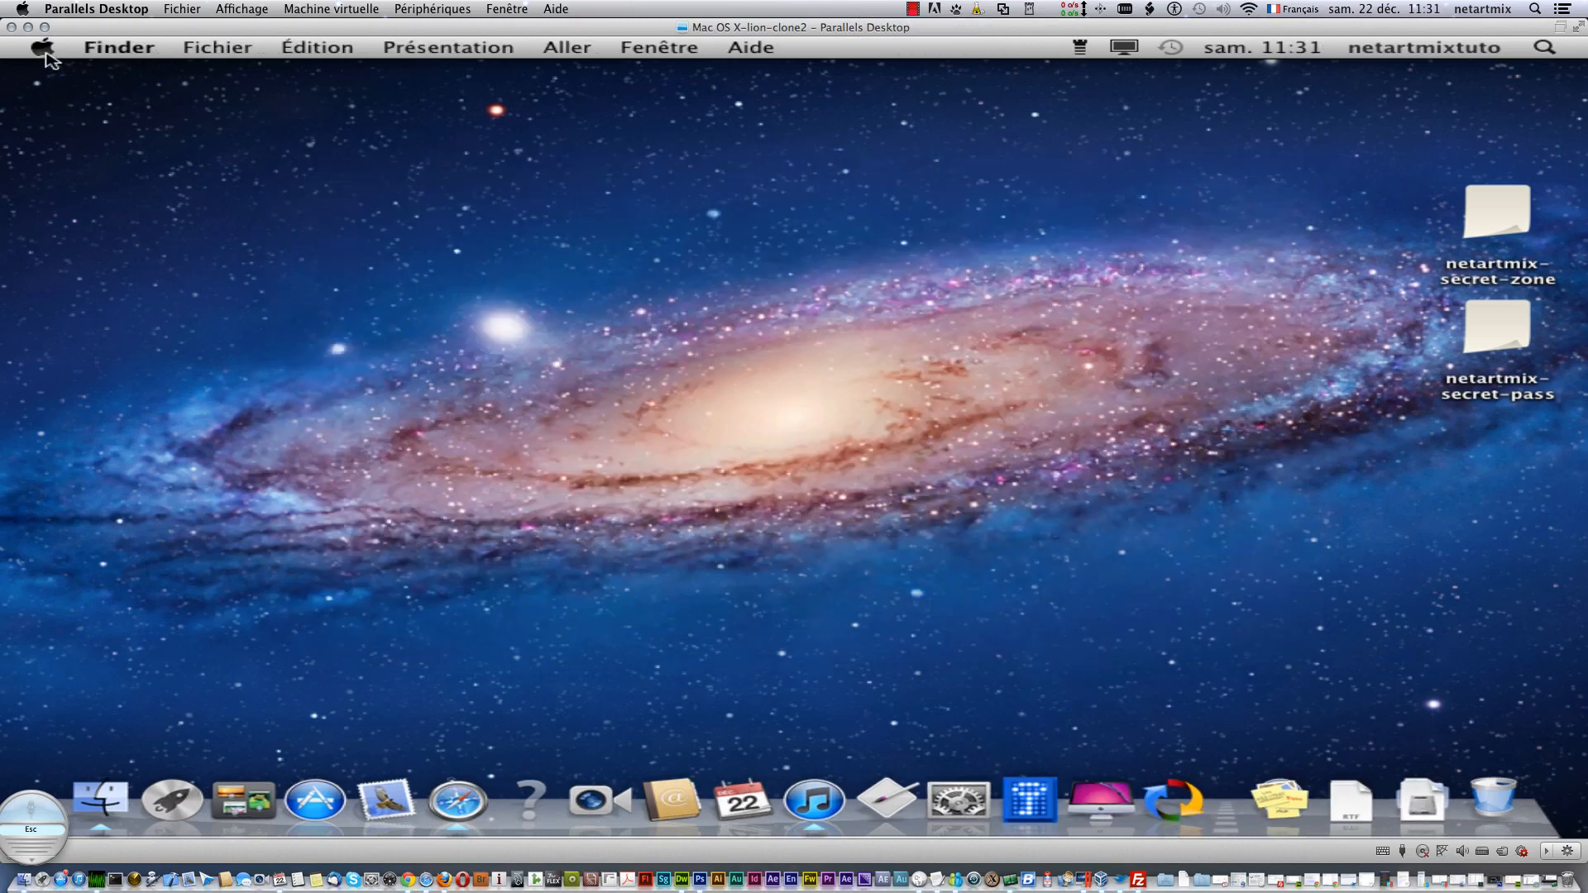
# - Open the Intego folder in Applications and launch VirusBarrier from it
pyautogui.click(100, 799)
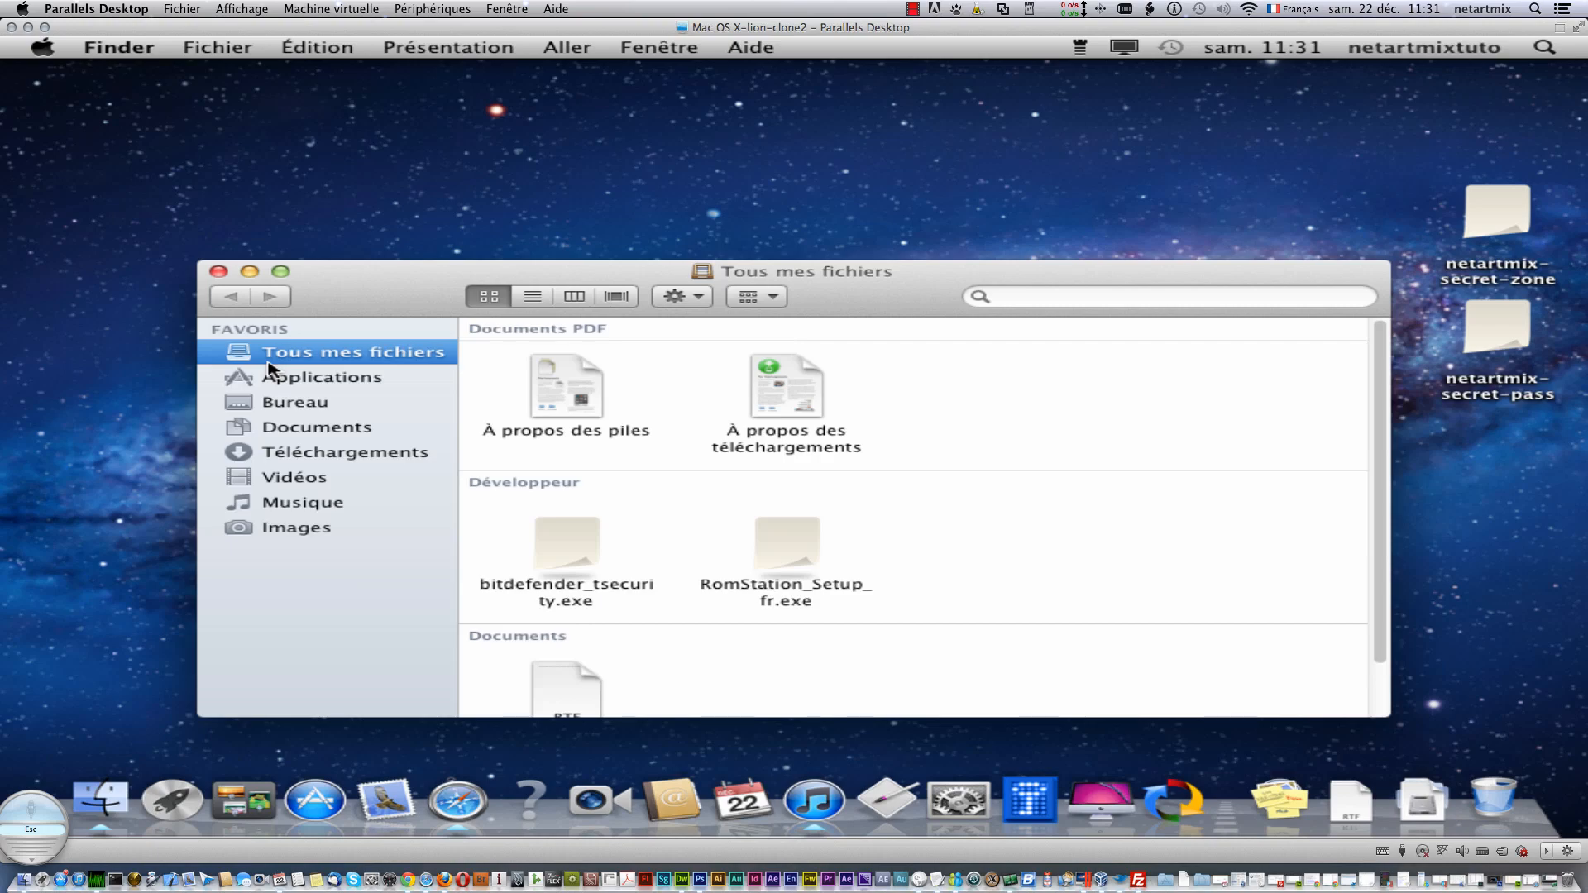
pyautogui.click(302, 382)
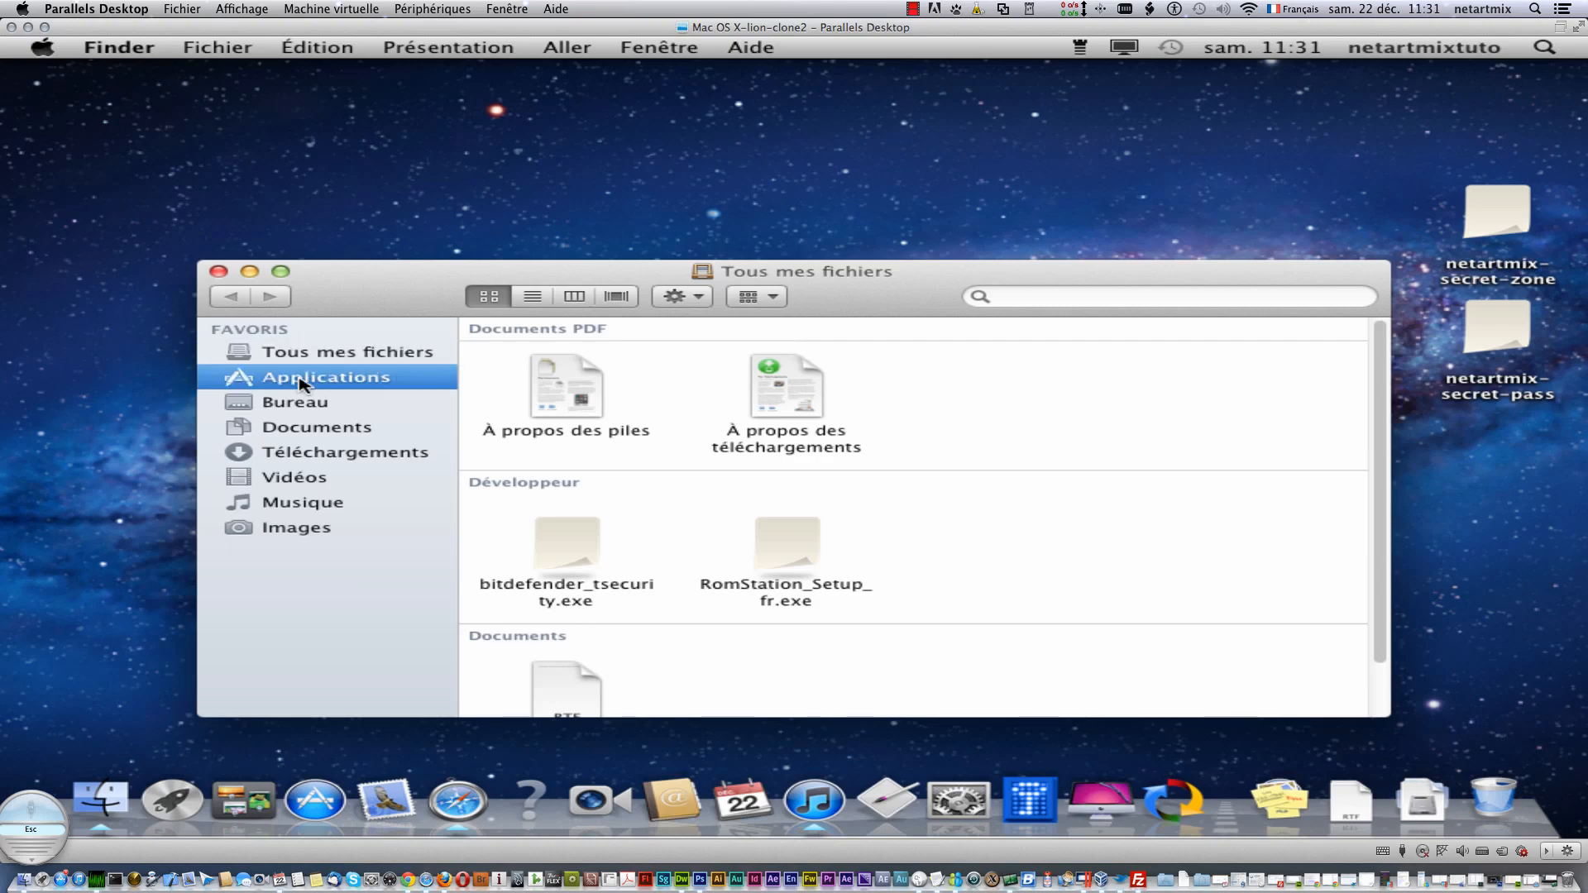
pyautogui.scroll(-5, 900, 514)
pyautogui.scroll(-1, 901, 514)
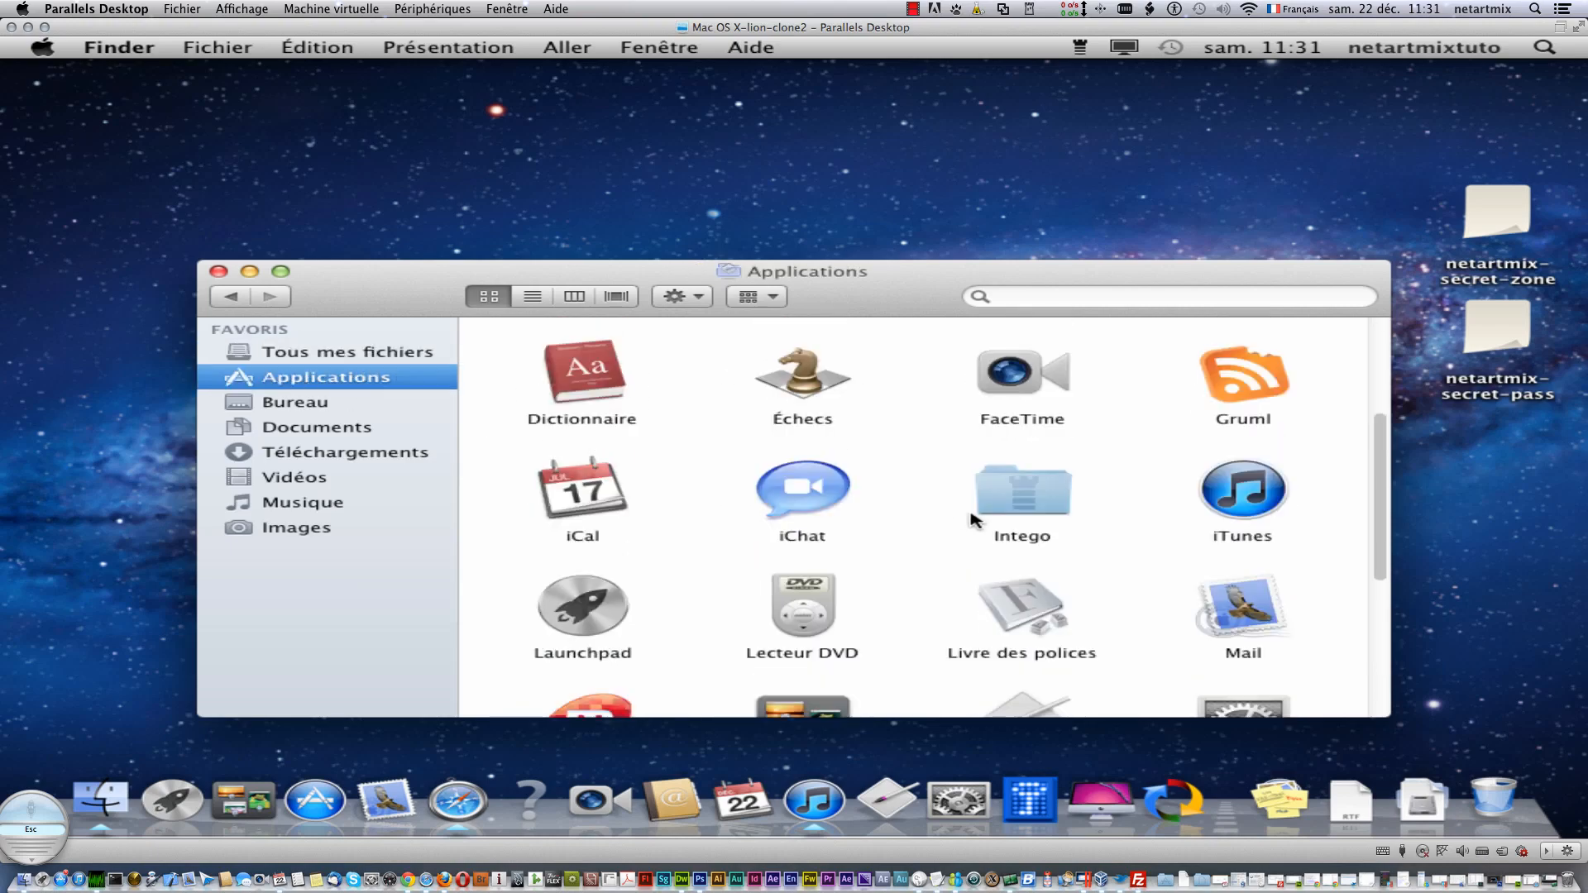
pyautogui.click(1003, 502)
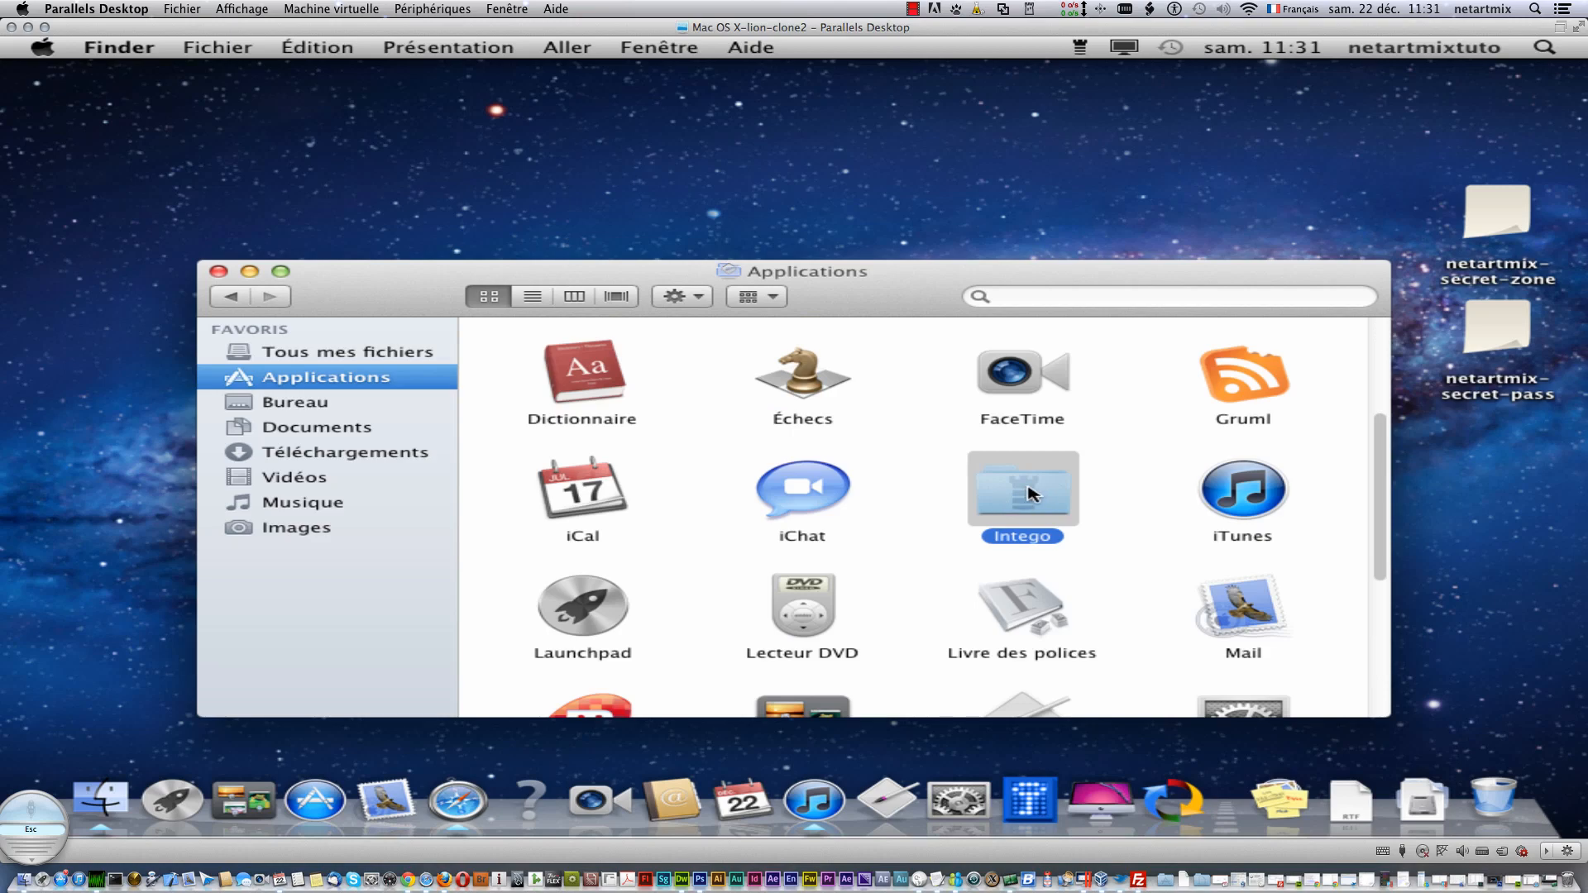
pyautogui.rightClick(1031, 493)
pyautogui.click(1078, 393)
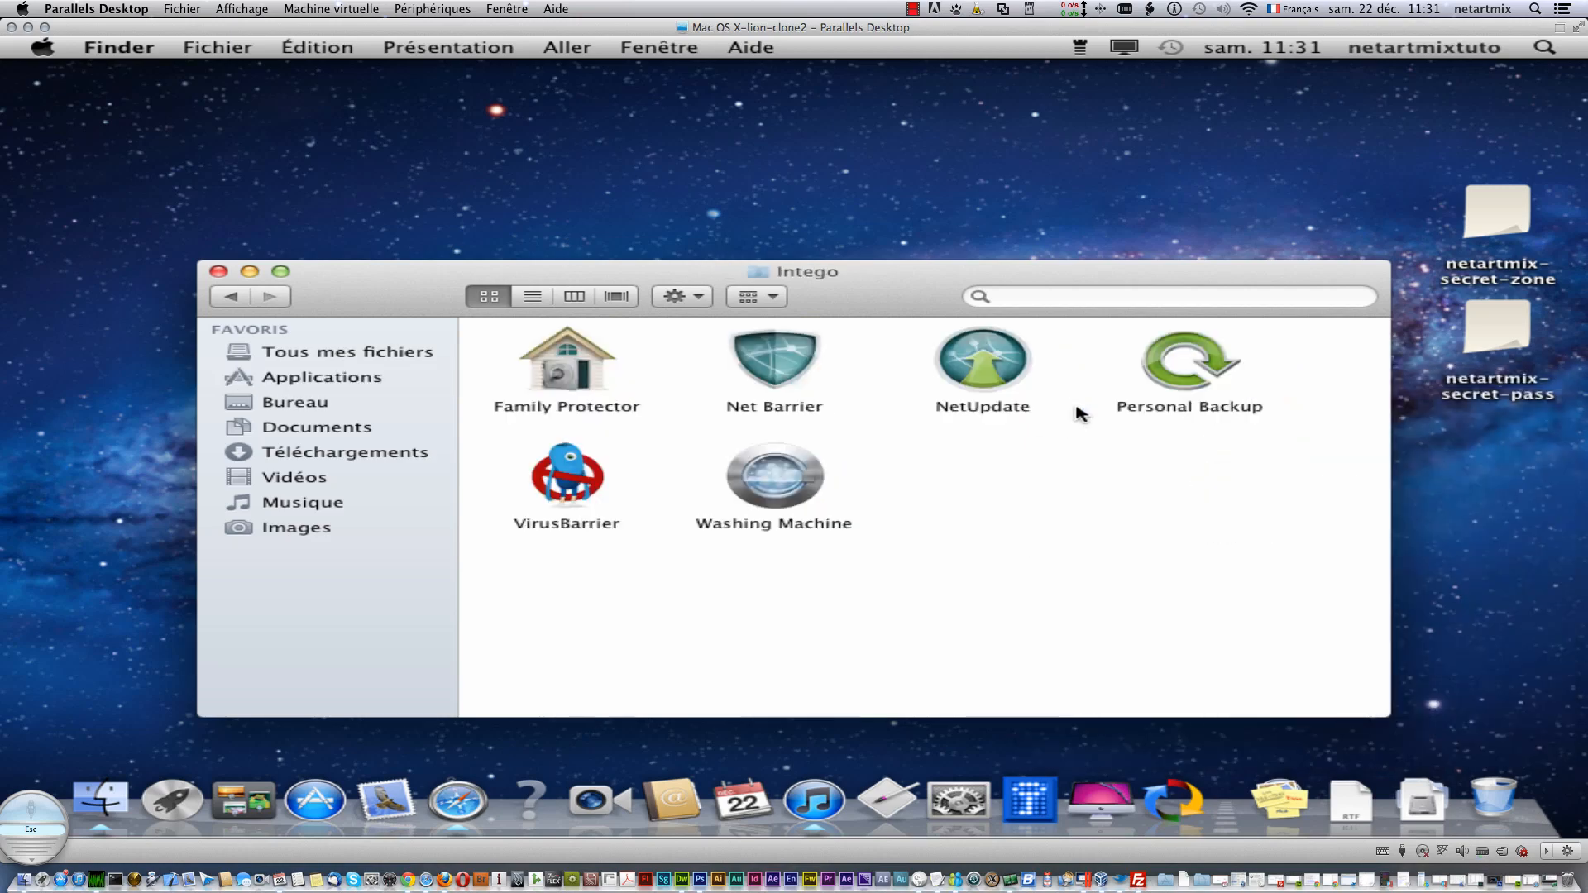
pyautogui.moveTo(461, 276); pyautogui.dragTo(318, 83)
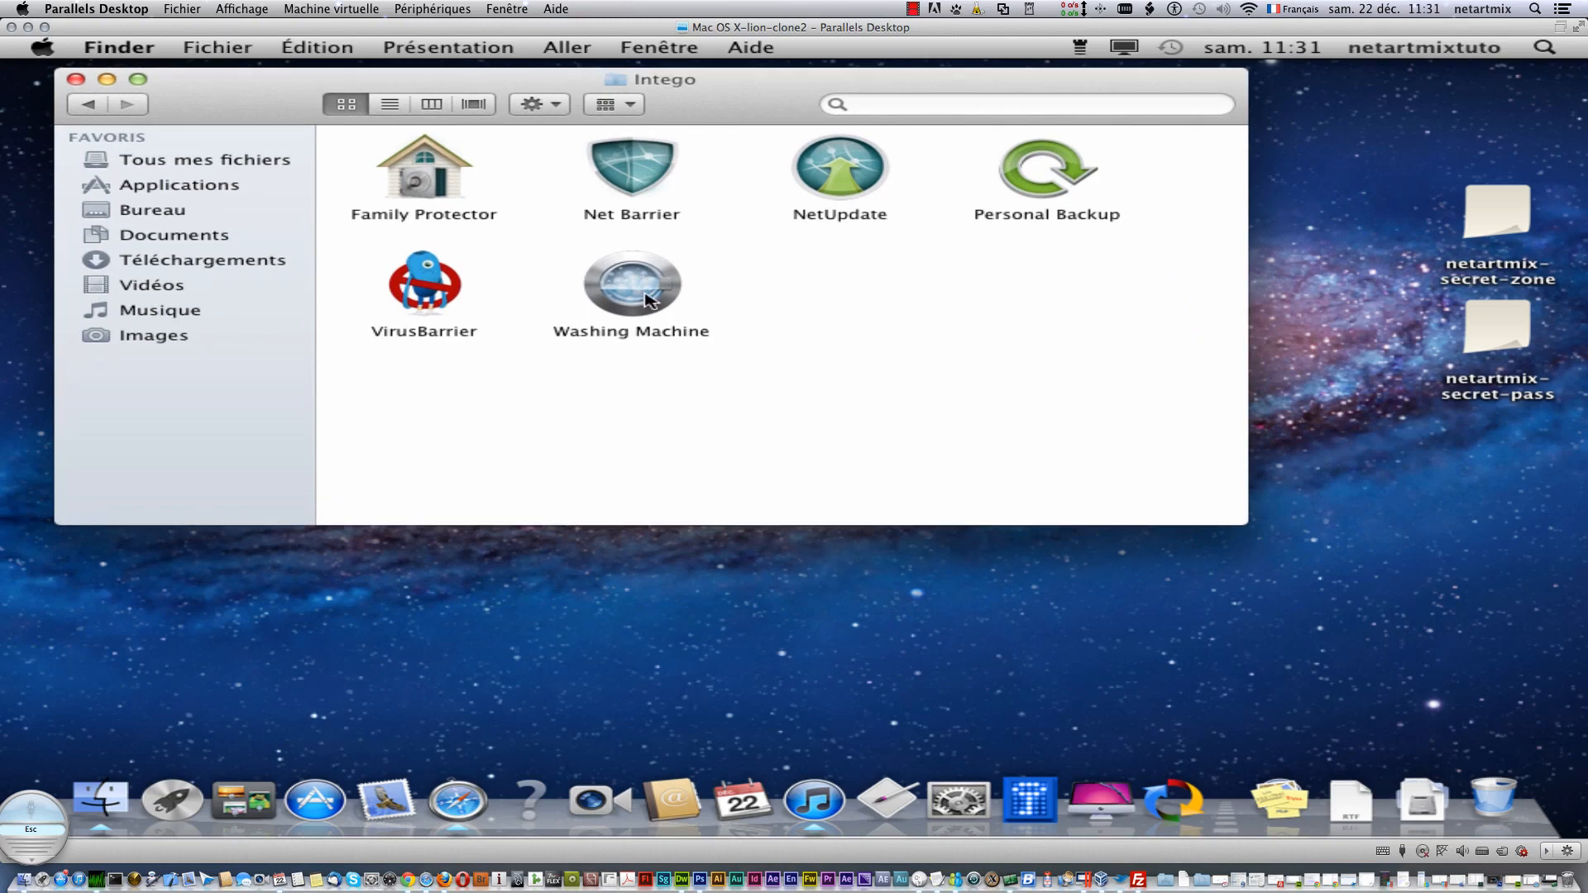
pyautogui.rightClick(427, 281)
pyautogui.click(483, 291)
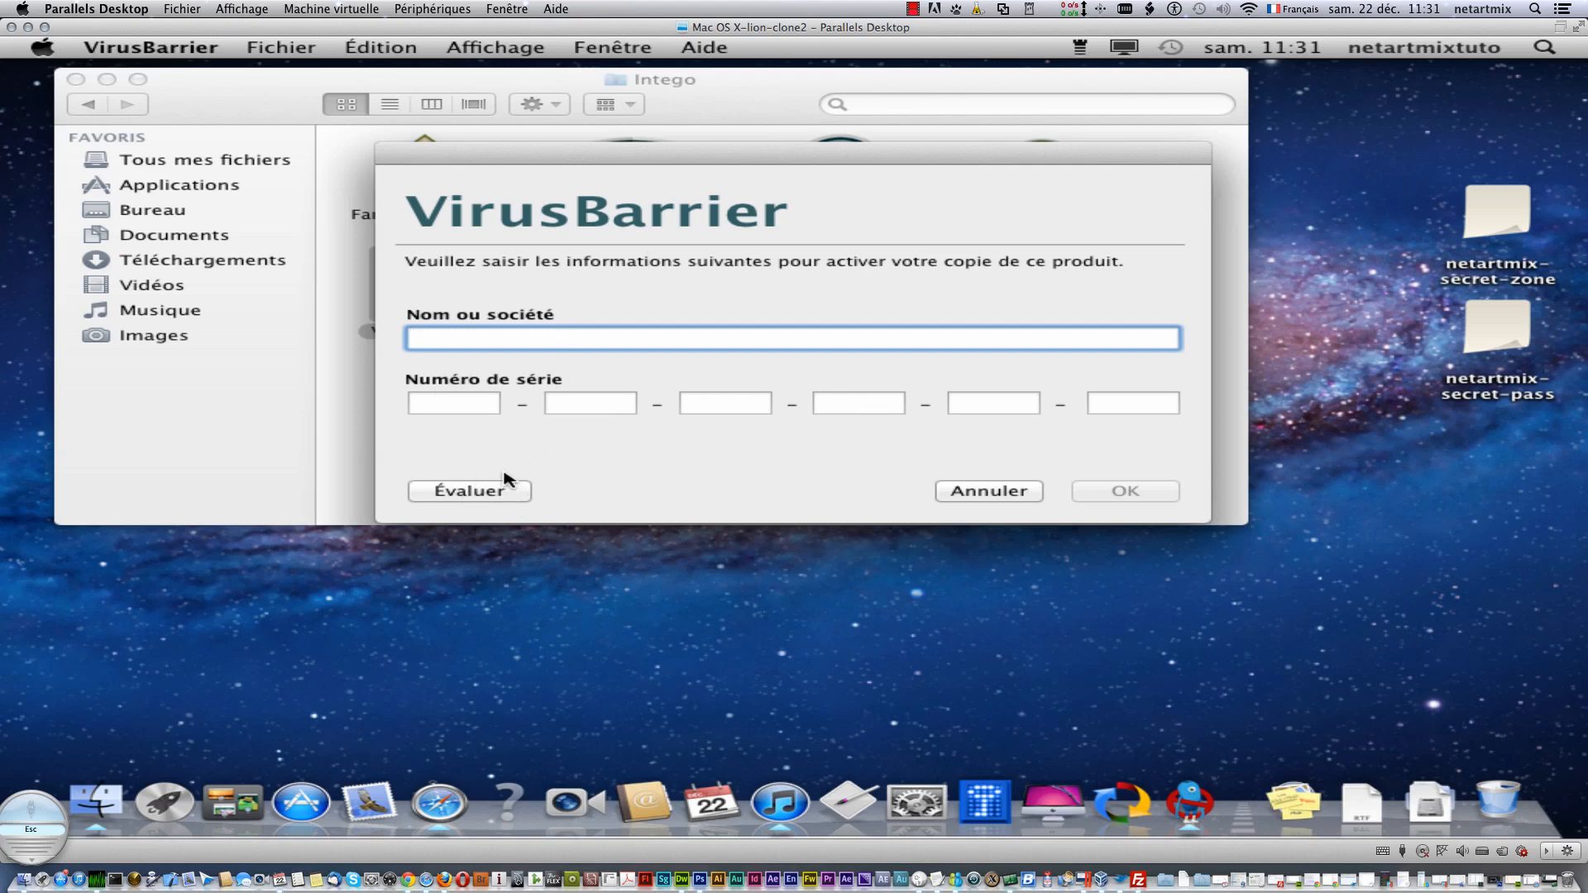
# - Start VirusBarrier in evaluation mode and submit the NetUpdate e-mail and confirmed password
pyautogui.click(485, 493)
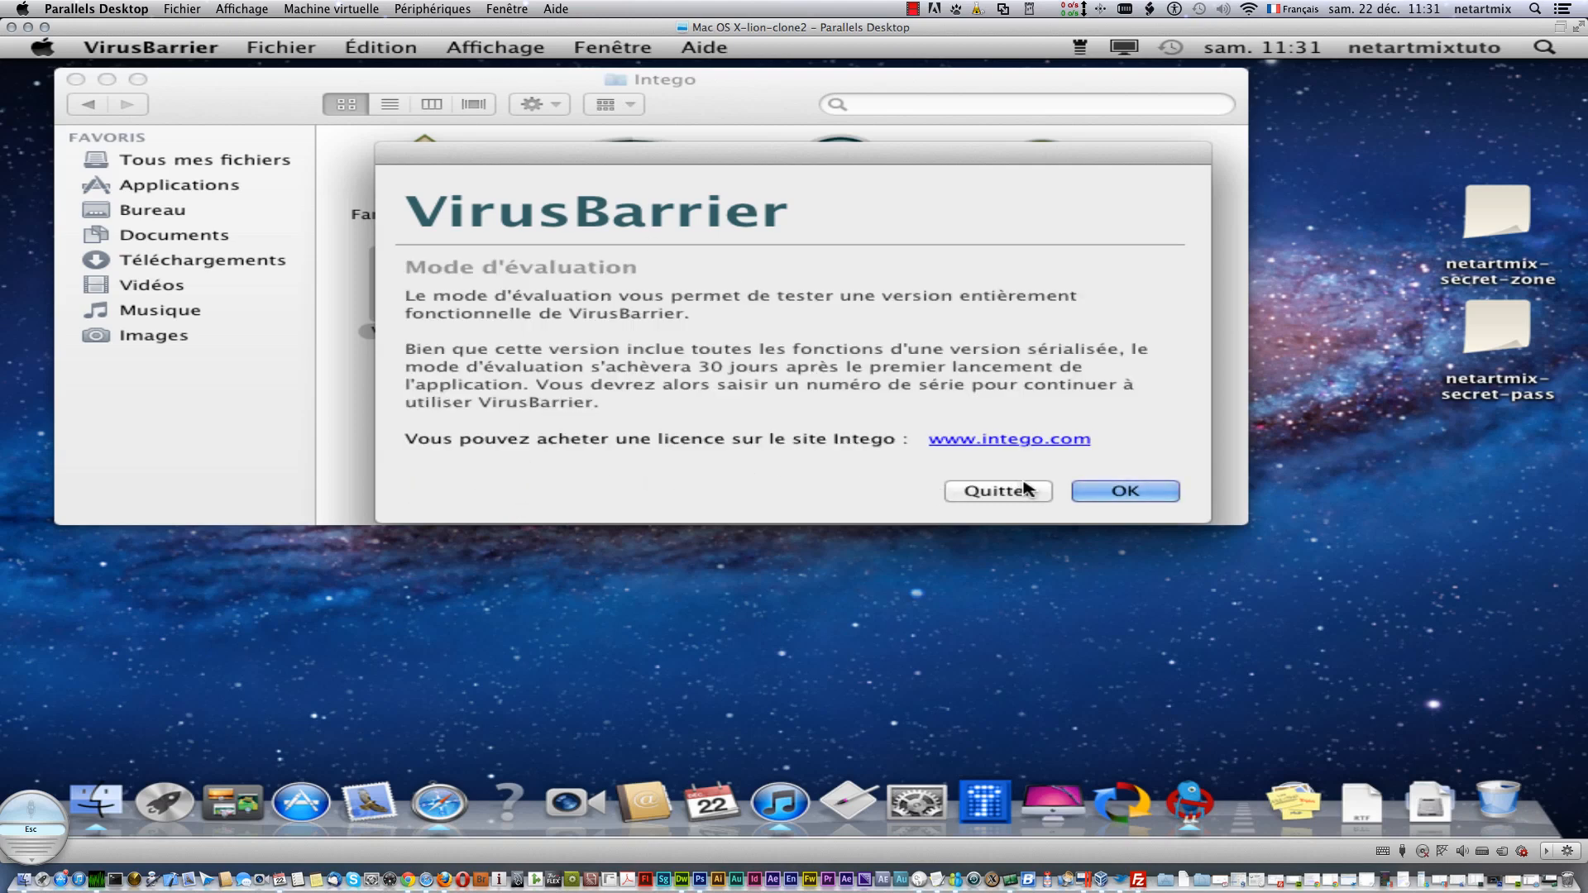
pyautogui.click(1135, 497)
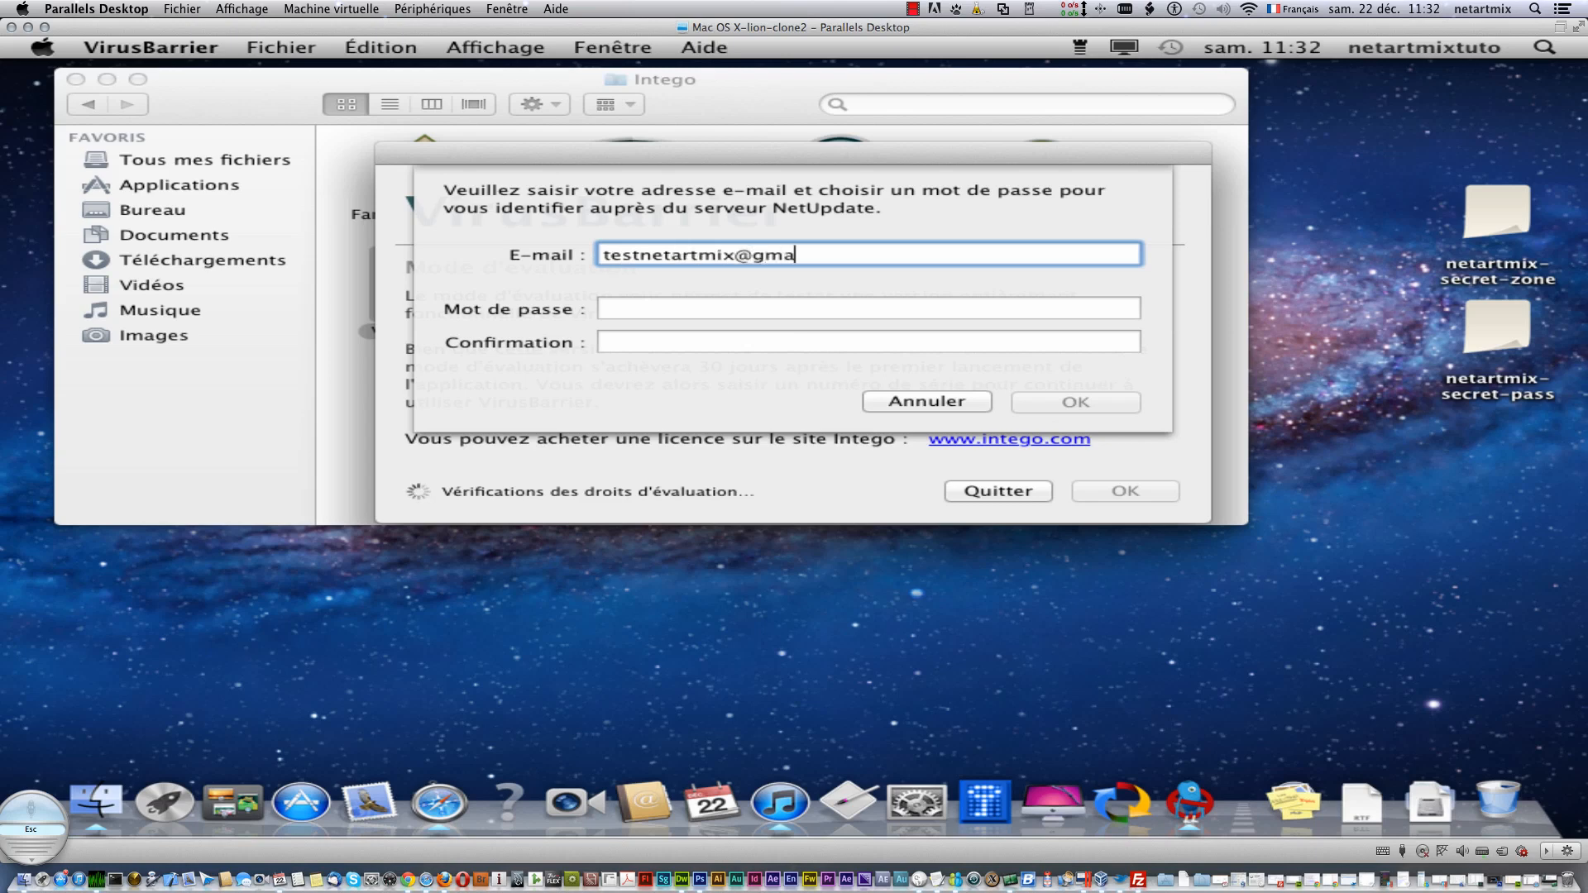
pyautogui.press('Tab')
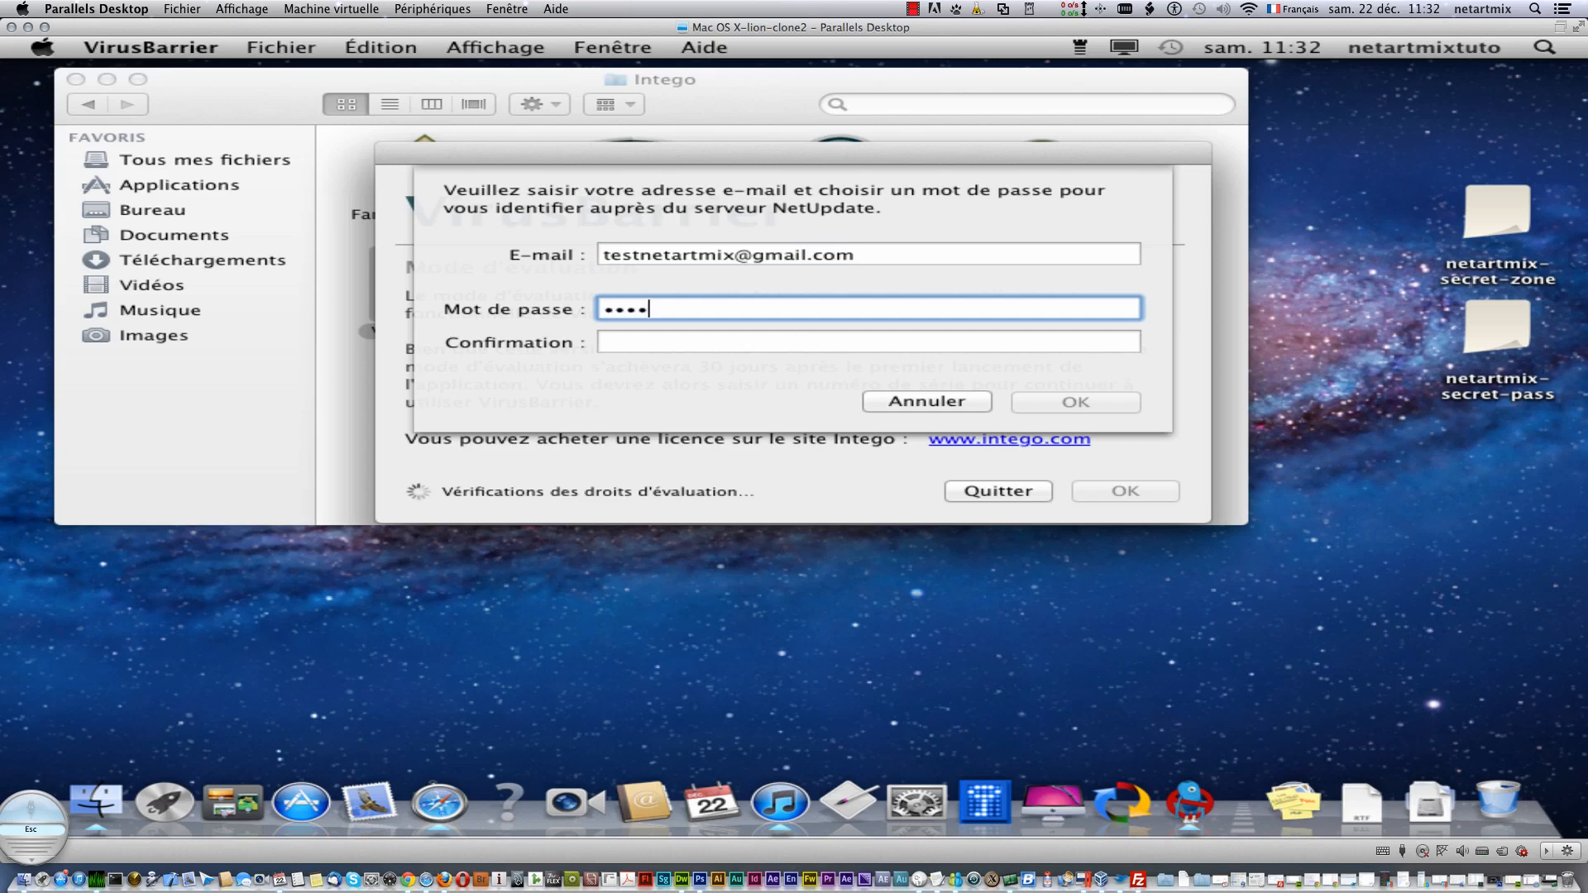
pyautogui.press('Tab')
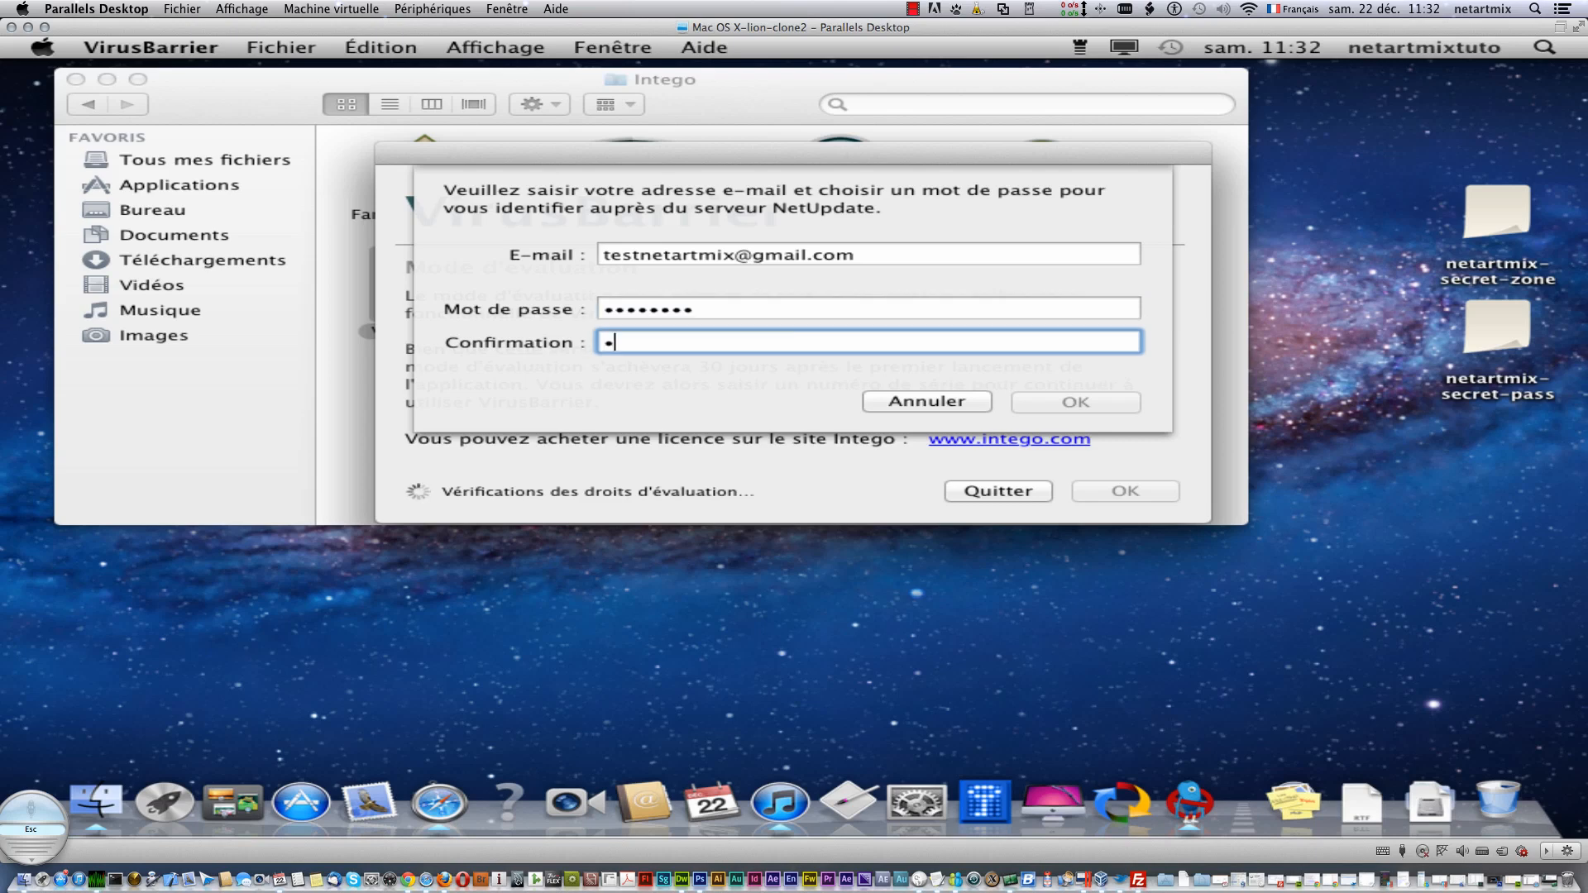
pyautogui.write('••••••••')
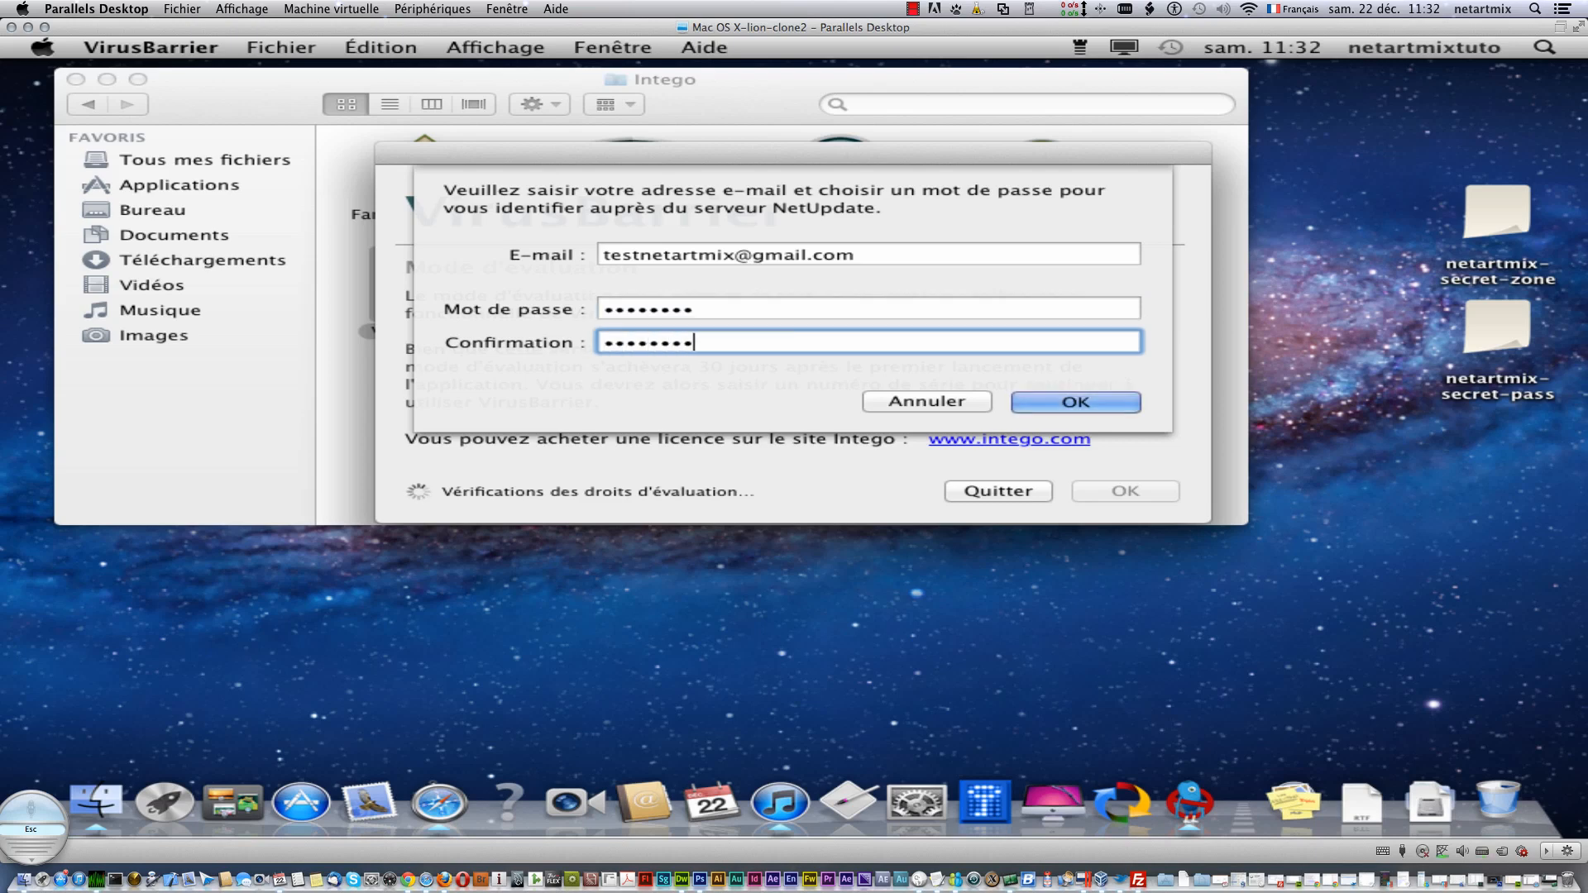
pyautogui.click(1067, 398)
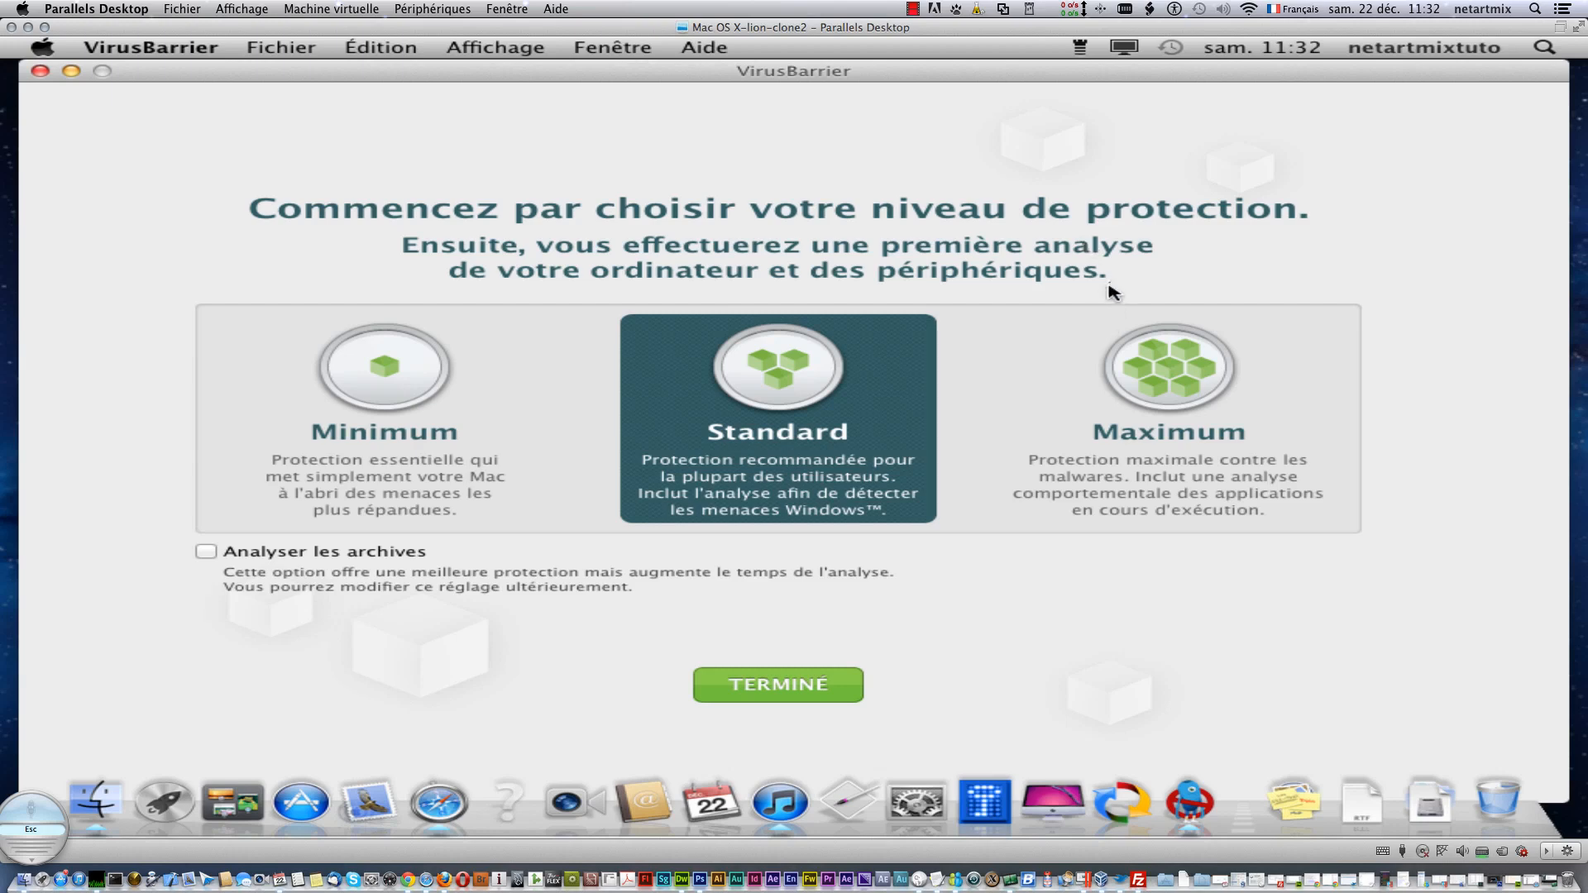
# - Keep VirusBarrier permanently in the Dock
pyautogui.rightClick(1191, 807)
pyautogui.moveTo(1250, 674)
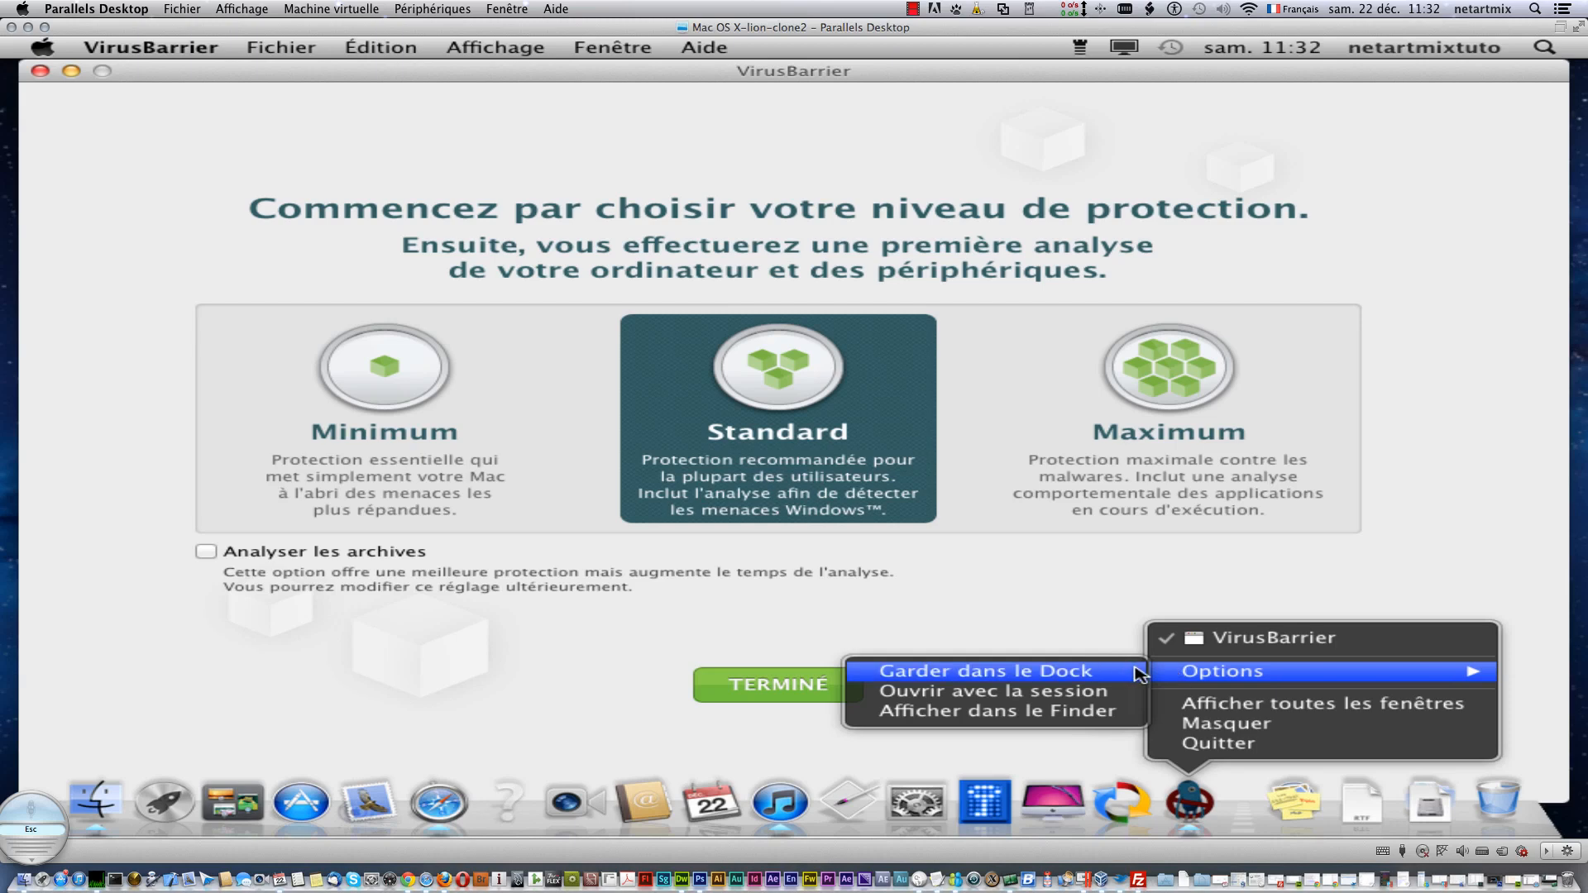
pyautogui.click(1100, 673)
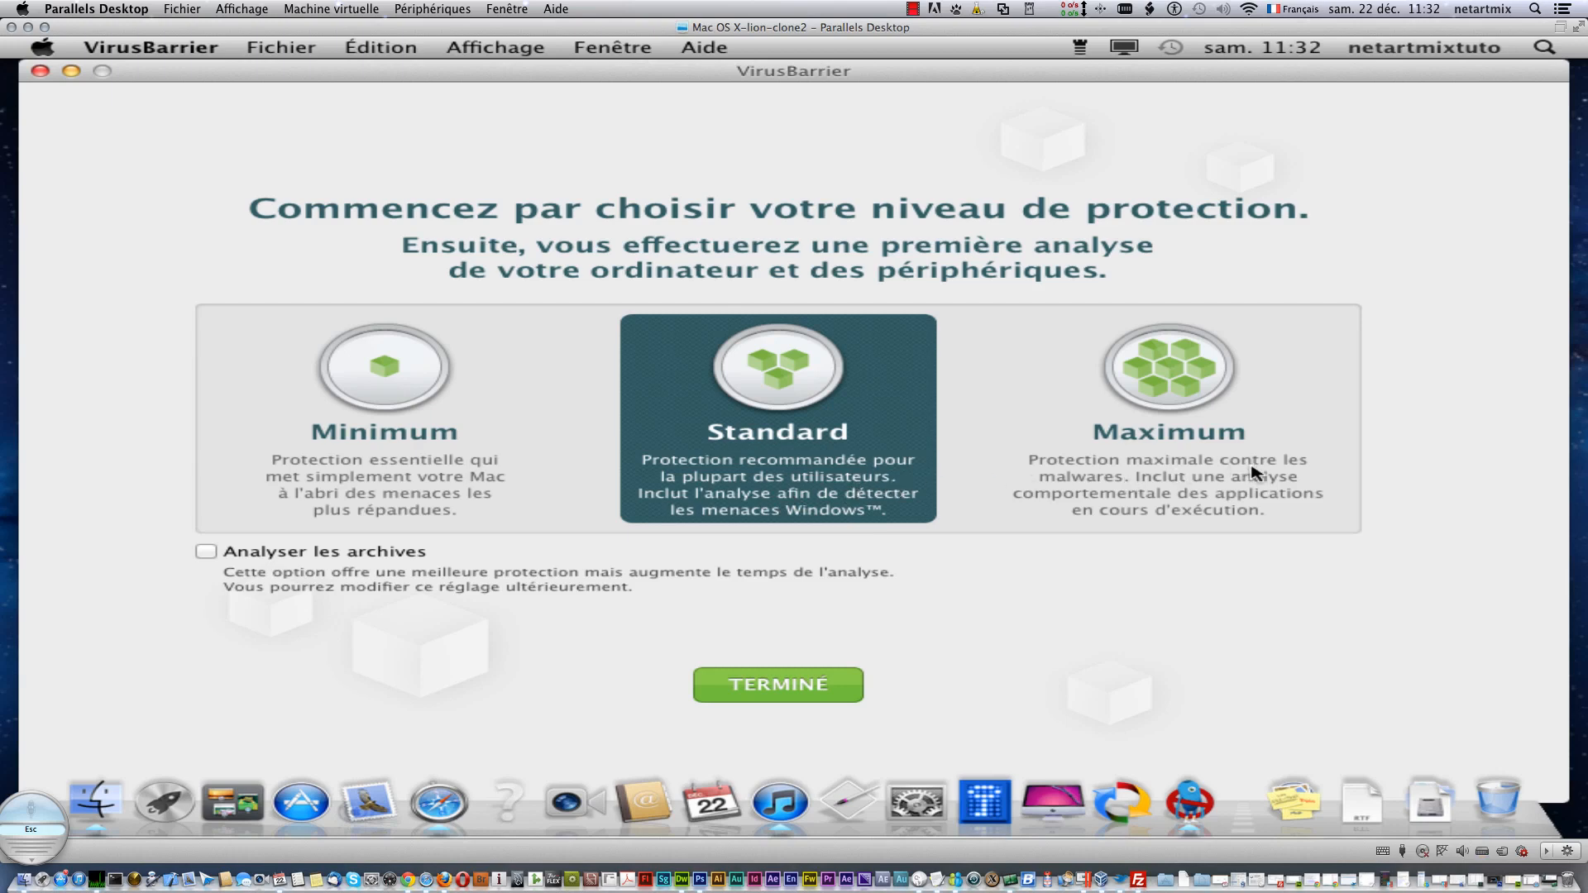
# - Choose the Maximum protection level, with archive scanning enabled
pyautogui.click(1175, 390)
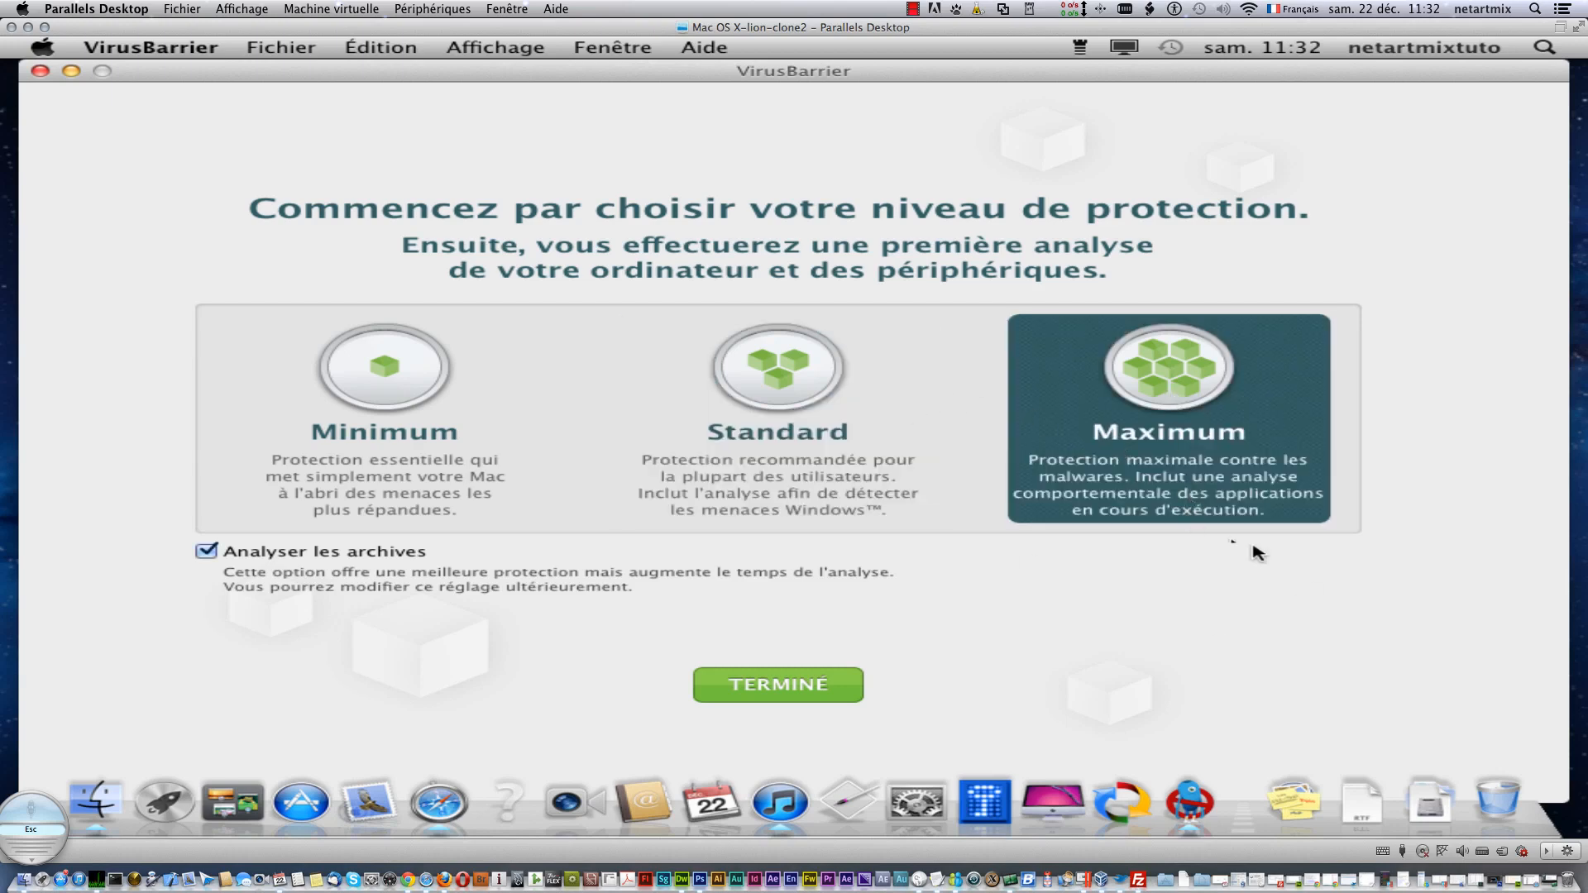
pyautogui.click(1031, 11)
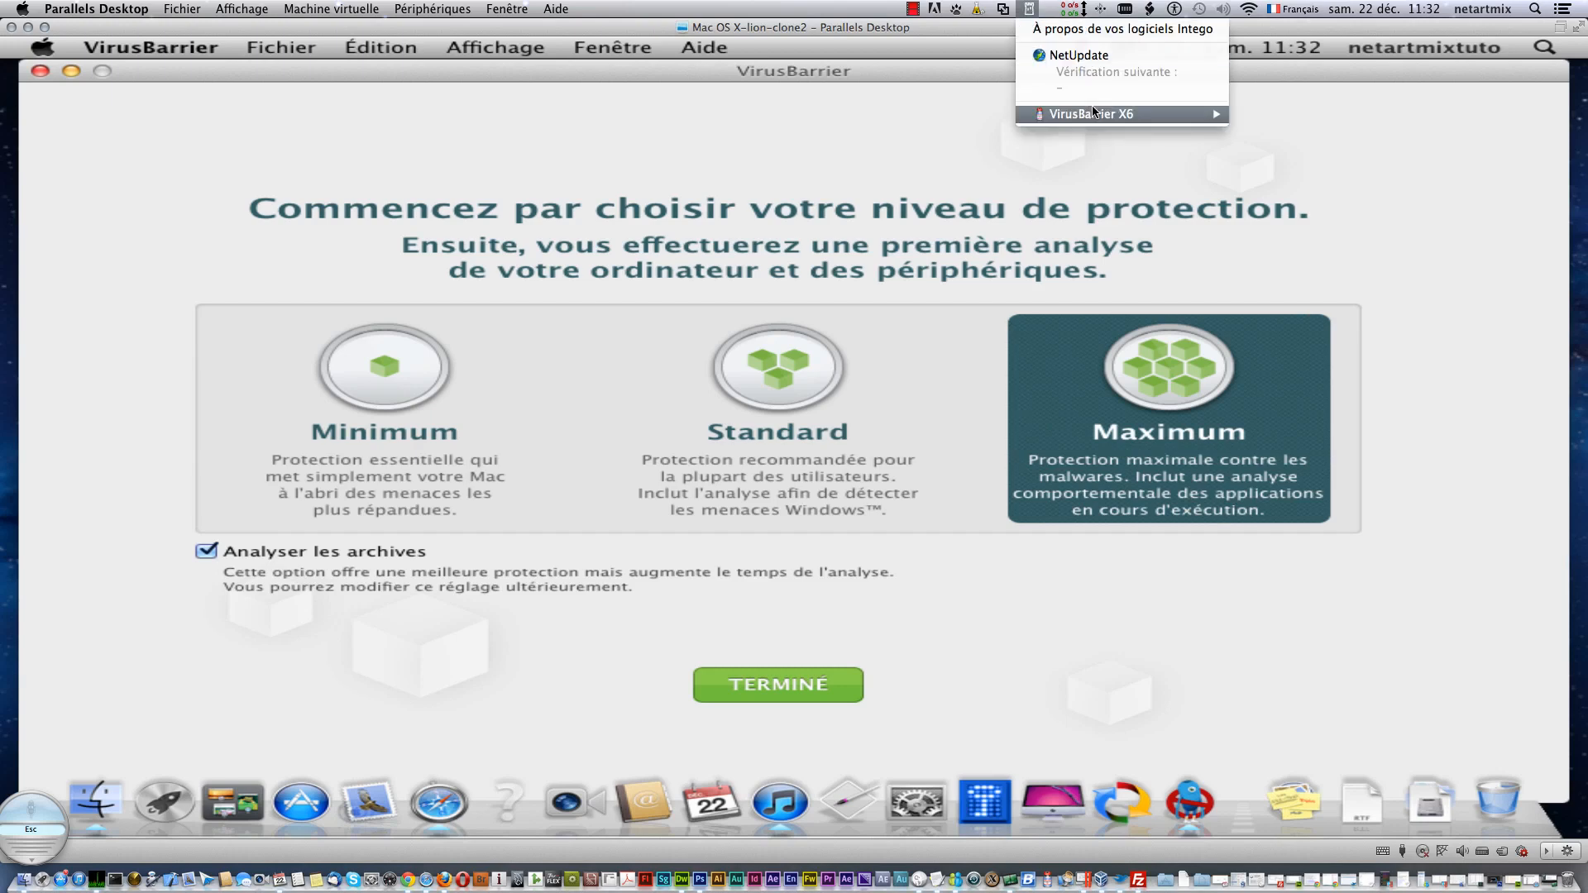
pyautogui.click(846, 97)
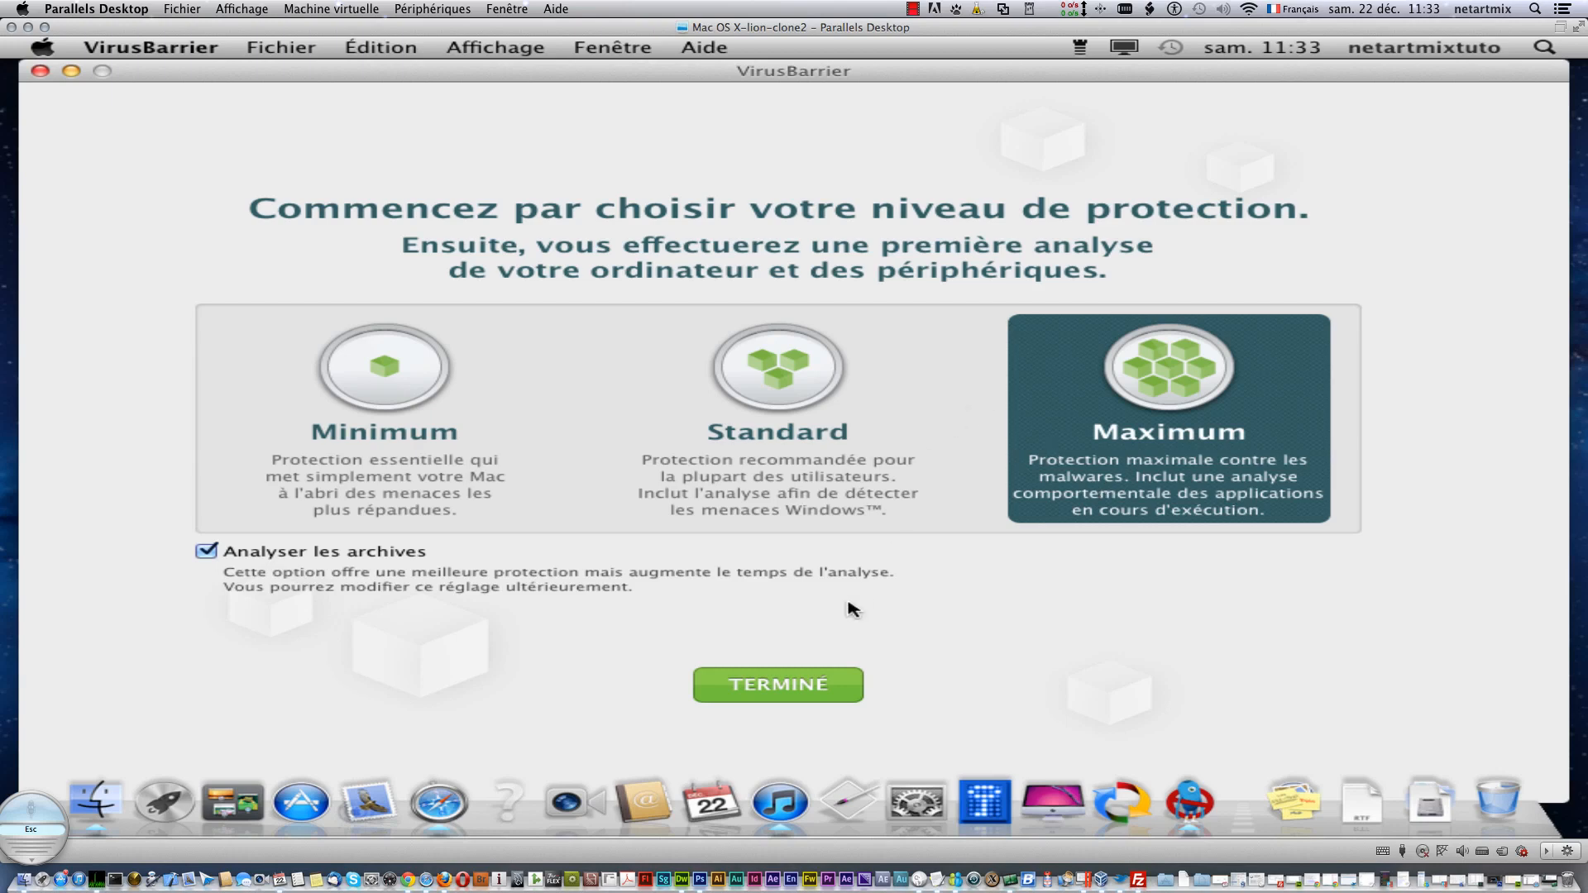
# - Confirm the protection setup with TERMINÉ and dismiss the scan window's guided-notes overlay
pyautogui.click(781, 688)
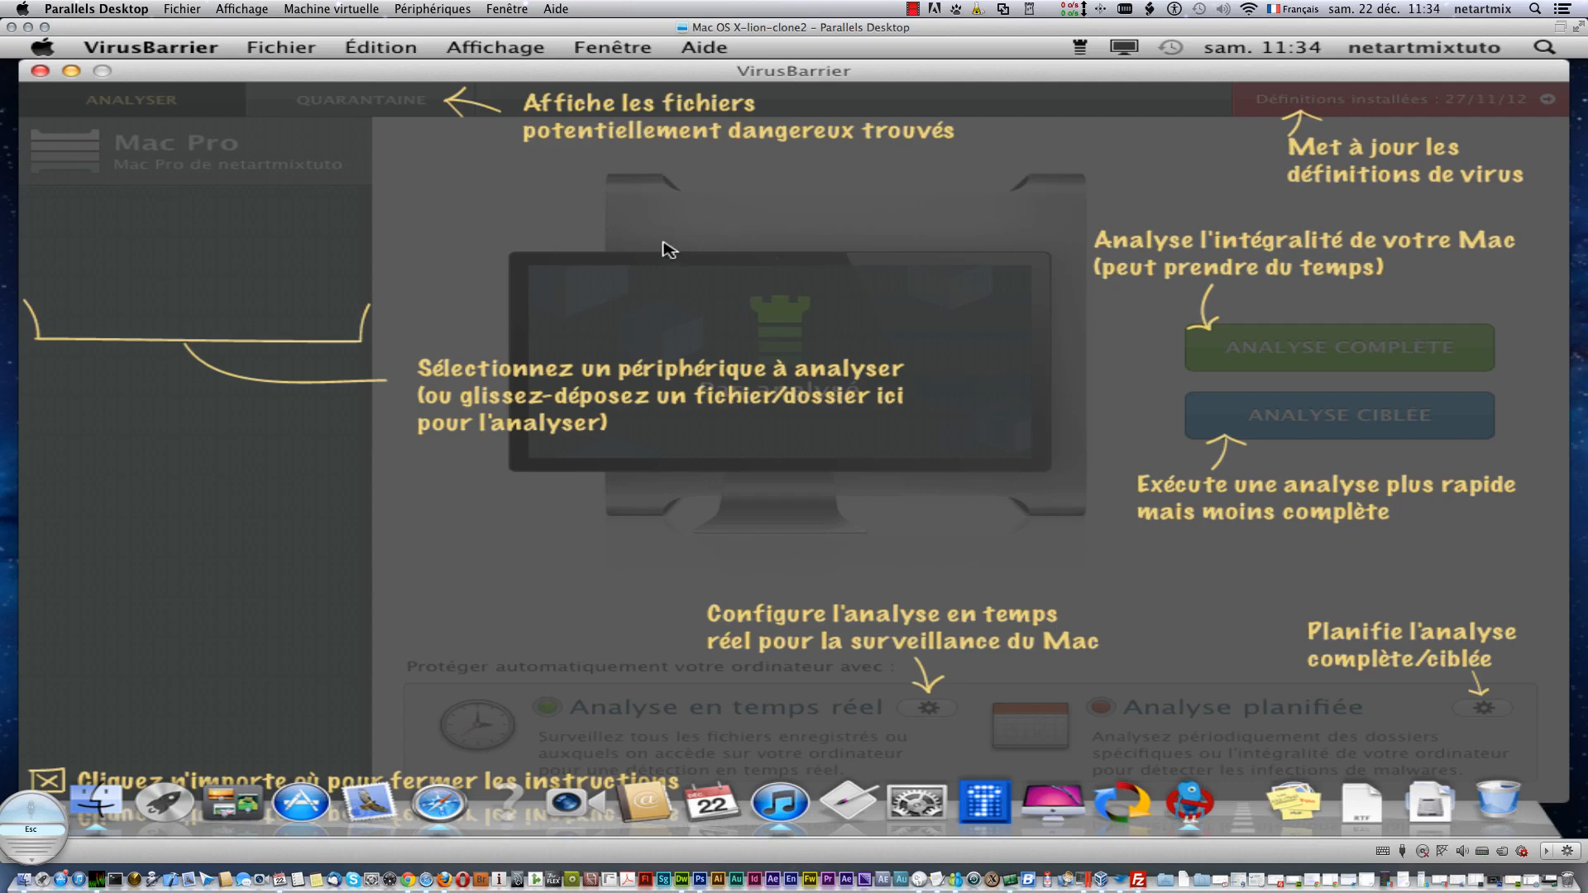
pyautogui.click(664, 317)
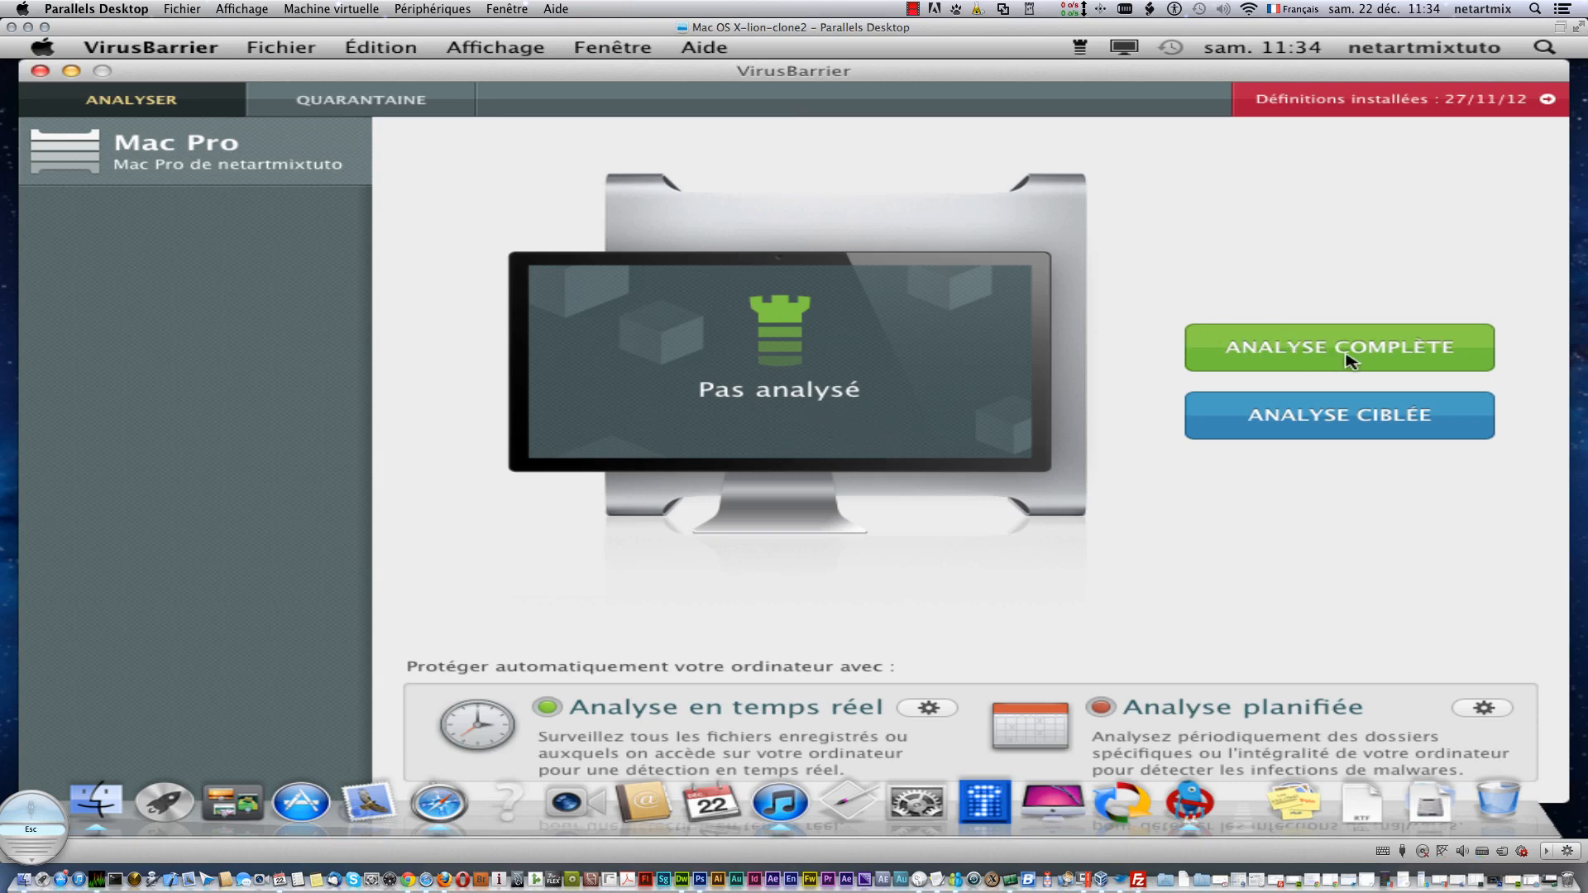
# - Open the installed-definitions update, close the Intego renewal page, and review the Personal Backup and NetBarrier entries
pyautogui.click(1318, 106)
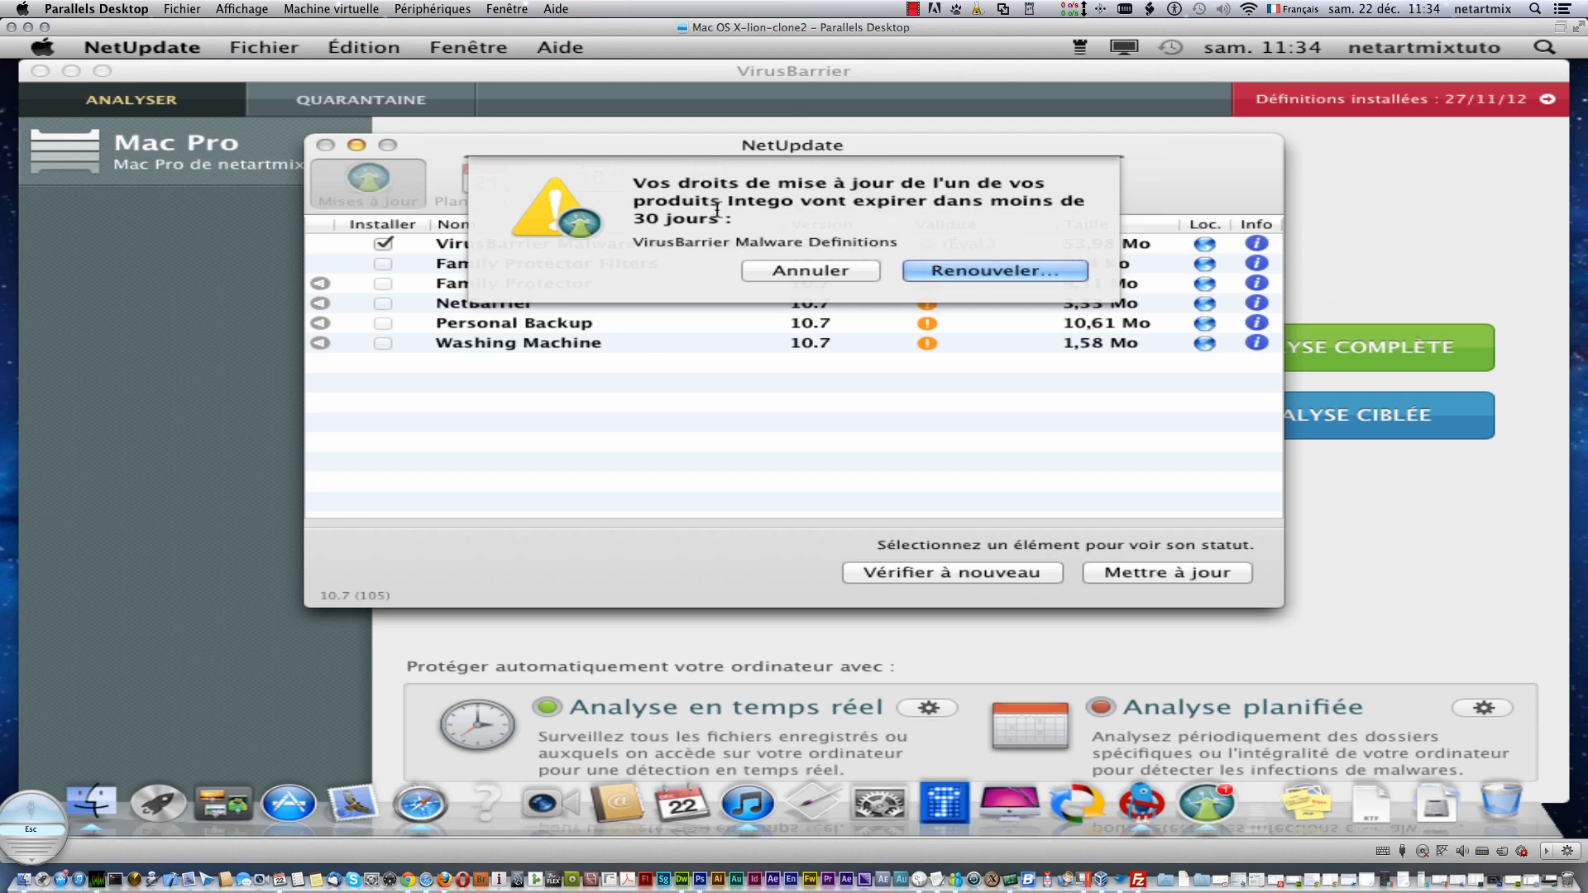
pyautogui.click(976, 270)
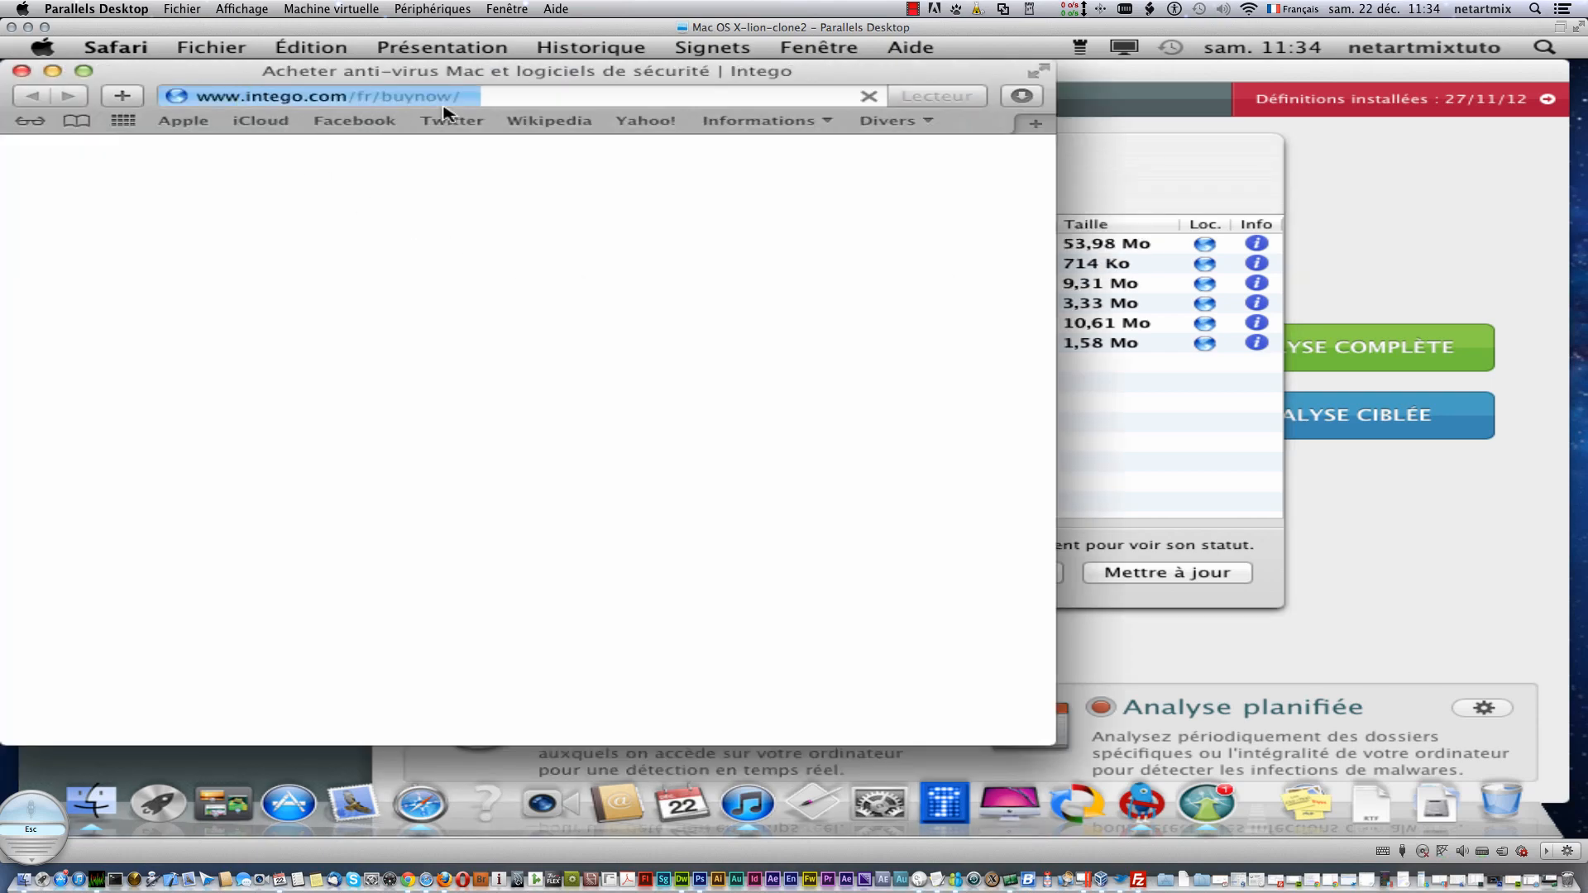
pyautogui.click(22, 71)
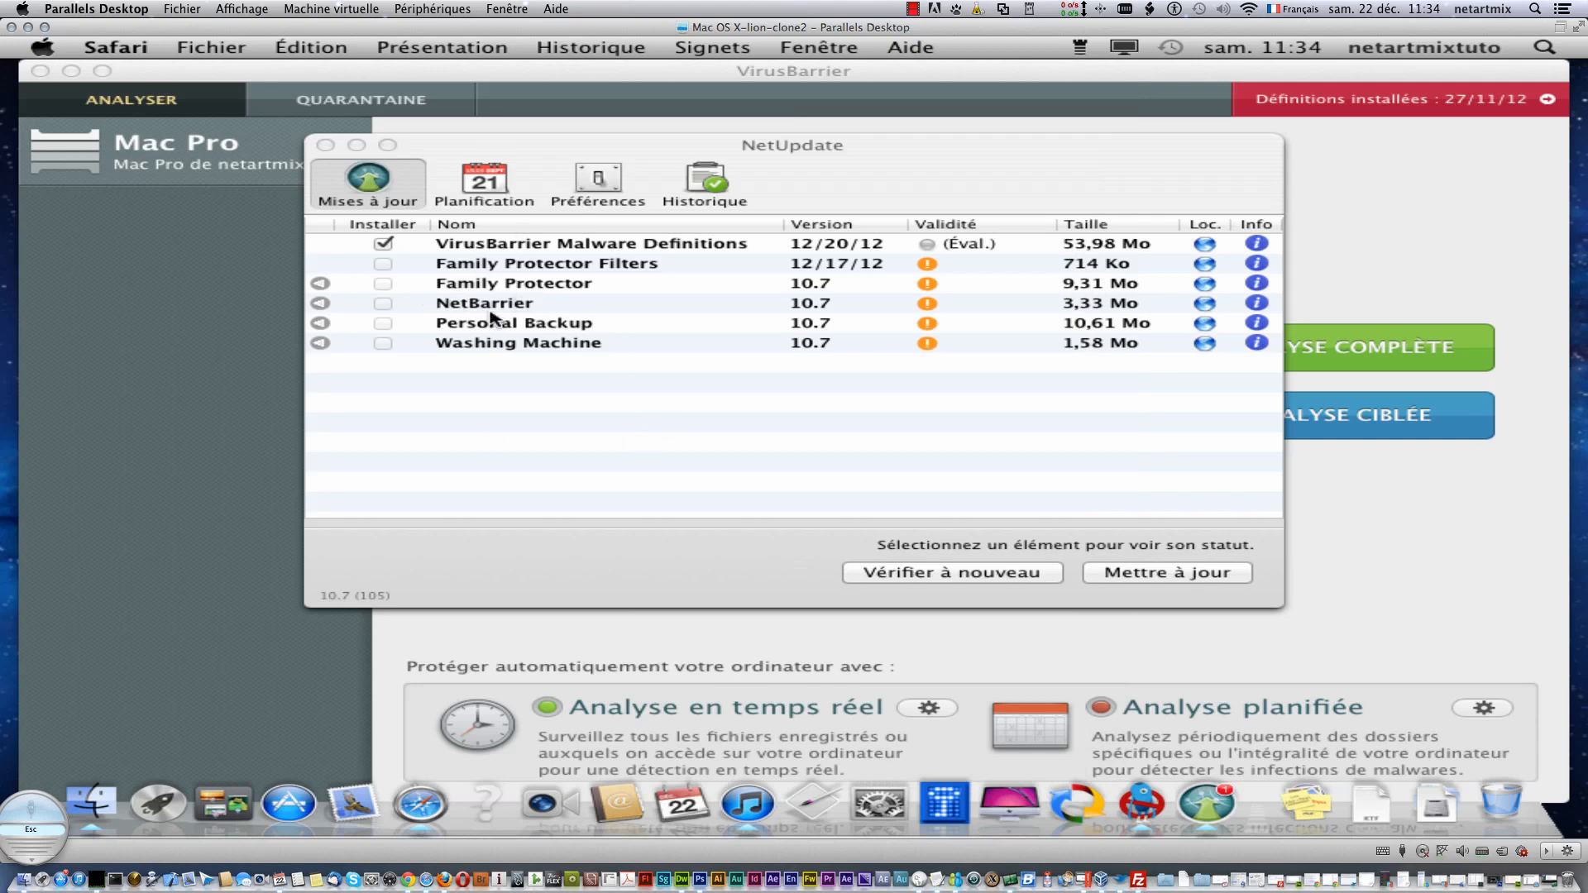
pyautogui.click(382, 325)
pyautogui.click(385, 308)
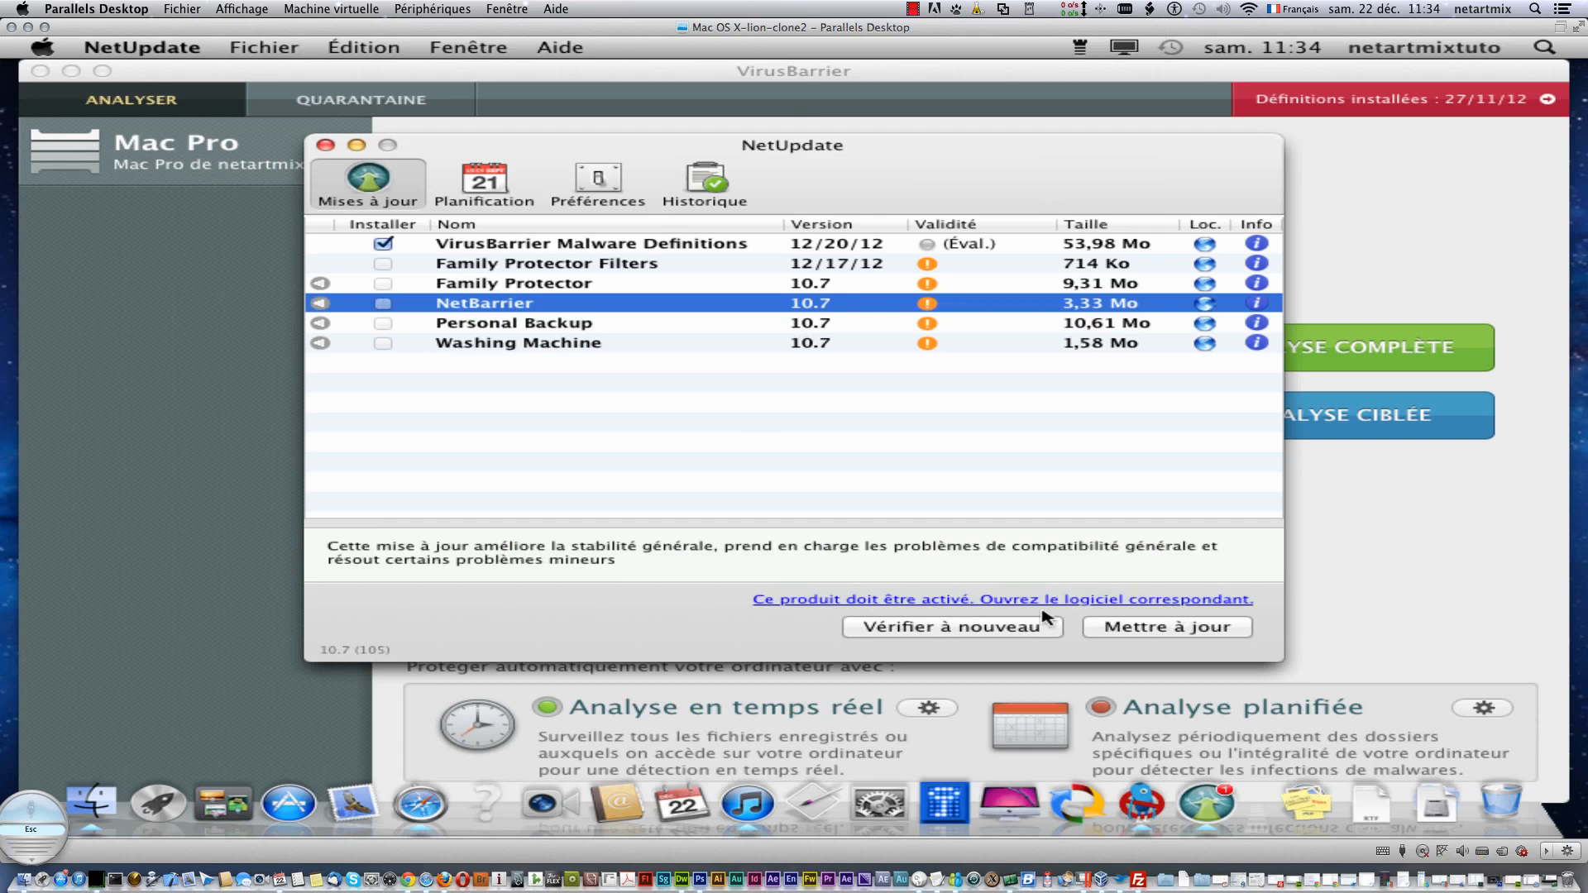
# - Recheck for available updates and review the Family Protector Filters and Family Protector entries
pyautogui.click(997, 626)
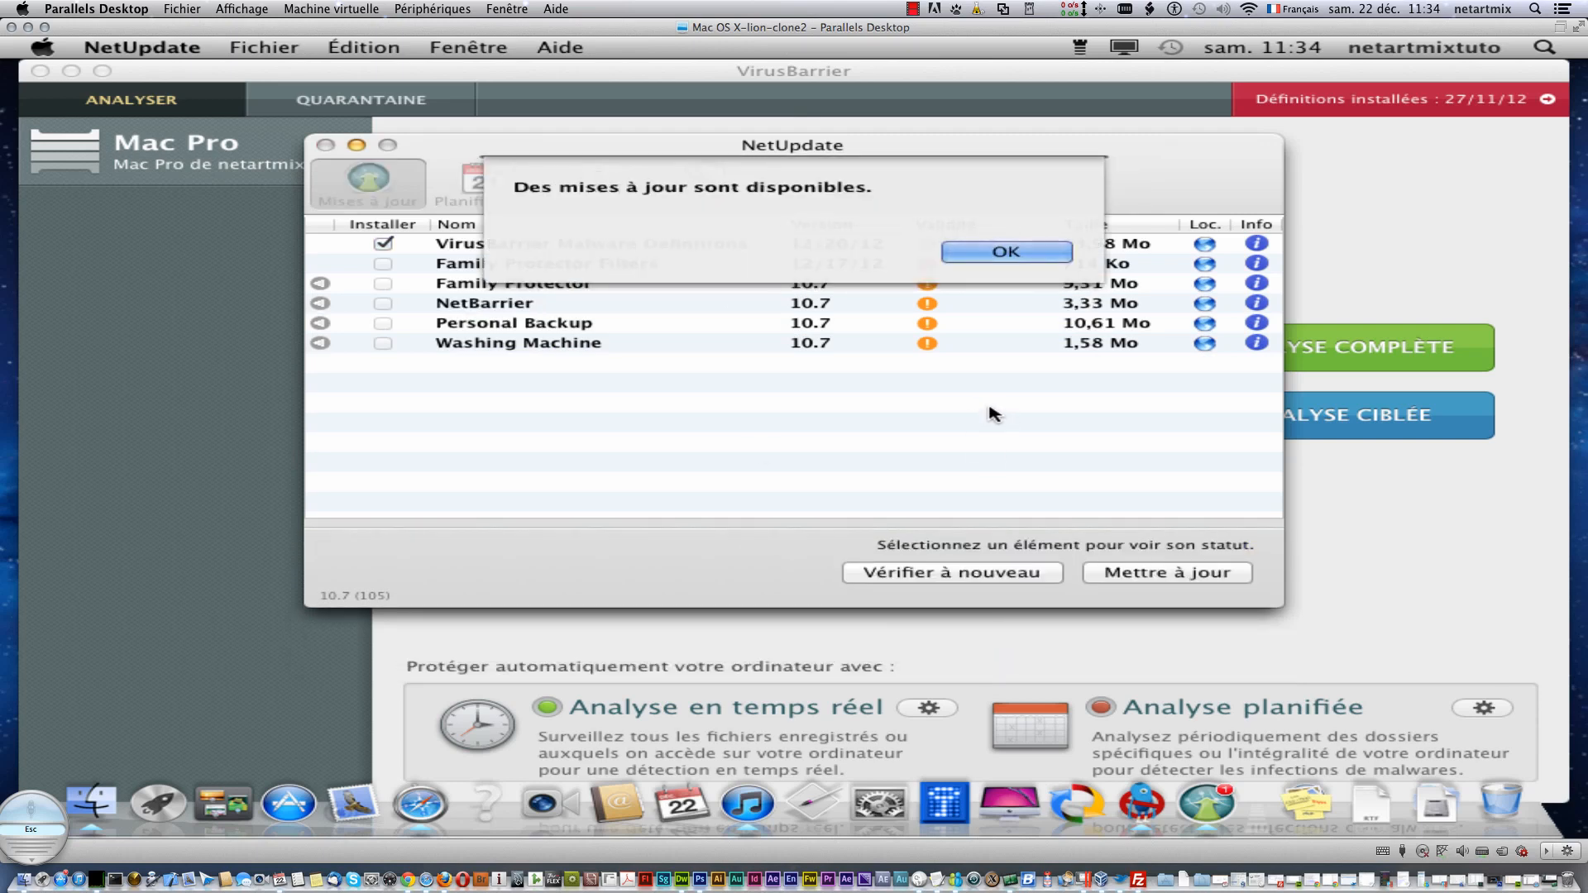
pyautogui.click(987, 255)
pyautogui.click(382, 265)
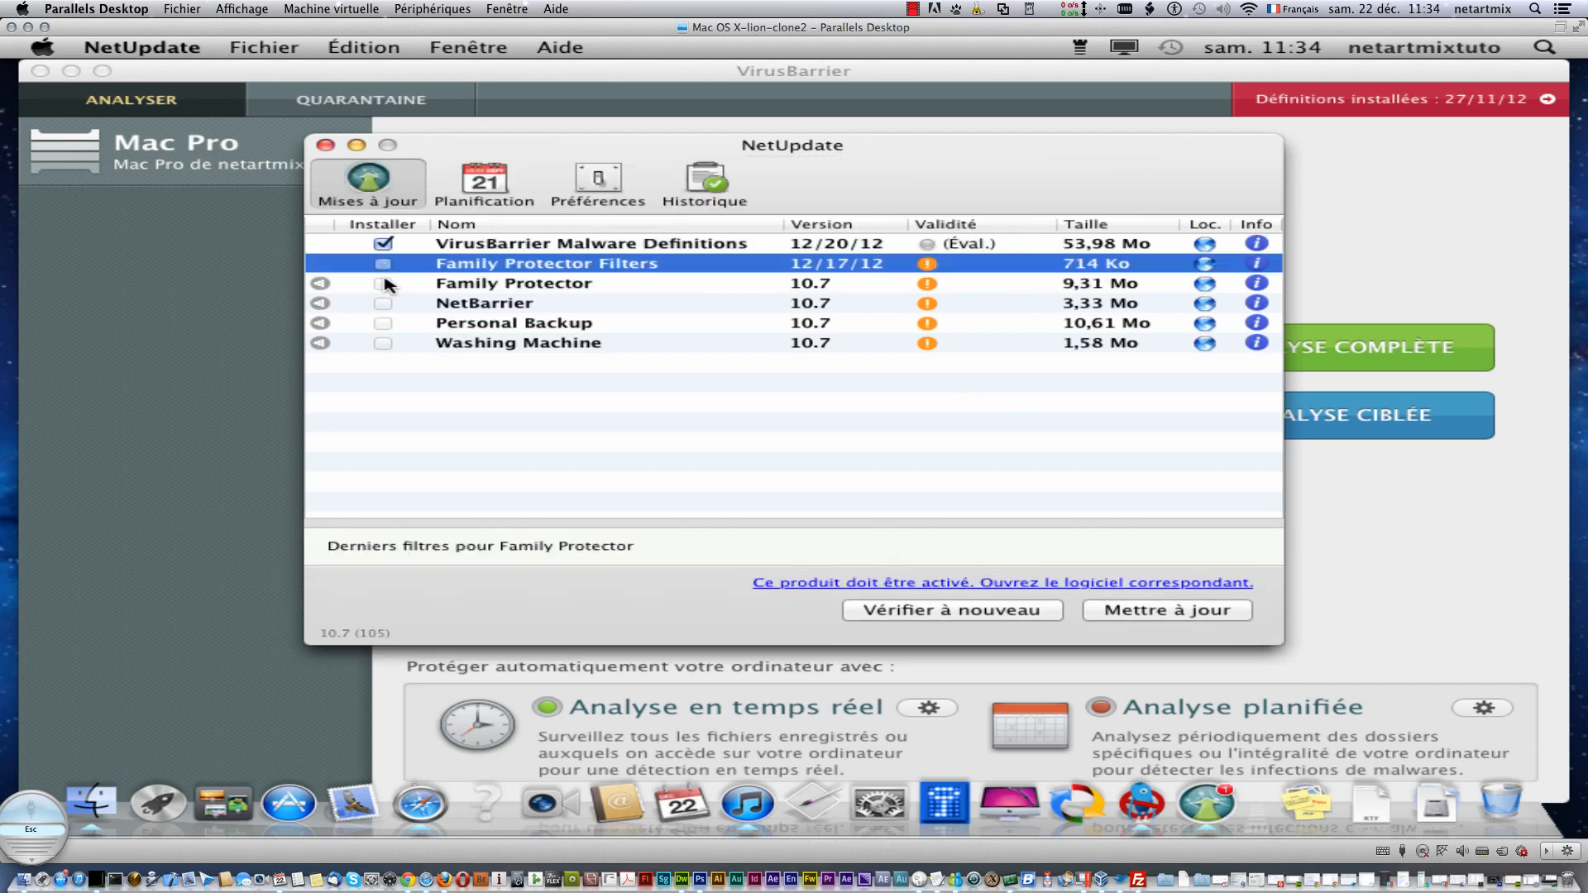
pyautogui.click(384, 283)
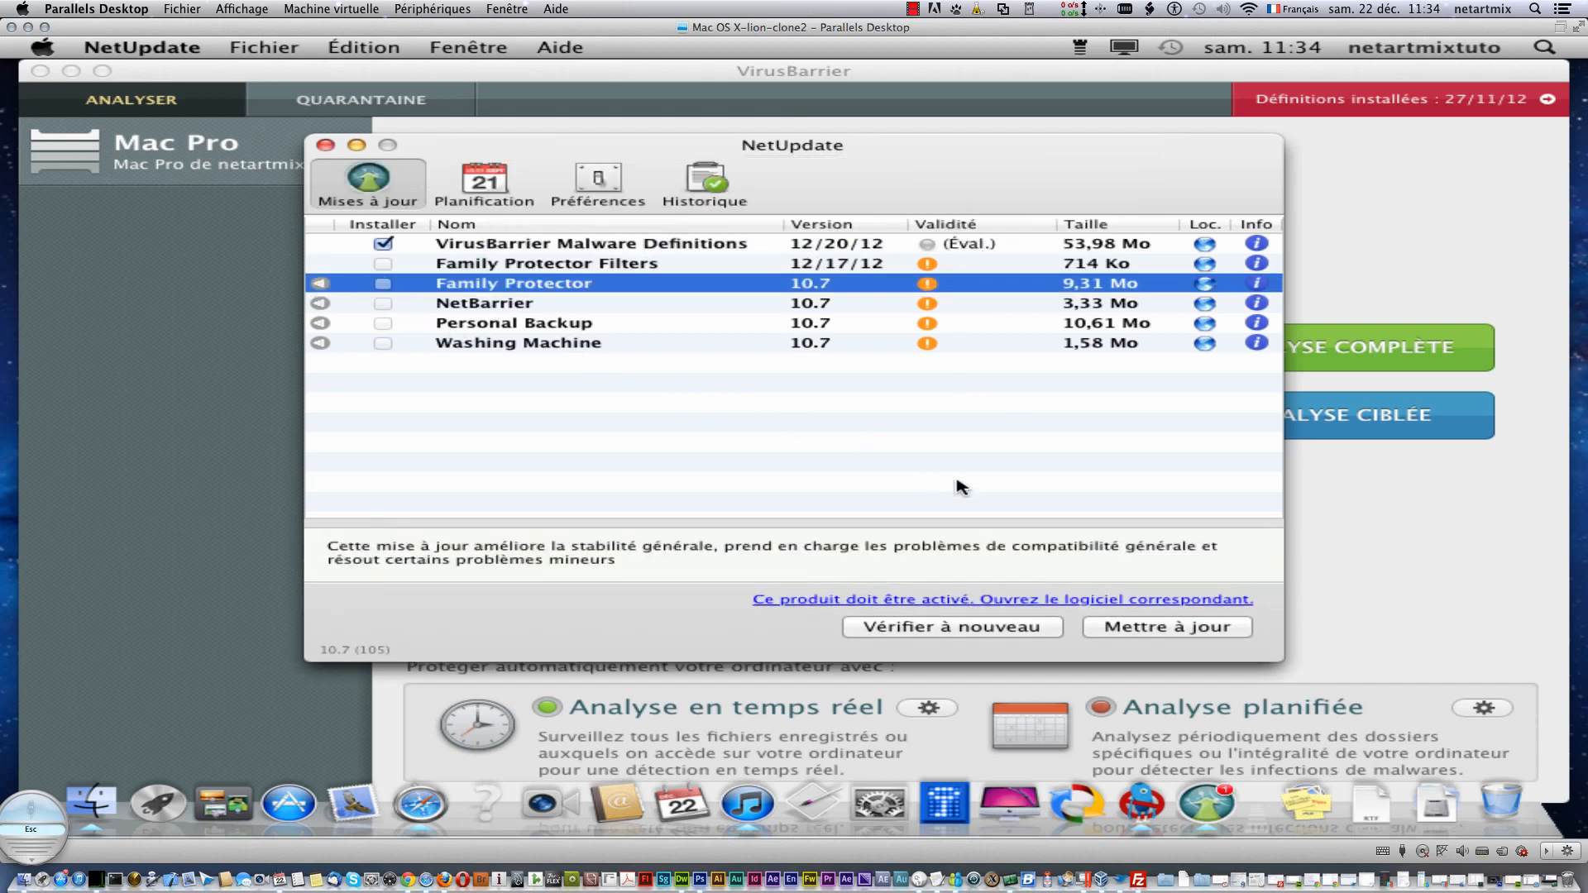
# - Install the checked VirusBarrier Malware Definitions update, authorising it with the administrator password
pyautogui.click(1133, 627)
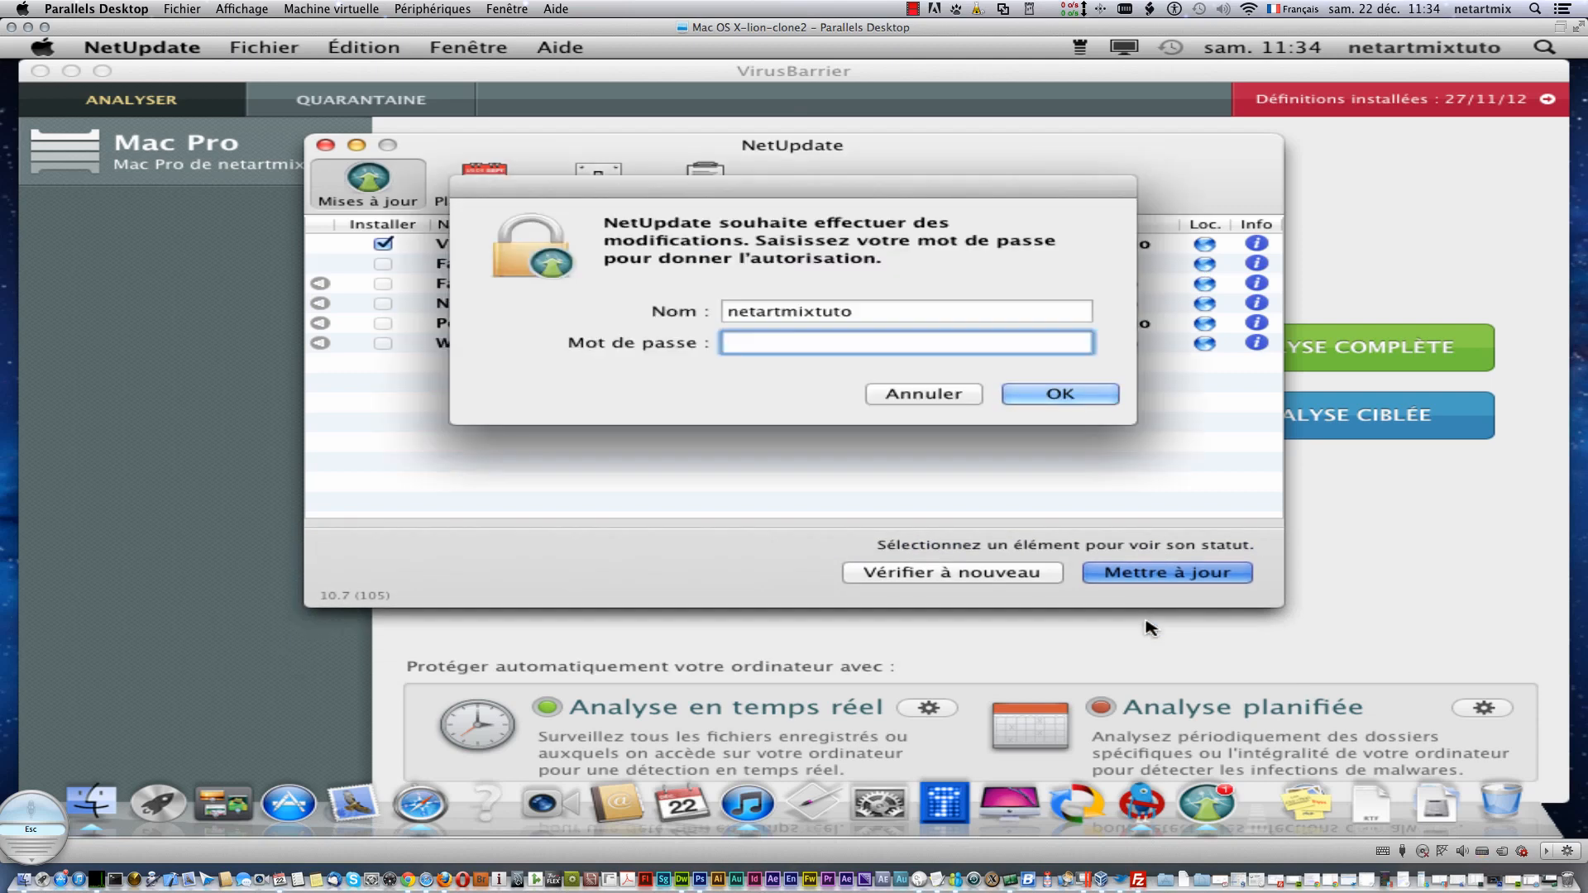
pyautogui.write('•••••••')
pyautogui.press('Return')
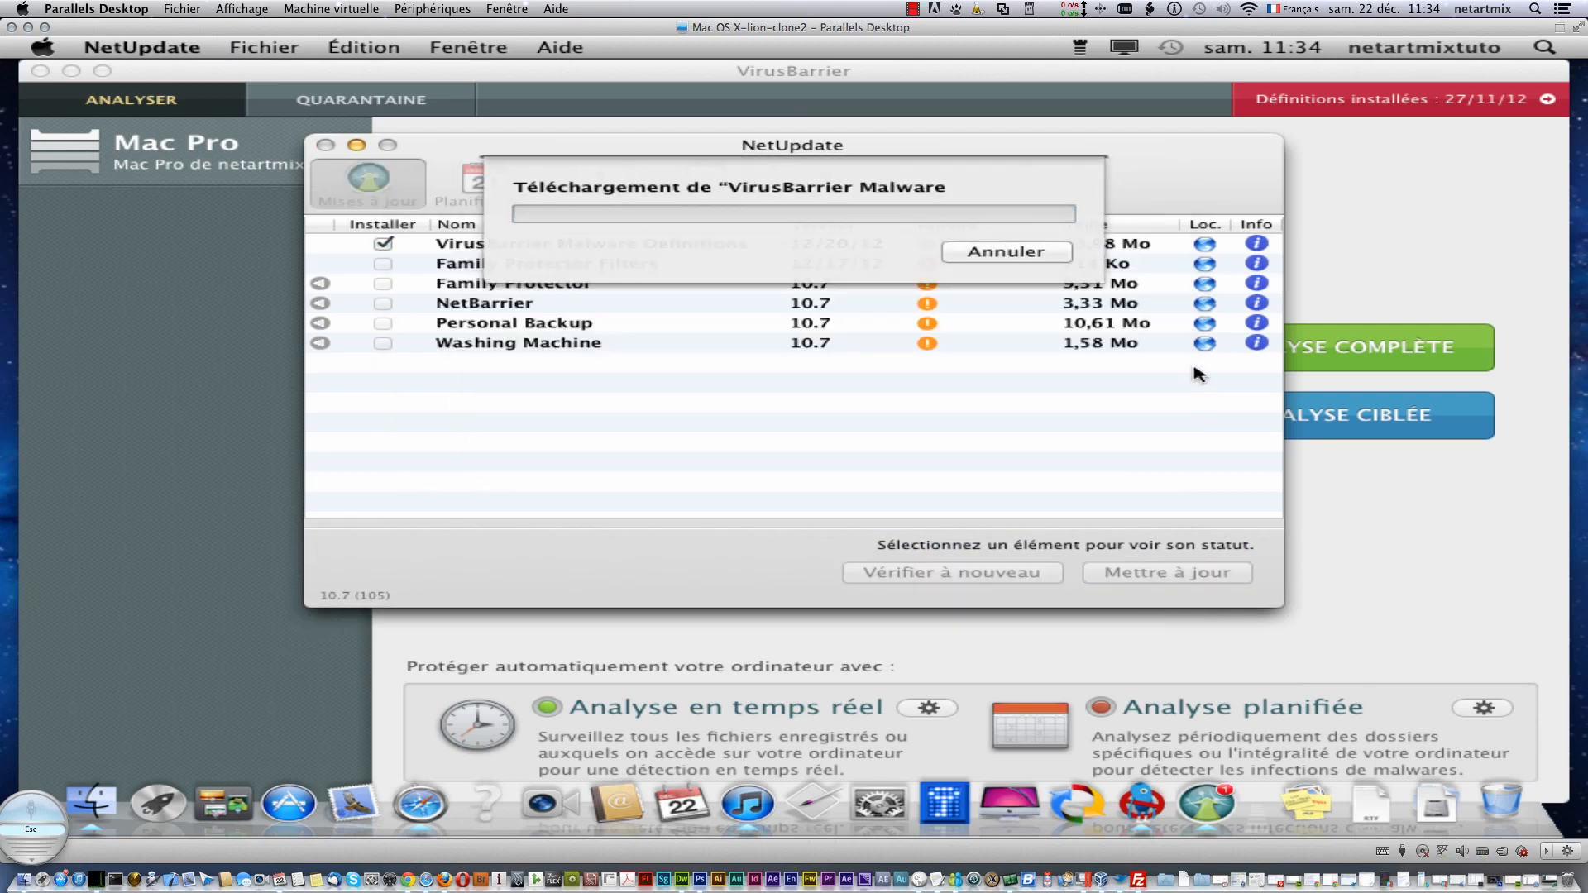
pyautogui.click(913, 9)
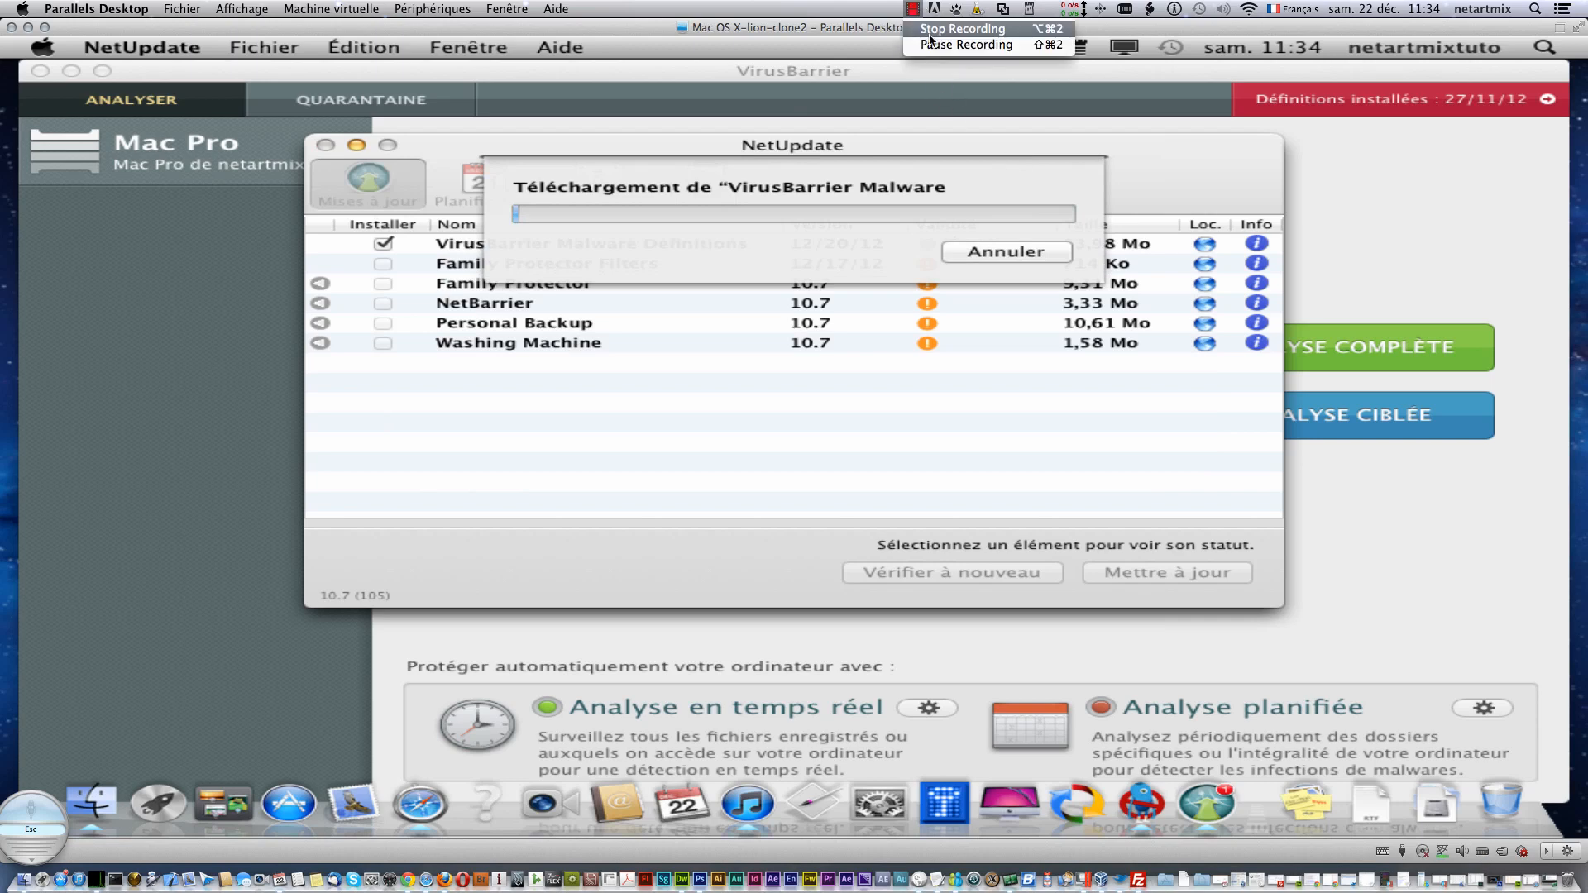
pyautogui.click(932, 46)
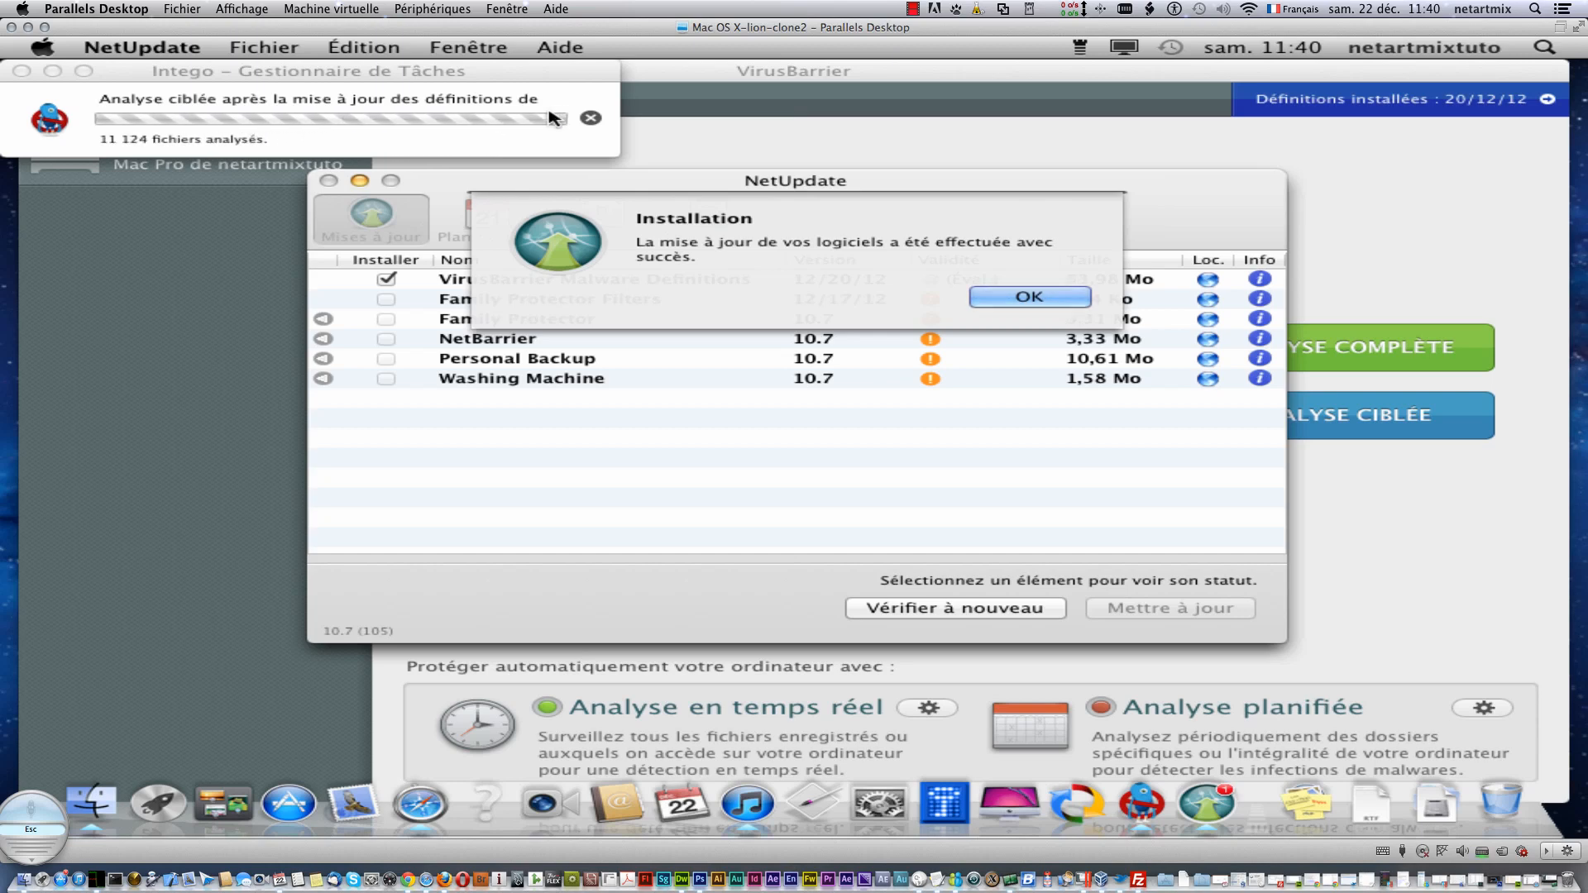
# - Acknowledge the successful installation and 'Vos logiciels Intego sont à jour', then close NetUpdate
pyautogui.click(914, 9)
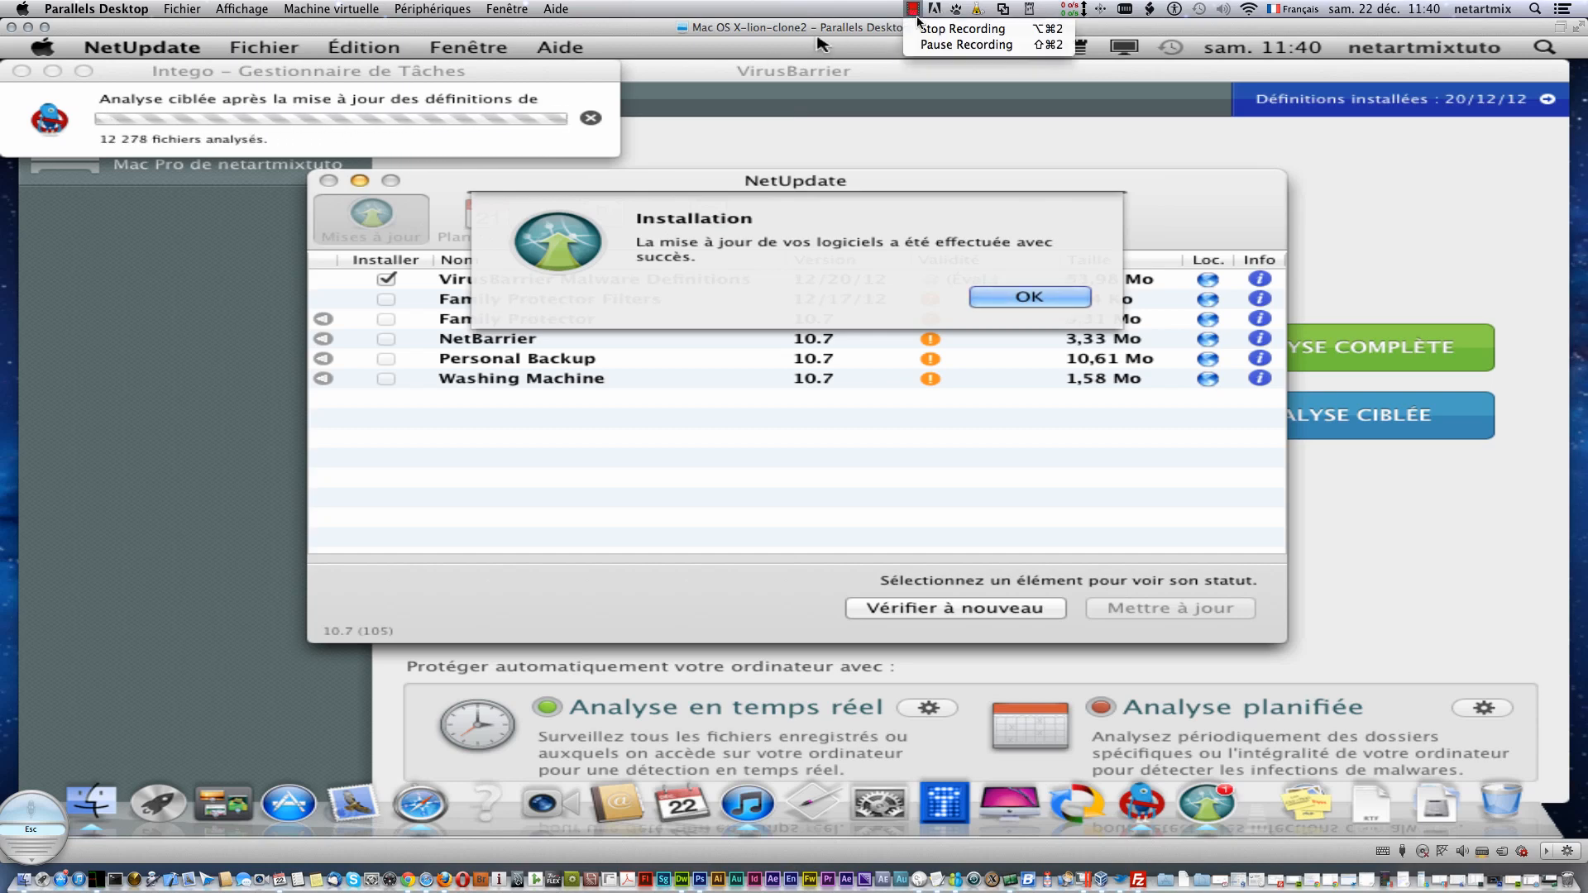
pyautogui.click(928, 45)
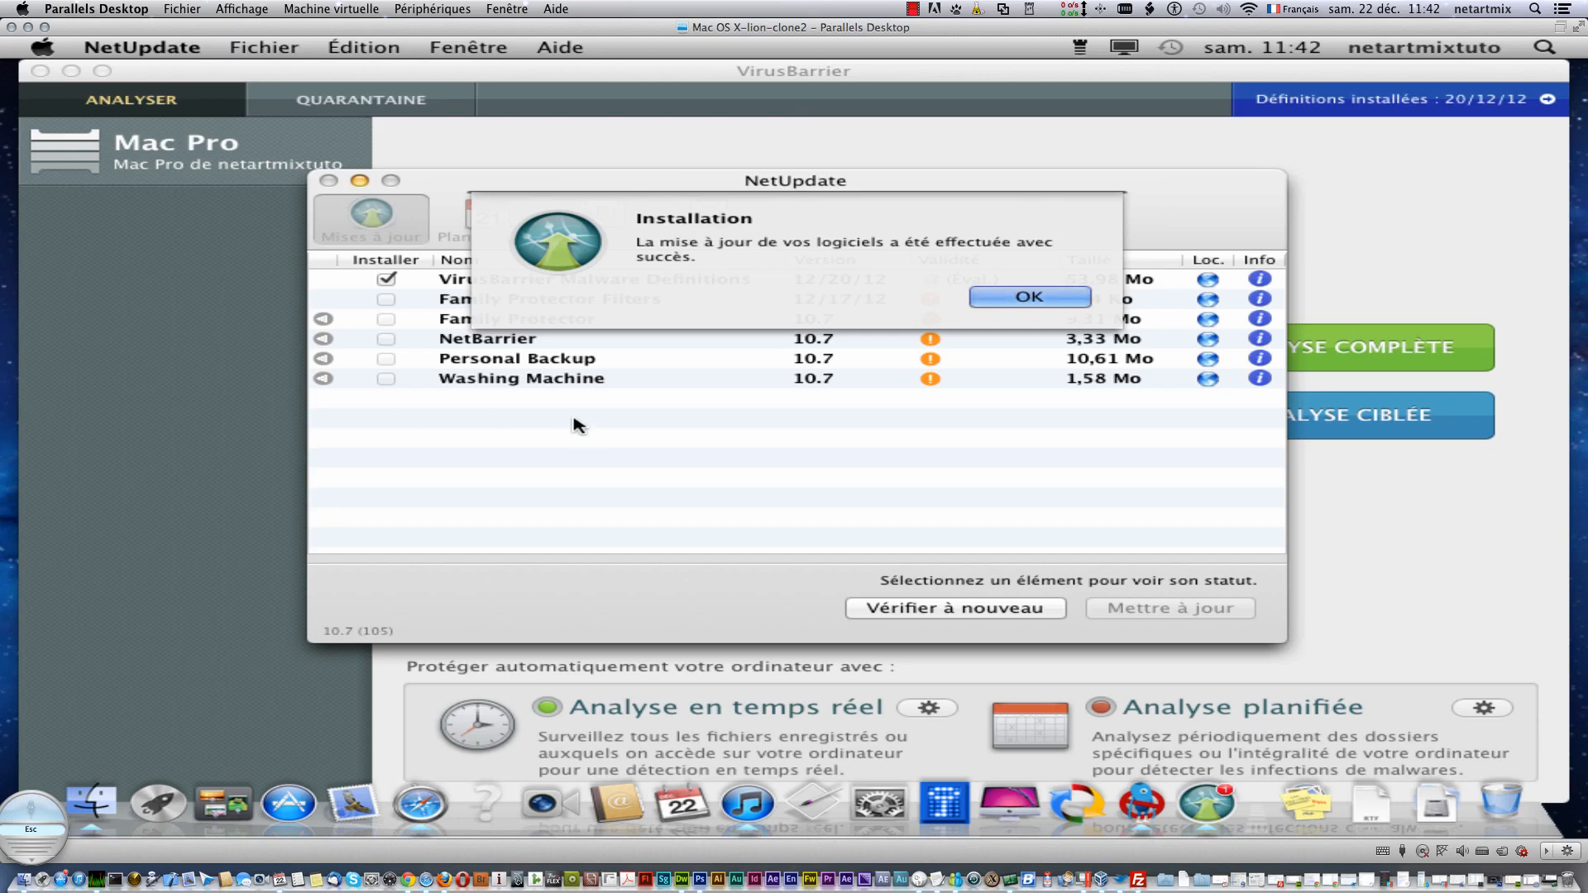
pyautogui.click(1030, 297)
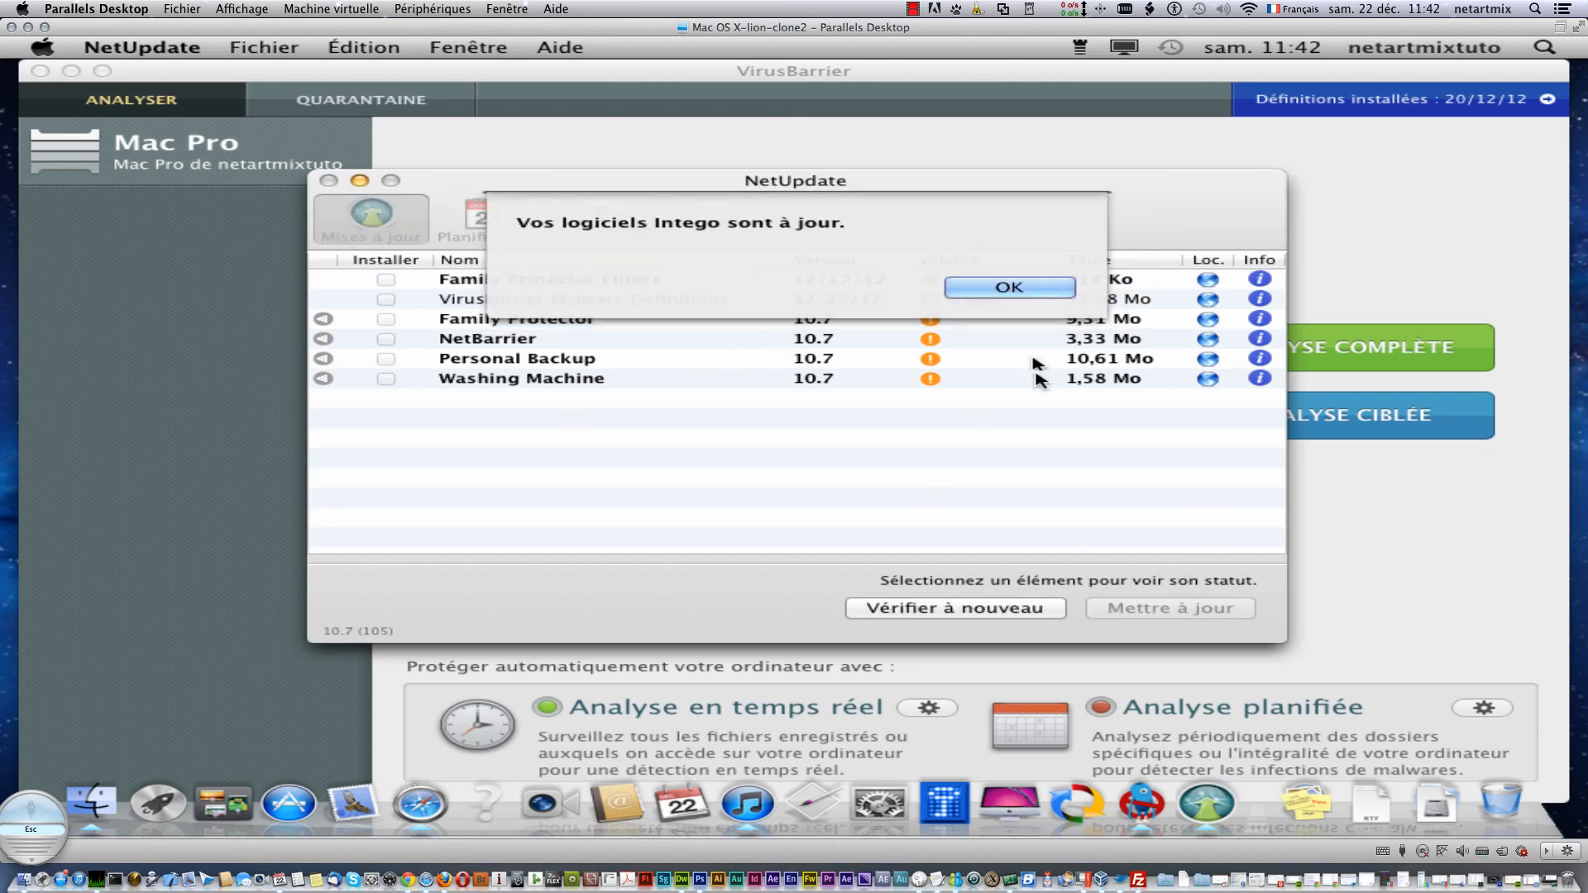
pyautogui.click(1009, 290)
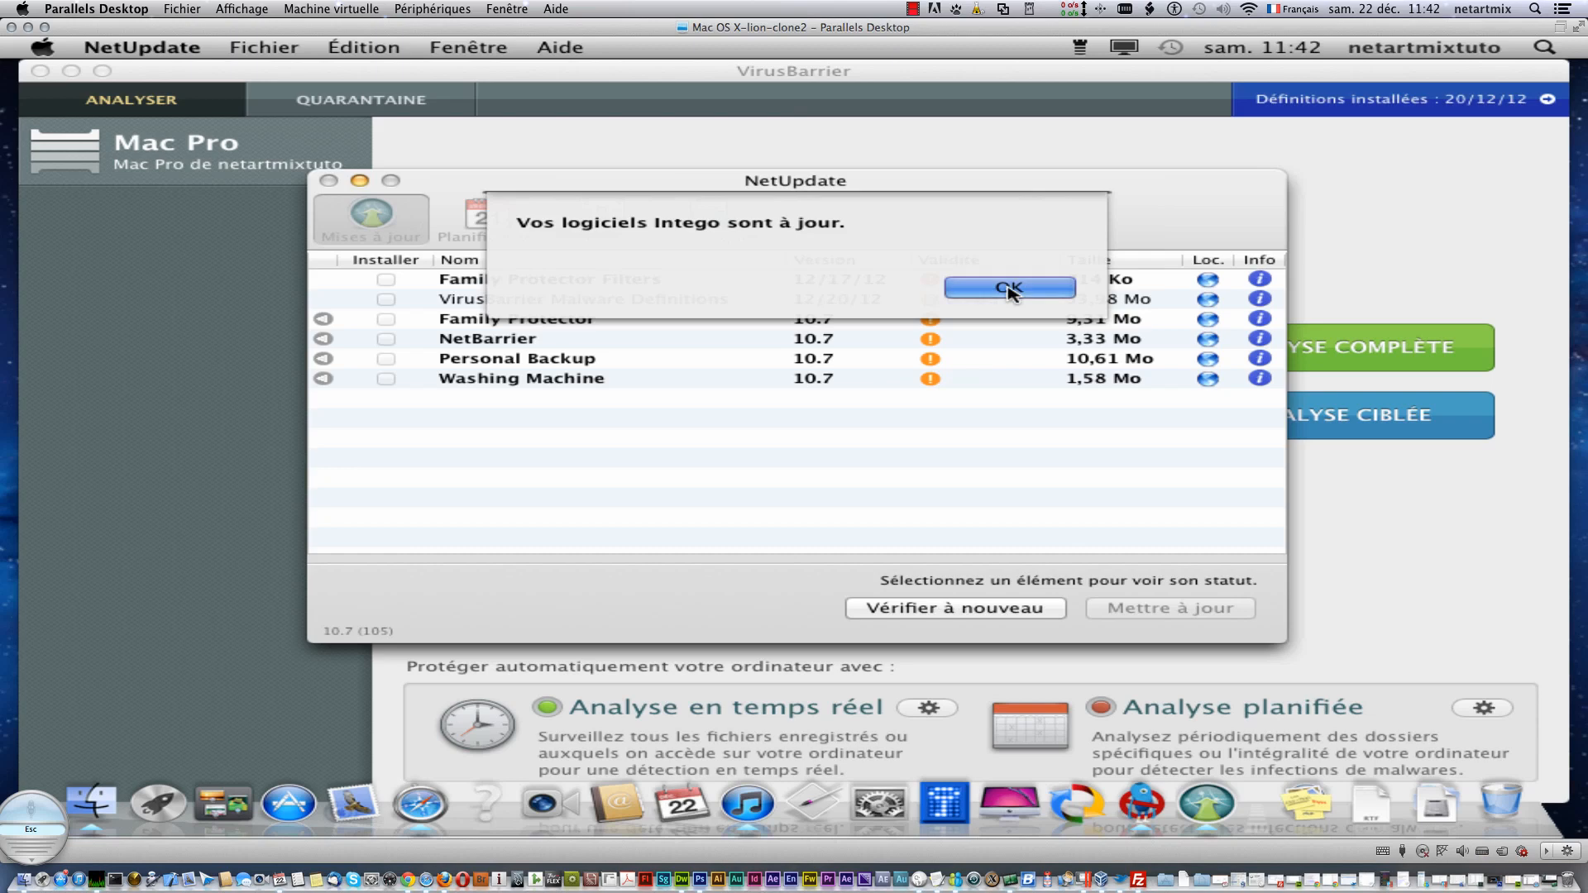
pyautogui.click(328, 180)
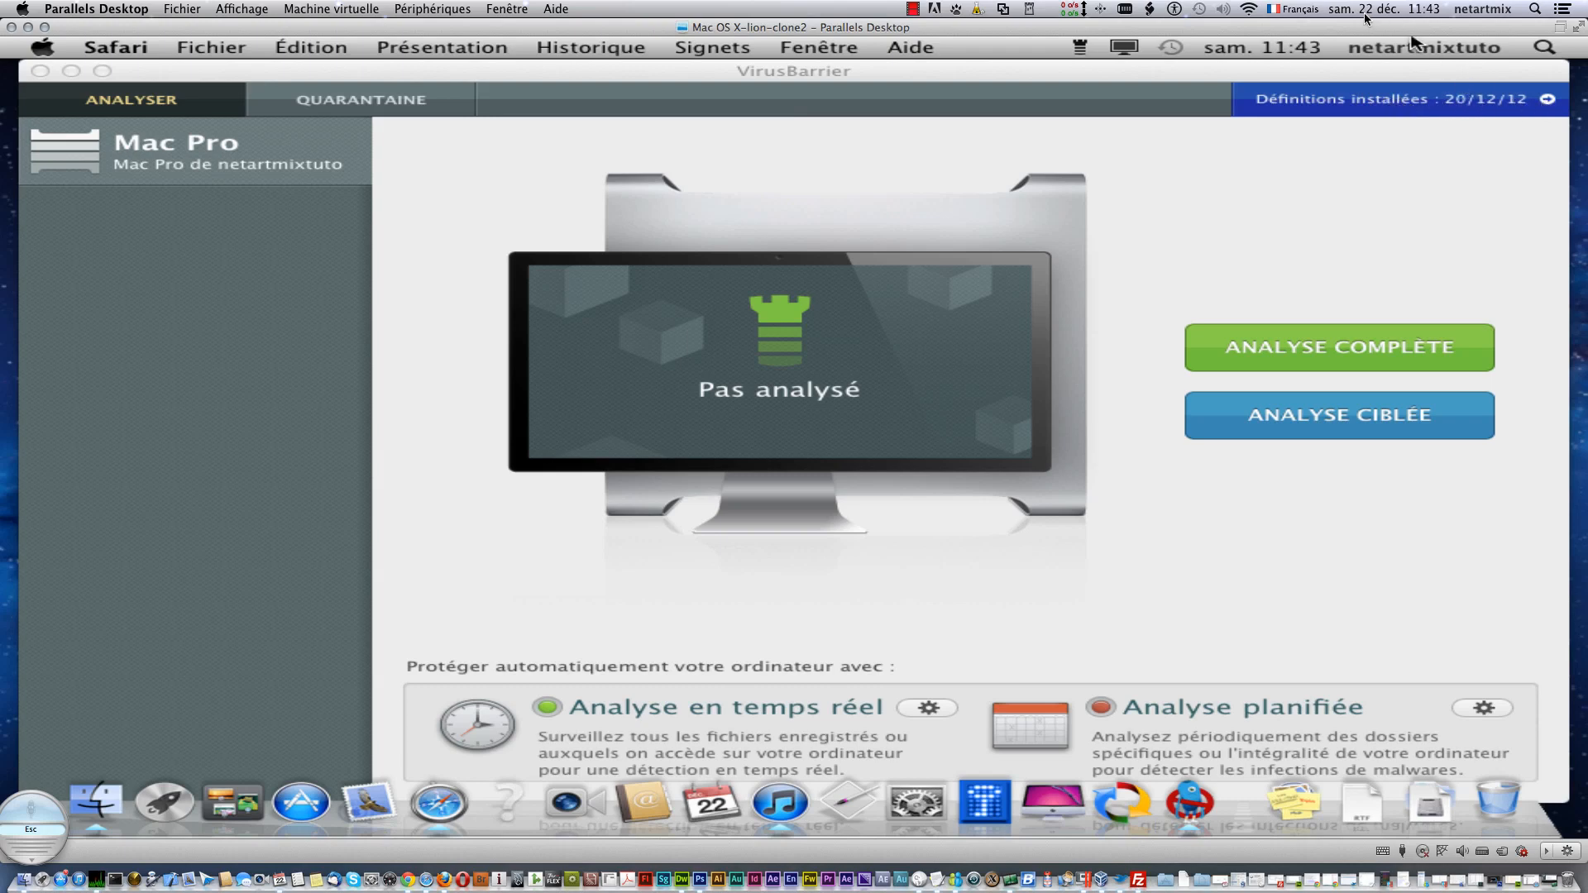
# - Run ANALYSE COMPLÈTE on the Mac until the scan reaches 100%
pyautogui.click(1373, 346)
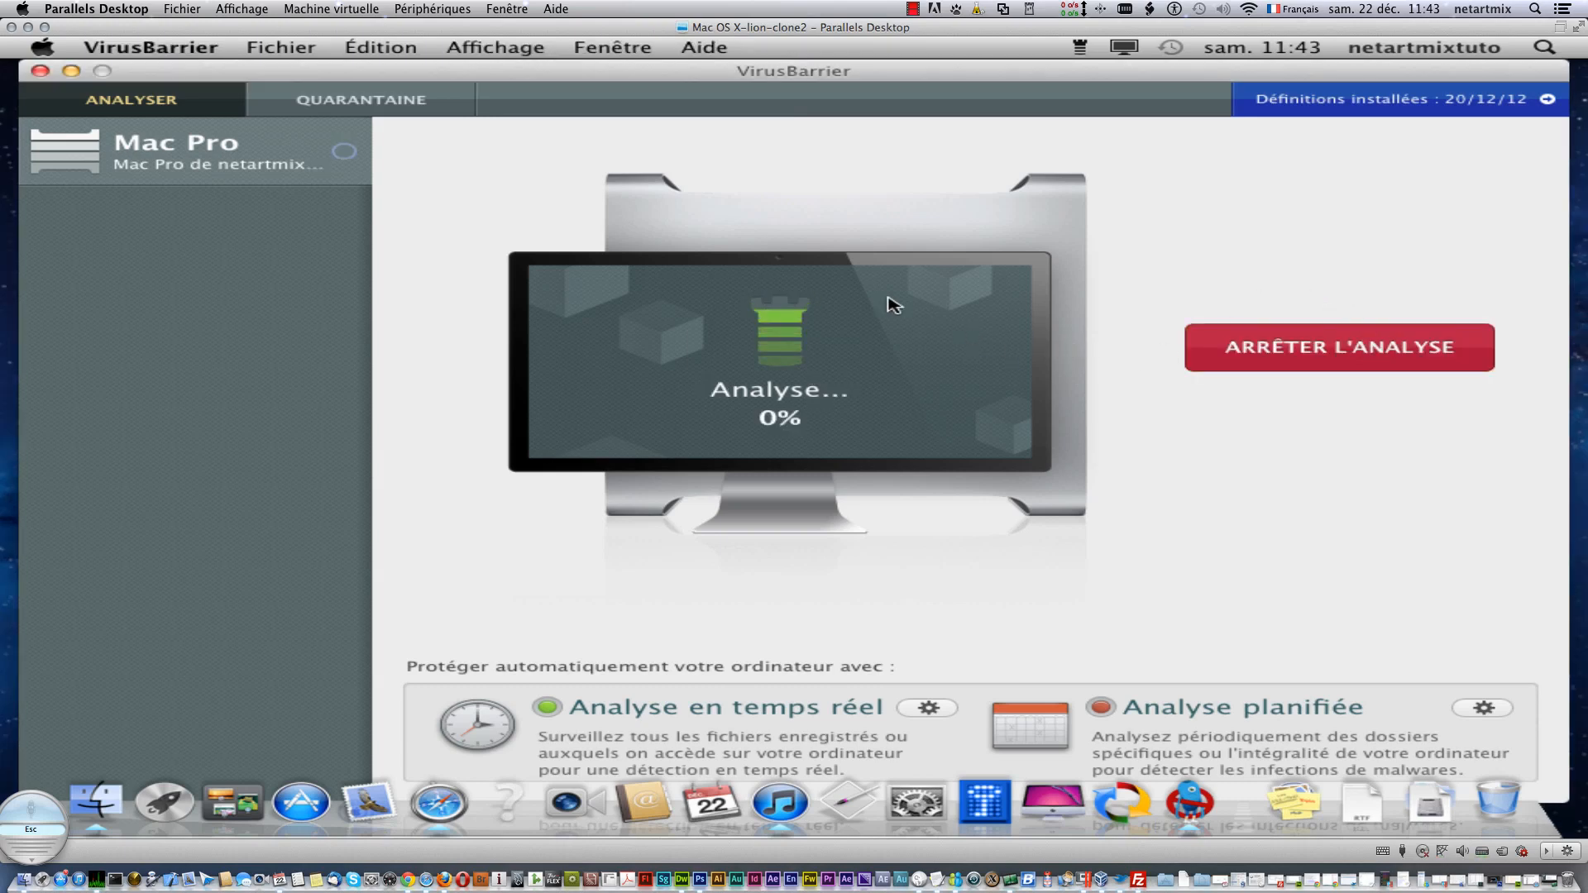
pyautogui.click(914, 9)
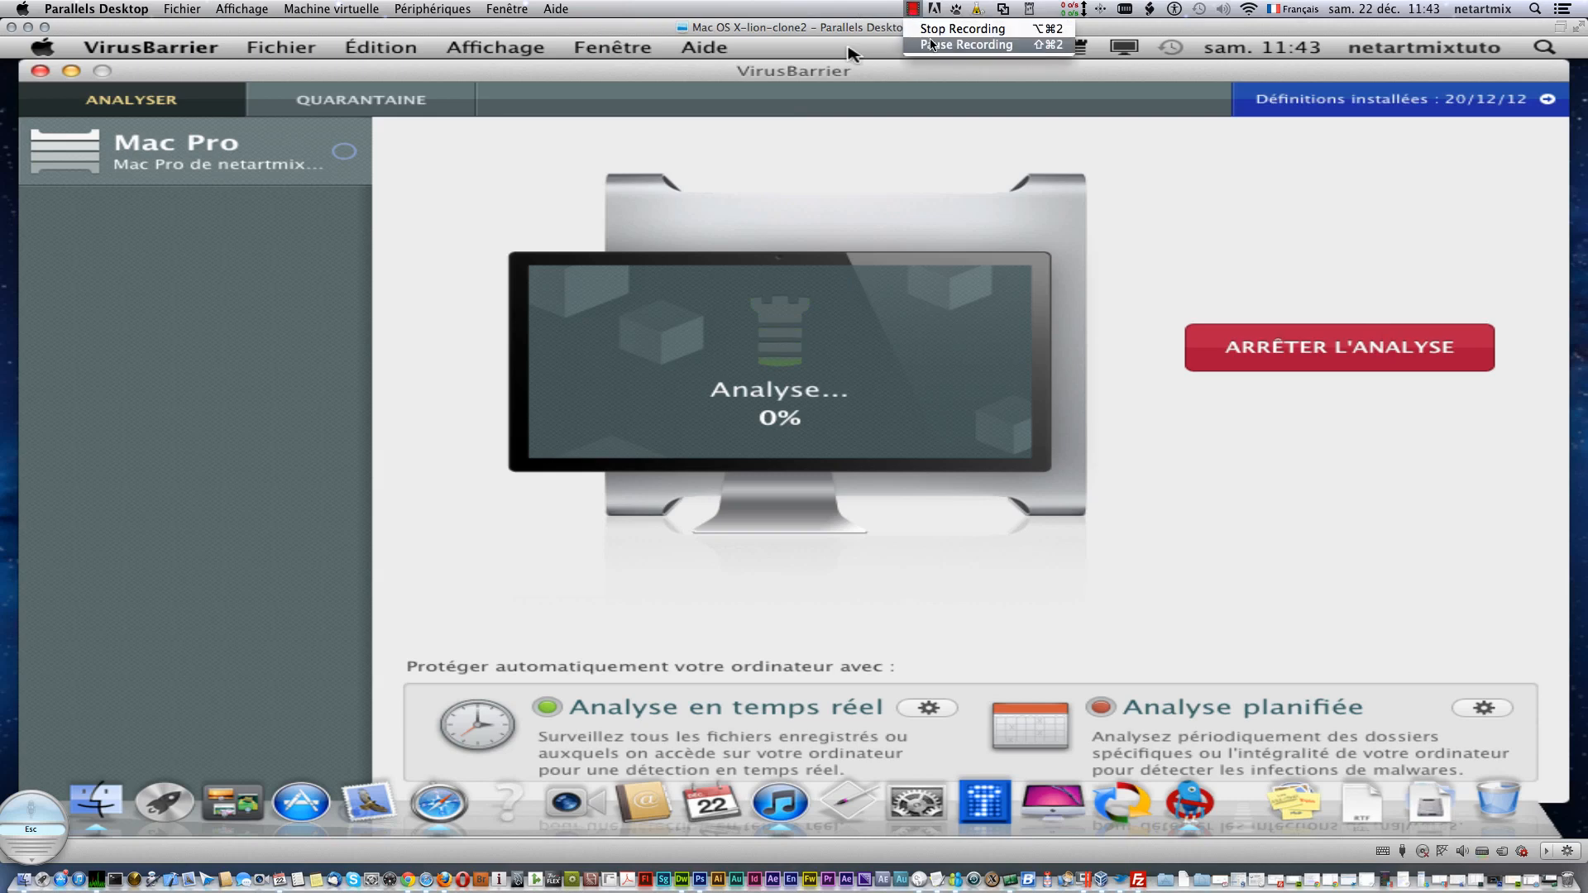
pyautogui.click(930, 45)
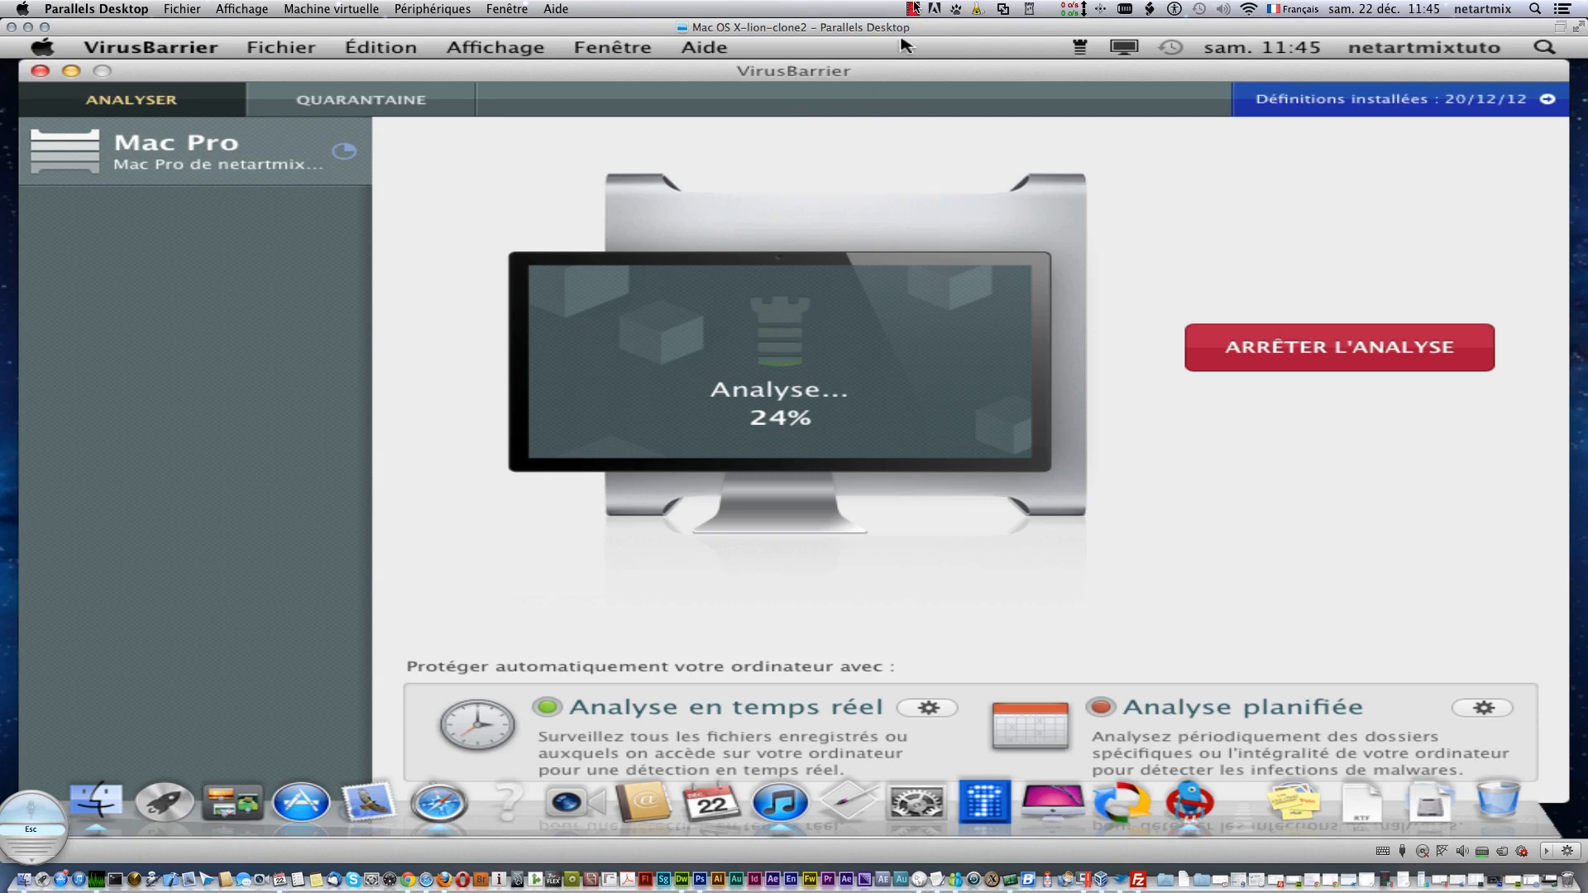
pyautogui.click(914, 10)
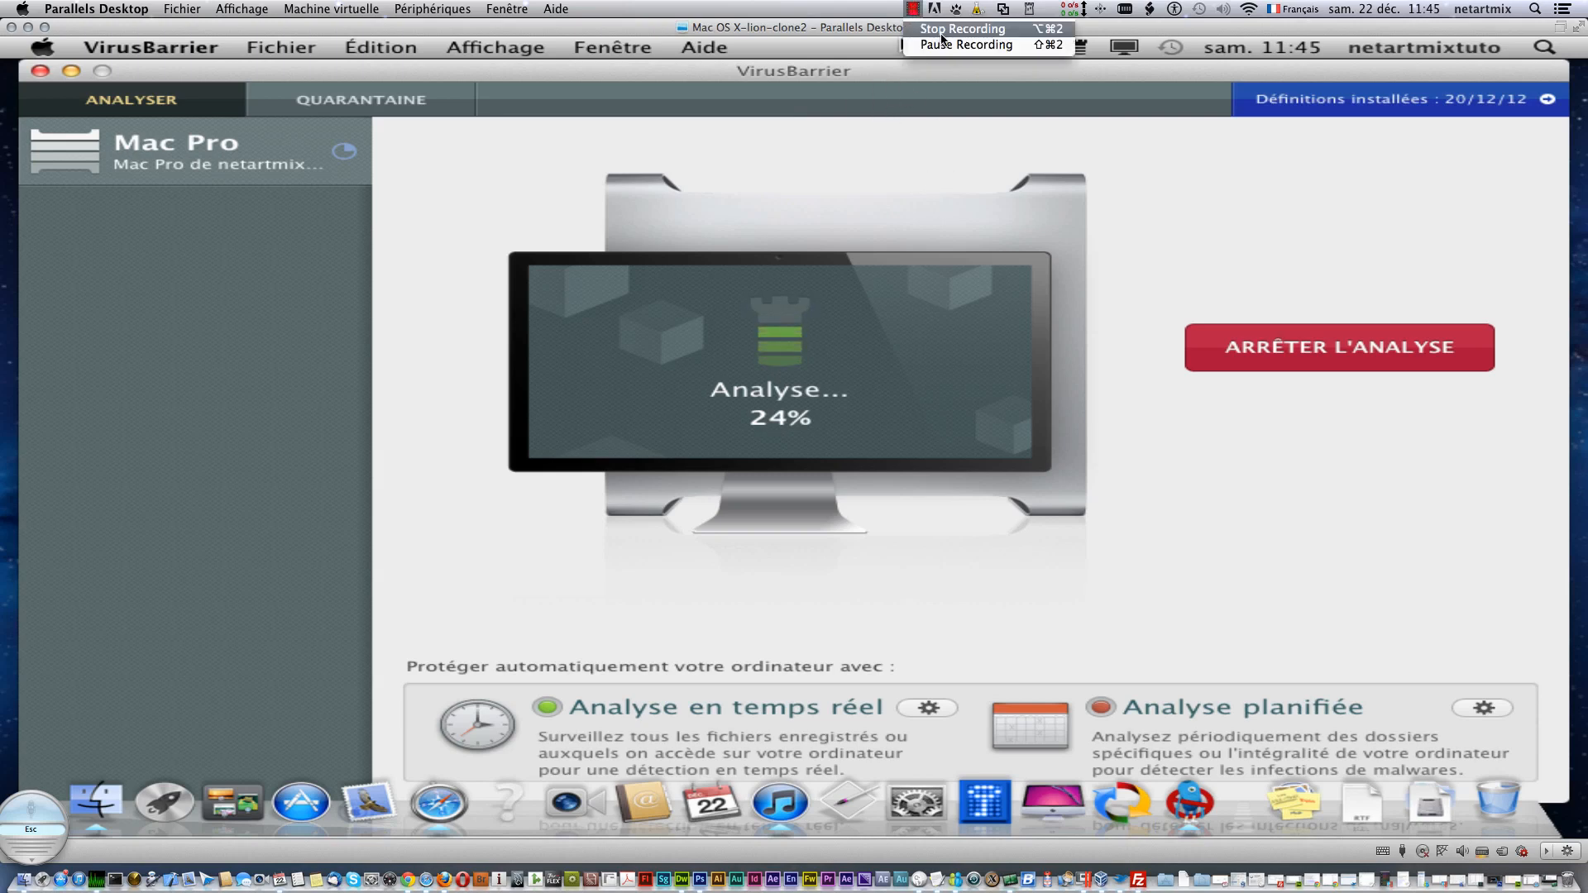
pyautogui.click(943, 41)
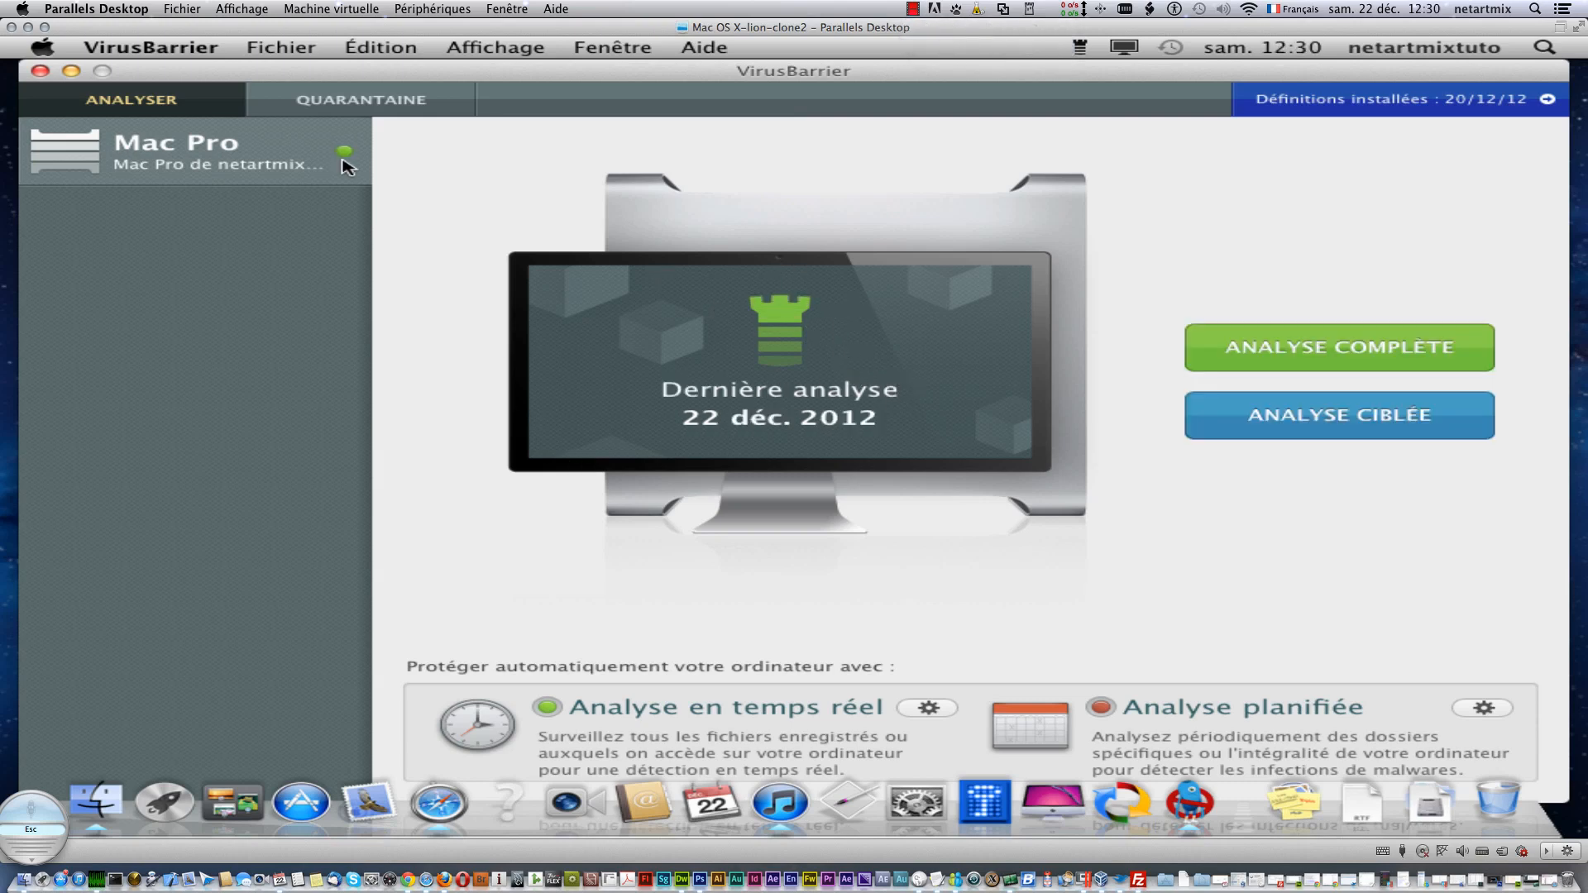
# - Glance at the Quarantaine list, return to Analyser, and shift the VirusBarrier window left
pyautogui.click(412, 106)
pyautogui.click(143, 101)
pyautogui.moveTo(205, 66); pyautogui.dragTo(193, 38)
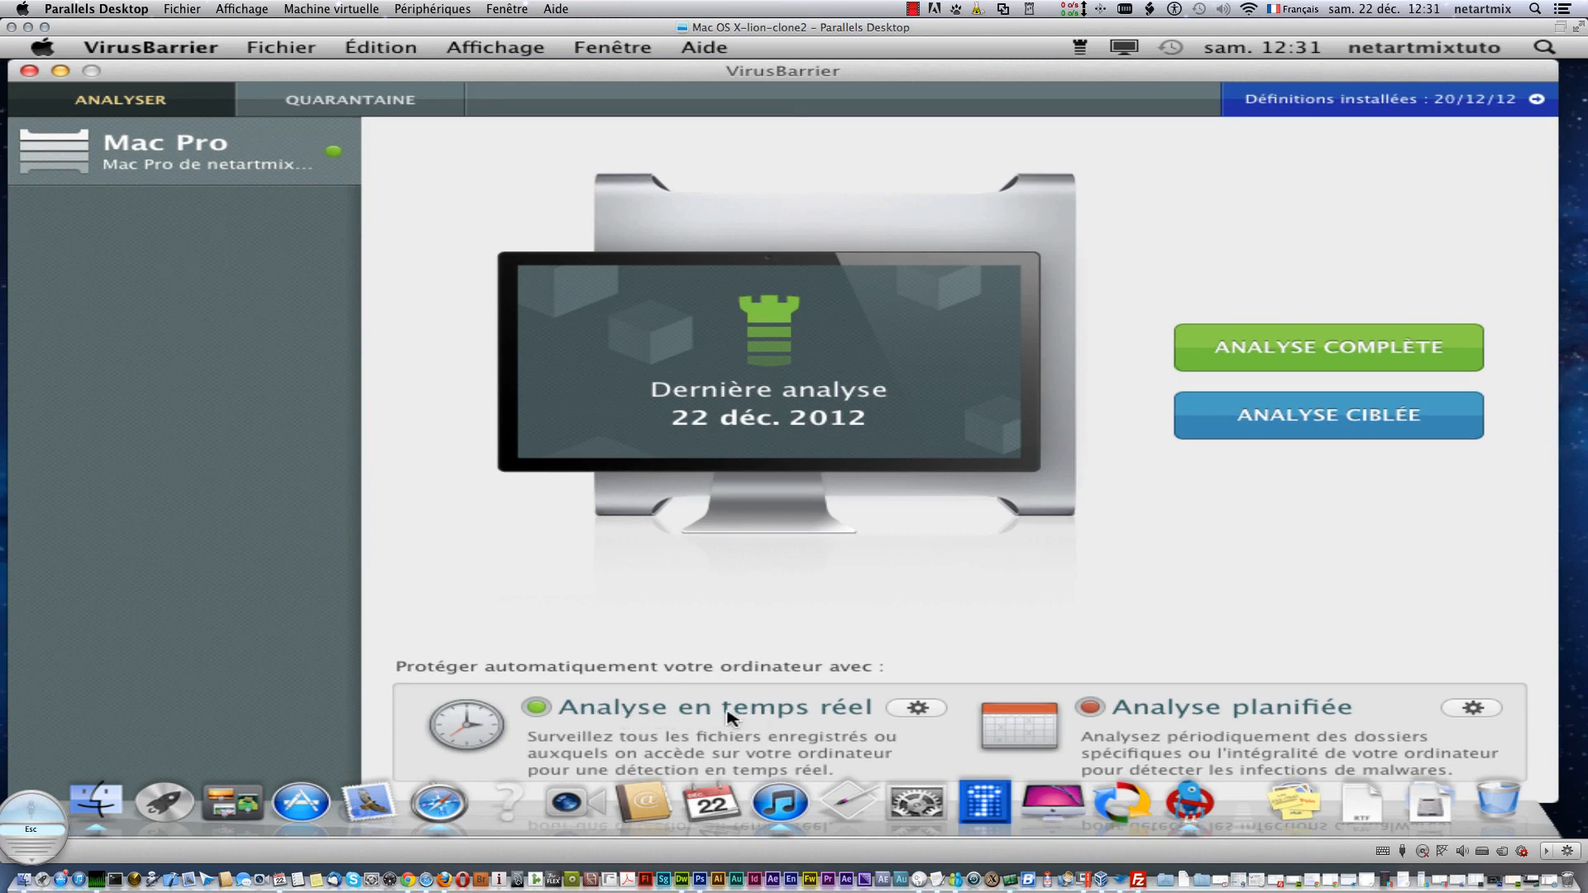
pyautogui.click(894, 710)
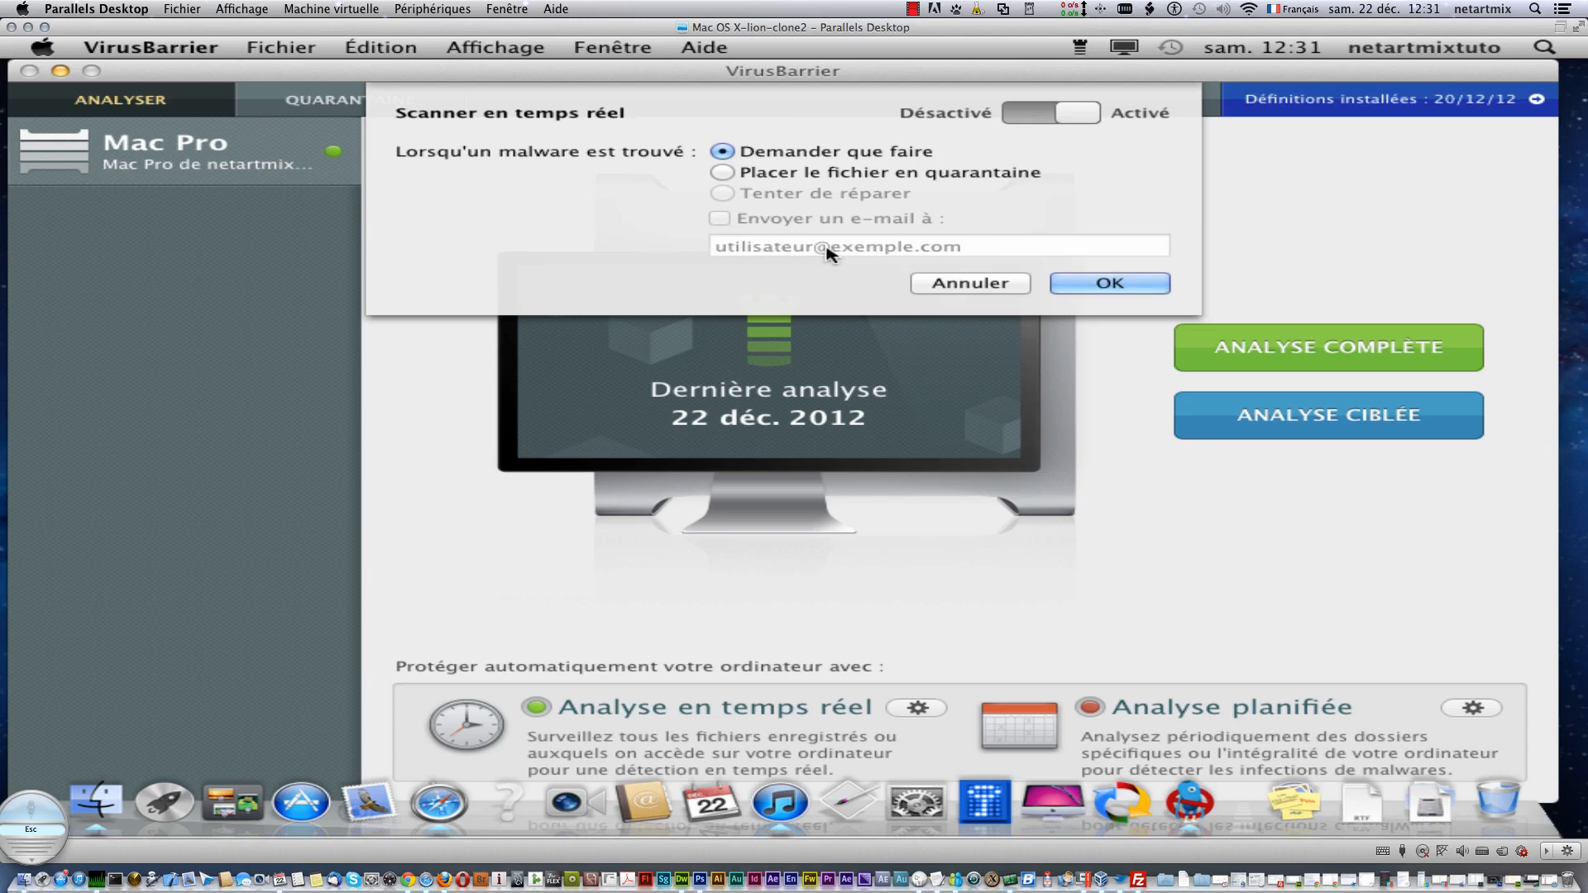
pyautogui.click(1111, 285)
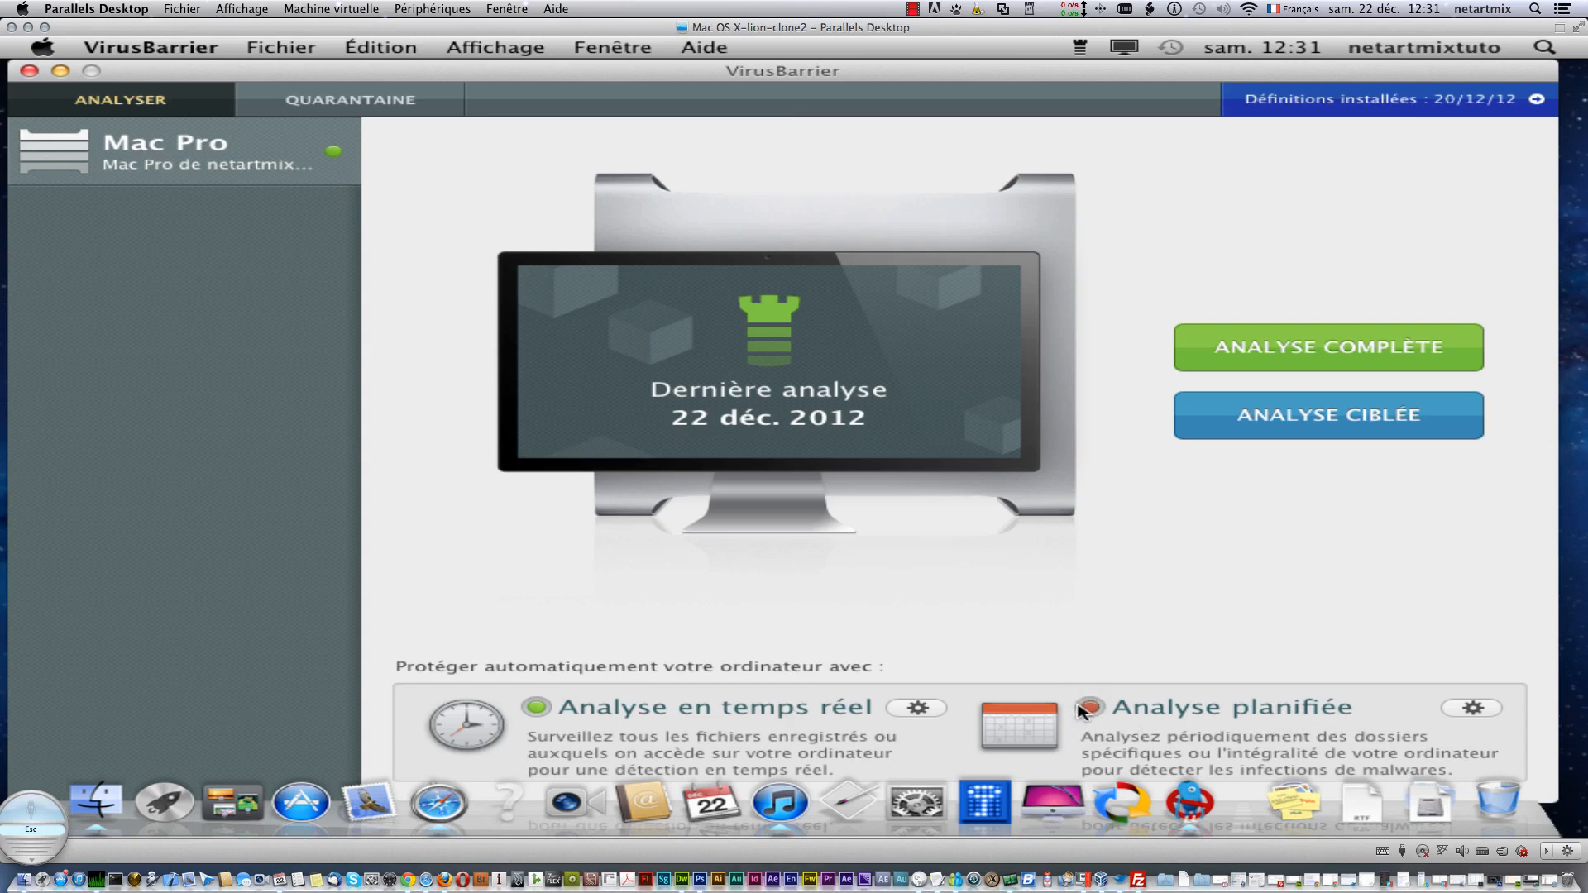
# - Set the daily scheduled full scan to 19:00 with scheduling left Désactivé, and confirm
pyautogui.click(1475, 707)
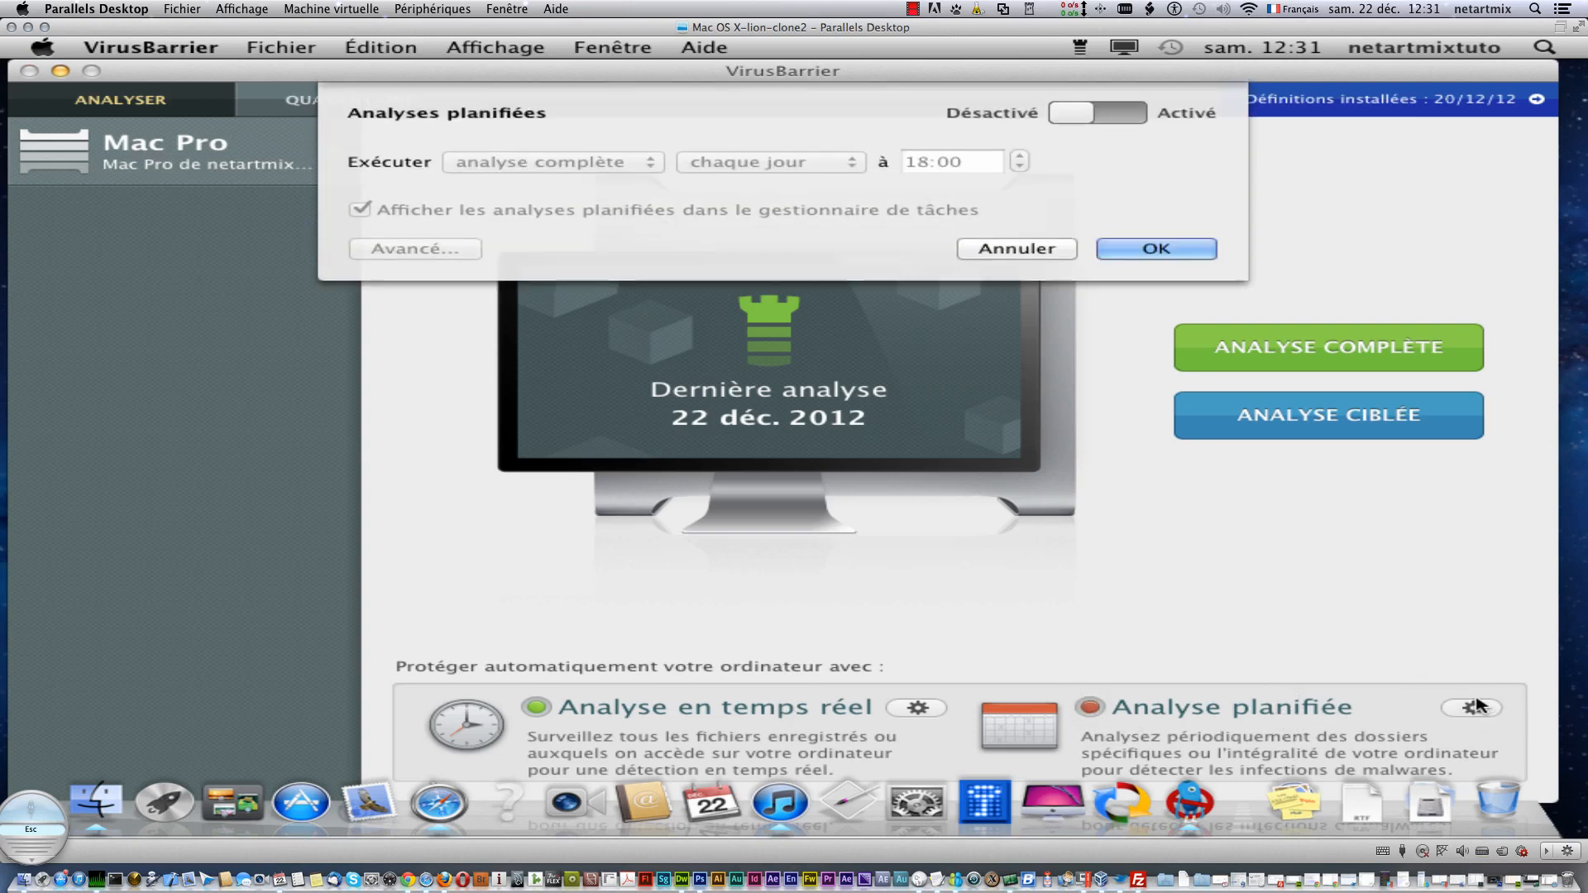
pyautogui.click(1071, 121)
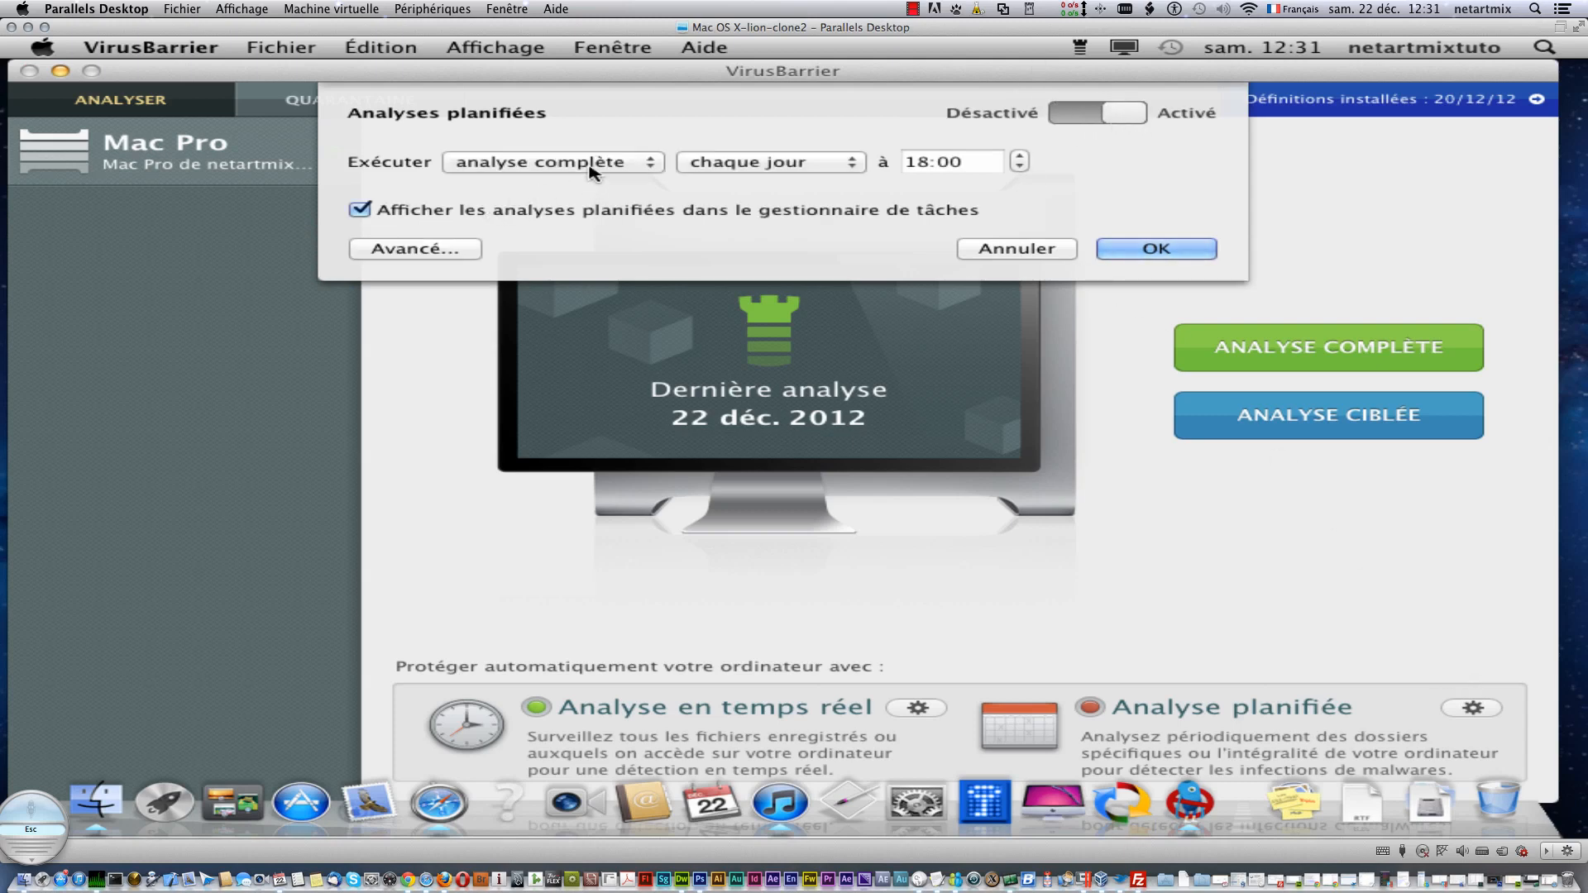
pyautogui.click(1019, 156)
pyautogui.click(1019, 157)
pyautogui.click(1019, 167)
pyautogui.click(1092, 114)
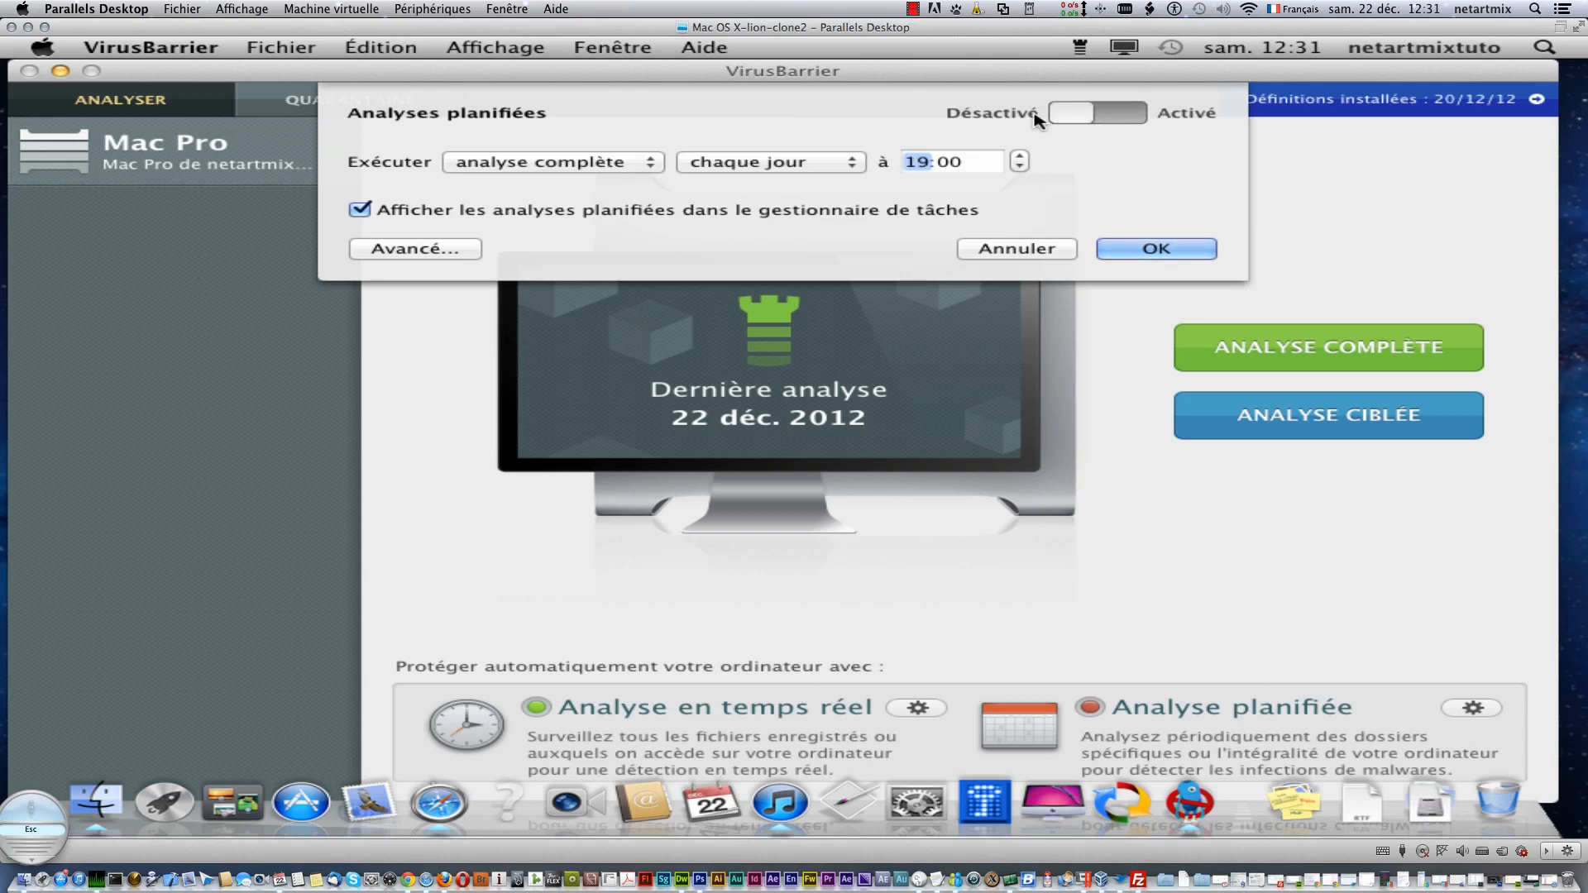
pyautogui.click(1135, 251)
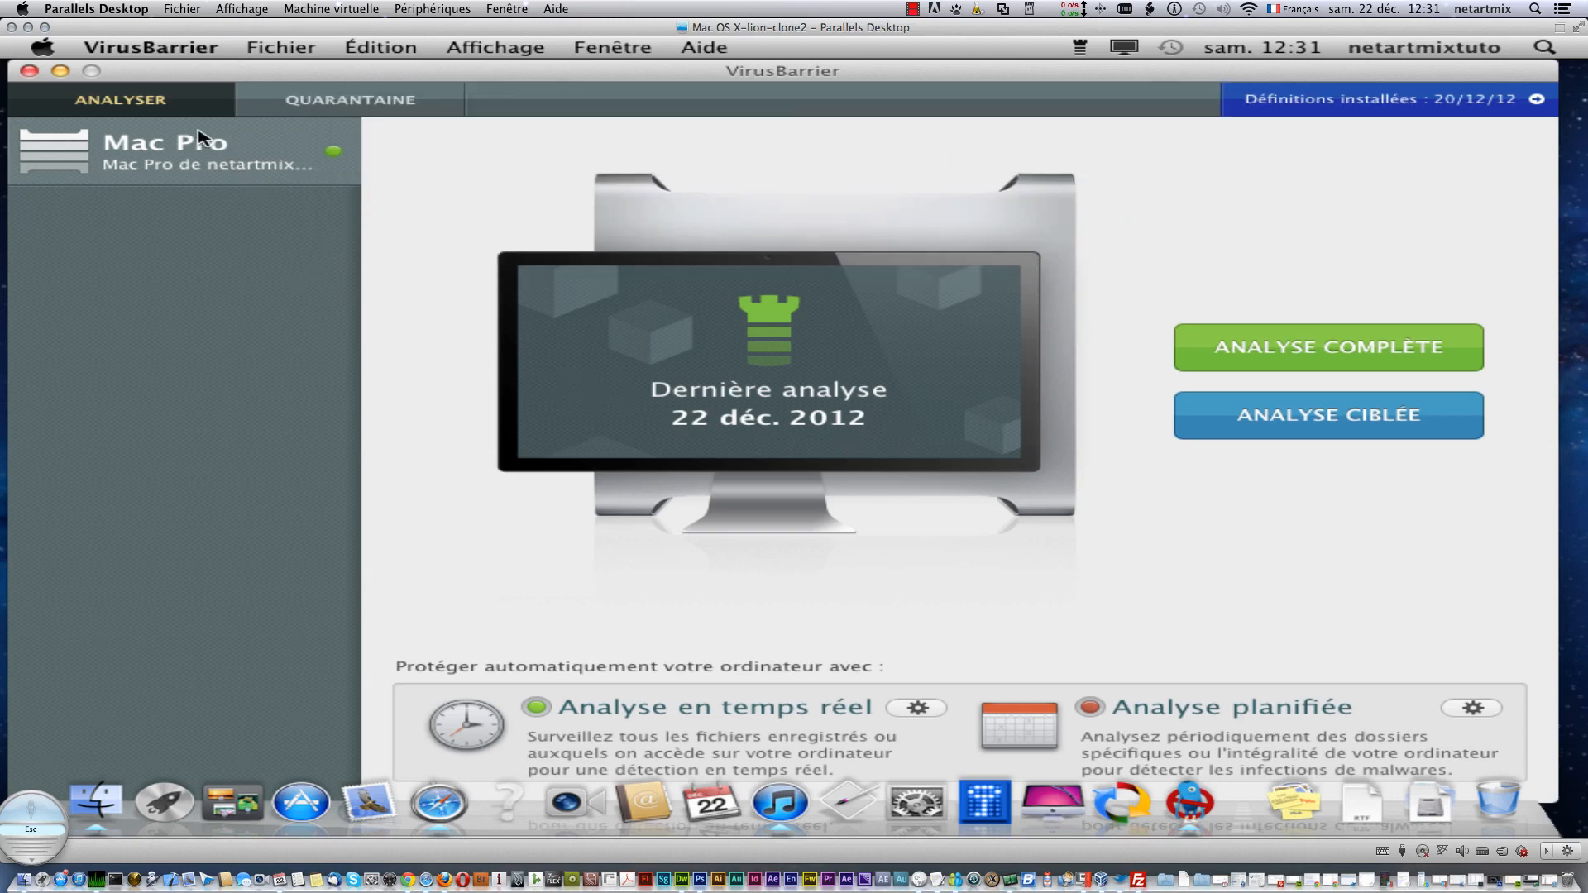
pyautogui.click(165, 102)
# - Close the VirusBarrier window and dismiss its Dock shortcut menu
pyautogui.click(29, 70)
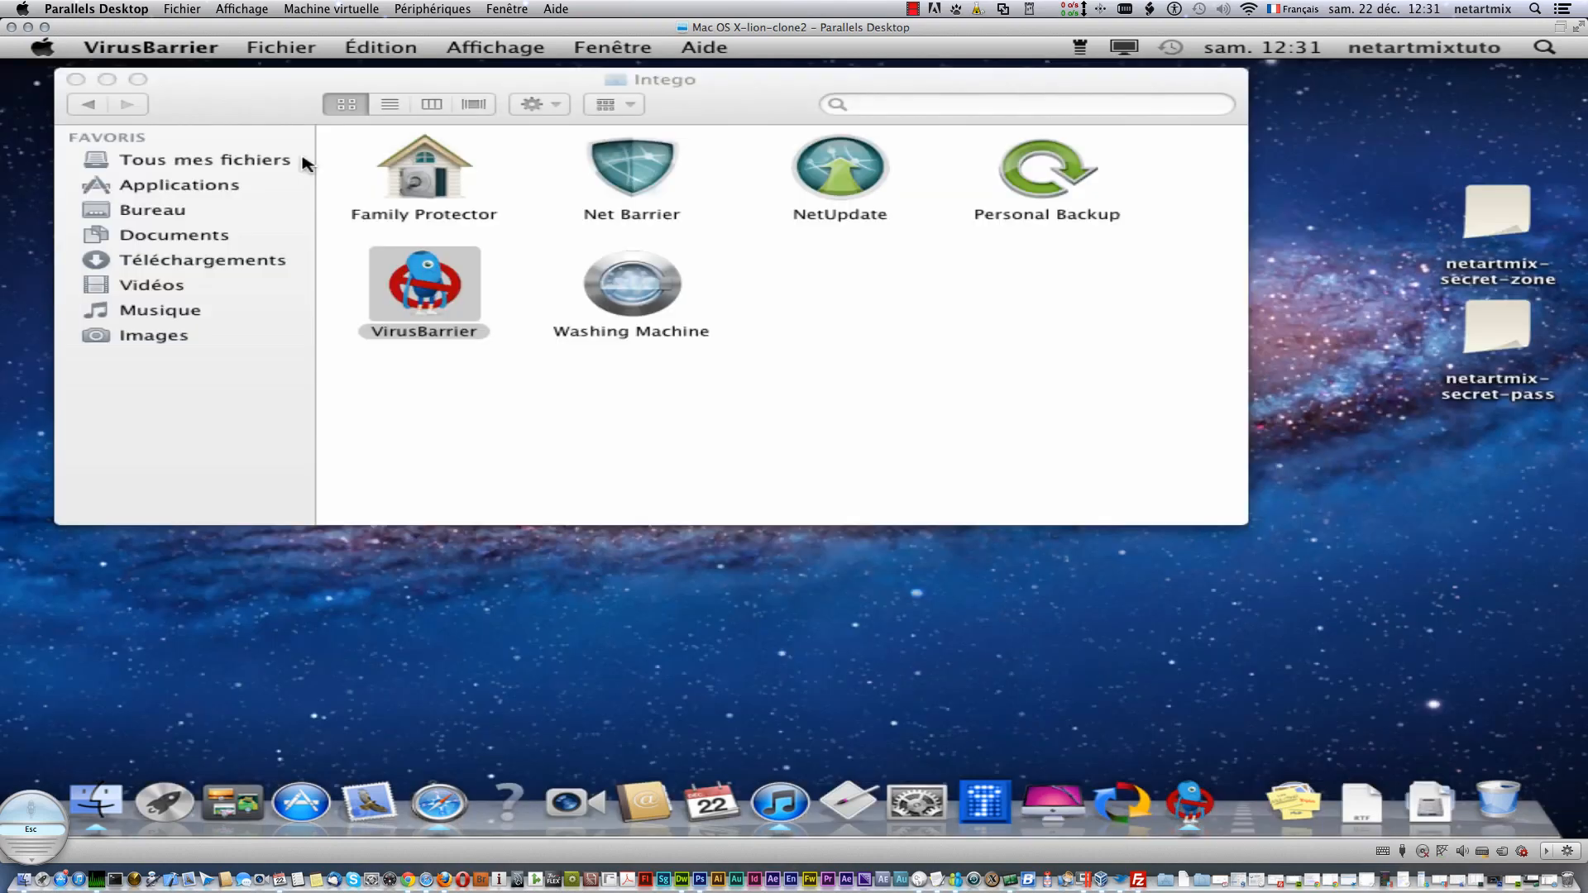
pyautogui.rightClick(1204, 812)
pyautogui.moveTo(1225, 693)
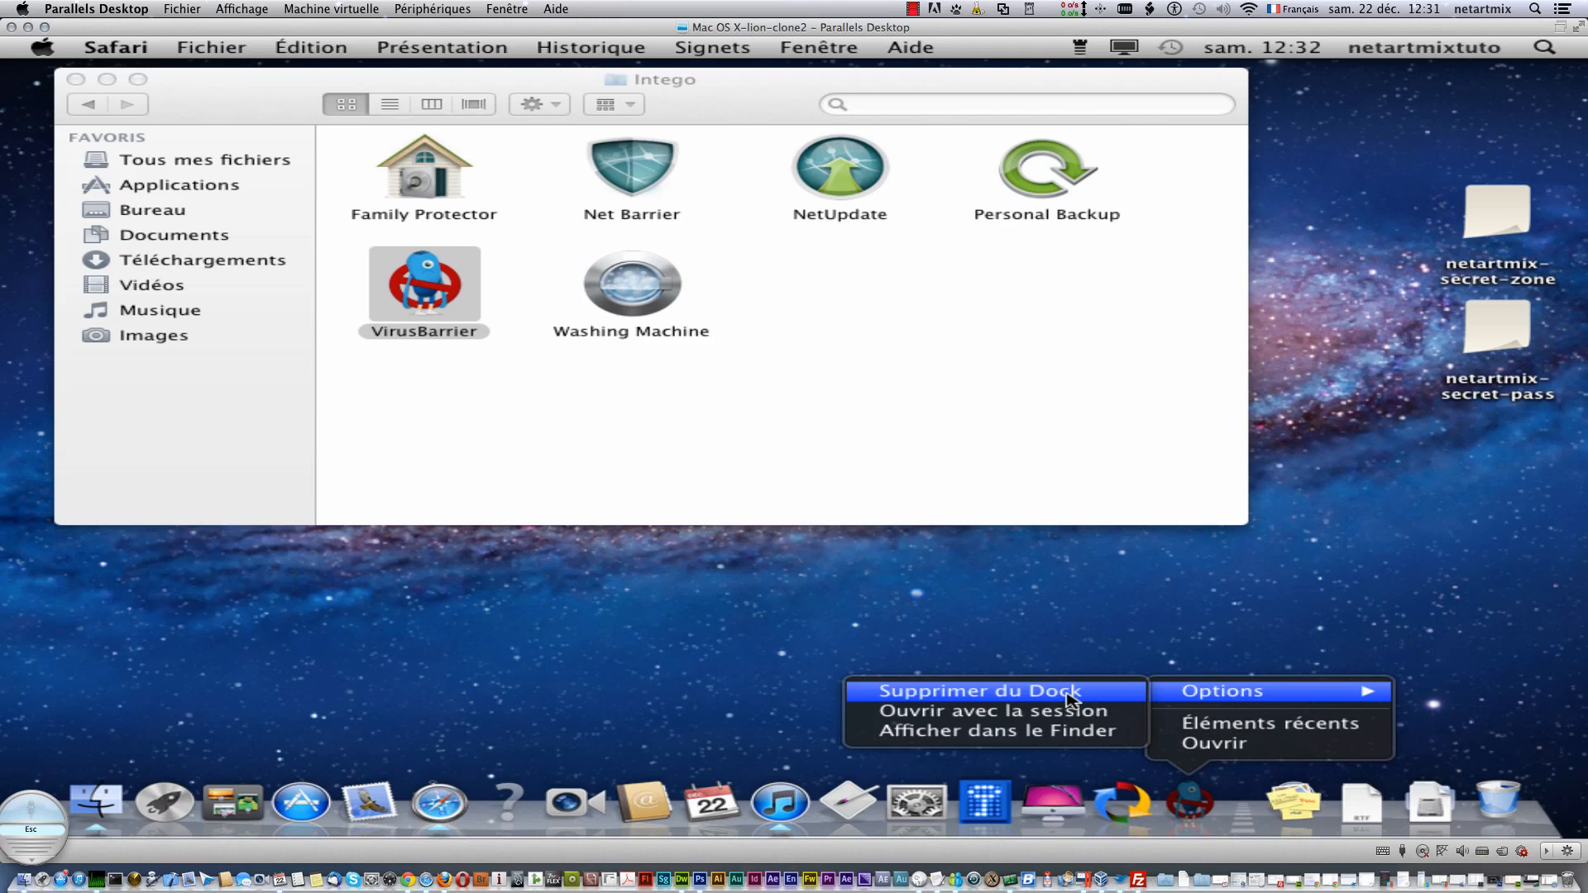
pyautogui.click(1013, 544)
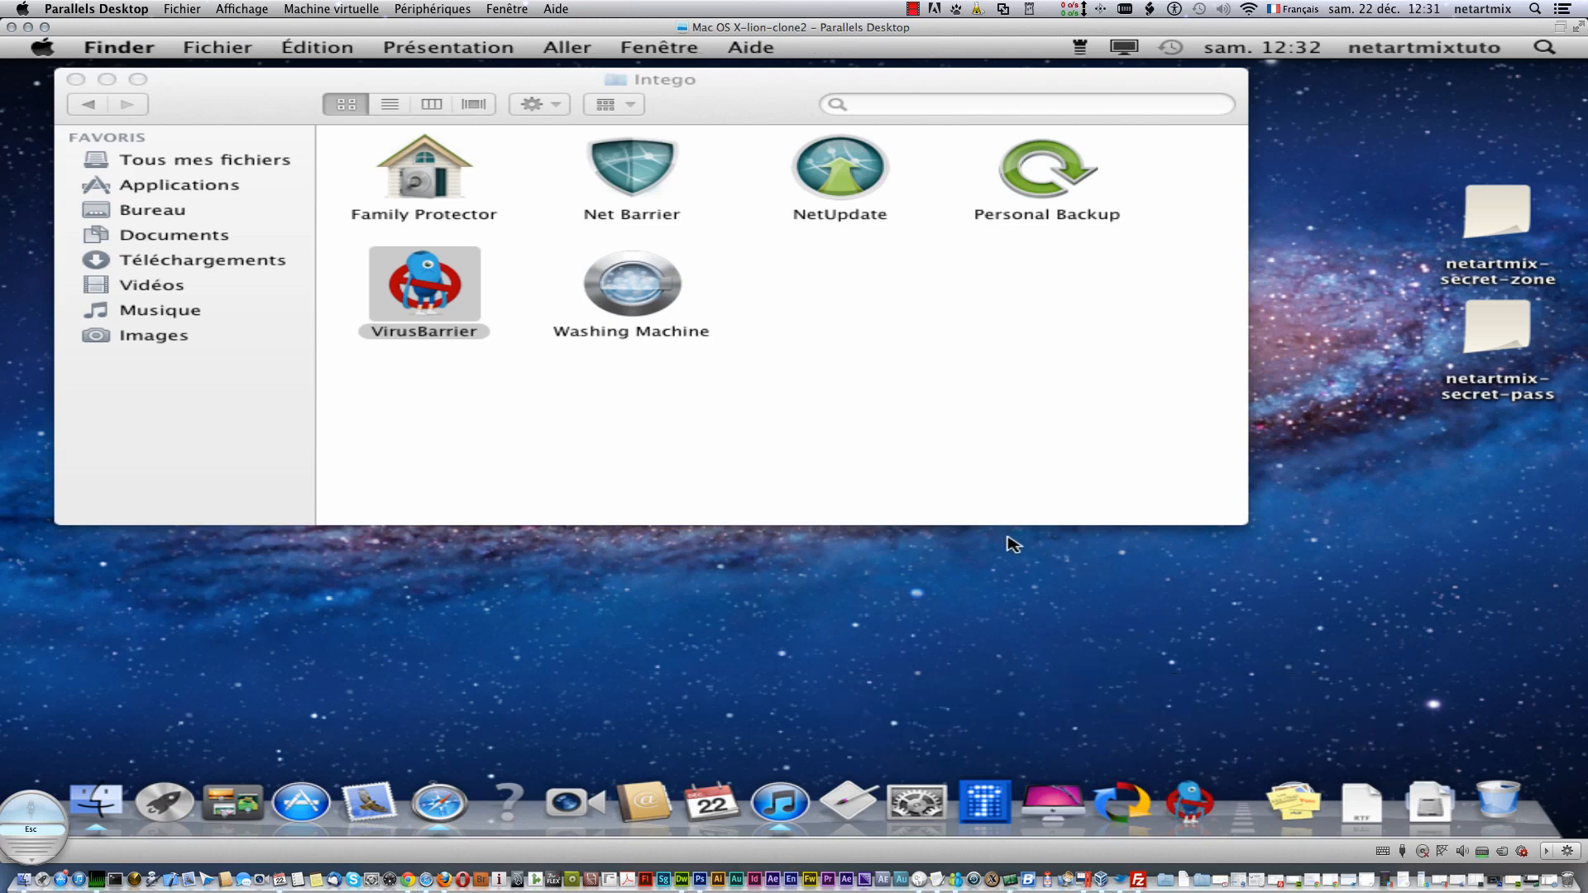
# - Launch Net Barrier from the Intego folder using Ouvrir
pyautogui.click(673, 464)
pyautogui.click(622, 176)
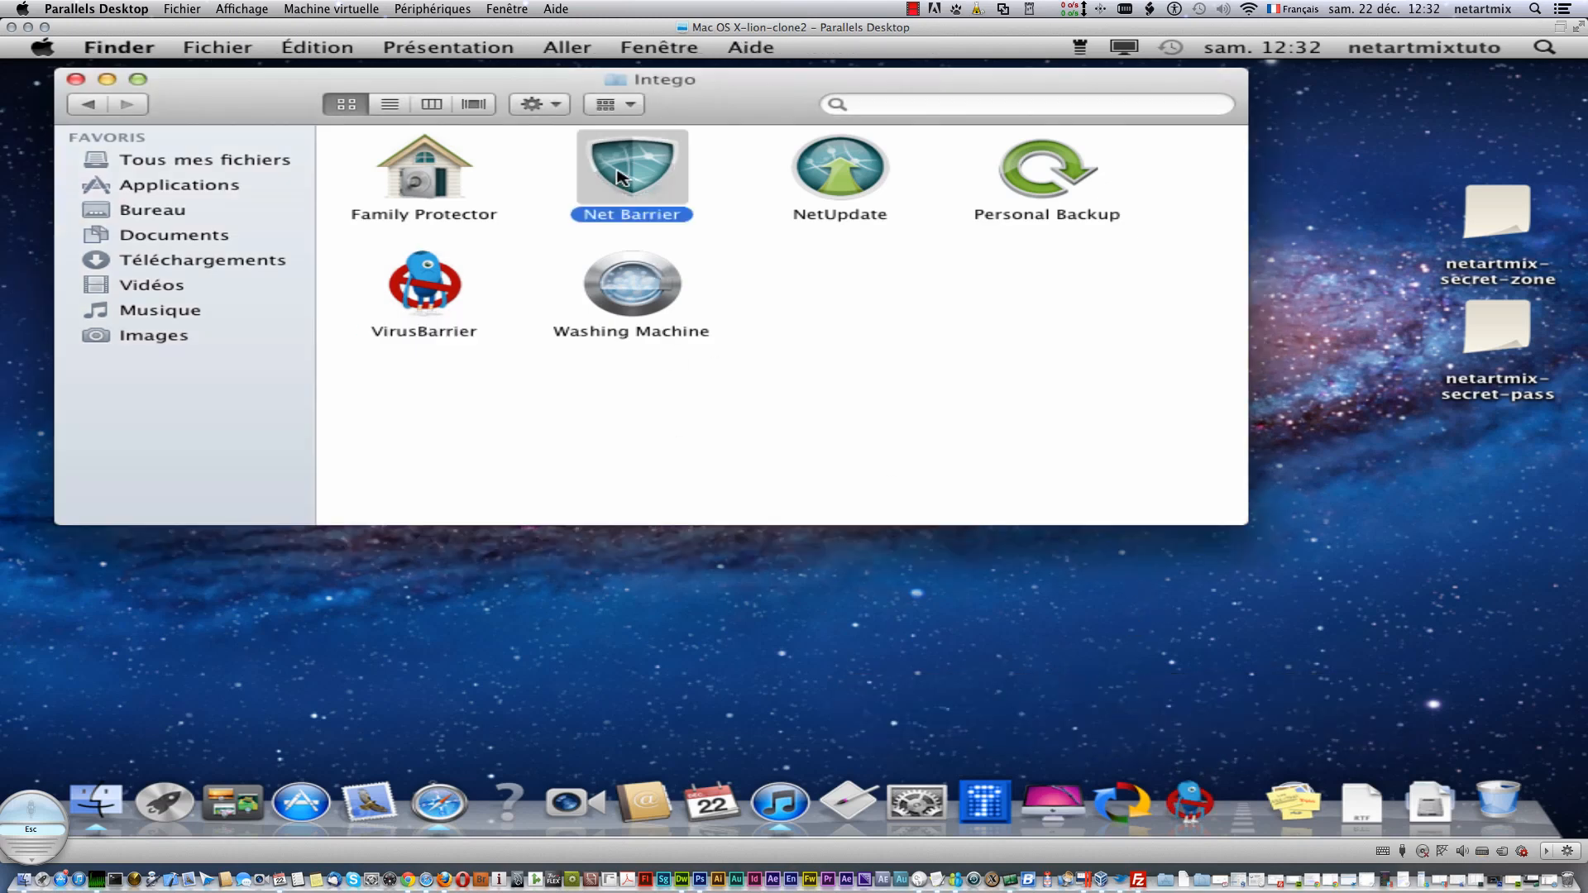
pyautogui.rightClick(622, 176)
pyautogui.click(662, 180)
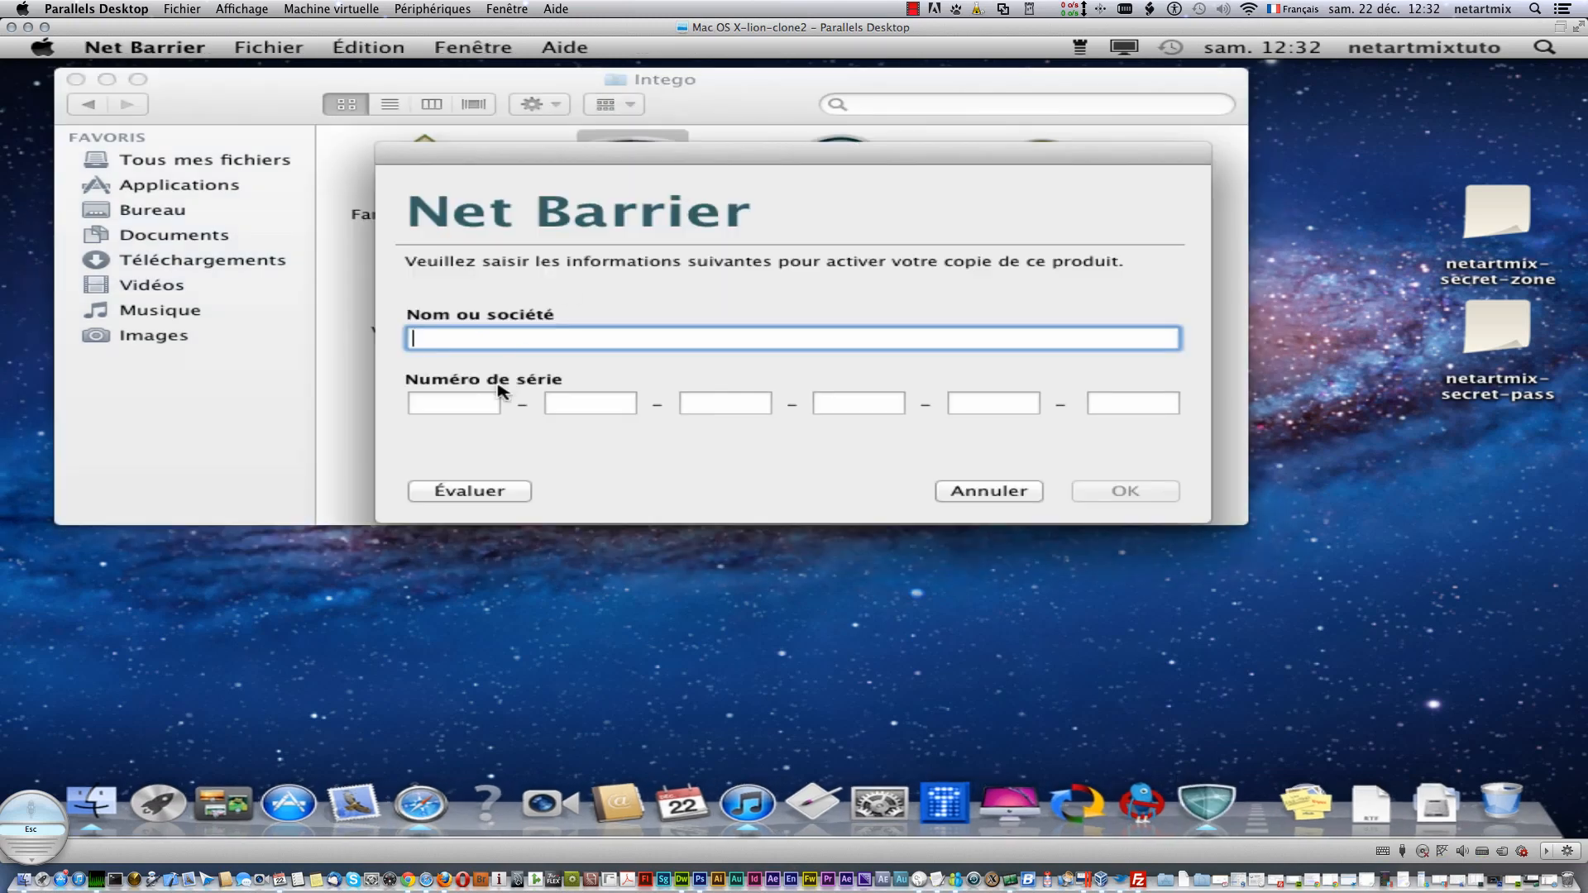
# - Choose Évaluer in the activation dialog and accept the 30-day evaluation mode
pyautogui.click(506, 490)
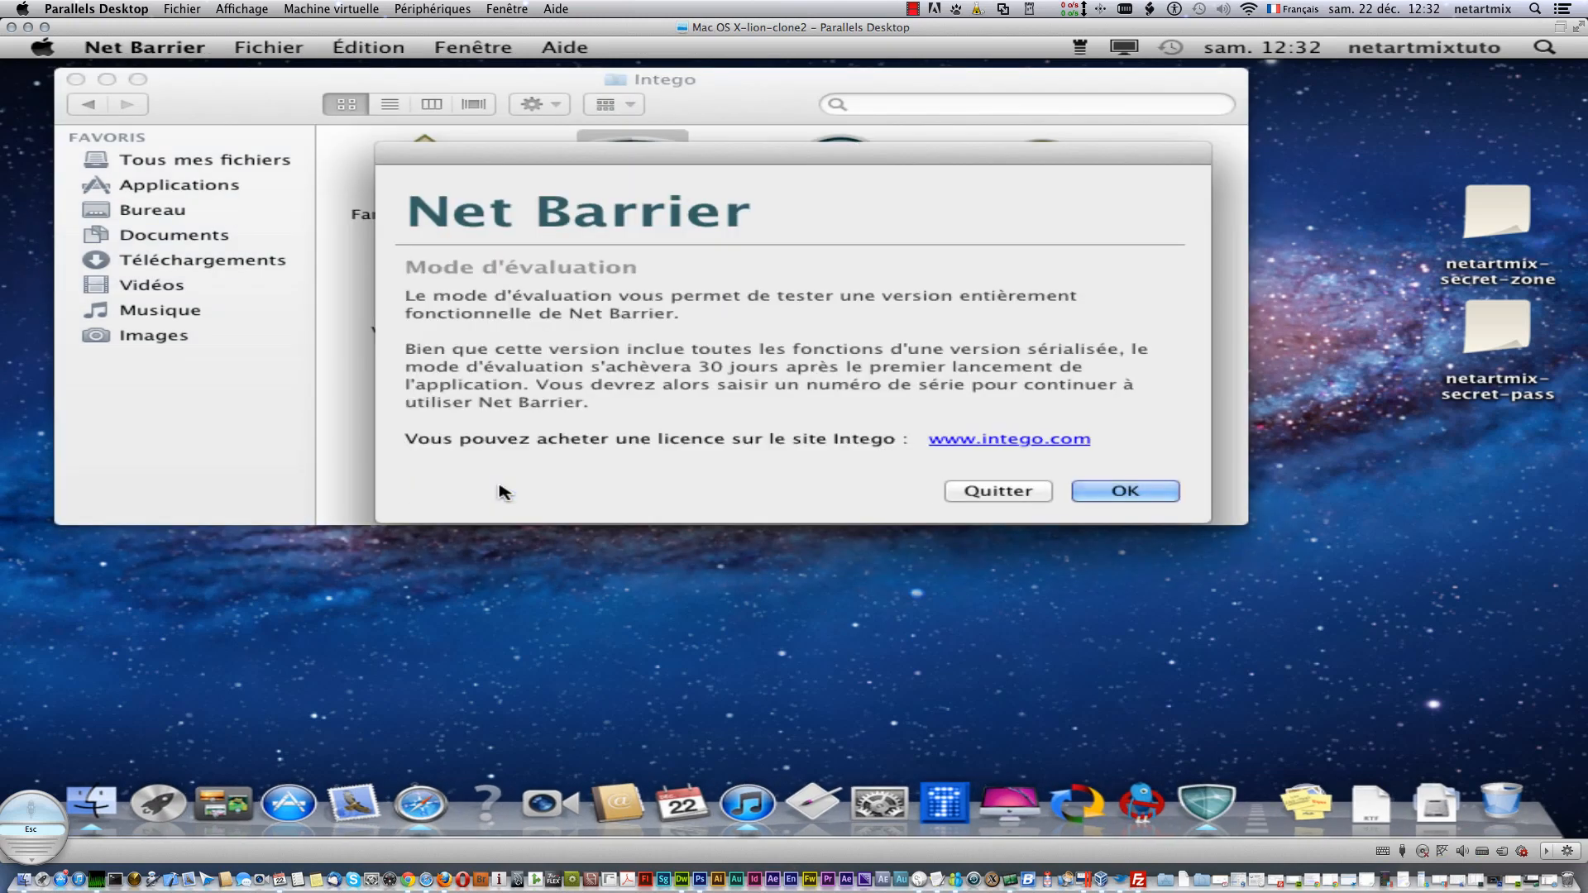
pyautogui.click(1120, 493)
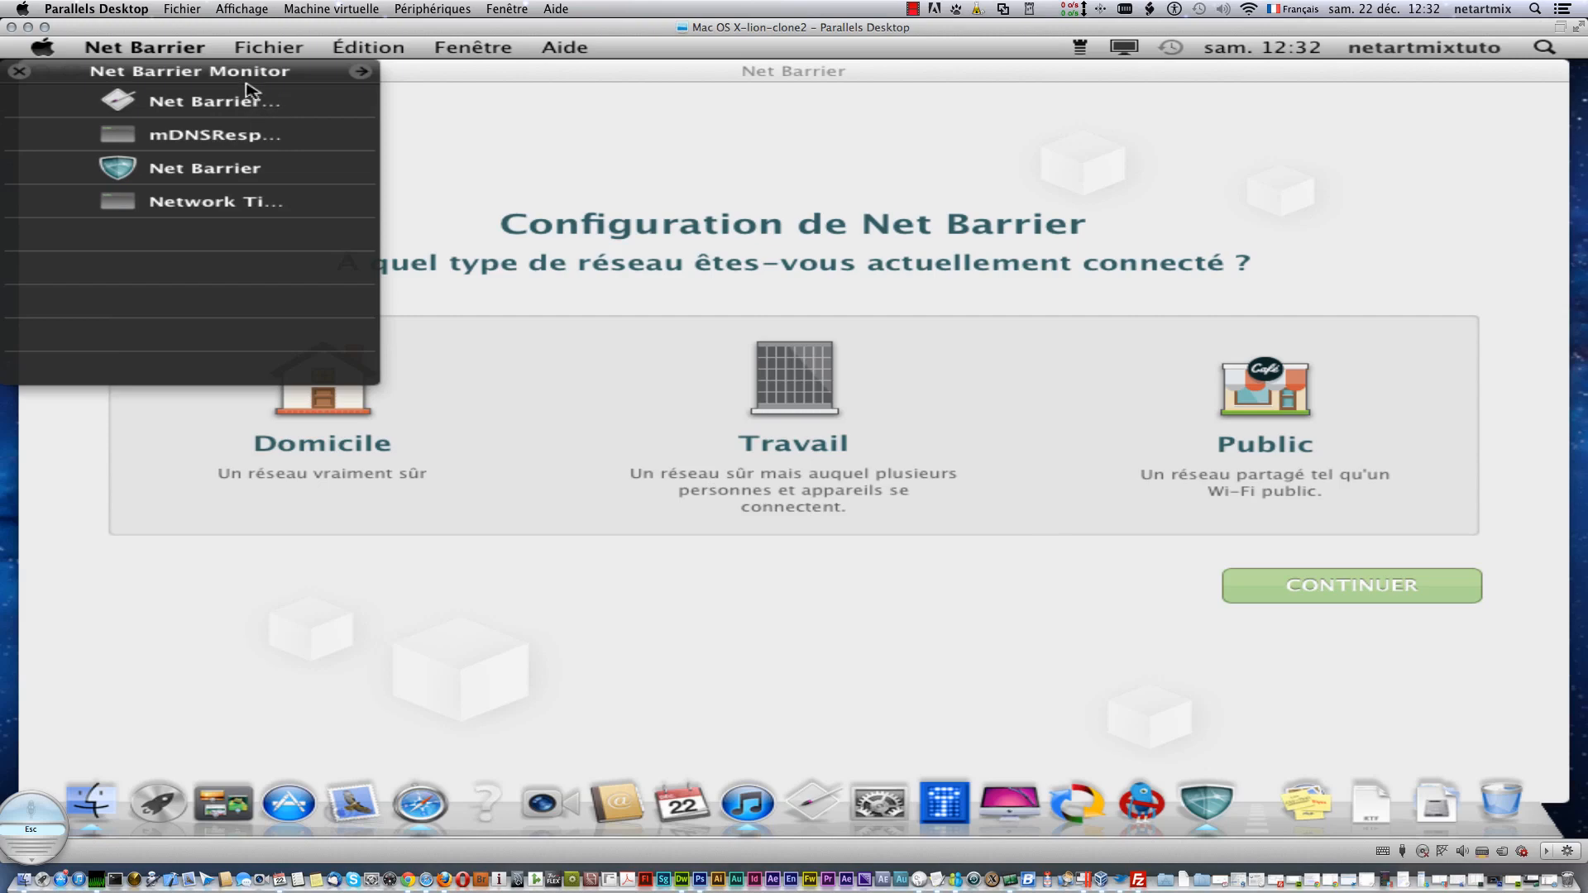
# - Close the Net Barrier Monitor panel, pick Domicile as the network type, and continue
pyautogui.click(361, 71)
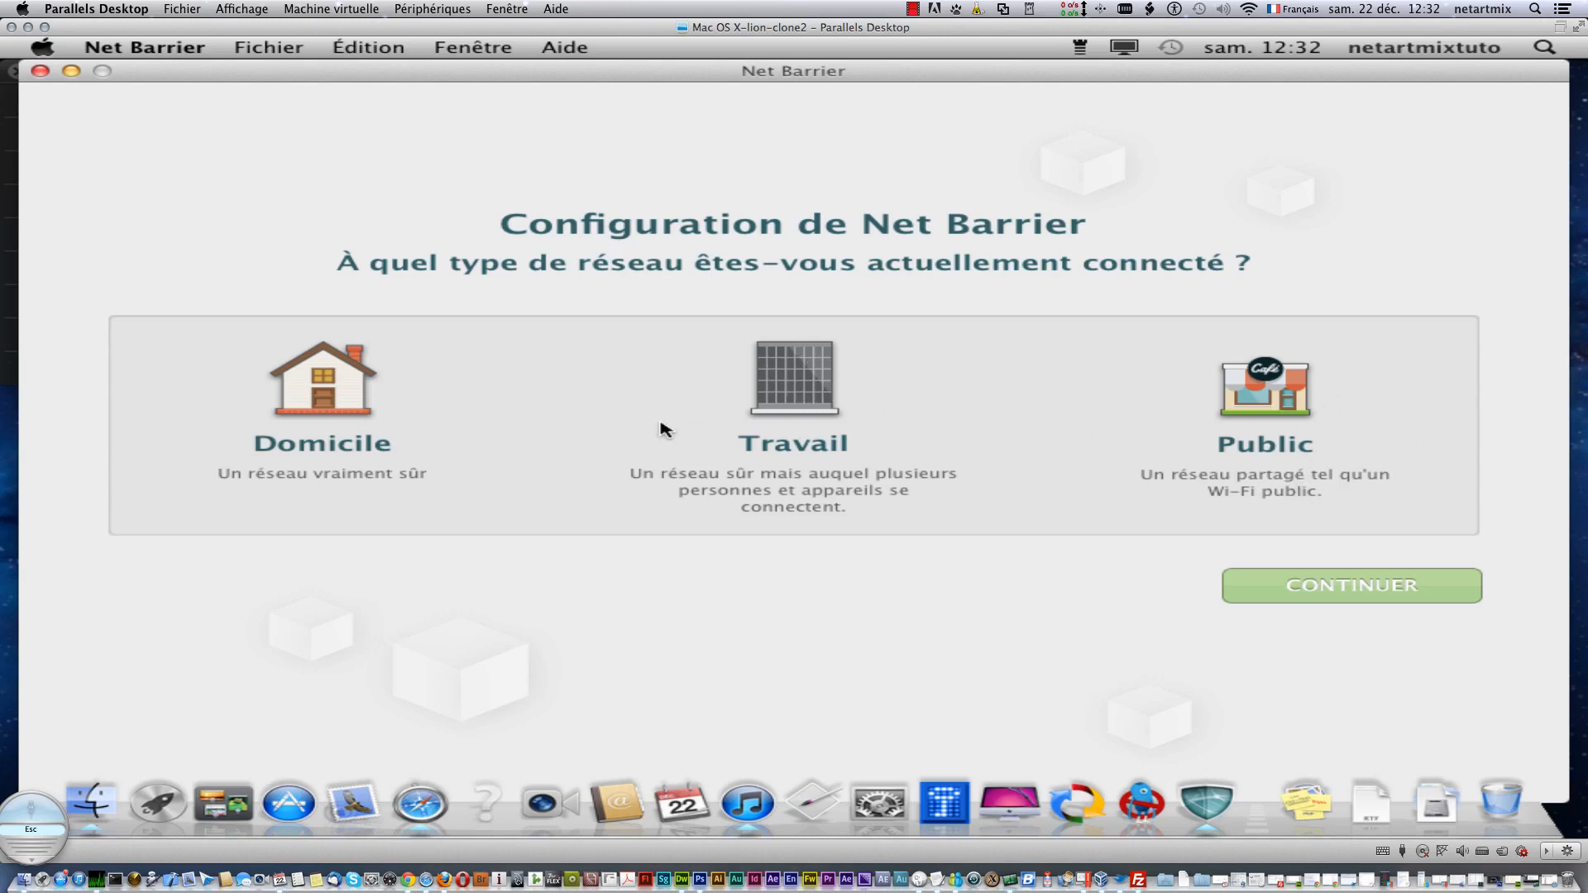
pyautogui.click(330, 420)
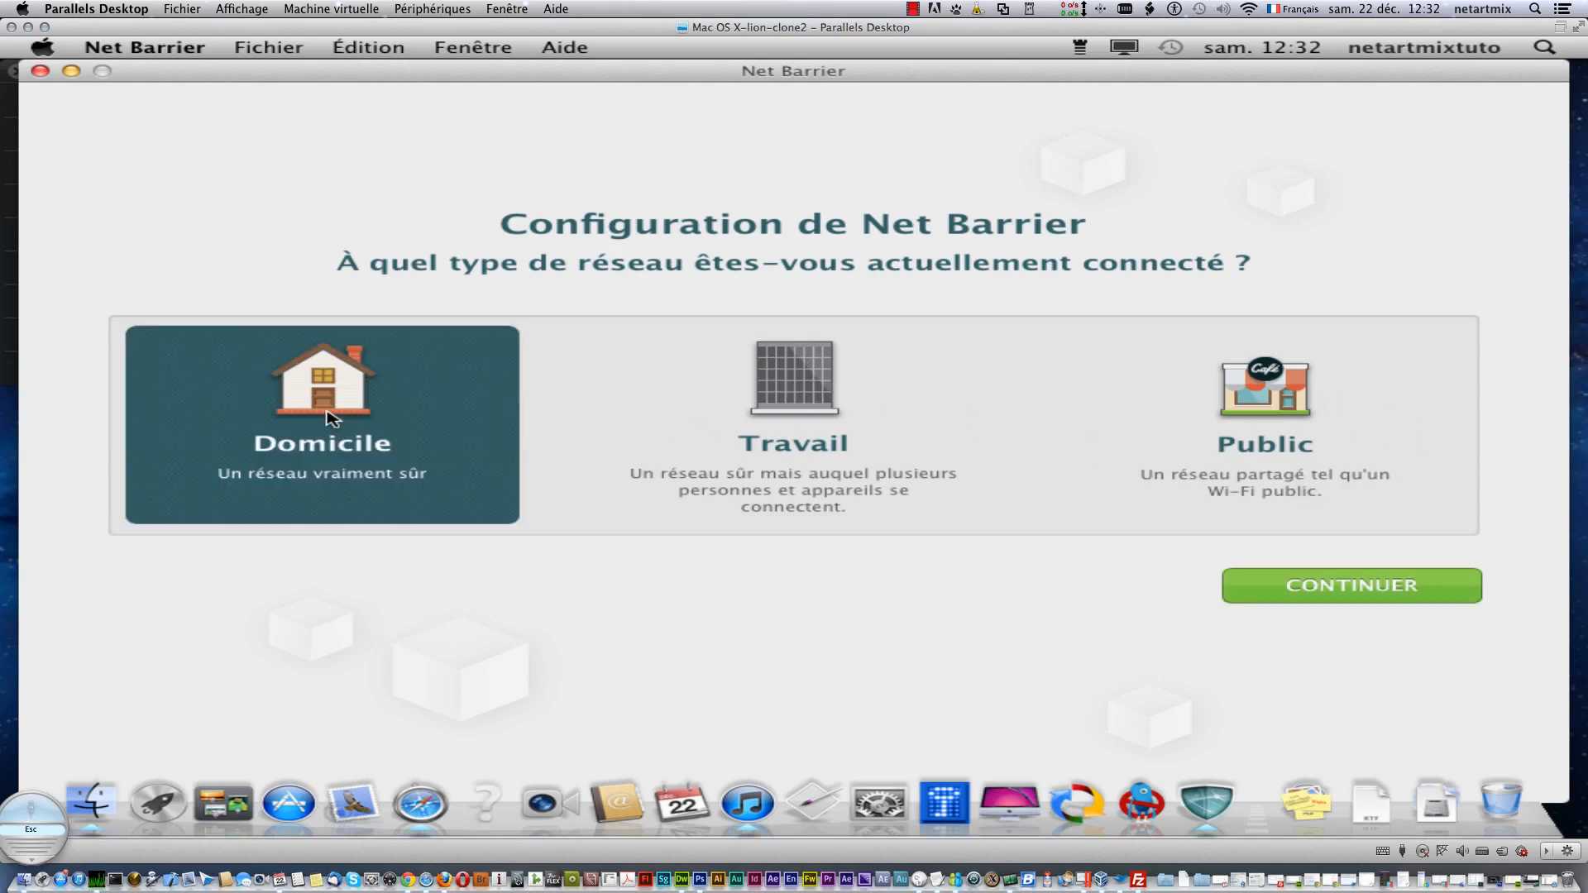
pyautogui.click(1316, 593)
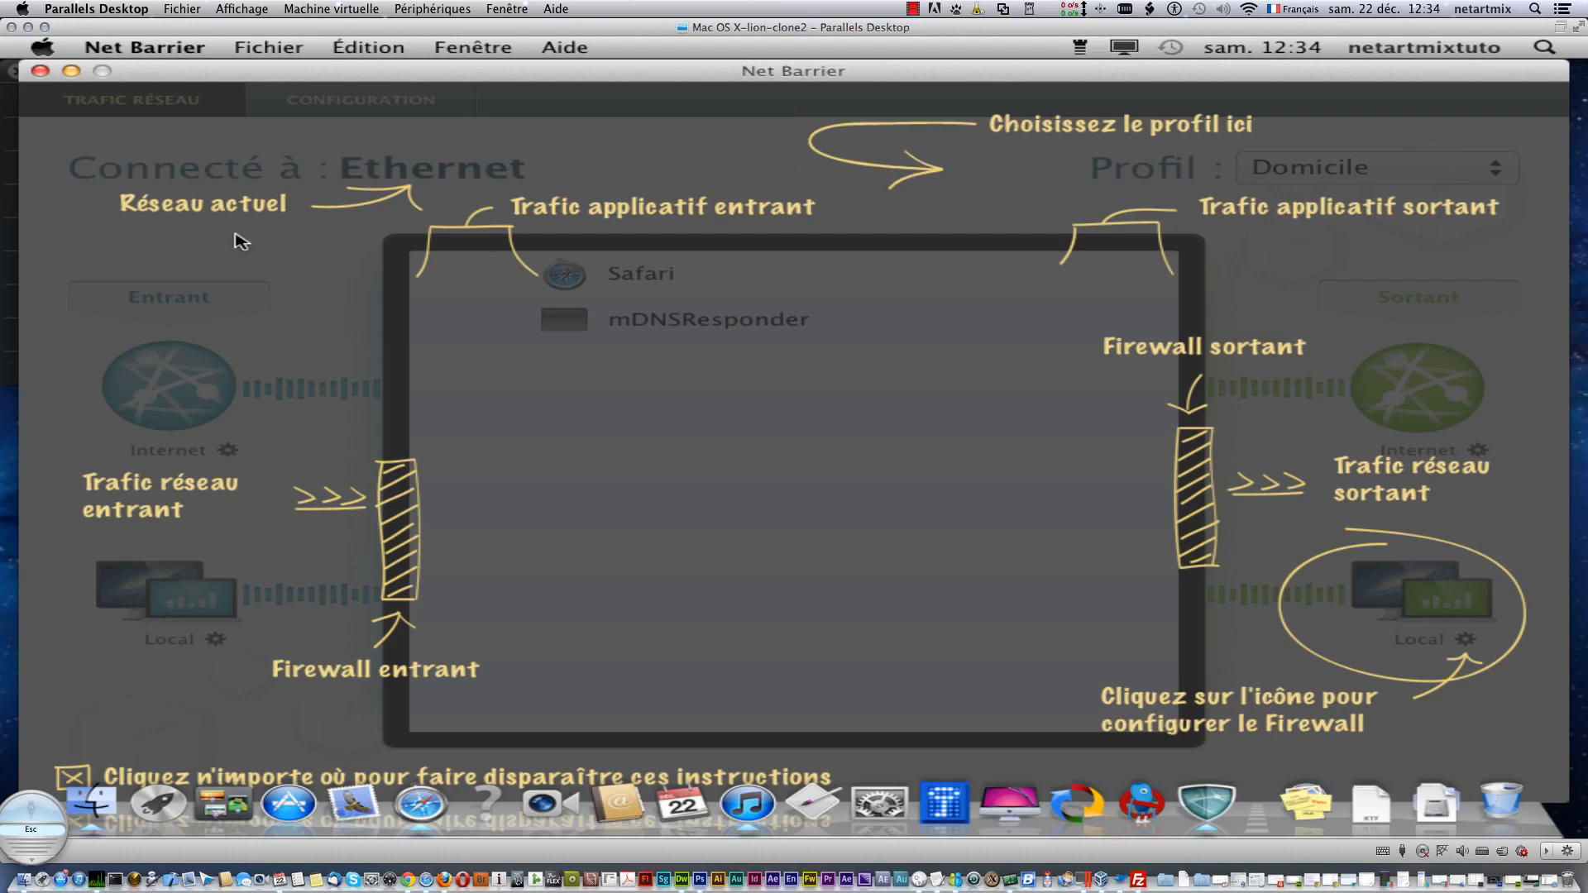
pyautogui.press('super+Tab')
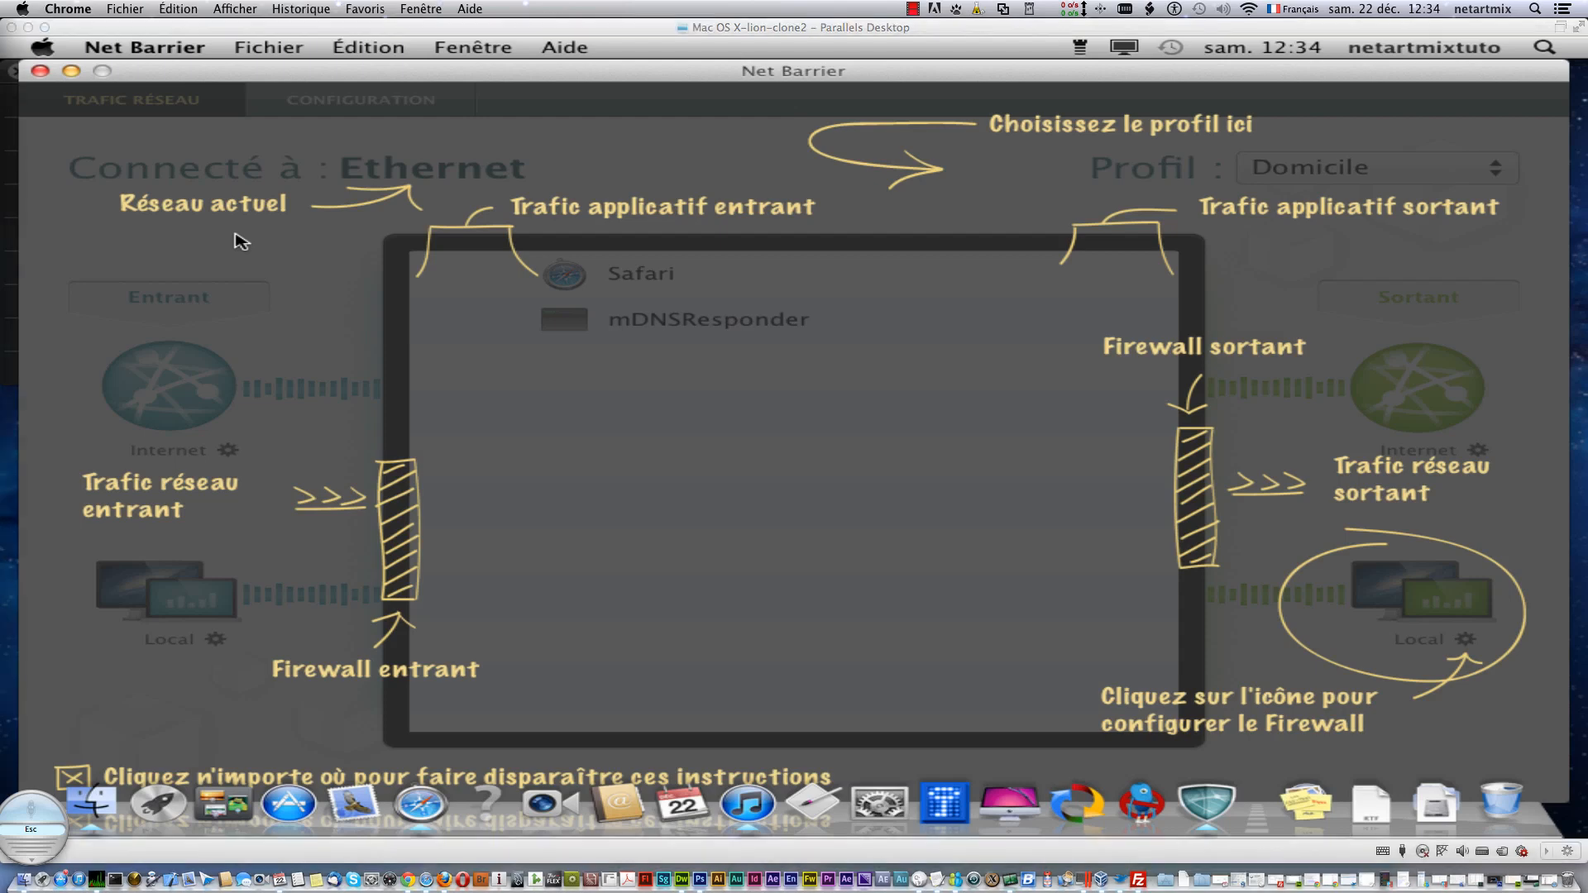
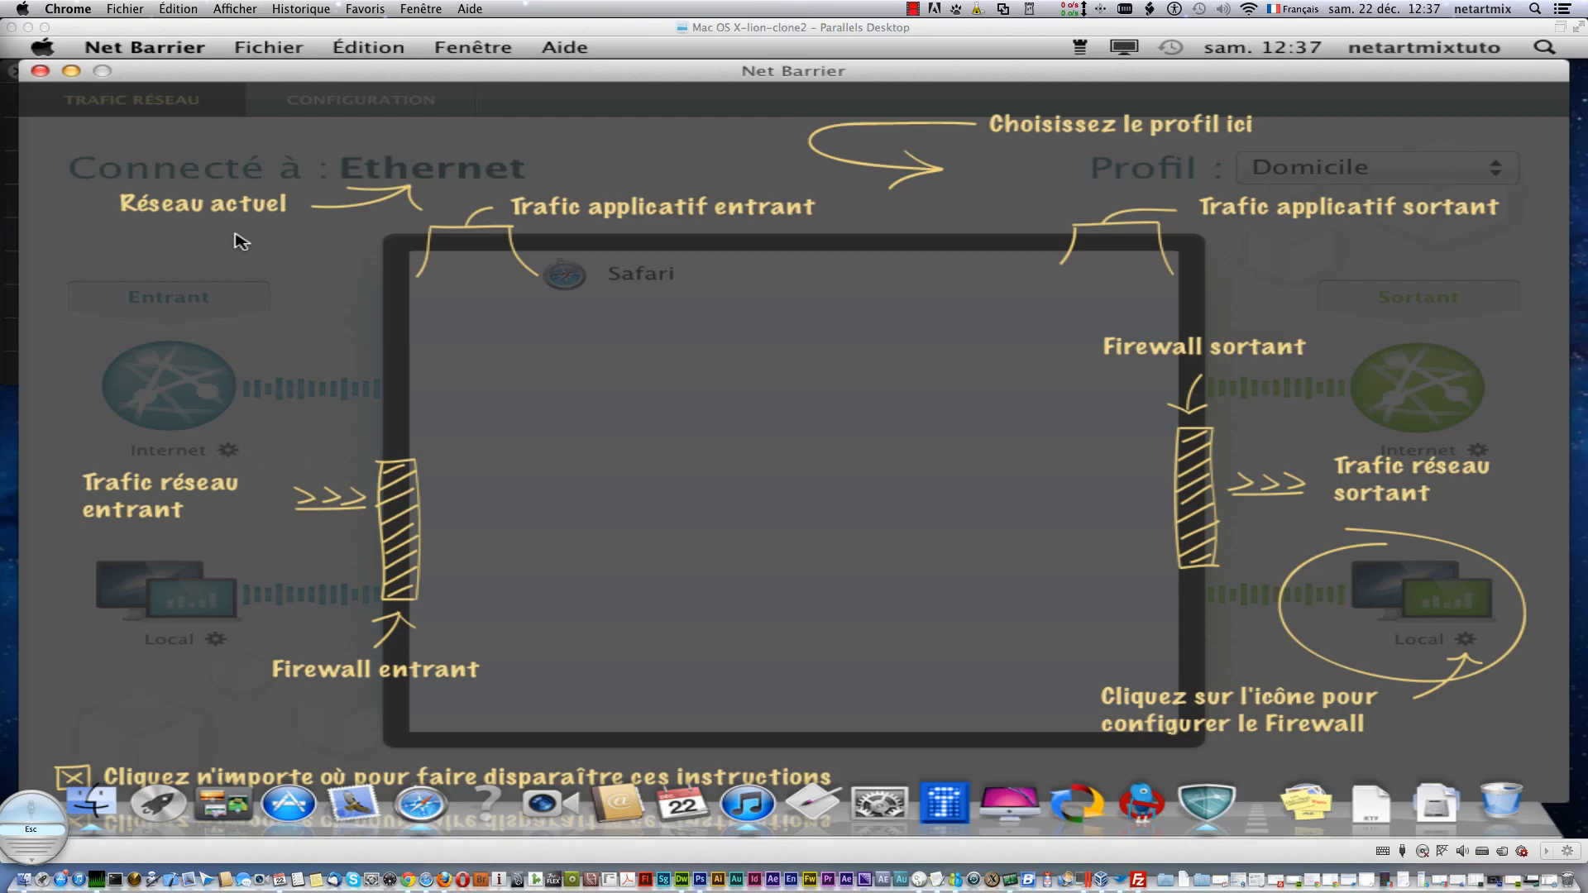
# - Dismiss the Net Barrier instructions overlay to reveal the Trafic réseau view under Domicile
pyautogui.click(319, 388)
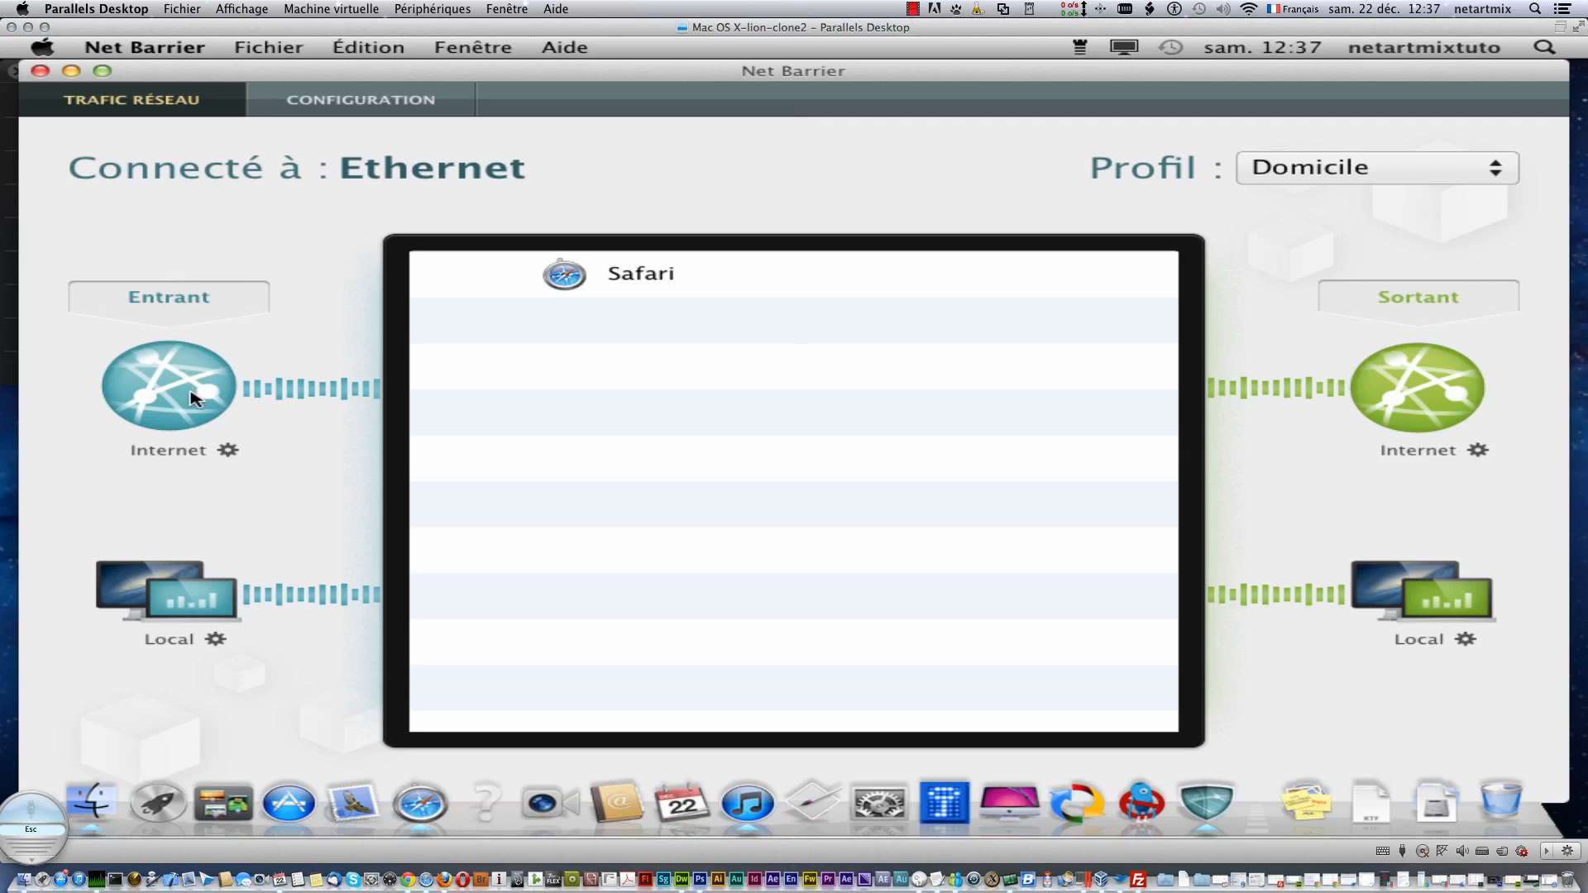
pyautogui.click(226, 451)
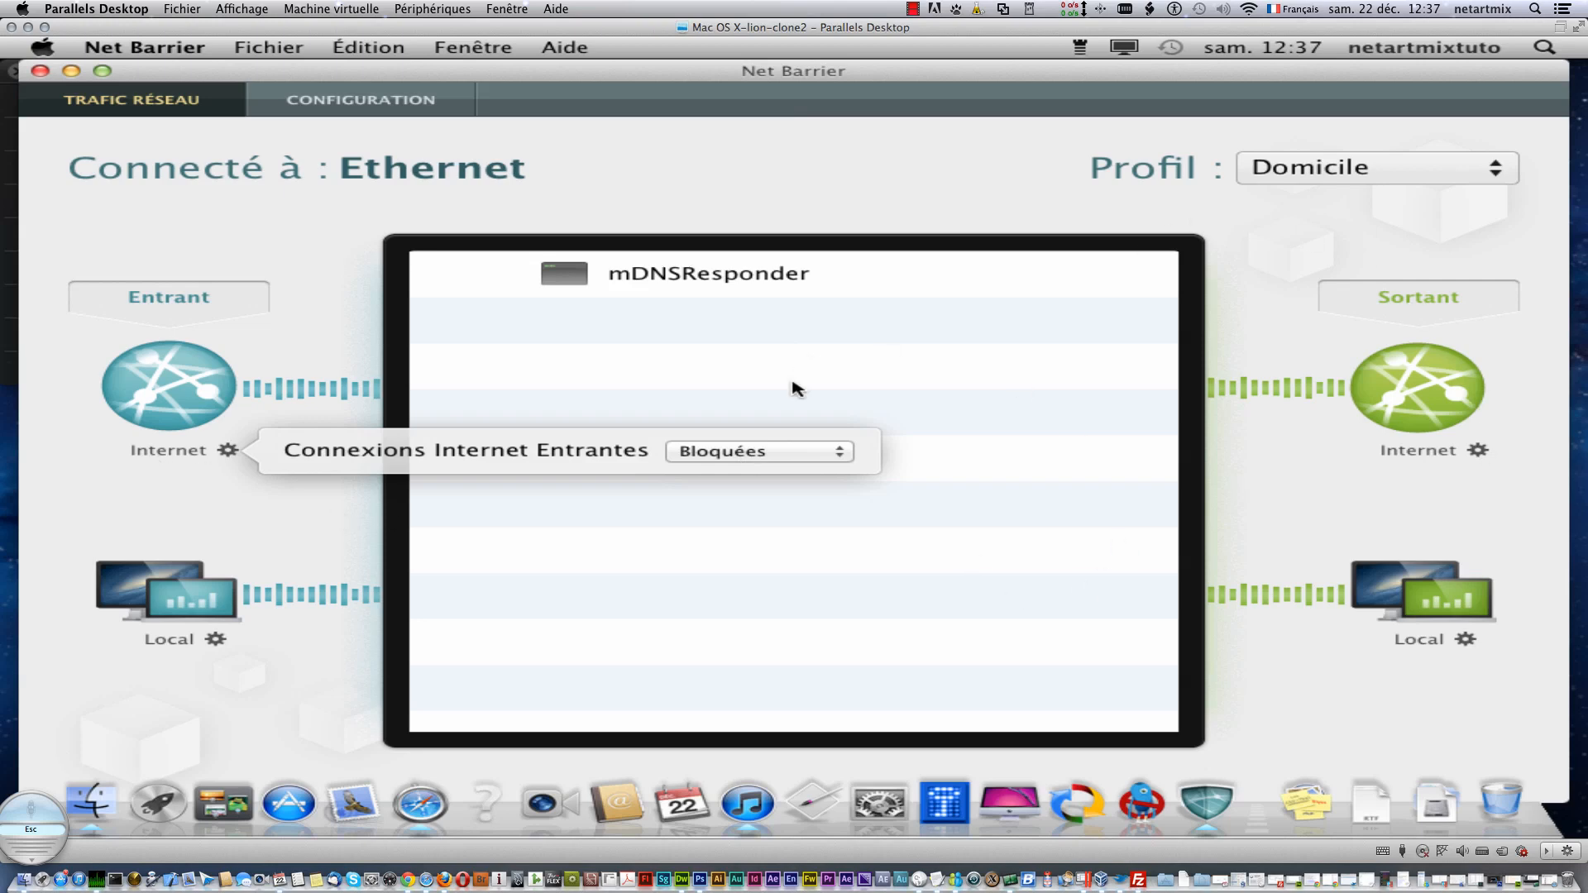
pyautogui.click(811, 451)
pyautogui.click(859, 448)
pyautogui.click(287, 596)
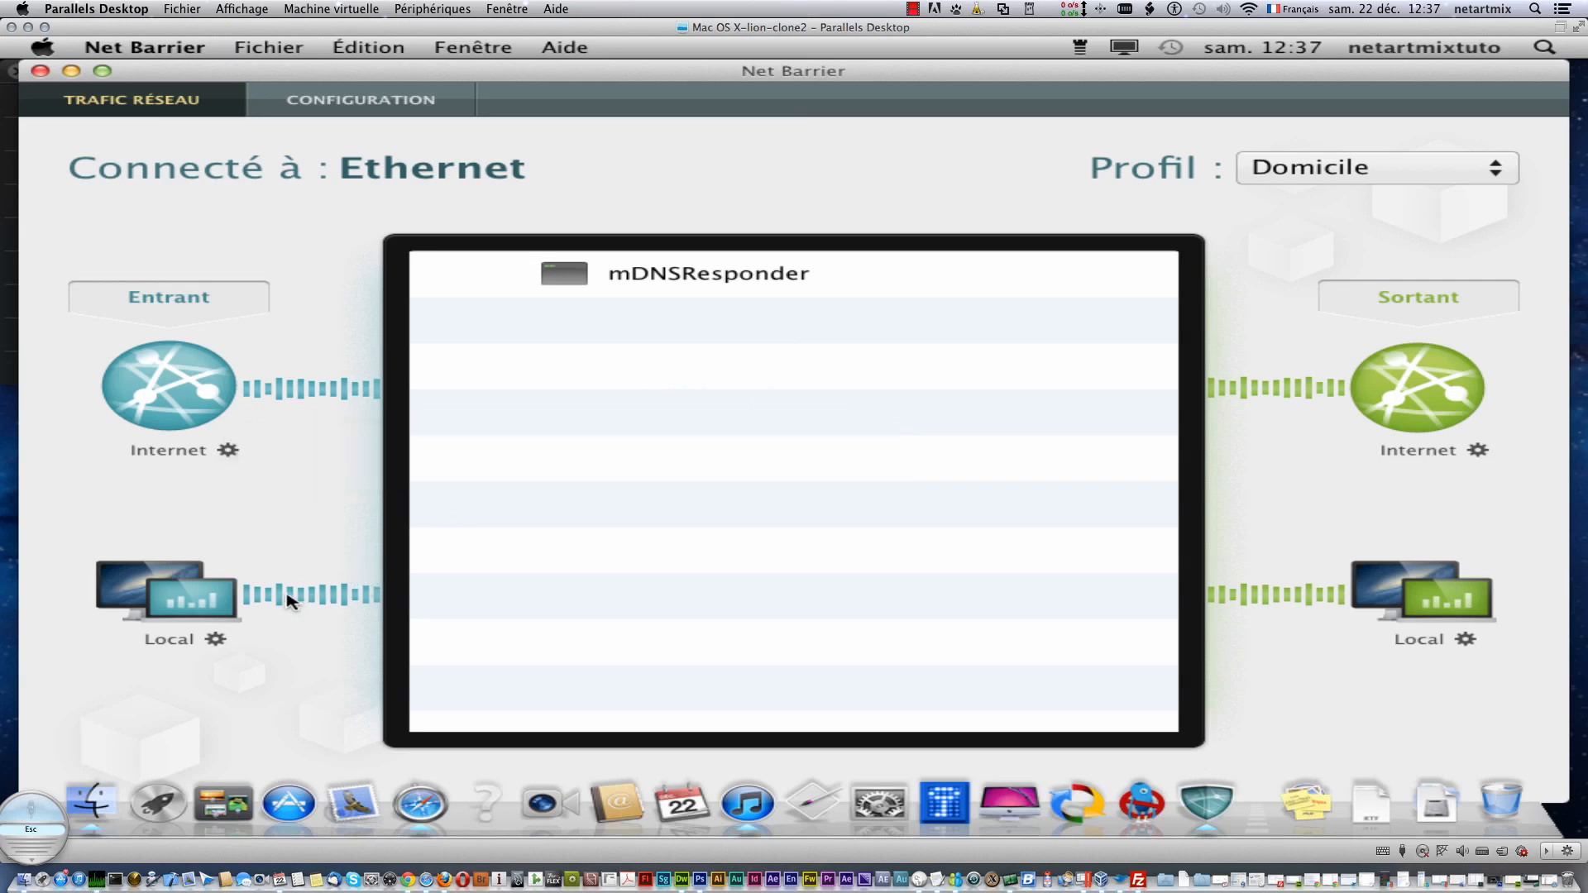
pyautogui.click(217, 639)
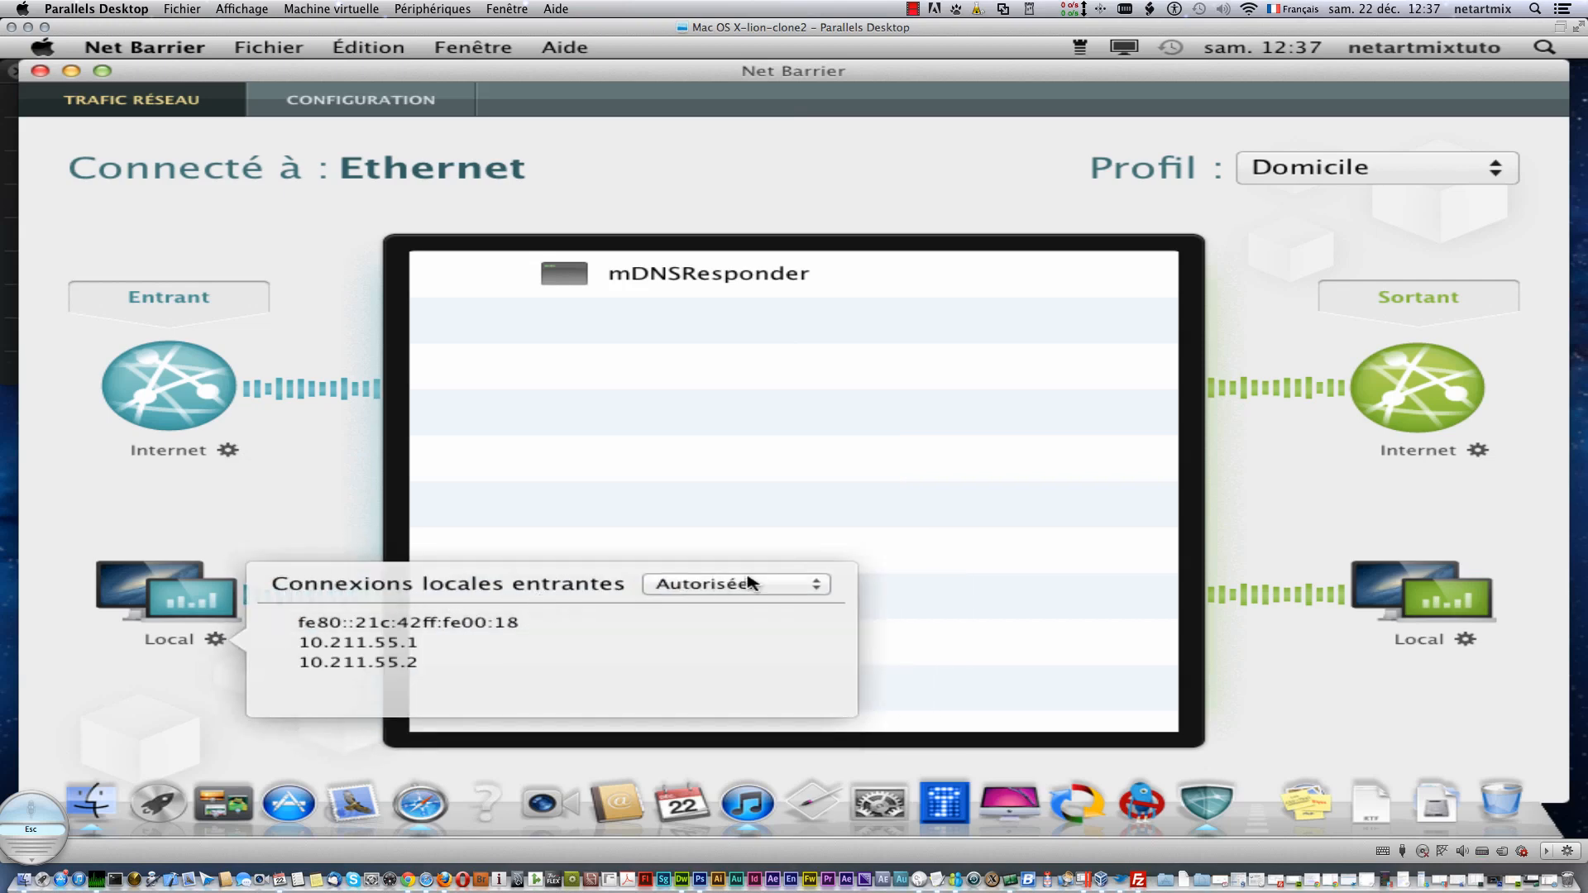
pyautogui.click(382, 474)
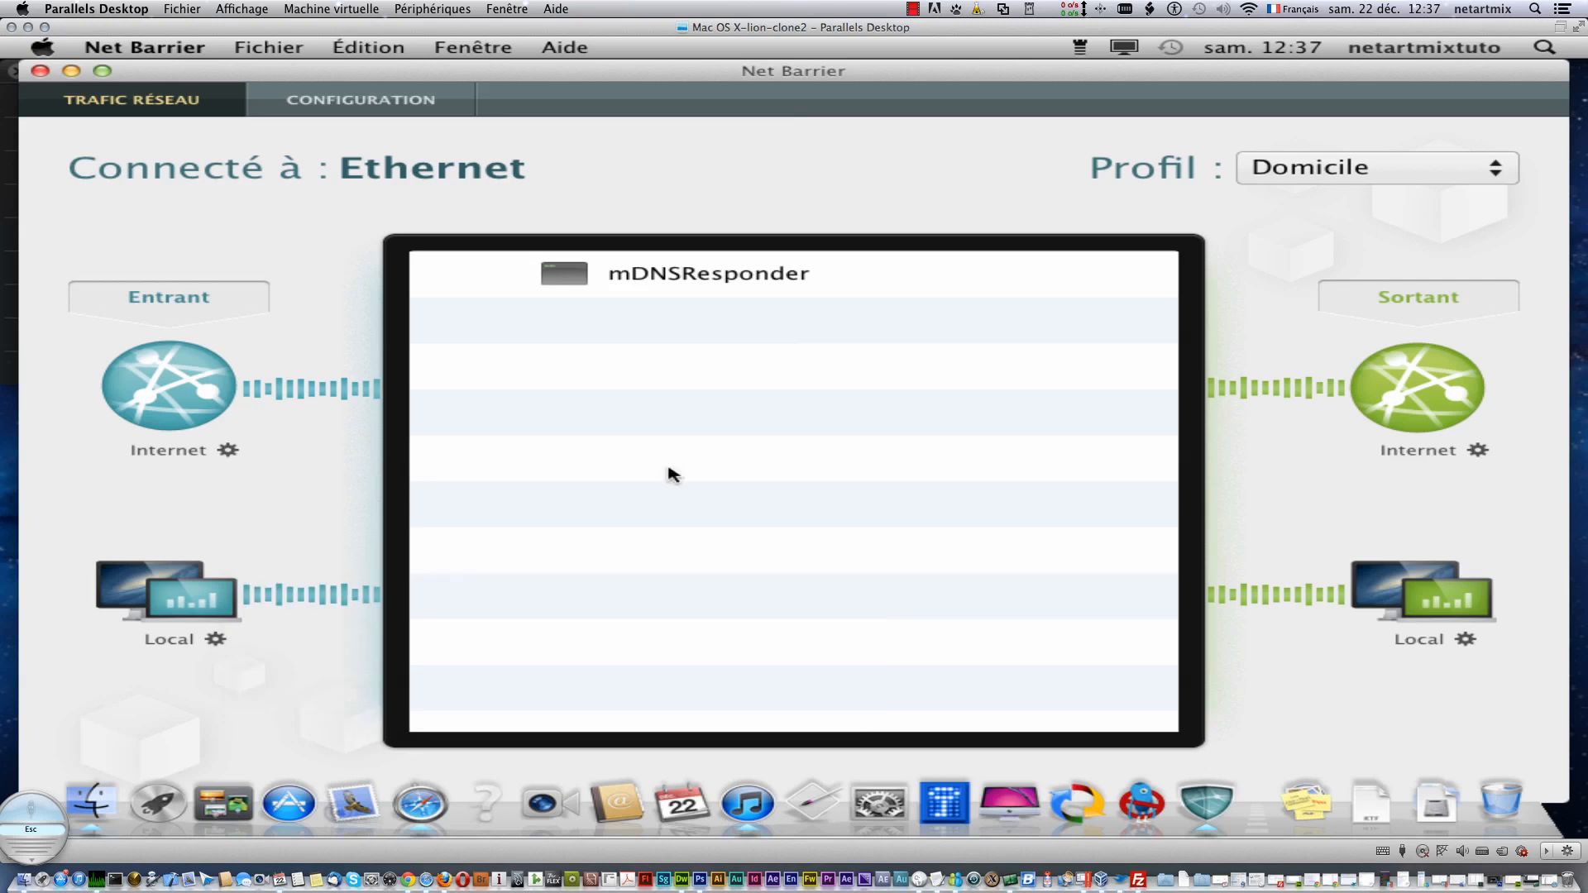
pyautogui.click(1466, 640)
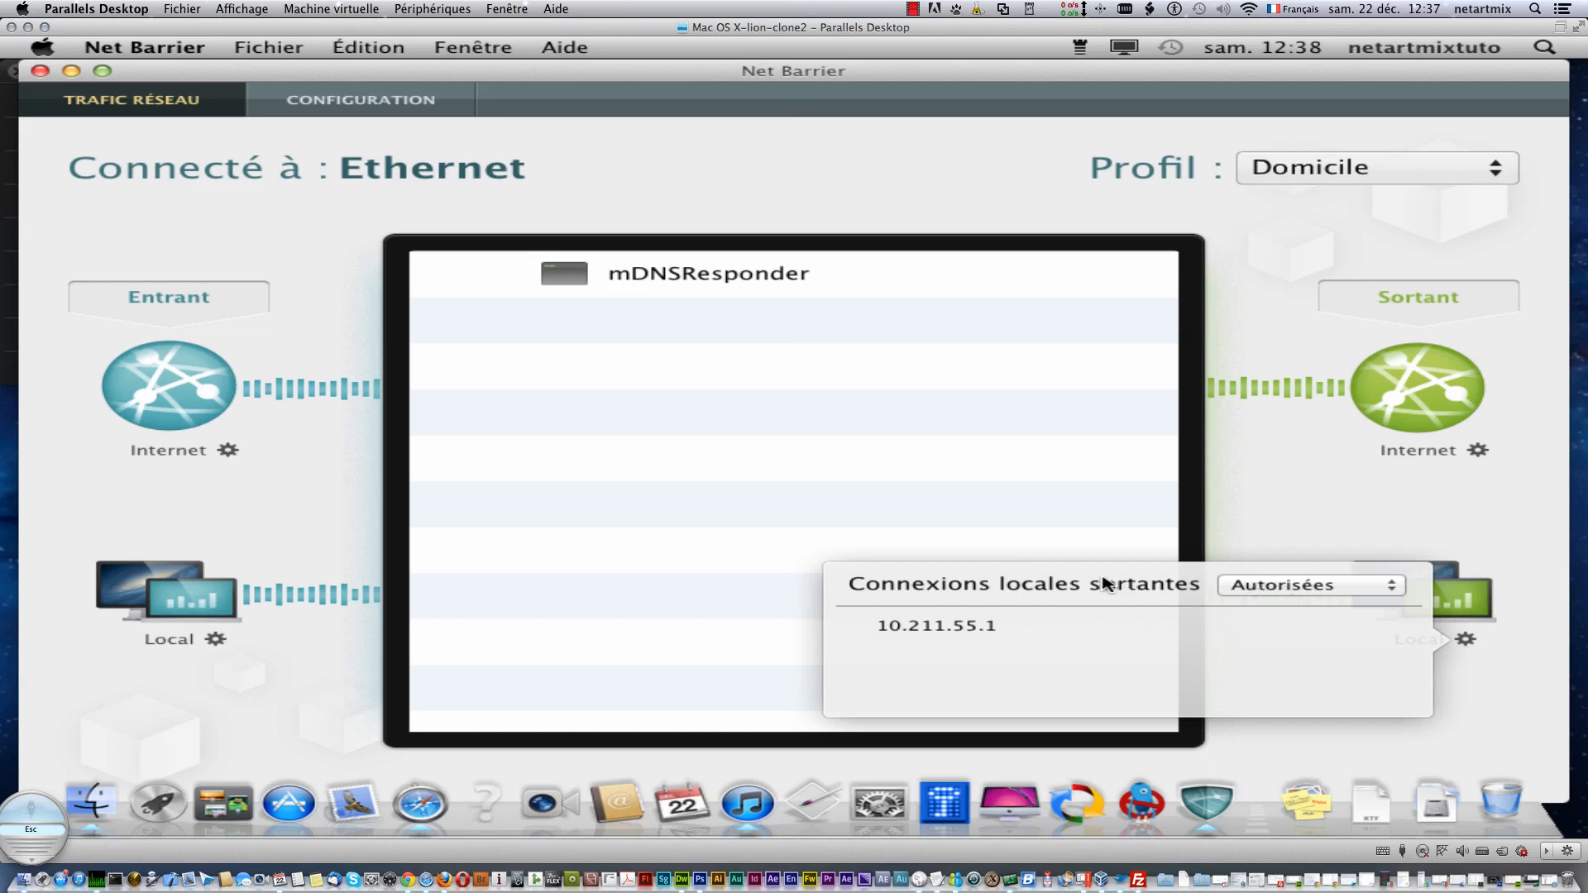
pyautogui.click(1478, 451)
pyautogui.click(1477, 452)
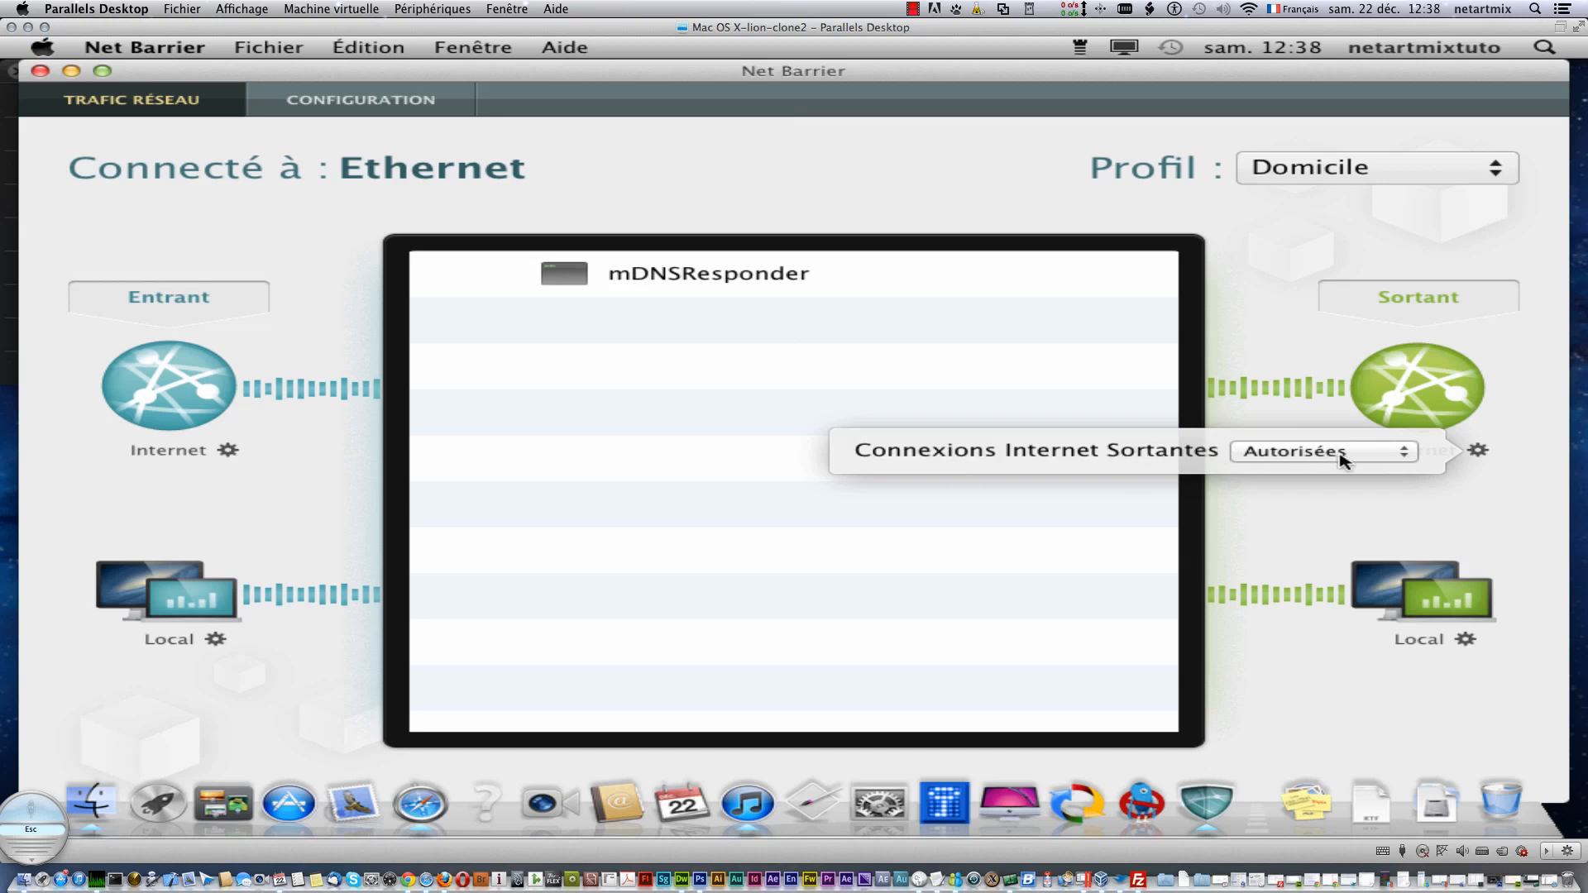
pyautogui.click(1239, 324)
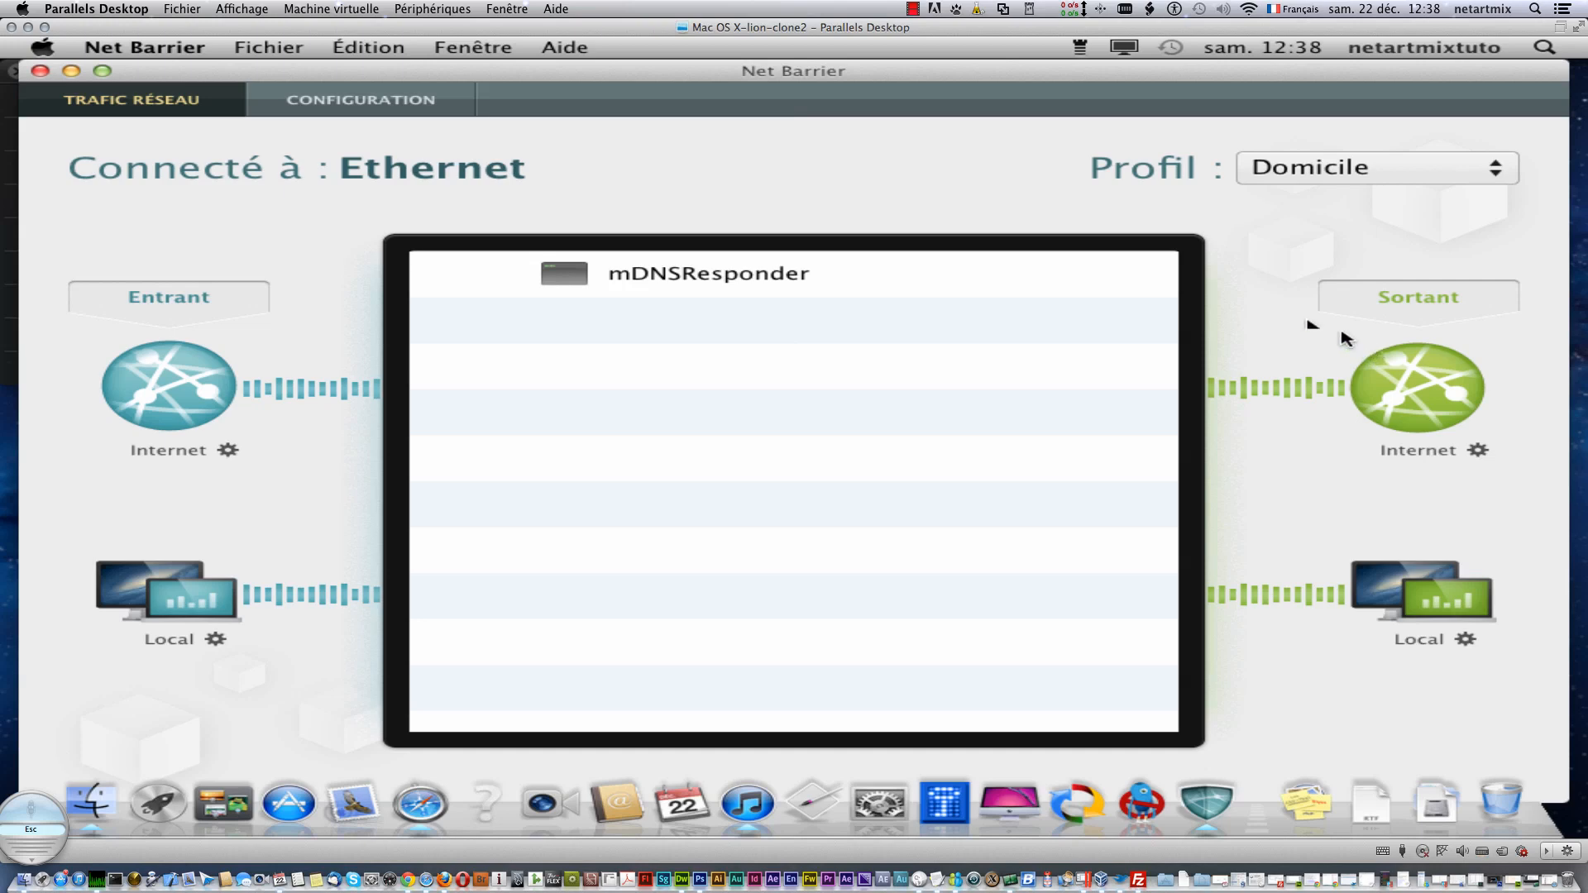
pyautogui.moveTo(694, 265)
pyautogui.click(1048, 275)
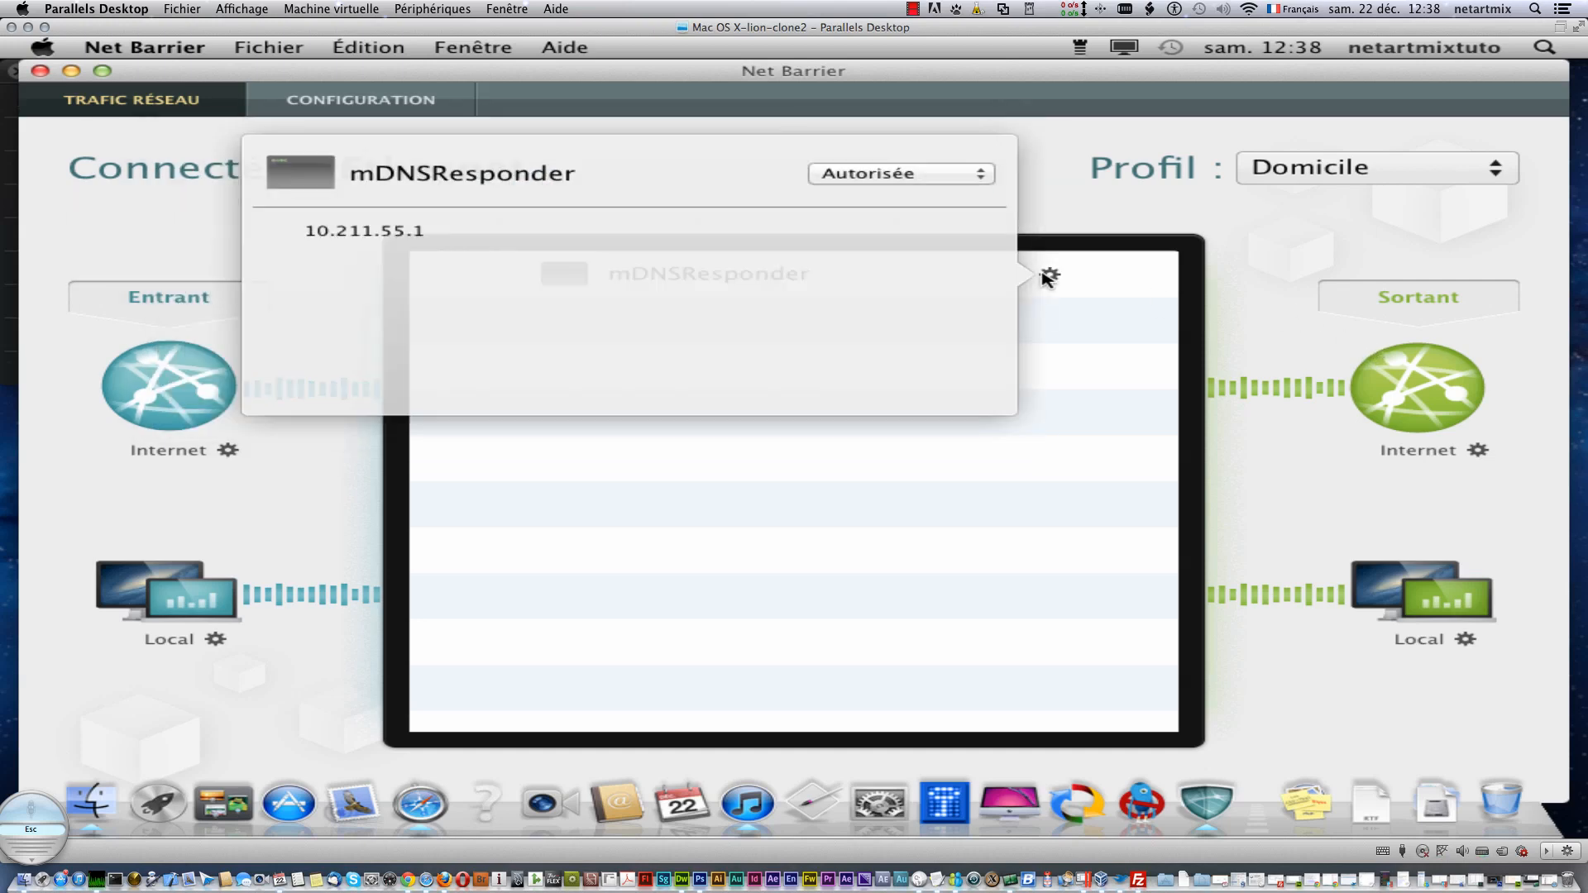
pyautogui.click(889, 180)
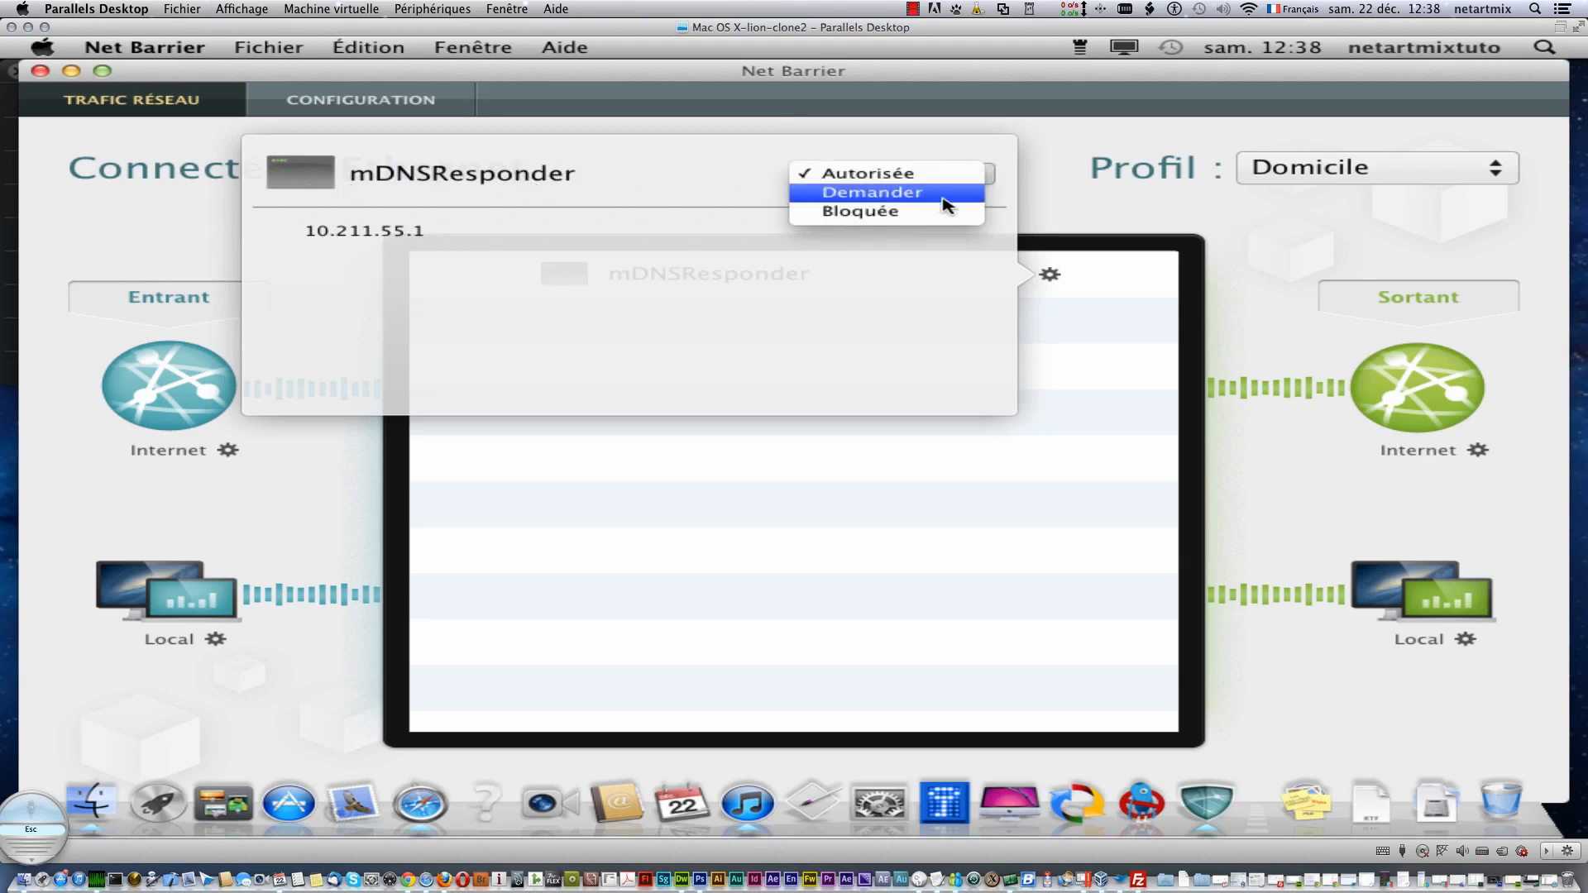
pyautogui.click(1041, 220)
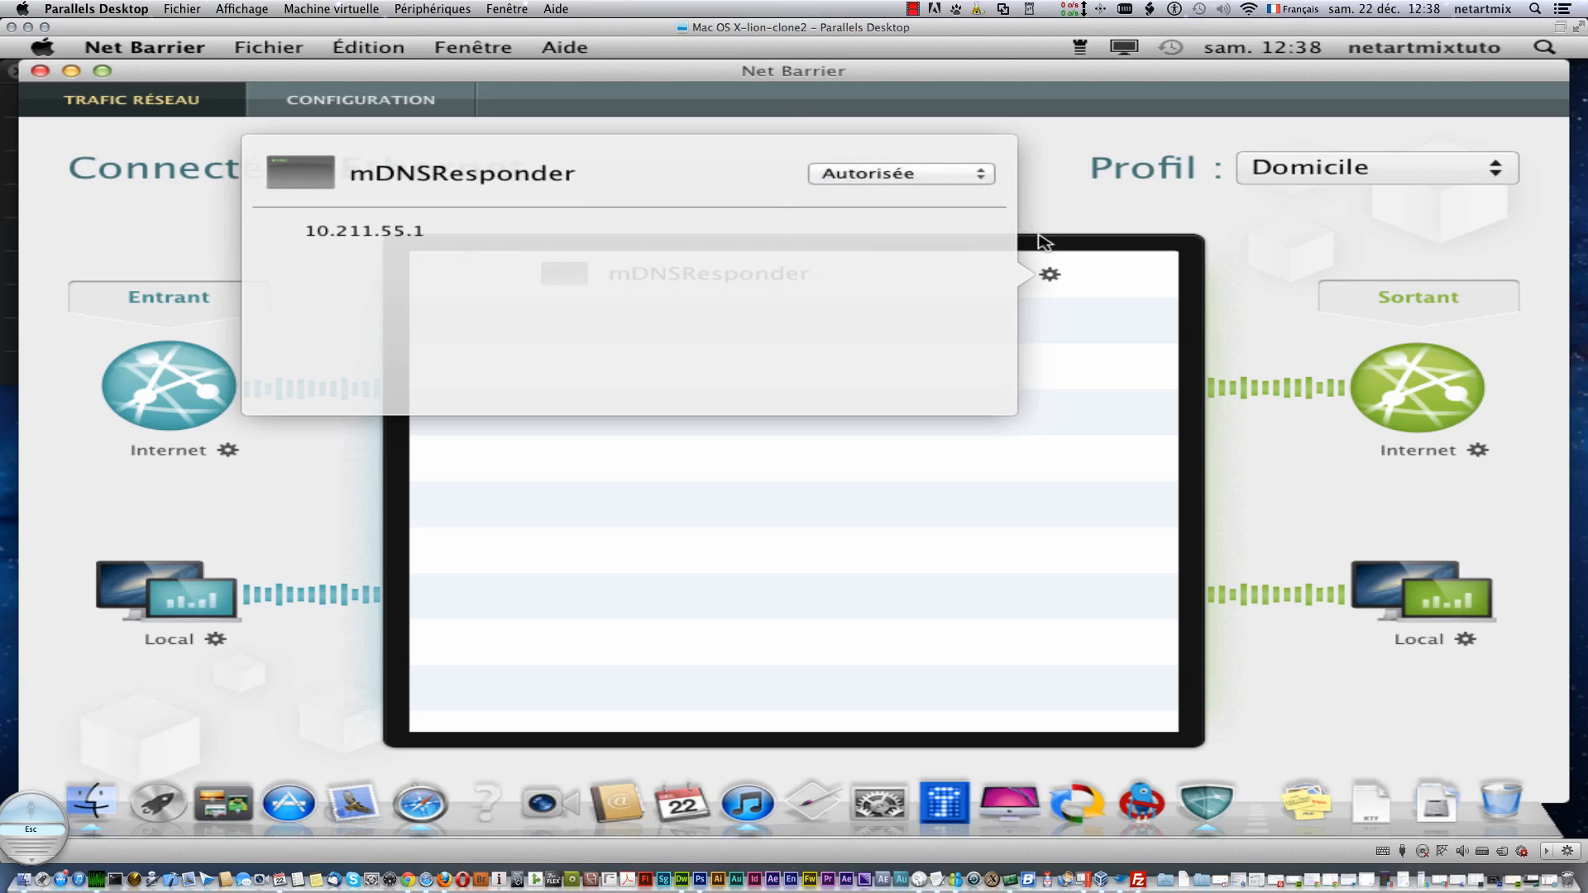
pyautogui.click(1052, 224)
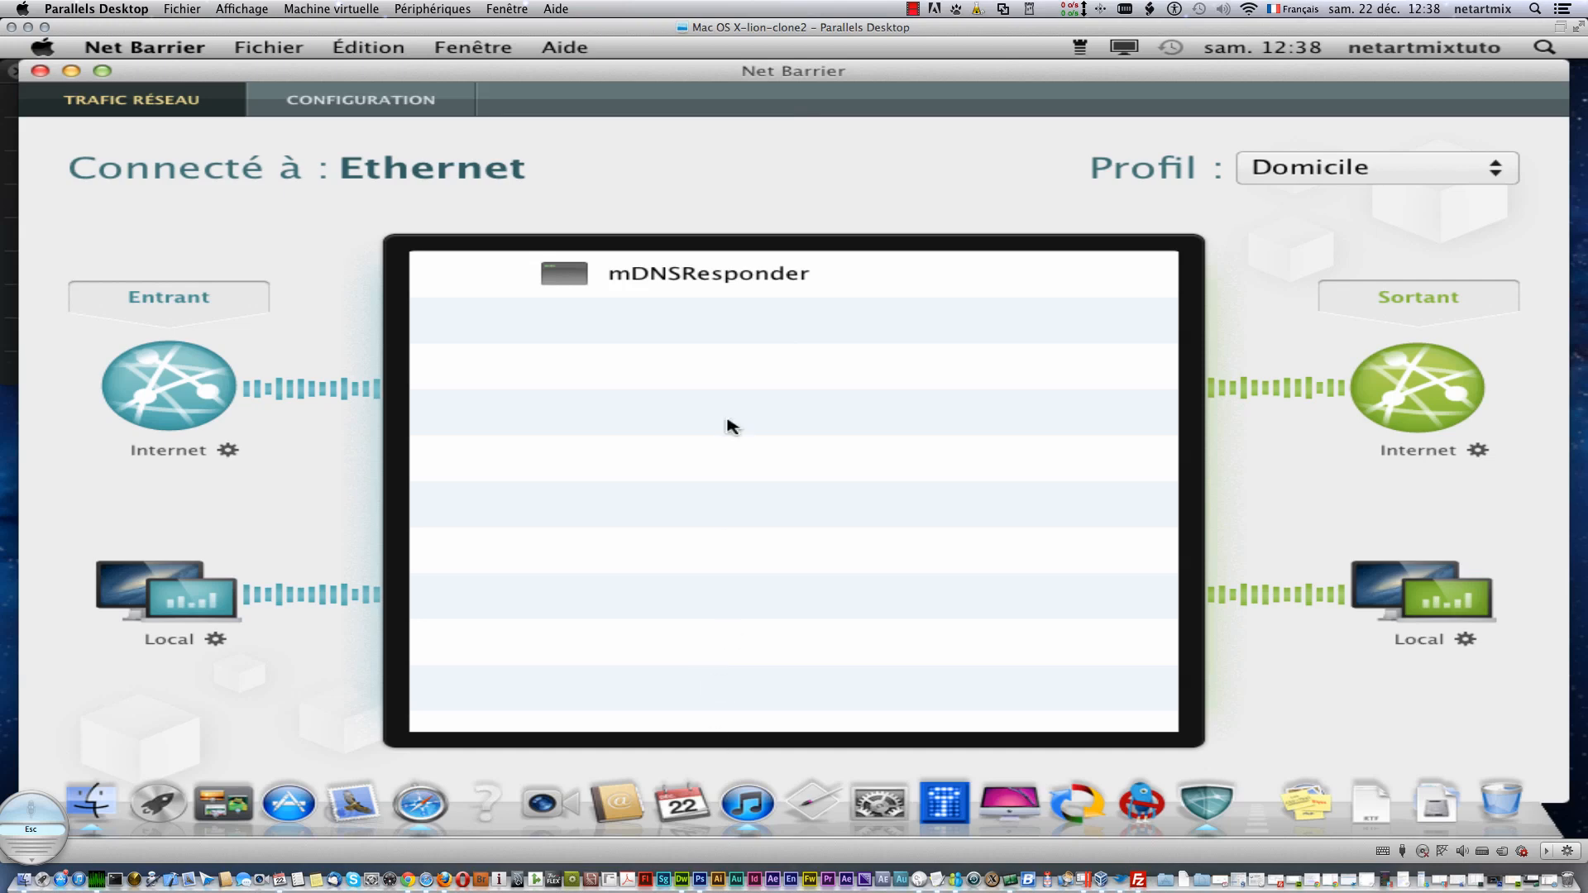
# - Launch Safari from the Dock, then shrink and reposition its Apple page window
pyautogui.click(420, 805)
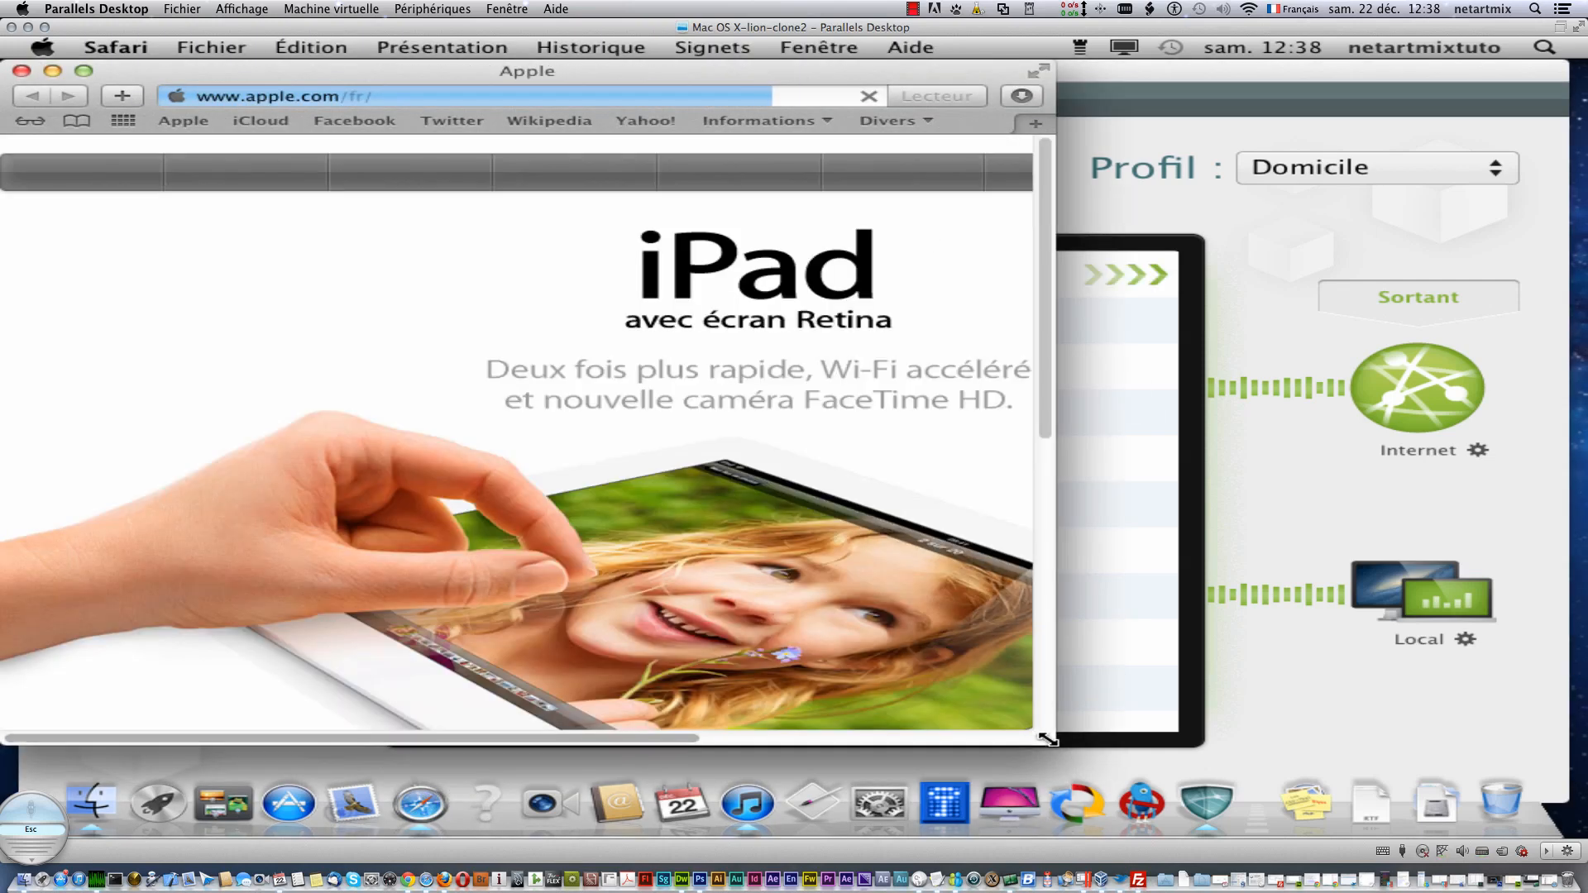
pyautogui.moveTo(1044, 738); pyautogui.dragTo(607, 723)
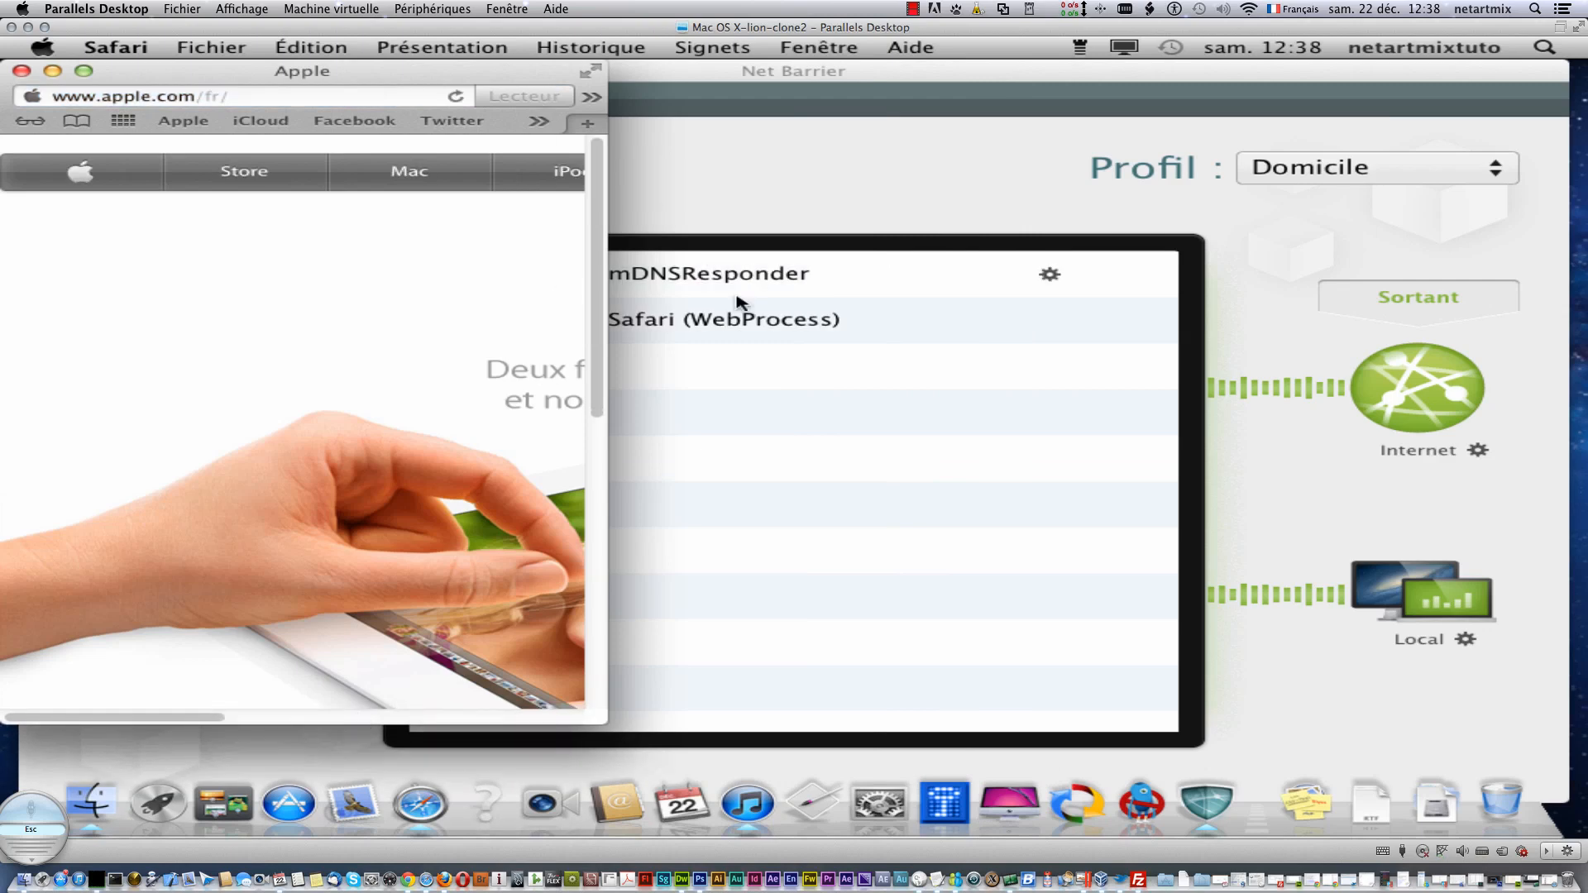
pyautogui.moveTo(502, 78); pyautogui.dragTo(609, 367)
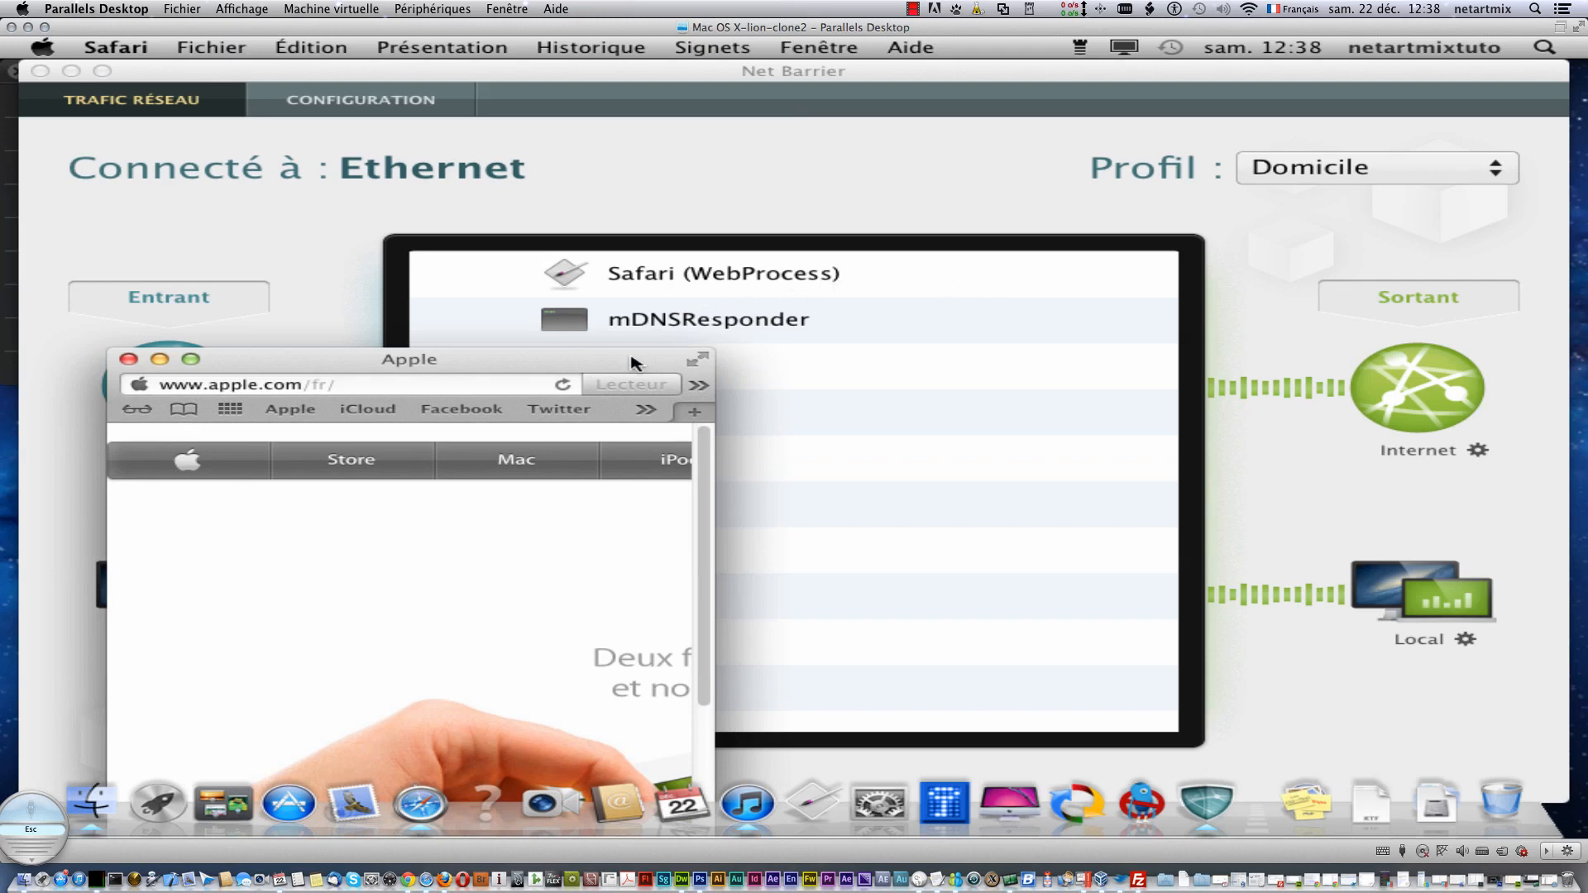
pyautogui.moveTo(631, 362); pyautogui.dragTo(1479, 110)
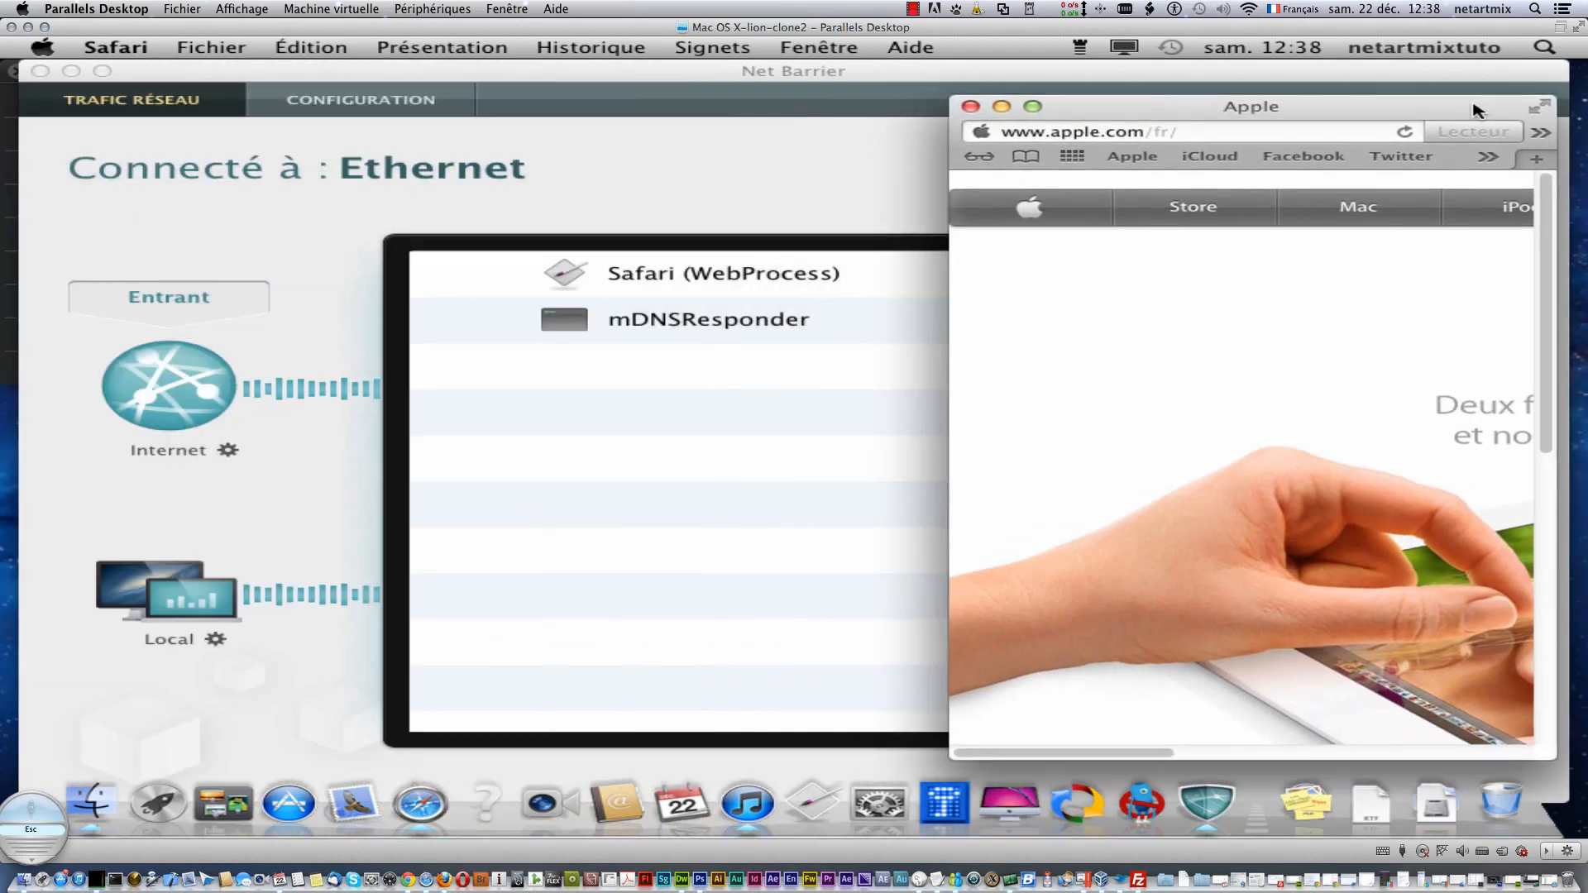
# - Close the Apple page window and quit Safari with Quitter from its Dock menu
pyautogui.click(971, 106)
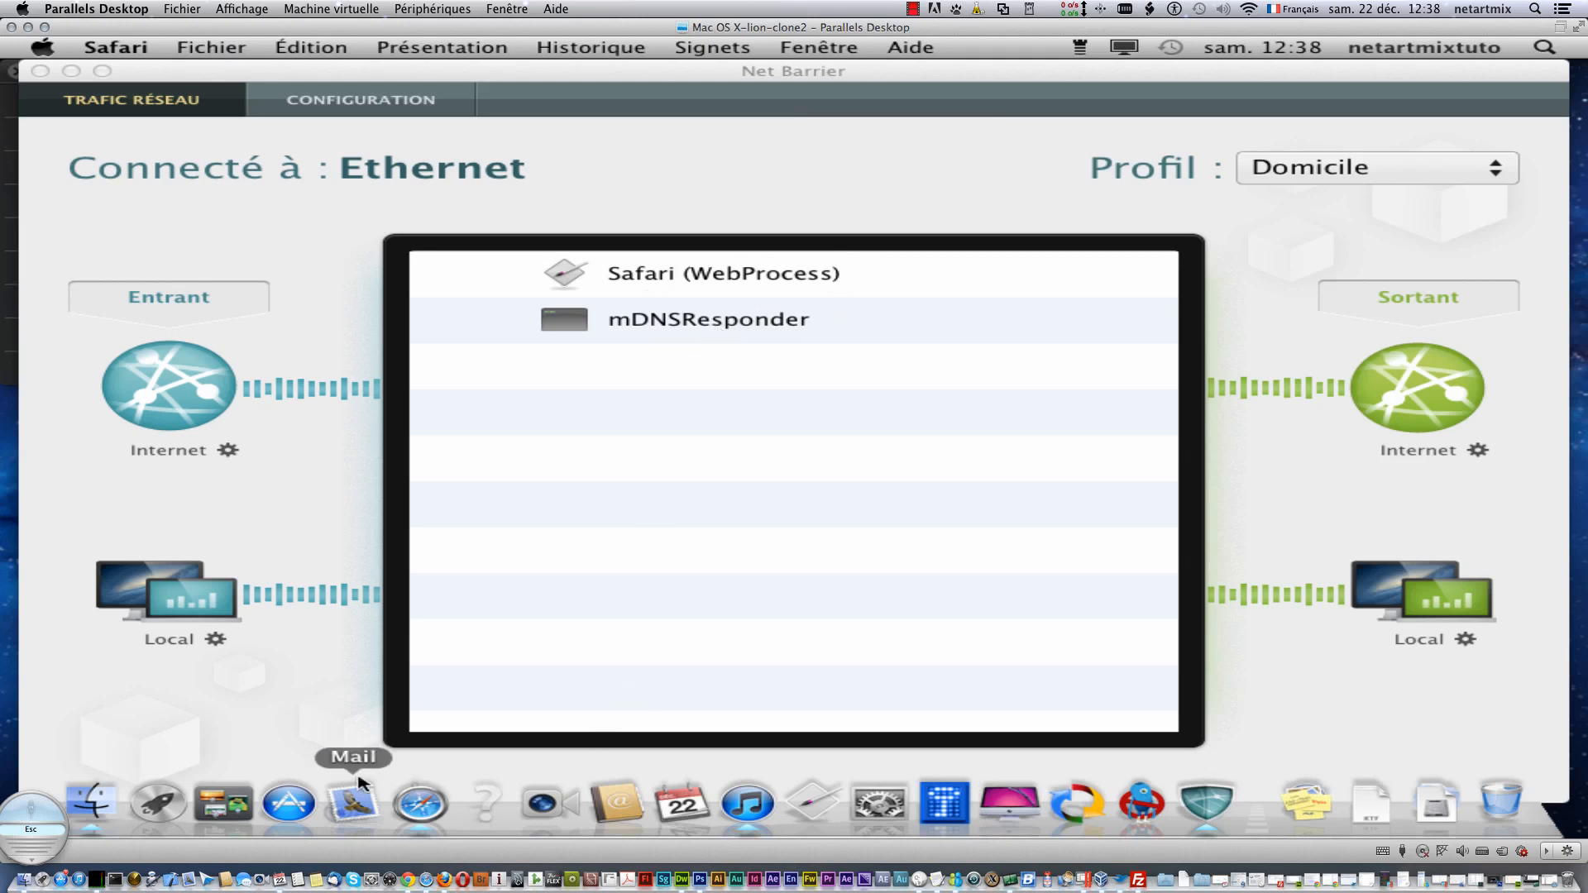
pyautogui.rightClick(416, 803)
pyautogui.click(419, 747)
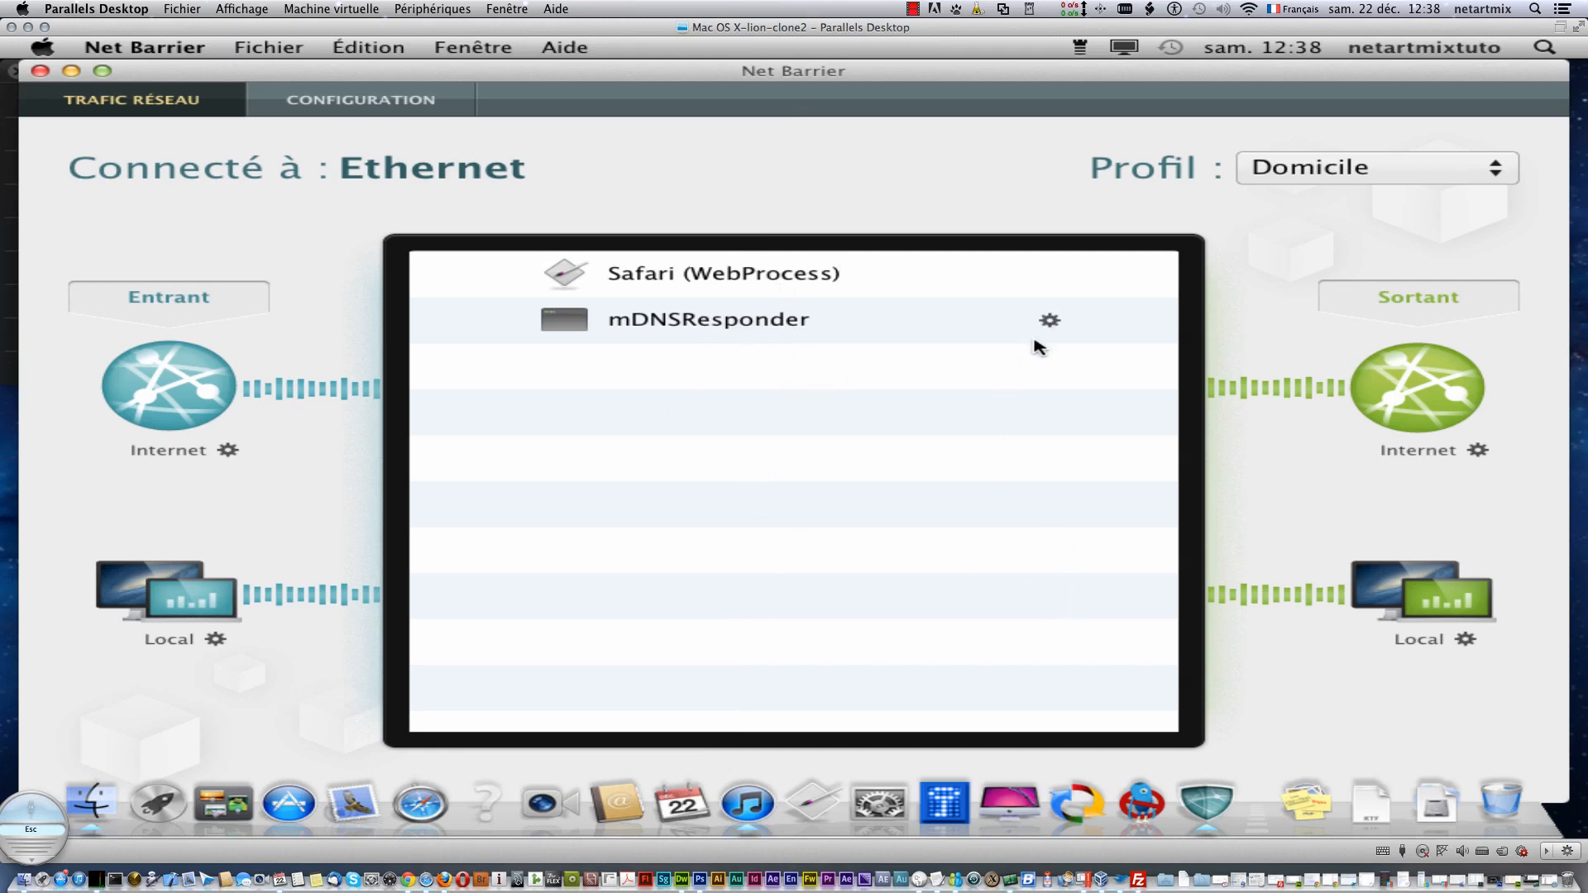
# - Switch the Profil popup to Travail, then to Public
pyautogui.click(1347, 176)
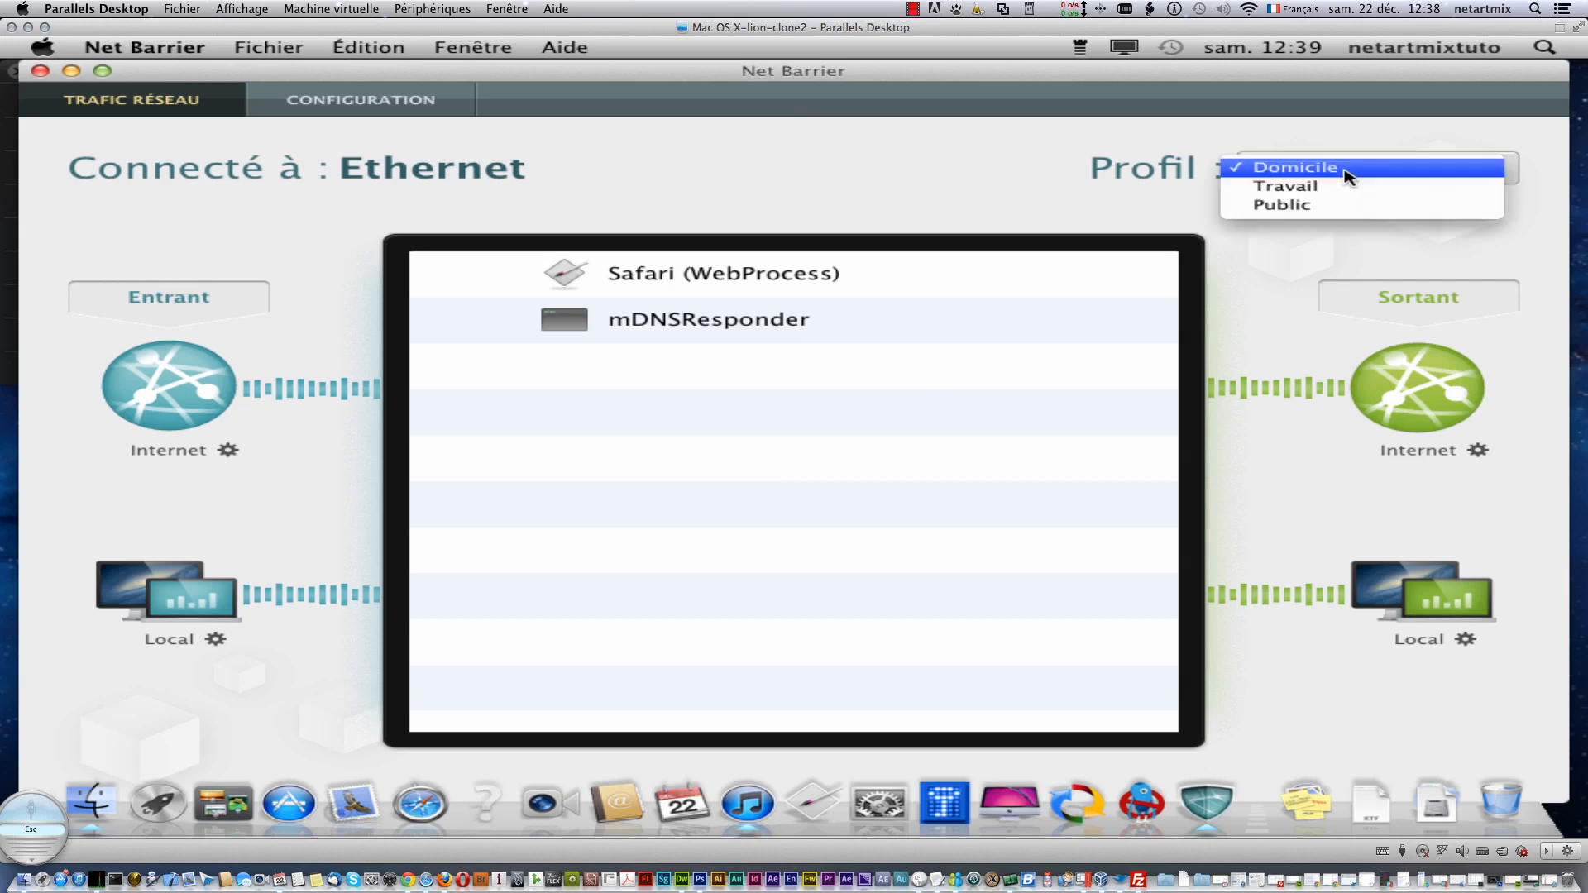
pyautogui.click(1347, 189)
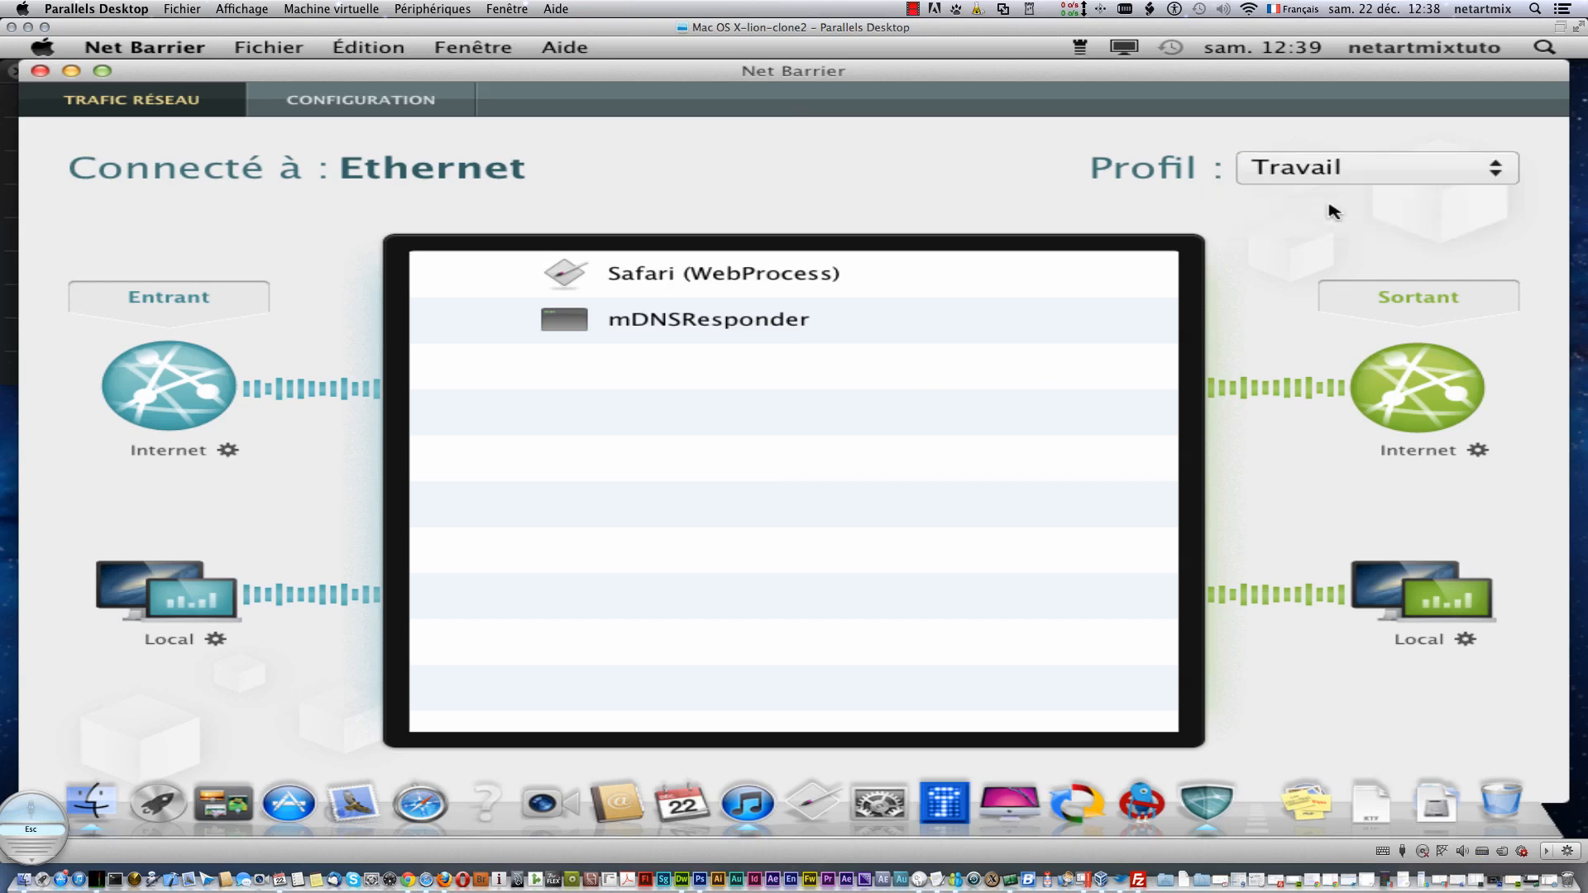
pyautogui.click(1300, 177)
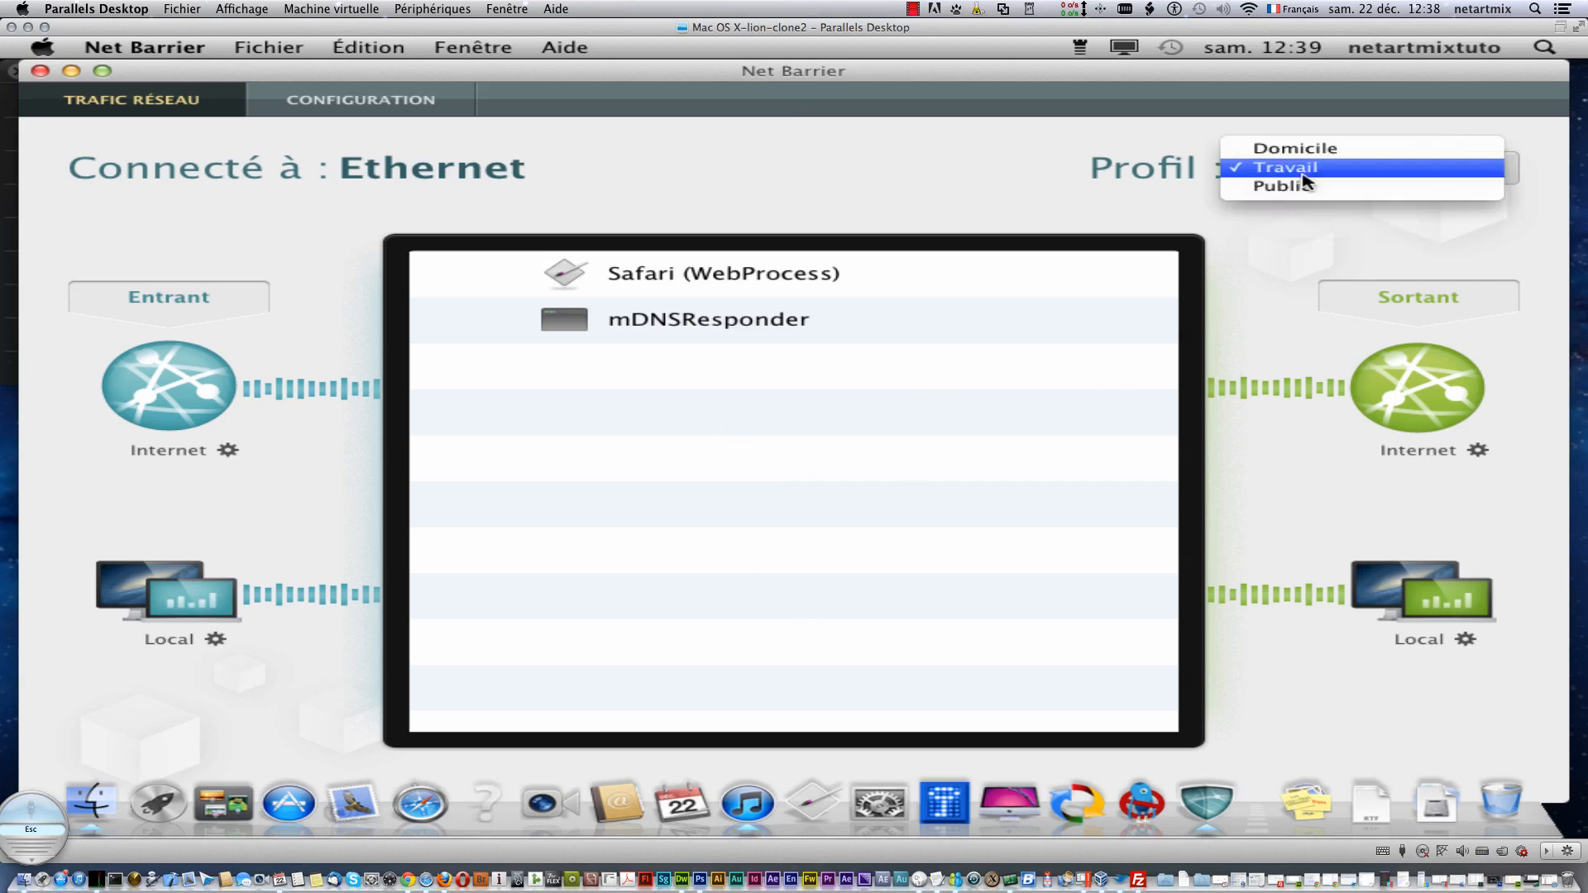
pyautogui.click(1301, 192)
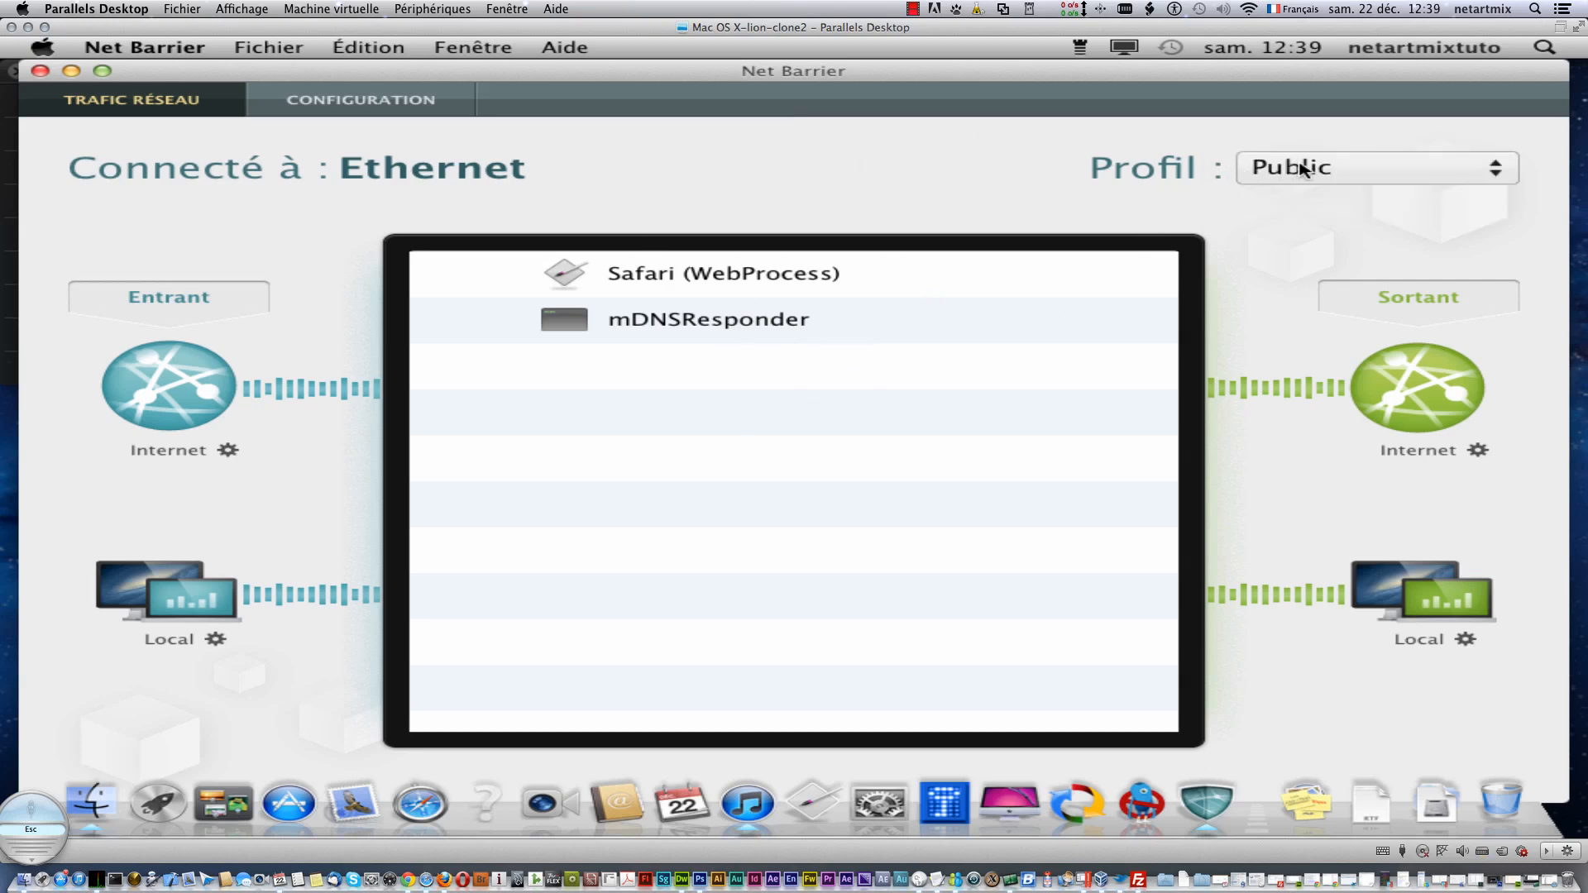
# - Compare the Domicile and Travail rules under CONFIGURATION, then return to TRAFIC RÉSEAU
pyautogui.click(300, 108)
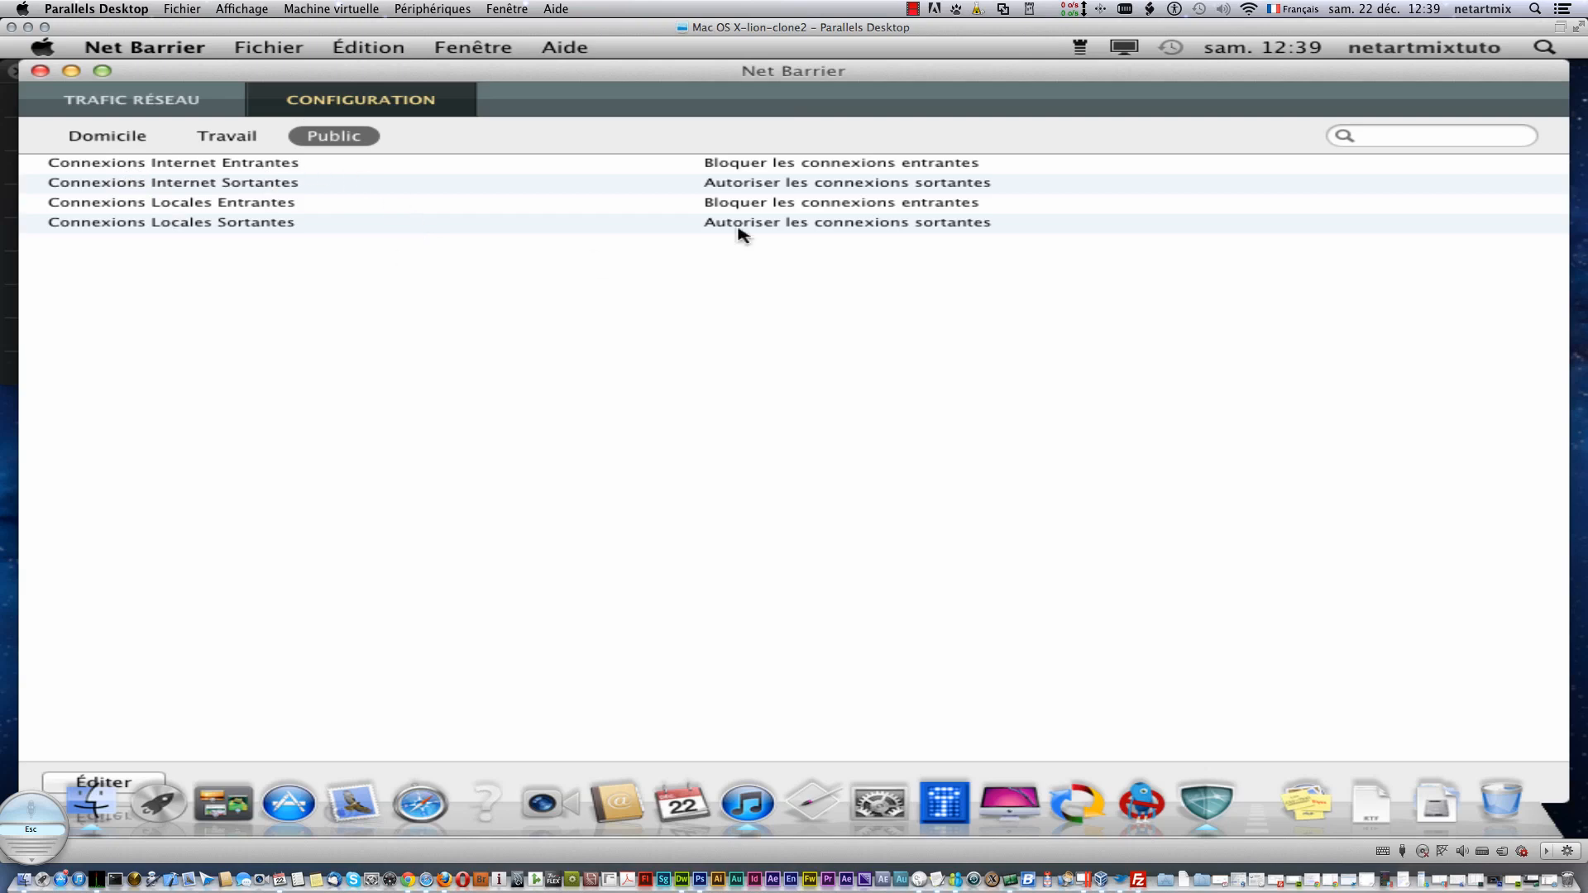
pyautogui.click(128, 146)
pyautogui.click(234, 145)
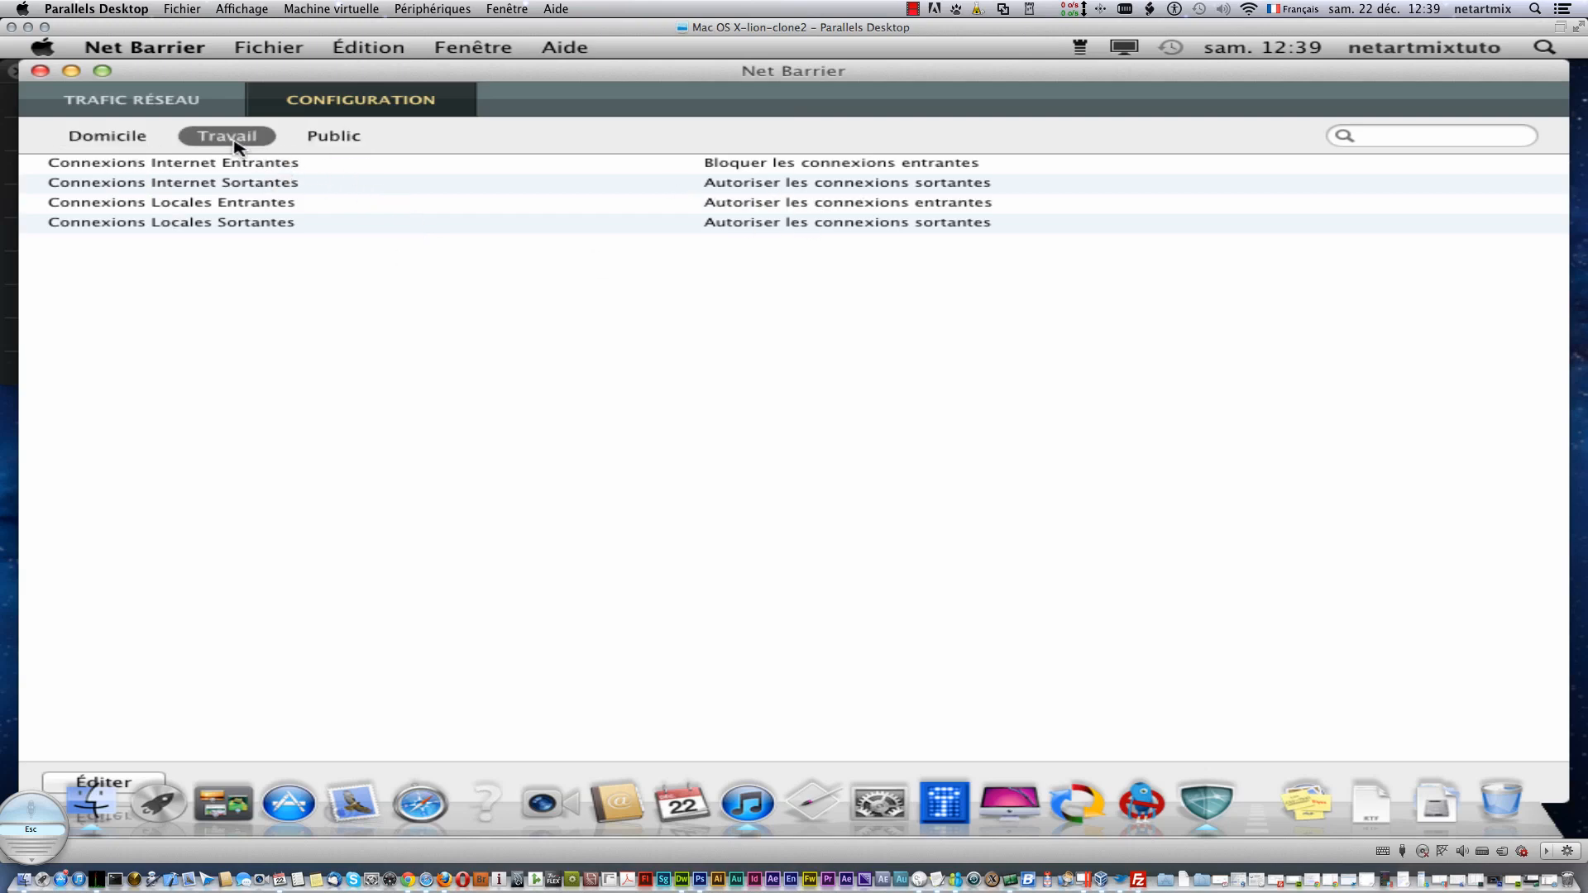
pyautogui.click(199, 105)
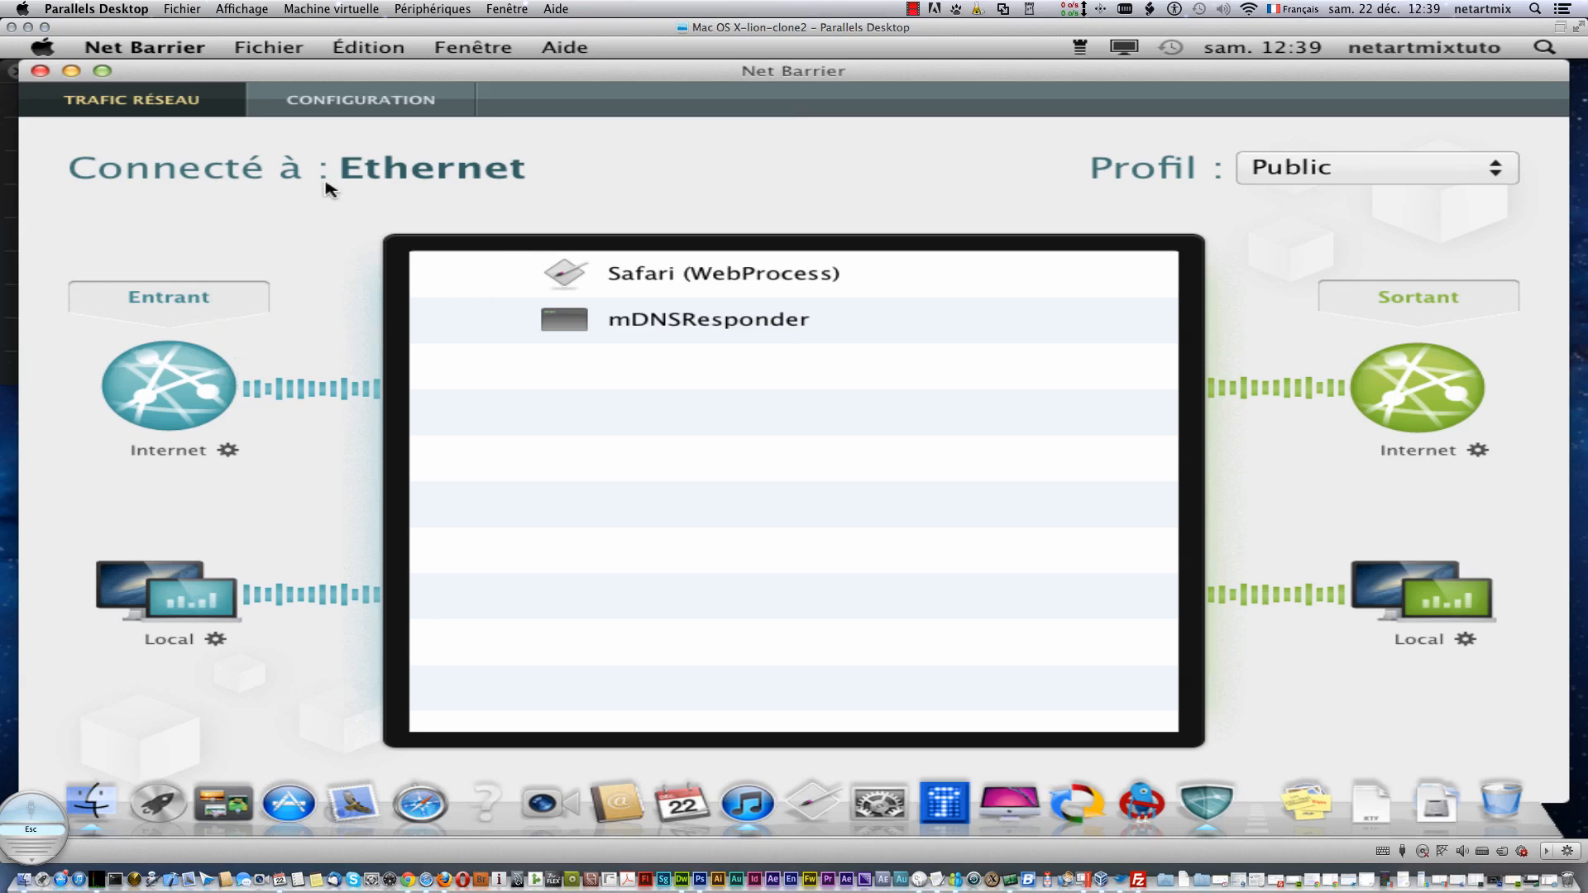
pyautogui.click(169, 50)
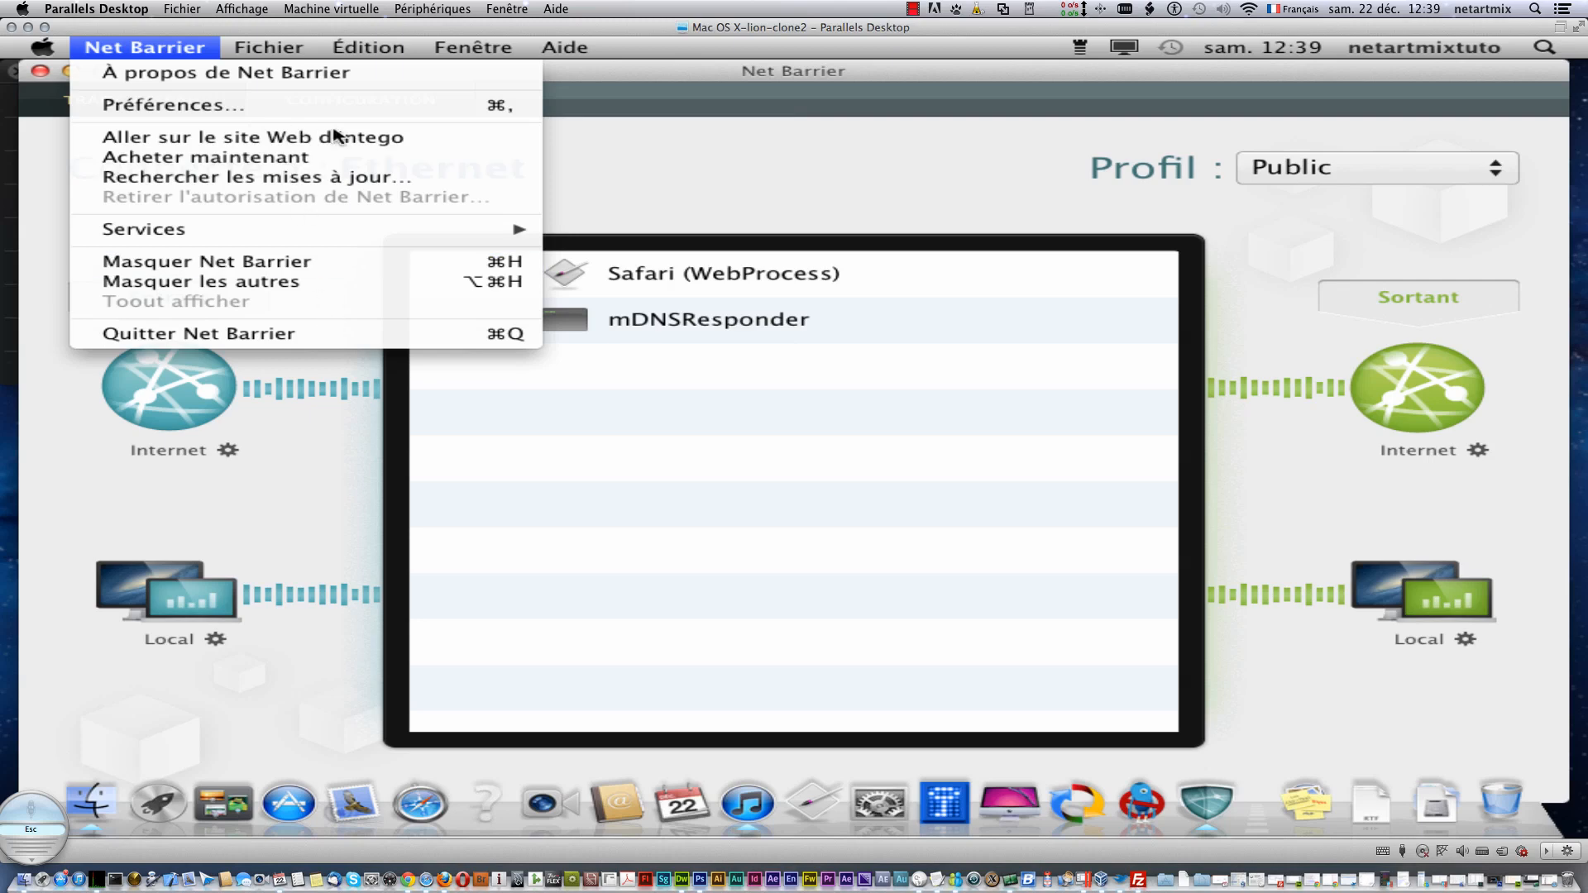
# - In Preferences > Avancé, toggle the admin-password requirement on and off, authenticating with the admin password
pyautogui.click(647, 156)
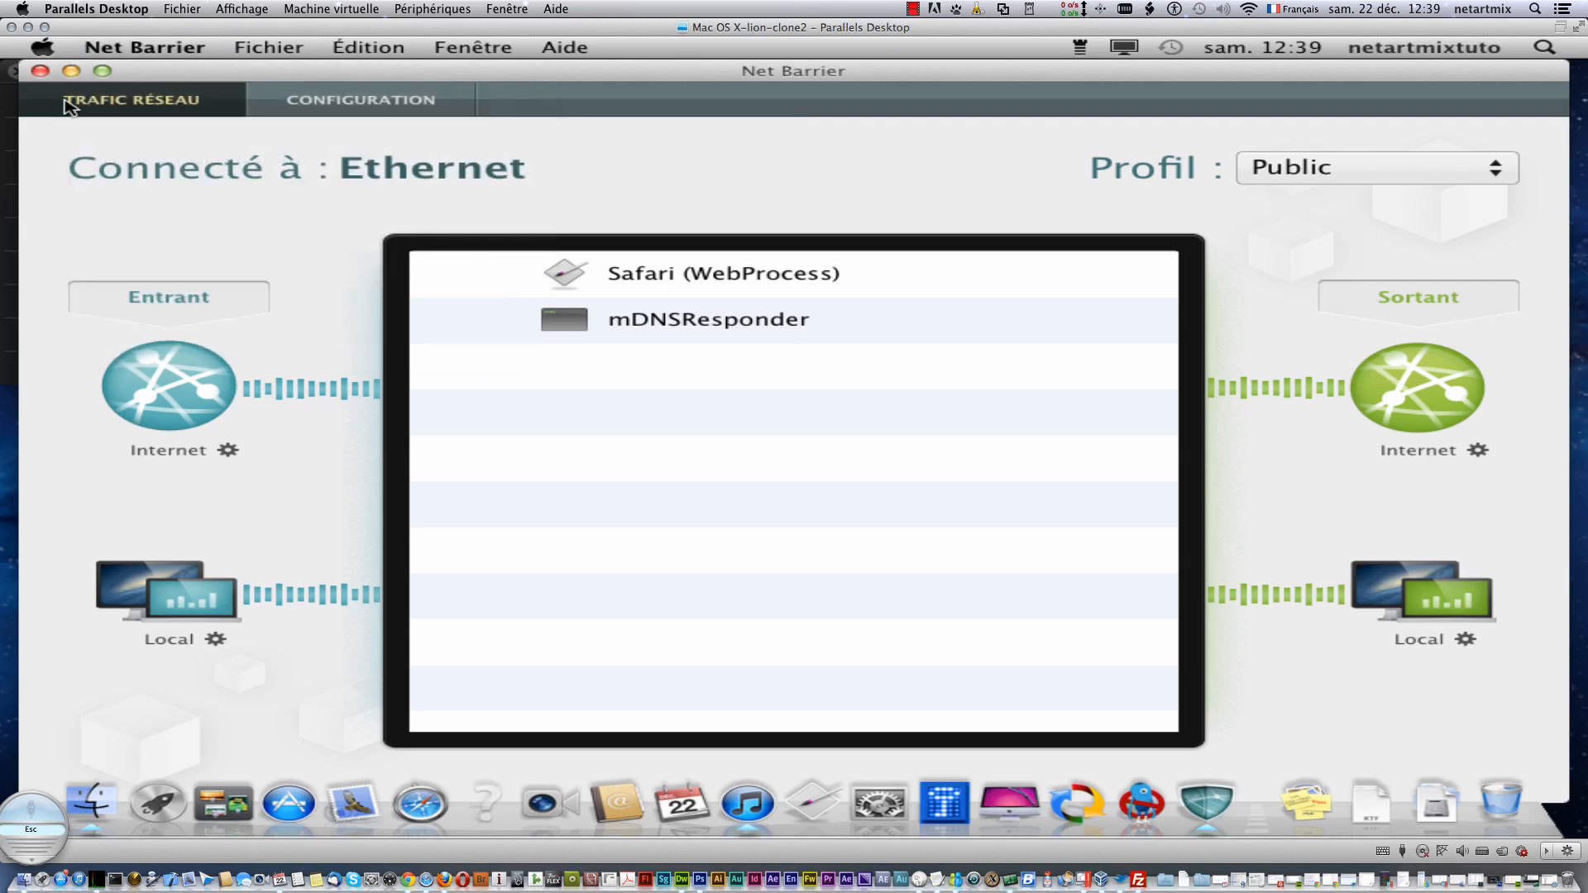
pyautogui.click(135, 48)
pyautogui.click(165, 104)
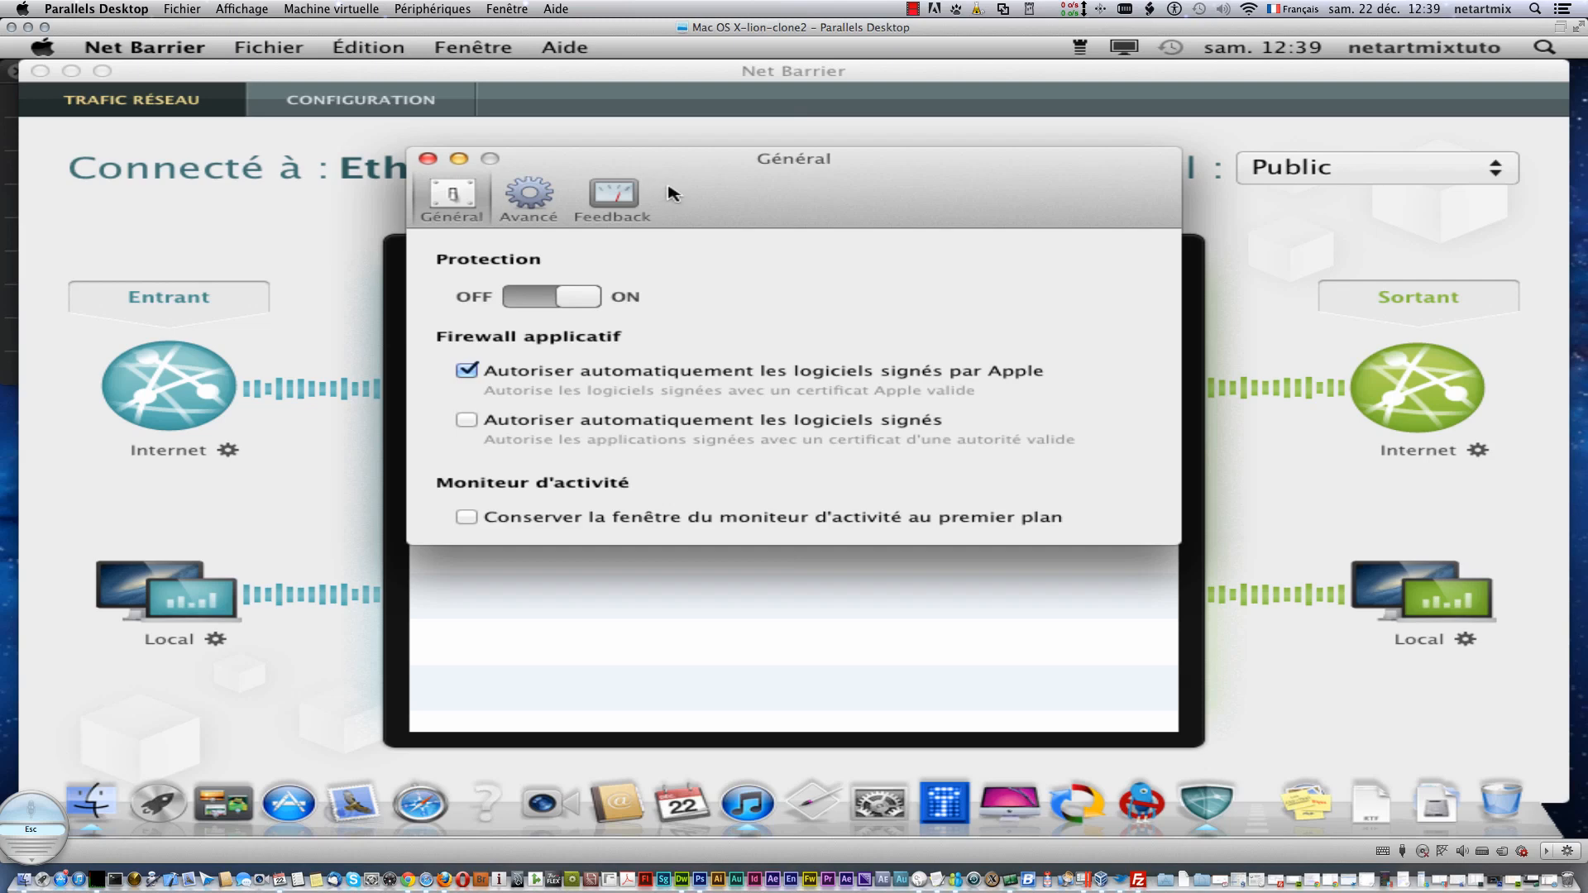
pyautogui.click(521, 207)
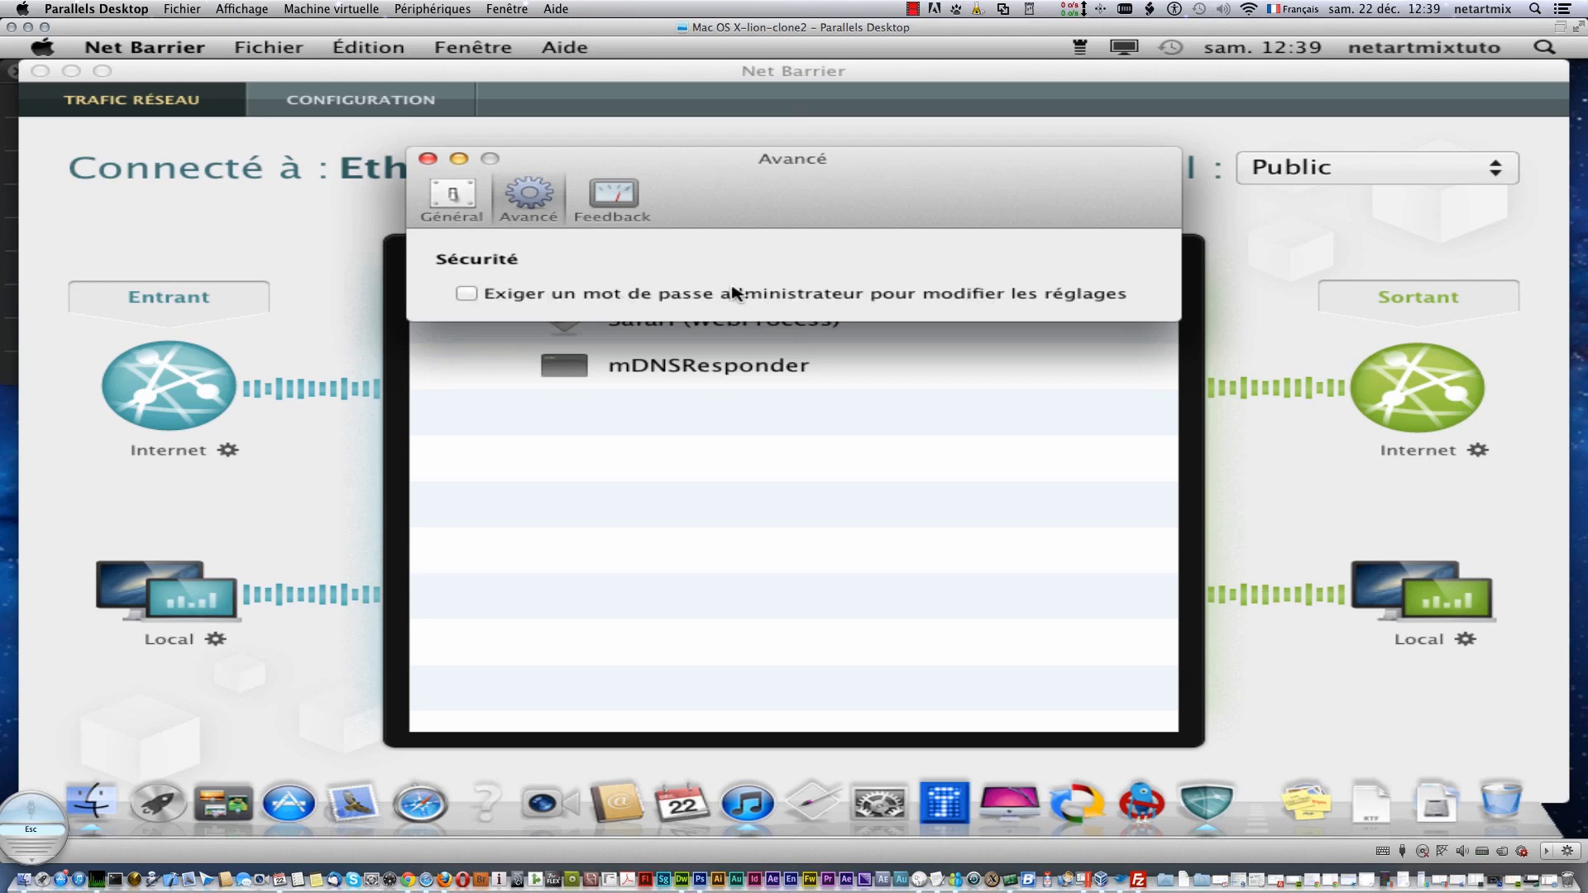
pyautogui.click(469, 294)
pyautogui.click(468, 295)
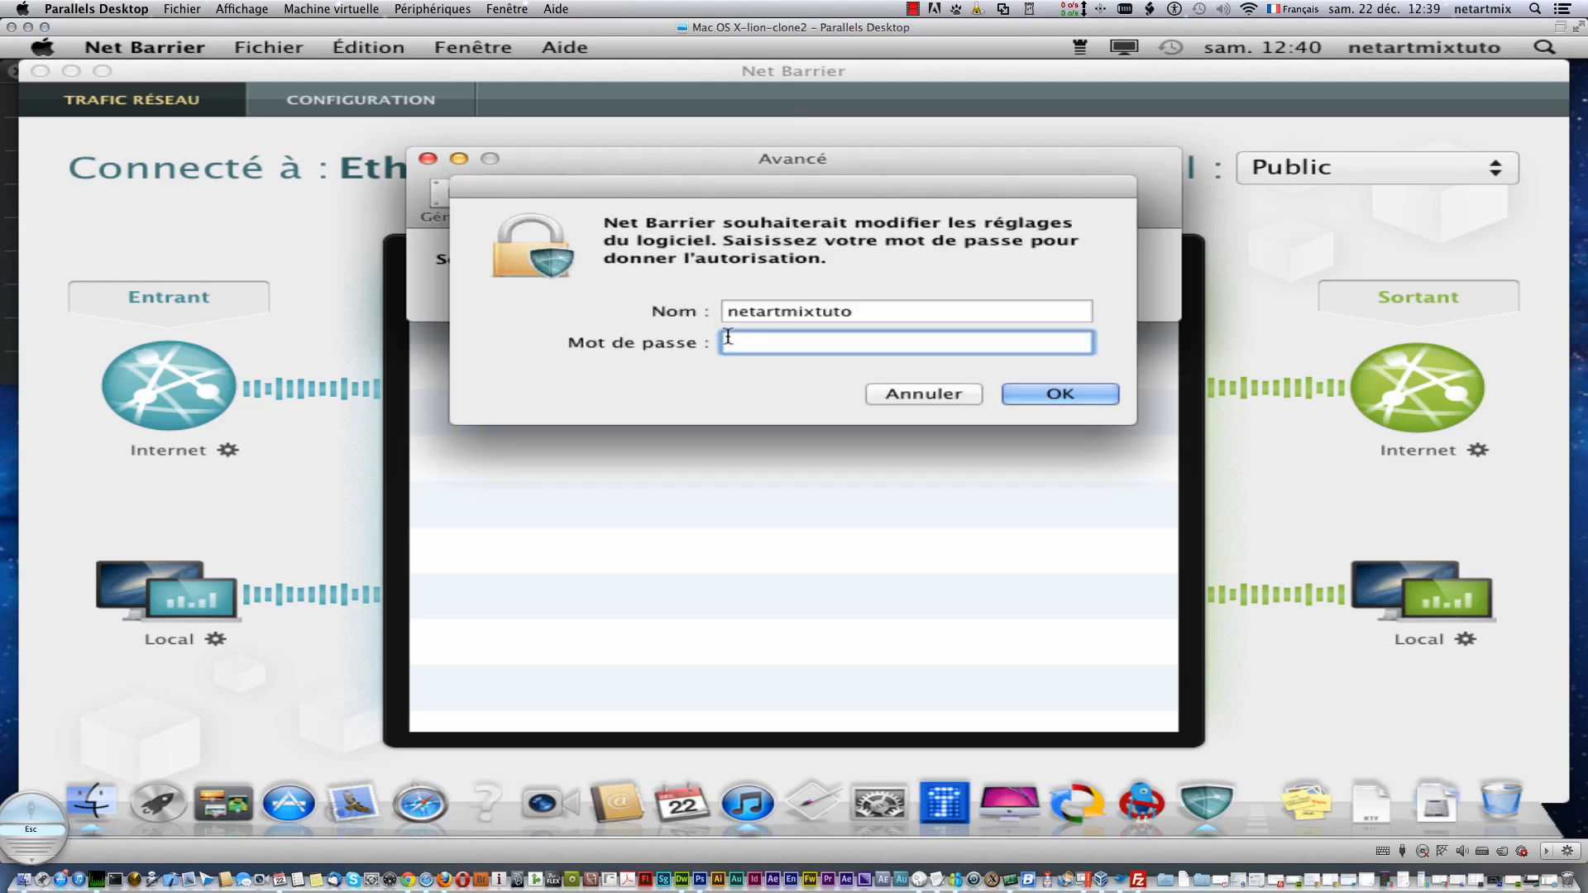
pyautogui.write('•••••••')
pyautogui.press('Return')
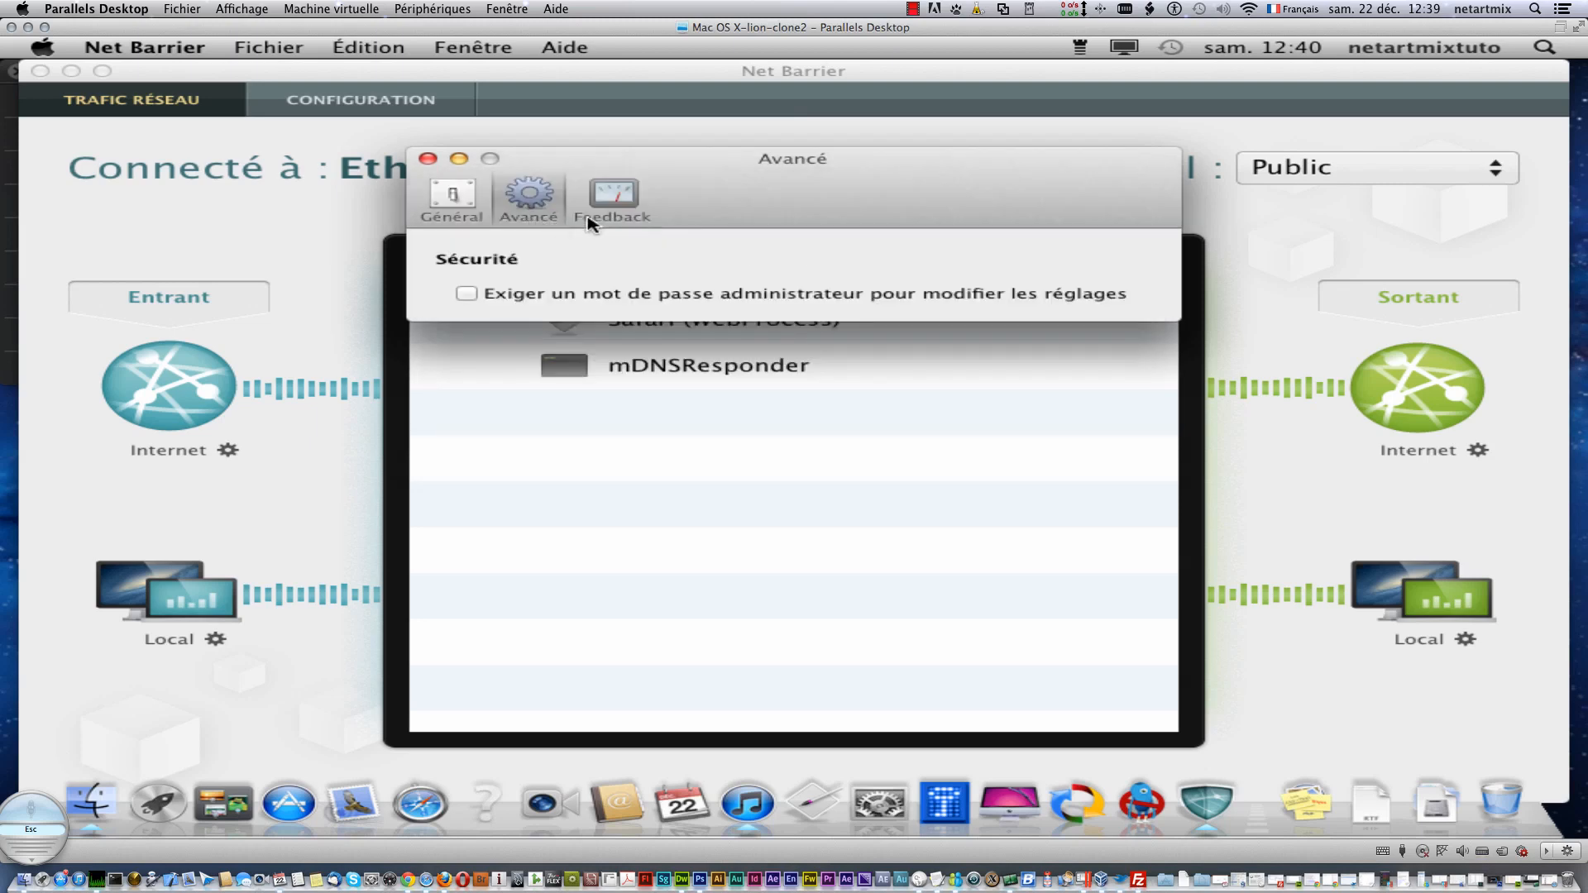
# - Review the Feedback and Général panes, leaving anonymous data collection allowed
pyautogui.click(614, 195)
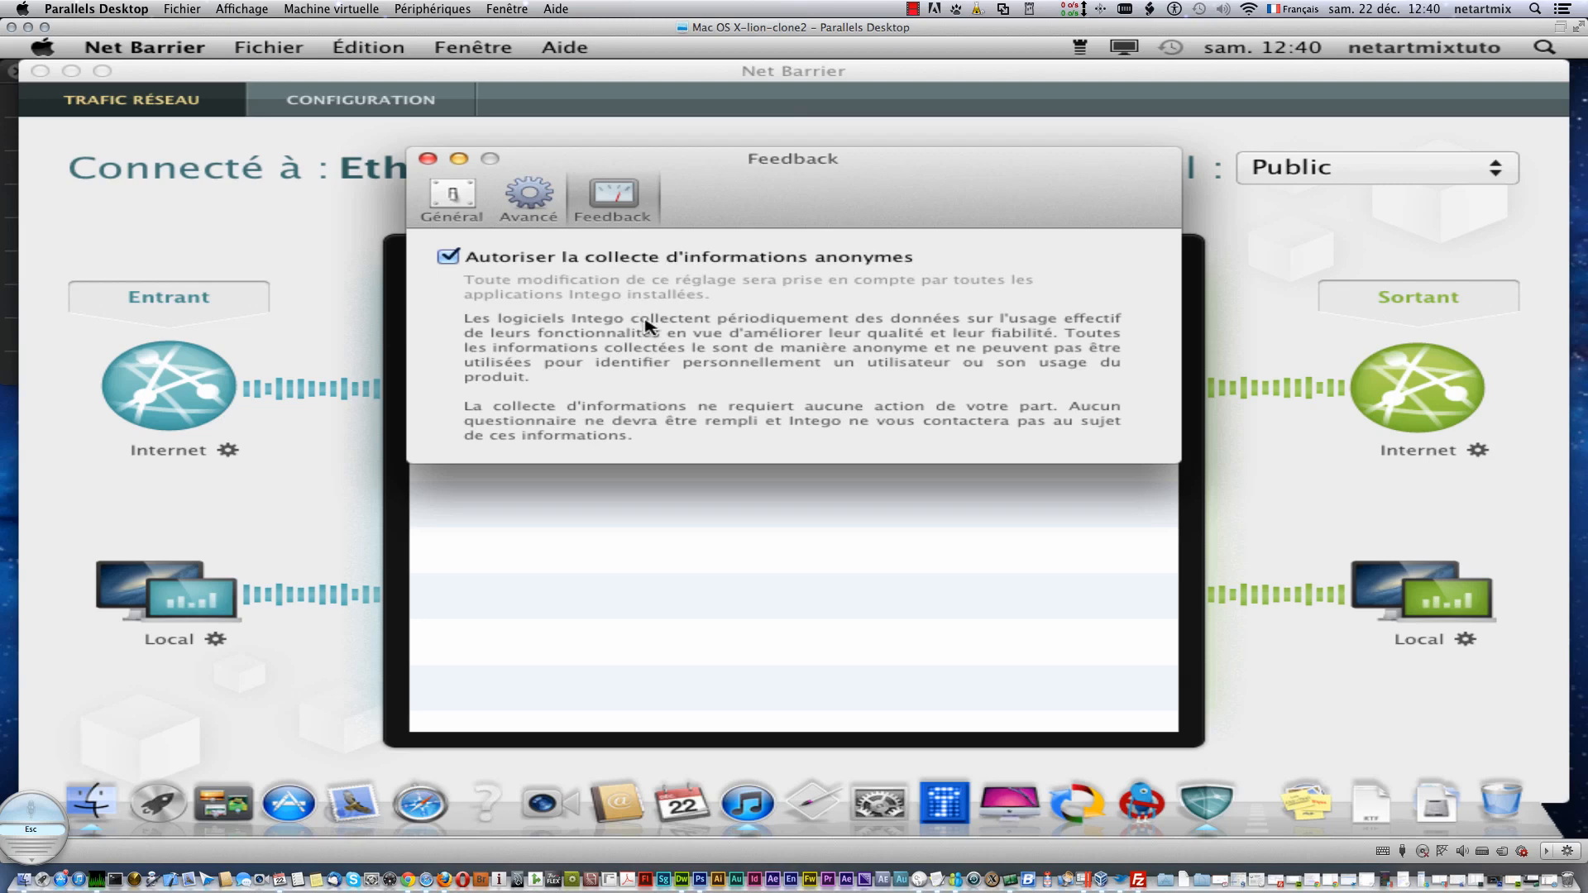
pyautogui.click(450, 203)
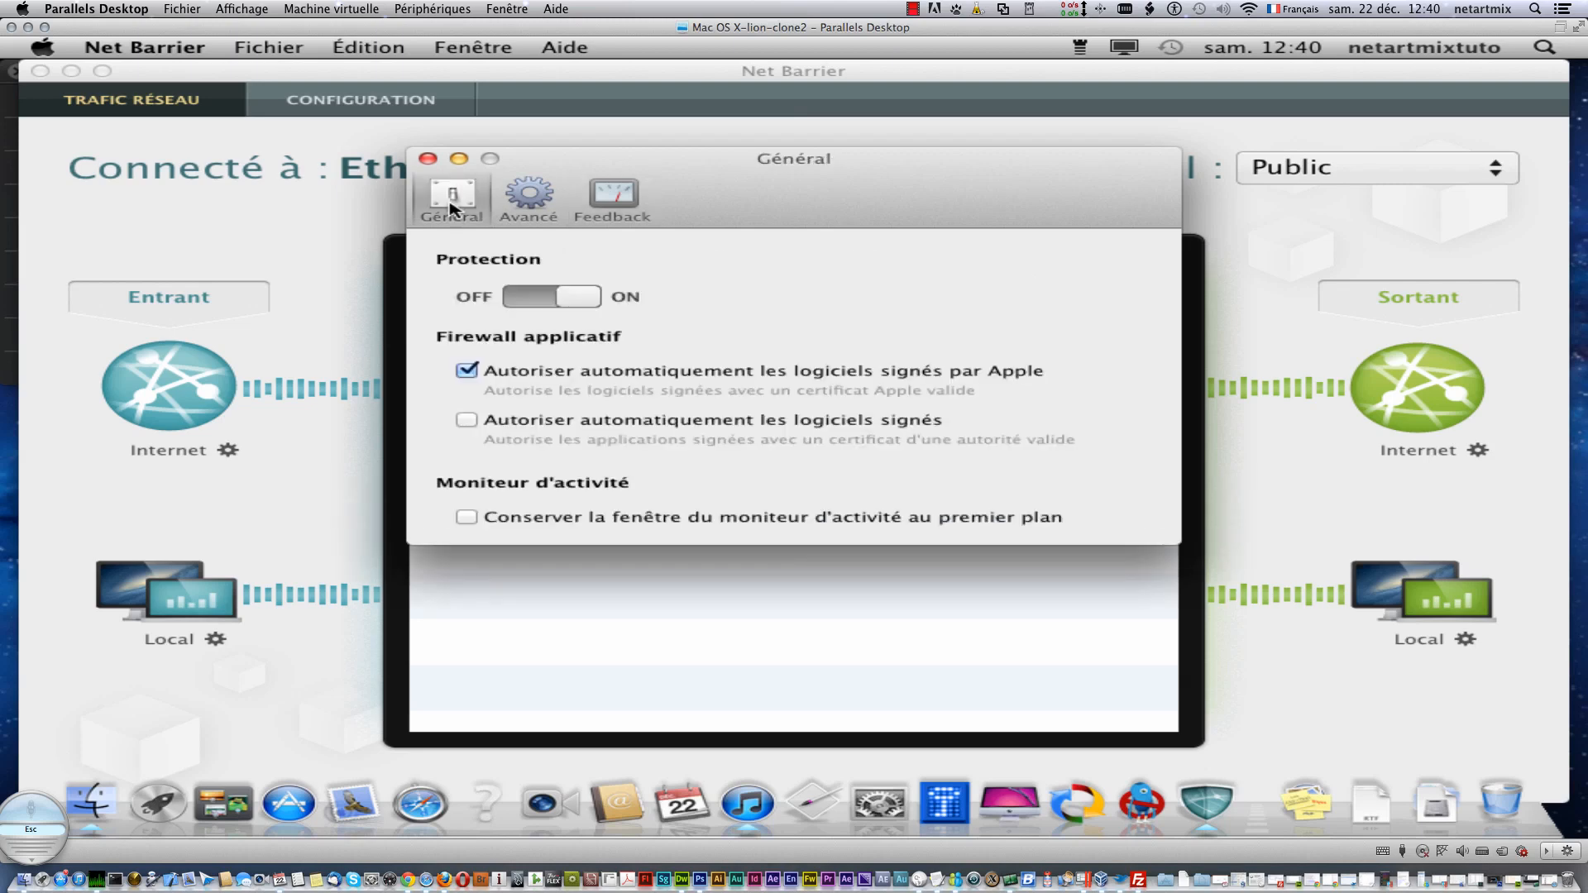
pyautogui.click(611, 201)
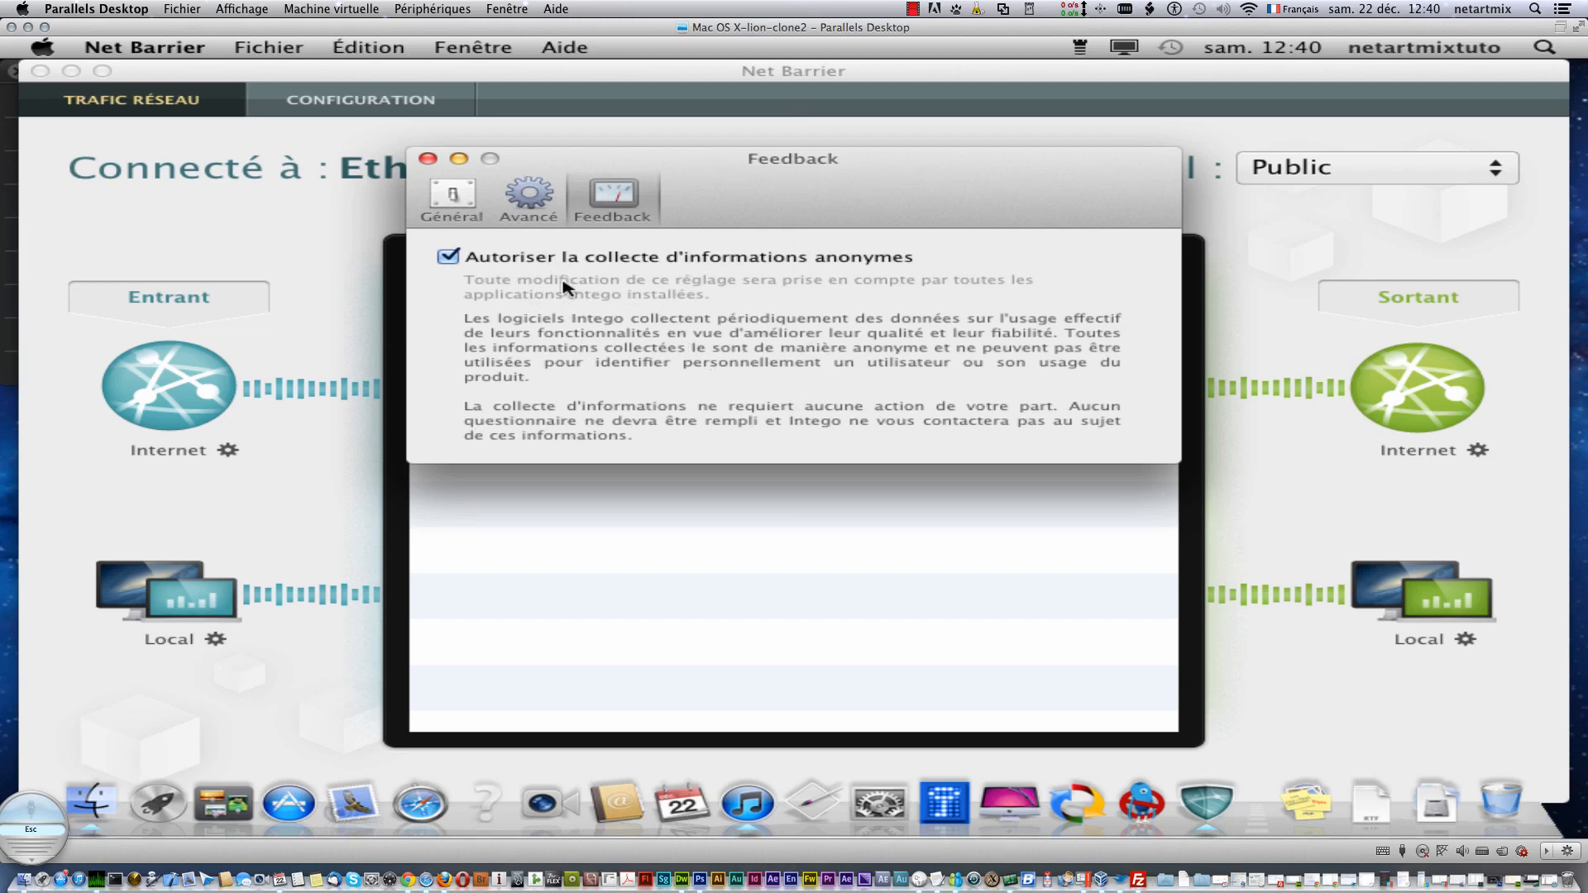
pyautogui.click(429, 159)
# - Browse the Édition and Aide menus, then use Options avancées and Toujours to allow Net Barrier on all domains
pyautogui.click(364, 49)
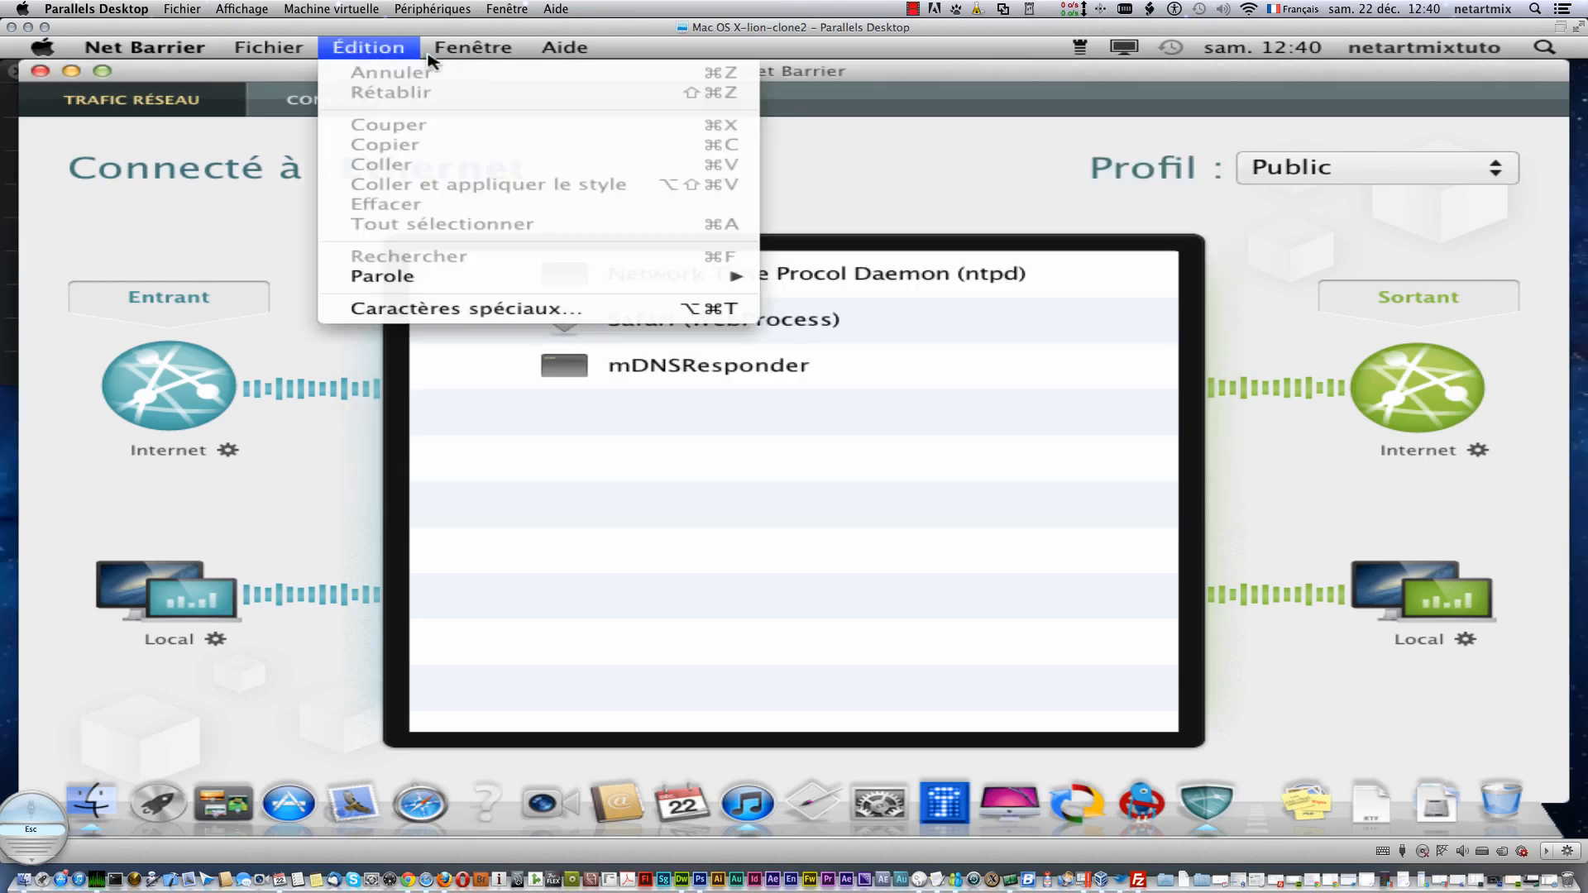
pyautogui.moveTo(534, 51)
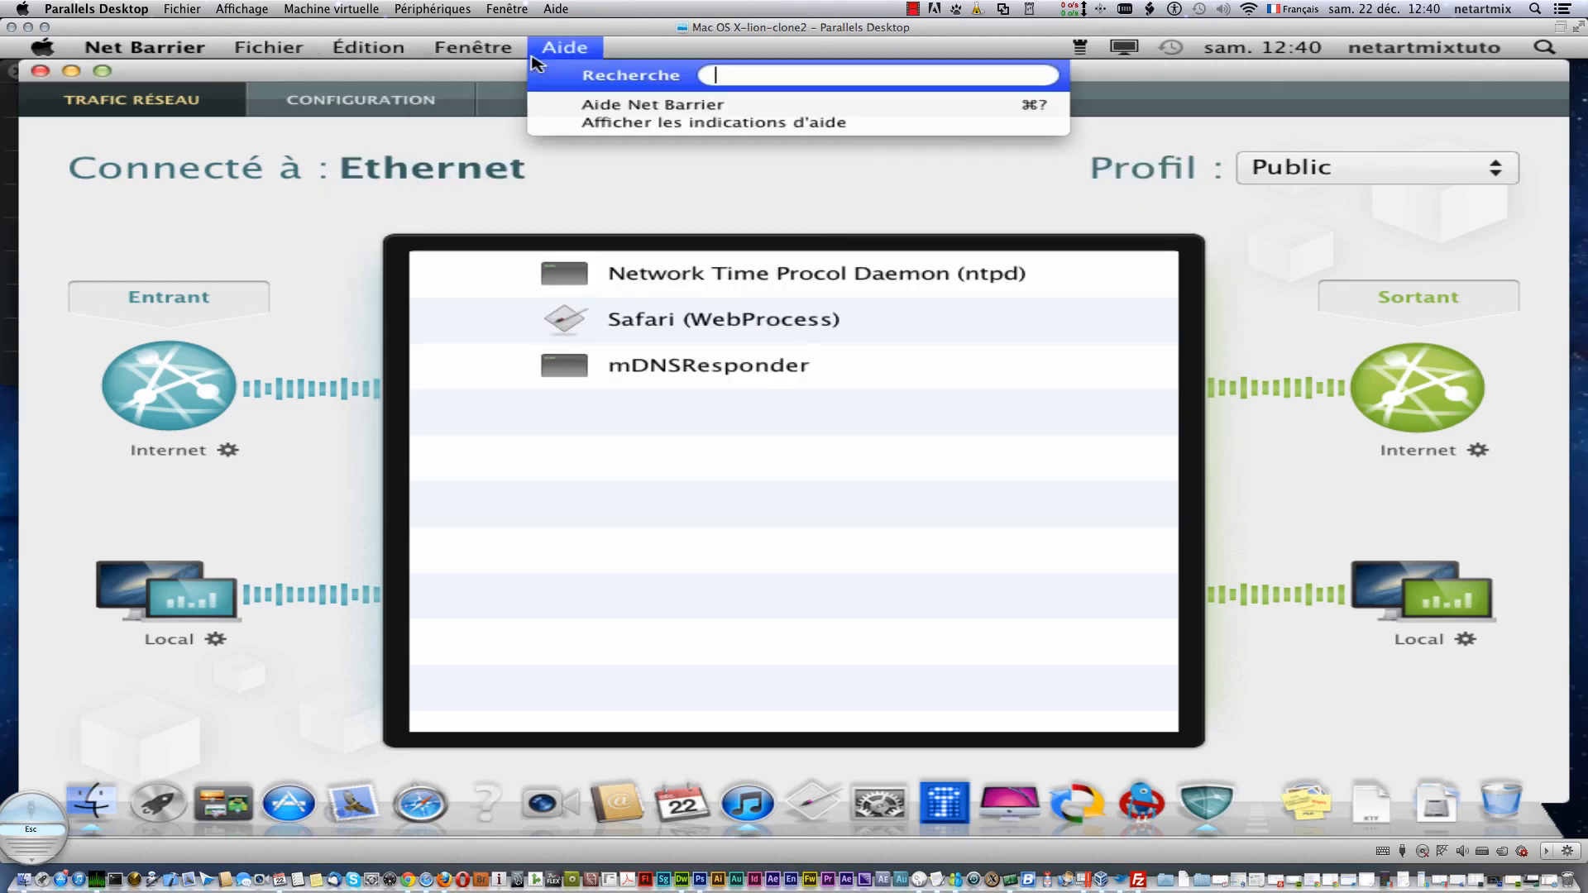
pyautogui.click(327, 226)
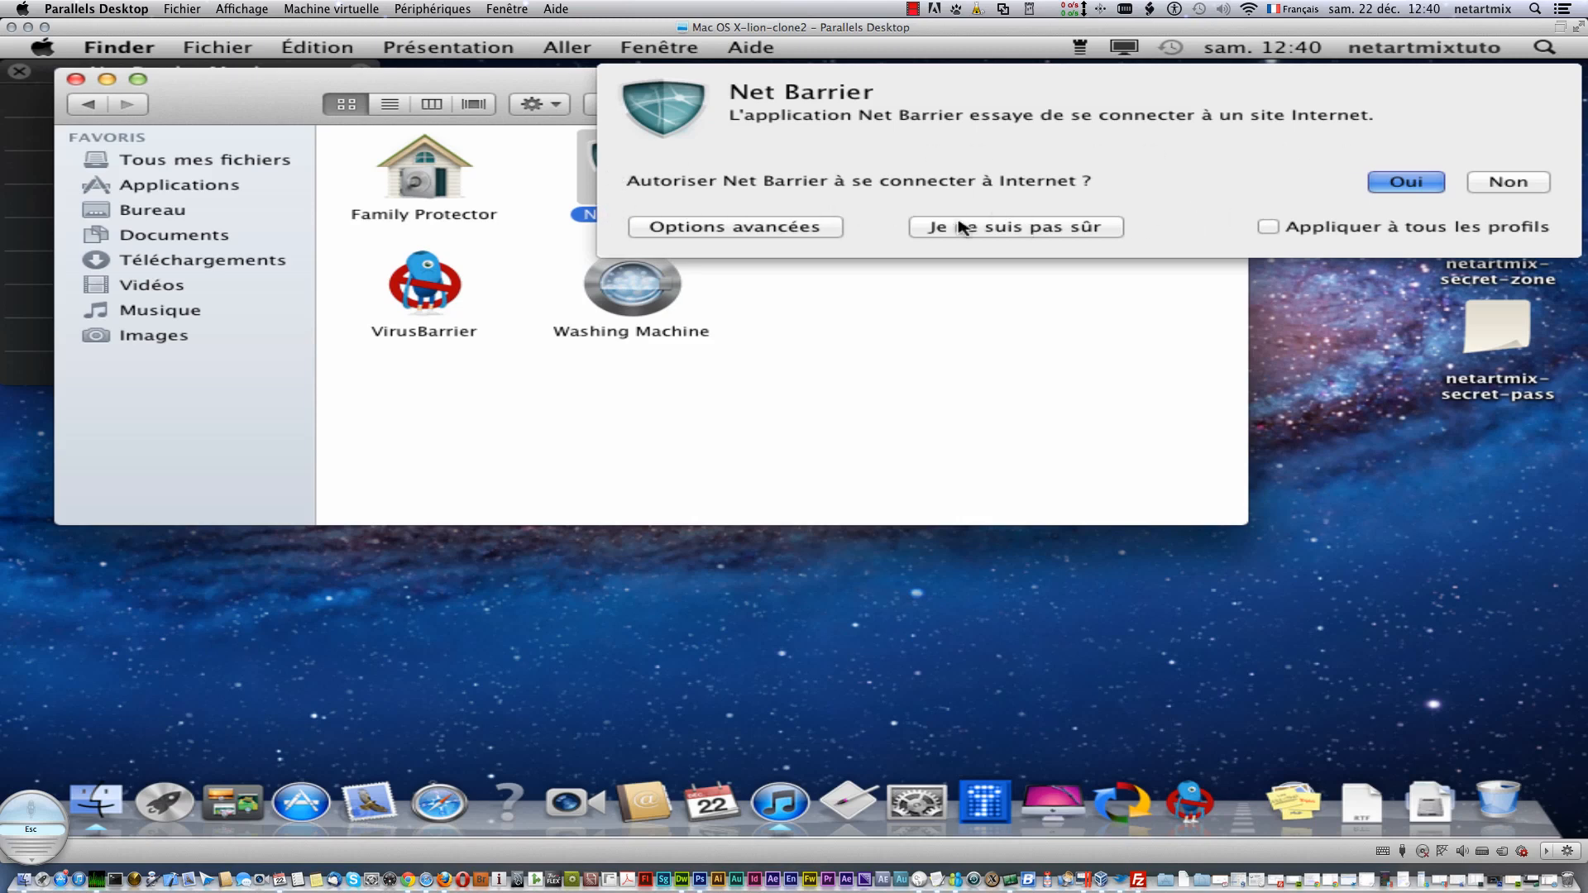
pyautogui.click(798, 229)
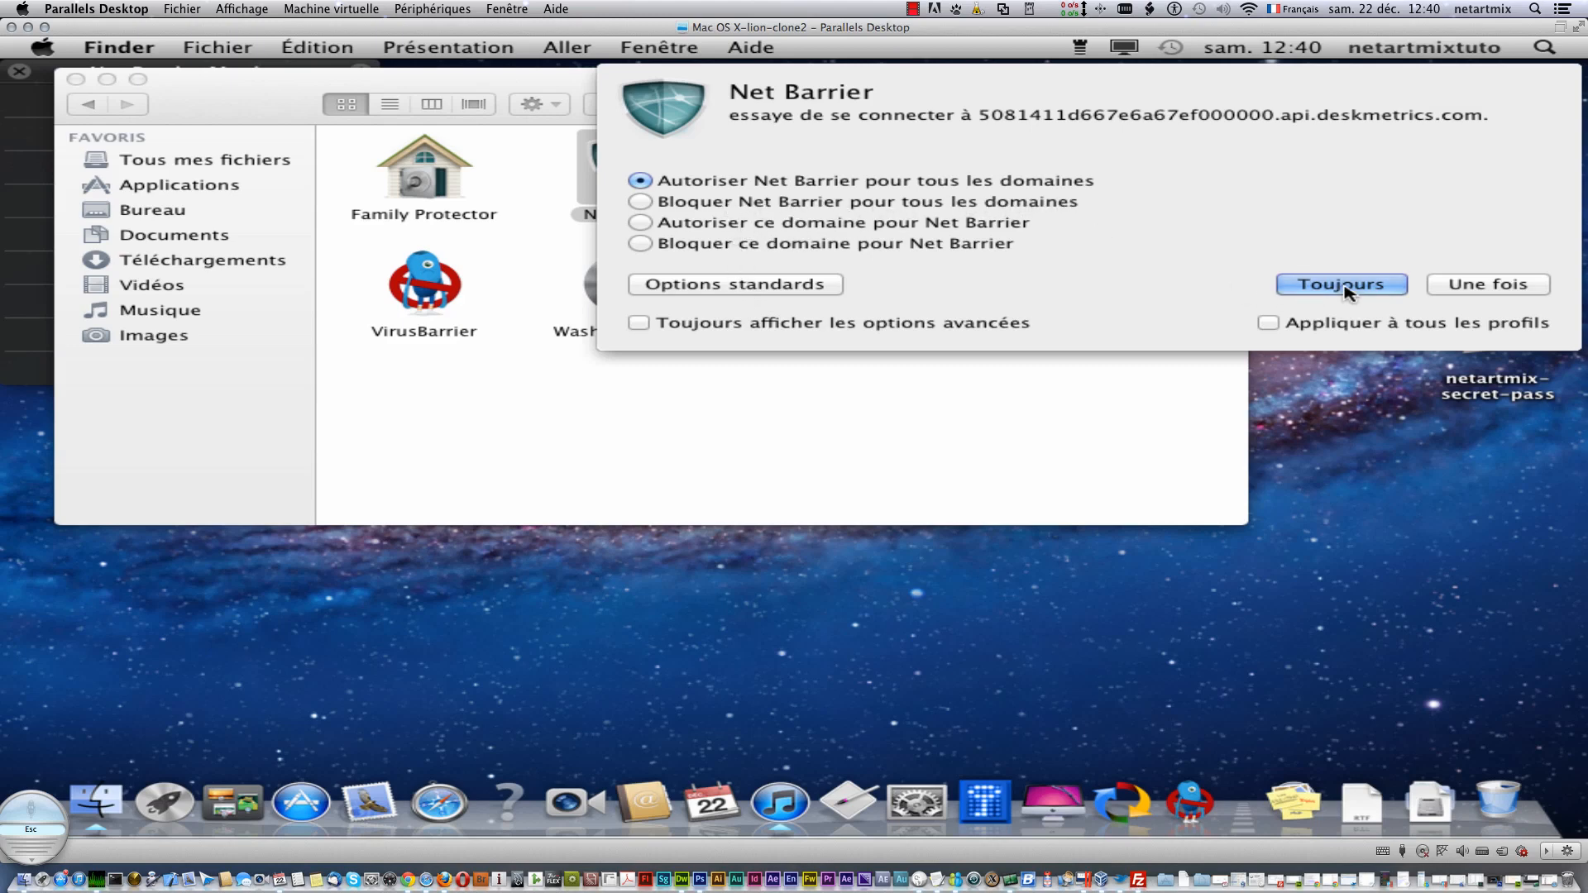
pyautogui.click(1305, 290)
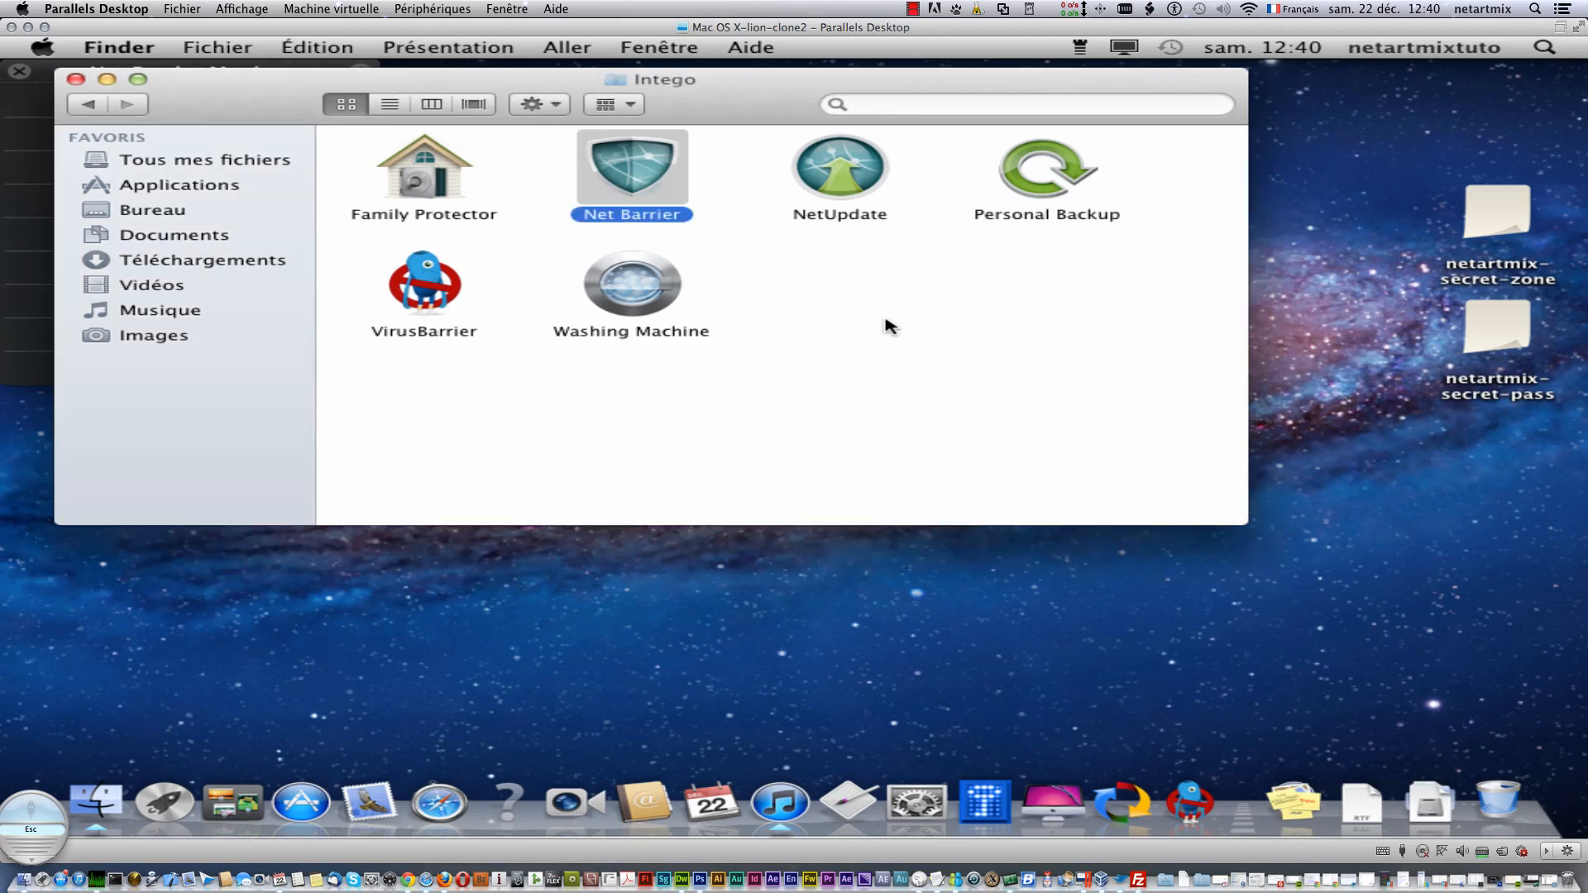
# - Open Family Protector via right-click Ouvrir and authorise it with the admin password
pyautogui.click(857, 170)
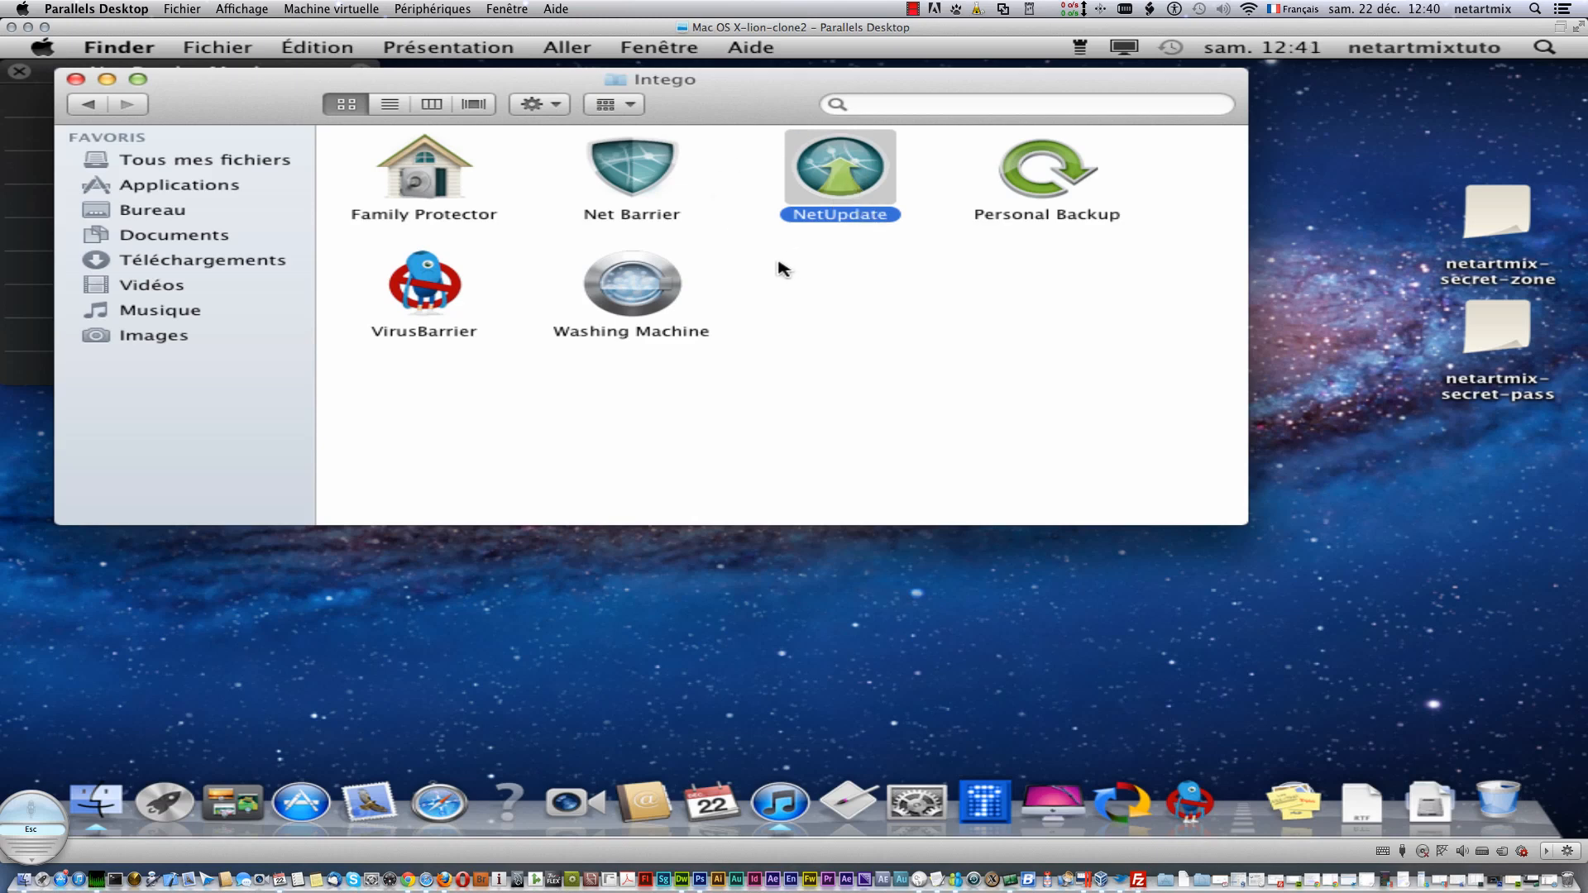
pyautogui.click(426, 178)
pyautogui.rightClick(449, 176)
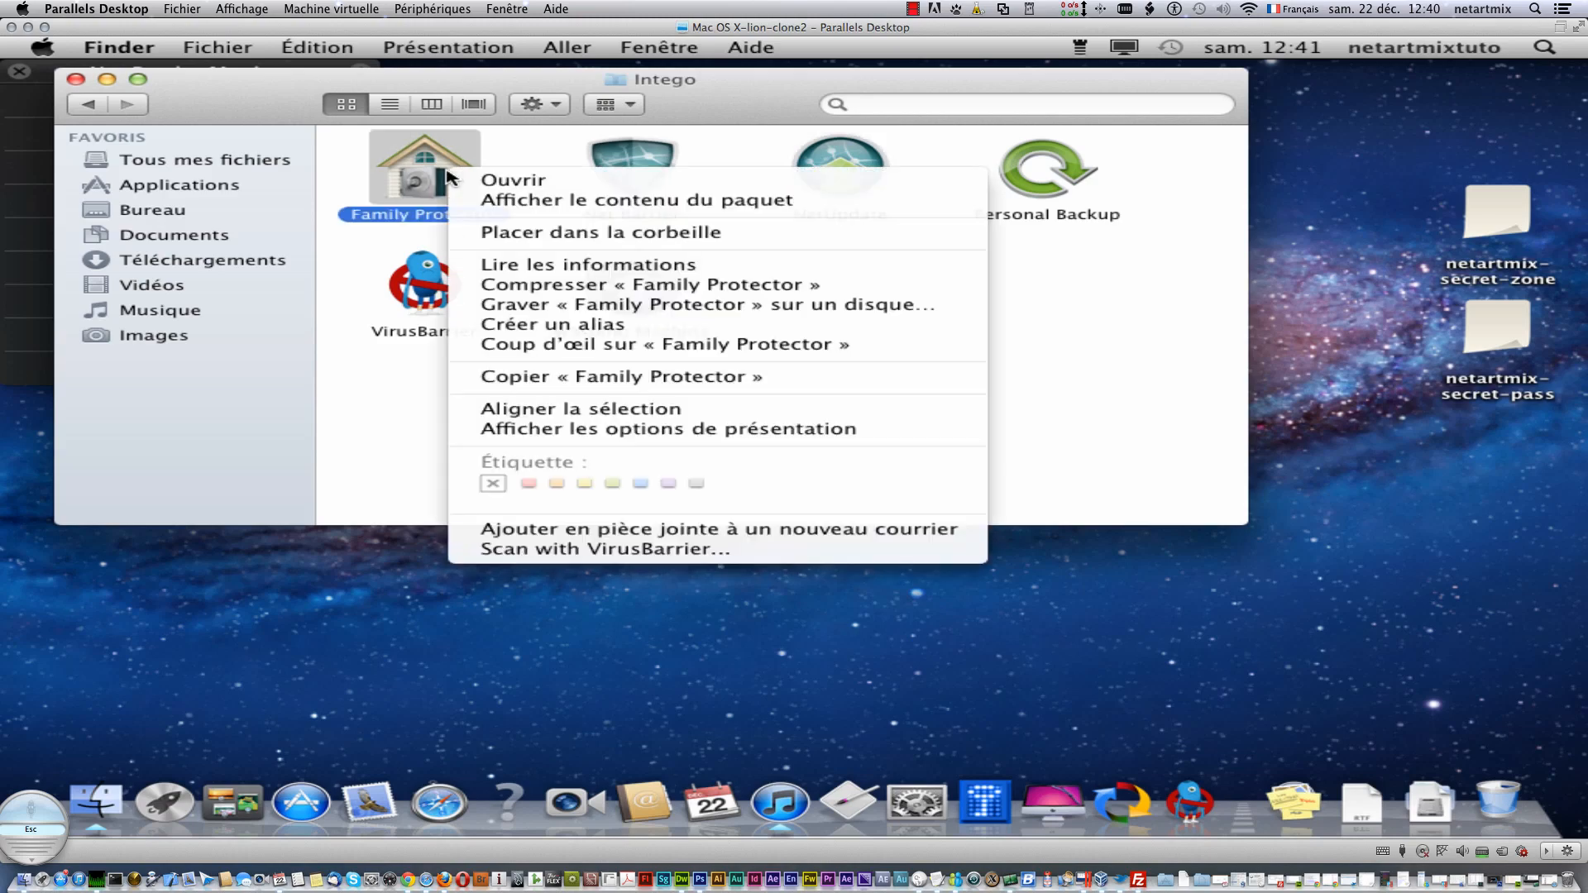
pyautogui.click(488, 178)
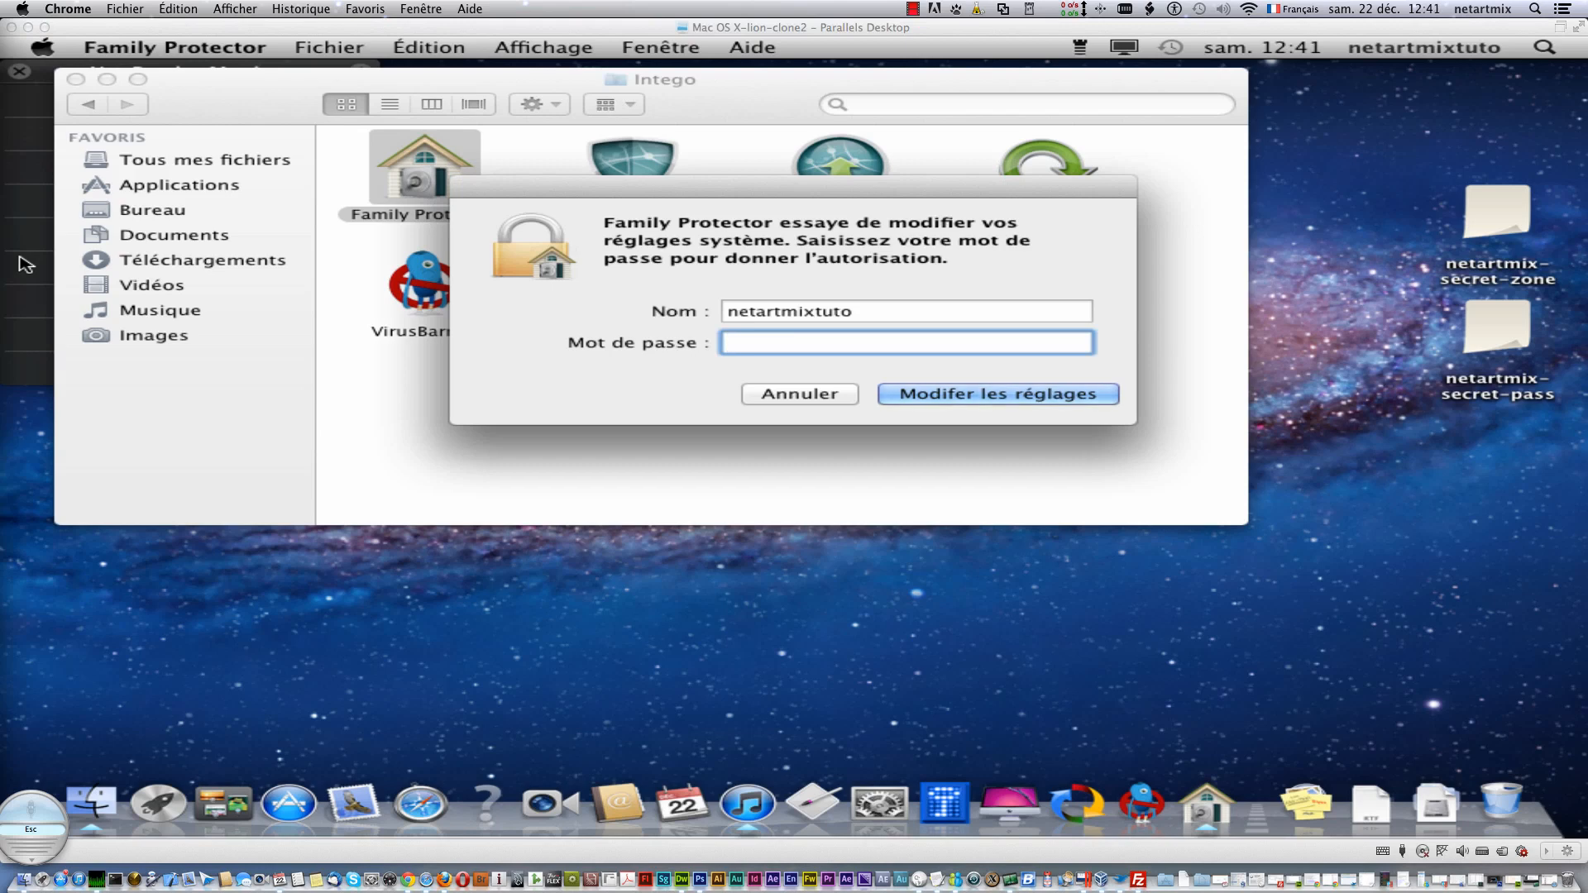
pyautogui.click(816, 346)
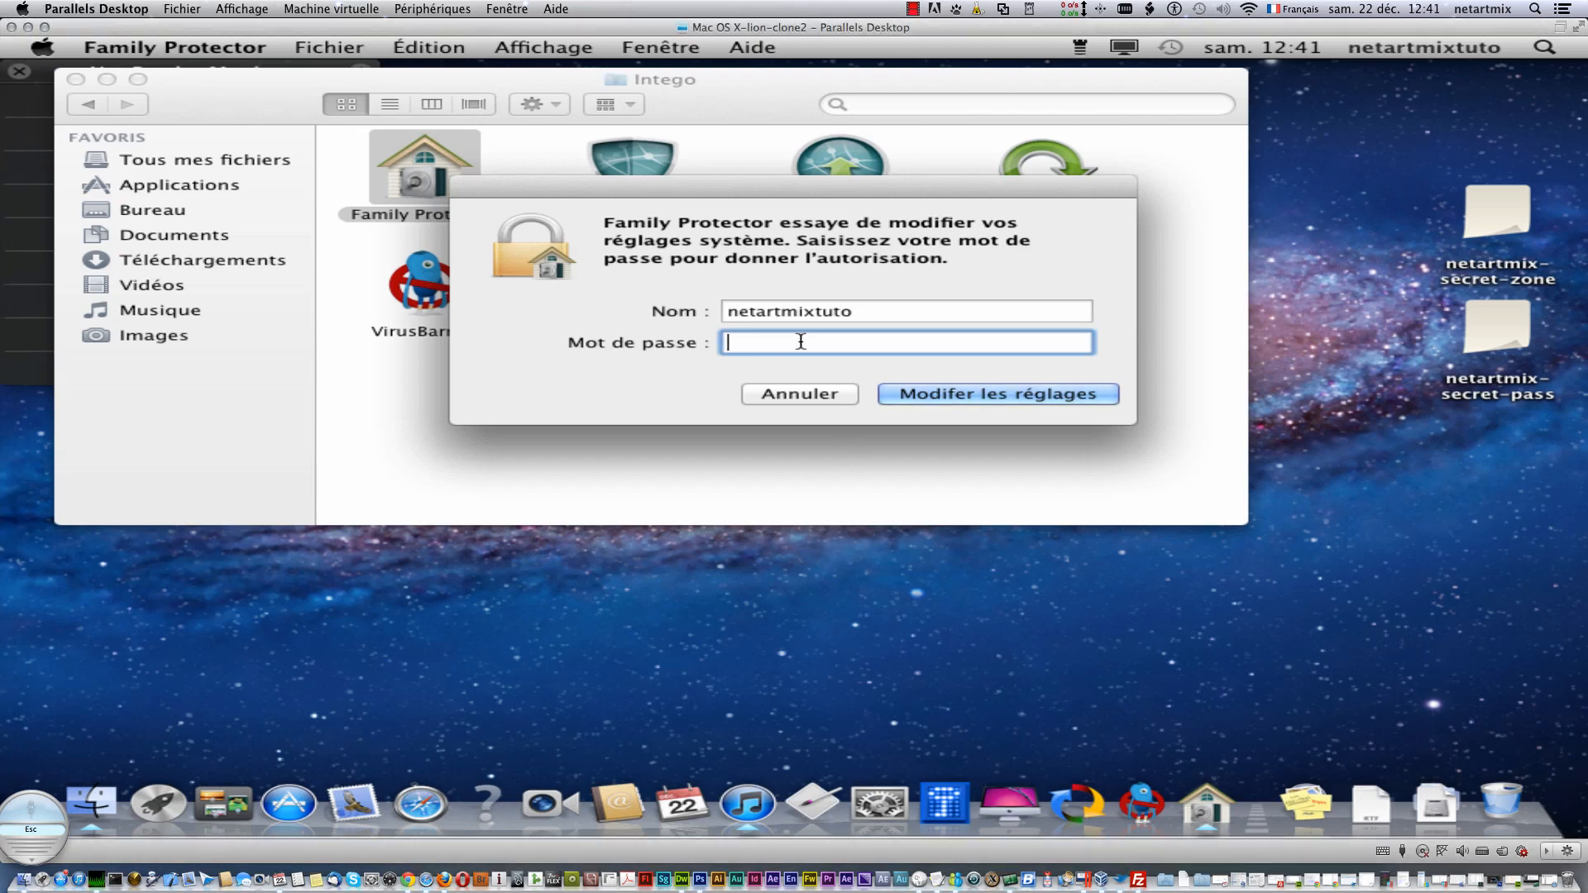
pyautogui.write('••••••••')
pyautogui.press('Return')
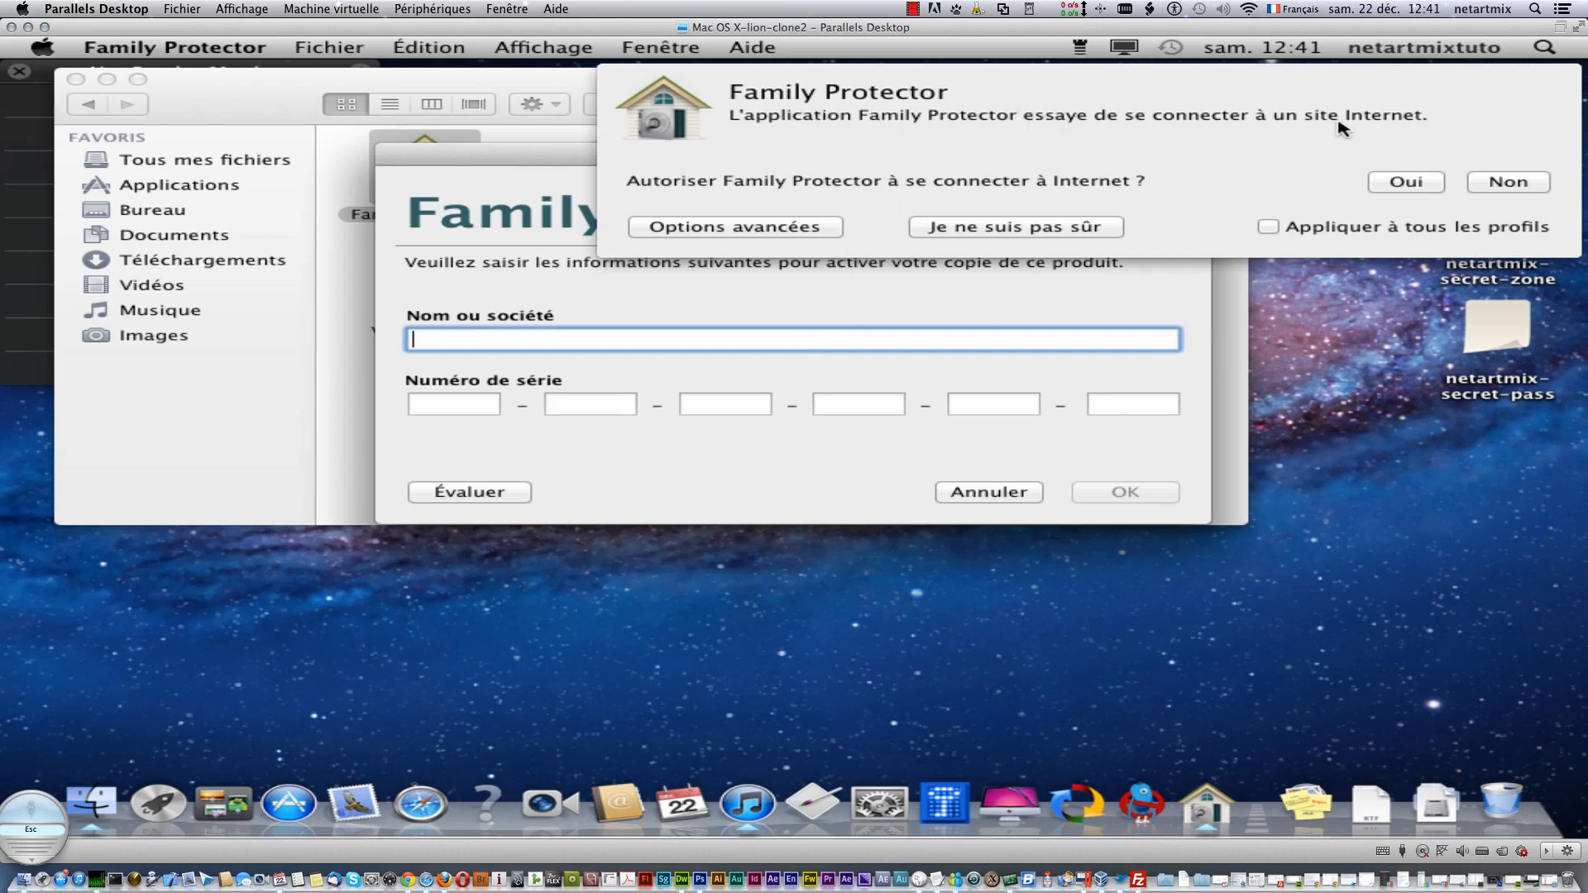
# - Answer Oui to the Internet prompt, choose Évaluer, and confirm the evaluation with OK
pyautogui.click(1406, 184)
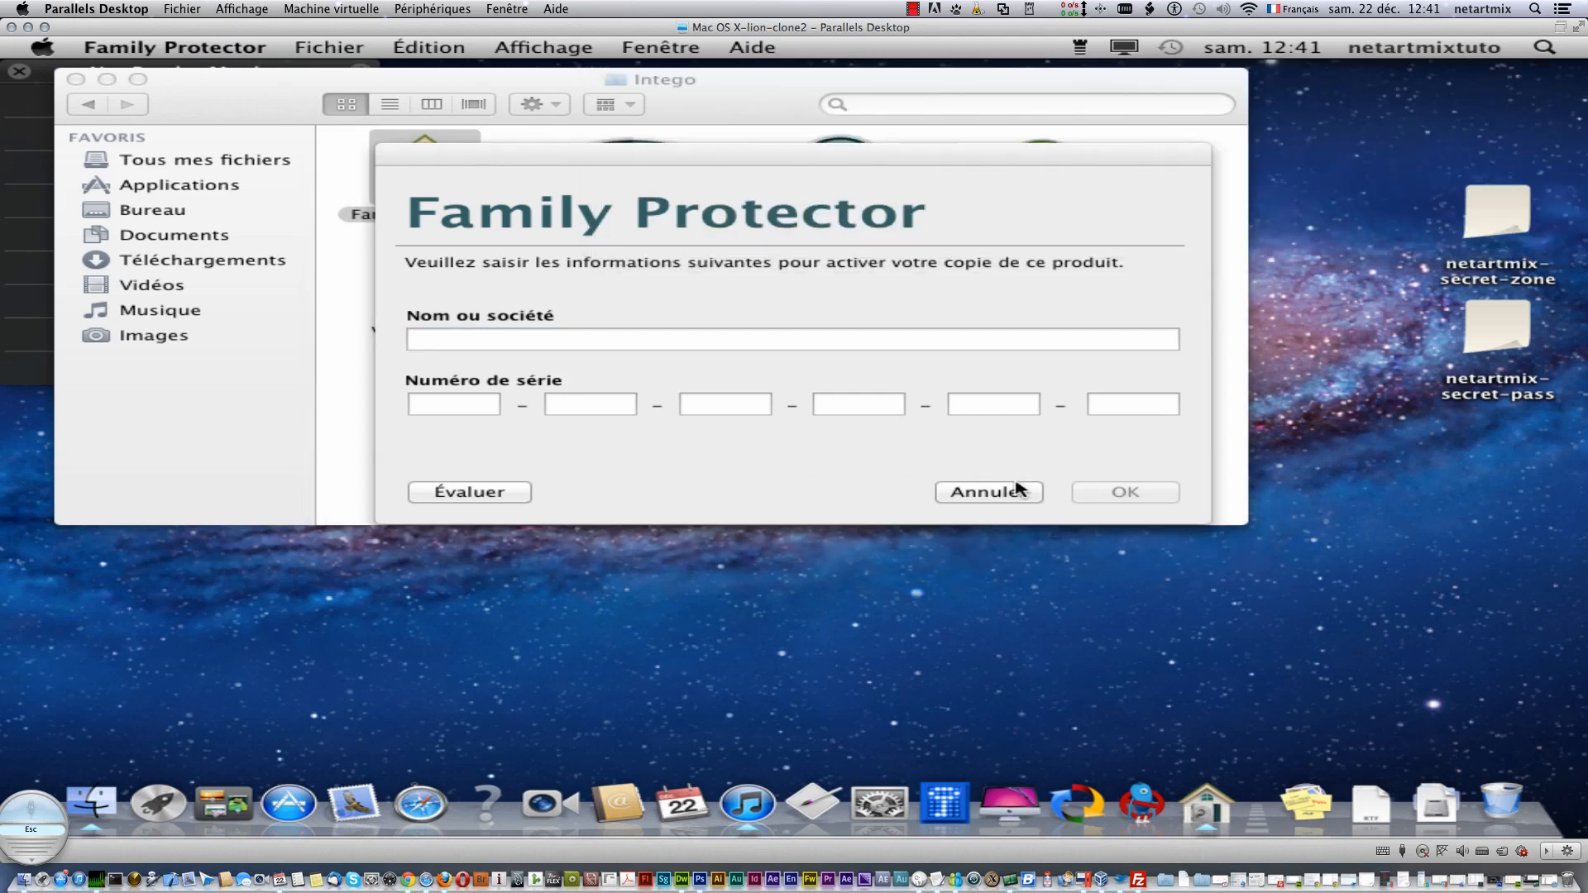
pyautogui.click(478, 496)
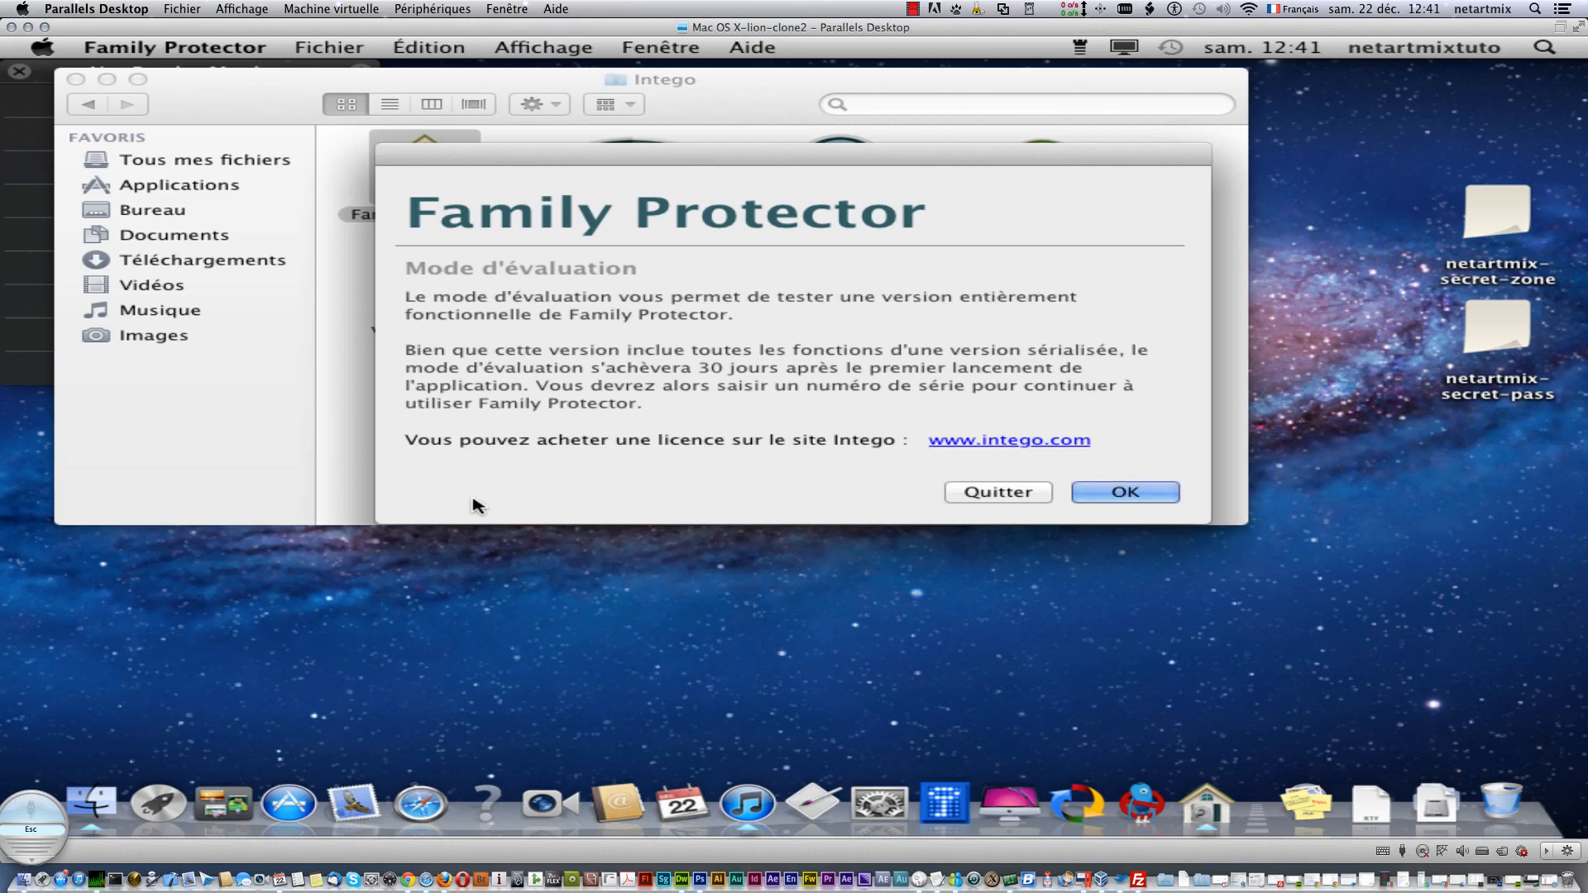
pyautogui.click(1168, 498)
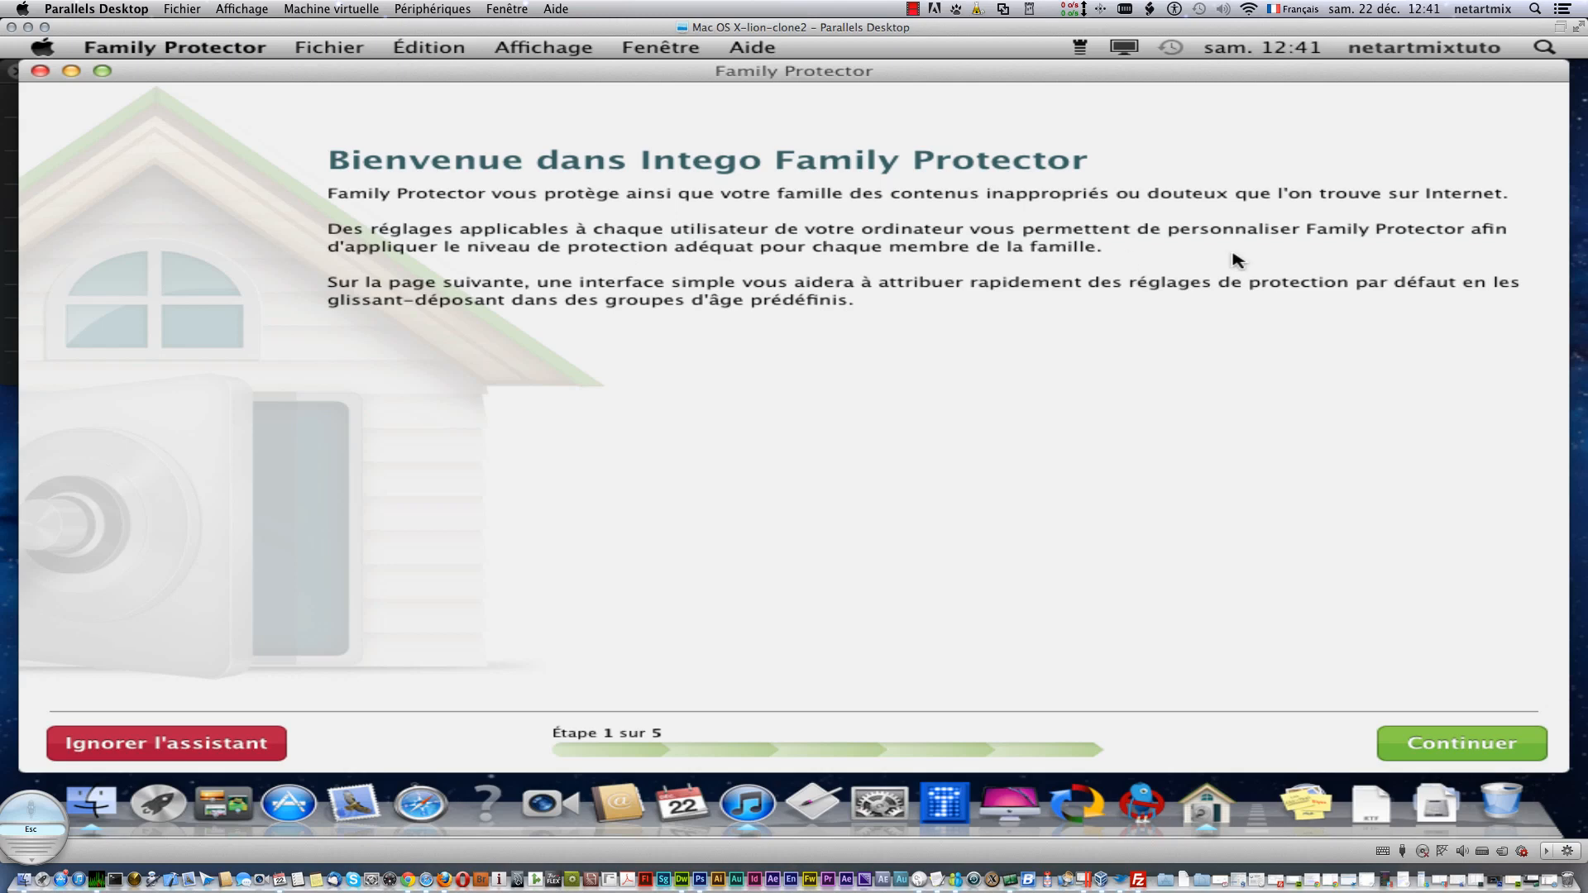
# - Continue the assistant past the welcome page and the user-accounts page
pyautogui.click(1427, 738)
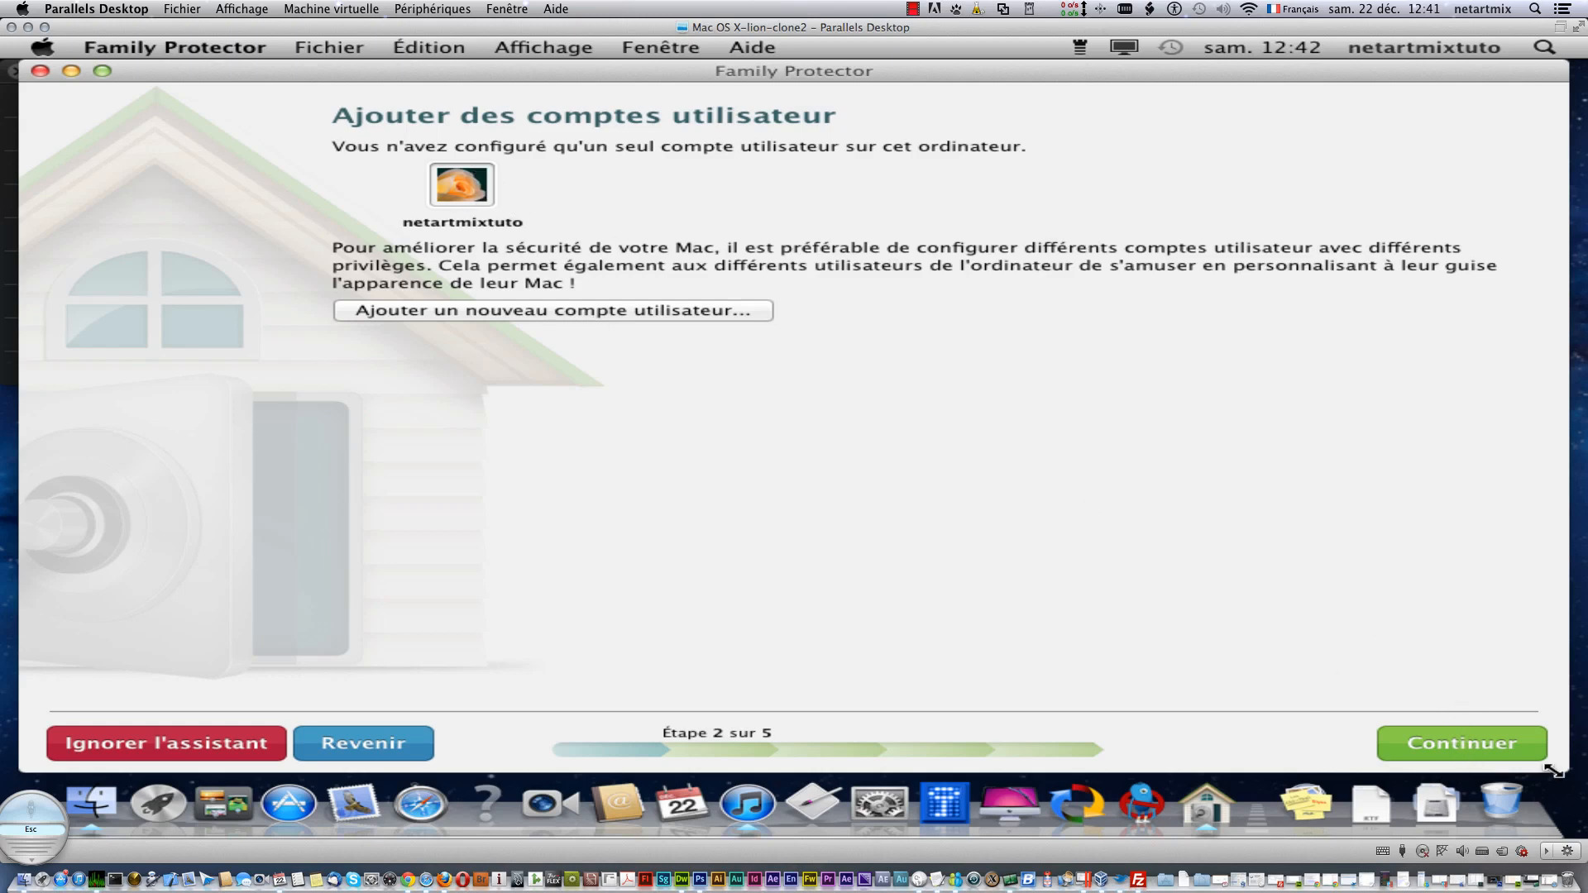
pyautogui.click(1520, 747)
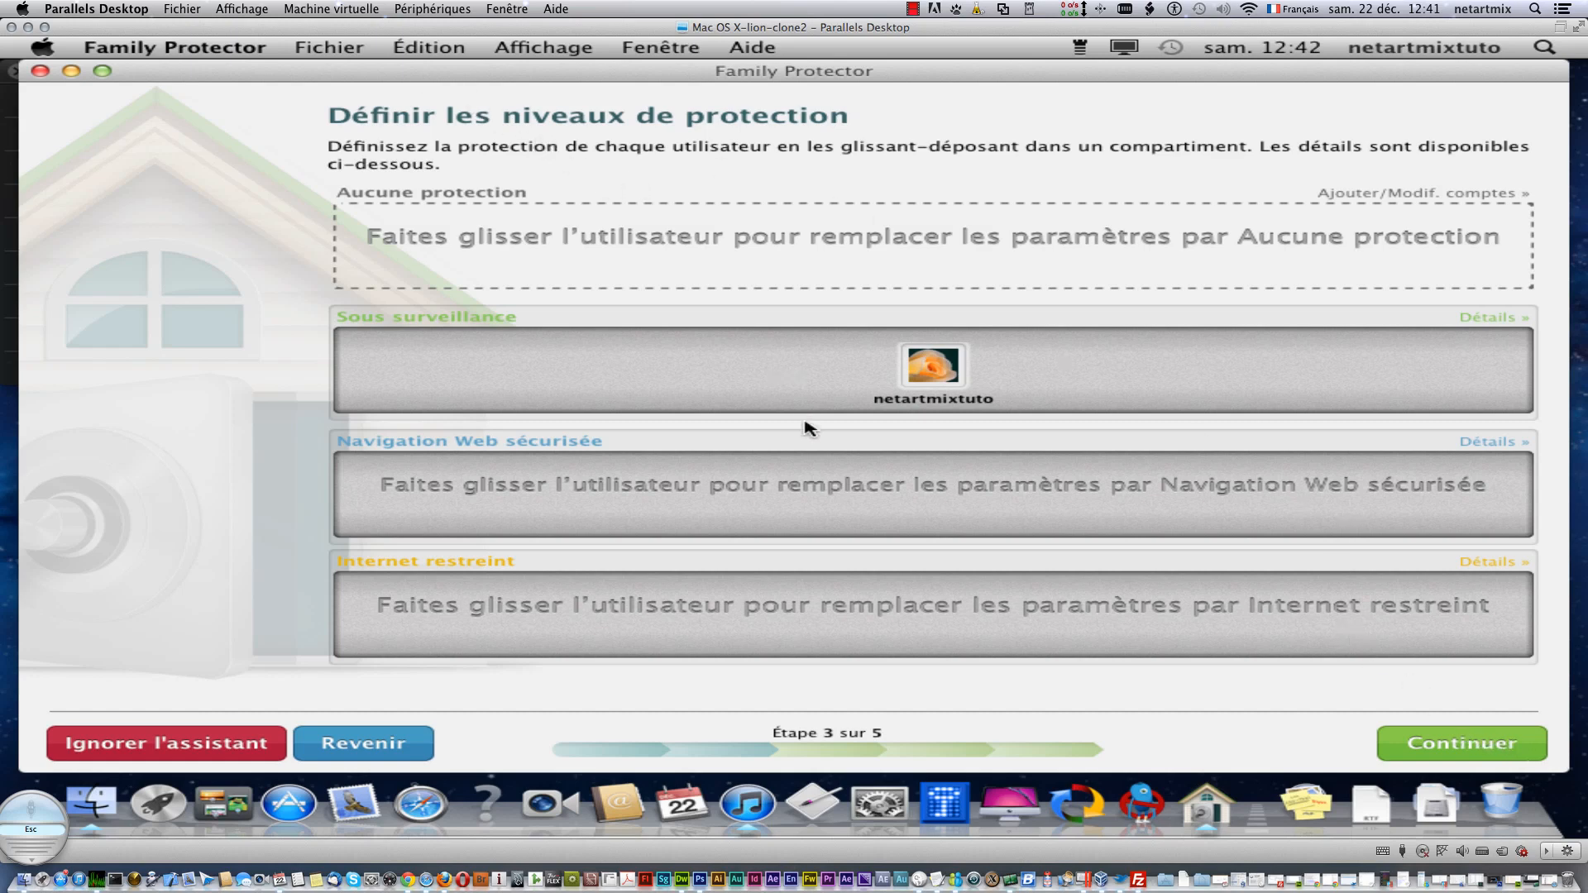
# - Try dragging the user account, then view the Sous surveillance and Internet restreint level details
pyautogui.moveTo(695, 403)
pyautogui.mouseDown()
pyautogui.moveTo(687, 255)
pyautogui.moveTo(695, 375)
pyautogui.mouseUp()
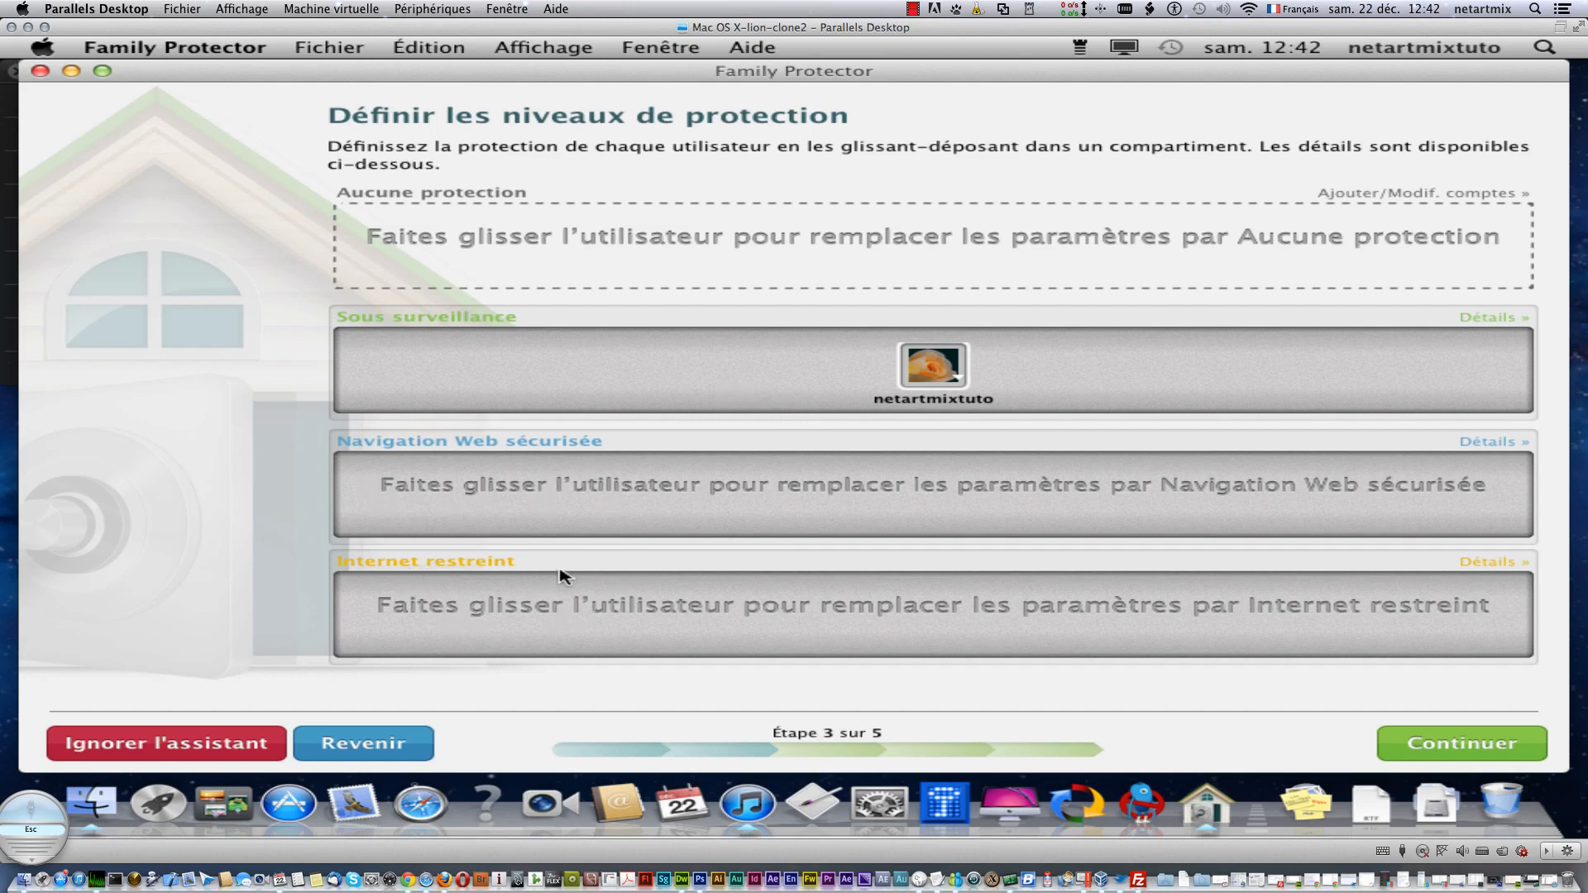
pyautogui.click(1482, 321)
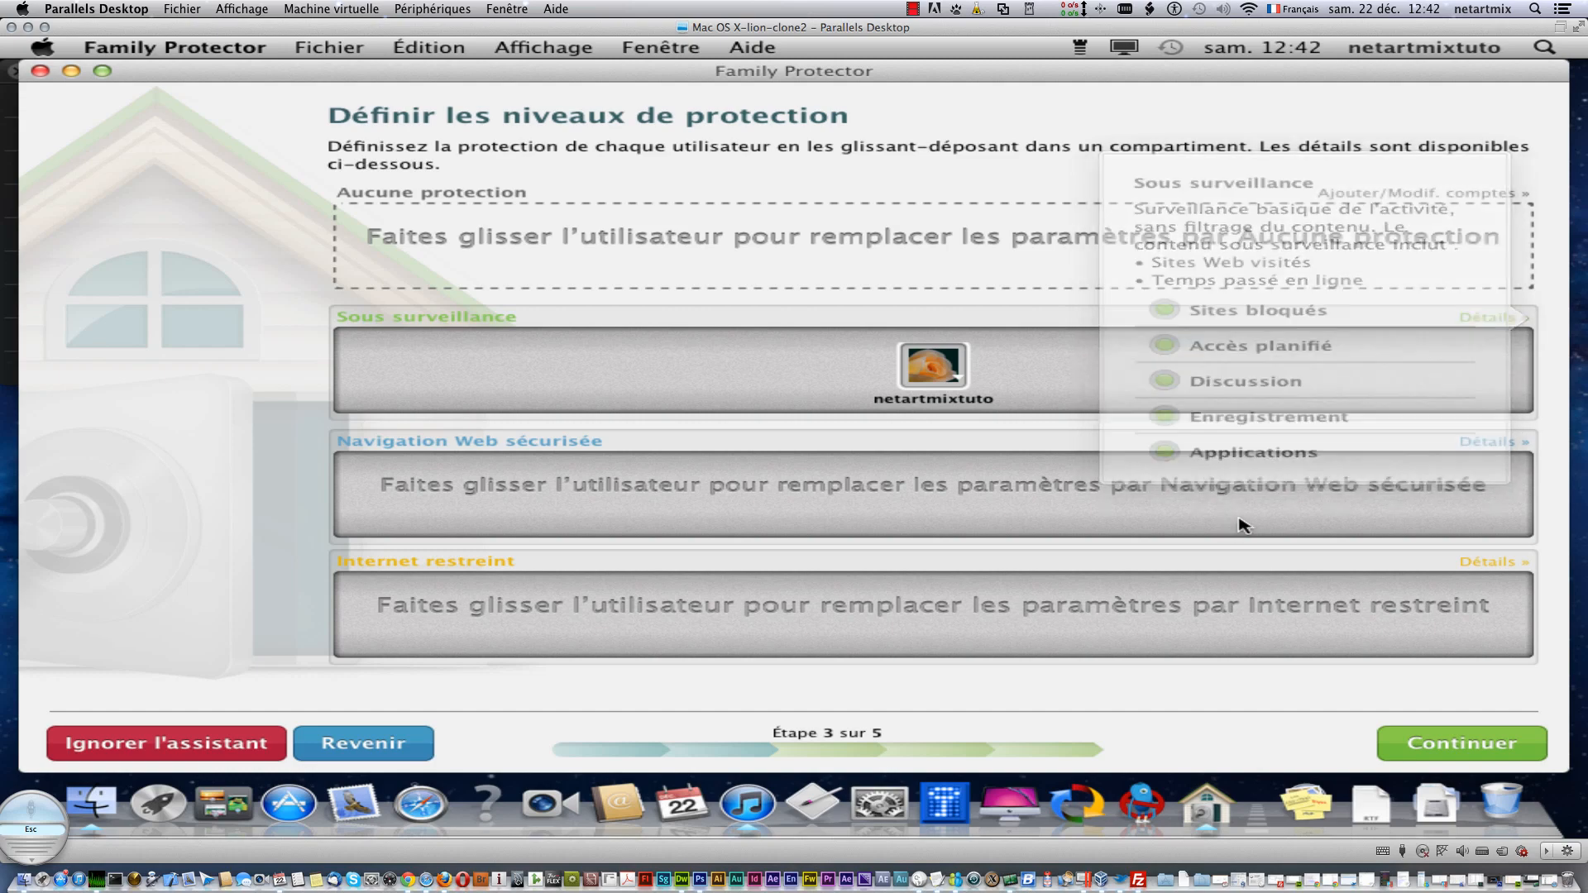
pyautogui.moveTo(1507, 444)
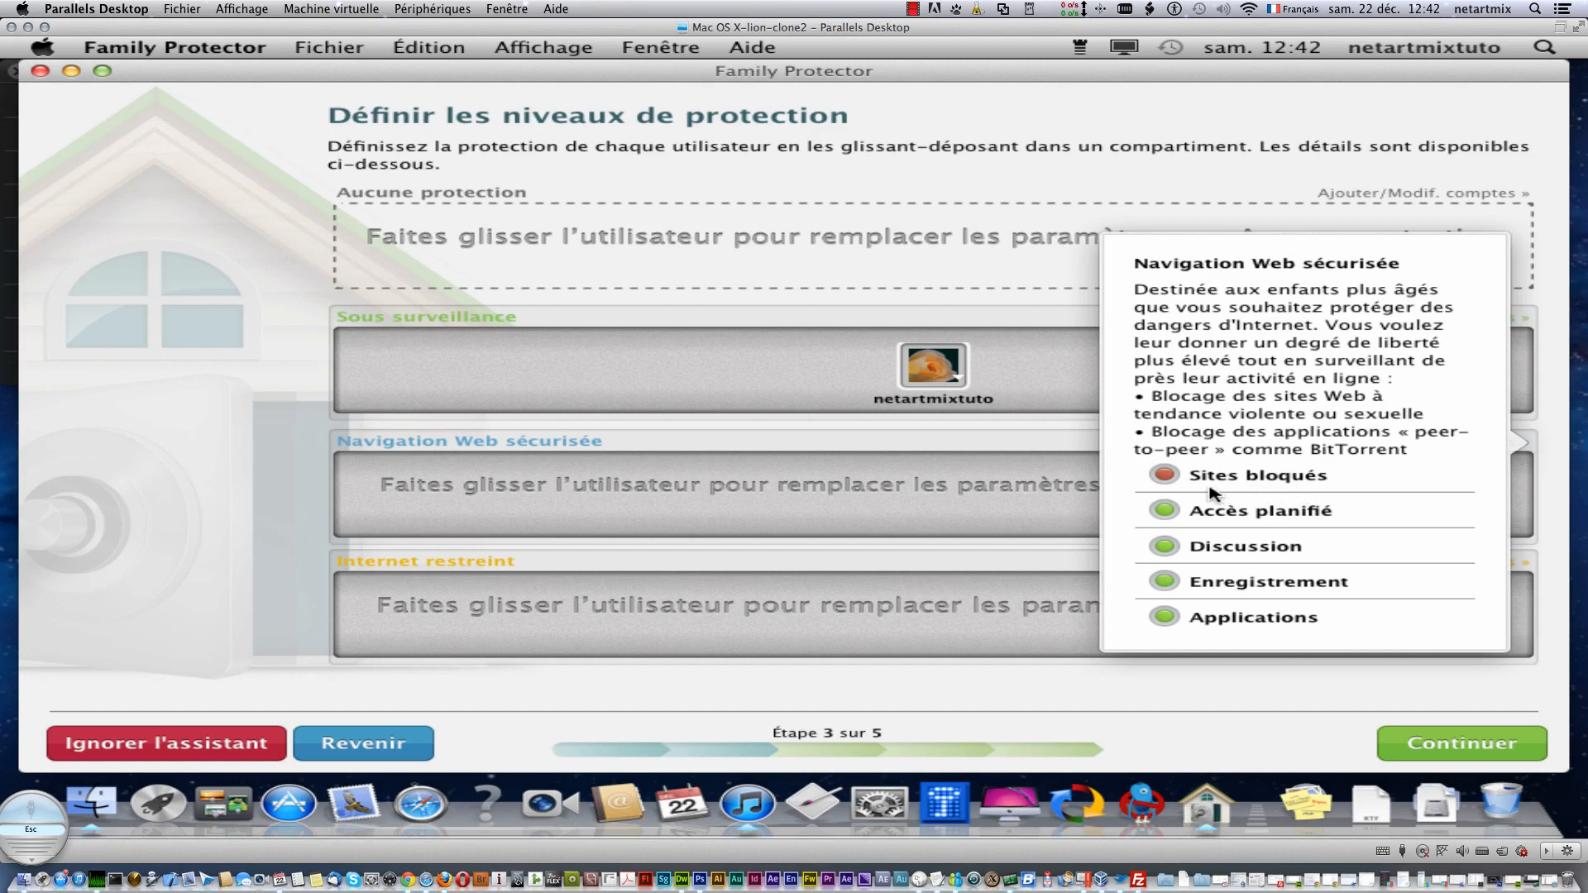
pyautogui.click(1052, 528)
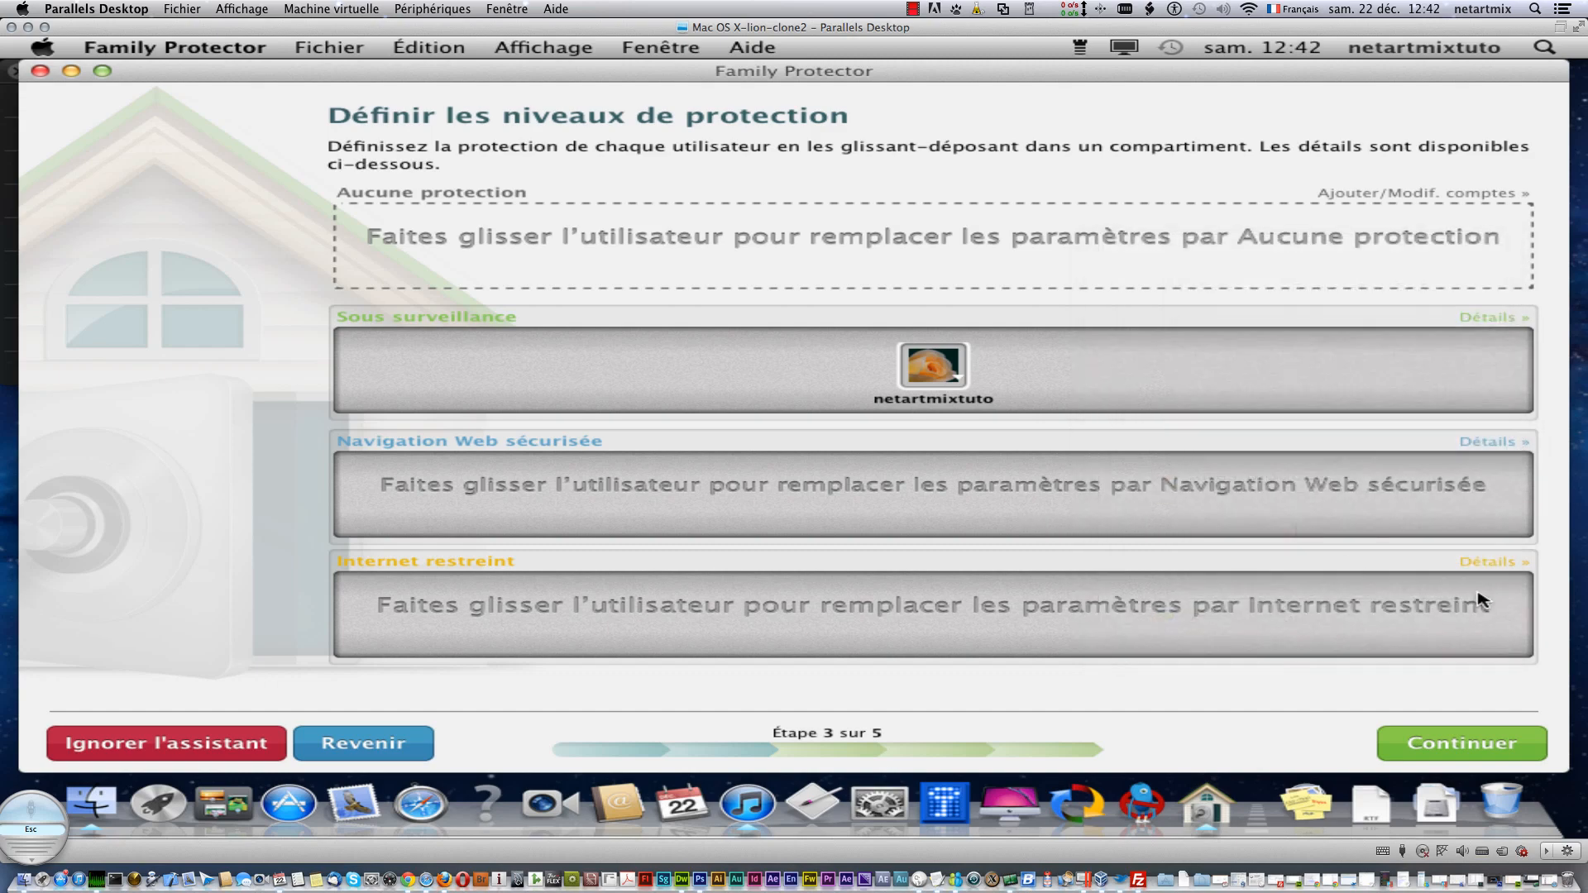
pyautogui.click(1489, 564)
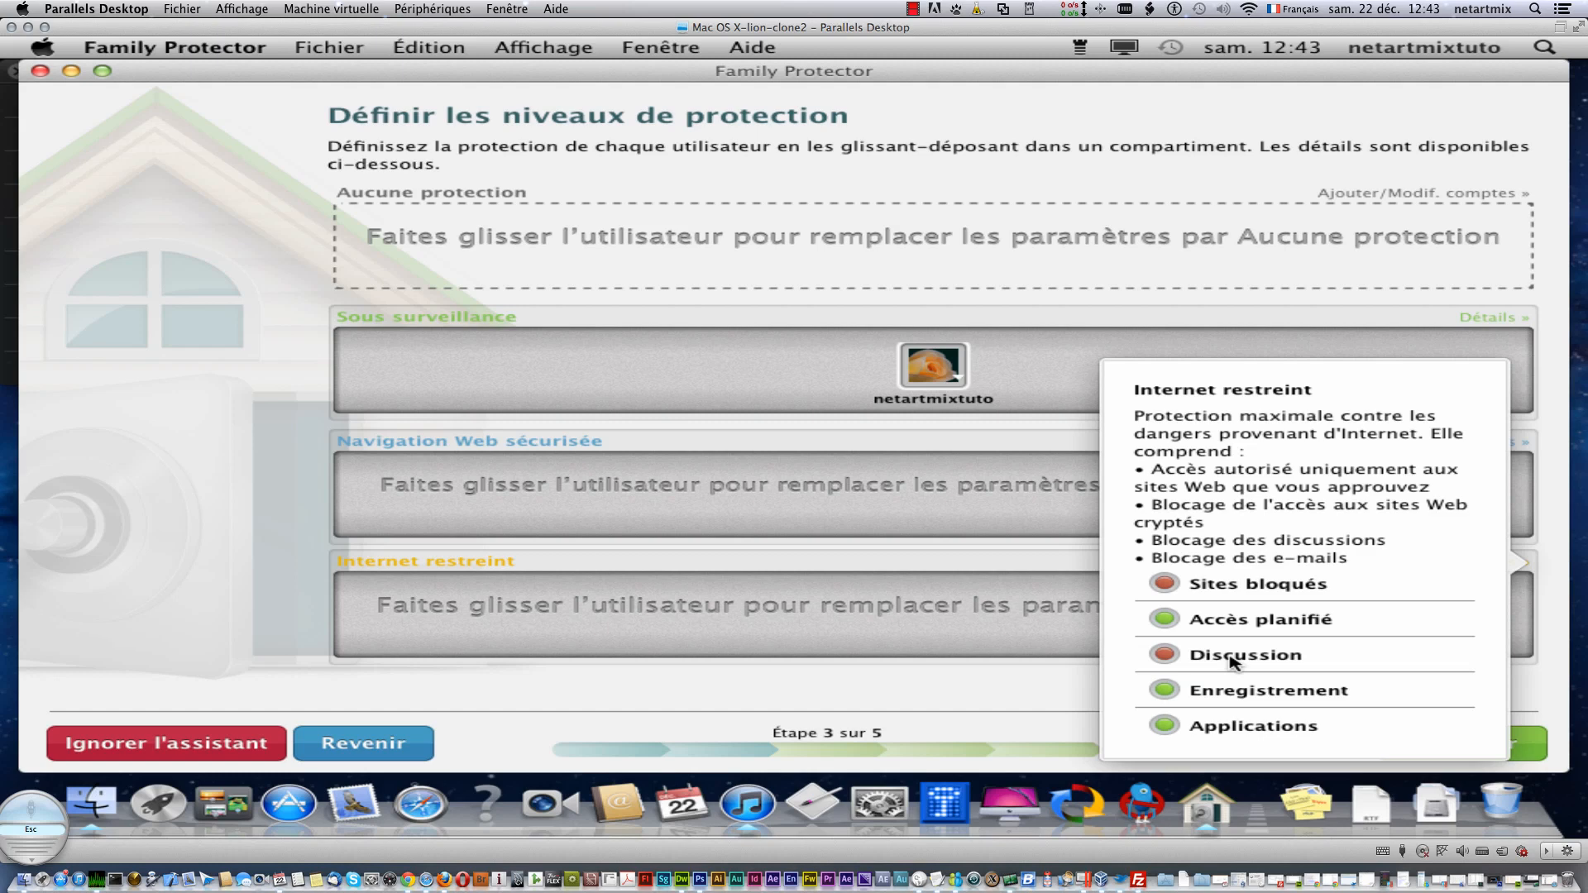
pyautogui.click(300, 360)
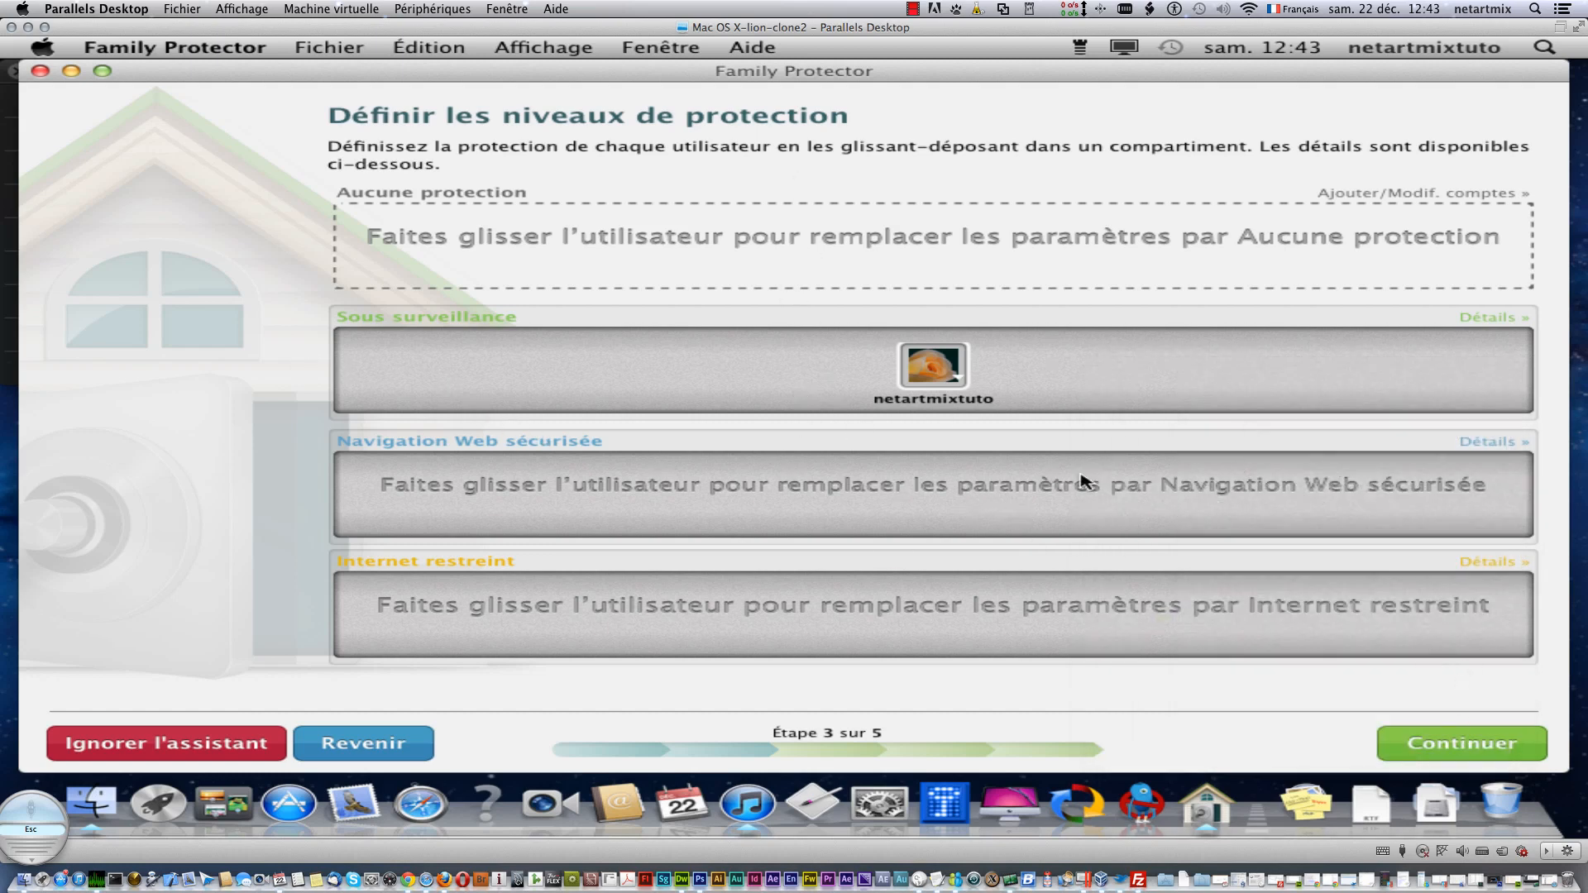
# - Keep the user at Sous surveillance and continue to the notifications step
pyautogui.rightClick(957, 383)
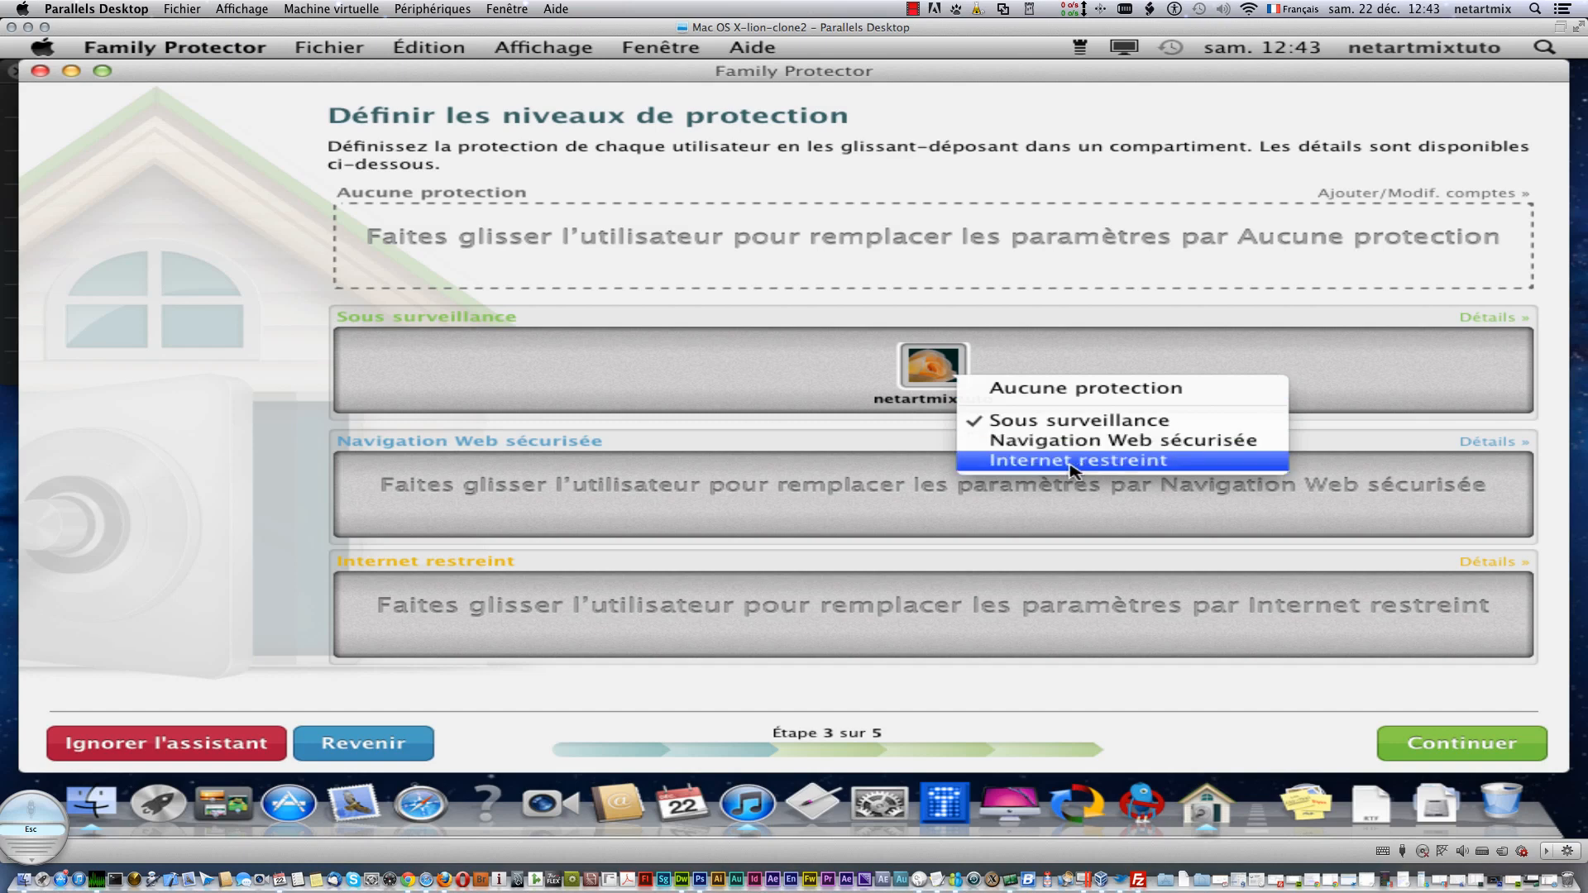
pyautogui.click(1419, 367)
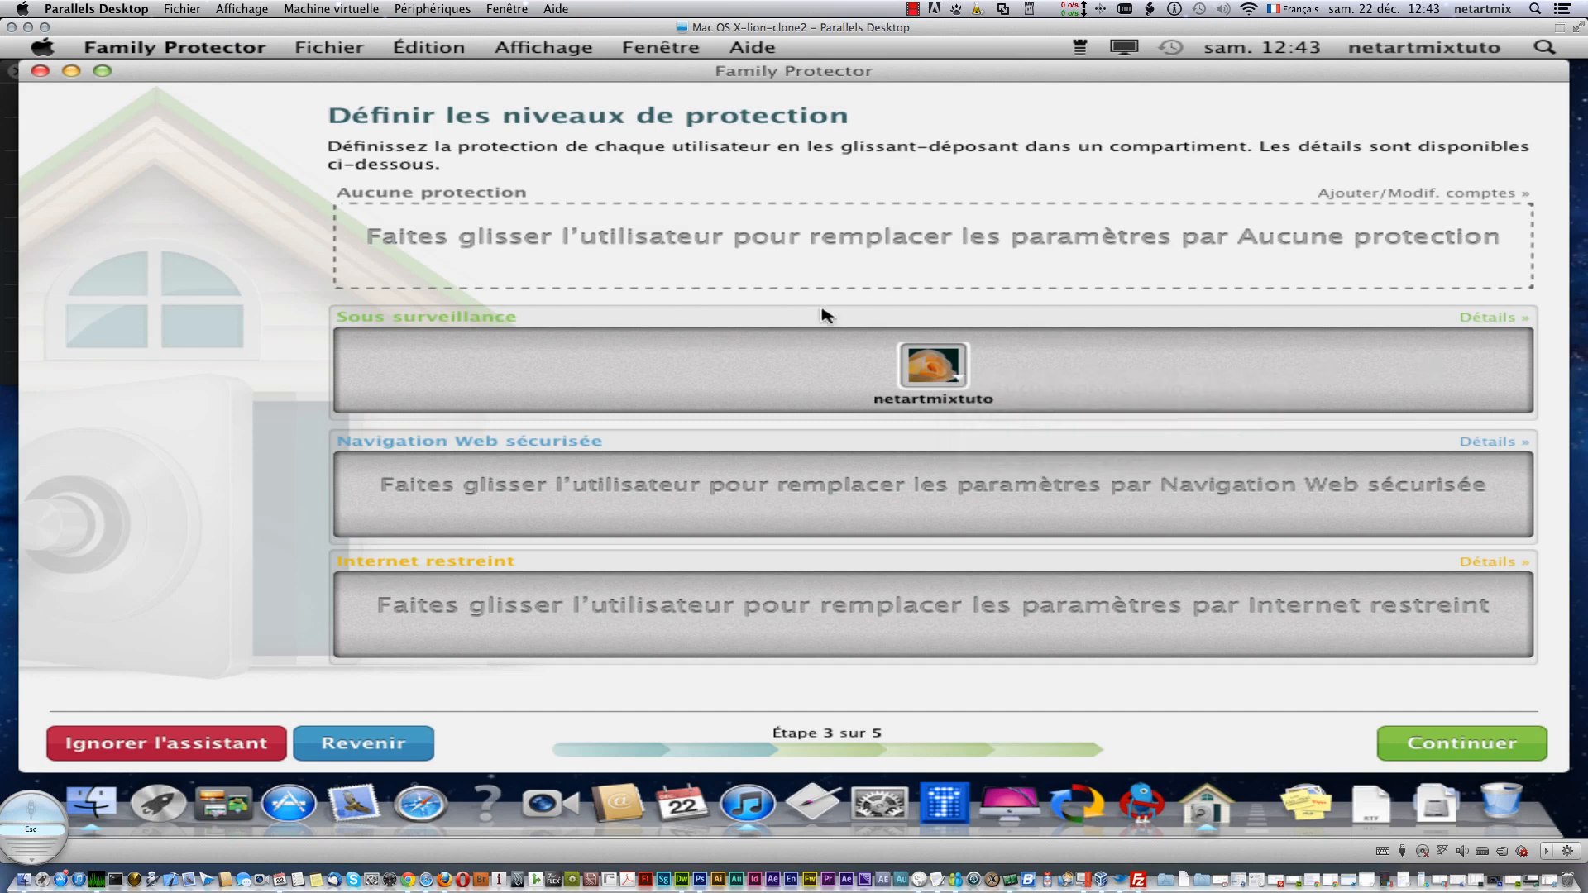
pyautogui.click(1461, 743)
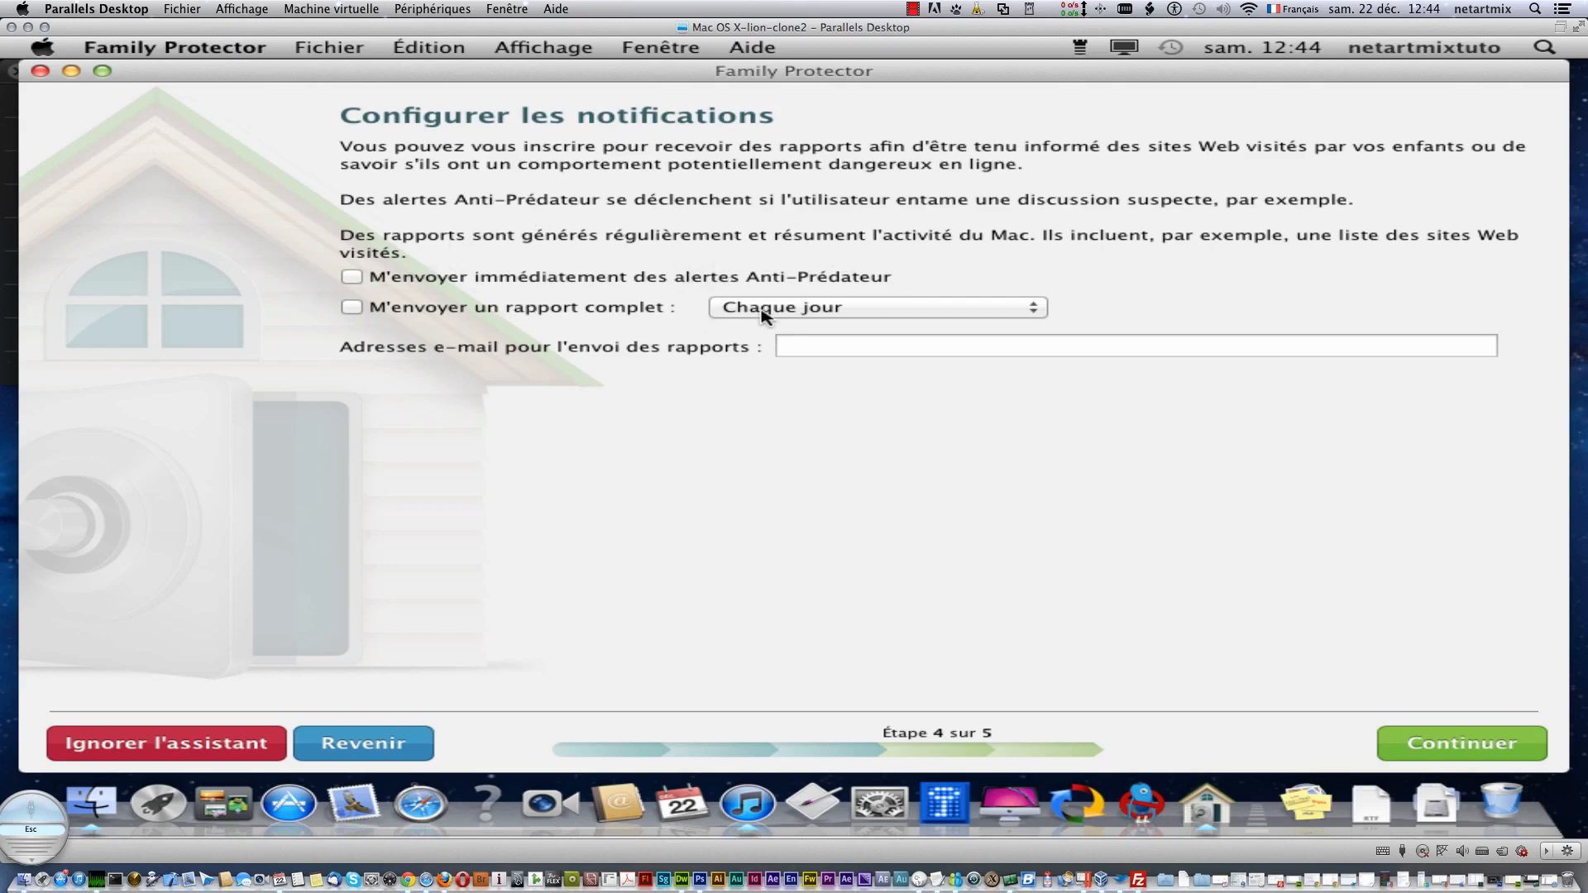
# - Leave the report e-mail field empty and continue to step 5, Administration Web
pyautogui.click(827, 349)
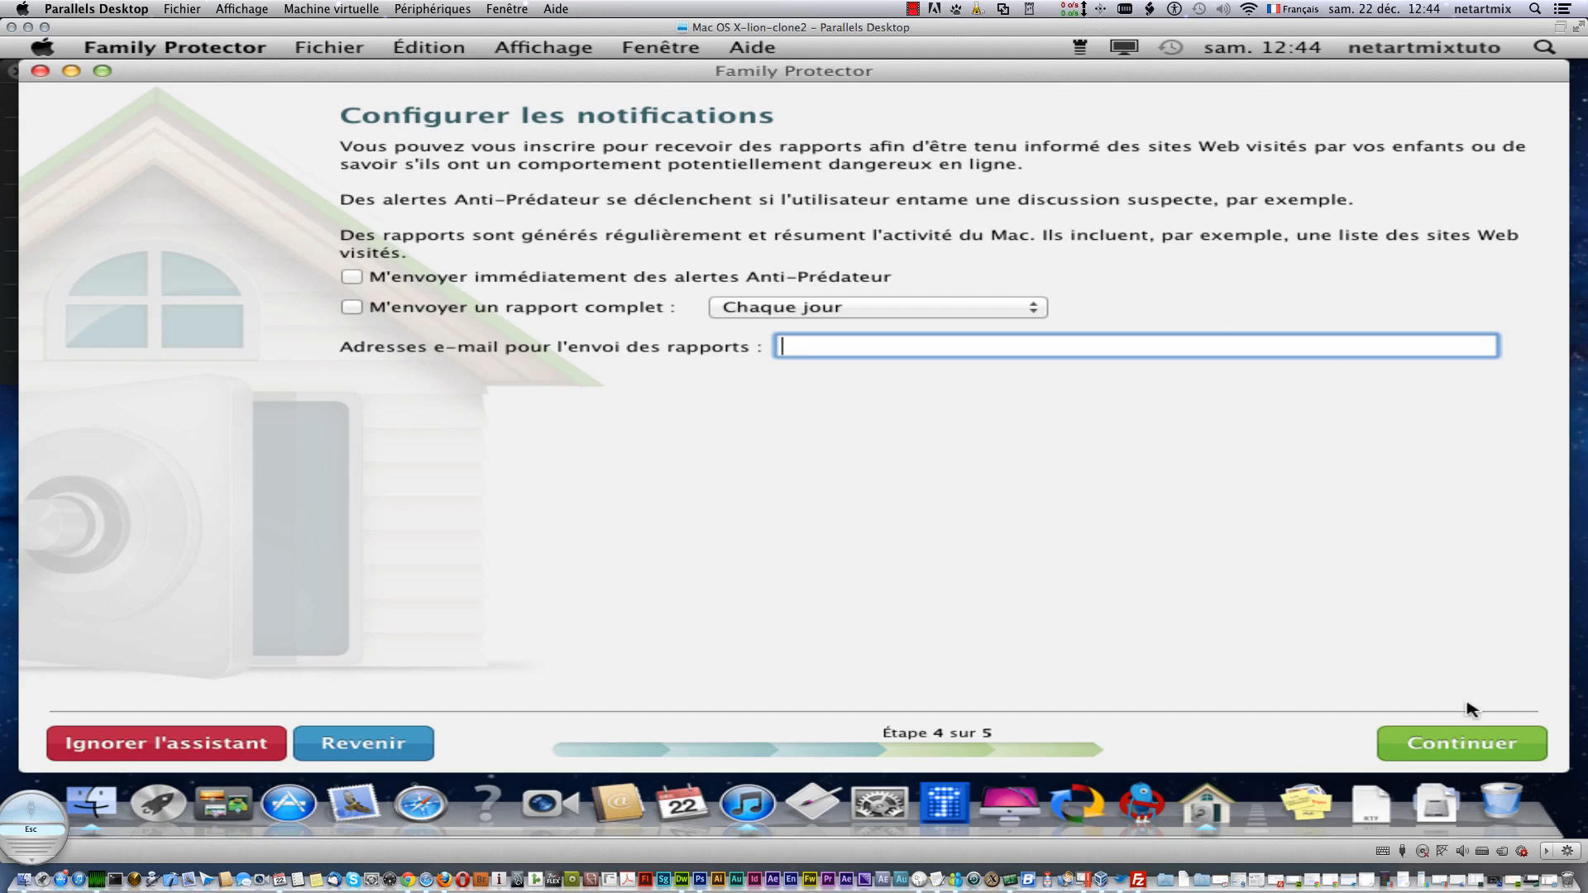
pyautogui.click(1462, 743)
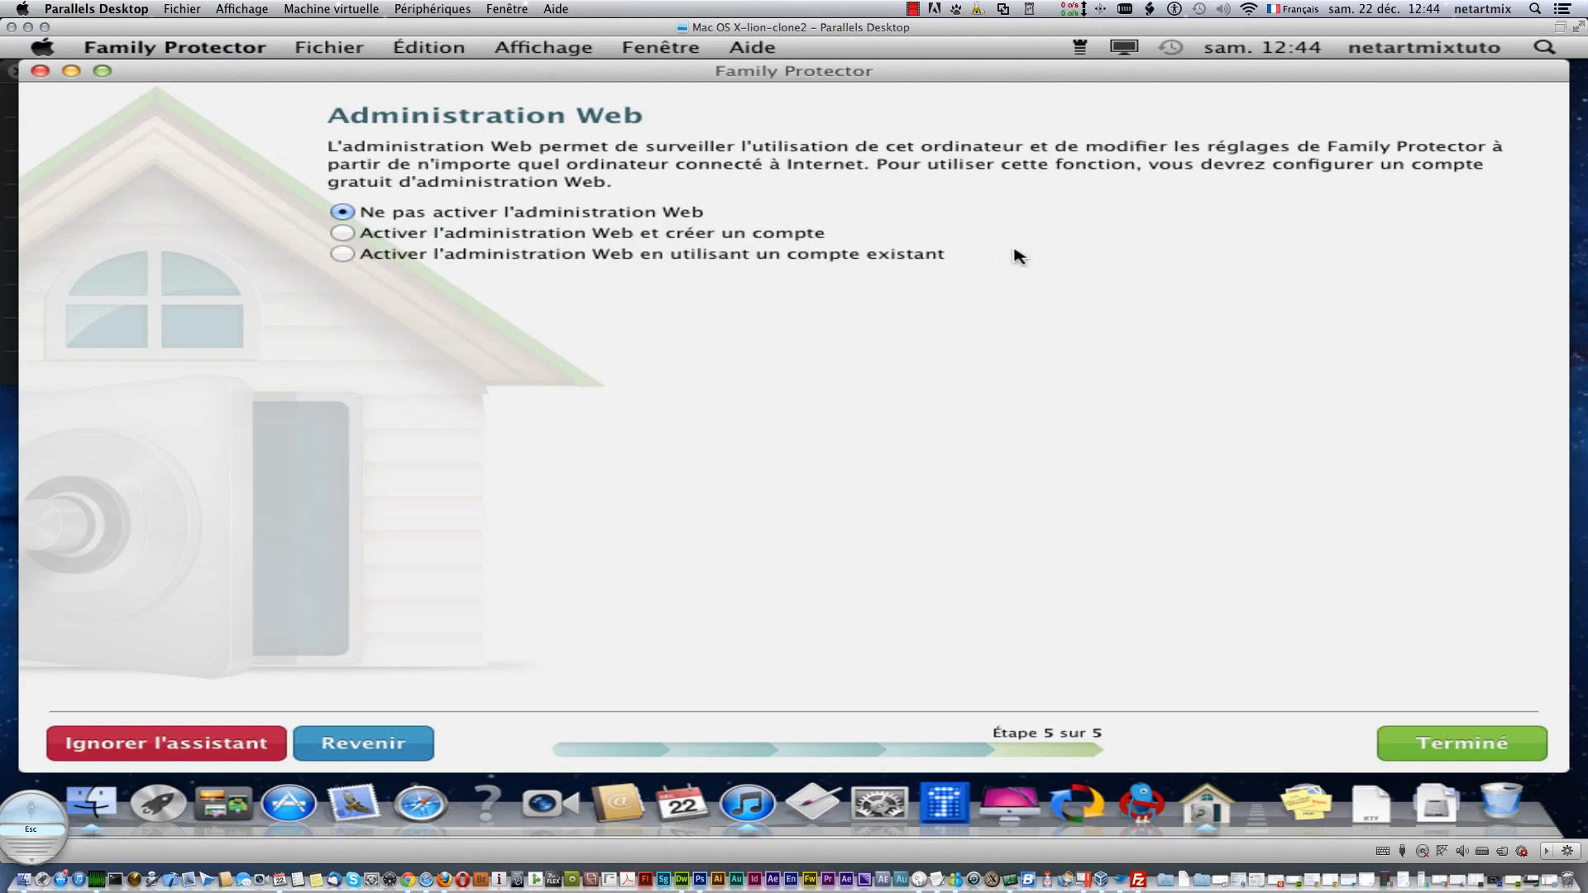
# - Complete the Family Protector setup wizard with 'Ne pas activer l'administration Web' kept
pyautogui.click(1497, 749)
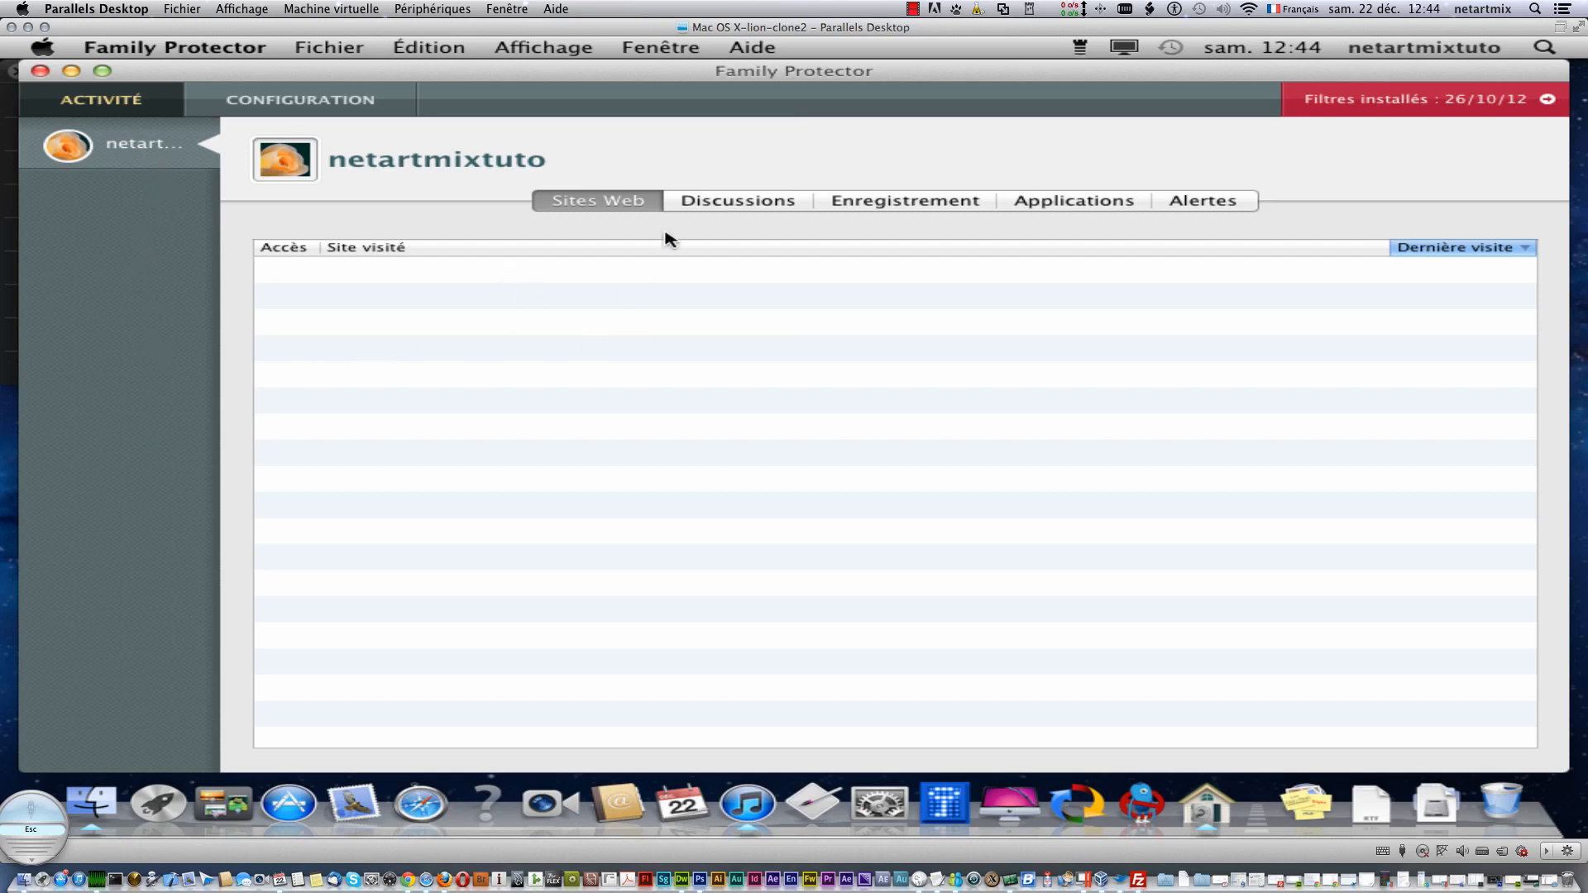
# - Browse the Discussions, Sites Web, Enregistrement, Applications and Alertes logs, then start updating the installed filters
pyautogui.click(724, 207)
pyautogui.click(606, 206)
pyautogui.click(924, 209)
pyautogui.click(1076, 207)
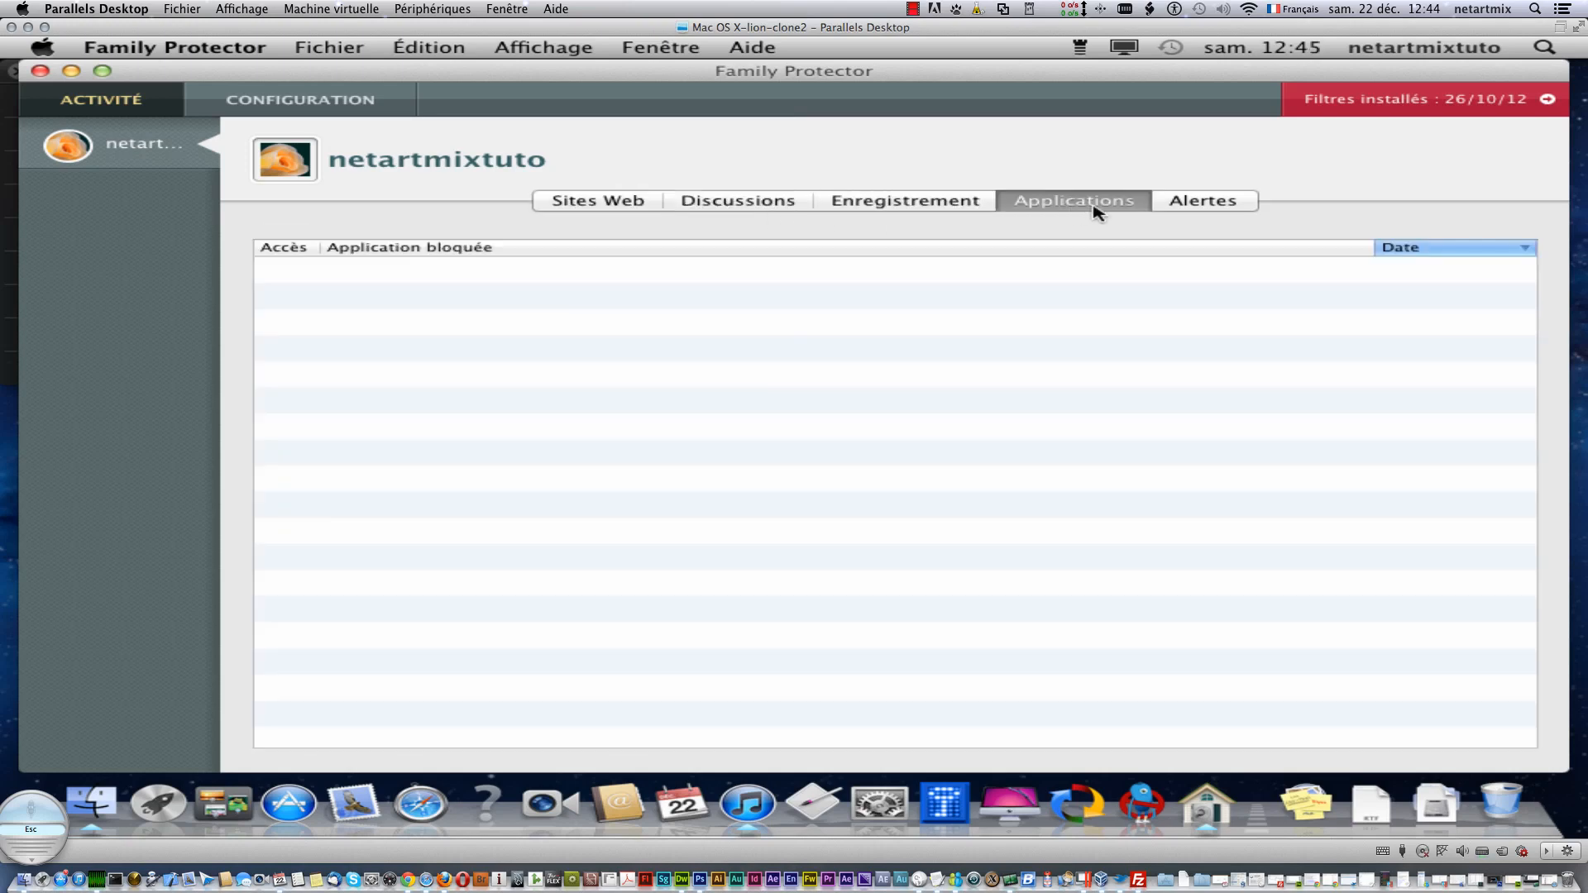
pyautogui.click(1183, 202)
pyautogui.click(802, 201)
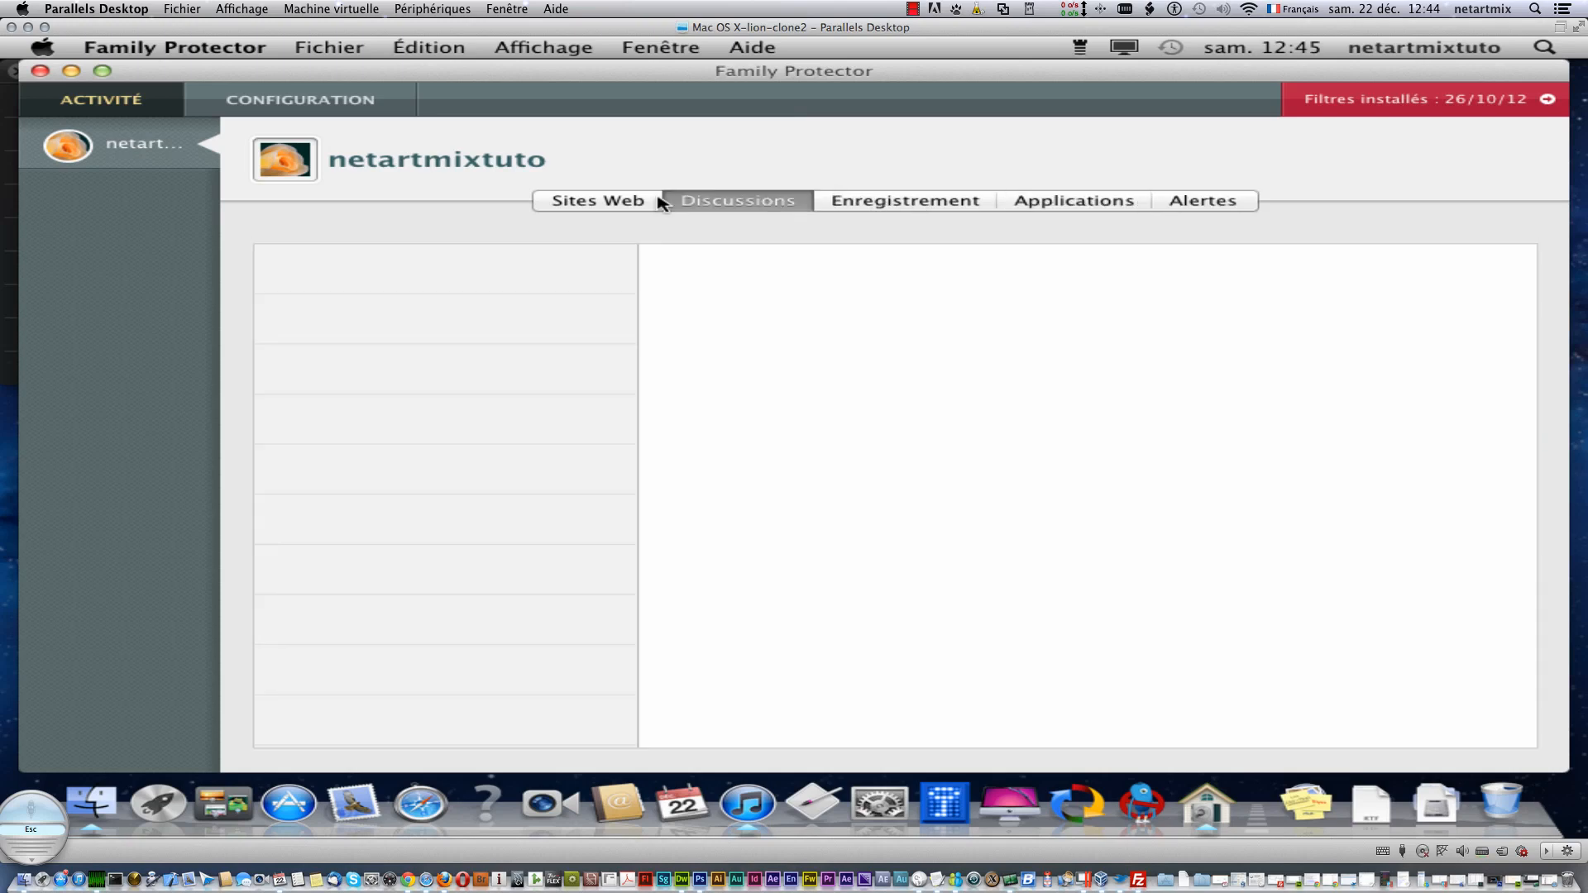
pyautogui.click(646, 204)
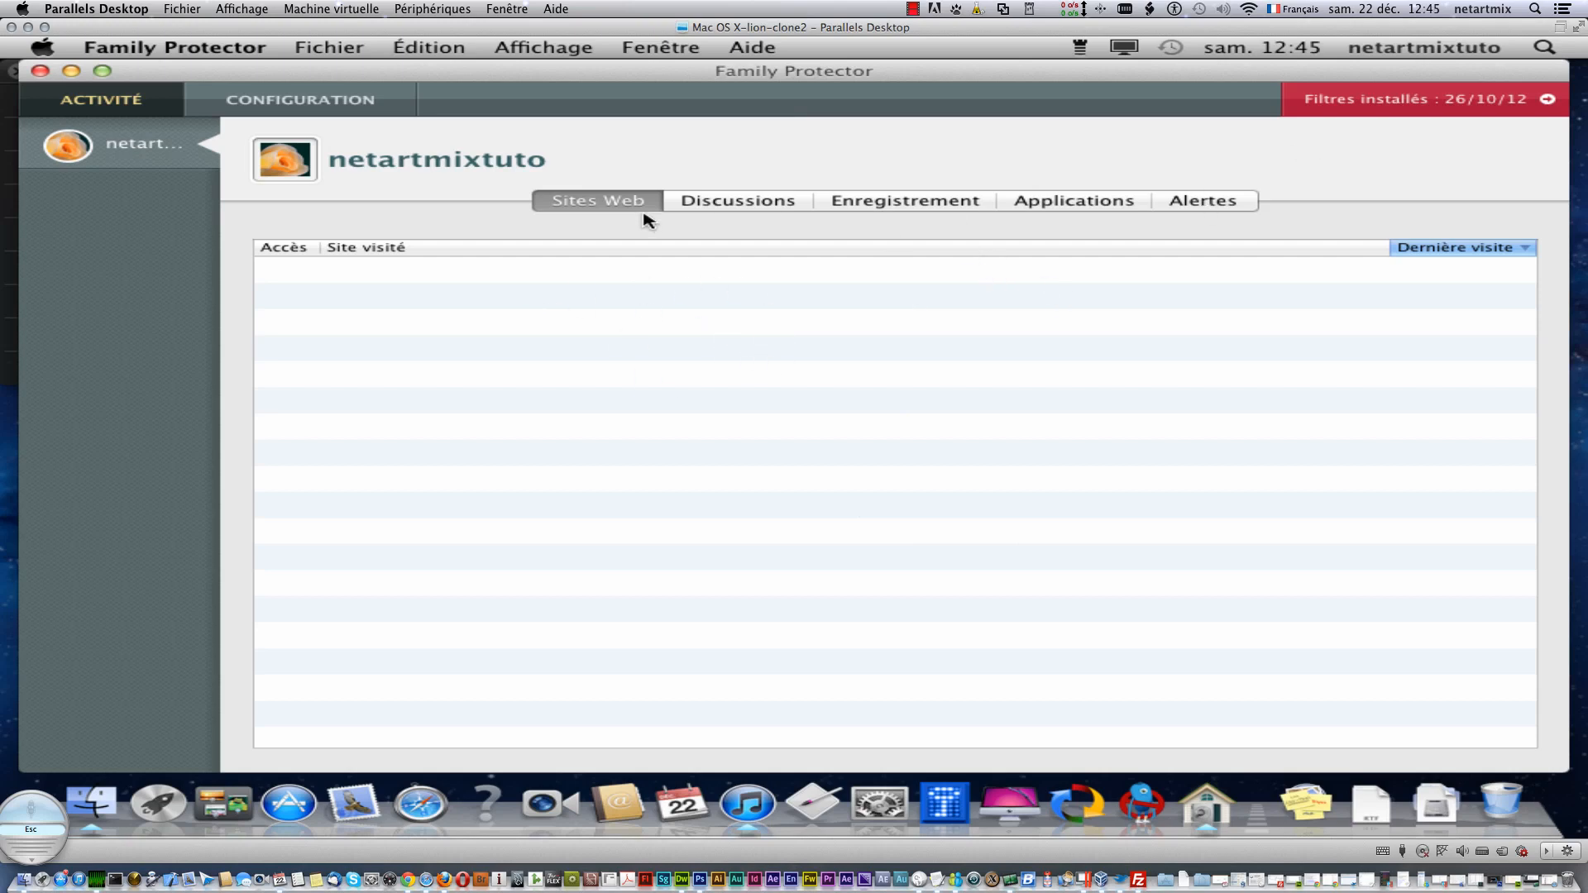
pyautogui.click(738, 205)
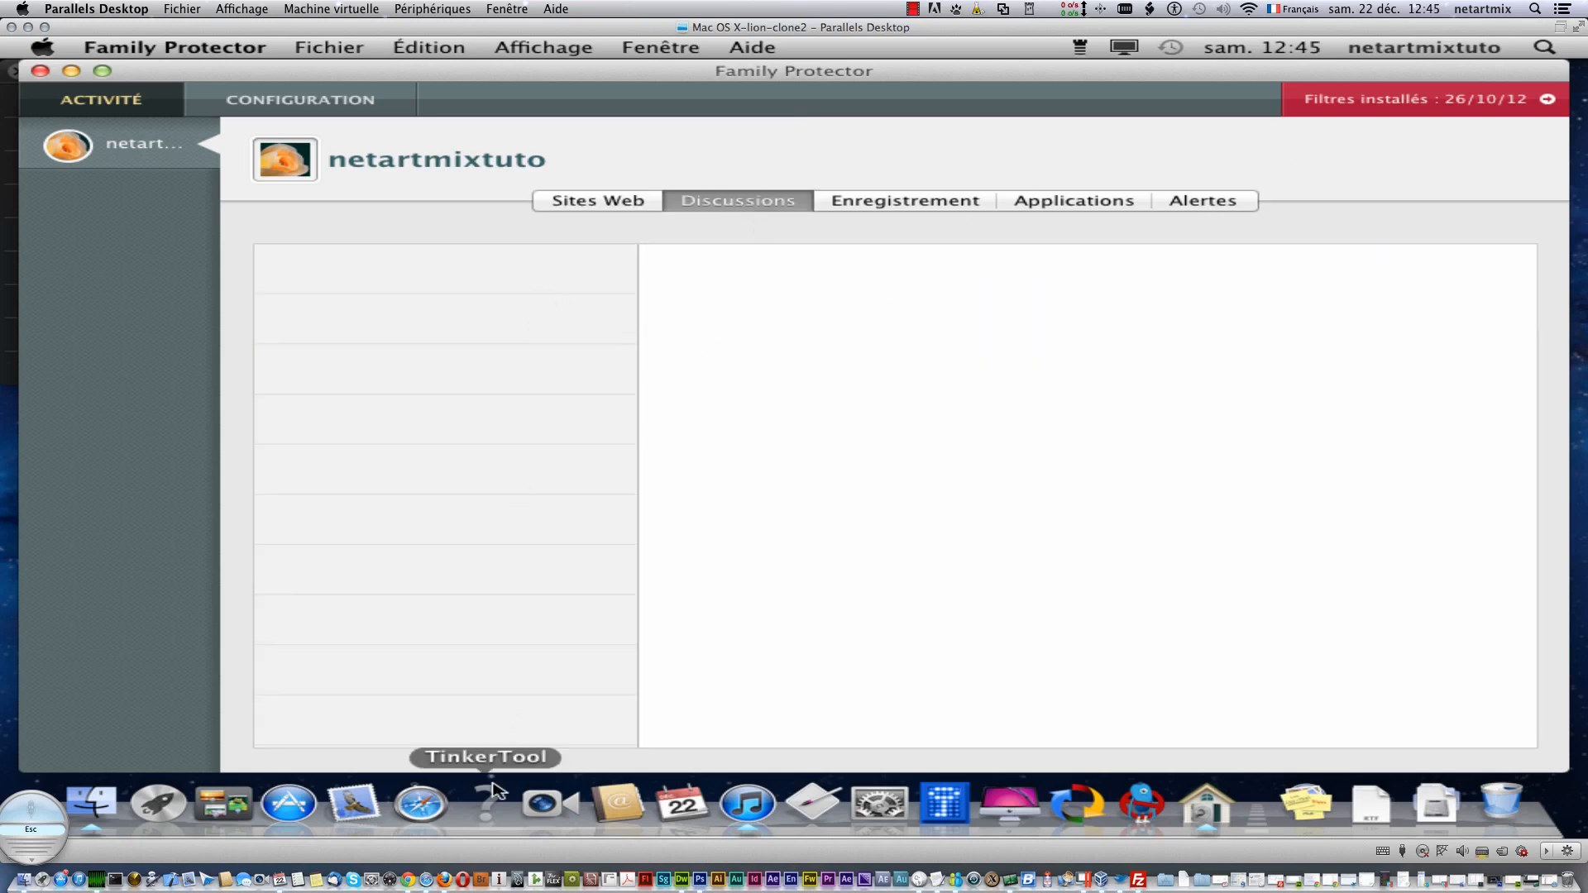
pyautogui.click(1406, 99)
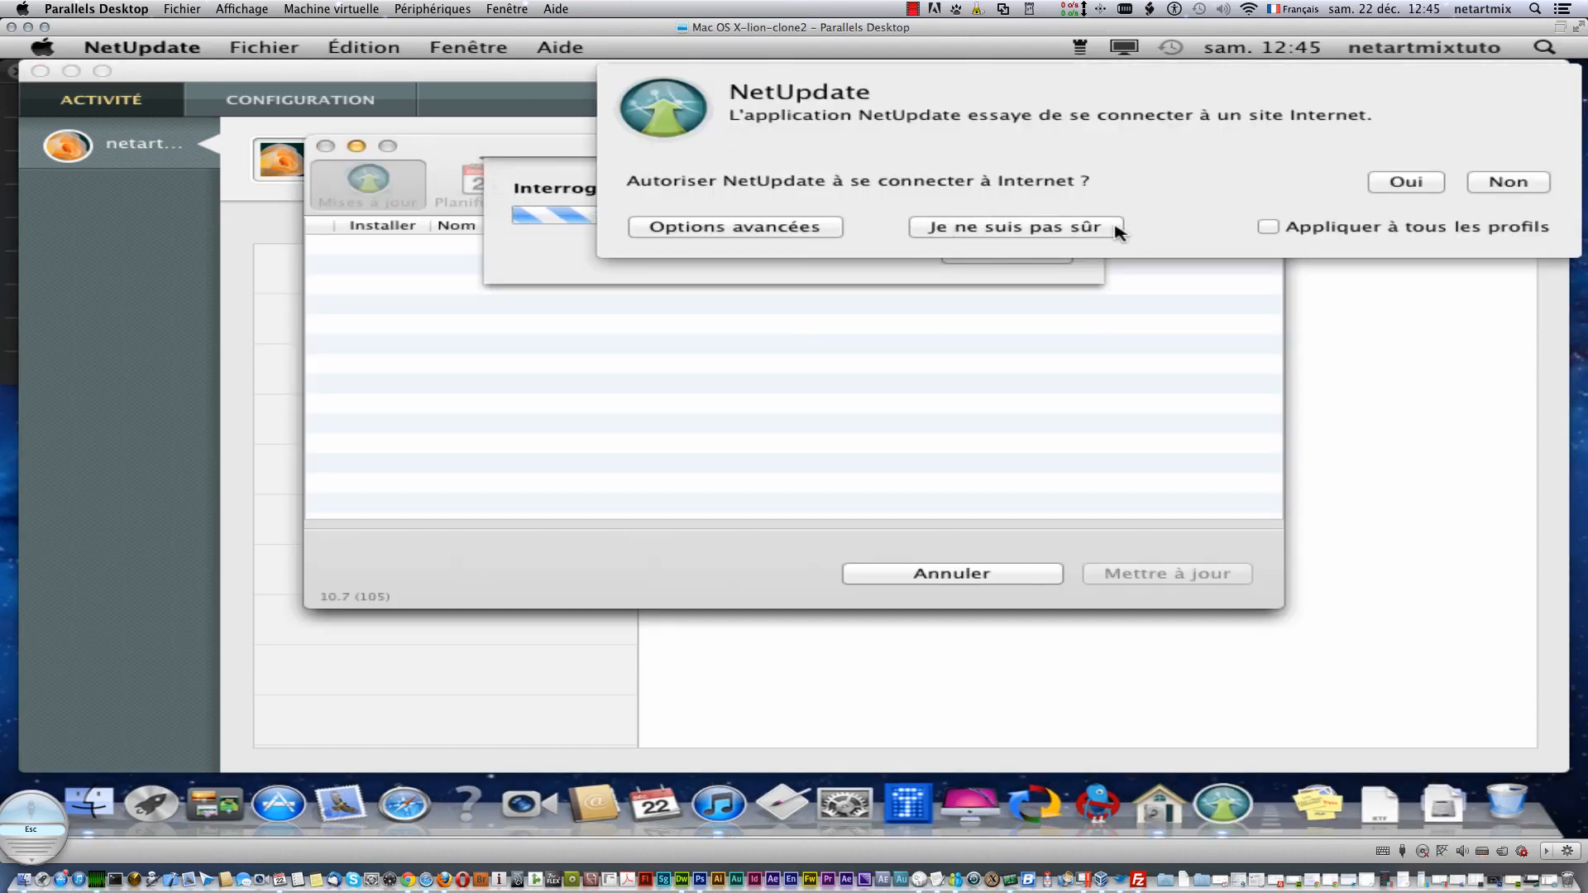
# - Allow NetUpdate internet access for all profiles and dismiss the updates-available notice
pyautogui.click(1408, 187)
pyautogui.click(1268, 227)
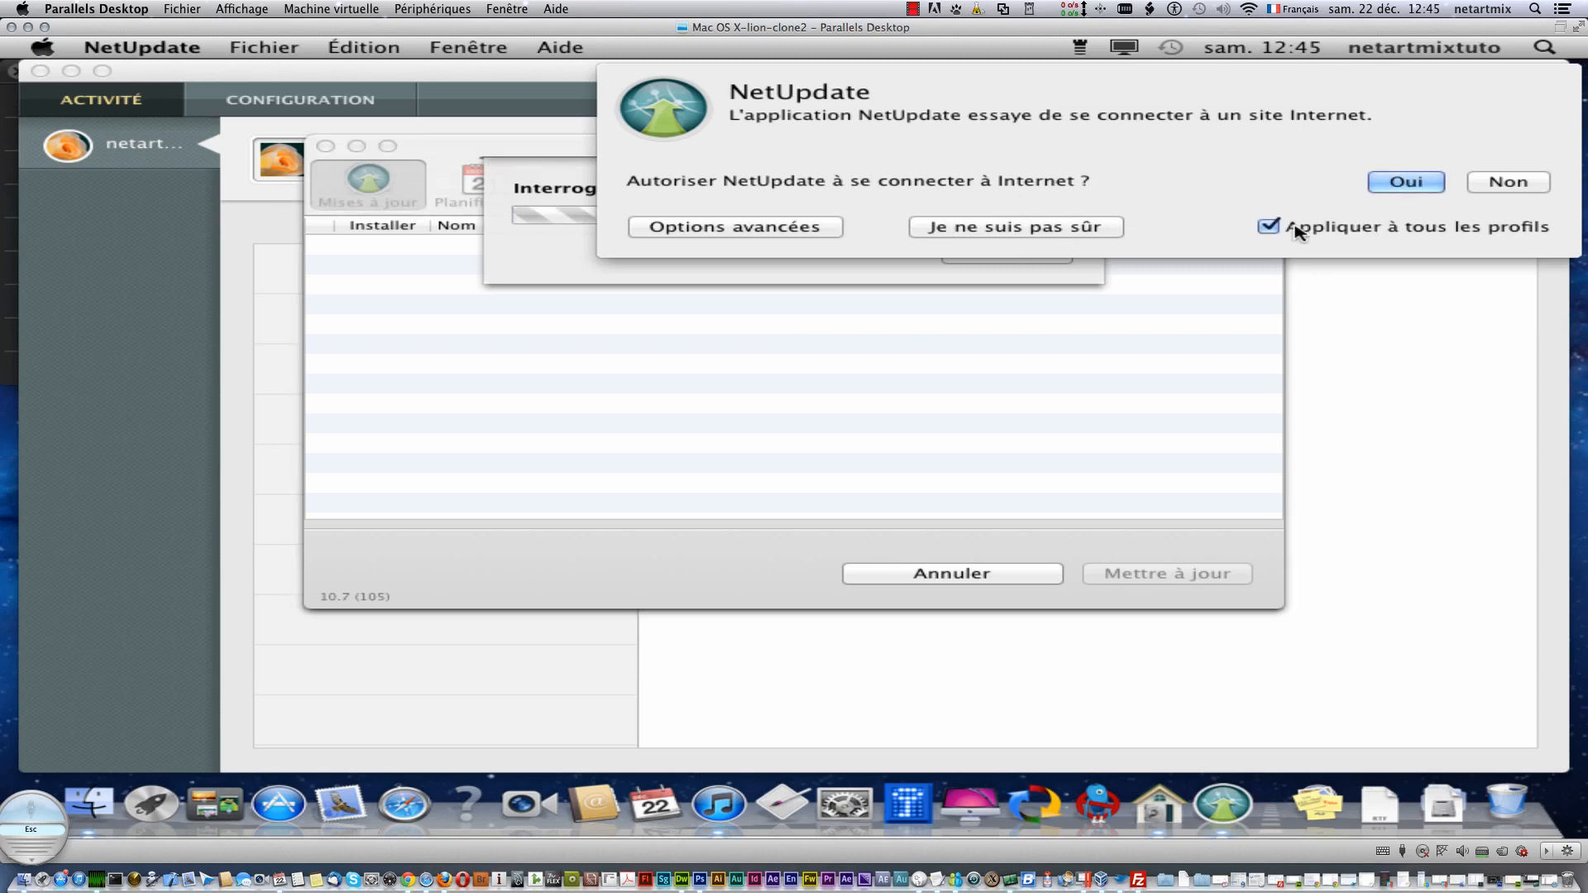
pyautogui.click(1404, 185)
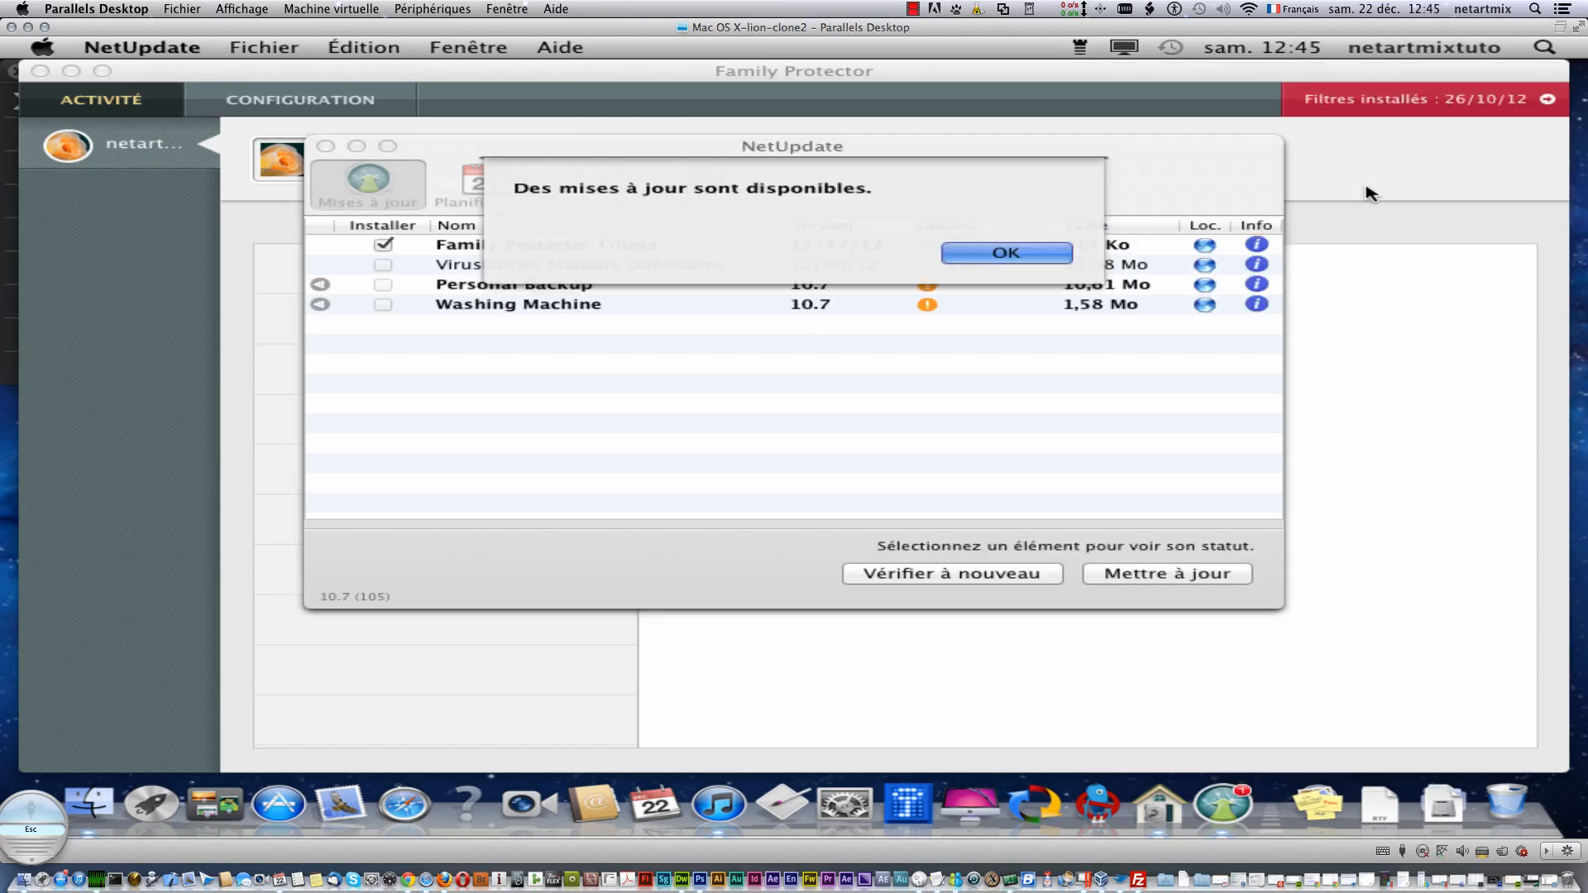
pyautogui.click(1005, 253)
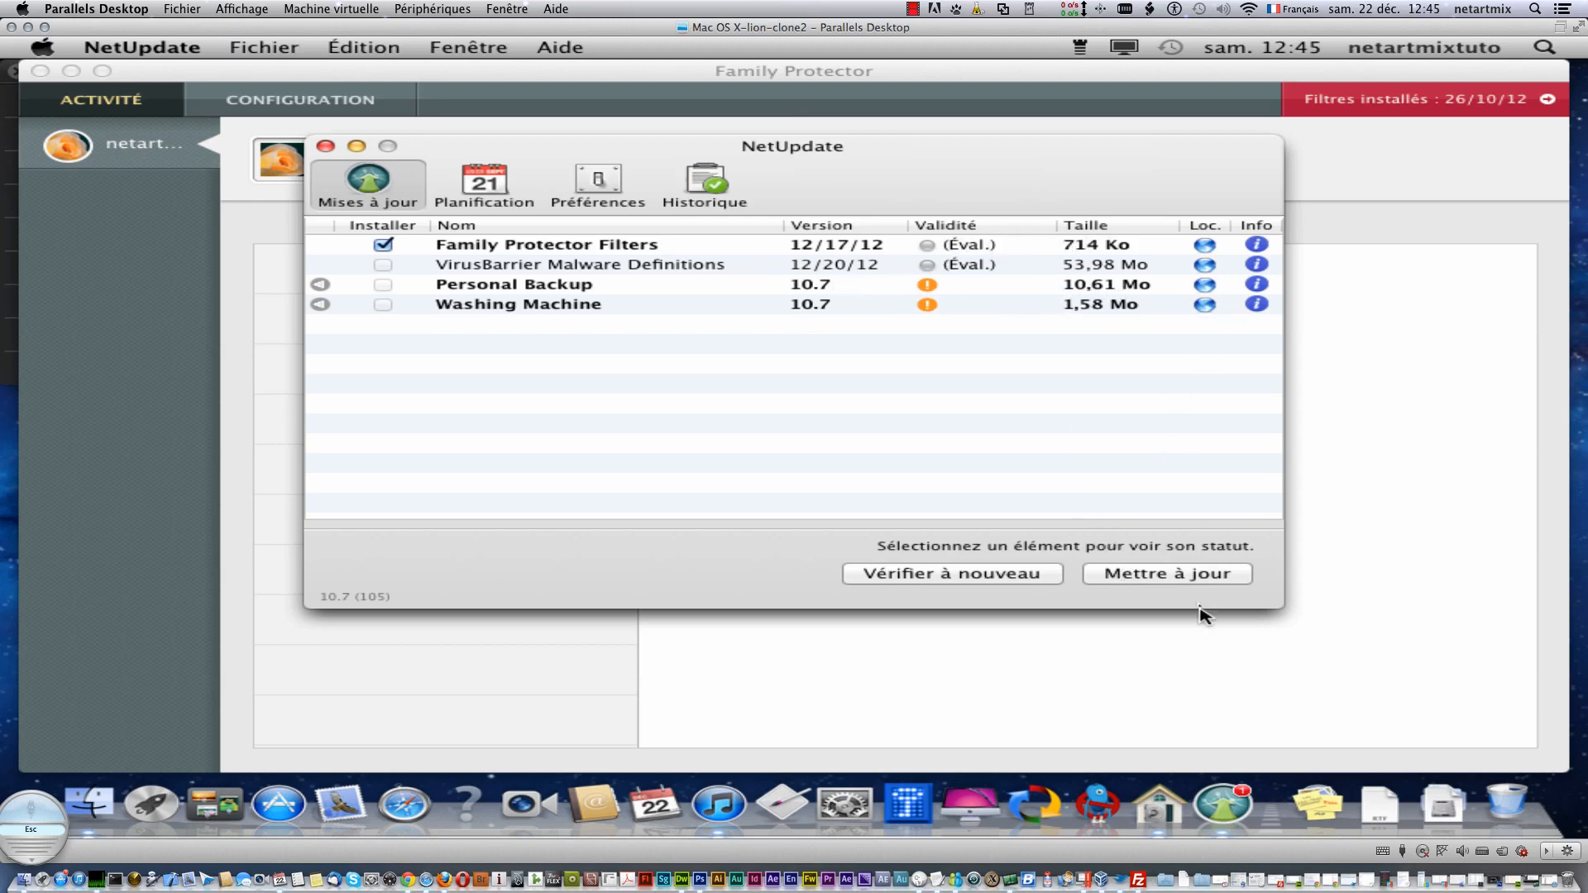
# - Install the Family Protector Filters update with the administrator password, trusting the installer's connection
pyautogui.click(1196, 579)
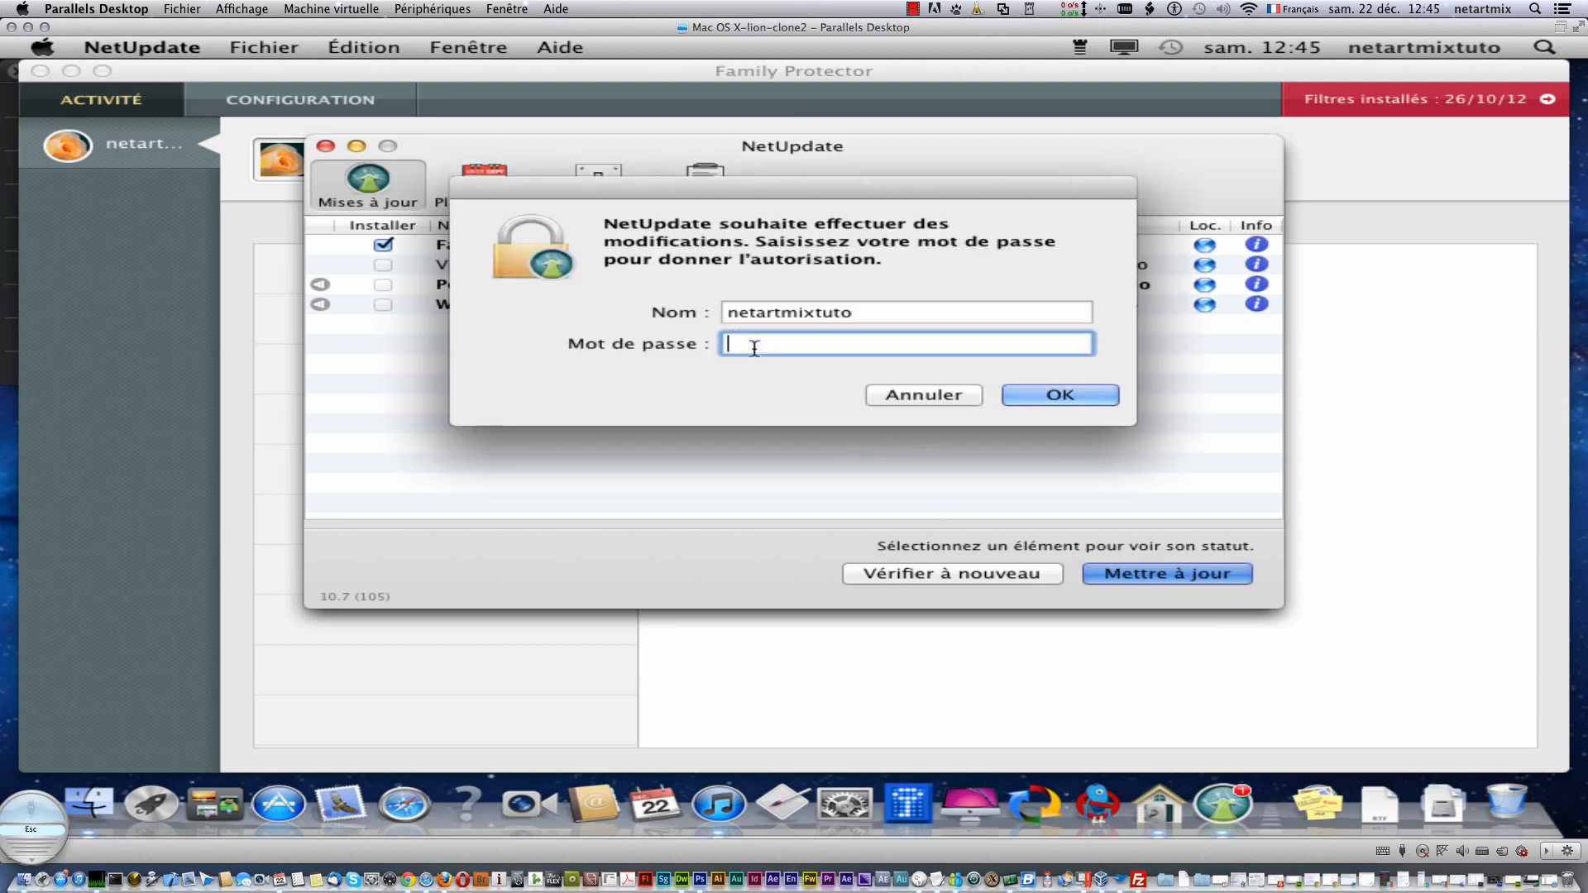
pyautogui.write('••••••••••')
pyautogui.press('Return')
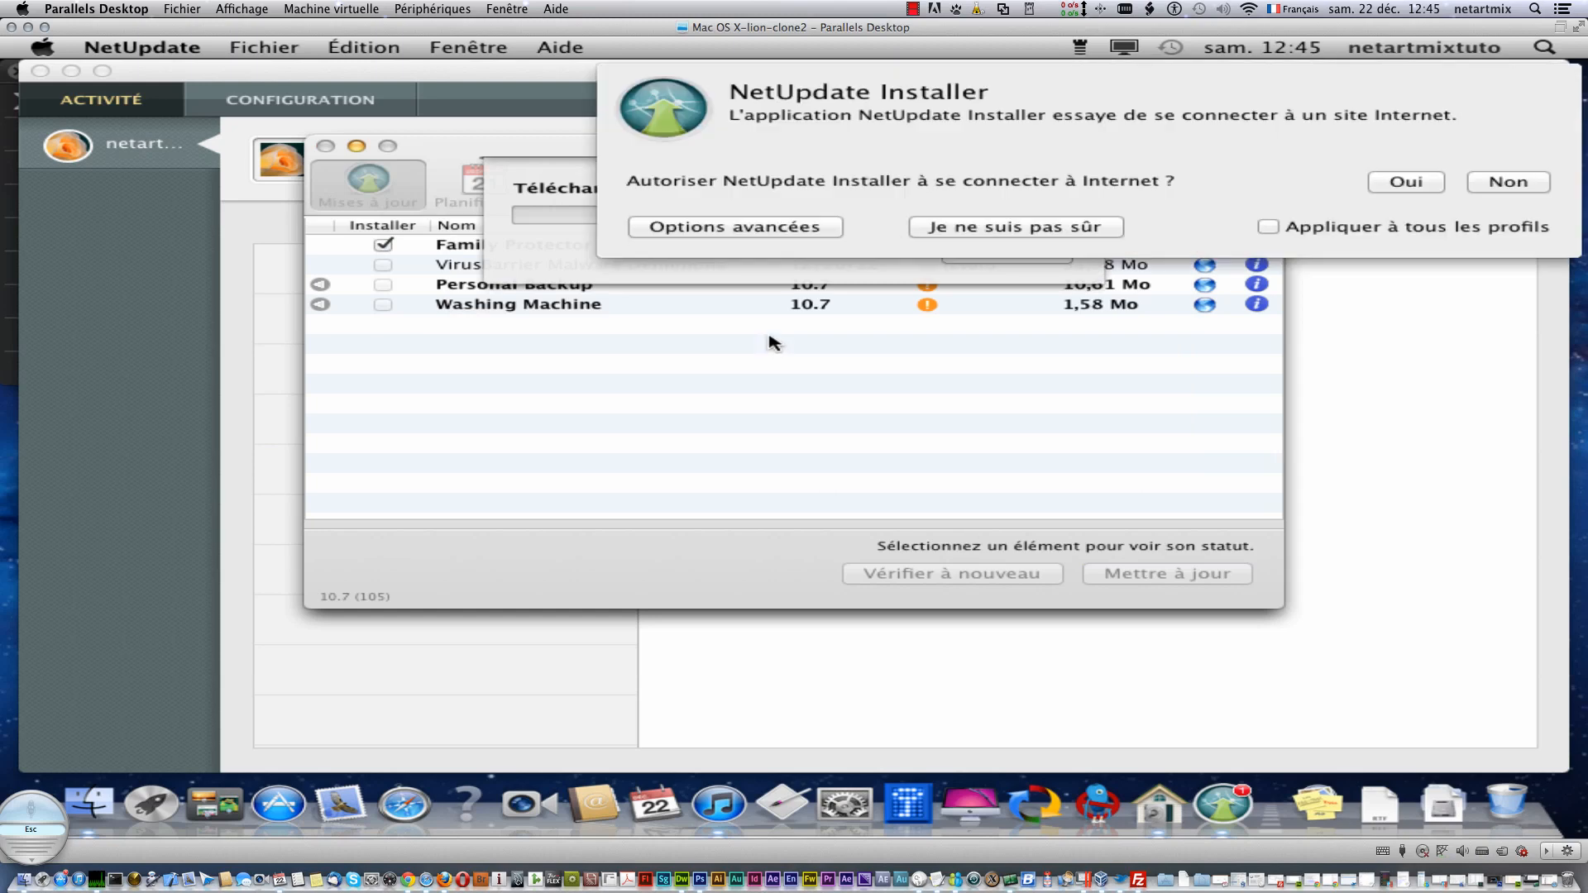
pyautogui.click(1396, 228)
pyautogui.click(1407, 182)
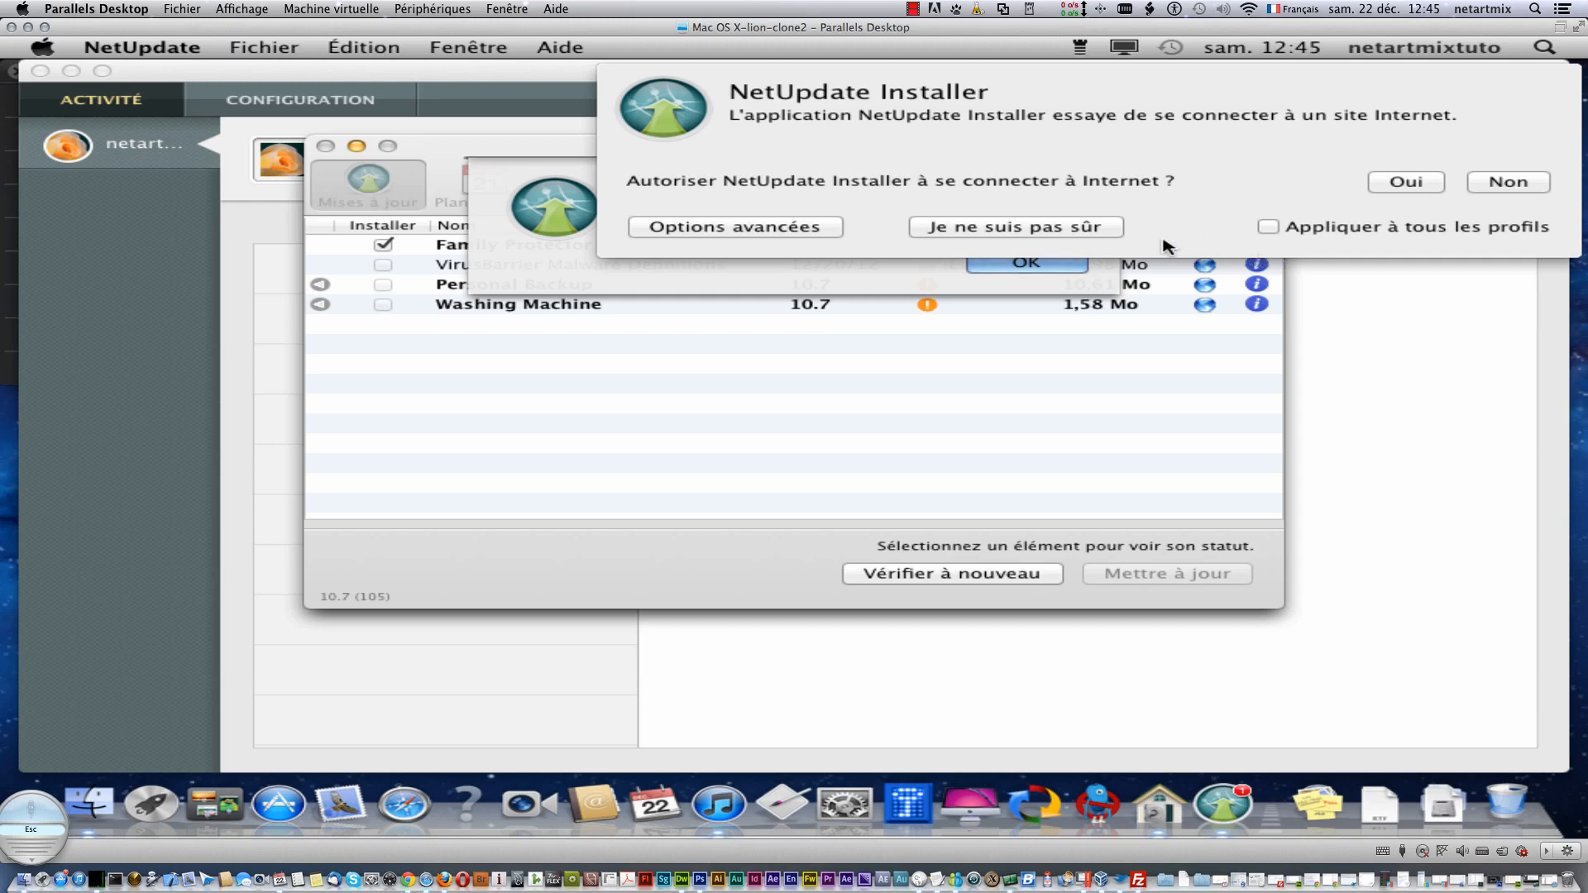
pyautogui.click(1103, 228)
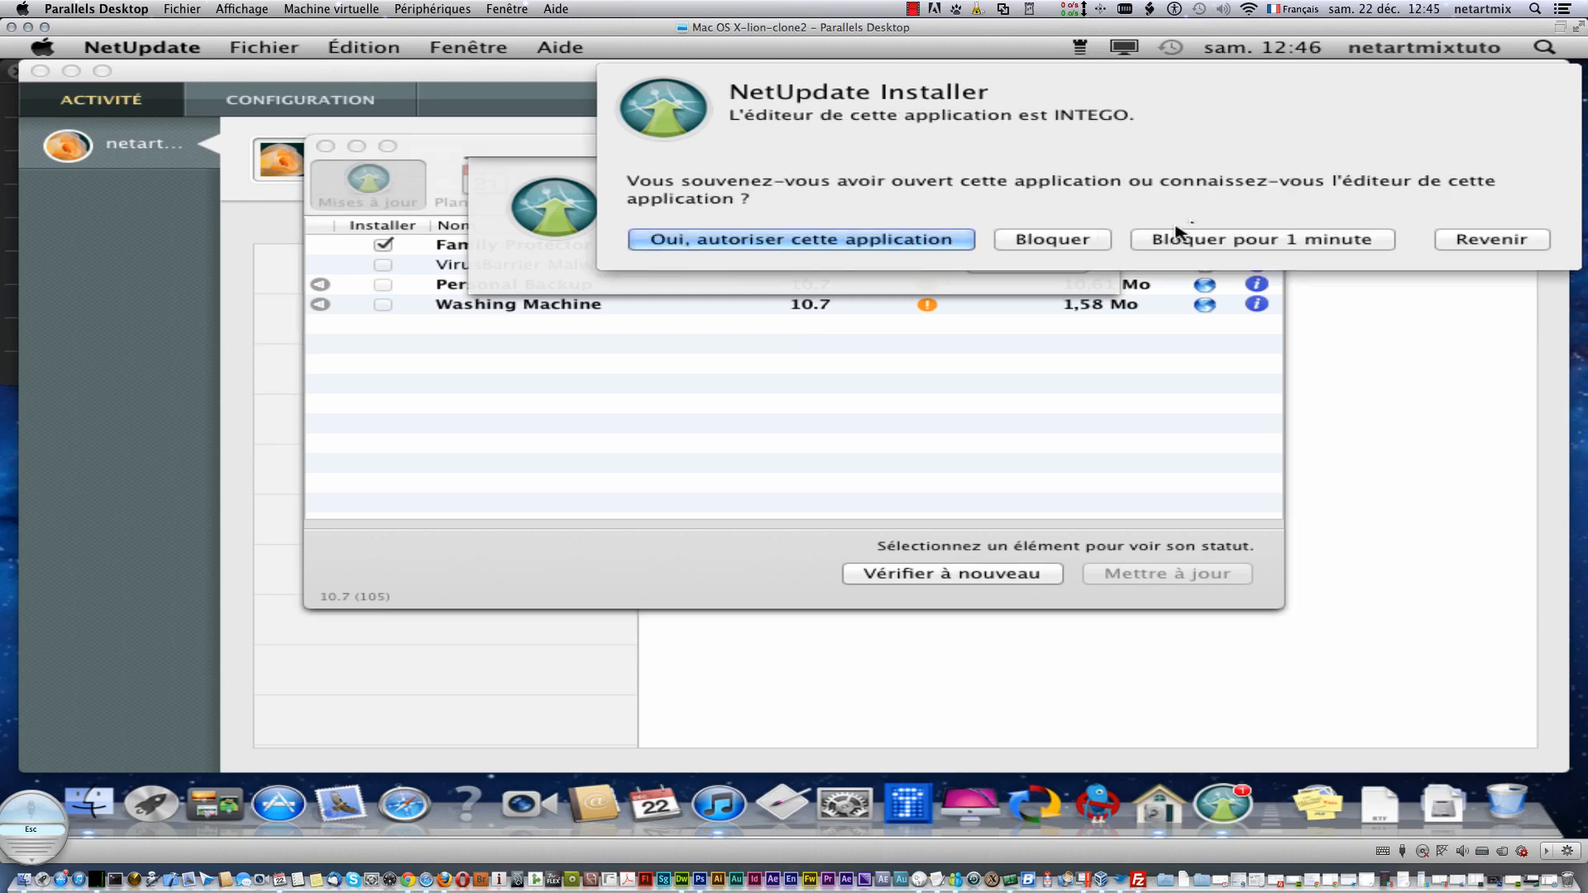
pyautogui.click(925, 241)
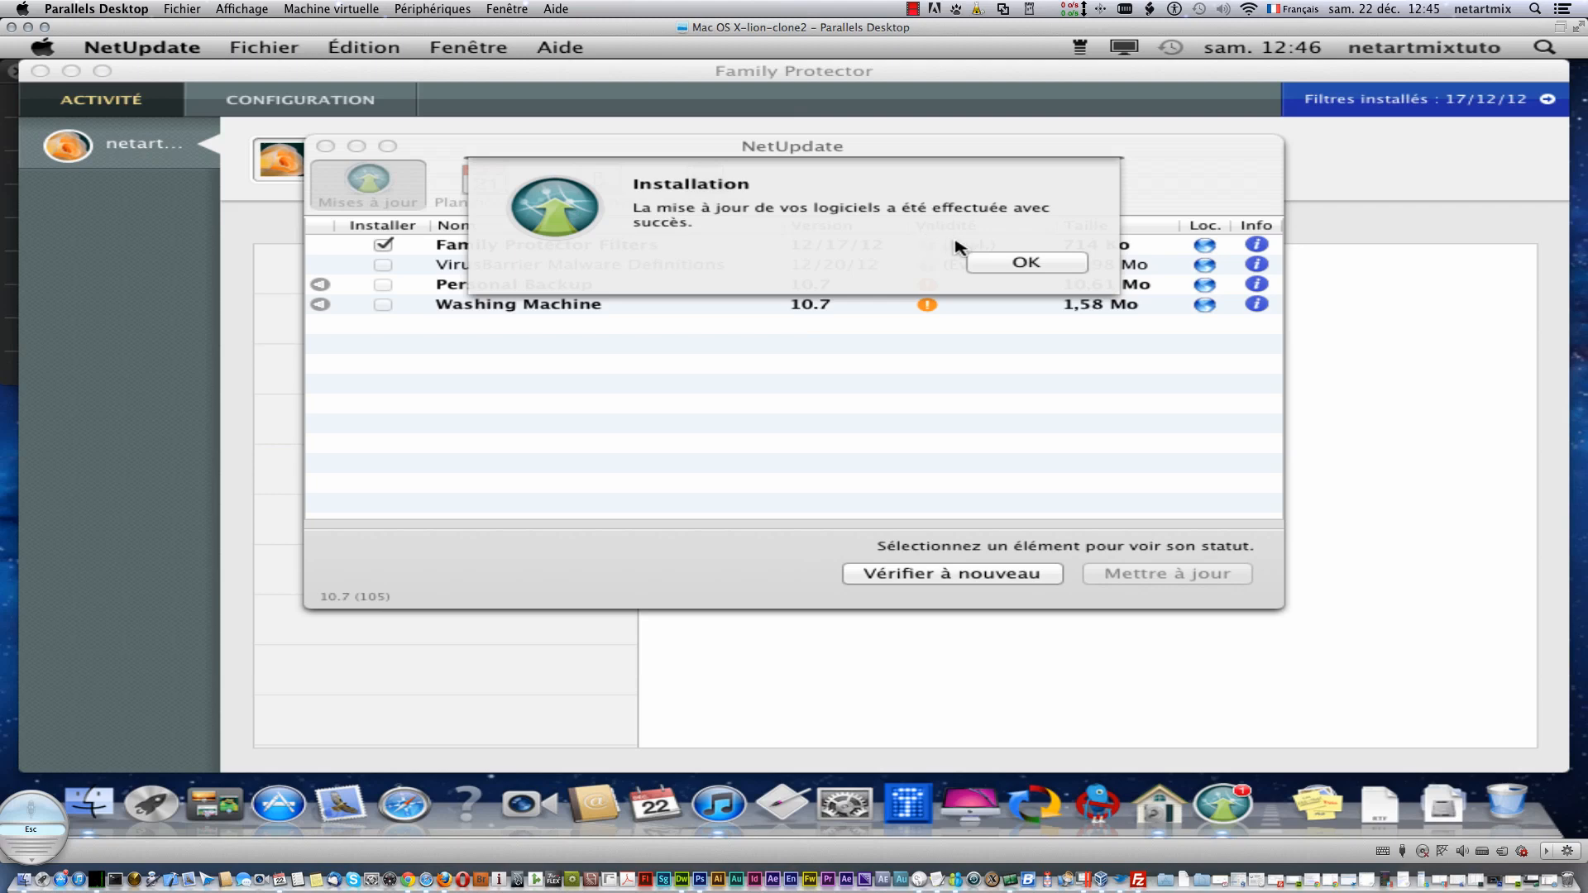
pyautogui.click(1014, 262)
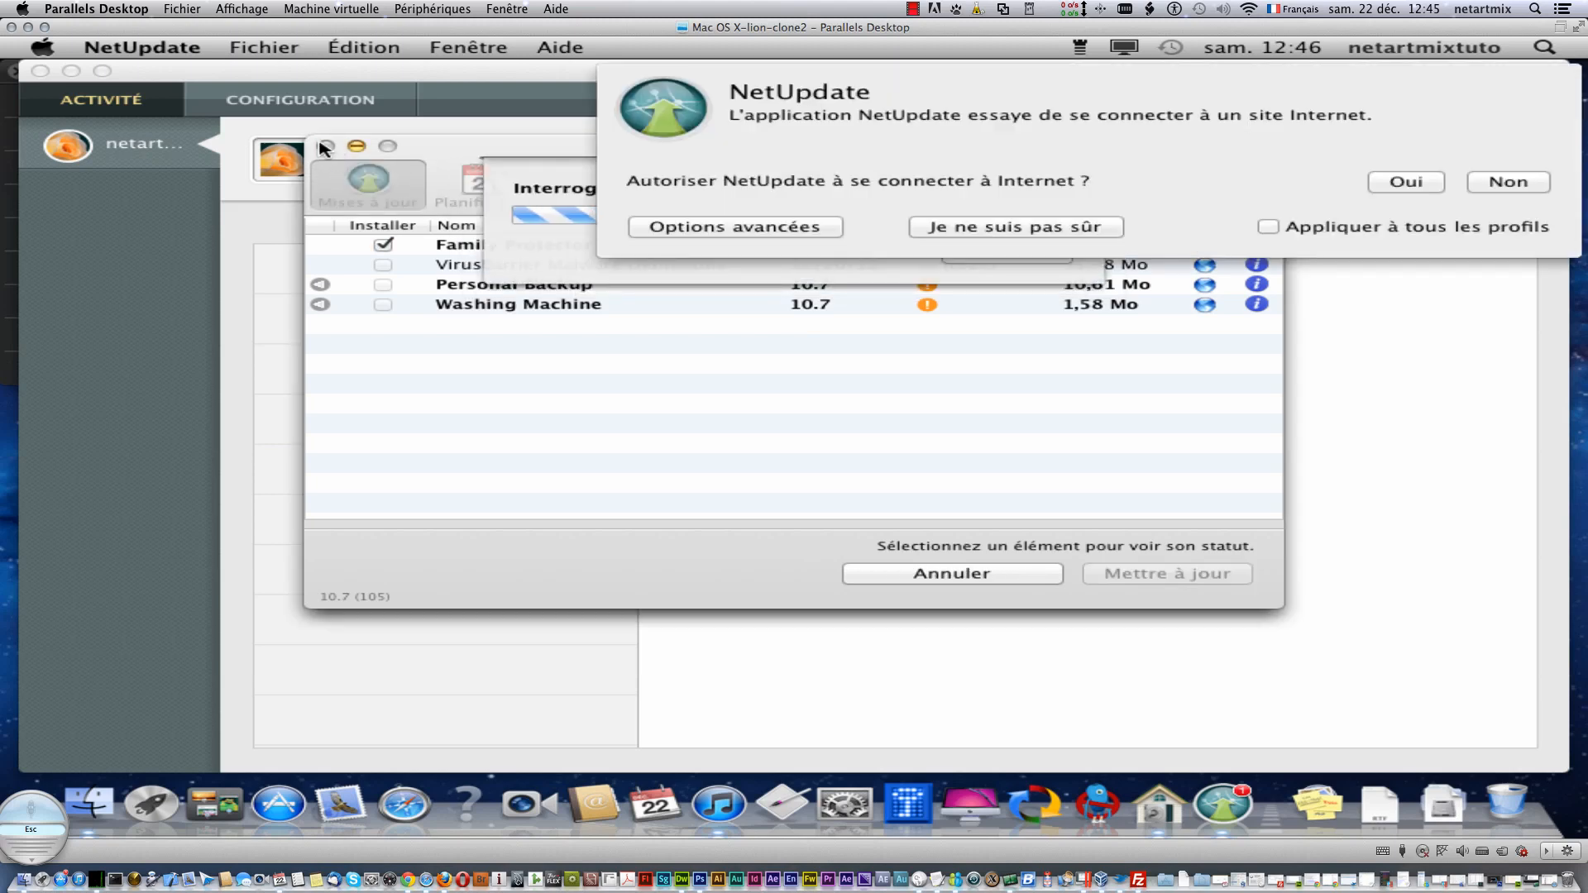
# - Let NetUpdate reconnect, dismiss the software up-to-date notice and close the updater
pyautogui.click(1268, 227)
pyautogui.click(1407, 182)
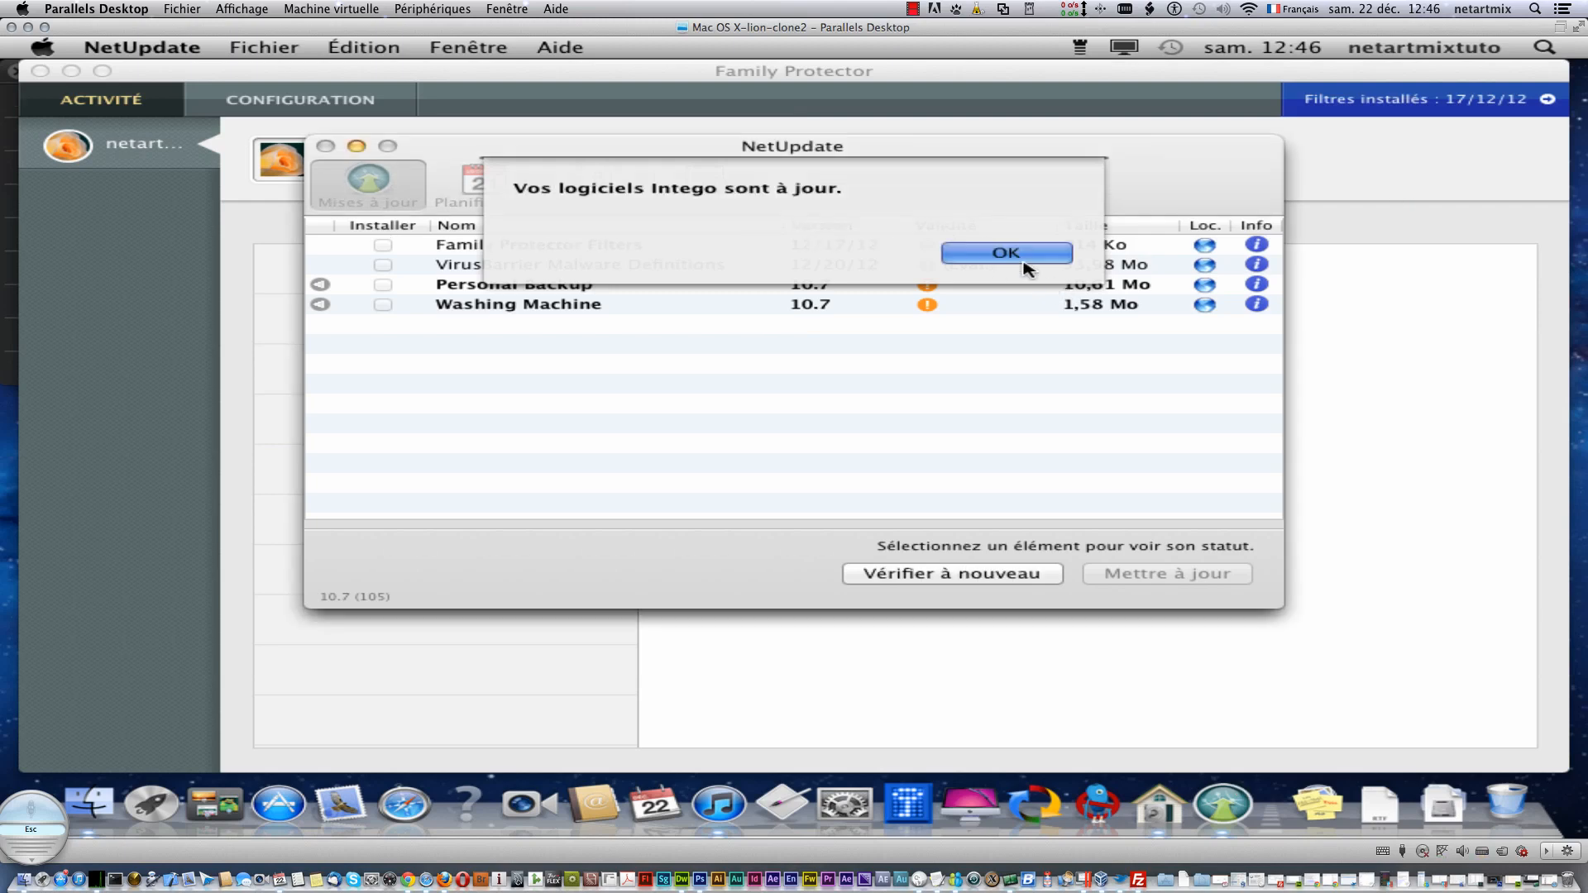
pyautogui.click(1024, 267)
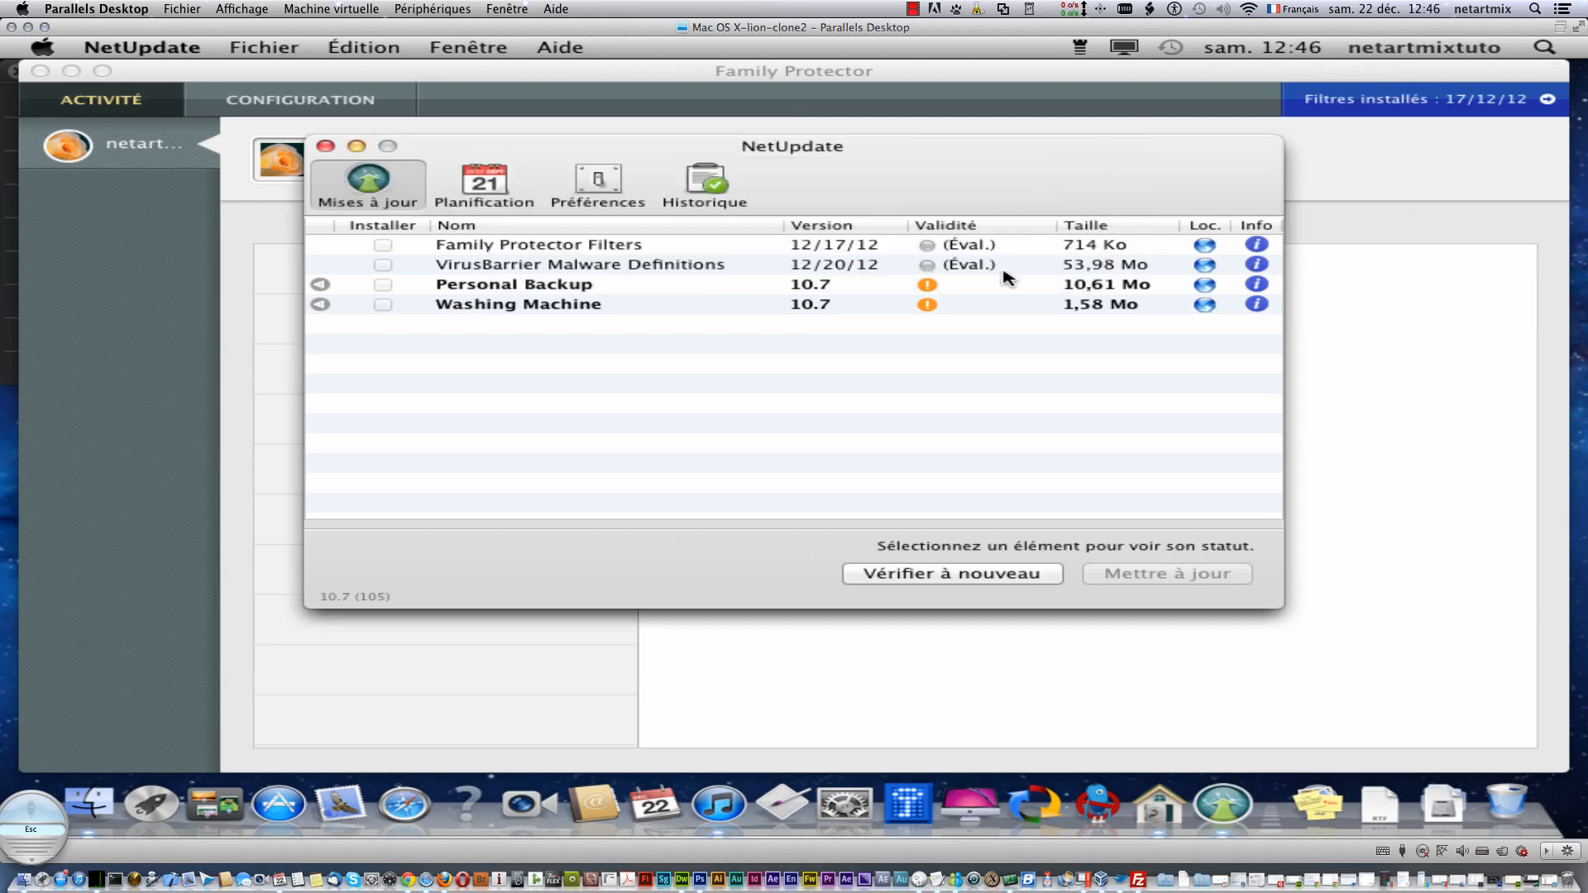
pyautogui.click(324, 145)
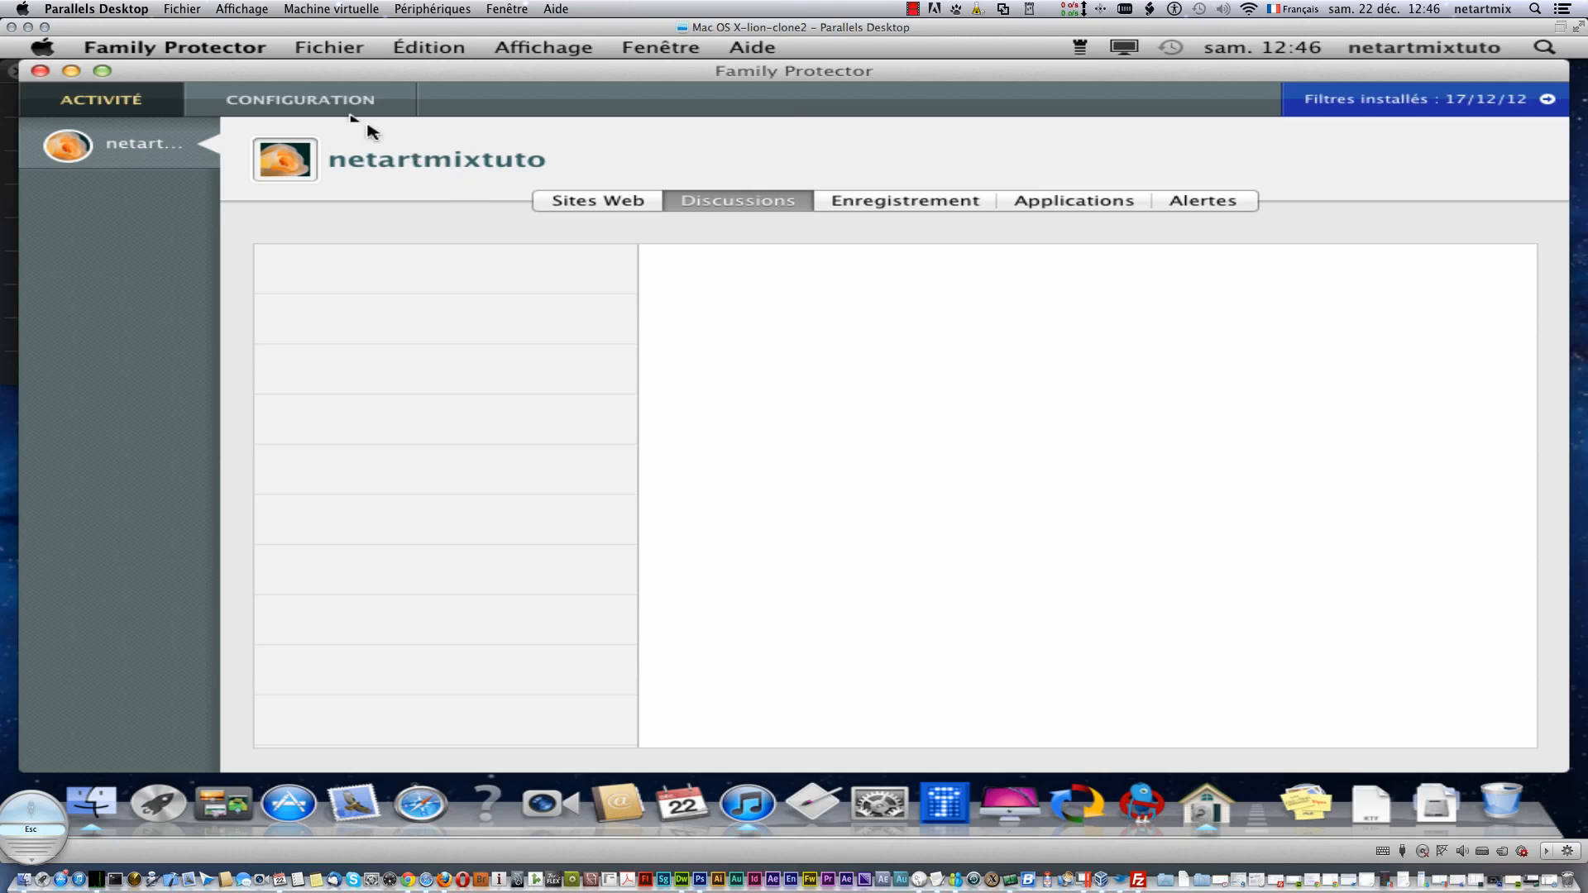
# - Choose 'Bloquer certaines catégories' and remove Piratage from the filtered categories
pyautogui.click(330, 99)
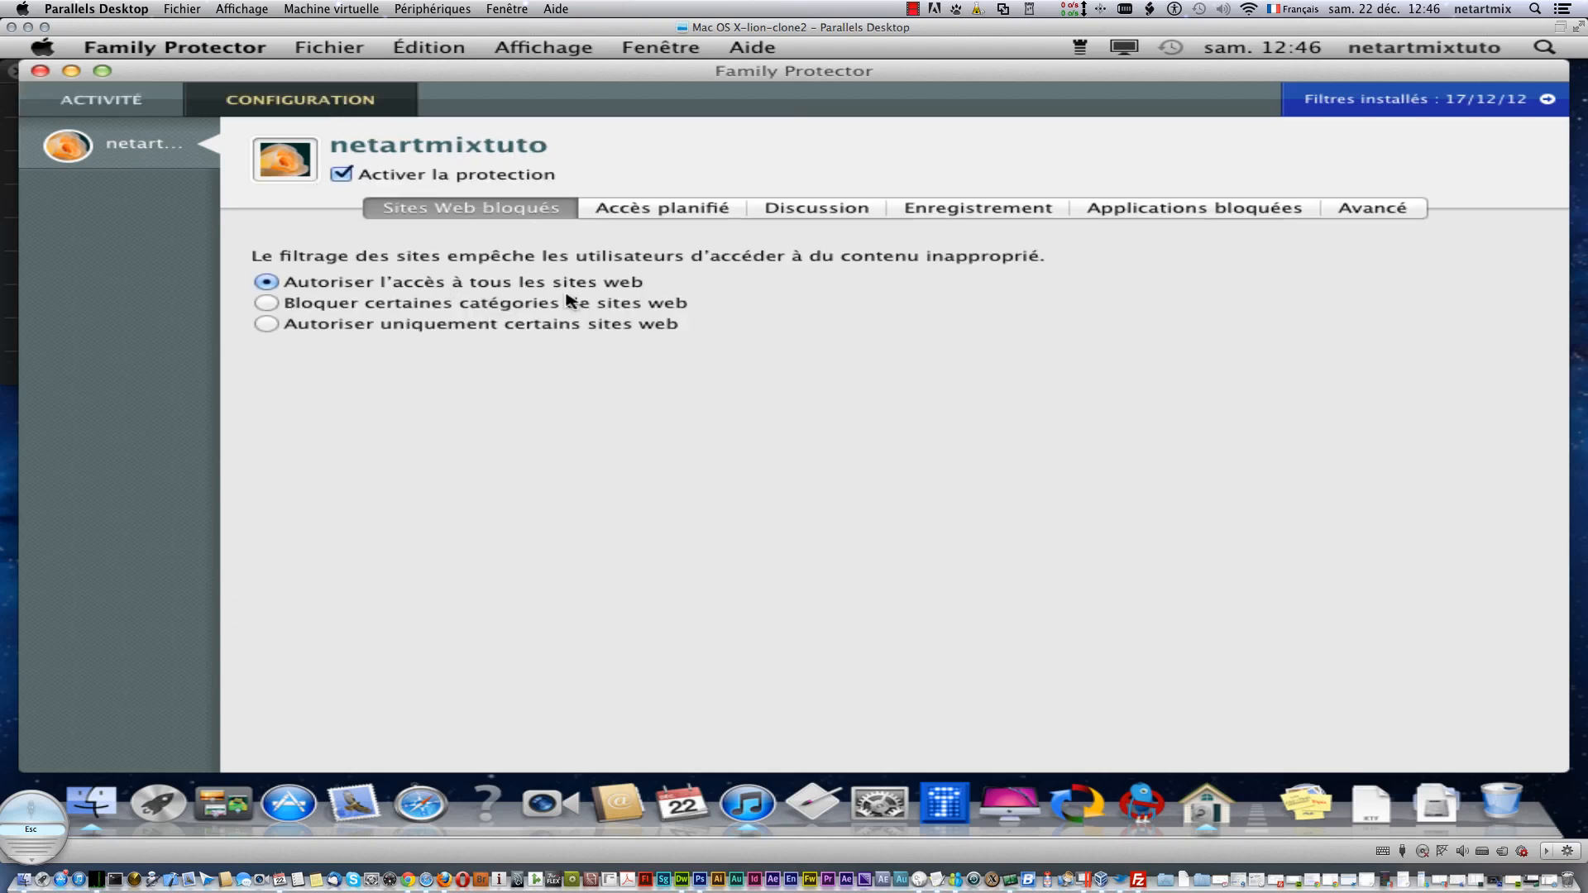
pyautogui.click(470, 308)
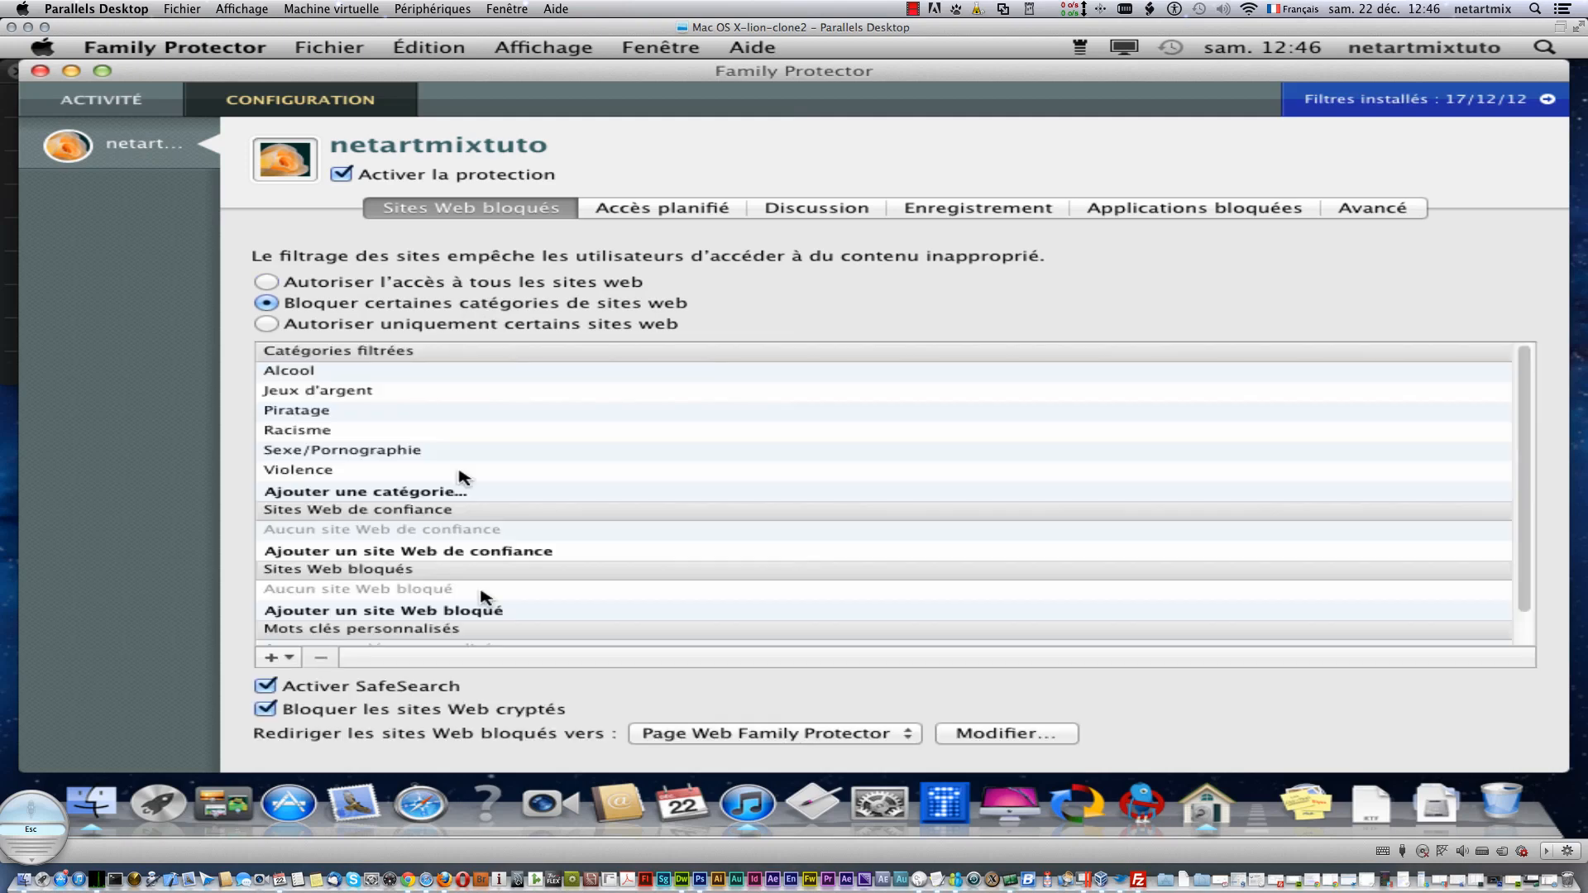
pyautogui.click(310, 380)
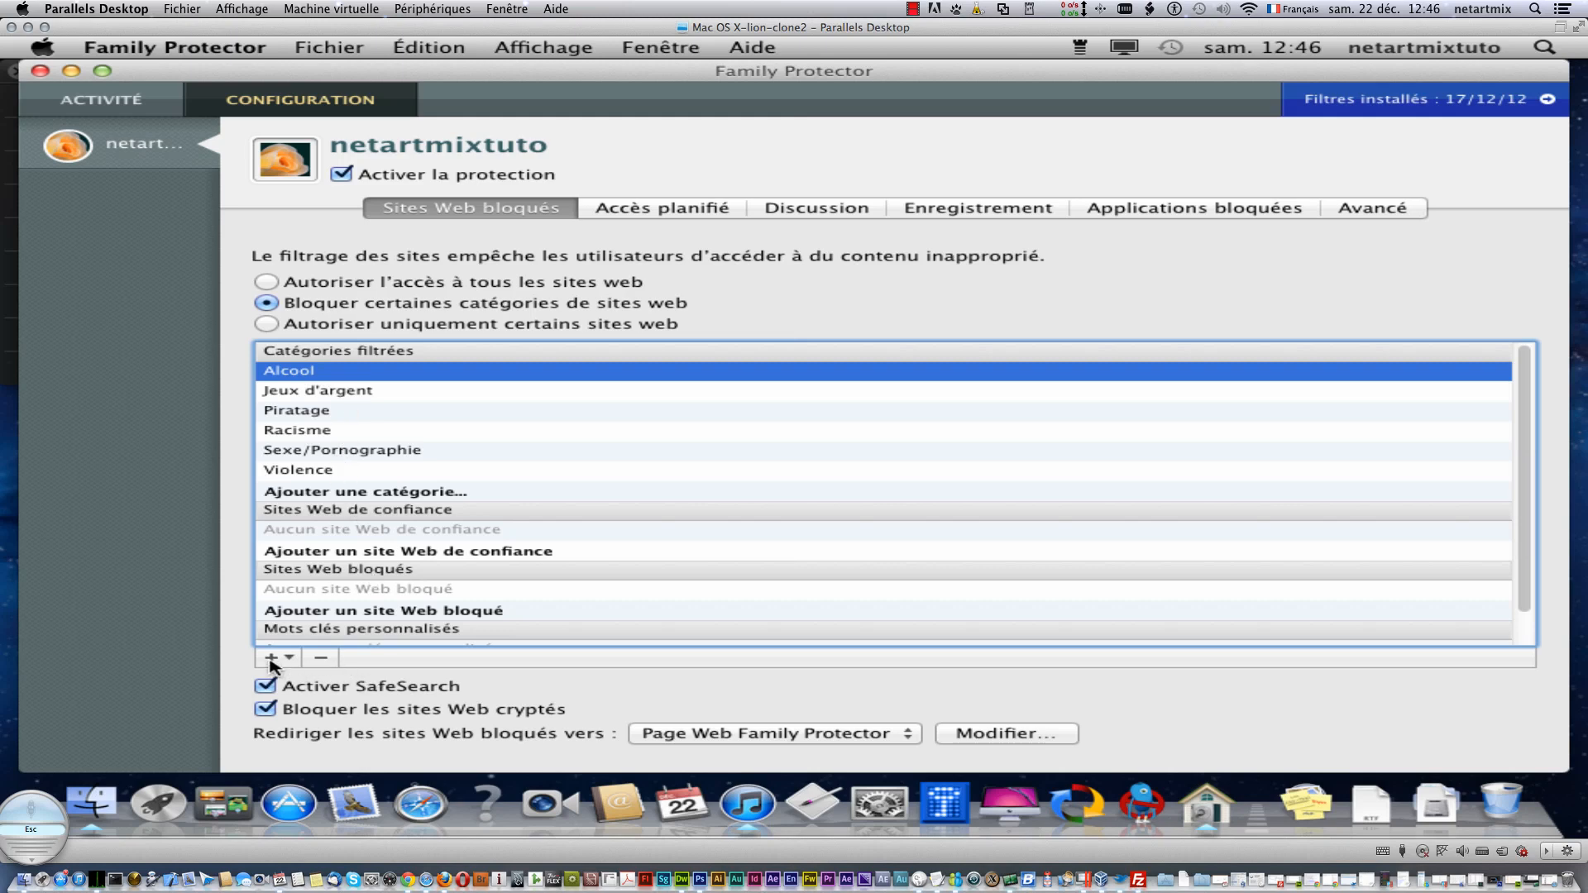
pyautogui.click(322, 661)
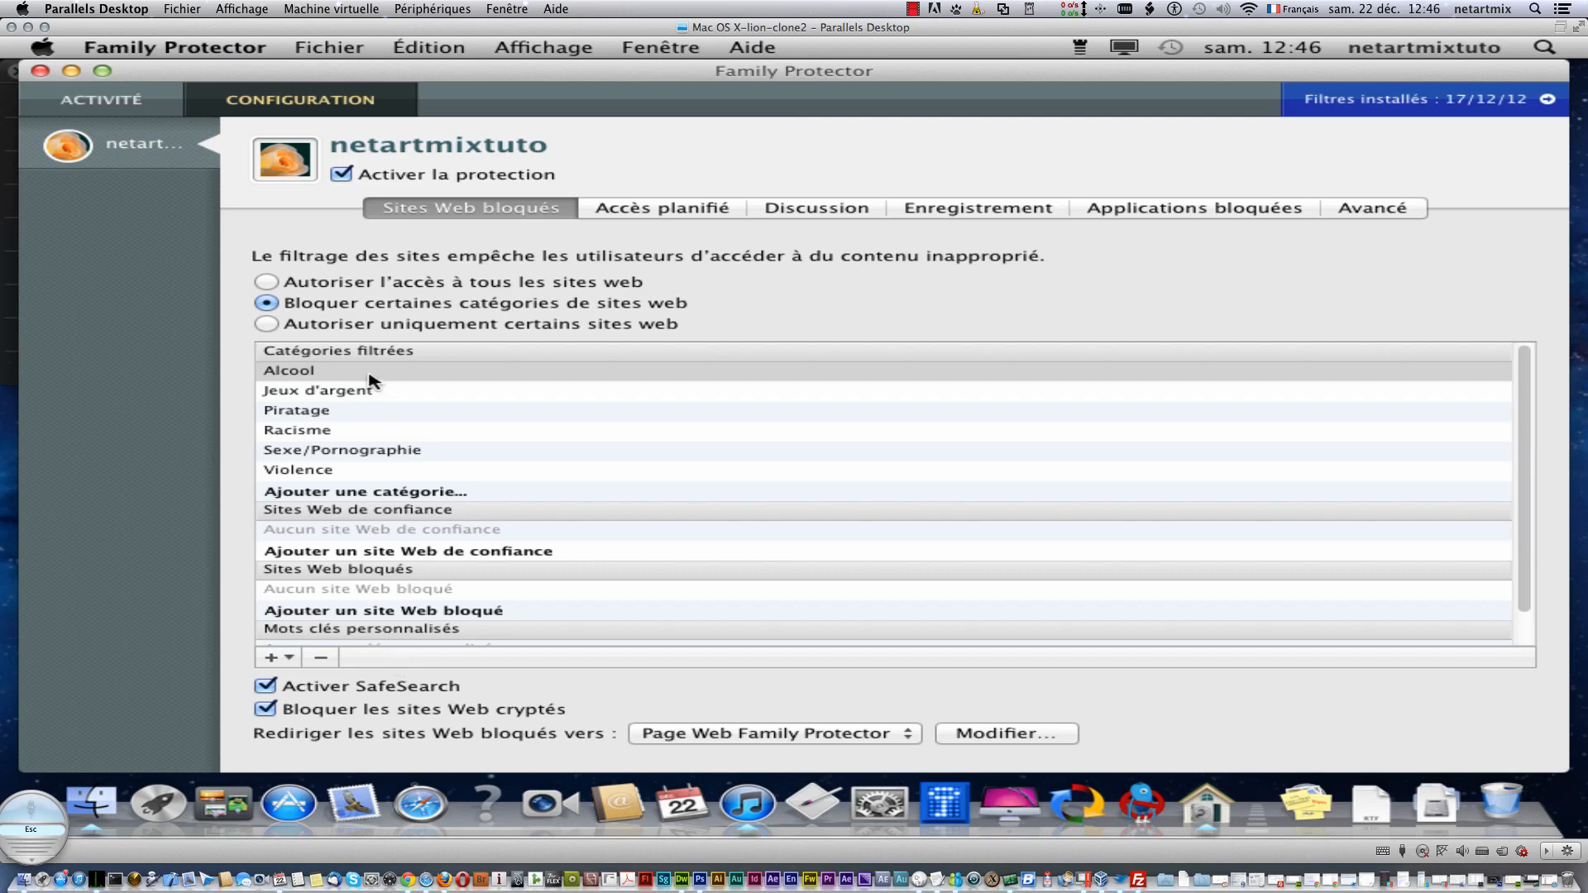
pyautogui.click(311, 432)
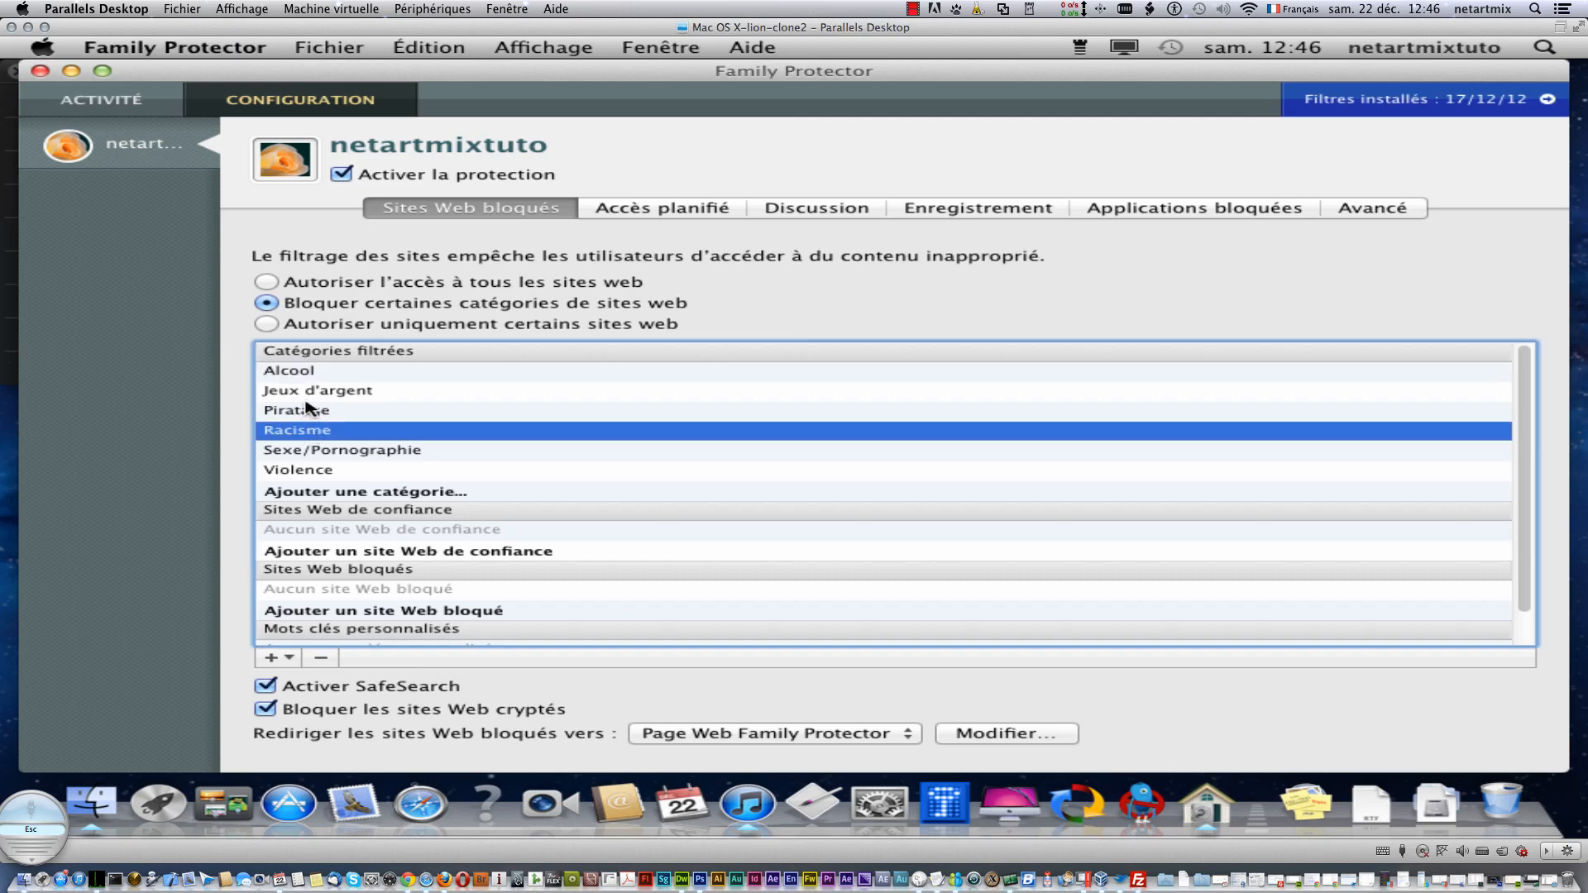
pyautogui.click(308, 408)
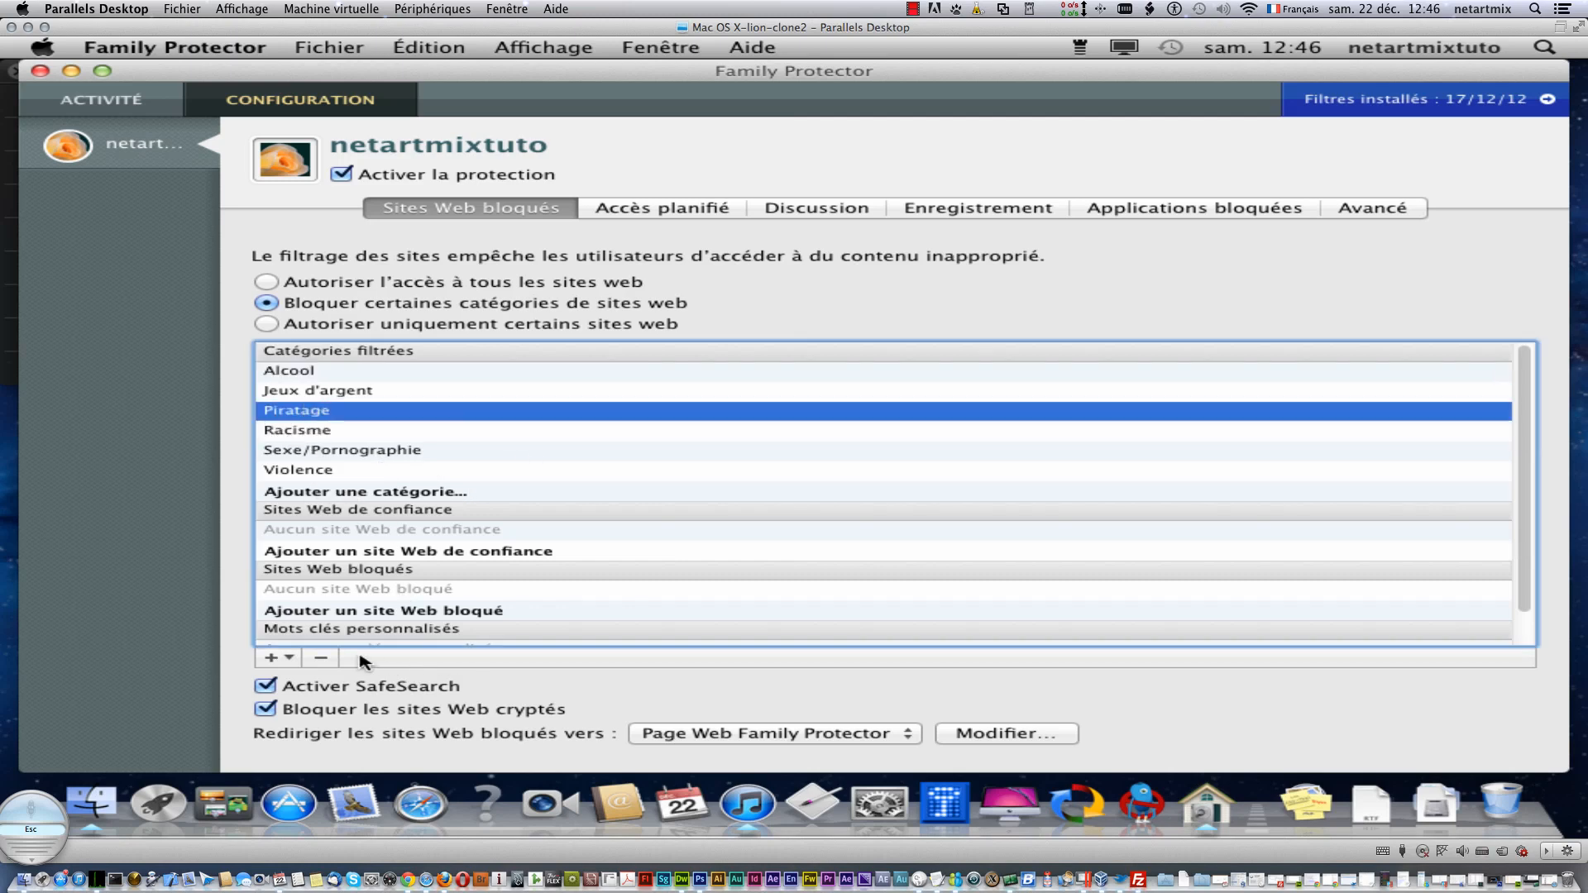
pyautogui.click(321, 658)
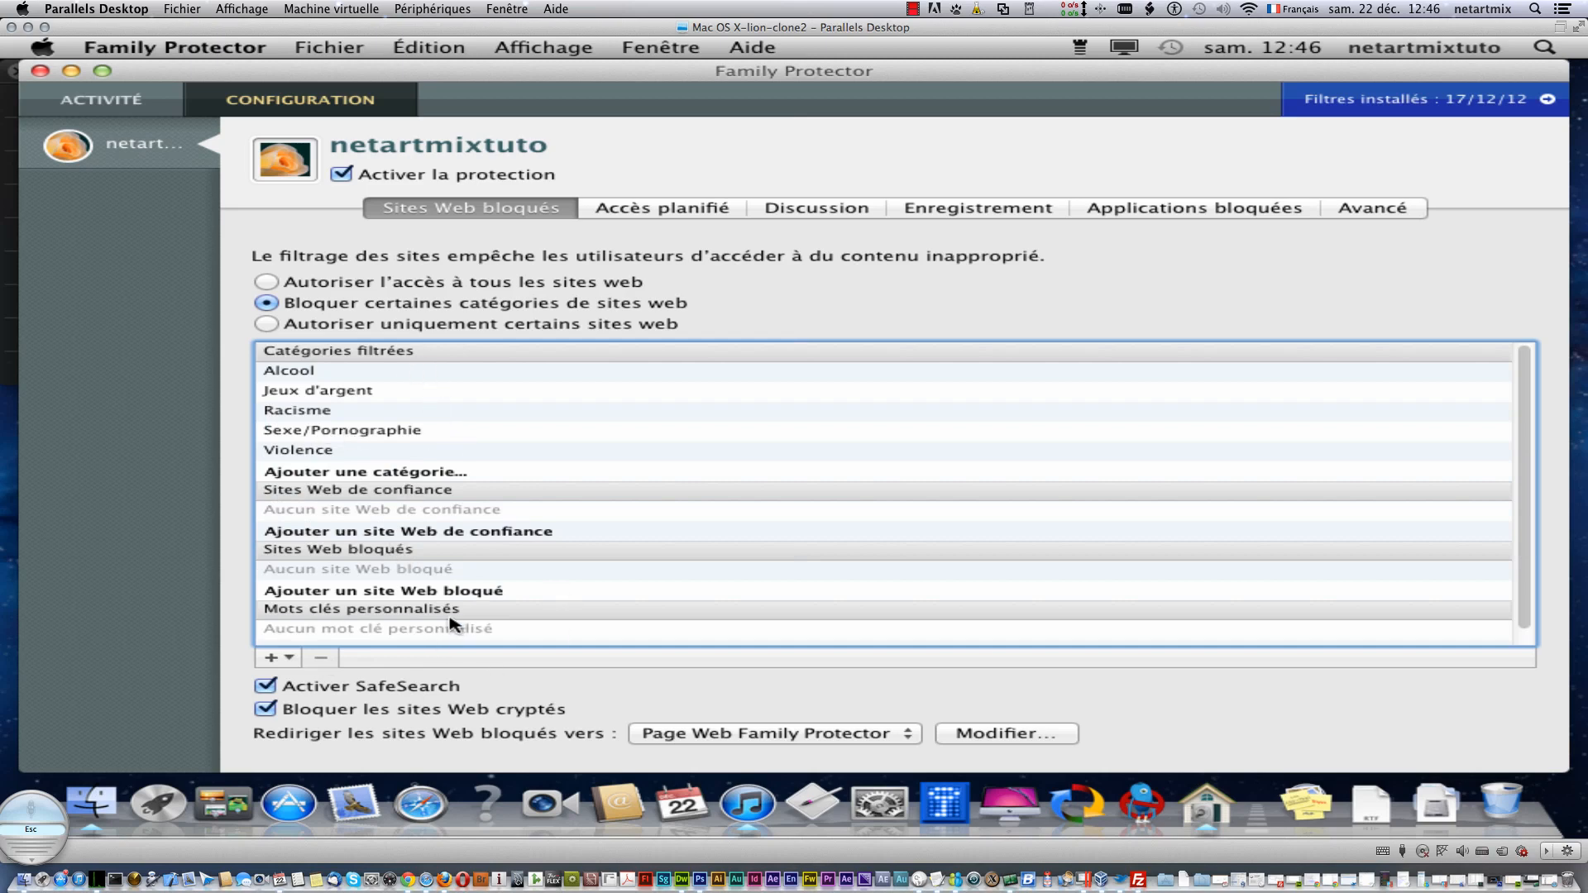
# - Keep redirecting to the Family Protector page and try the other web-filter modes before reselecting category blocking
pyautogui.click(822, 733)
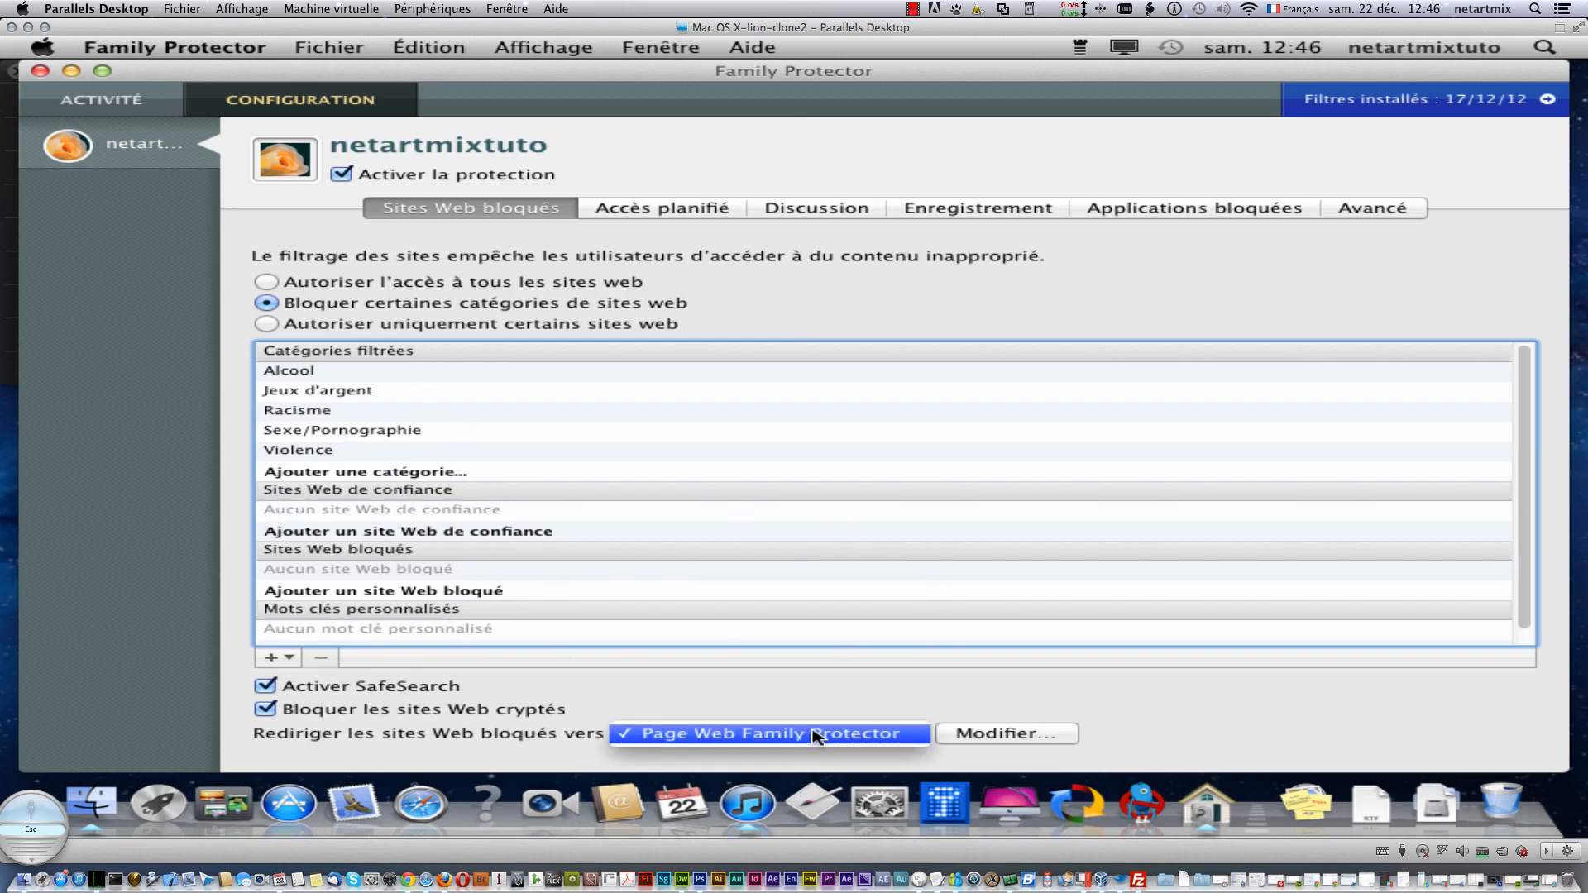
pyautogui.click(929, 662)
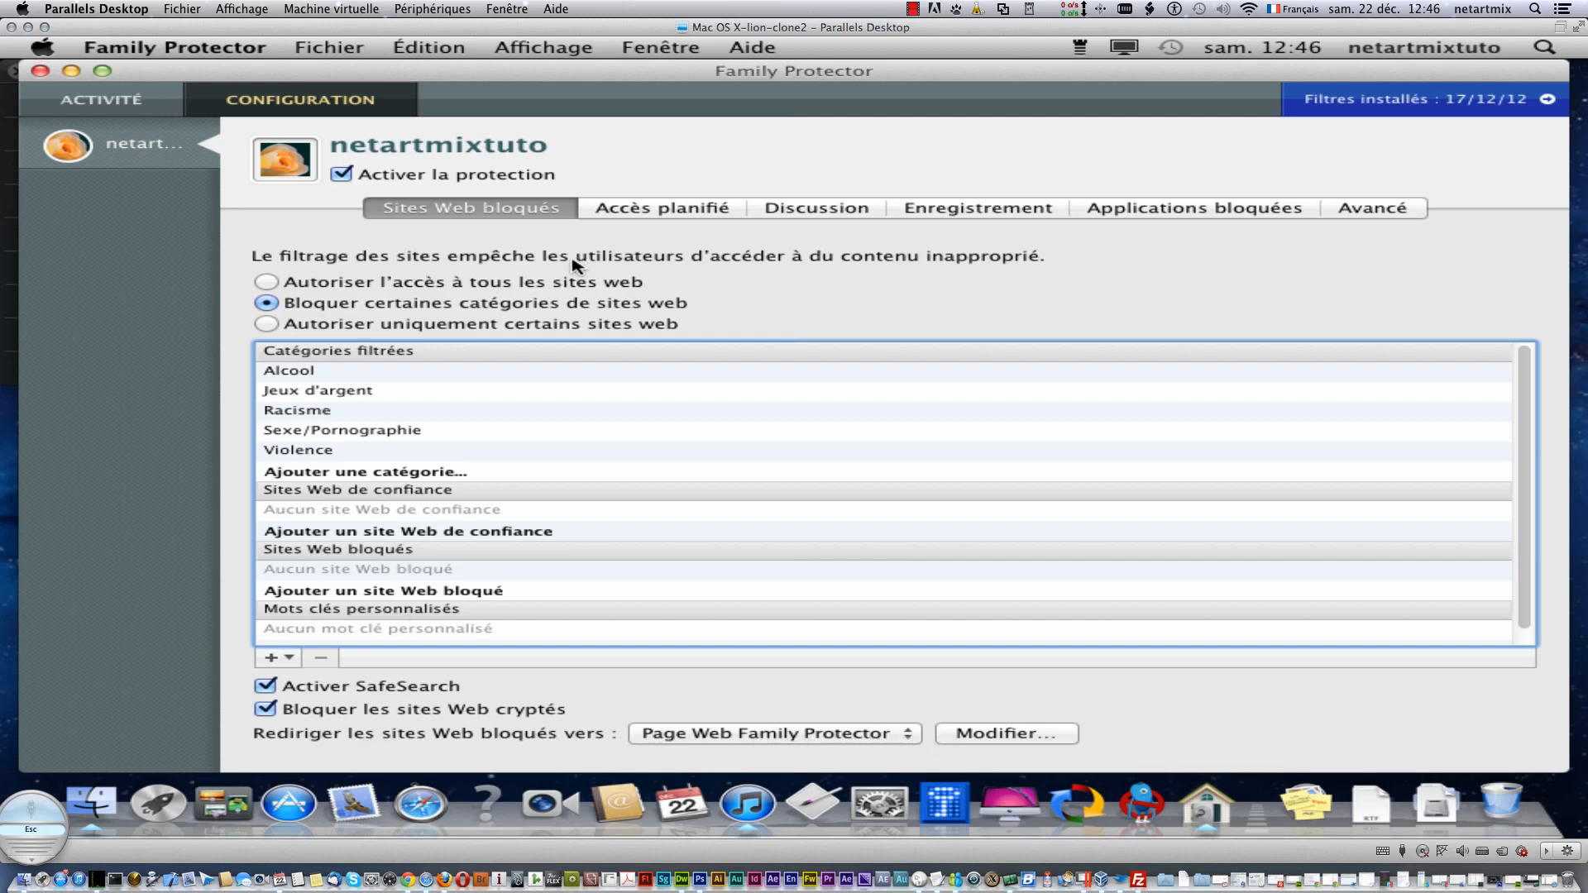
pyautogui.click(493, 286)
pyautogui.click(506, 327)
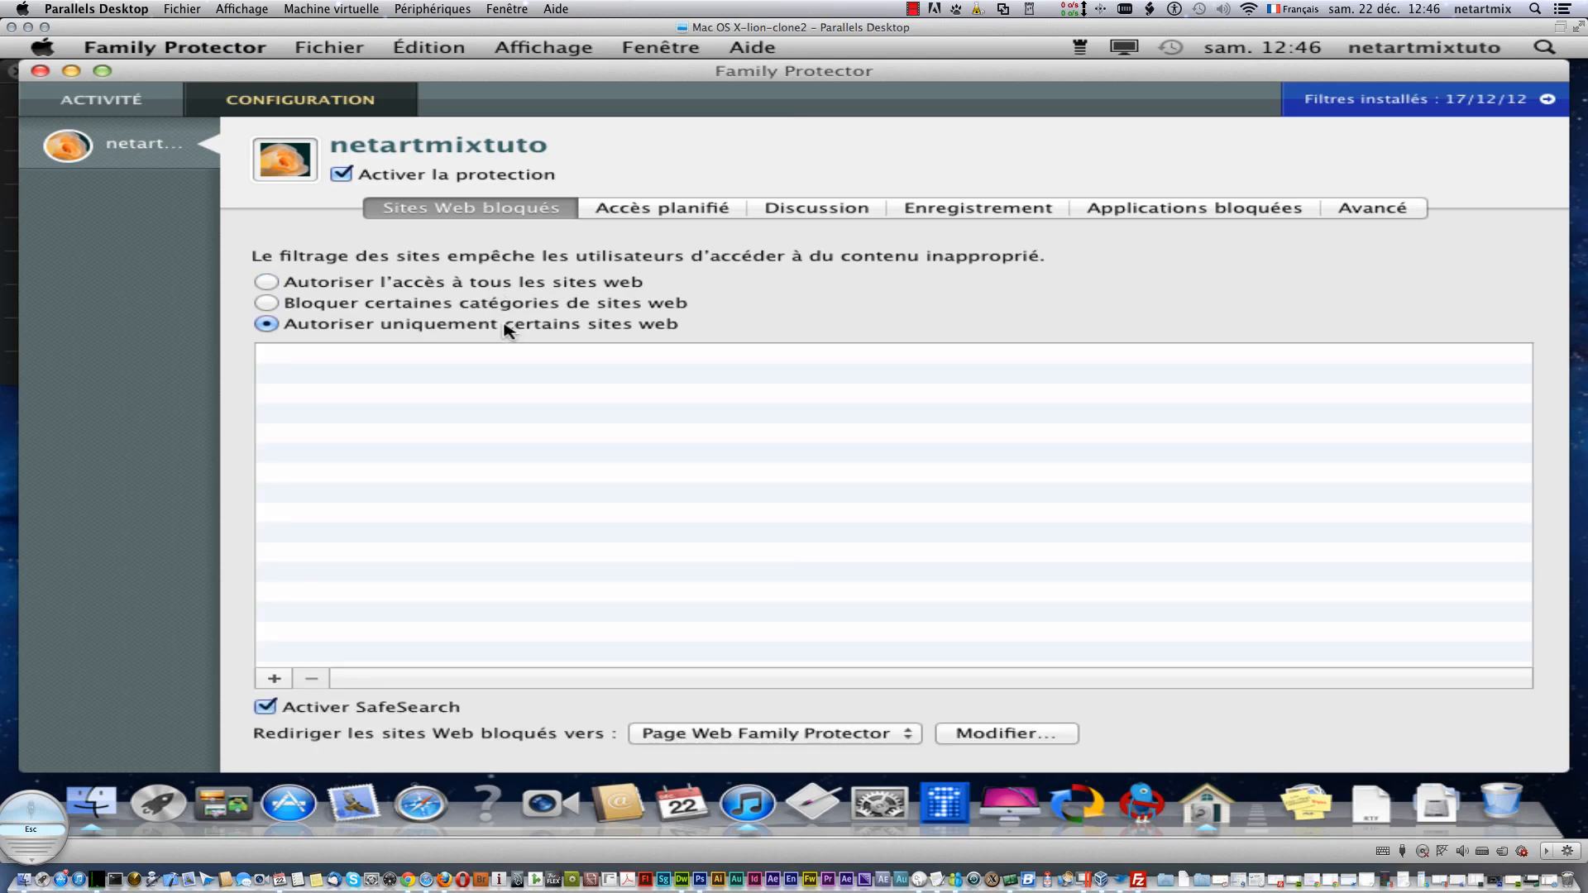
pyautogui.click(452, 357)
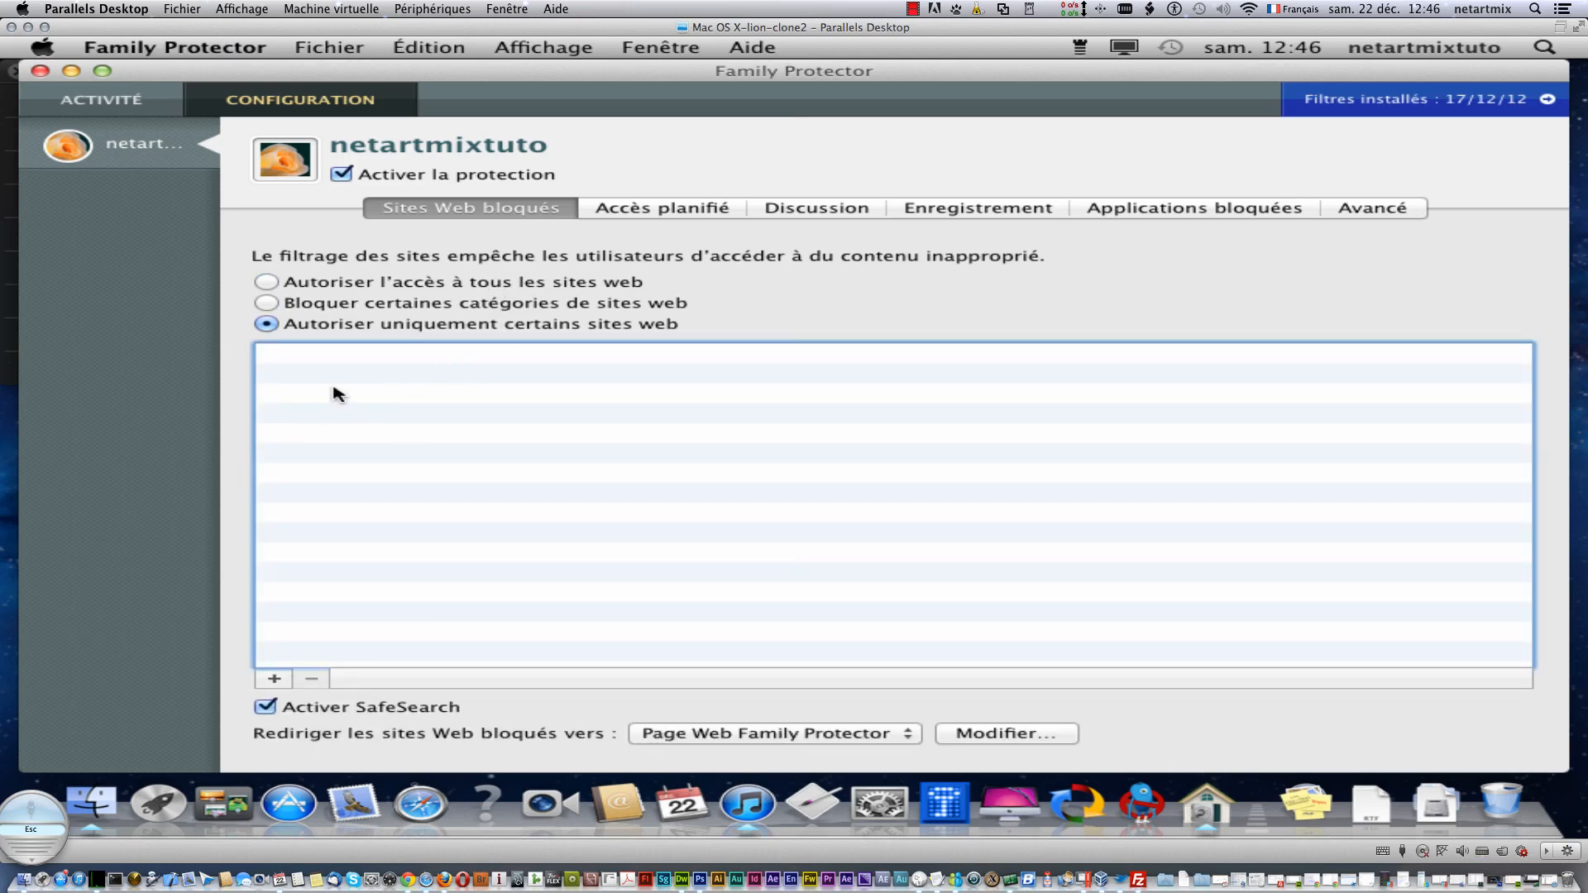
pyautogui.click(268, 283)
pyautogui.click(267, 303)
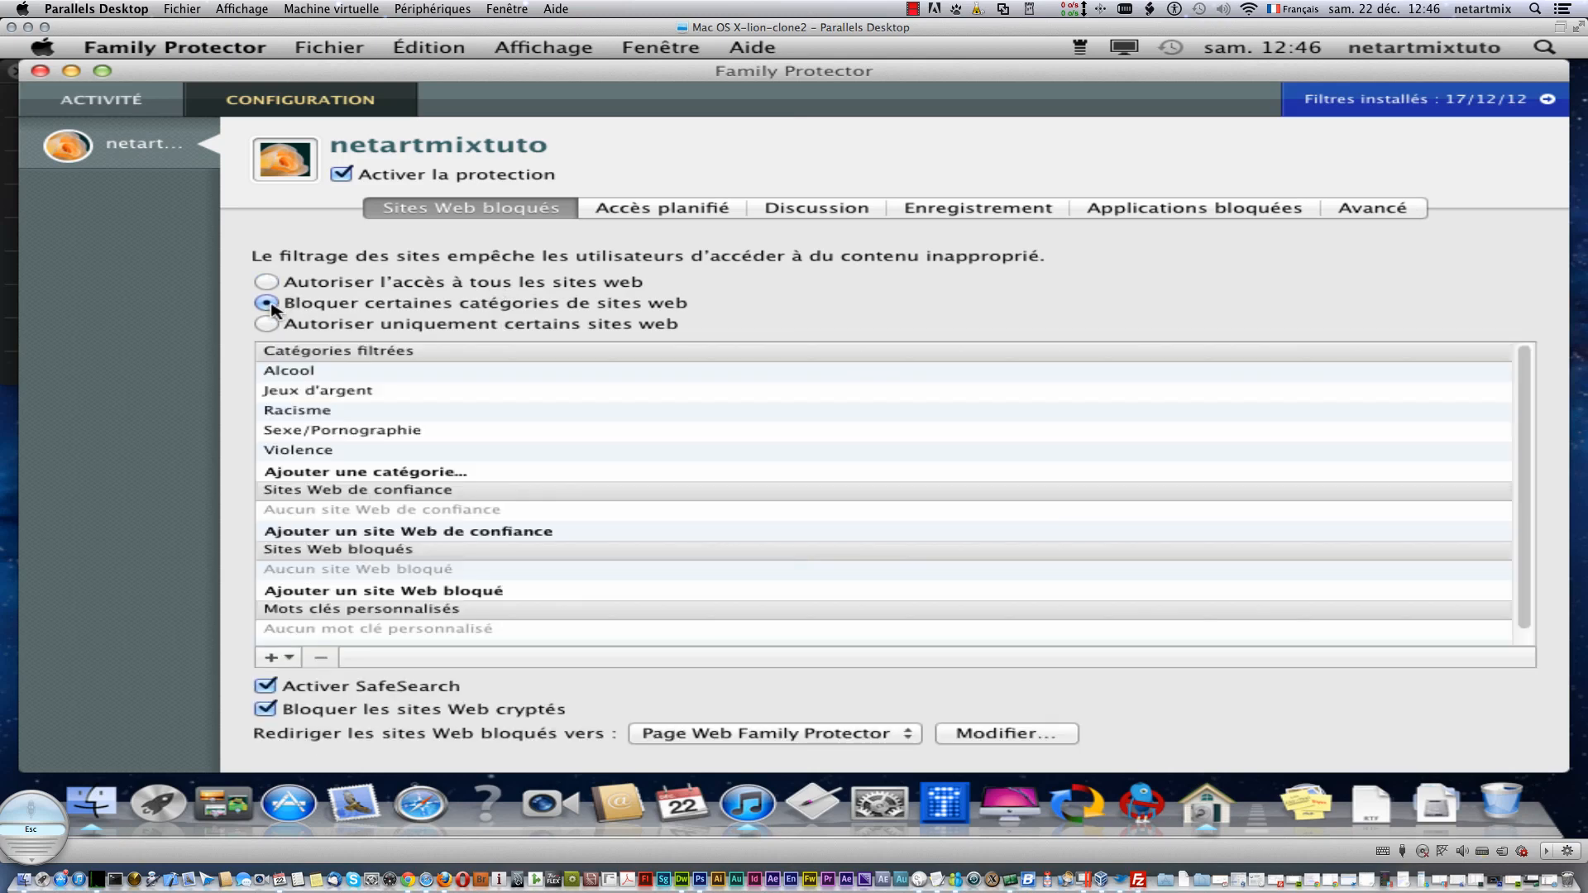
# - Add the Télévision category to the filtered categories
pyautogui.click(273, 658)
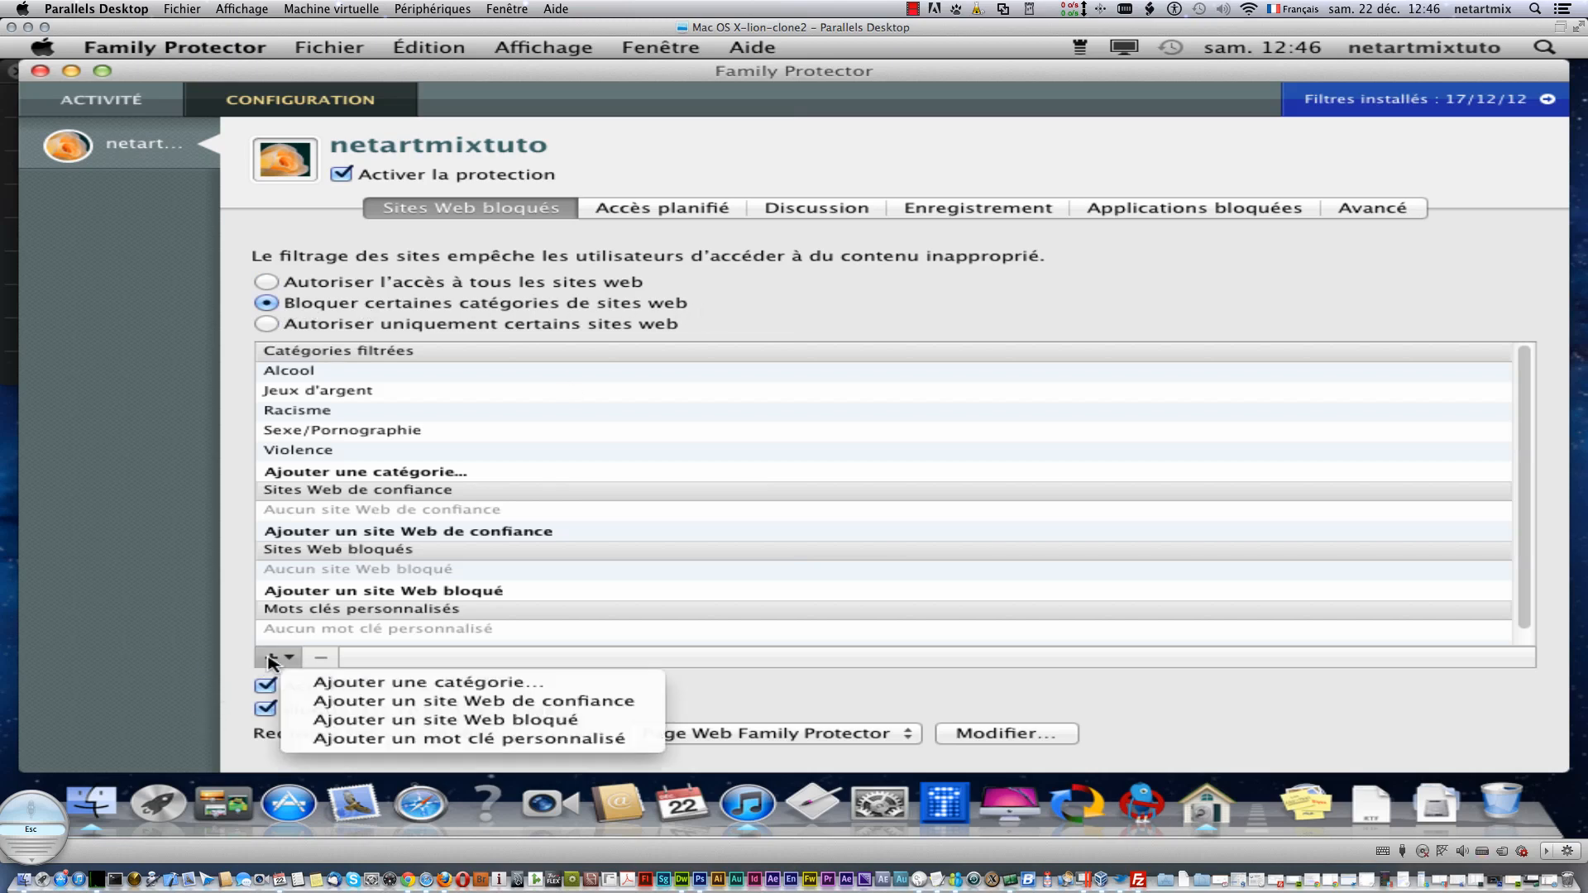
pyautogui.click(387, 683)
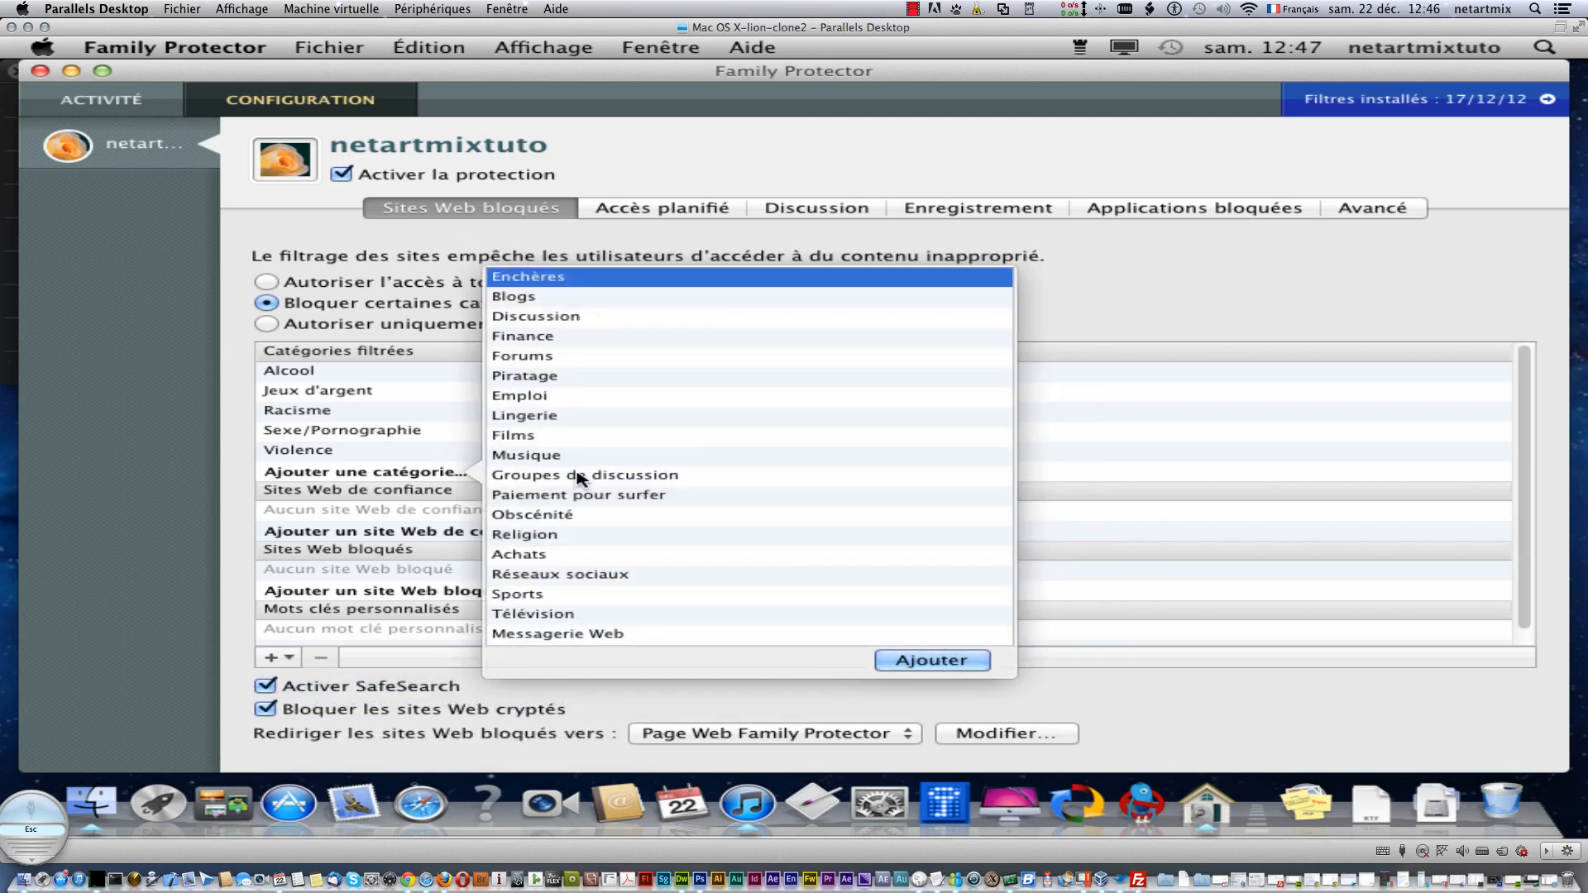
pyautogui.click(563, 614)
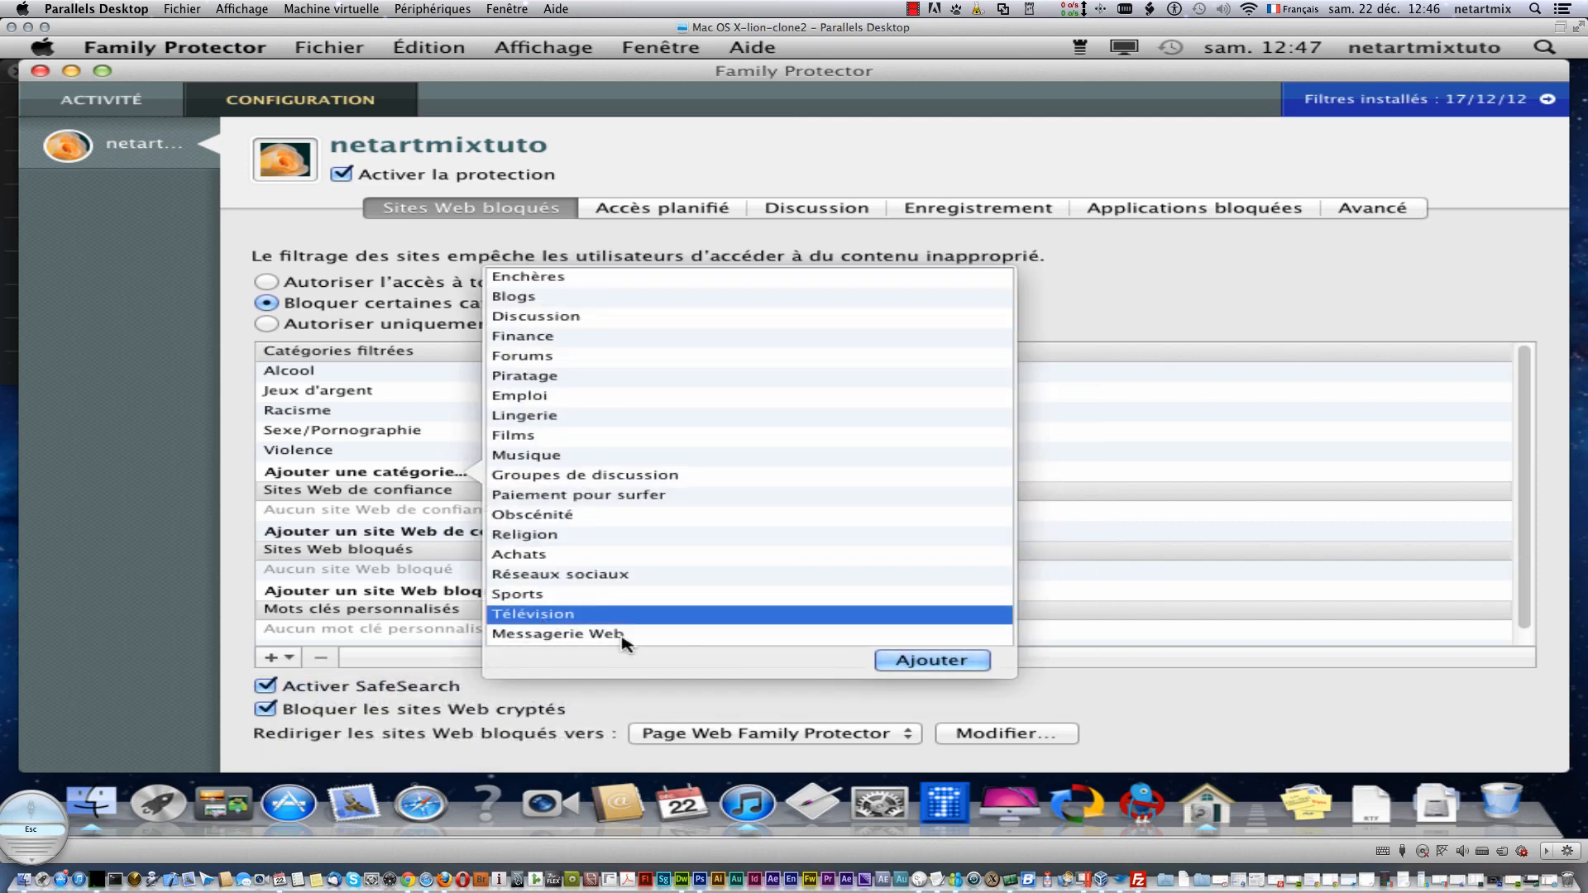
pyautogui.click(900, 666)
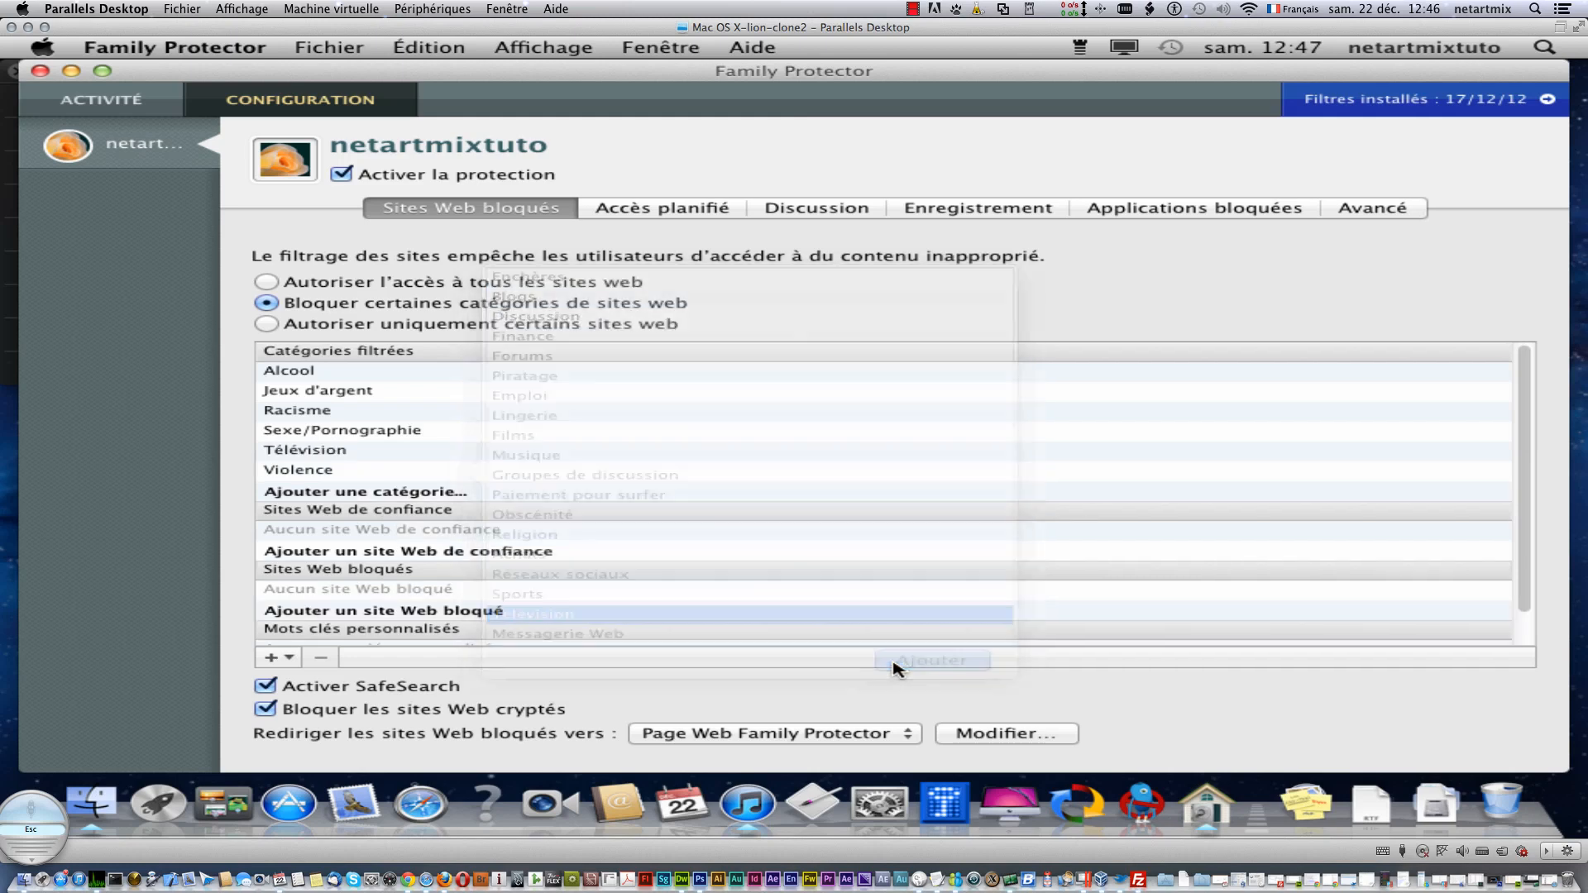
pyautogui.click(273, 659)
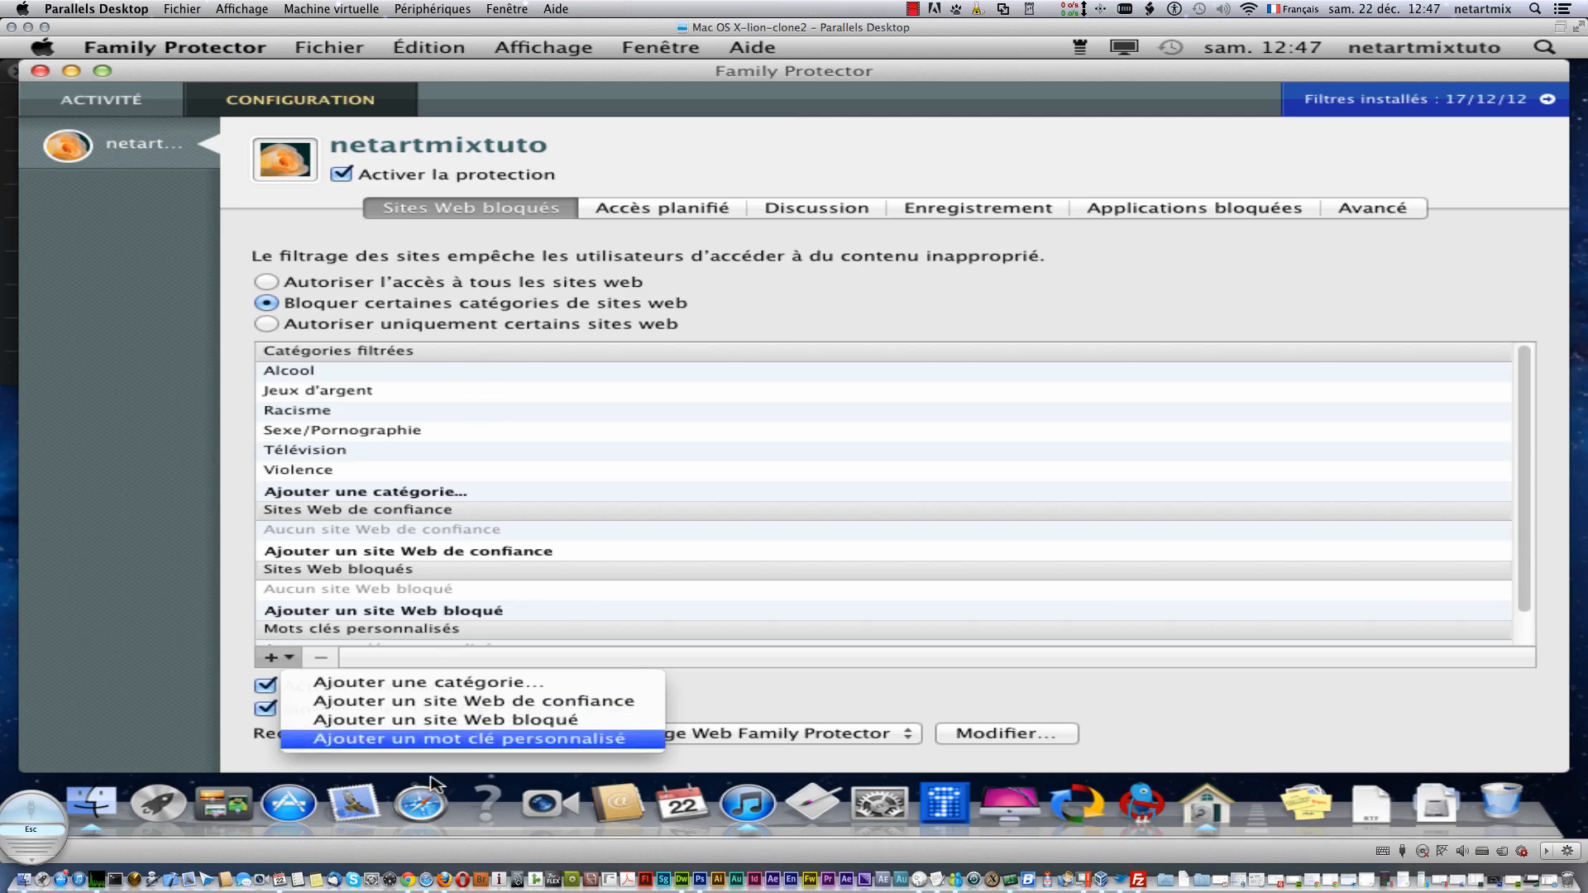
pyautogui.click(424, 809)
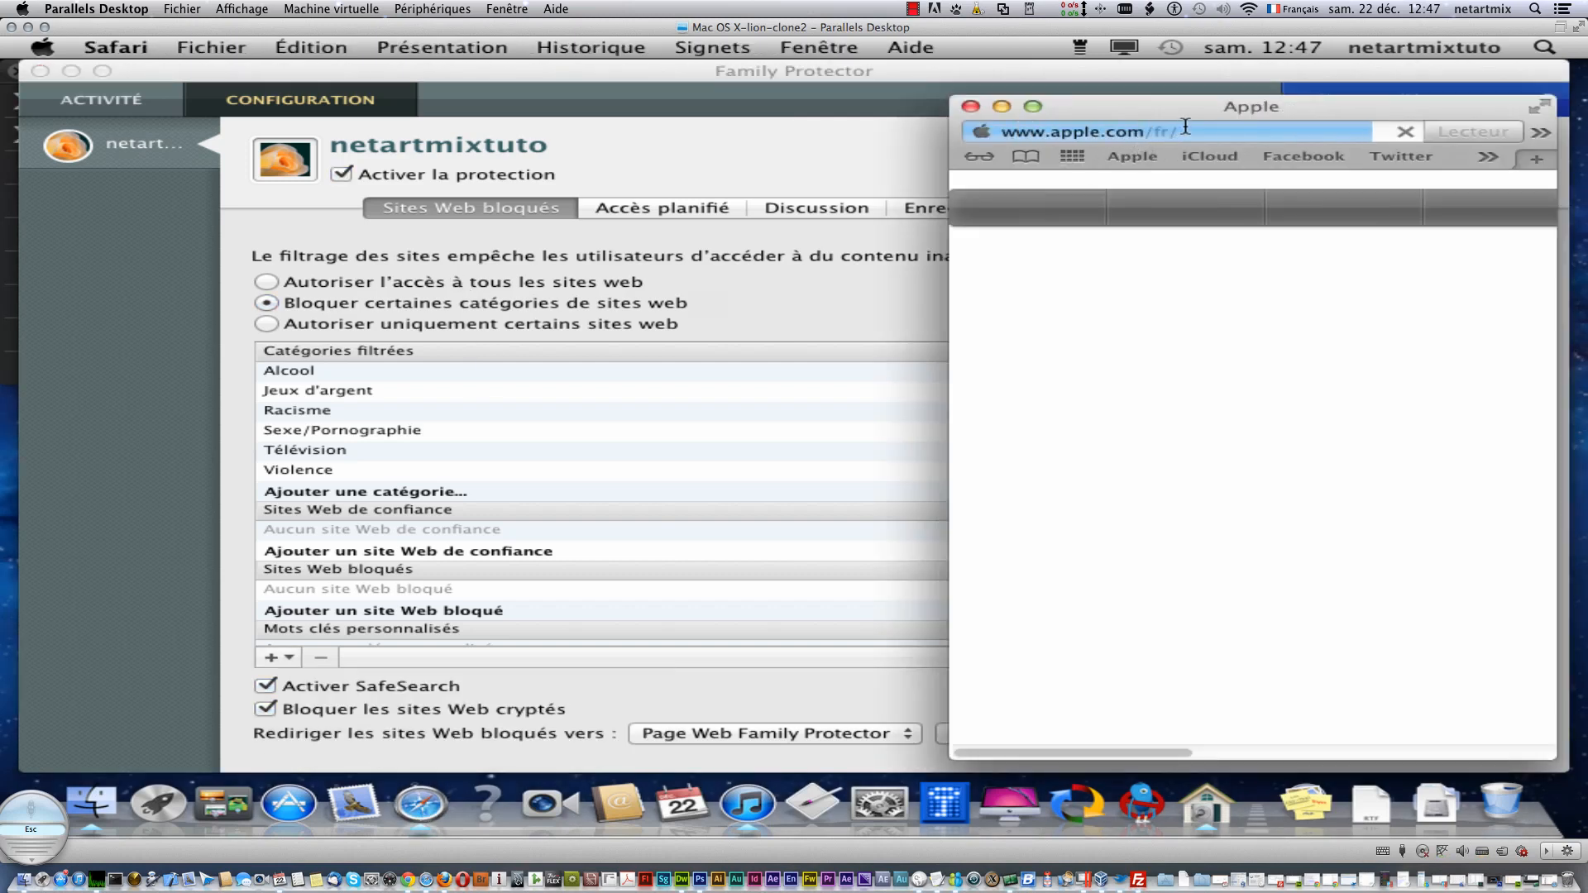
pyautogui.rightClick(1078, 138)
pyautogui.click(1034, 244)
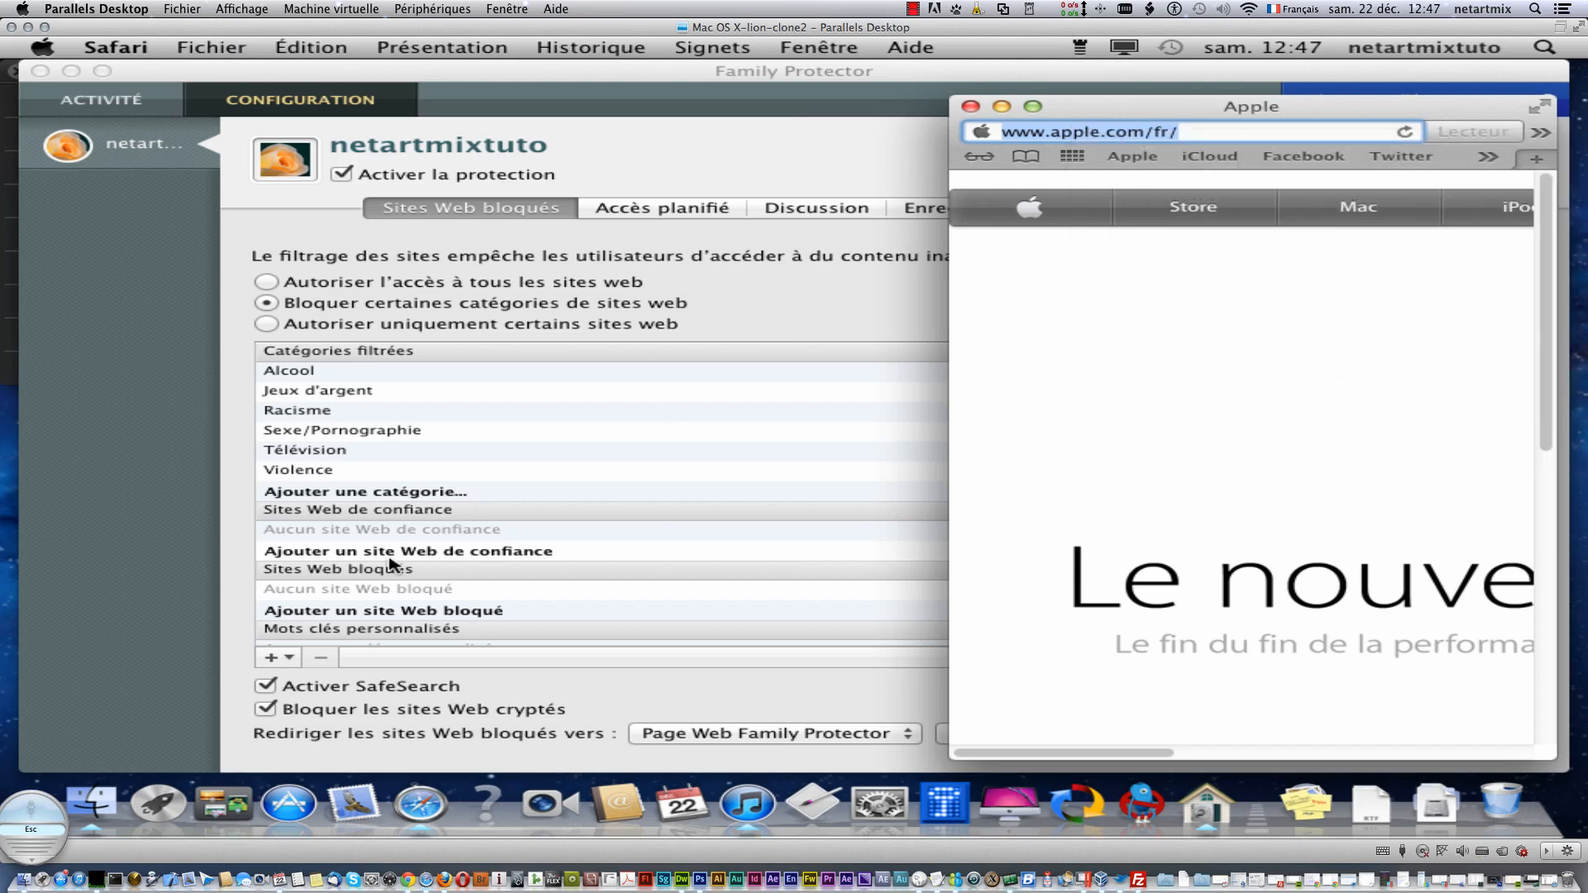
pyautogui.click(276, 659)
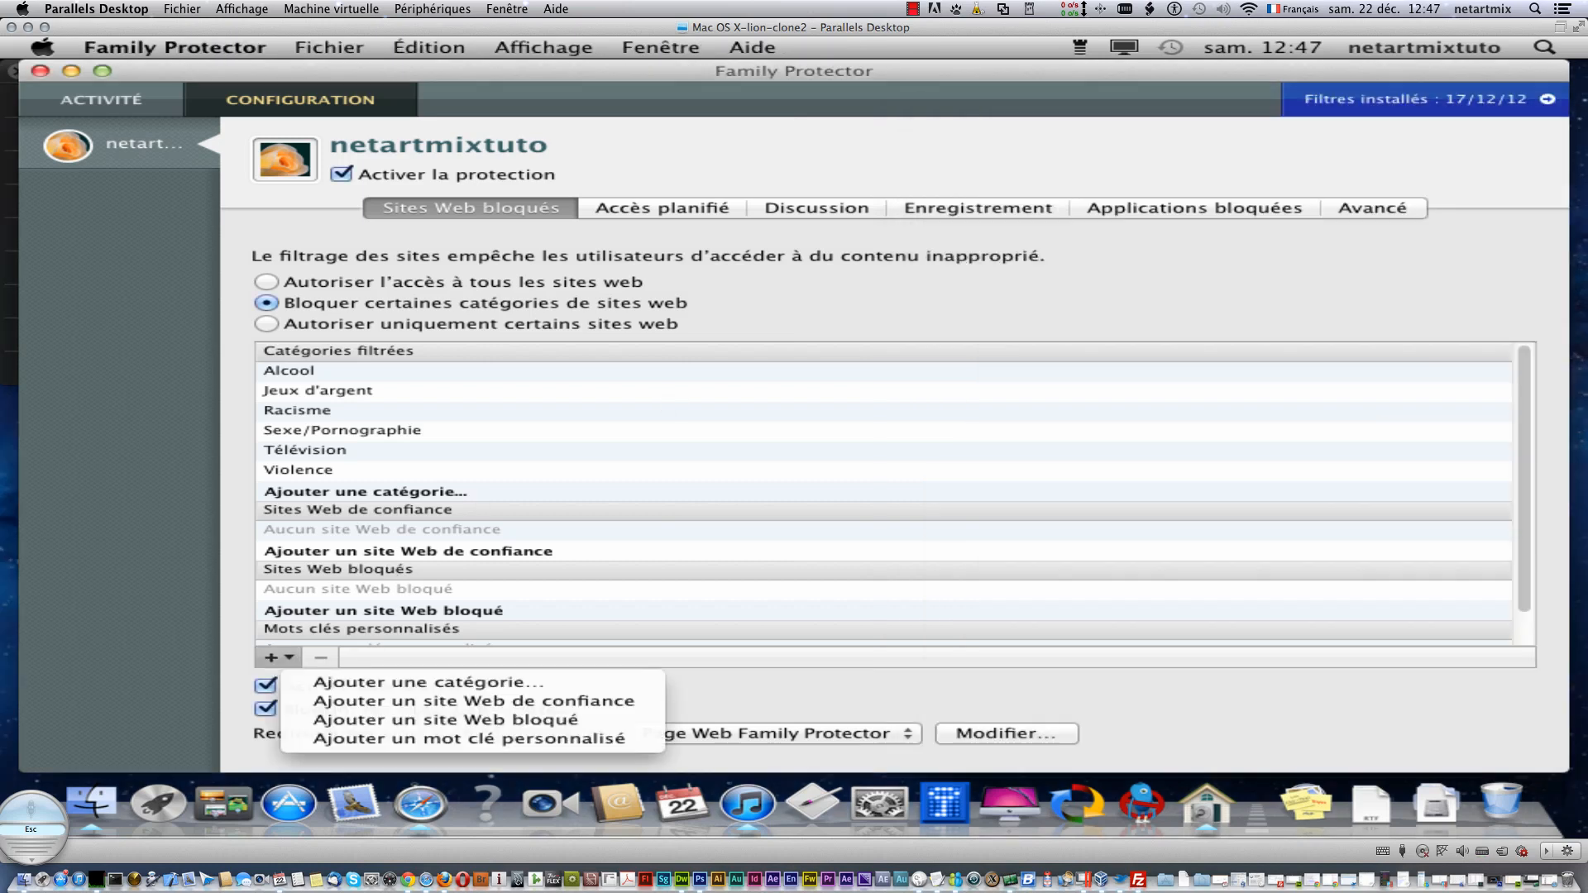
pyautogui.click(447, 710)
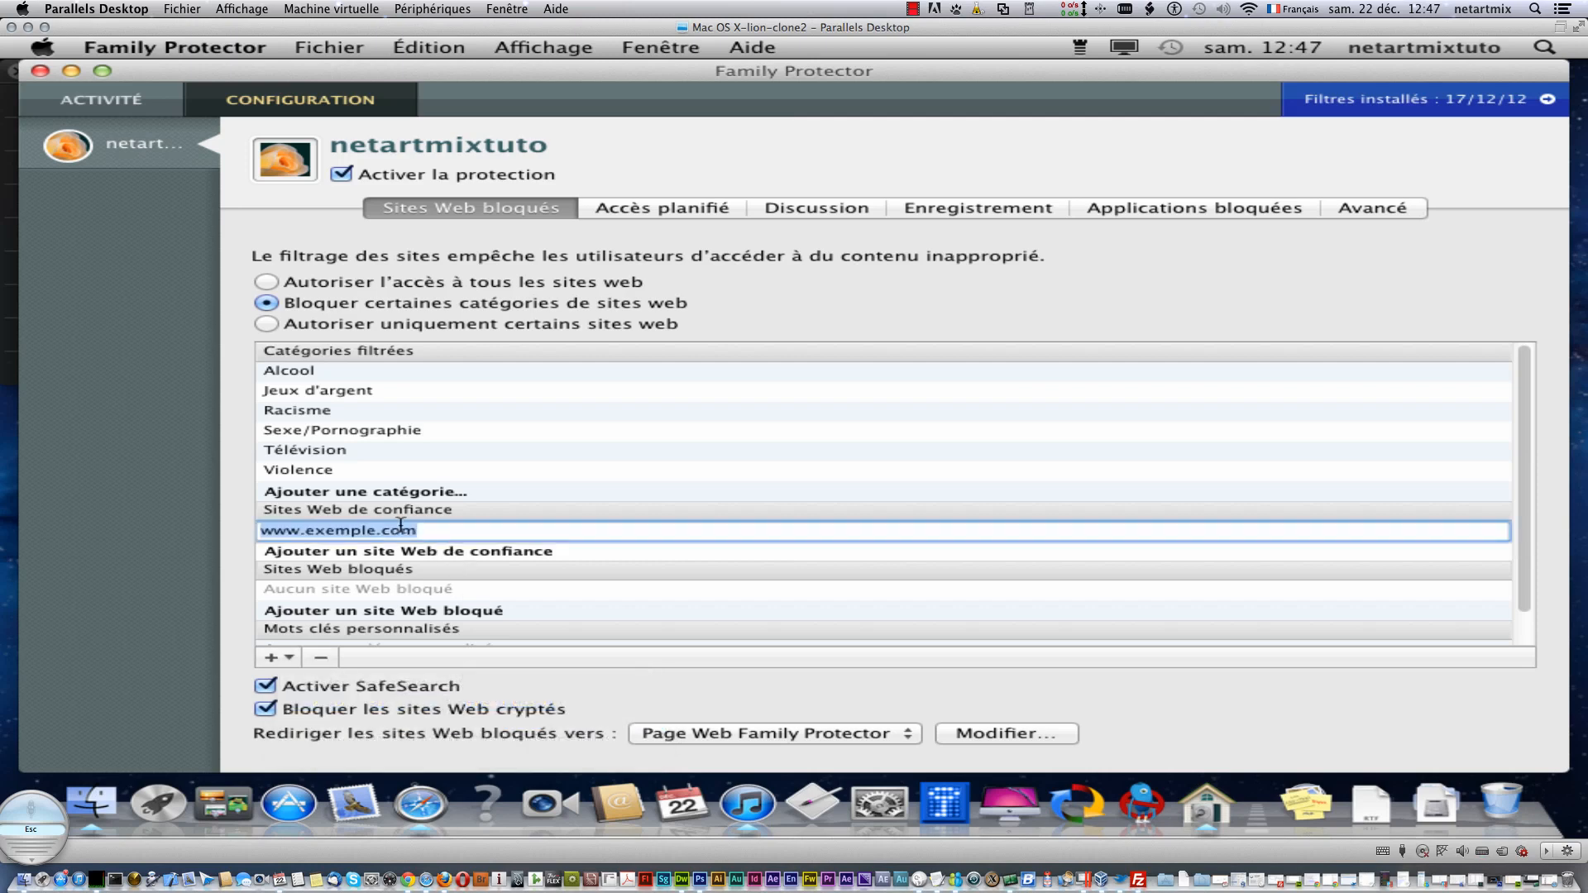
pyautogui.moveTo(424, 535); pyautogui.dragTo(253, 531)
pyautogui.write('http://www.apple.com/fr/')
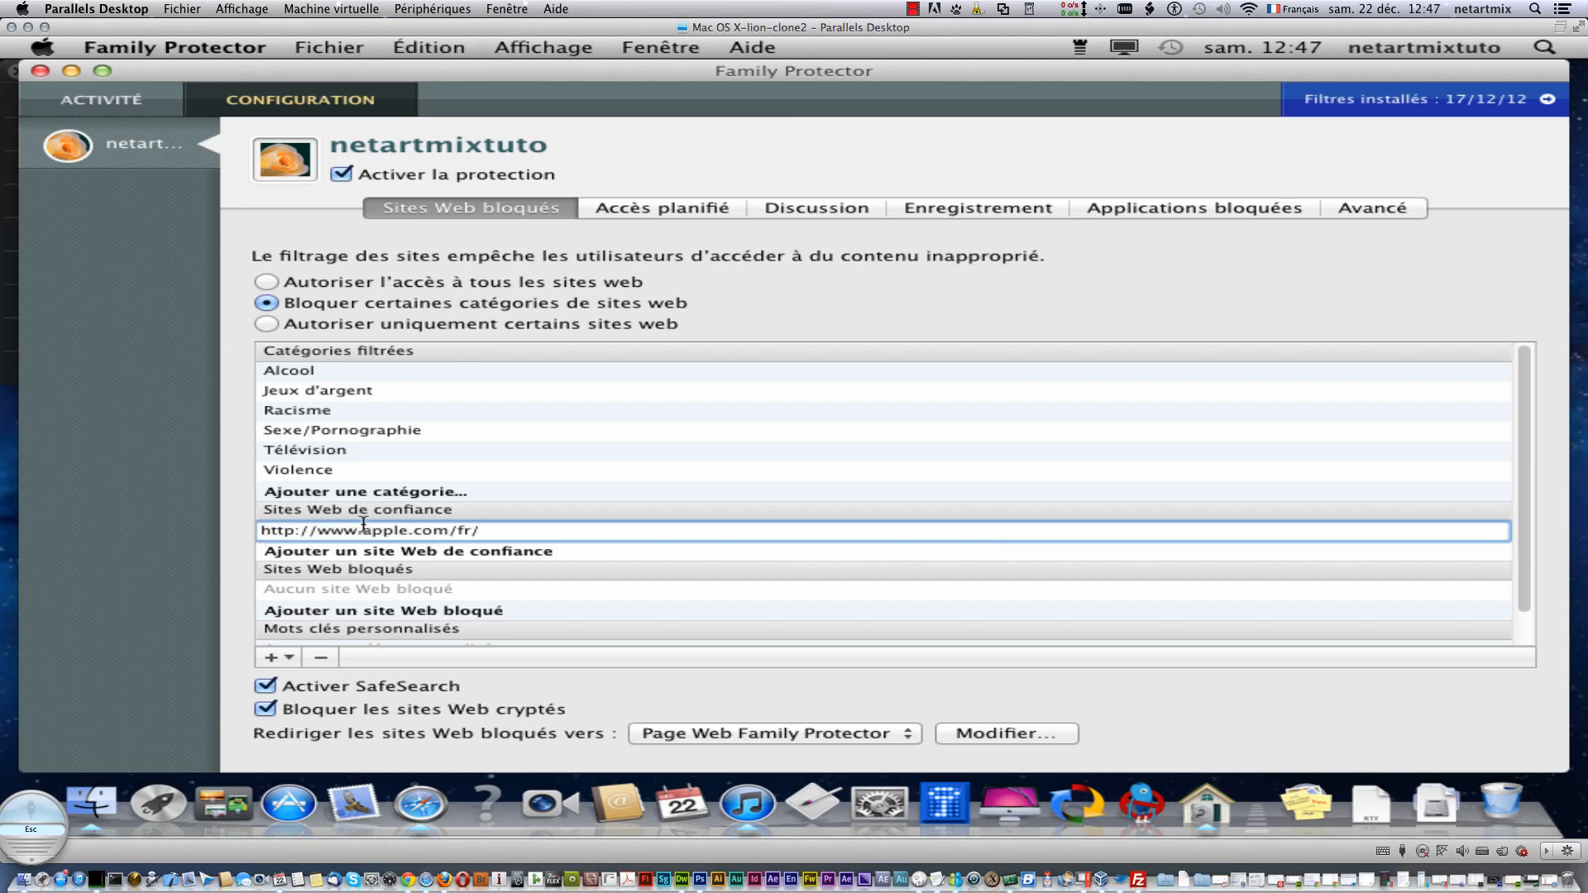
pyautogui.press('Return')
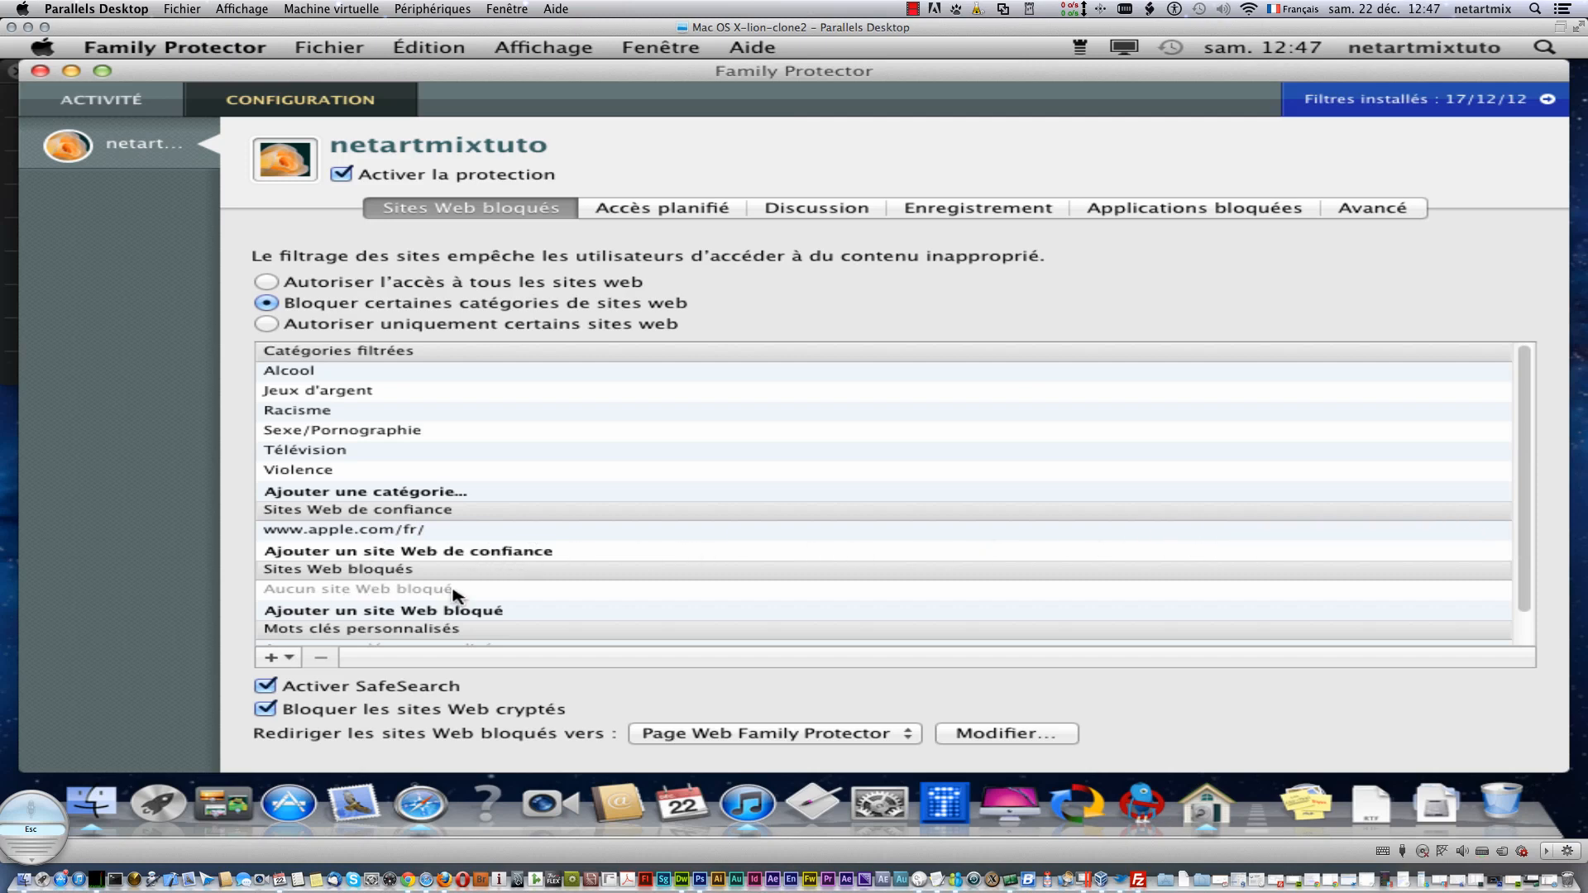
pyautogui.moveTo(364, 530)
pyautogui.mouseDown()
pyautogui.moveTo(371, 608)
pyautogui.moveTo(360, 534)
pyautogui.mouseUp()
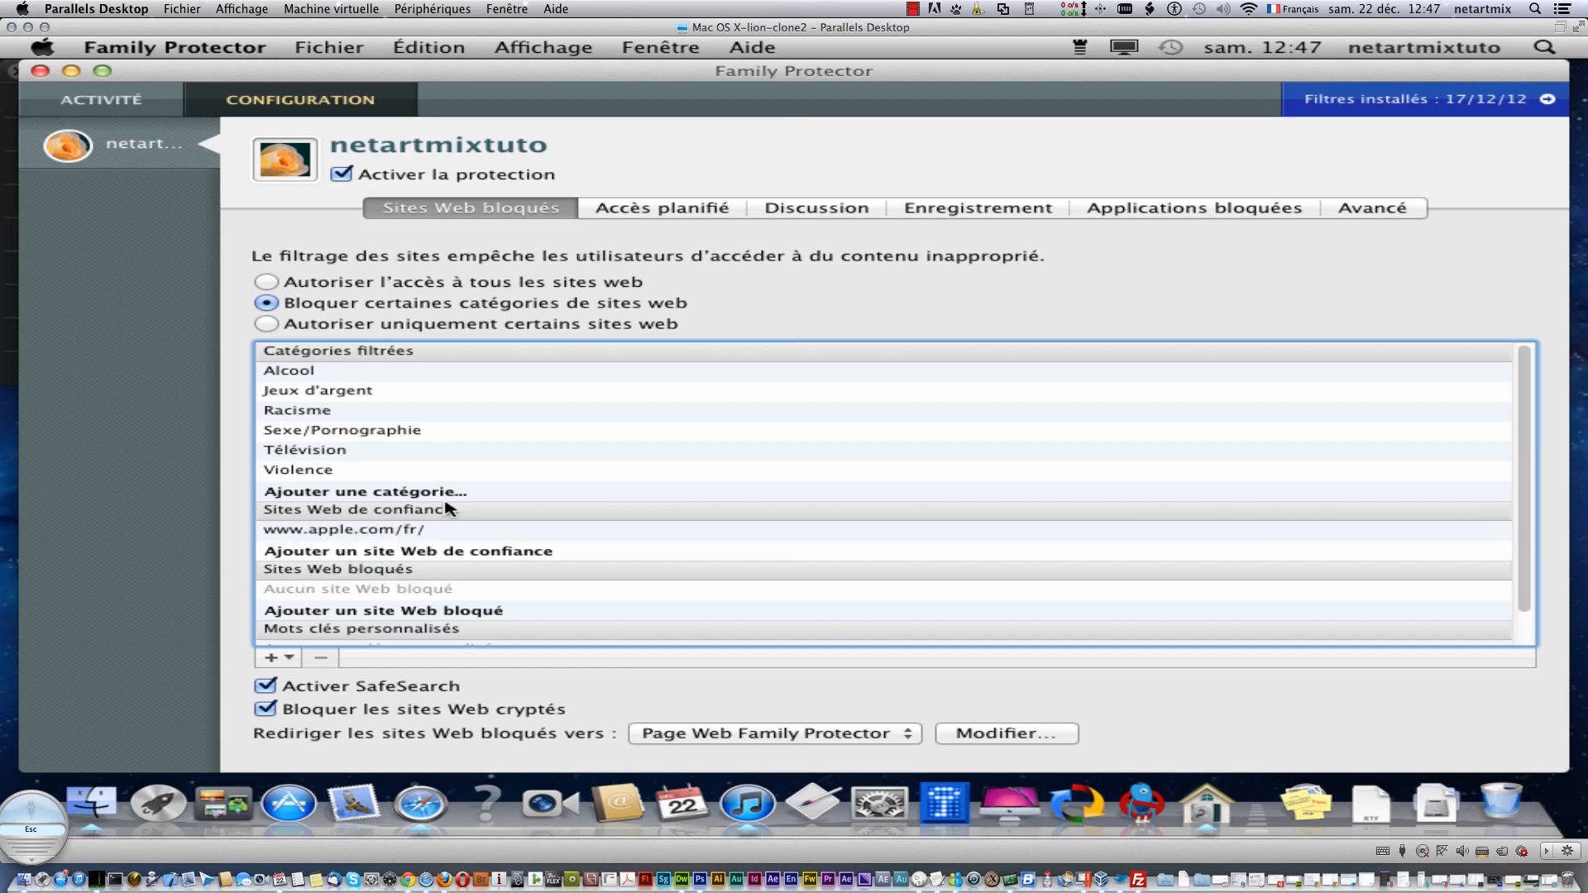
# - Enable scheduled network access only, setting Monday's allowed period to 10:30–19:00
pyautogui.click(655, 208)
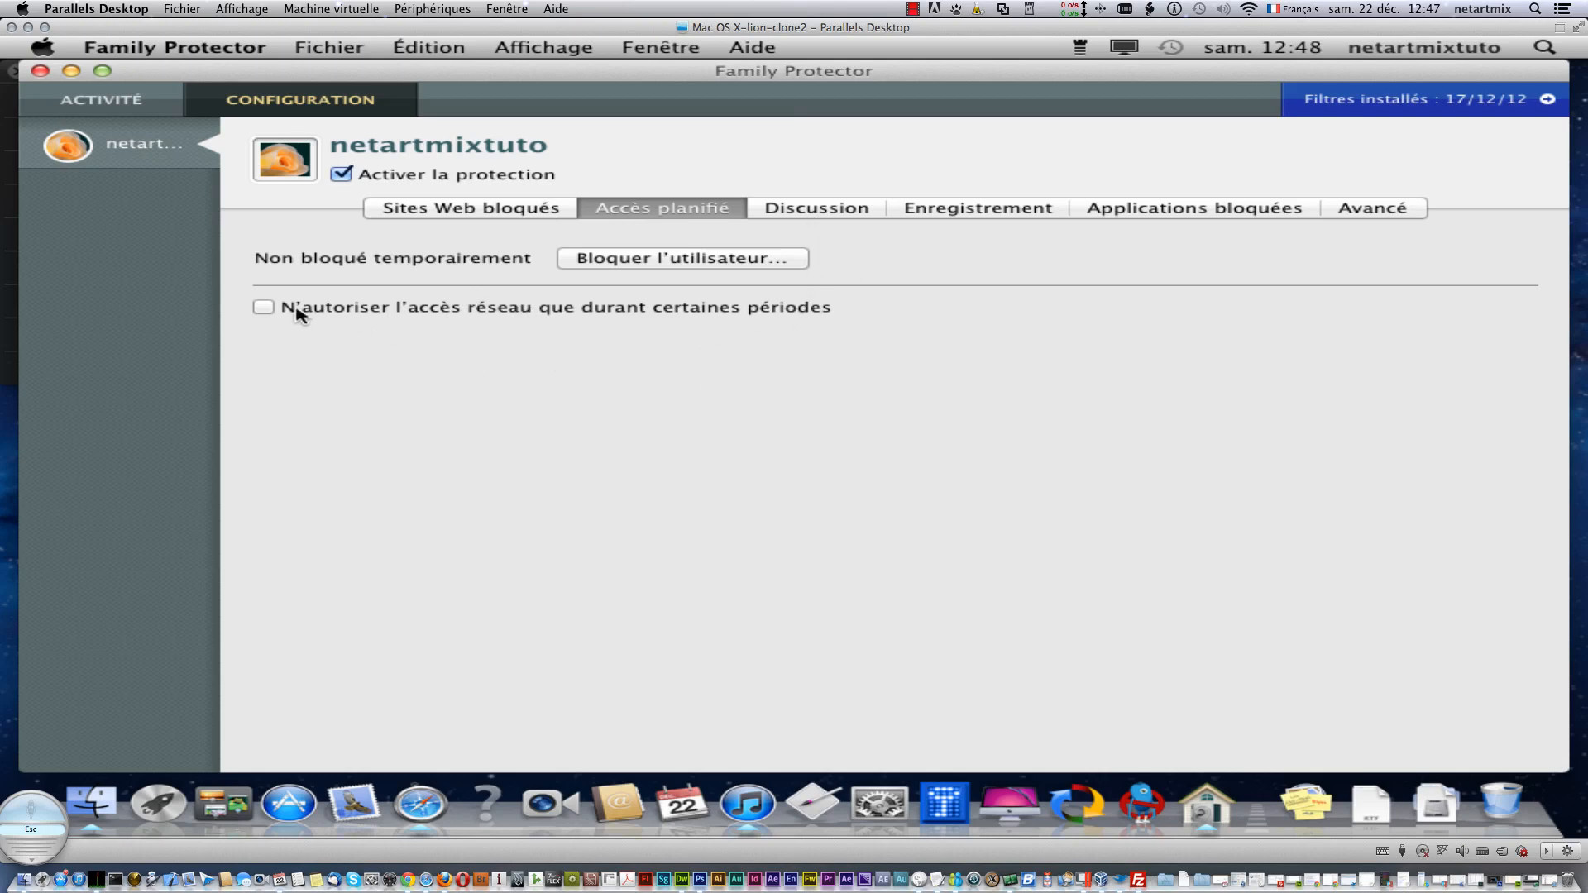
pyautogui.click(264, 308)
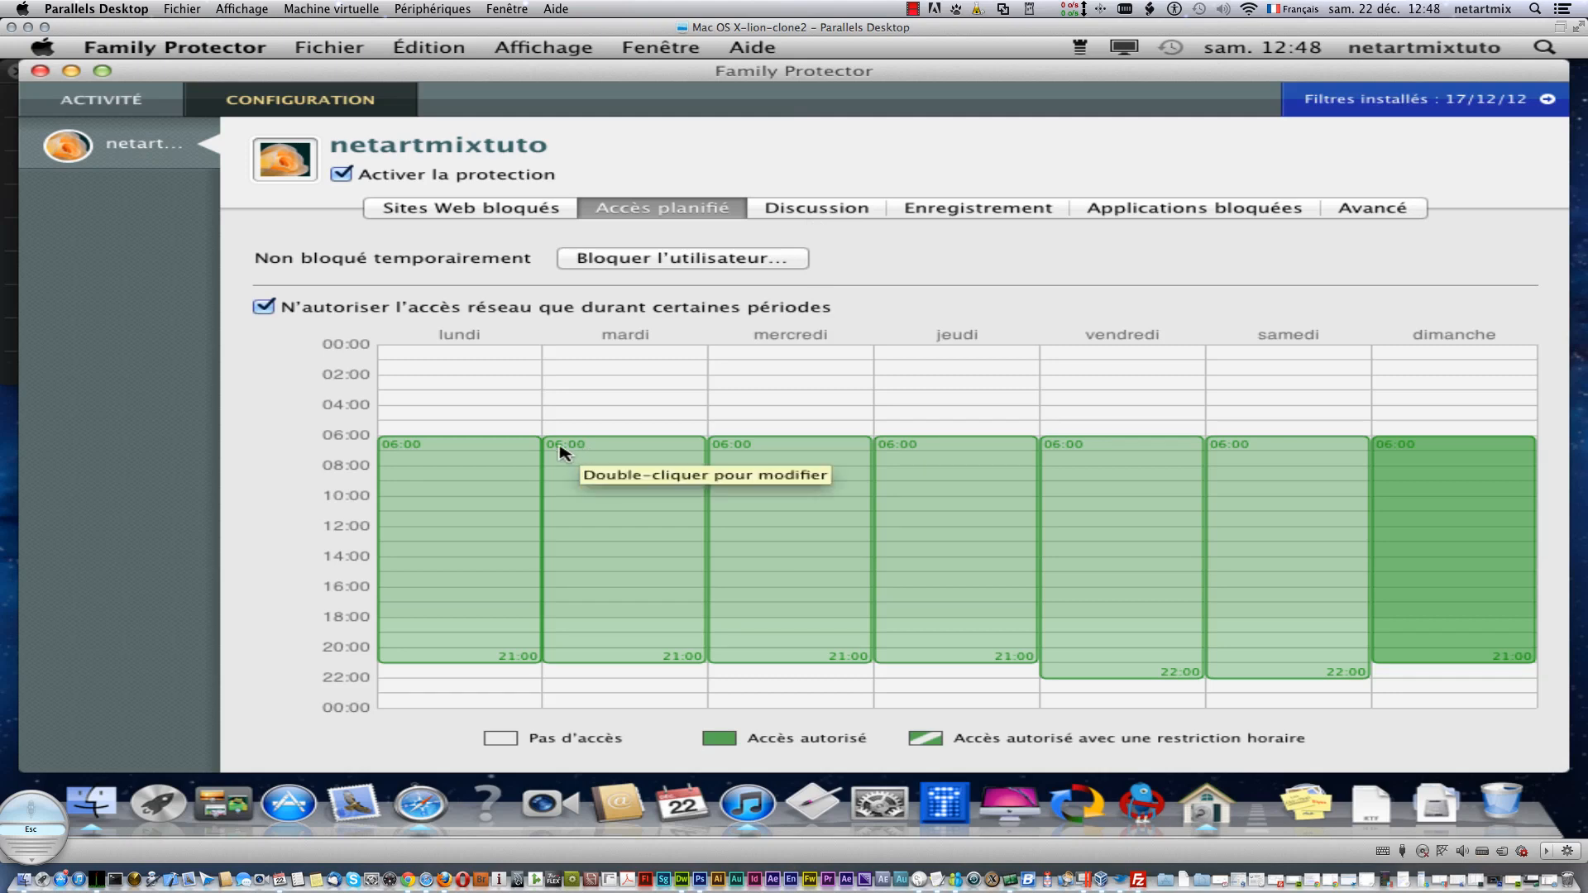
pyautogui.click(436, 438)
pyautogui.moveTo(436, 439); pyautogui.dragTo(442, 634)
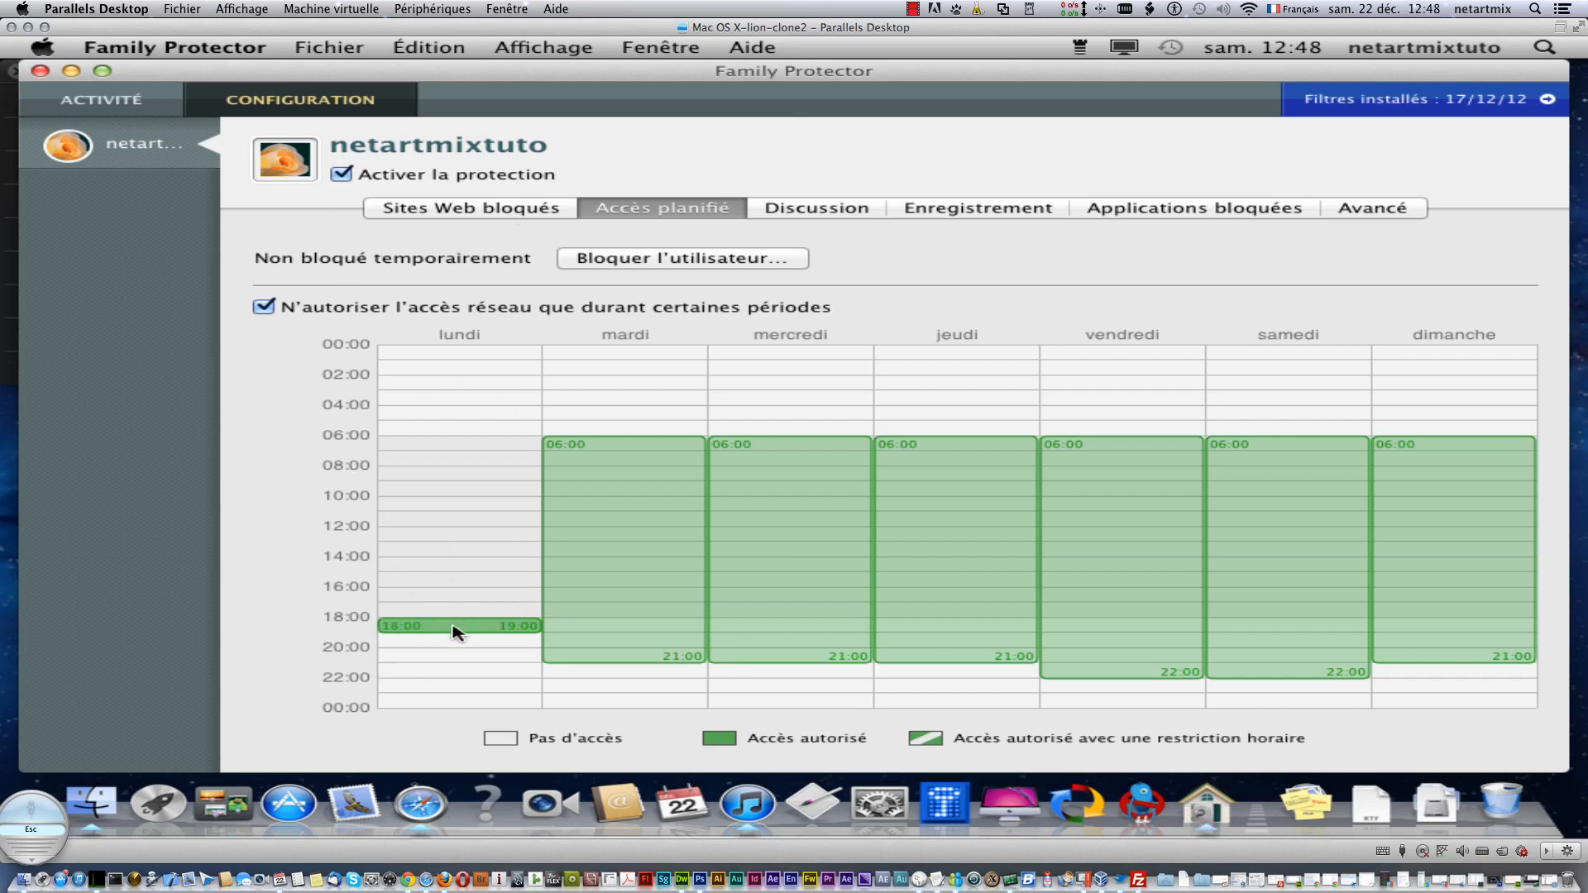
pyautogui.moveTo(450, 620); pyautogui.dragTo(450, 506)
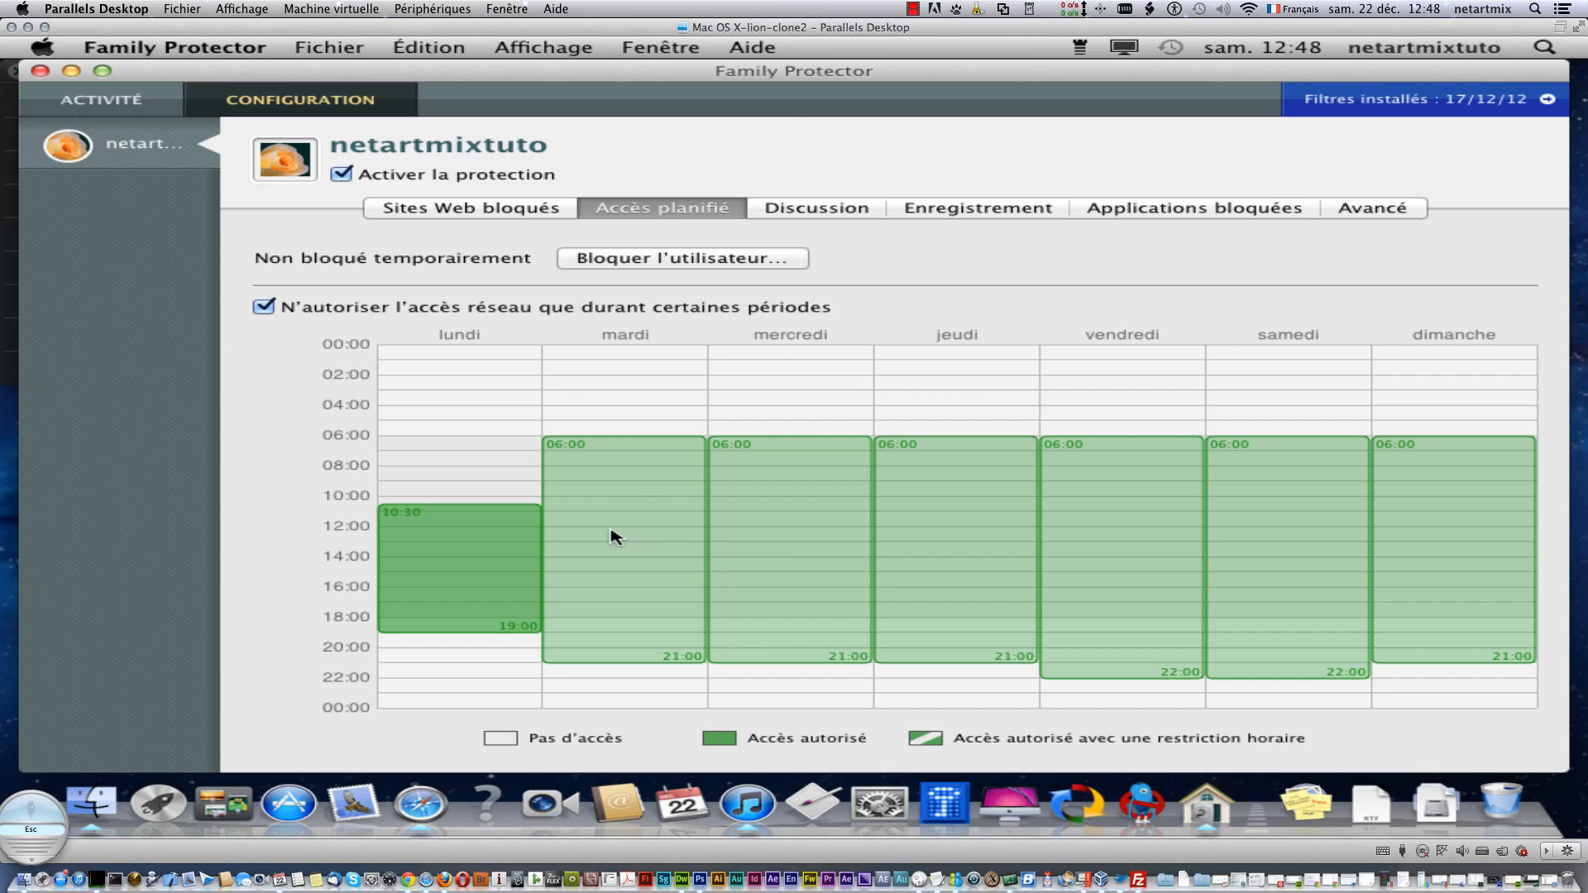
pyautogui.click(785, 213)
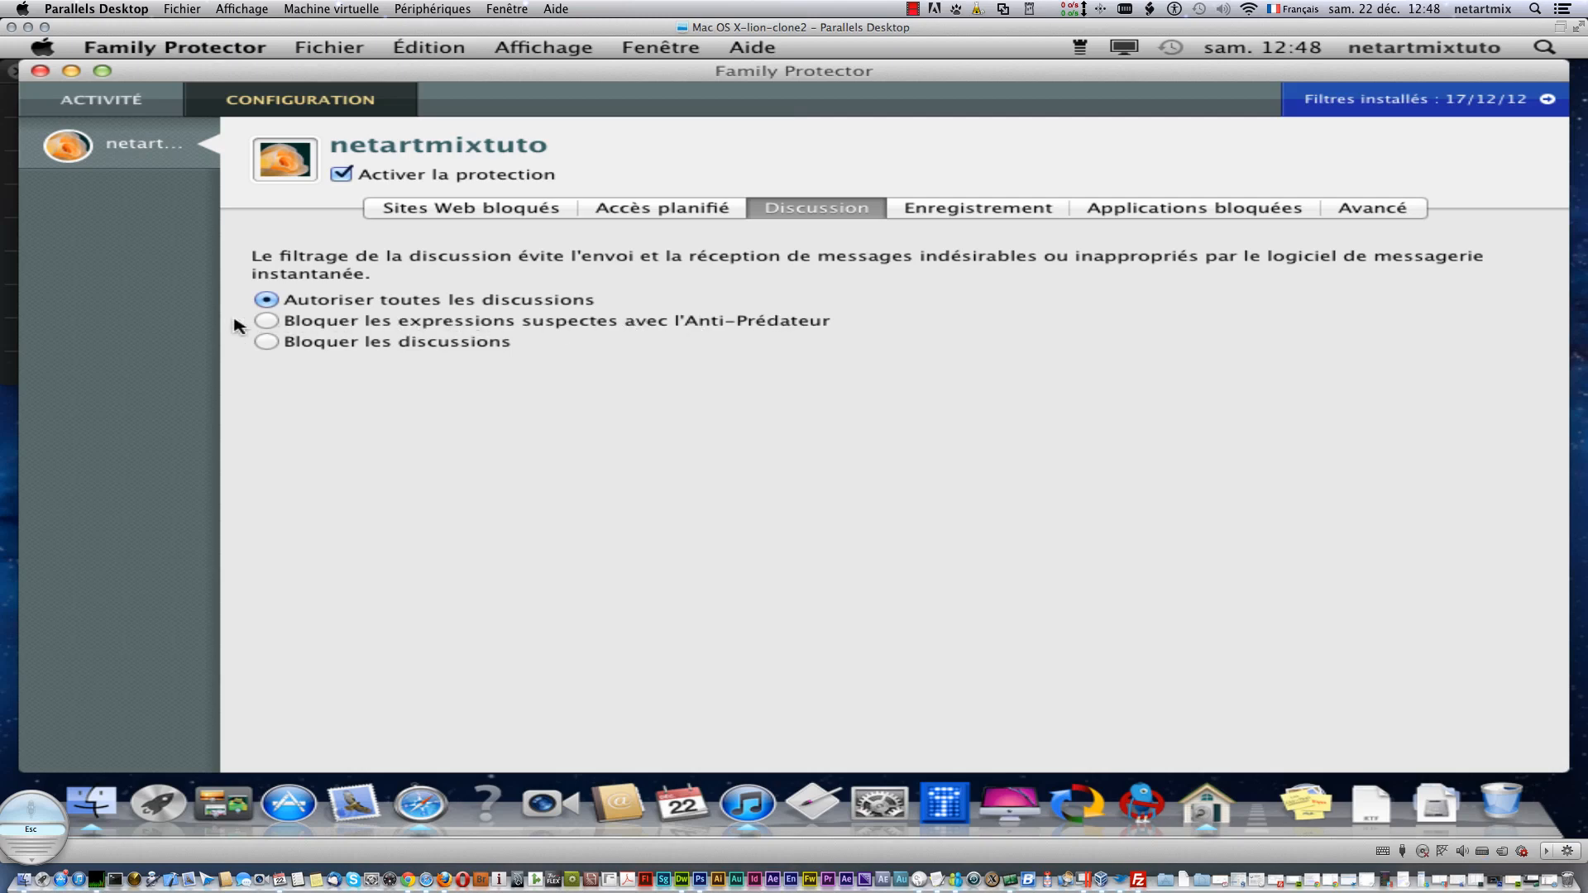
# - Switch chat filtering to 'Bloquer les expressions suspectes avec l'Anti-Prédateur' and review the flagged expressions list
pyautogui.click(278, 325)
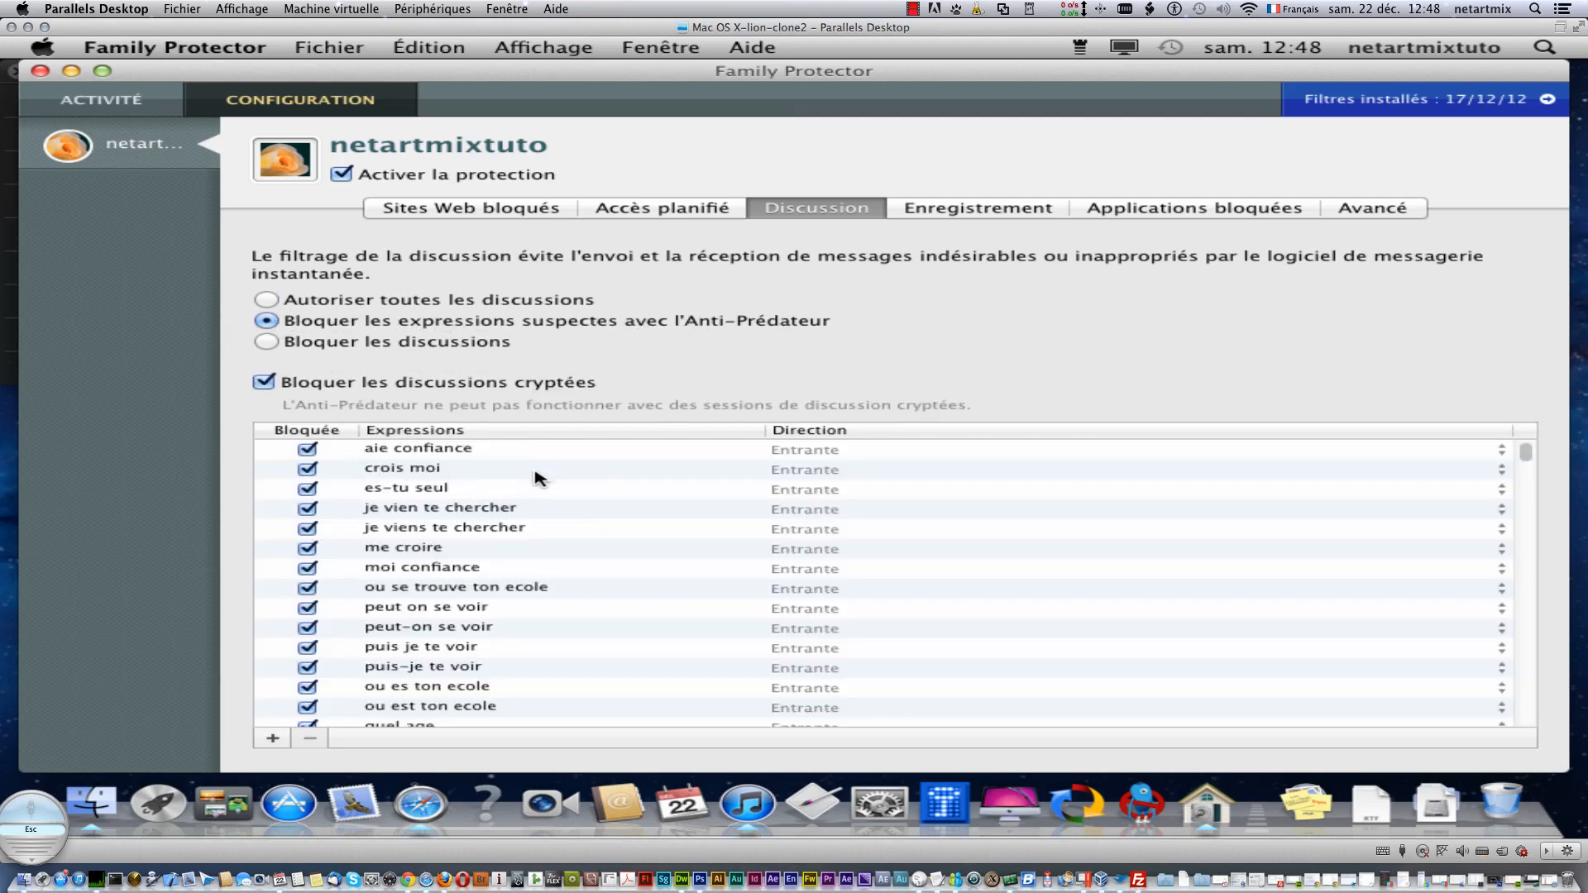
pyautogui.click(454, 708)
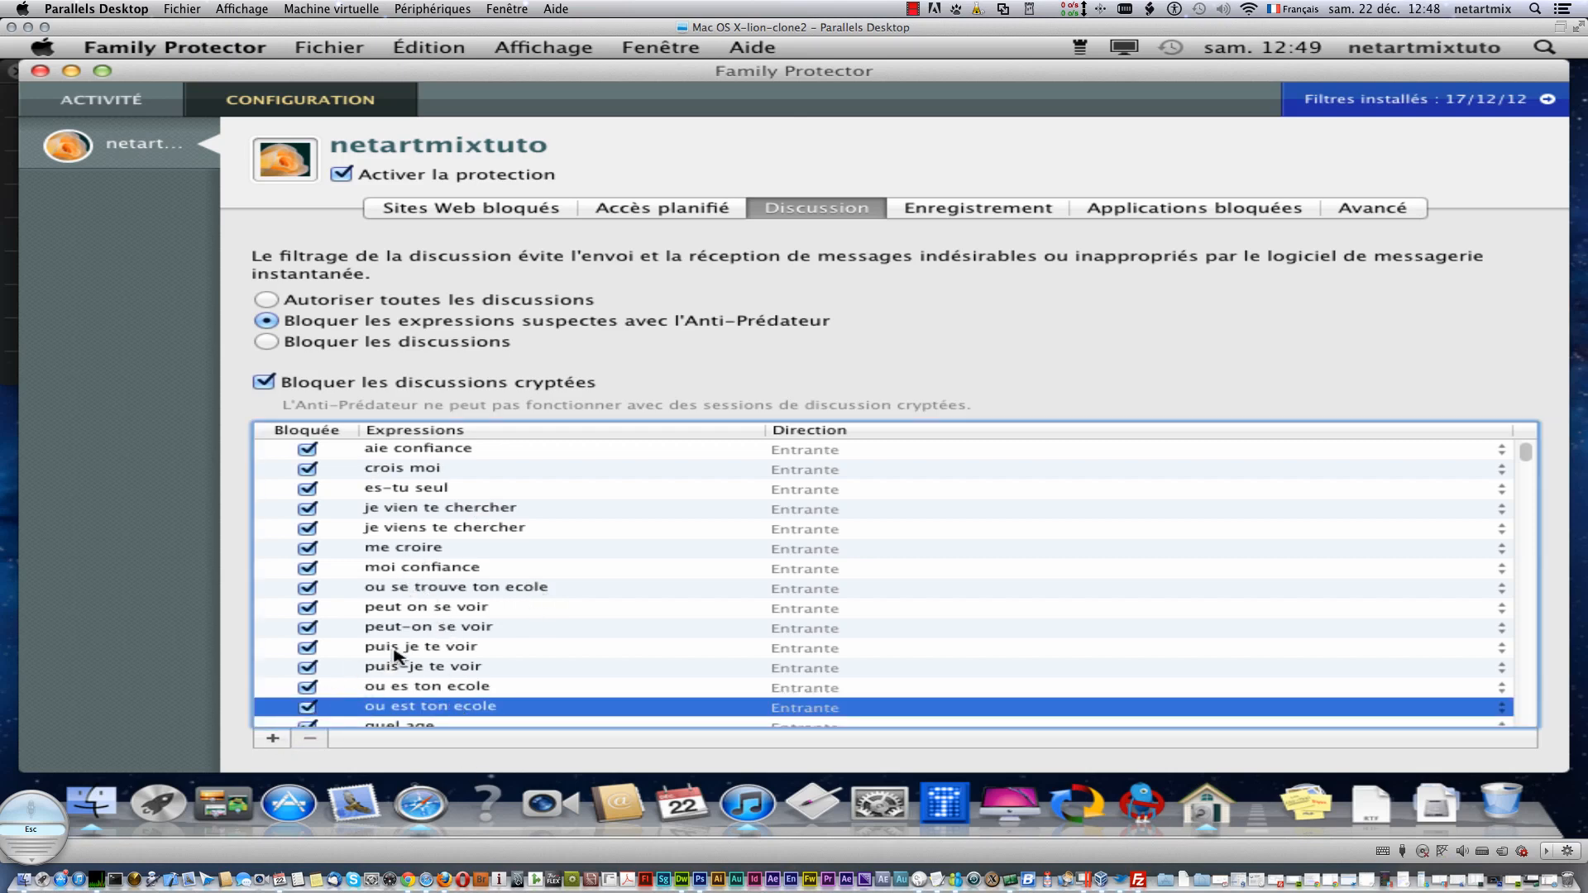
pyautogui.scroll(-20, 513, 634)
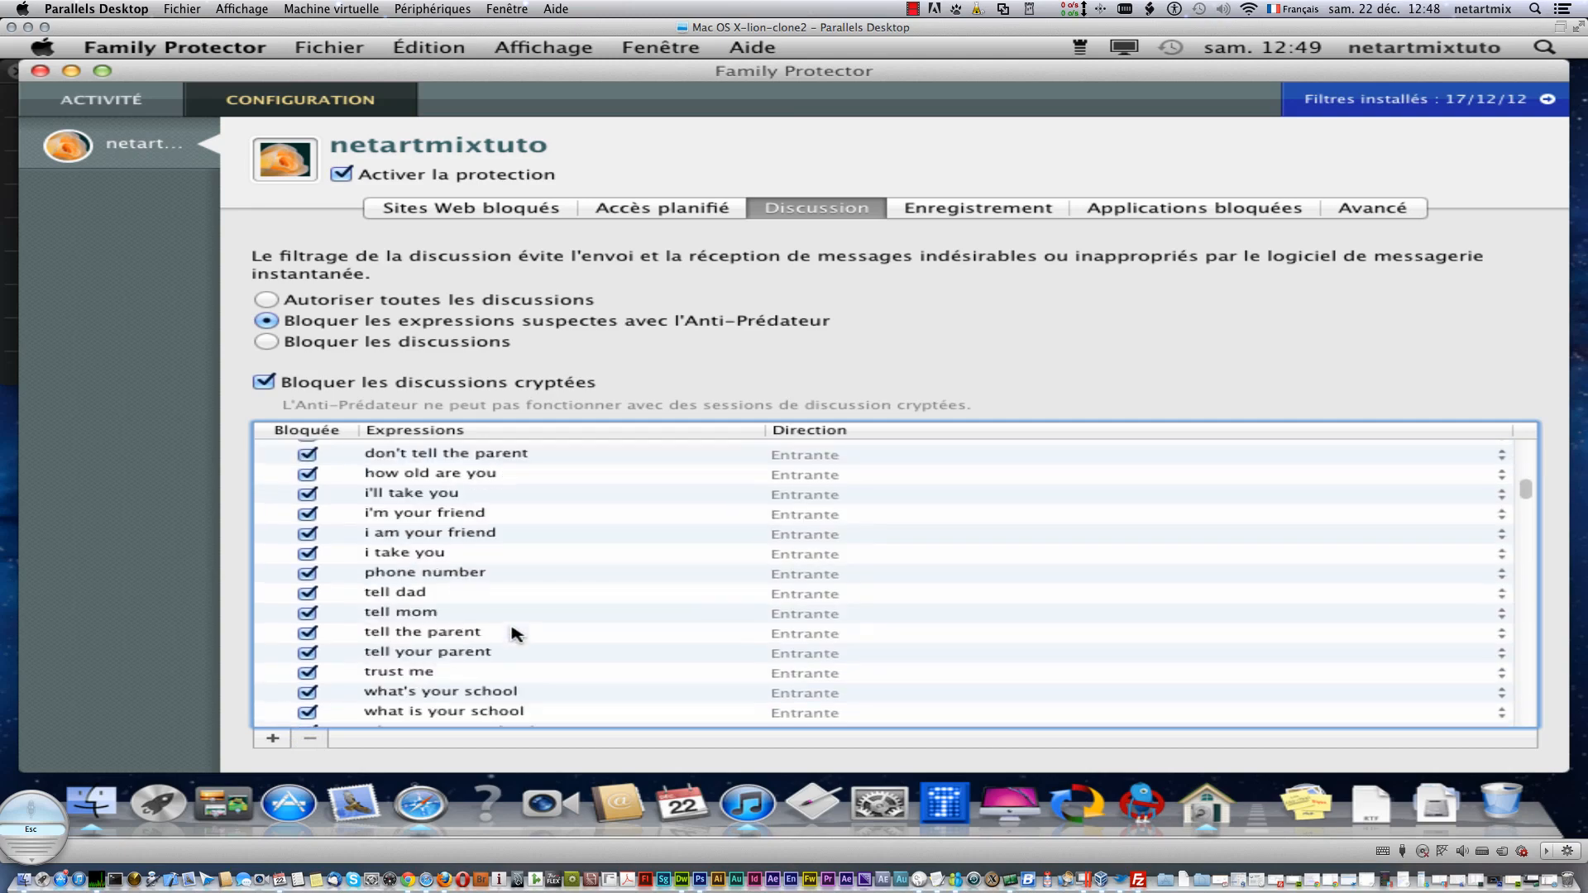
pyautogui.scroll(-20, 513, 635)
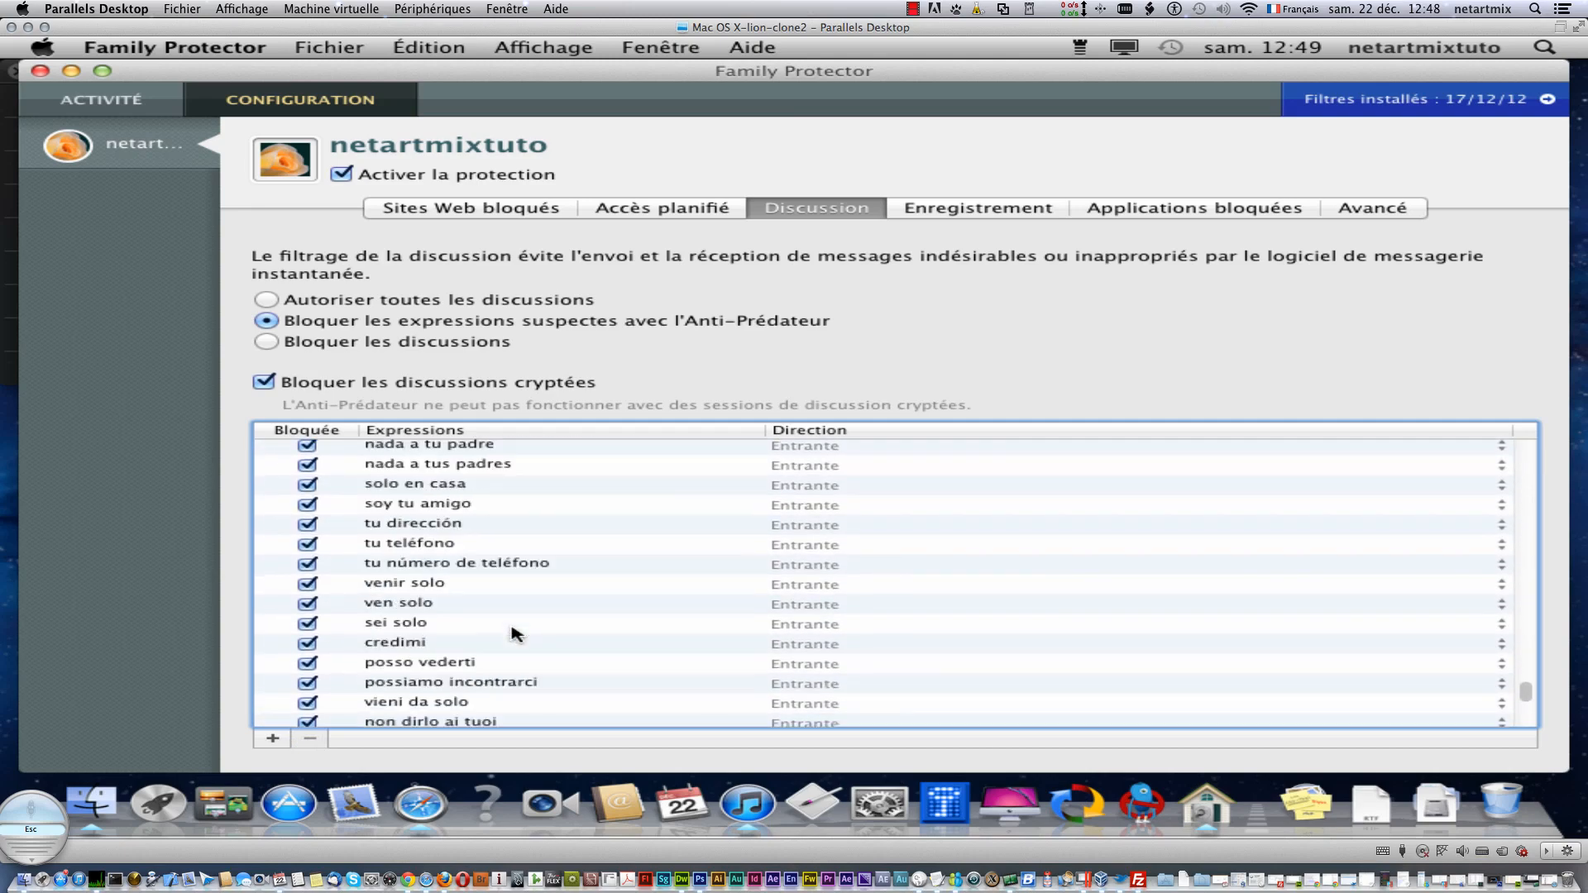
pyautogui.scroll(20, 513, 635)
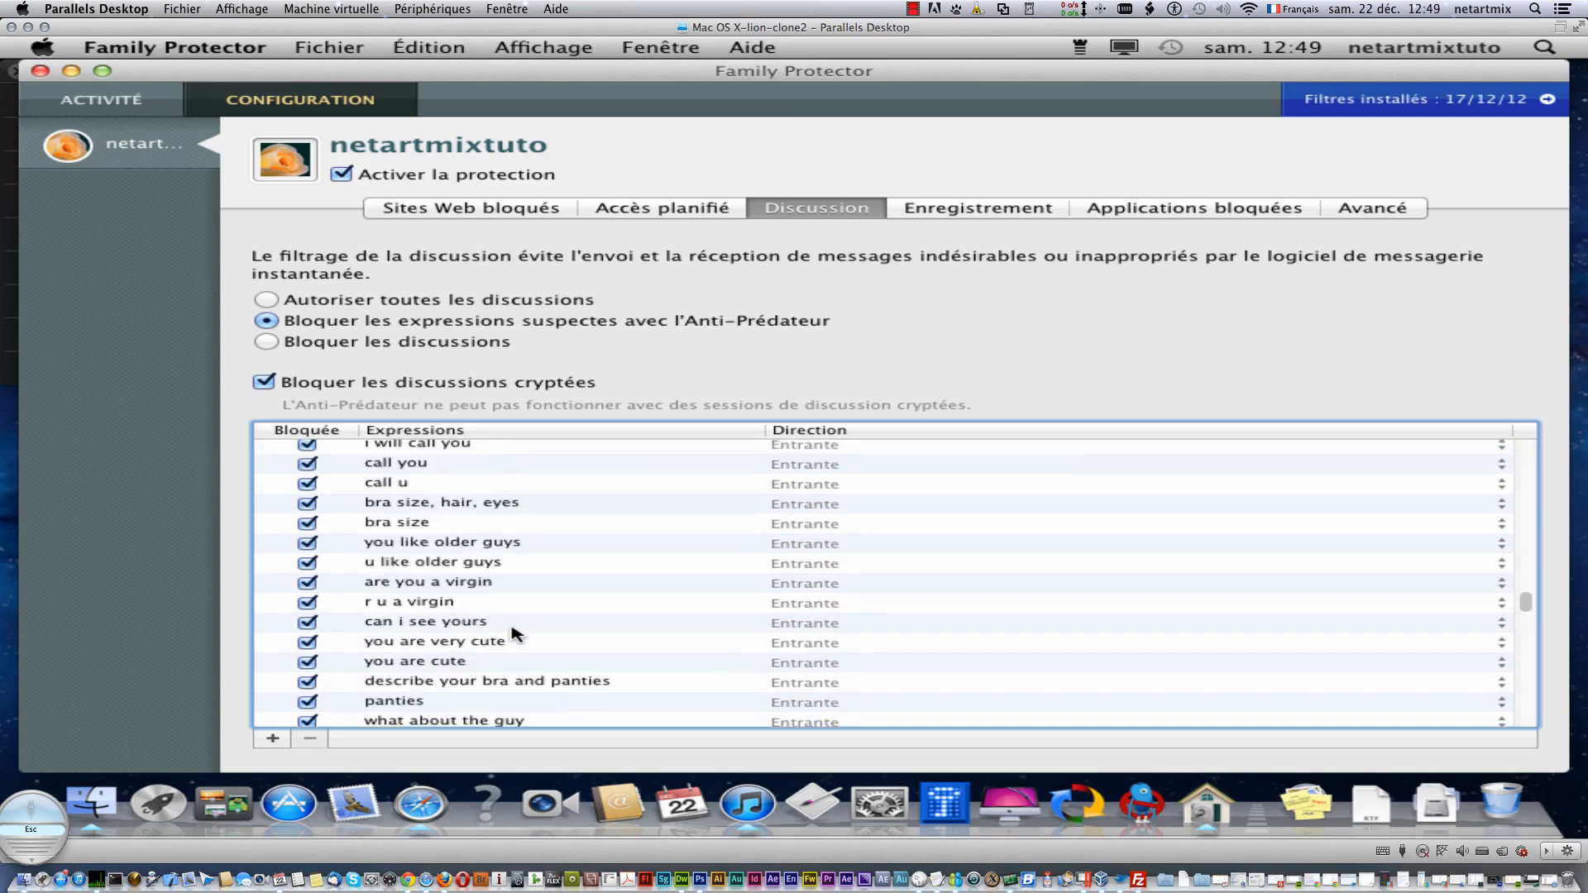
pyautogui.scroll(5, 513, 634)
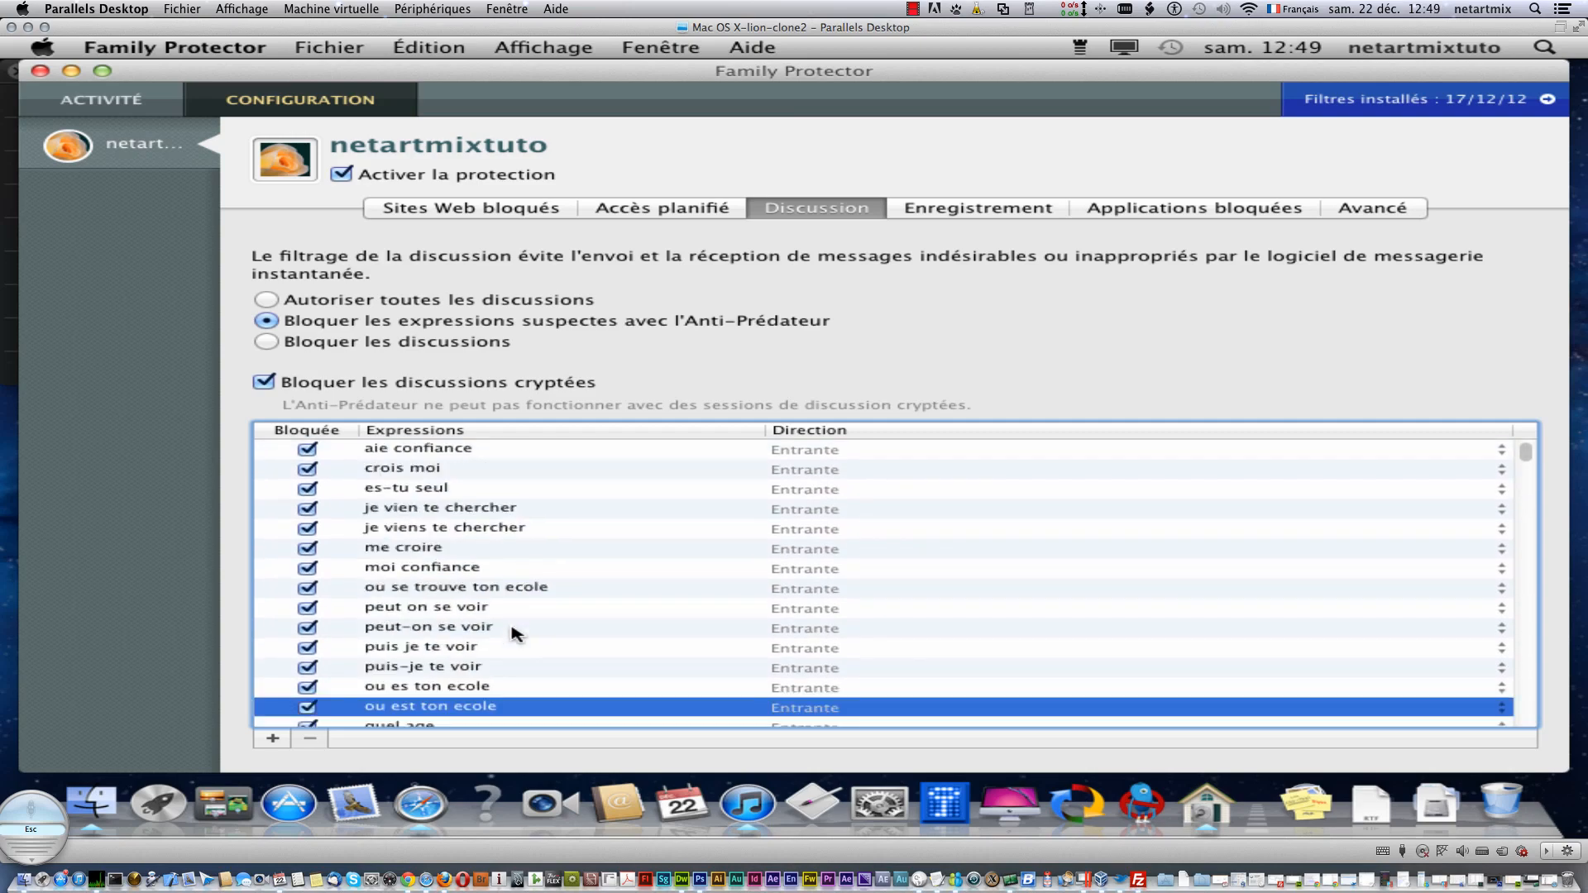
pyautogui.click(450, 345)
pyautogui.click(306, 322)
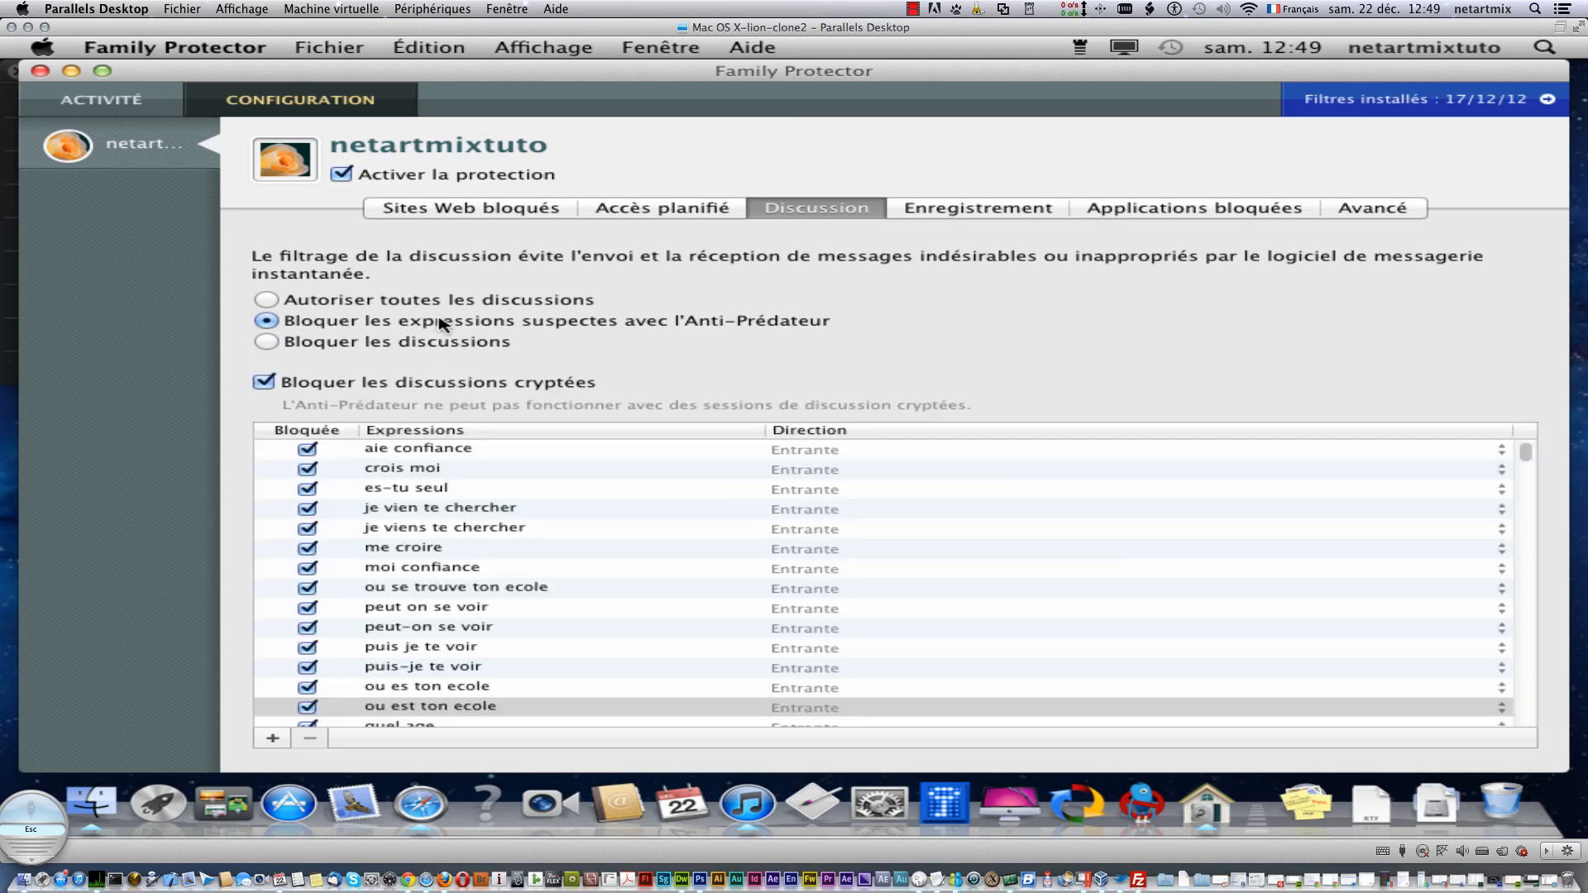
# - Turn on keystroke recording, then launch TextEdit from a Spotlight search for 'tex'
pyautogui.click(982, 217)
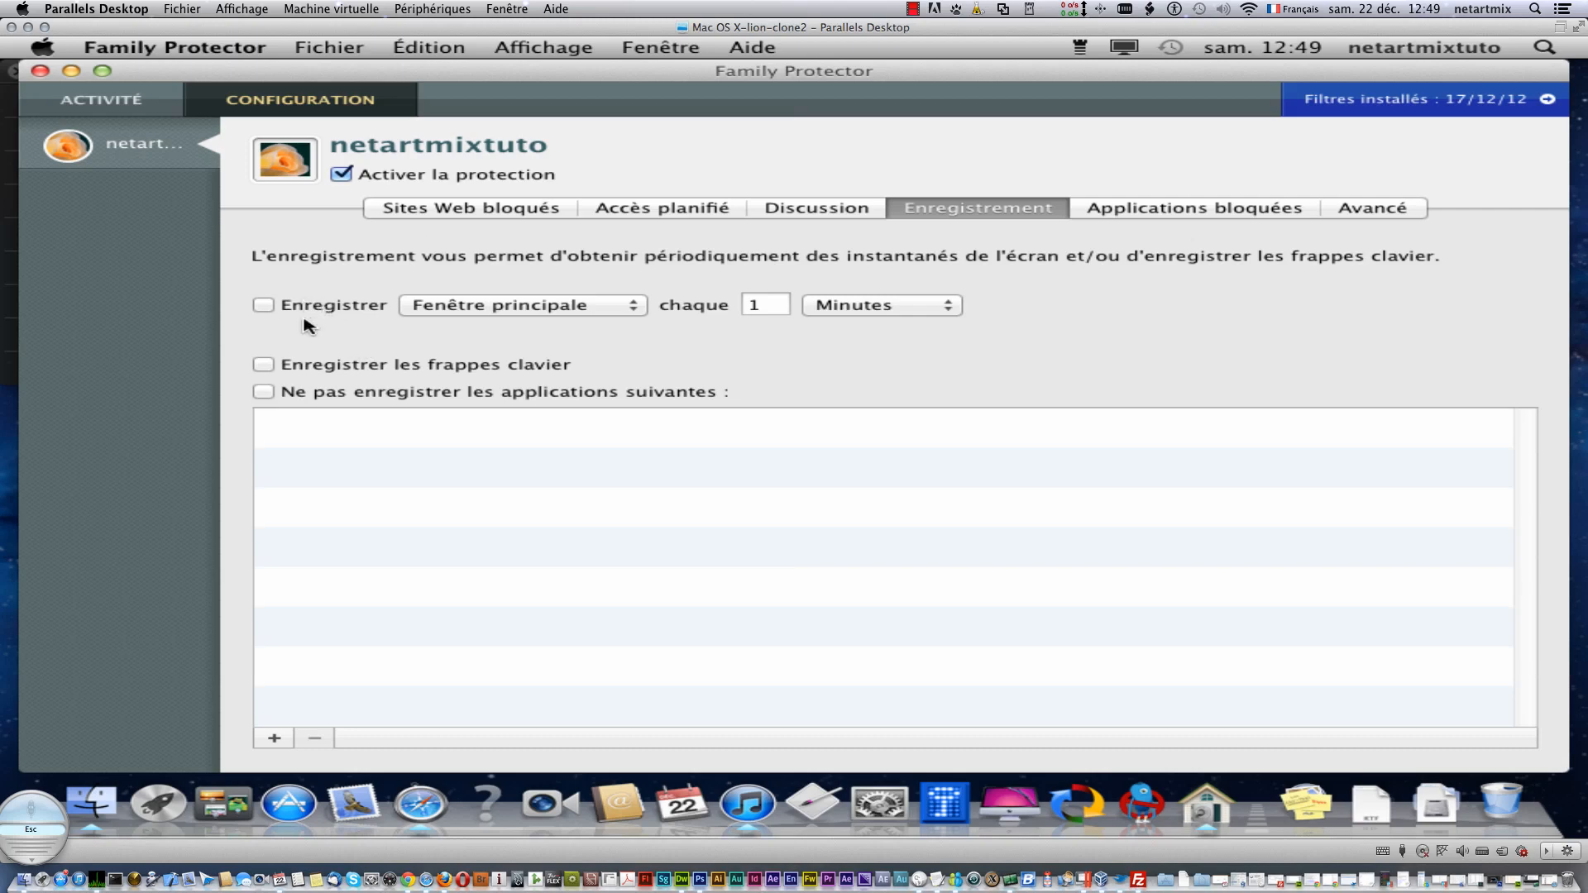
pyautogui.click(309, 369)
pyautogui.click(1546, 47)
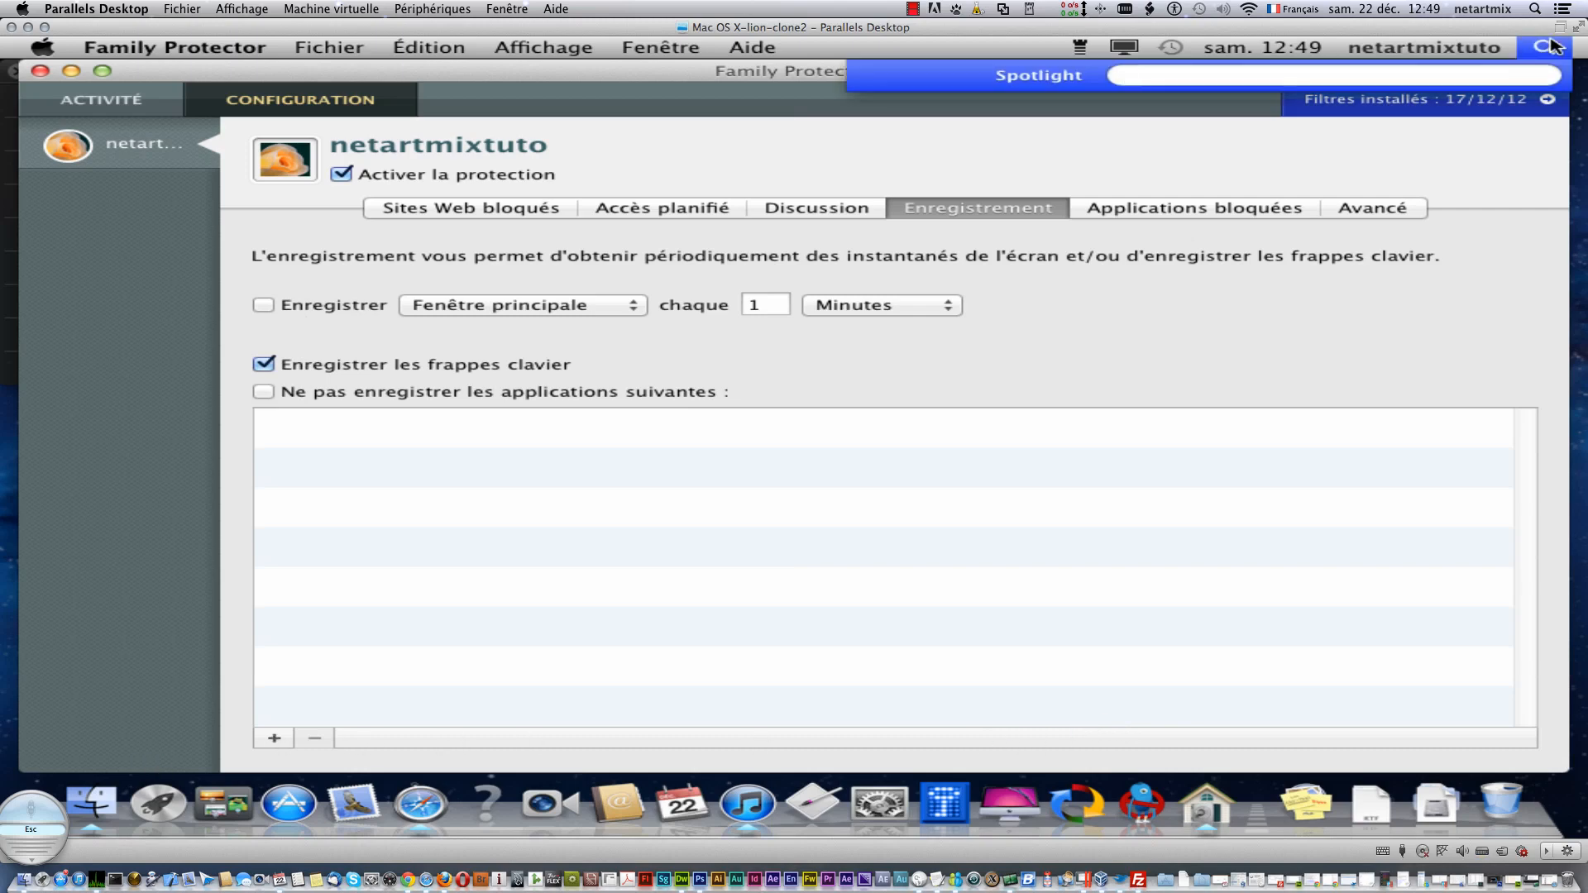
pyautogui.write('ted')
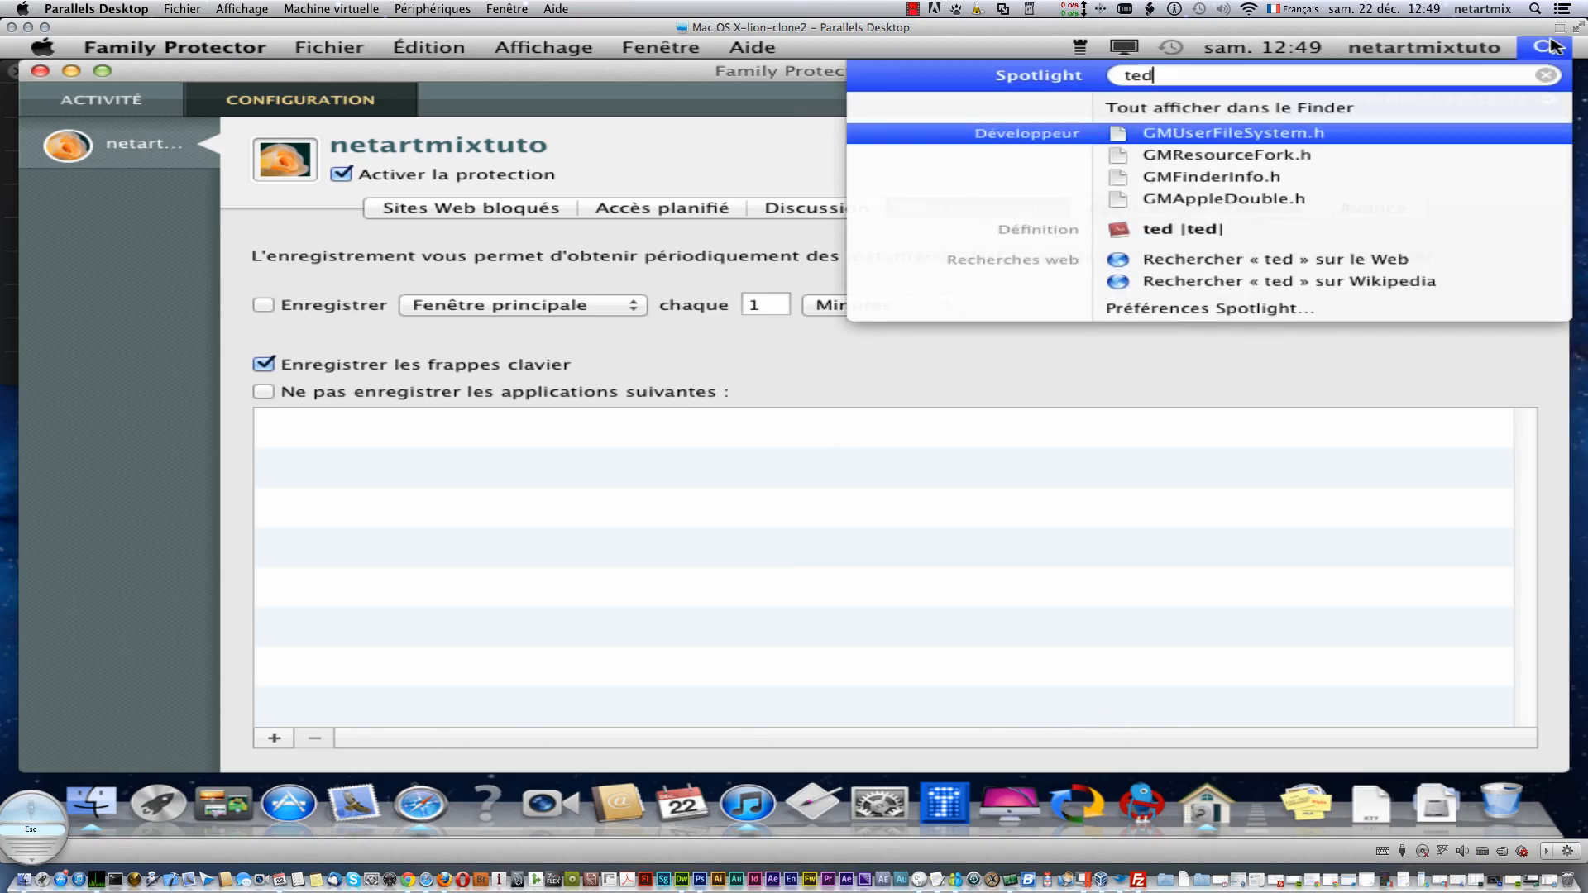
pyautogui.press('BackSpace')
pyautogui.write('x')
pyautogui.press('Down')
pyautogui.press('Return')
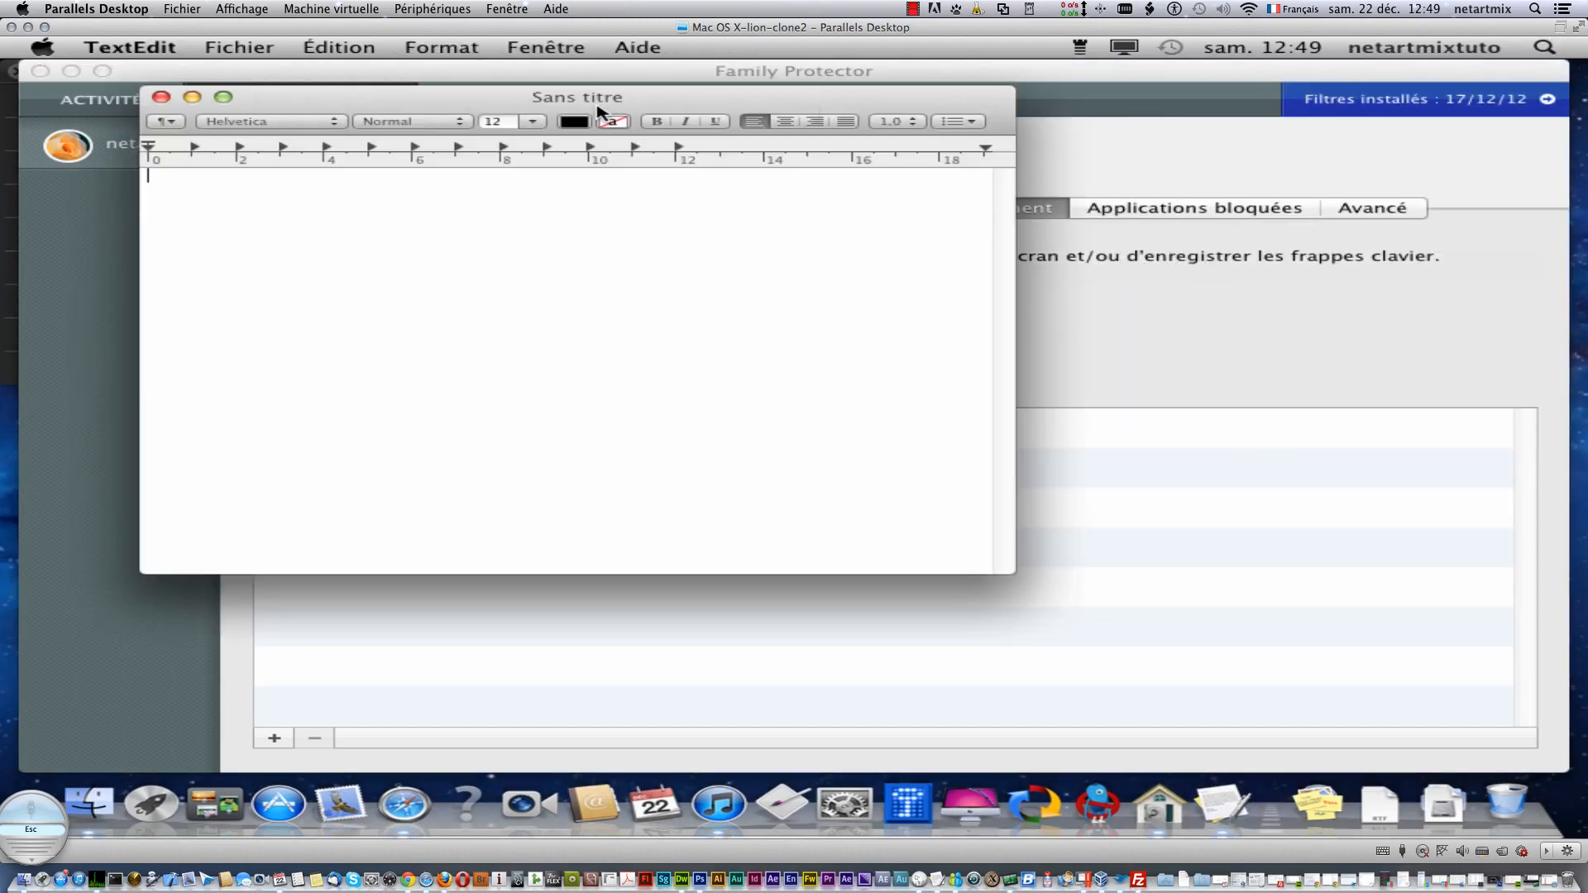
# - Type a line of test text in TextEdit and enable periodic screen snapshots in Family Protector
pyautogui.moveTo(595, 101); pyautogui.dragTo(1181, 297)
pyautogui.write('dmlgljsdgklmdfsjgdfklgjkldfgkùldfghdkfgfg')
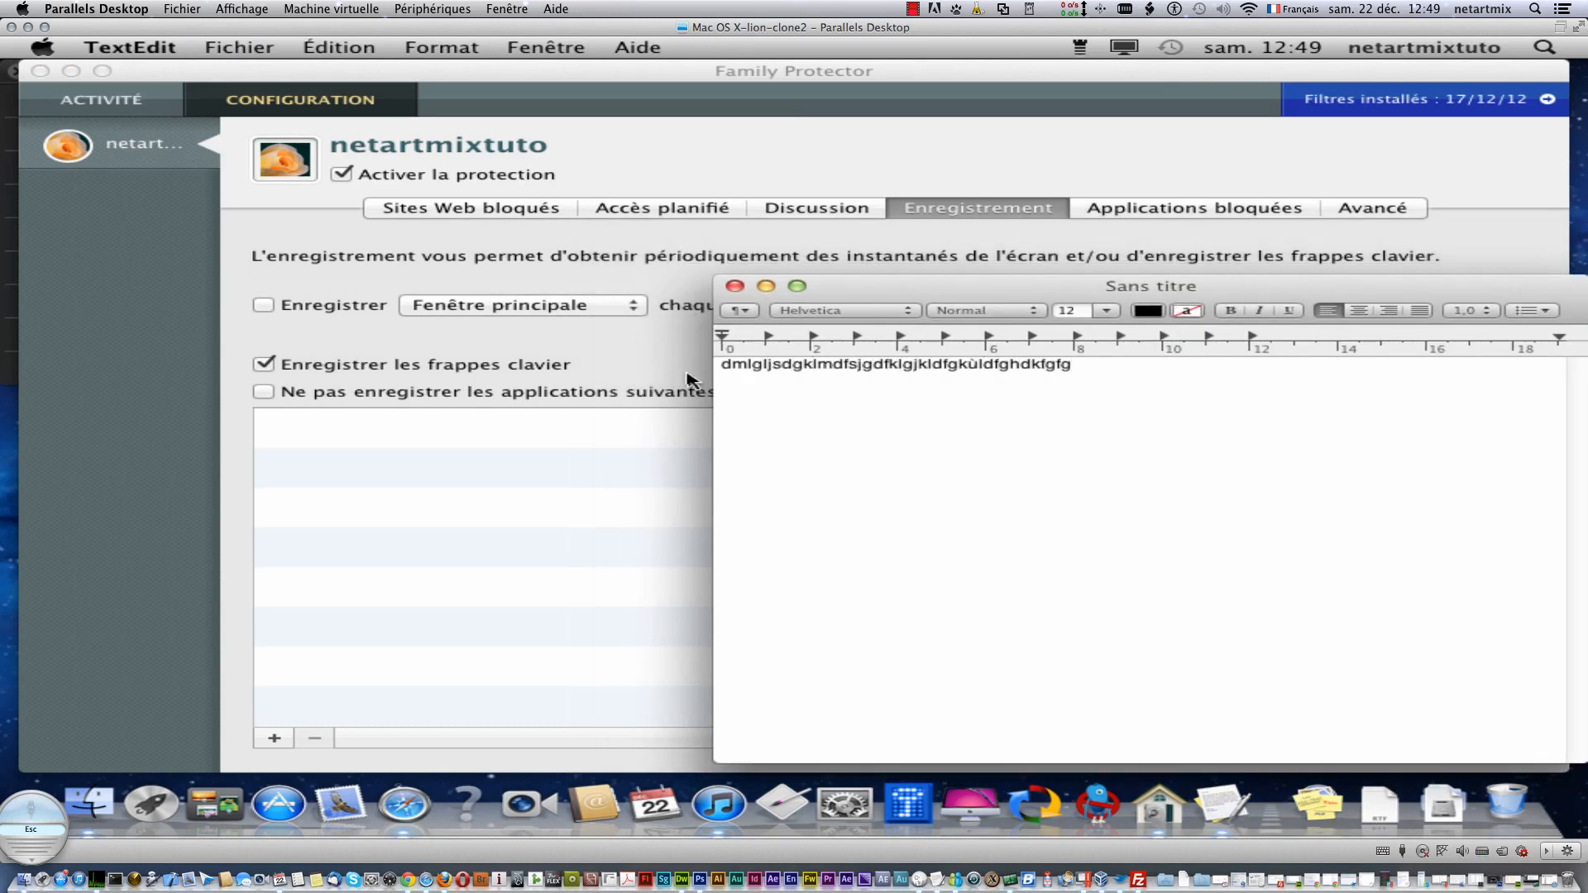
pyautogui.click(636, 349)
pyautogui.click(364, 307)
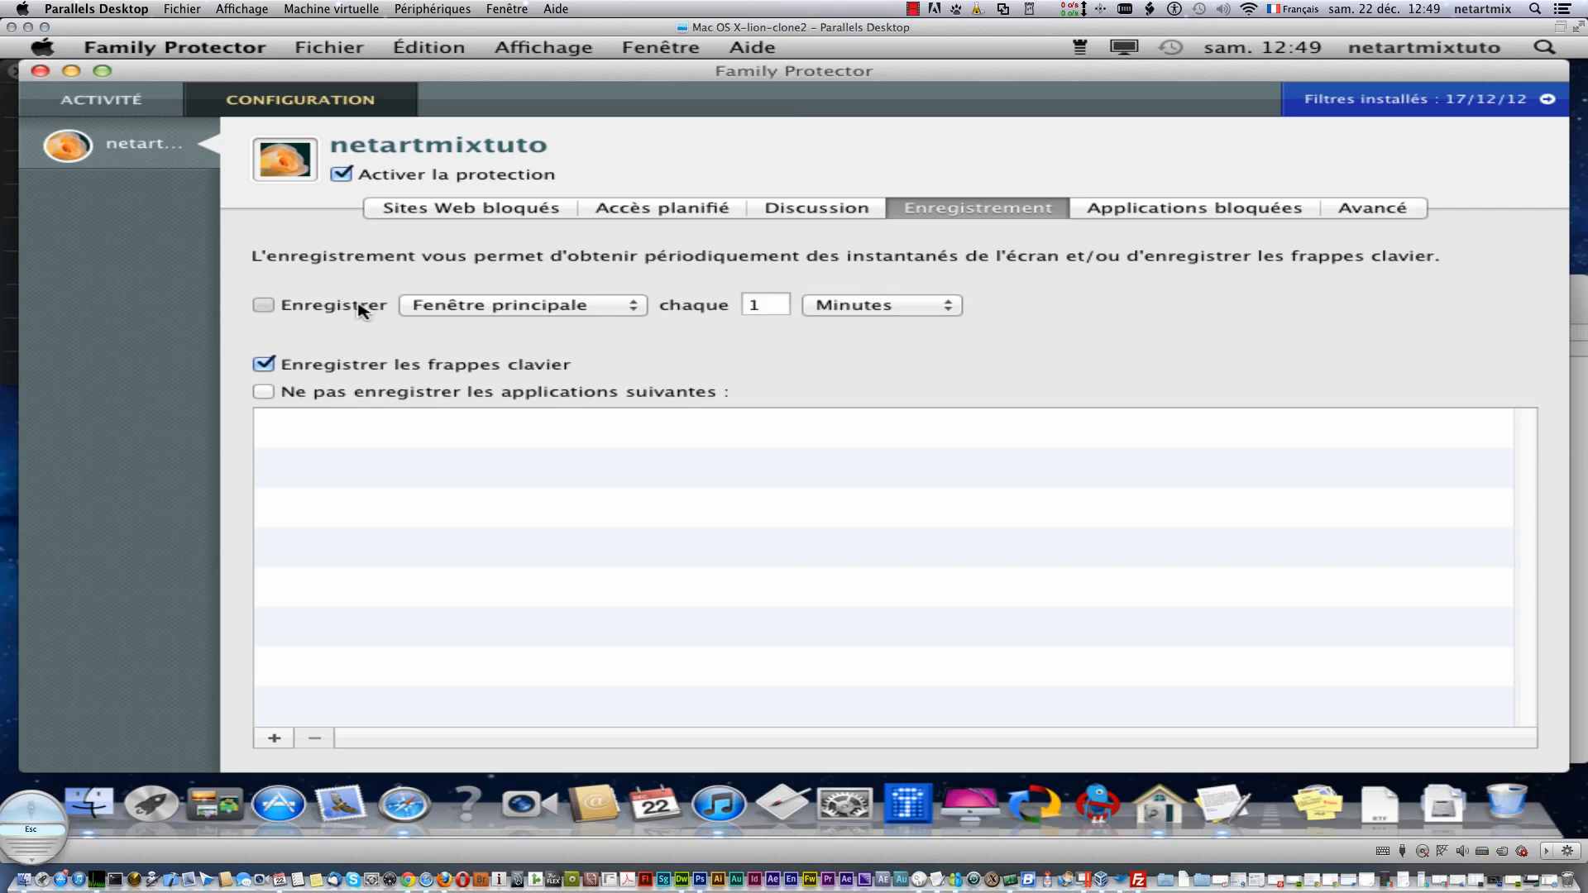
pyautogui.click(1580, 545)
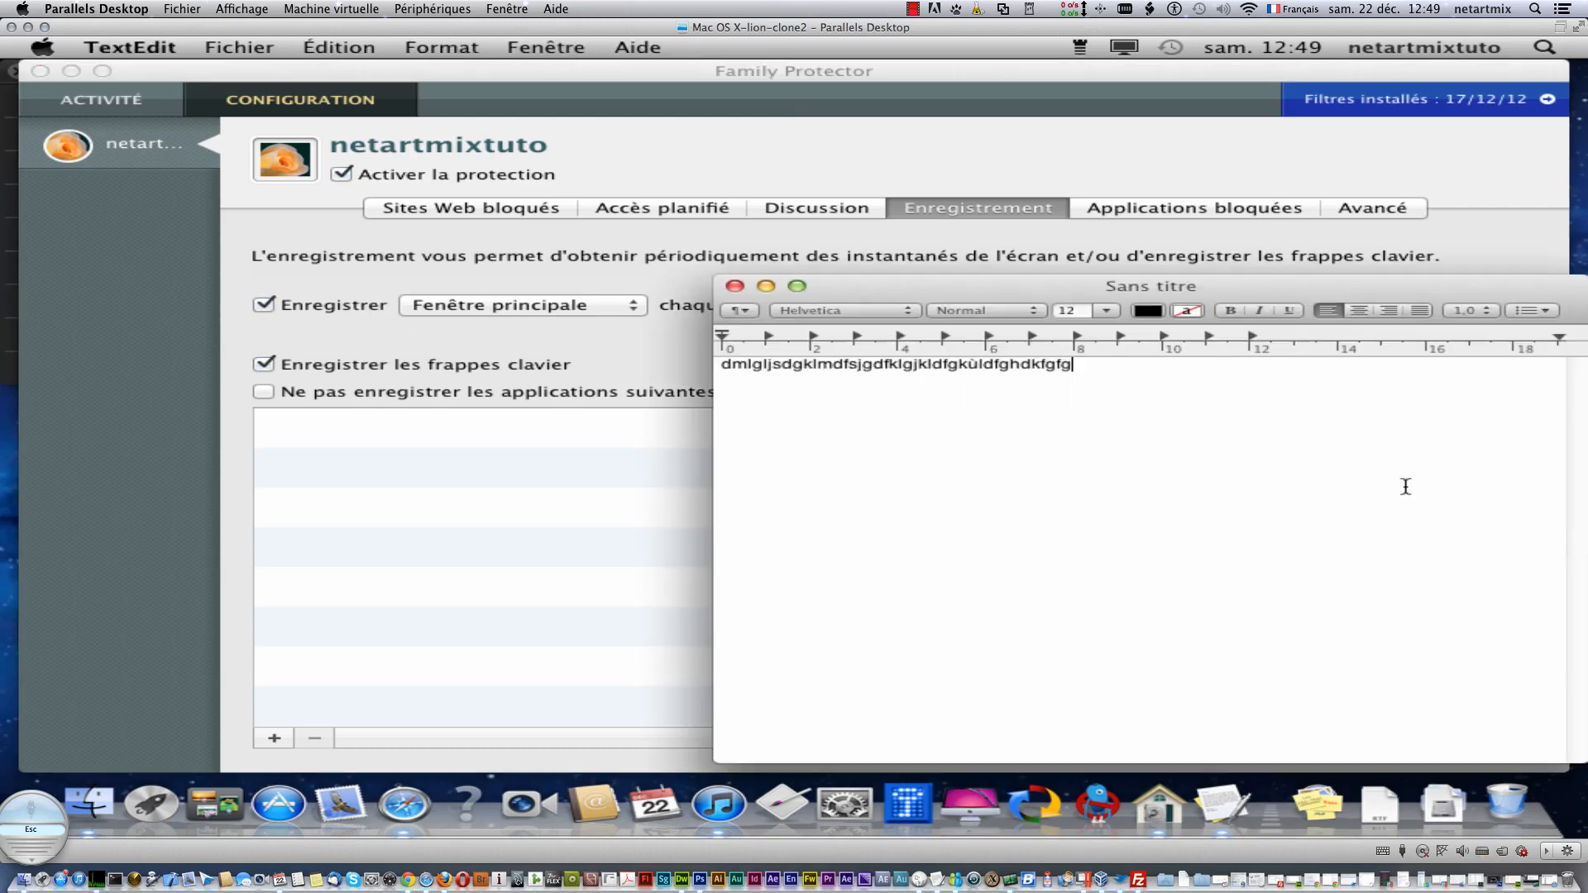
# - Add four more lines of random text, then close the document with Ne pas enregistrer
pyautogui.press('Return')
pyautogui.write('gfdfmklgjdfglkdfghdkflg')
pyautogui.press('Return')
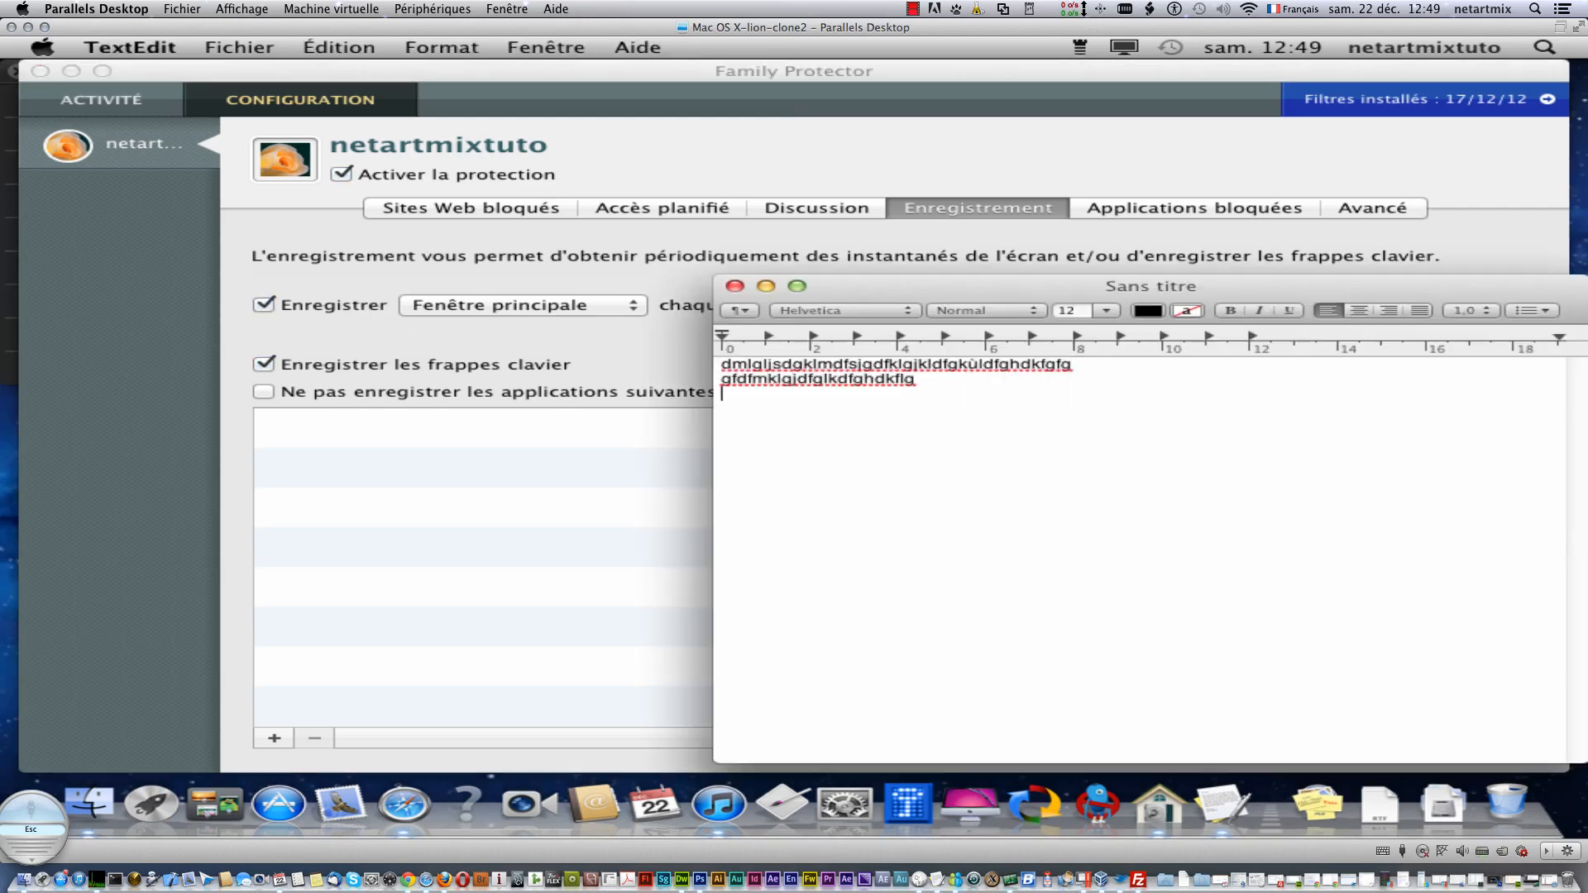
pyautogui.write('fdg$dfgkldfgjdfklghdfg')
pyautogui.press('Return')
pyautogui.write('fdgpdflmgkdjfklghdfgdflgj')
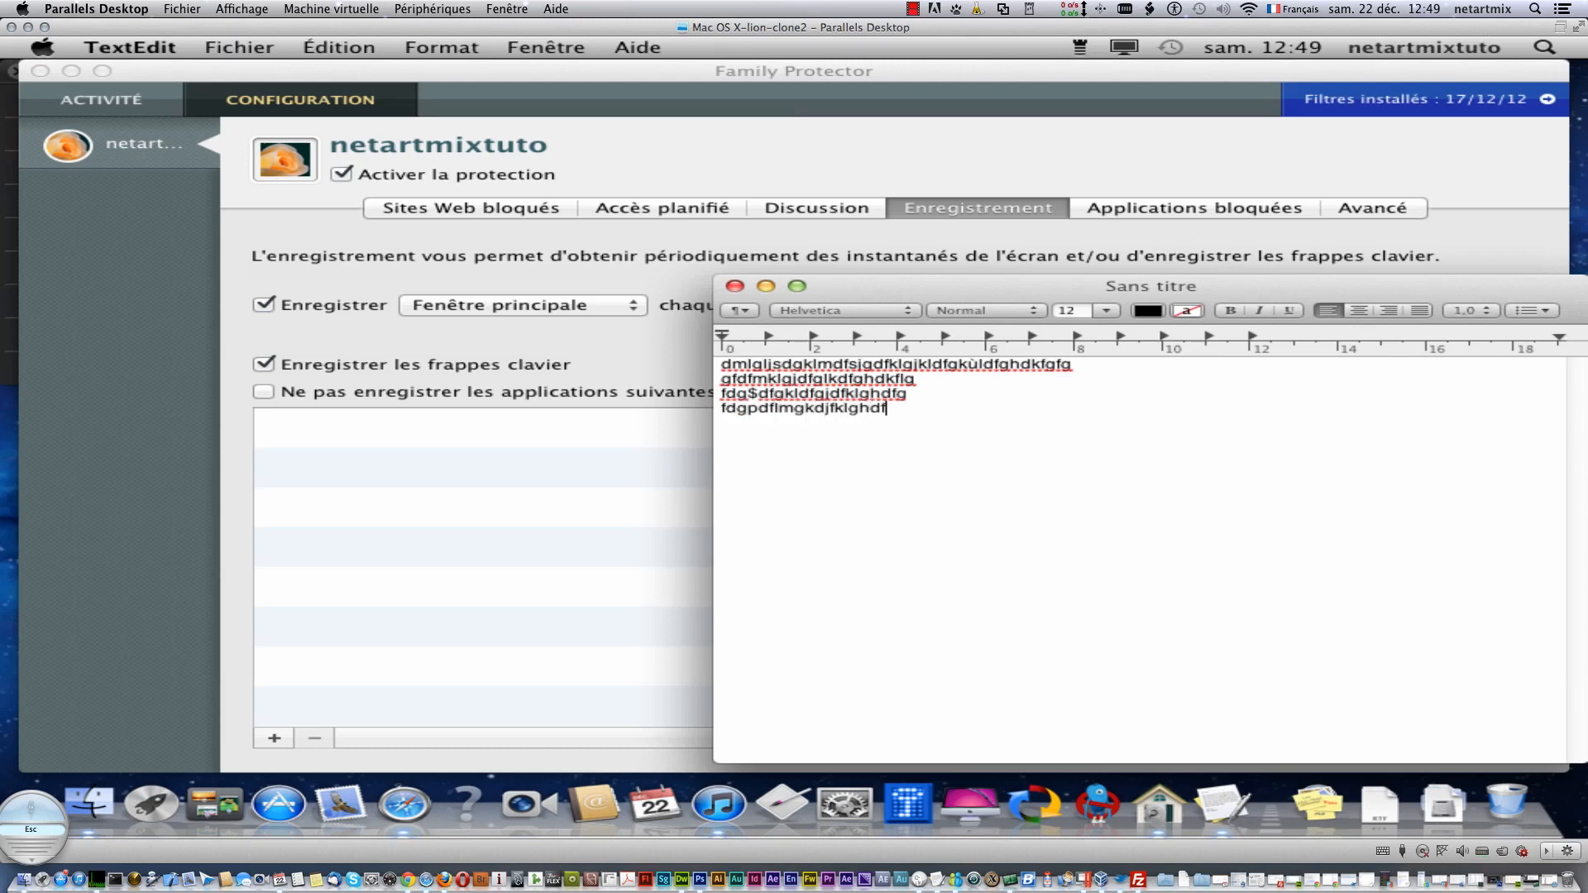
pyautogui.press('Return')
pyautogui.write('dfgdfkgldfghdlkghdflgdfgdf')
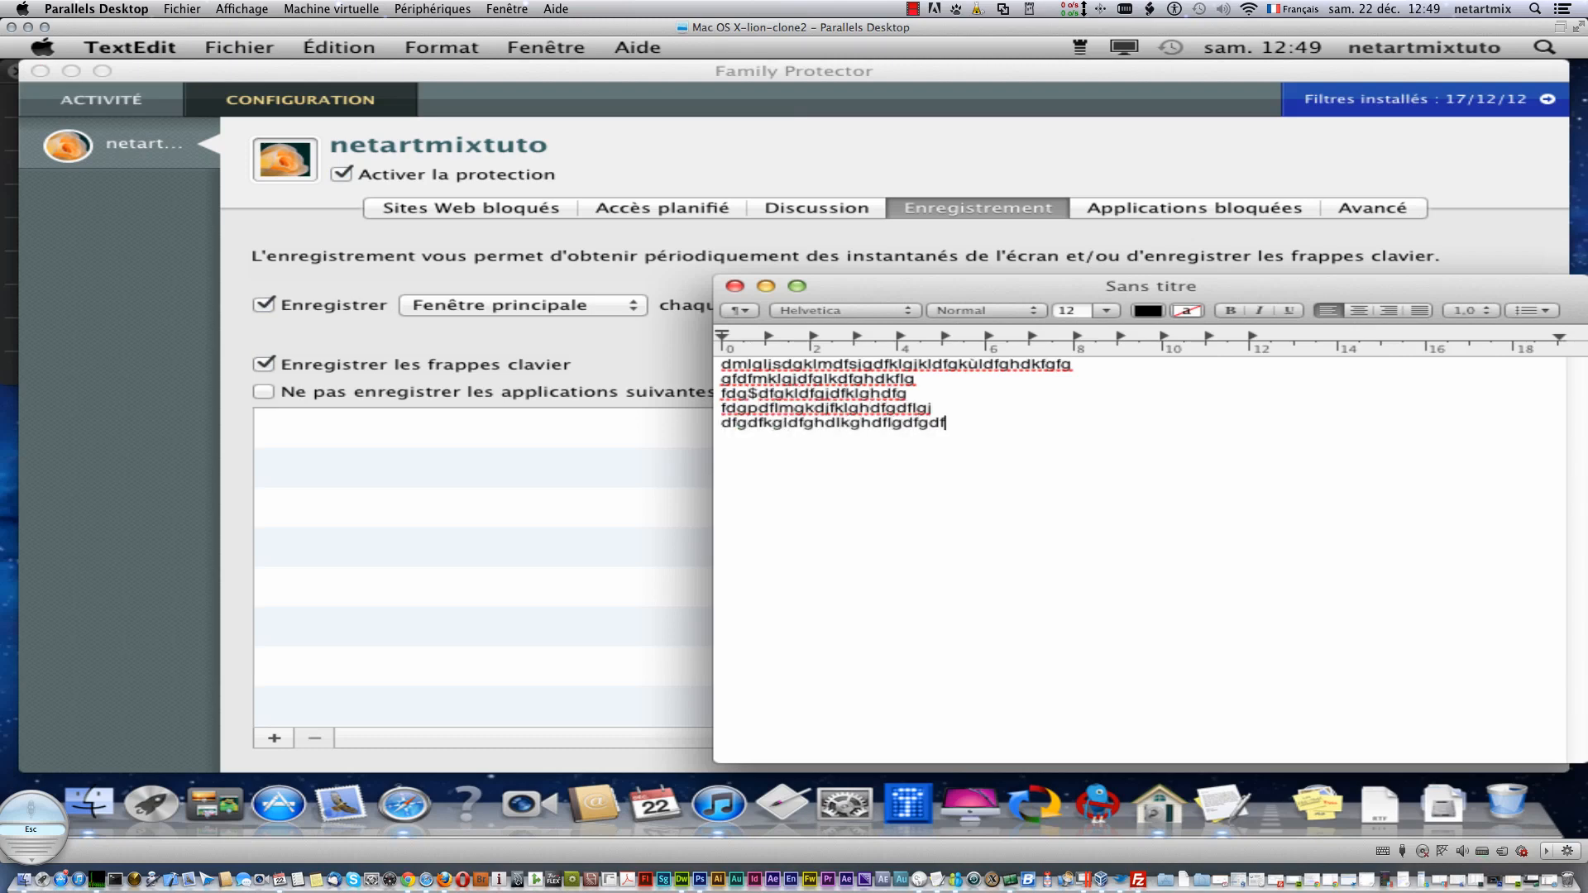
pyautogui.click(737, 287)
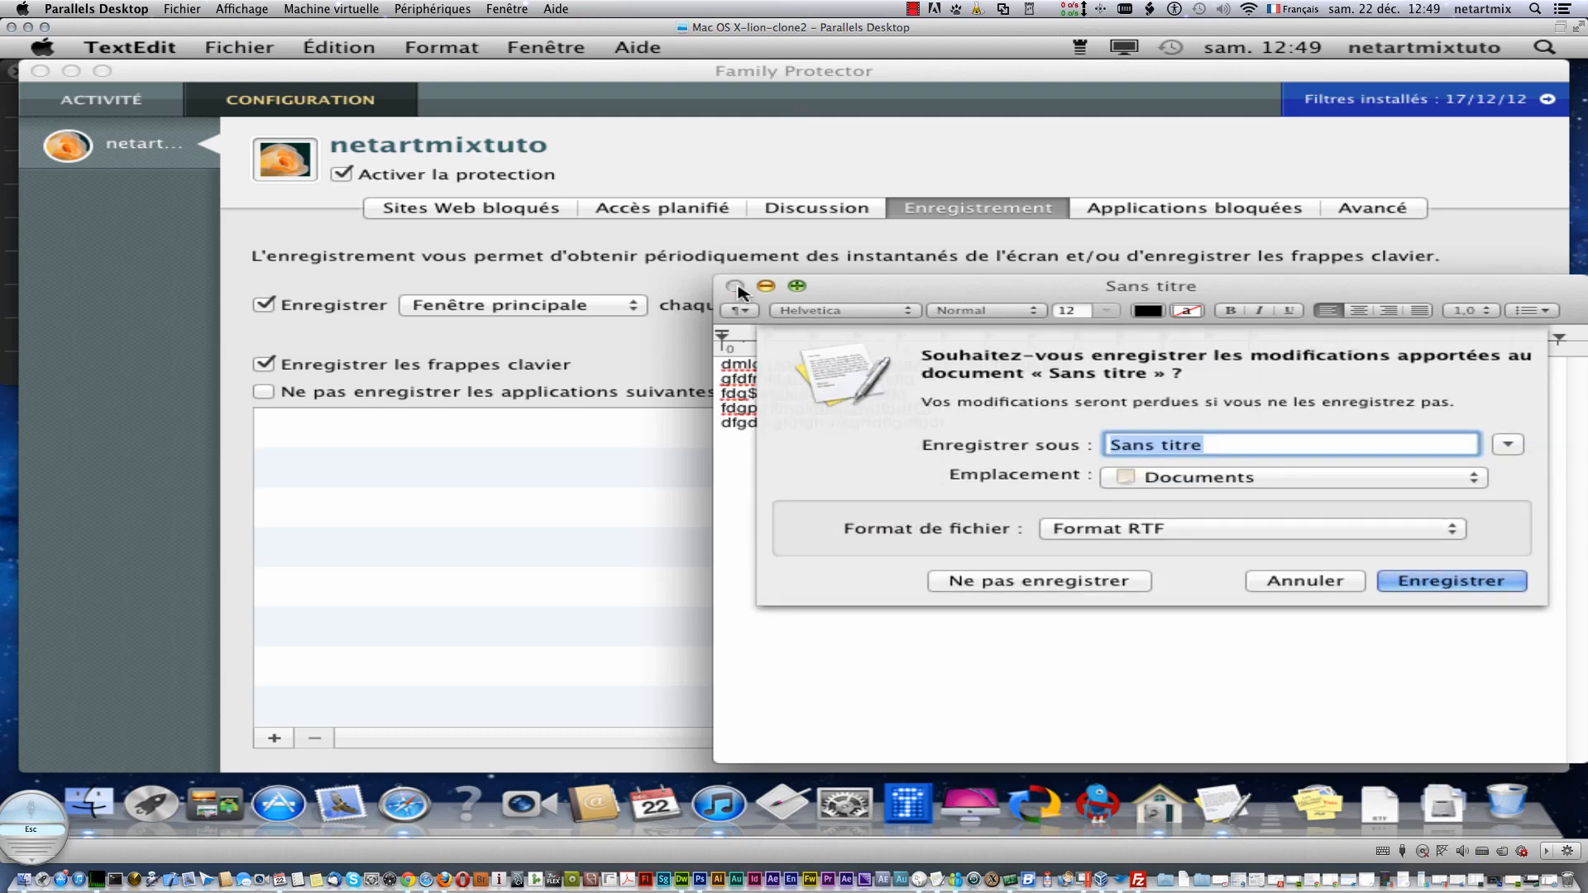
pyautogui.click(1013, 579)
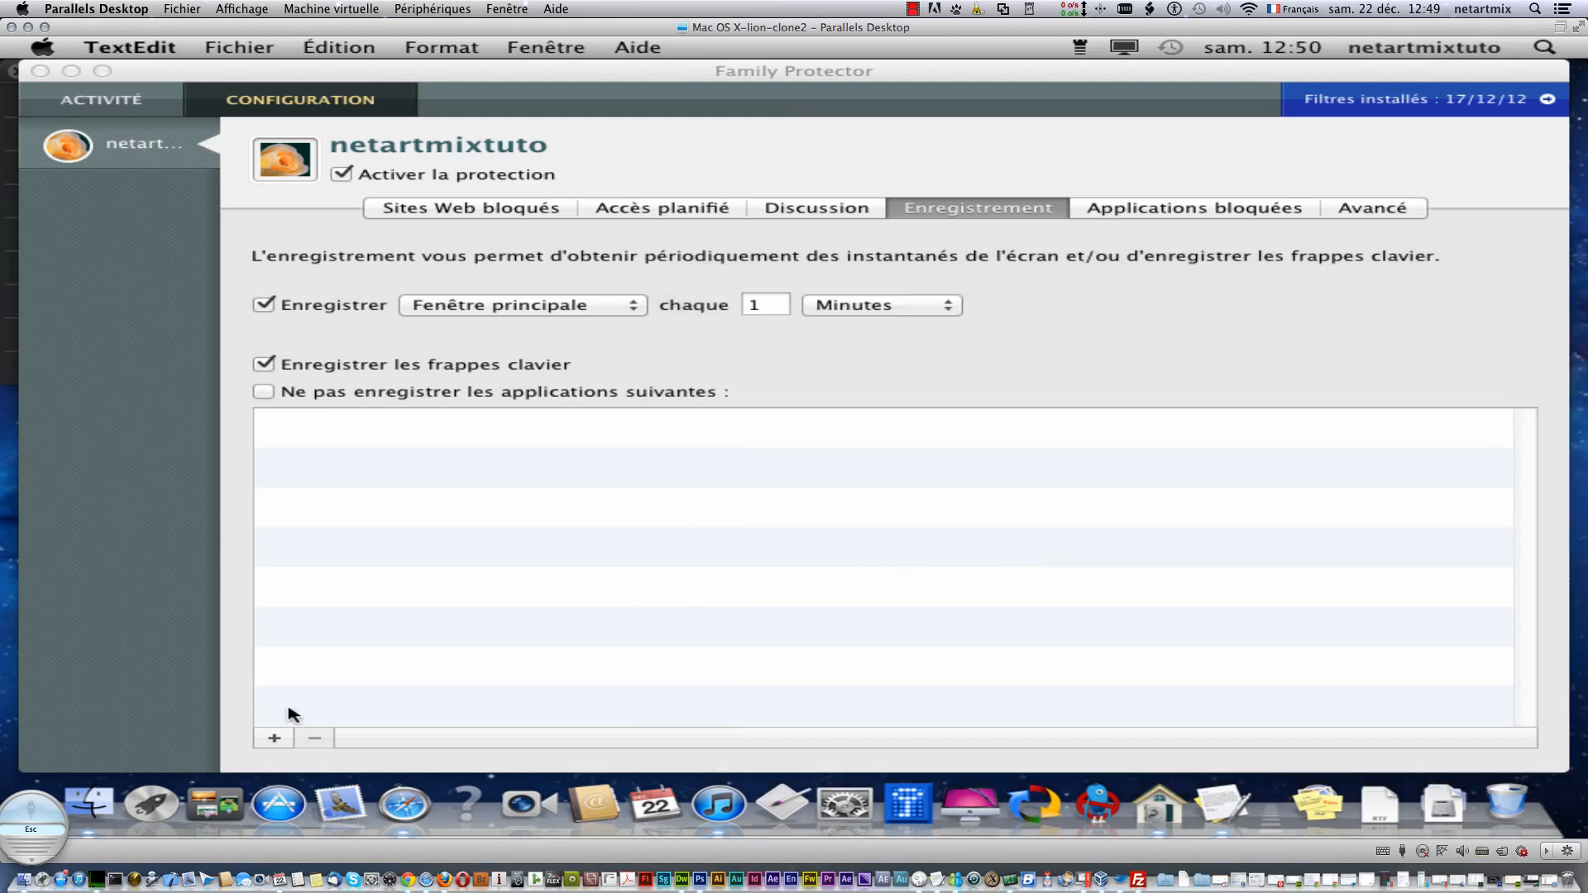
# - Add Applications > TextEdit to the apps excluded from recording, then open Spotlight with 'tex'
pyautogui.click(274, 737)
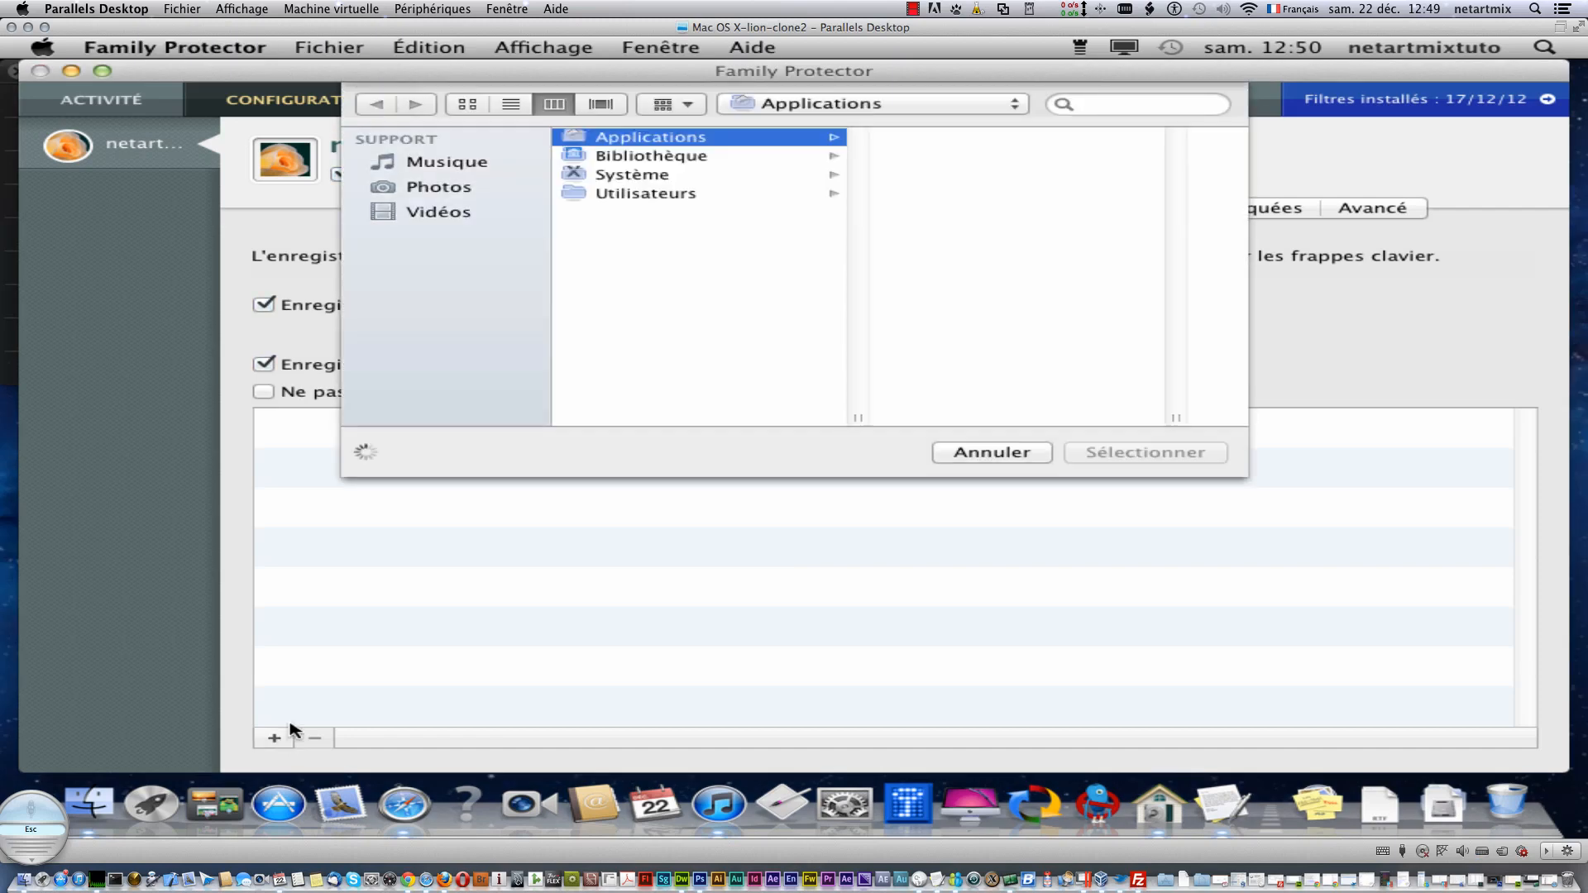
pyautogui.click(963, 454)
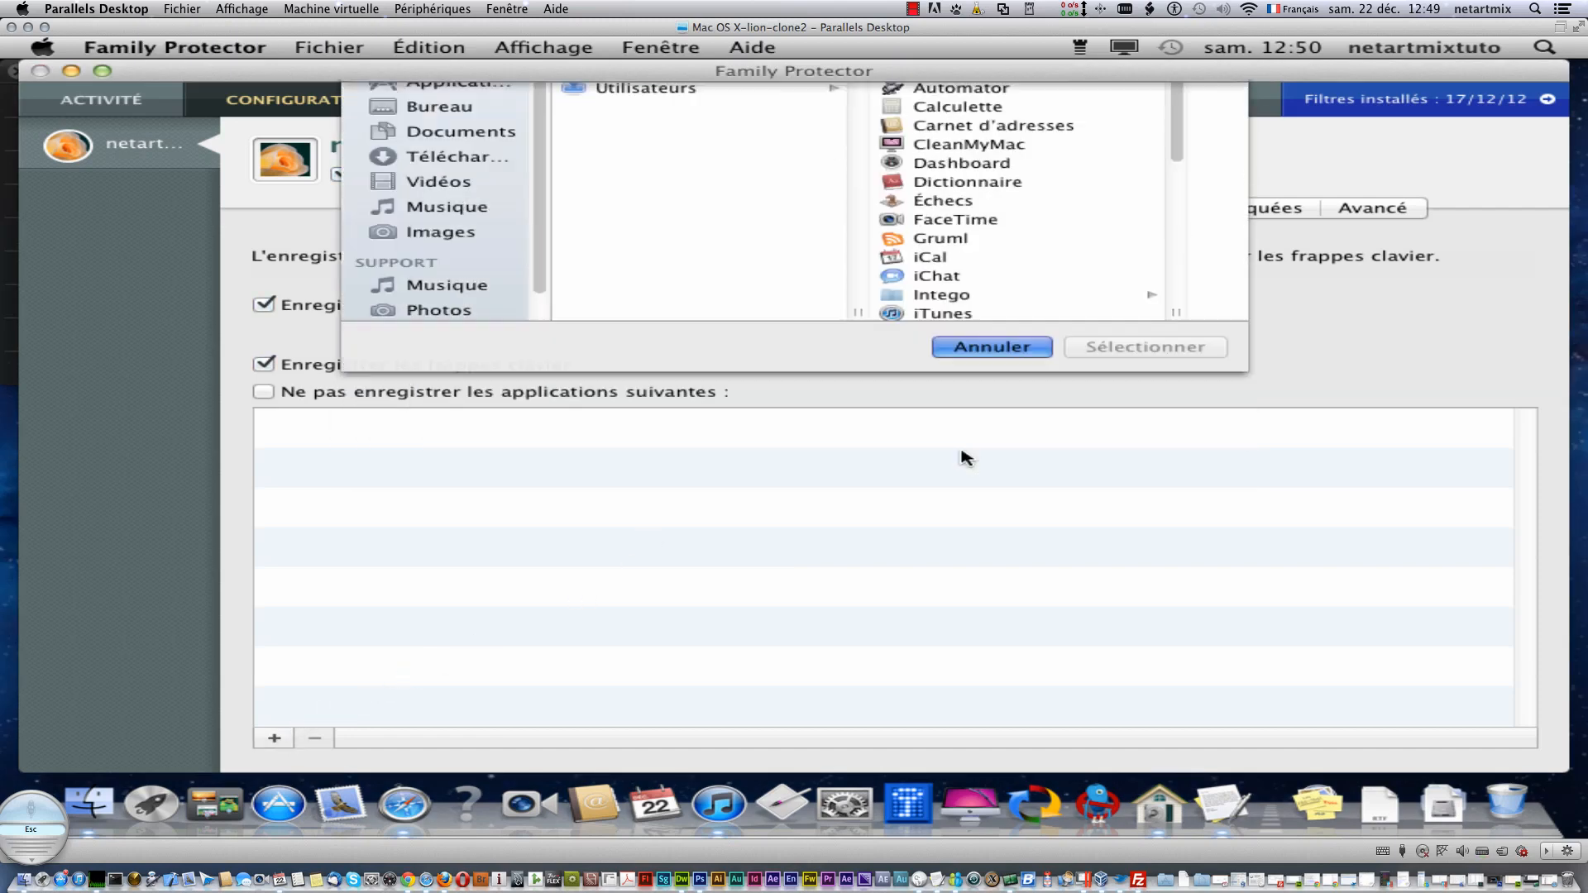
pyautogui.click(274, 737)
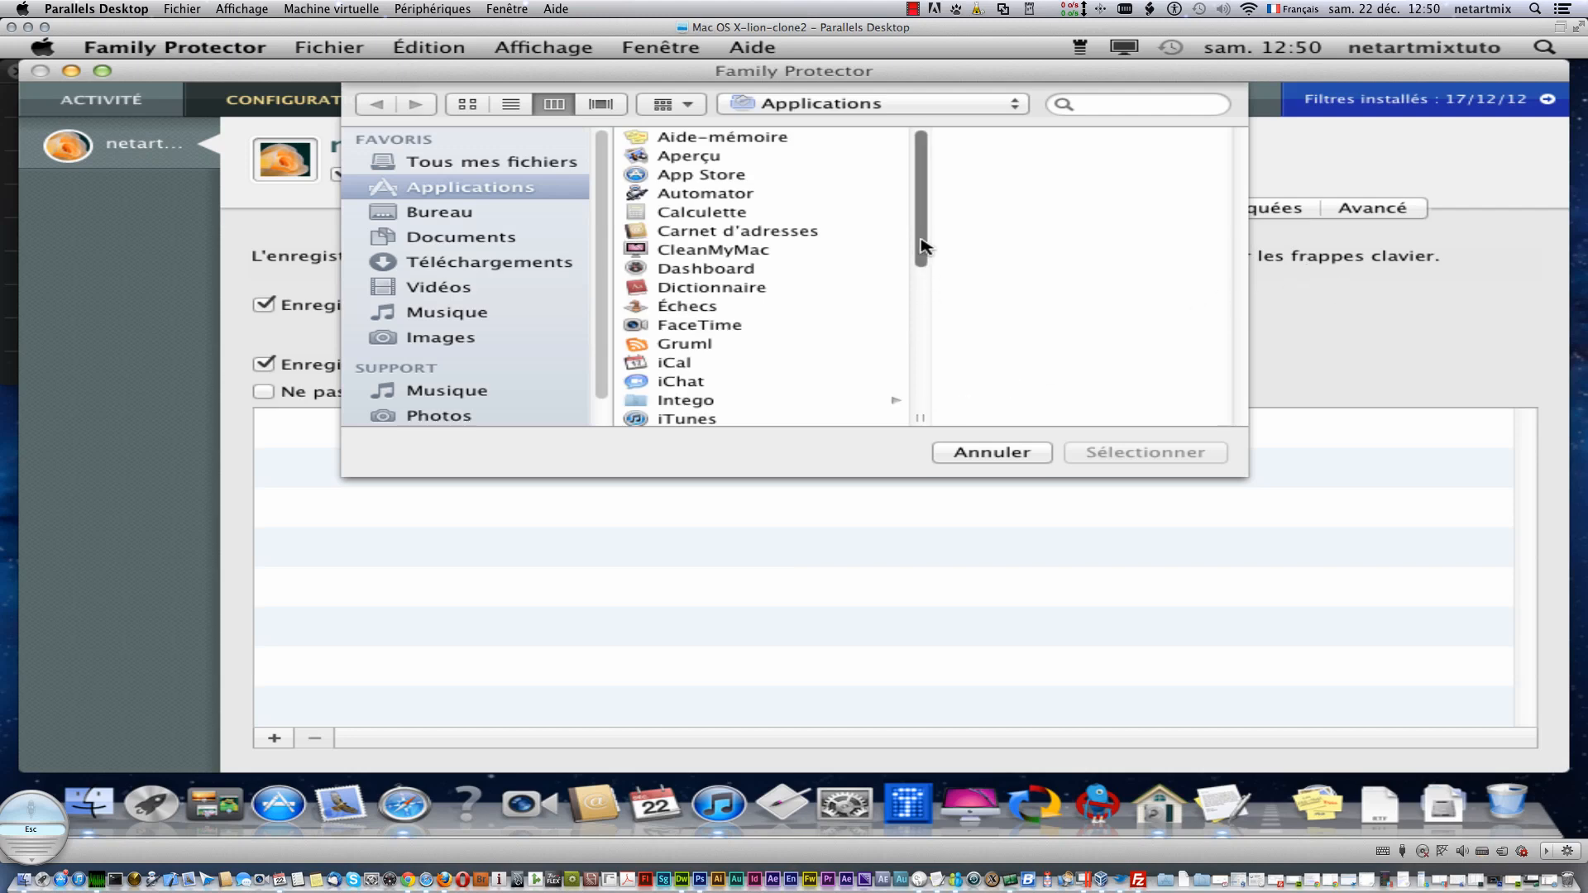
pyautogui.moveTo(922, 248); pyautogui.dragTo(900, 388)
pyautogui.click(695, 323)
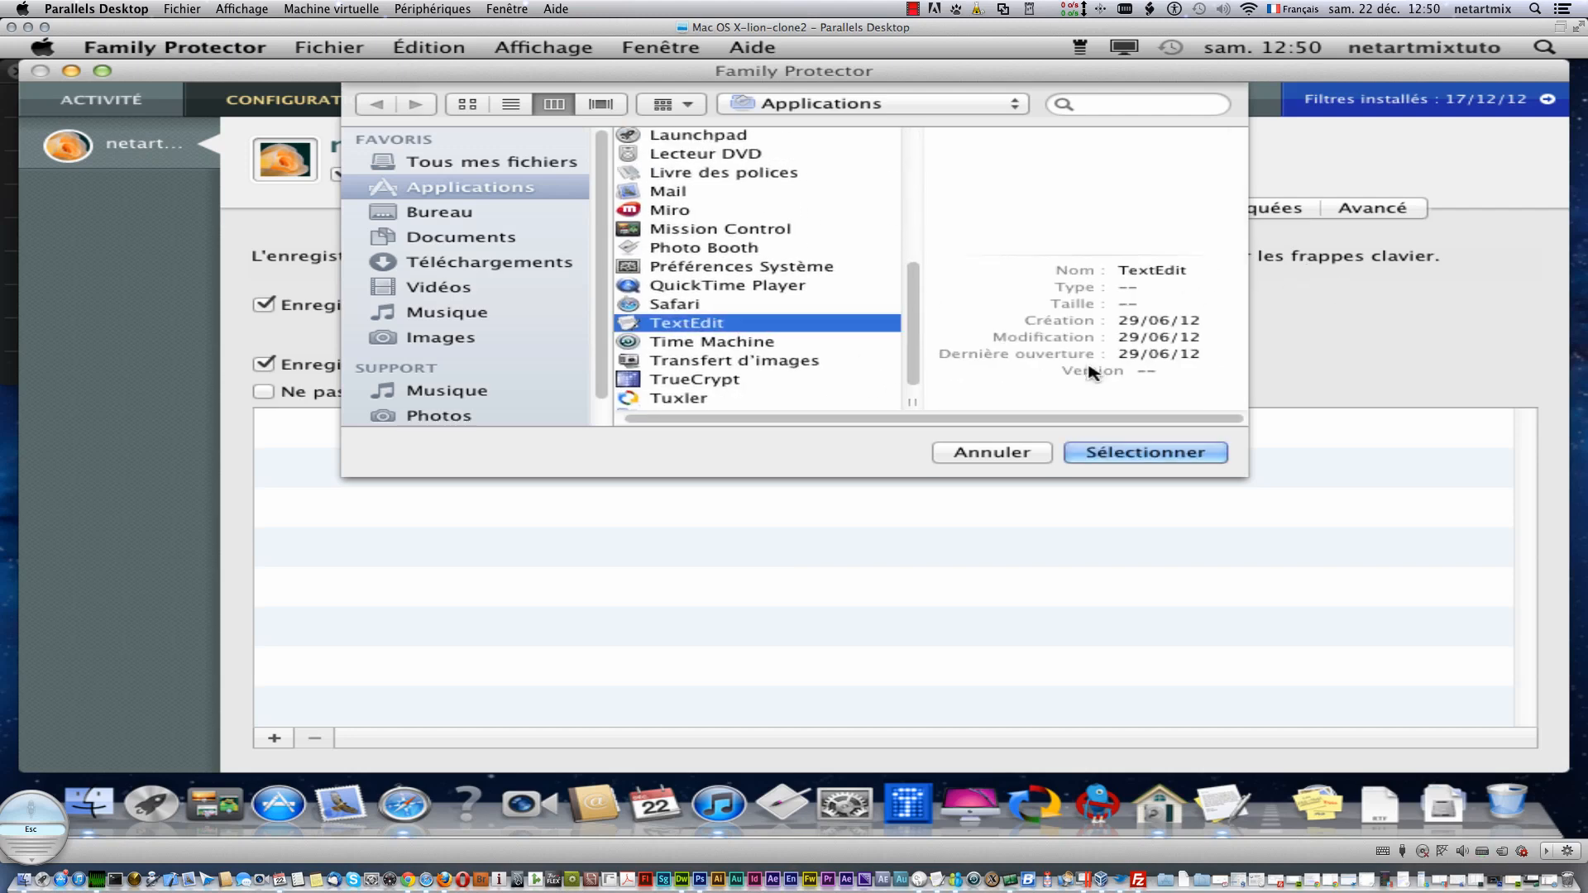
pyautogui.click(1168, 455)
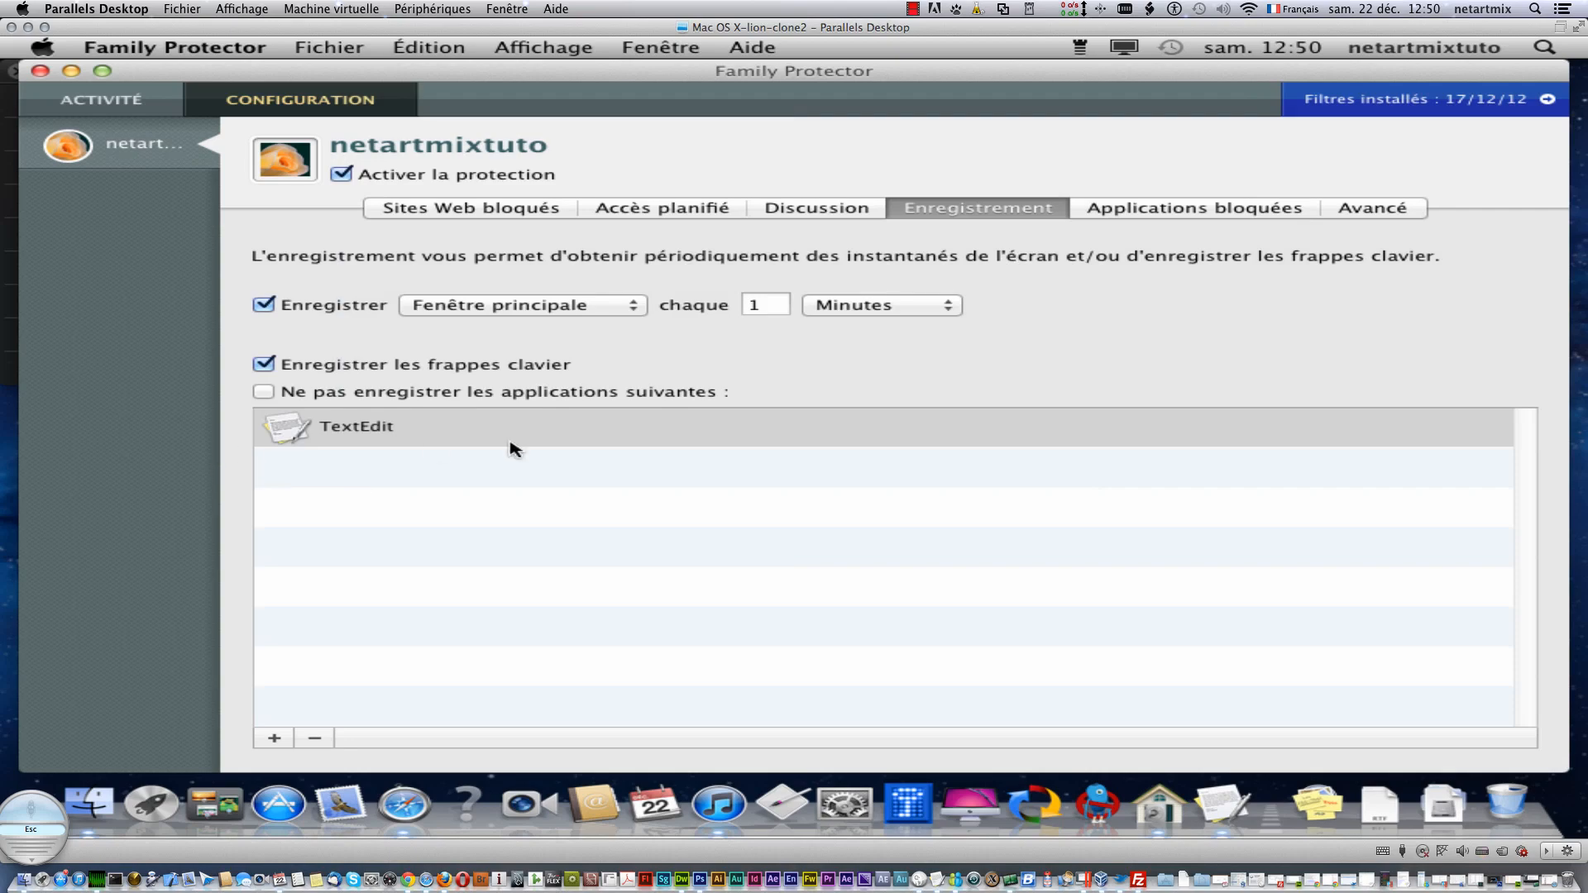
pyautogui.click(1543, 48)
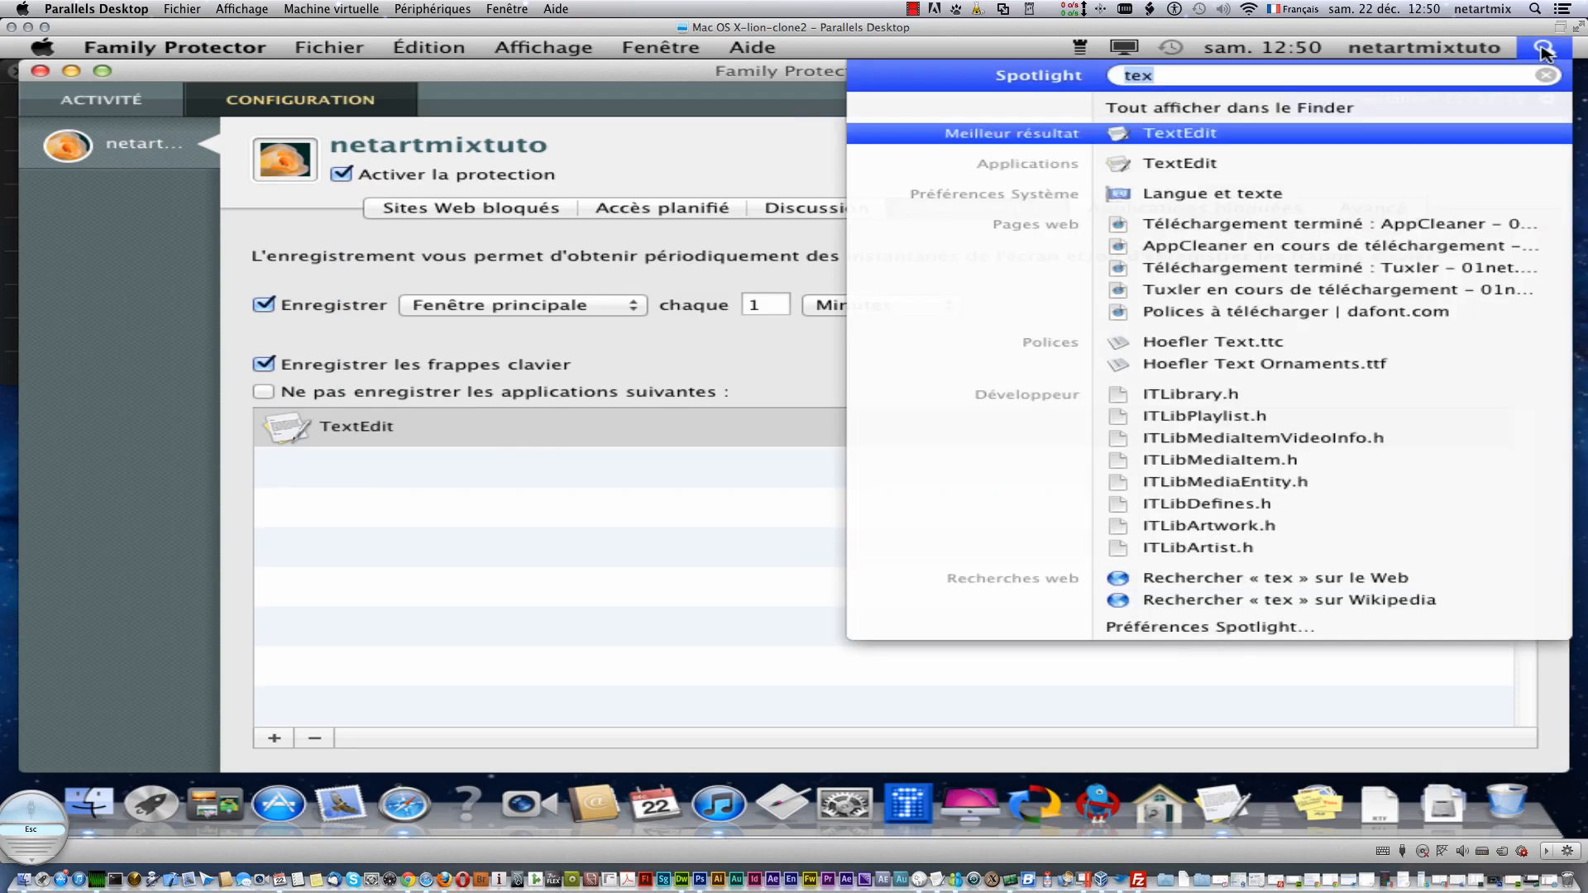
pyautogui.press('Right')
# - Launch TextEdit, move its window aside, and type five lines of random test text
pyautogui.press('Return')
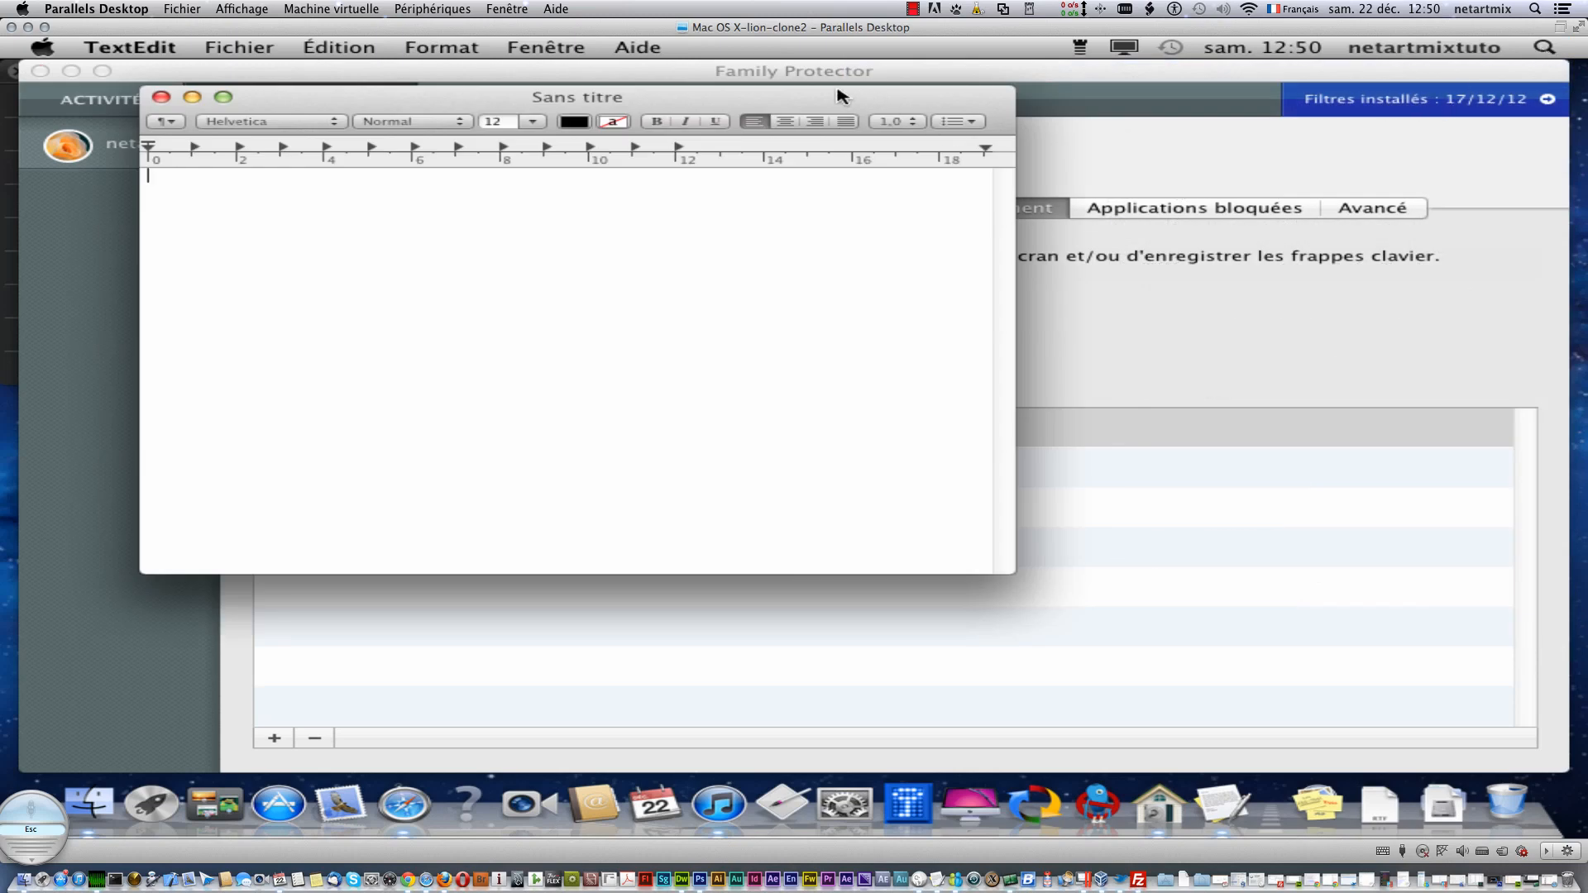
pyautogui.moveTo(842, 97); pyautogui.dragTo(1414, 183)
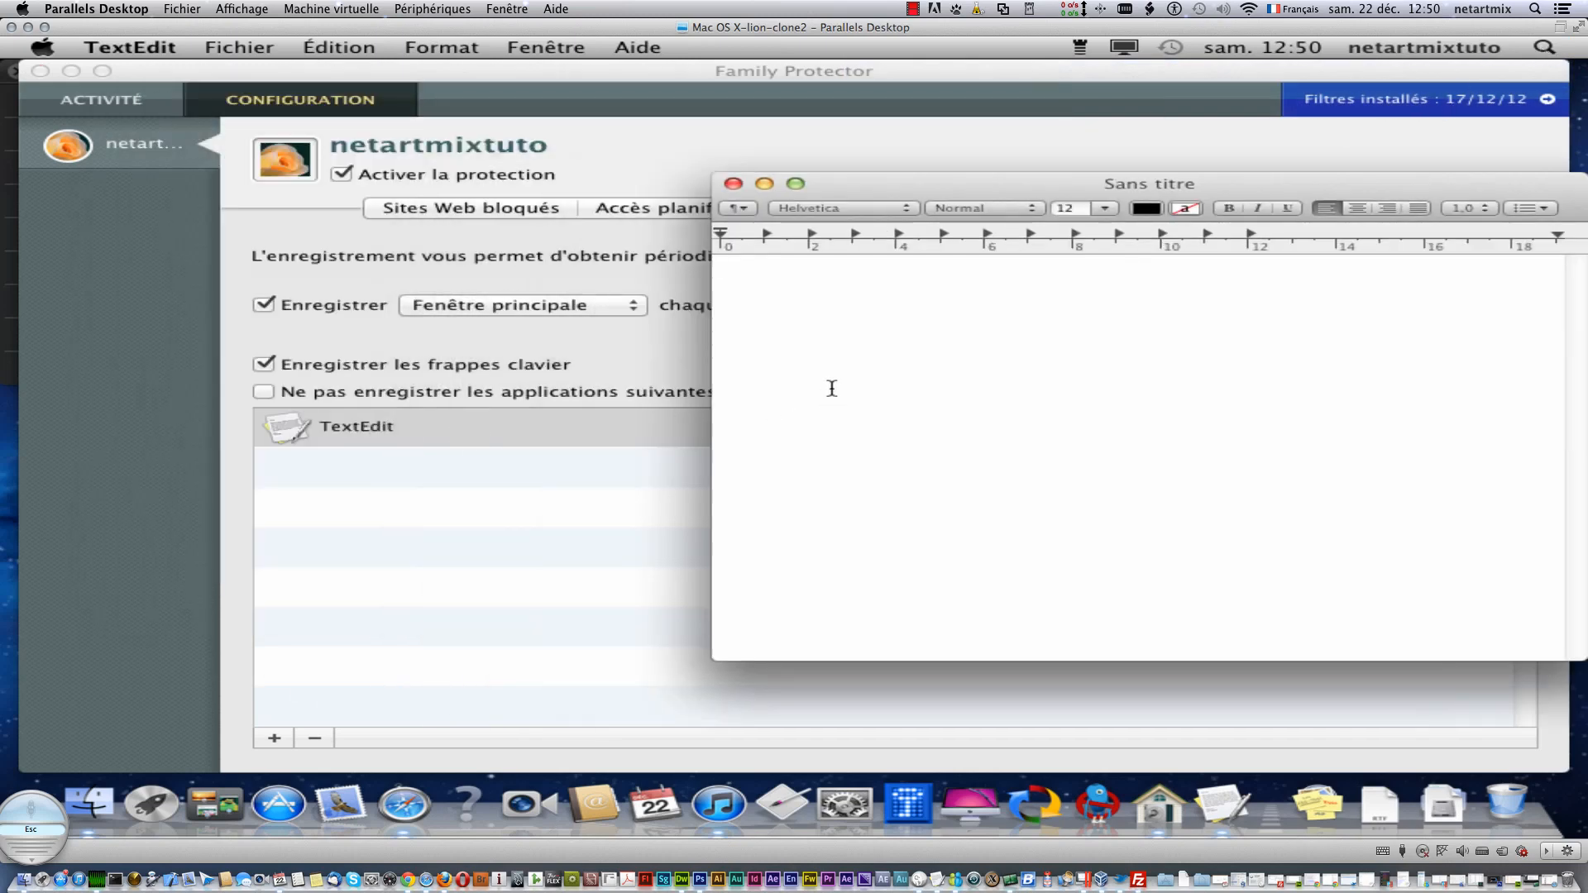
pyautogui.write('rmlfdgjdfglmdfjglkdfgkhdfgfg')
pyautogui.press('Return')
pyautogui.write('dfg^dfgmldfgjdfkgdfg')
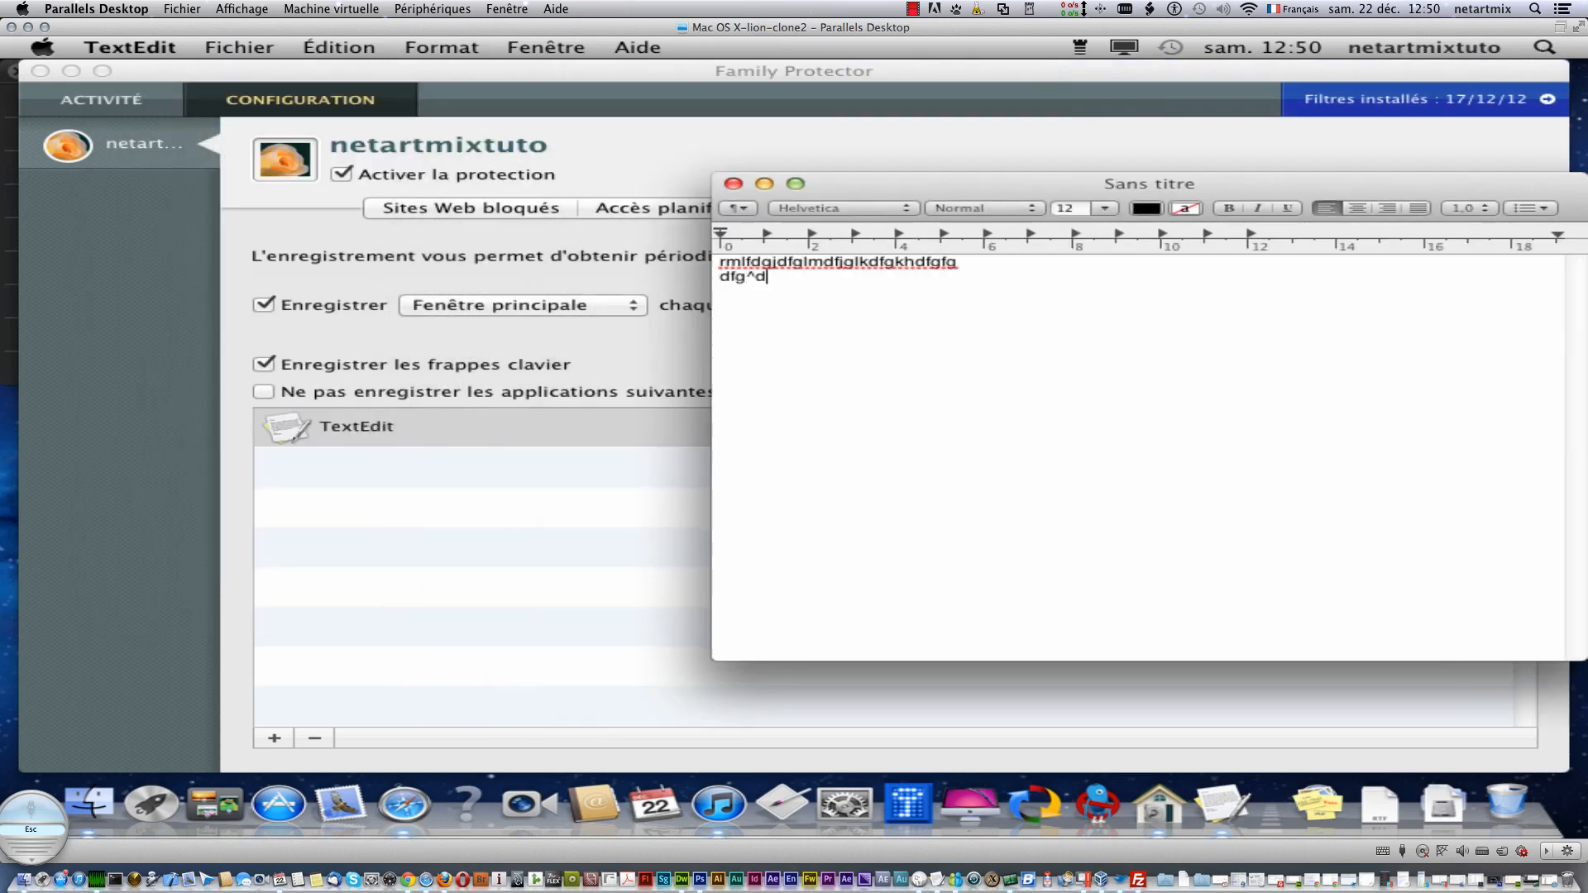
pyautogui.press('Return')
pyautogui.write('dfgmdflgjdflmgjdfg')
pyautogui.press('Return')
pyautogui.write('dfgmdfgljdflmgdjf')
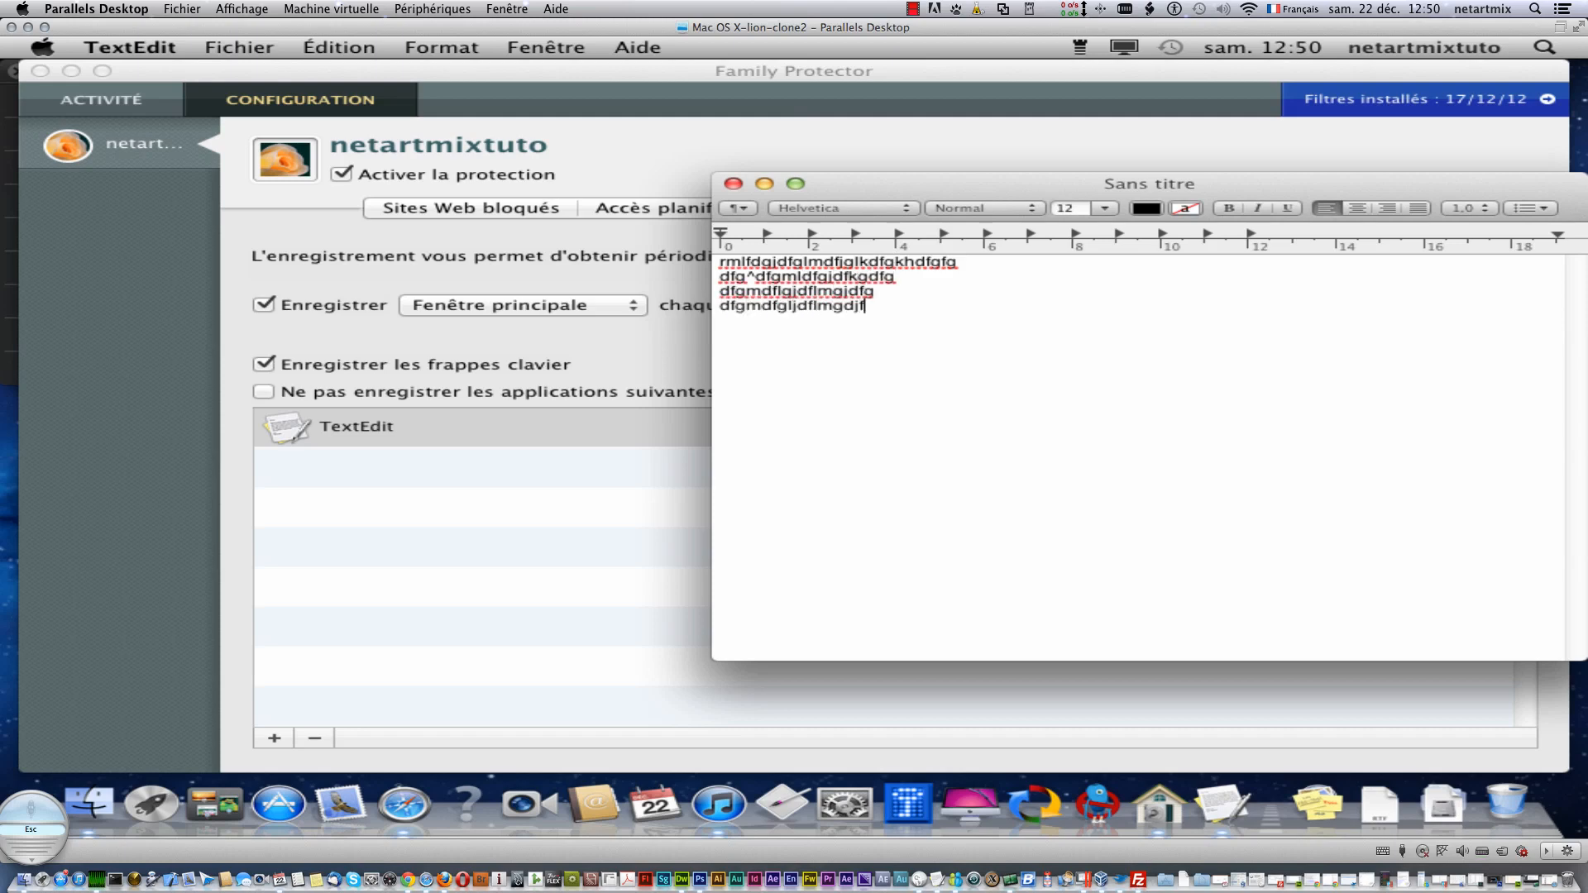
pyautogui.press('Return')
pyautogui.write('dgùdfgjdlmgjdpotreueprojml,gdfvdfg')
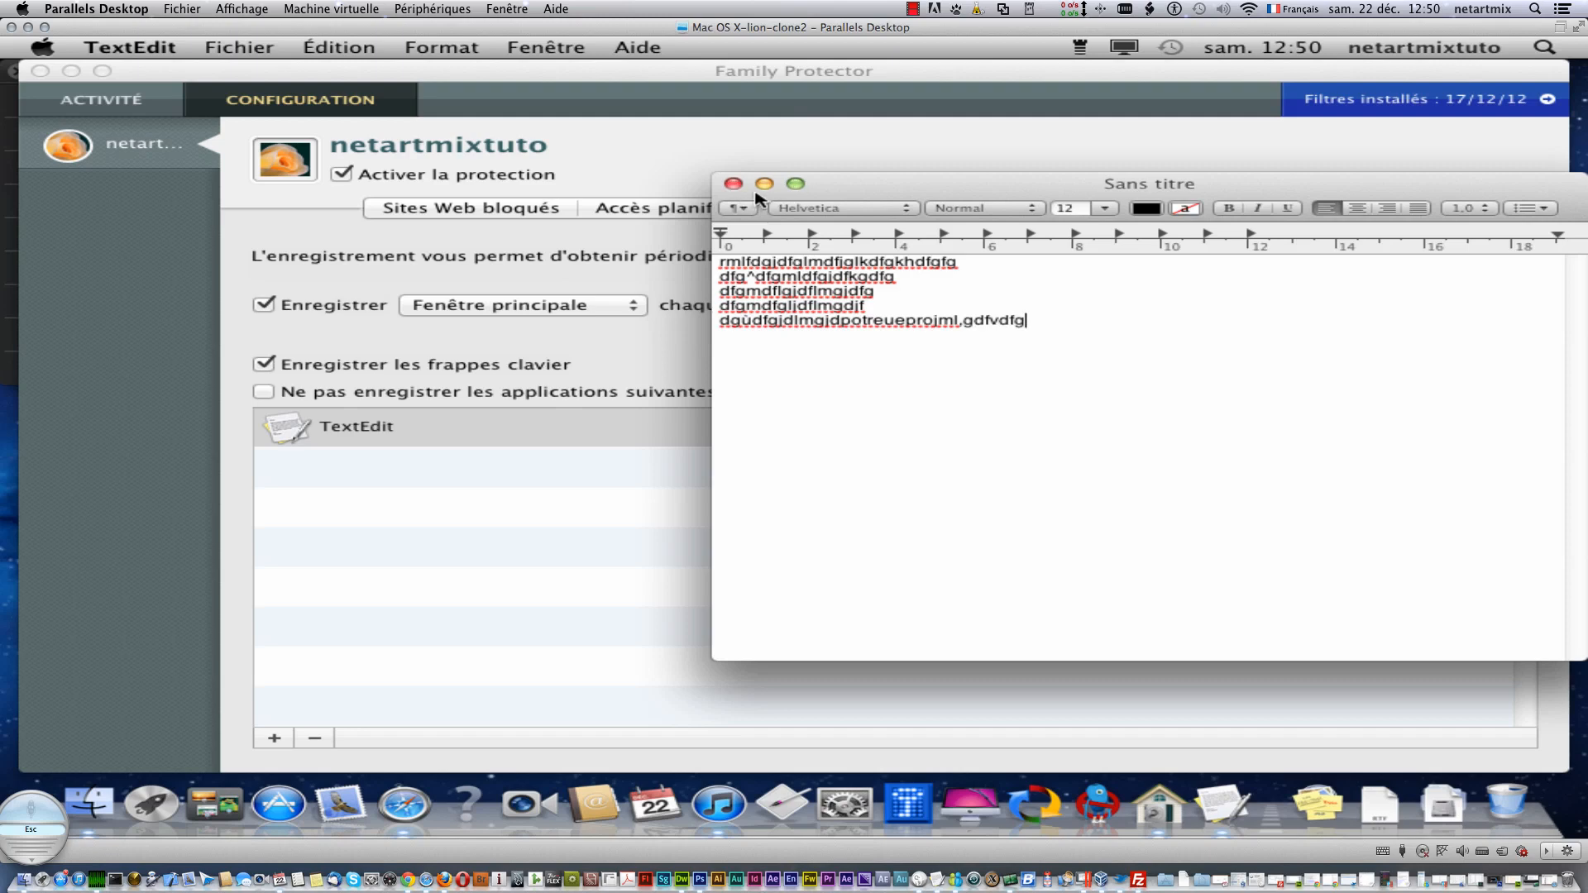
# - Save the document in Documents as RTF and close it
pyautogui.click(224, 44)
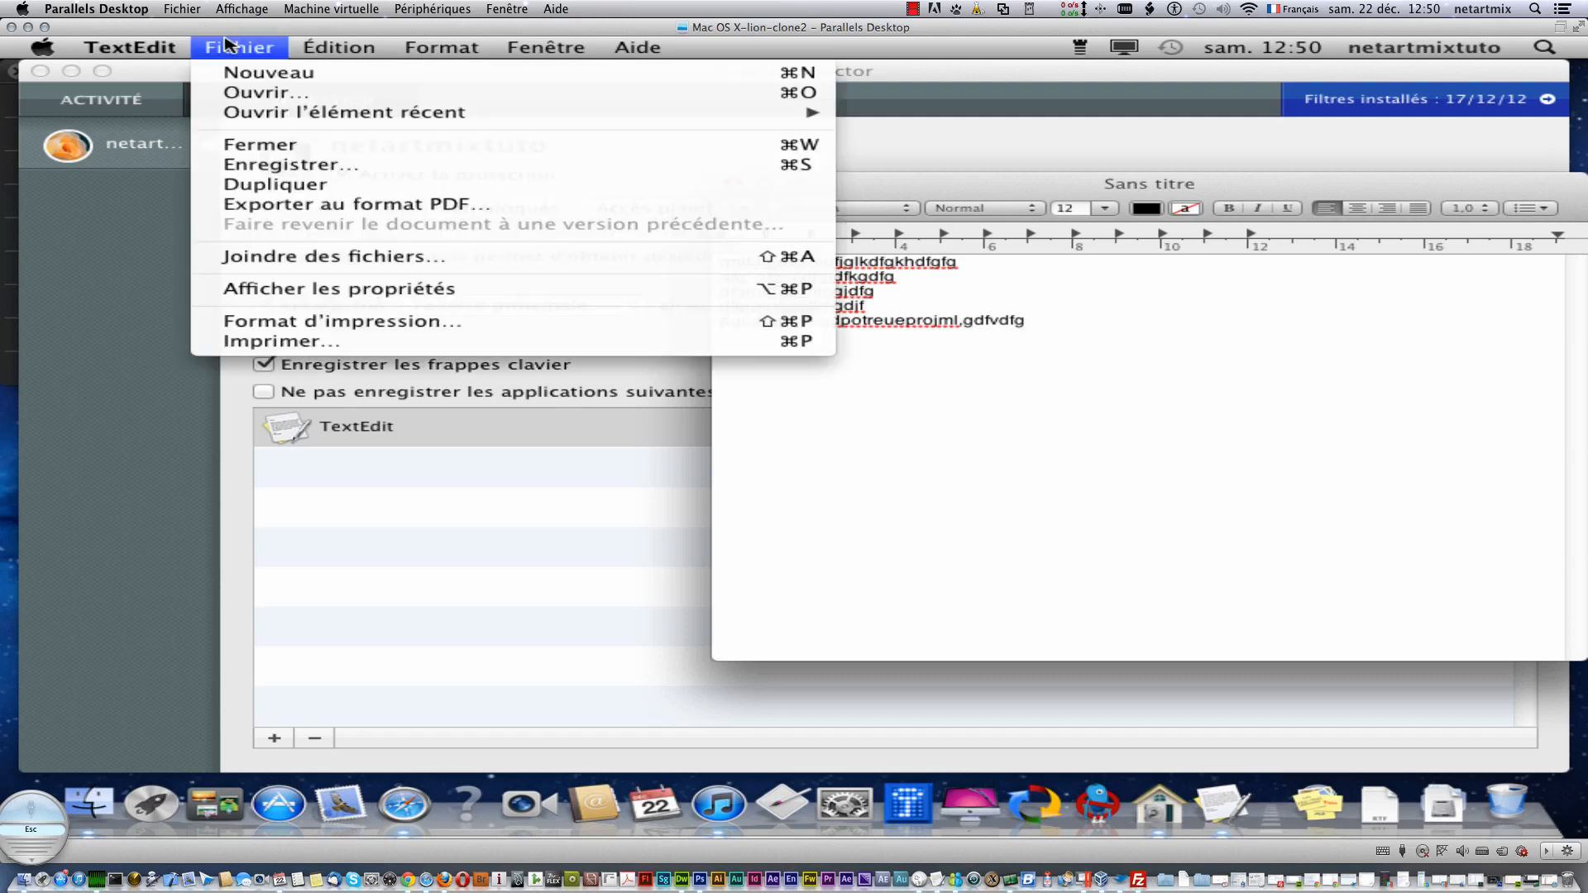
pyautogui.click(271, 169)
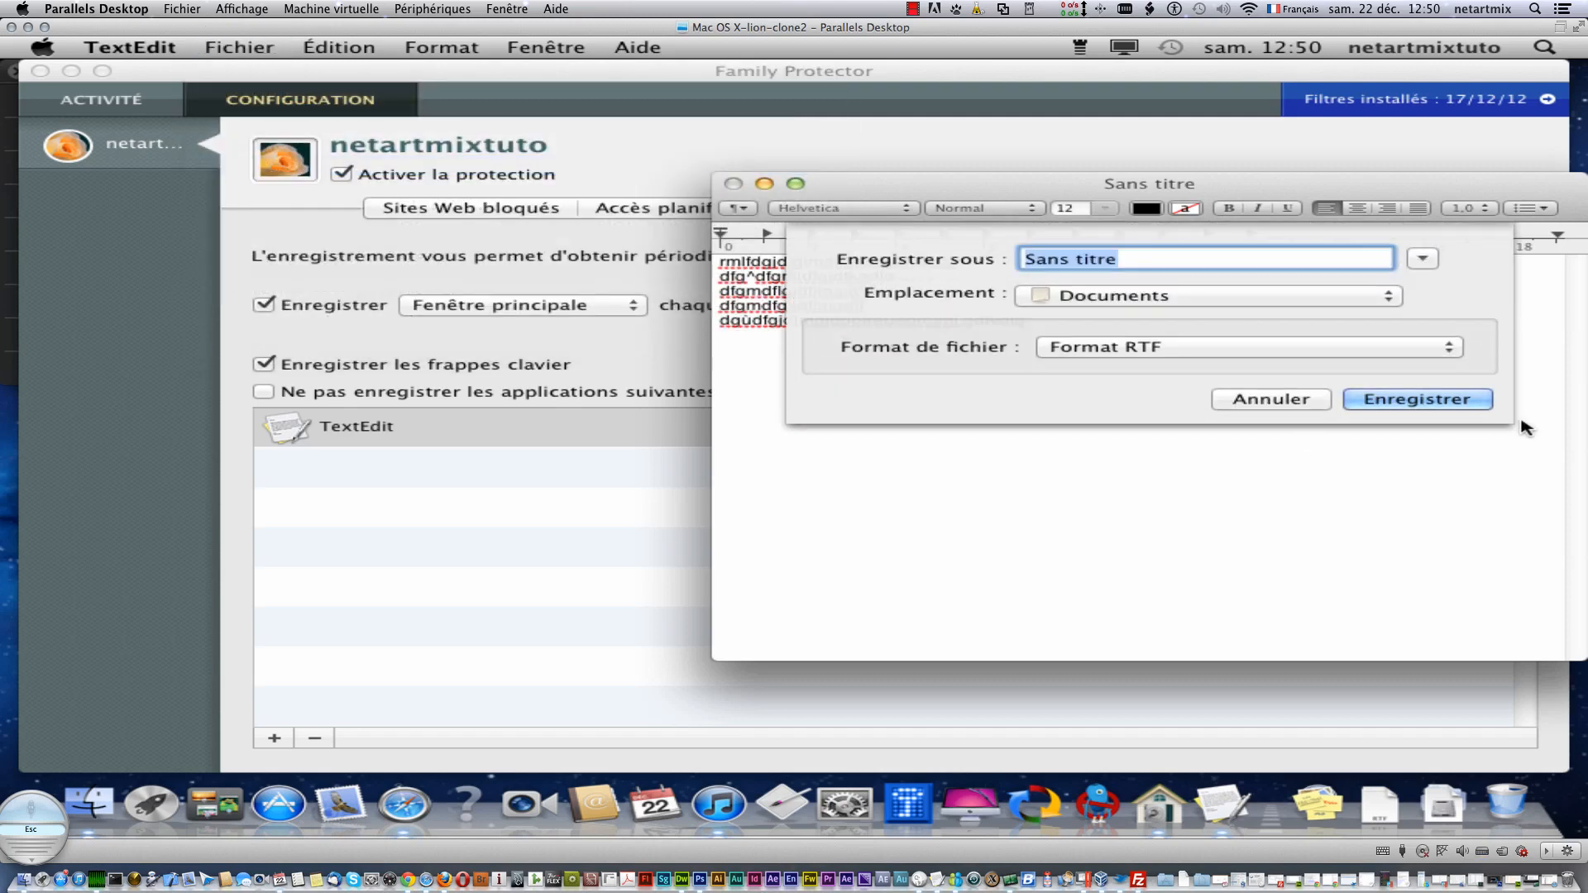
pyautogui.press('Return')
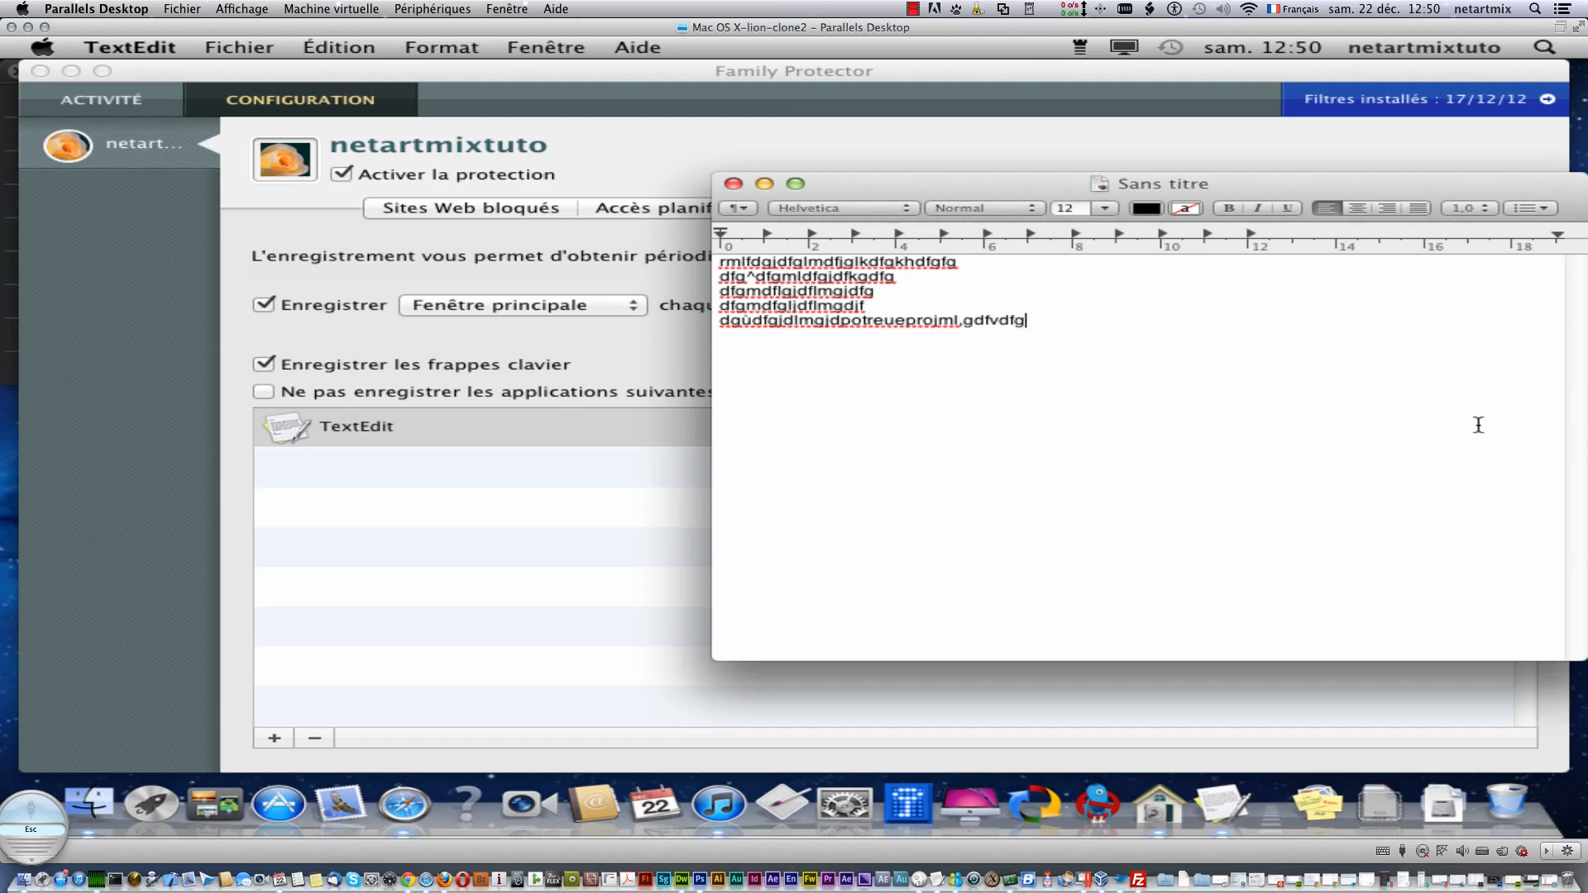
pyautogui.click(733, 183)
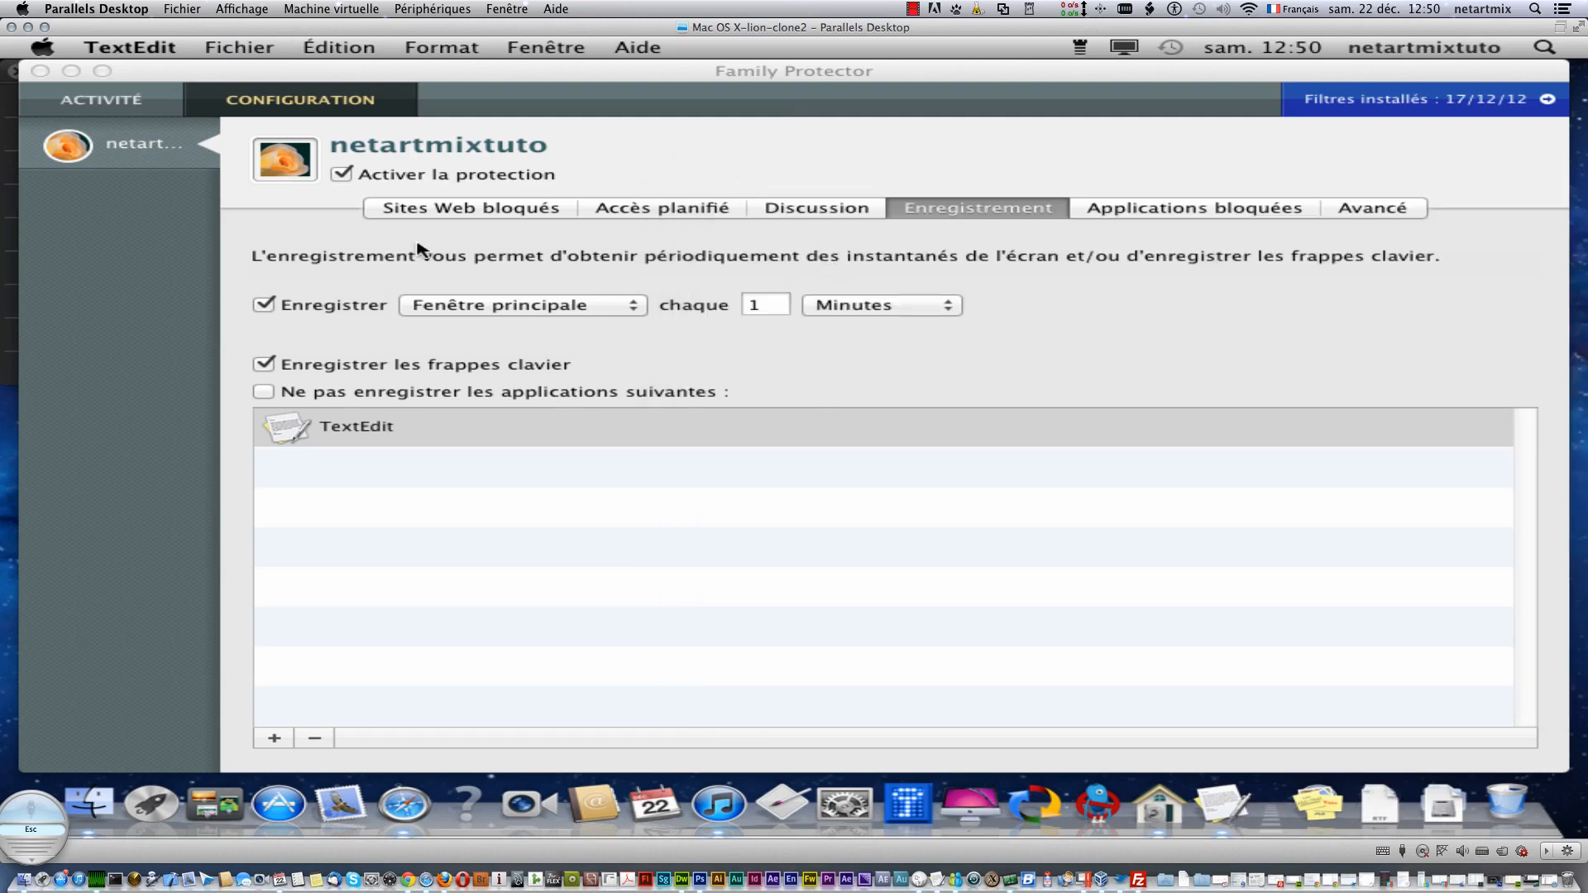
# - Reveal the TextEdit application in Finder, then close the Applications and Intego windows
pyautogui.rightClick(380, 427)
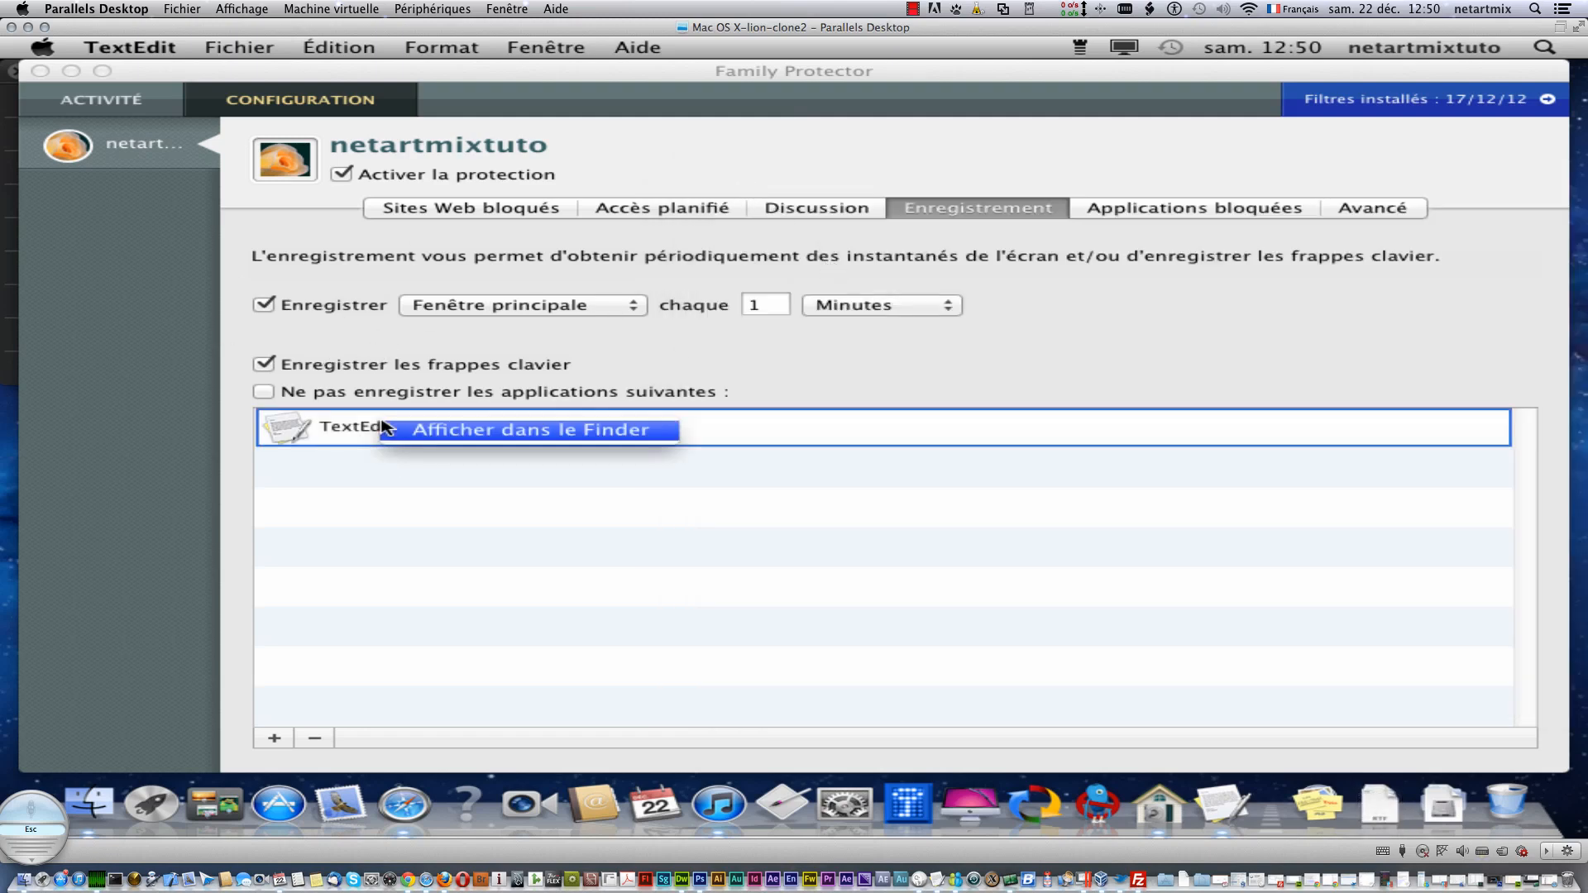
pyautogui.rightClick(357, 426)
pyautogui.click(376, 432)
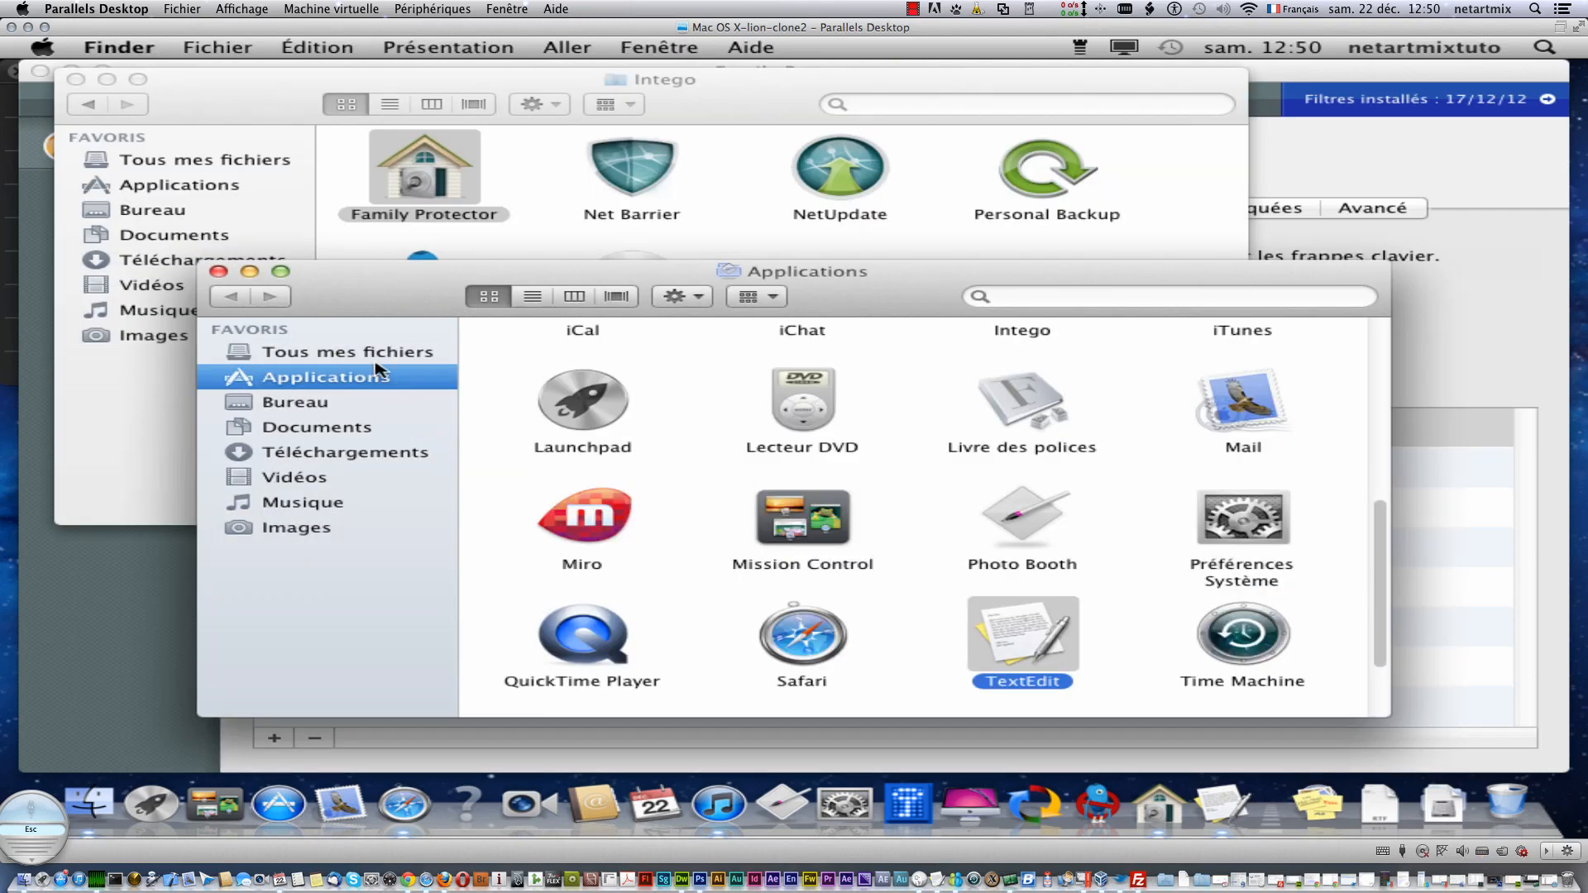
pyautogui.click(219, 271)
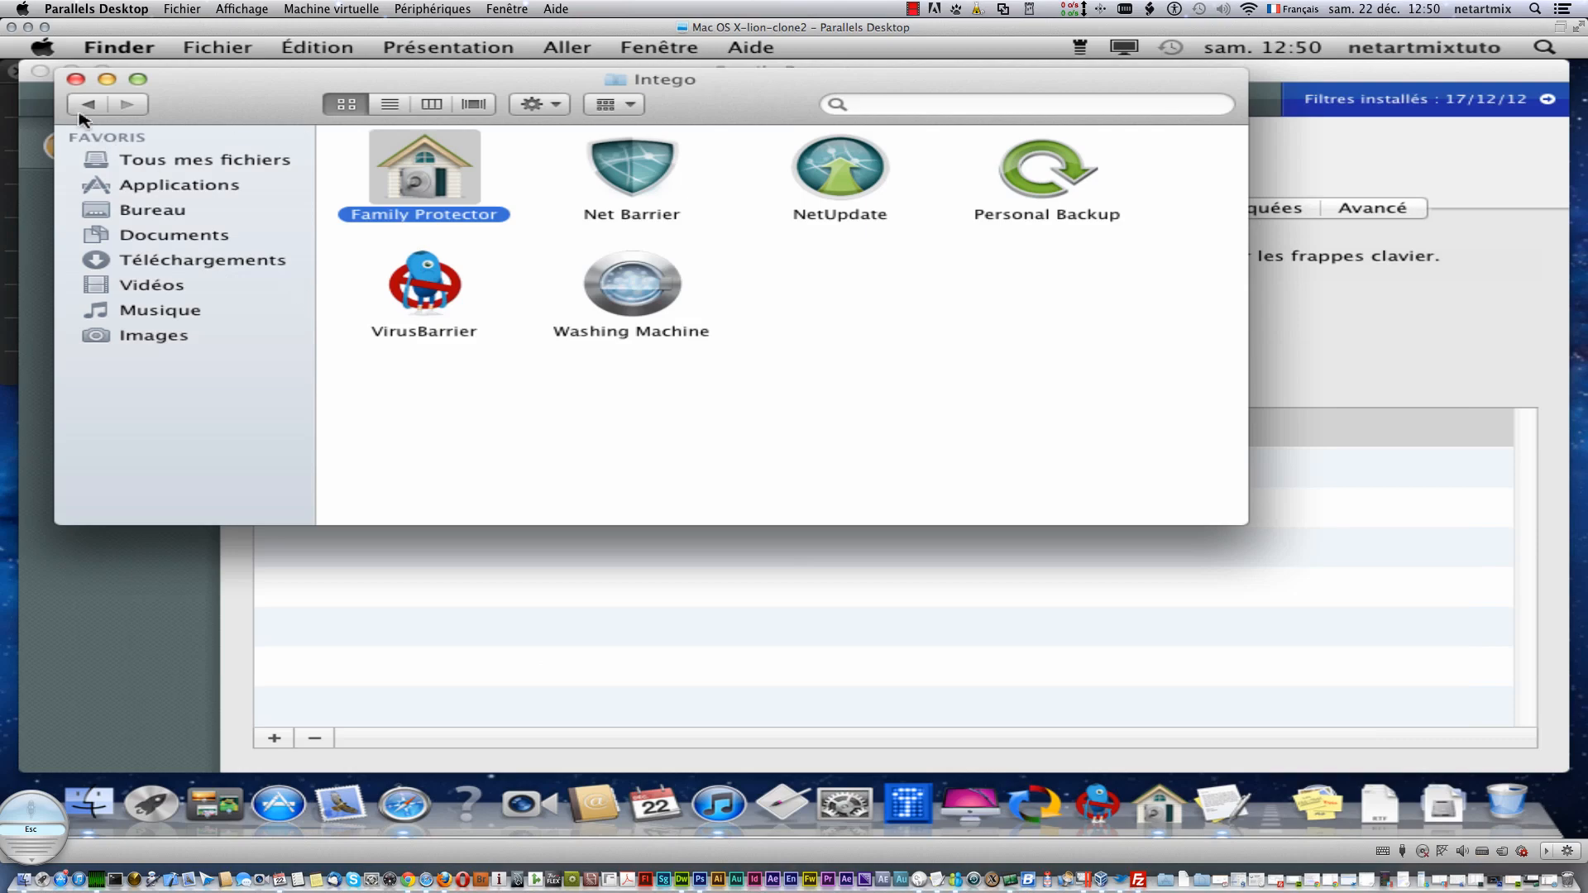
pyautogui.click(75, 78)
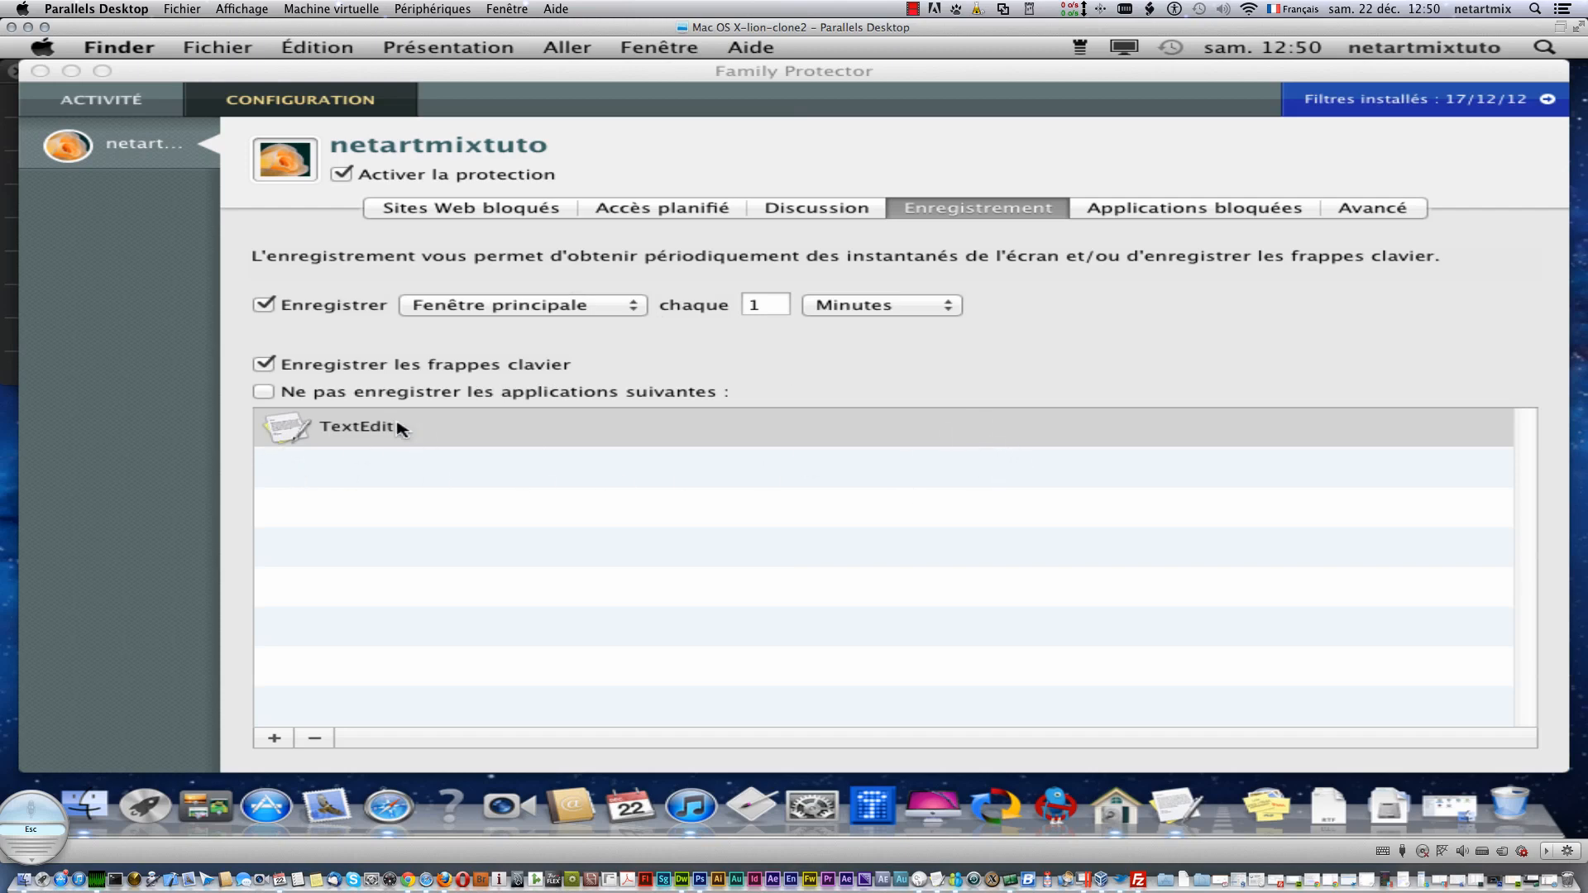
# - Allow only Aide-mémoire Internet access under Applications bloquées, then show the Avancé settings
pyautogui.click(1189, 212)
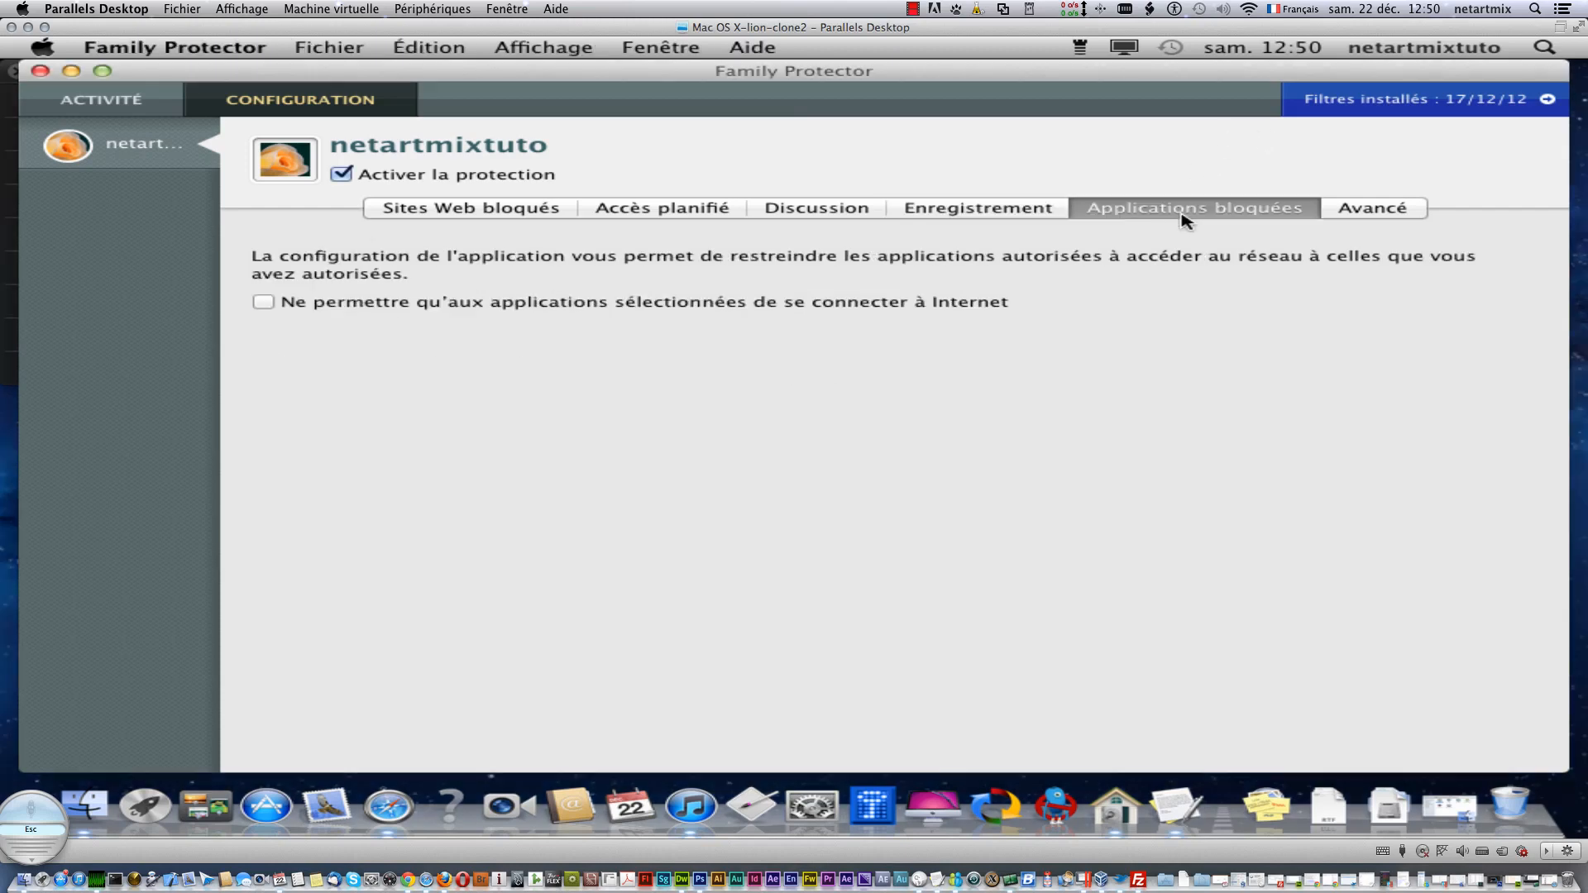
pyautogui.click(364, 308)
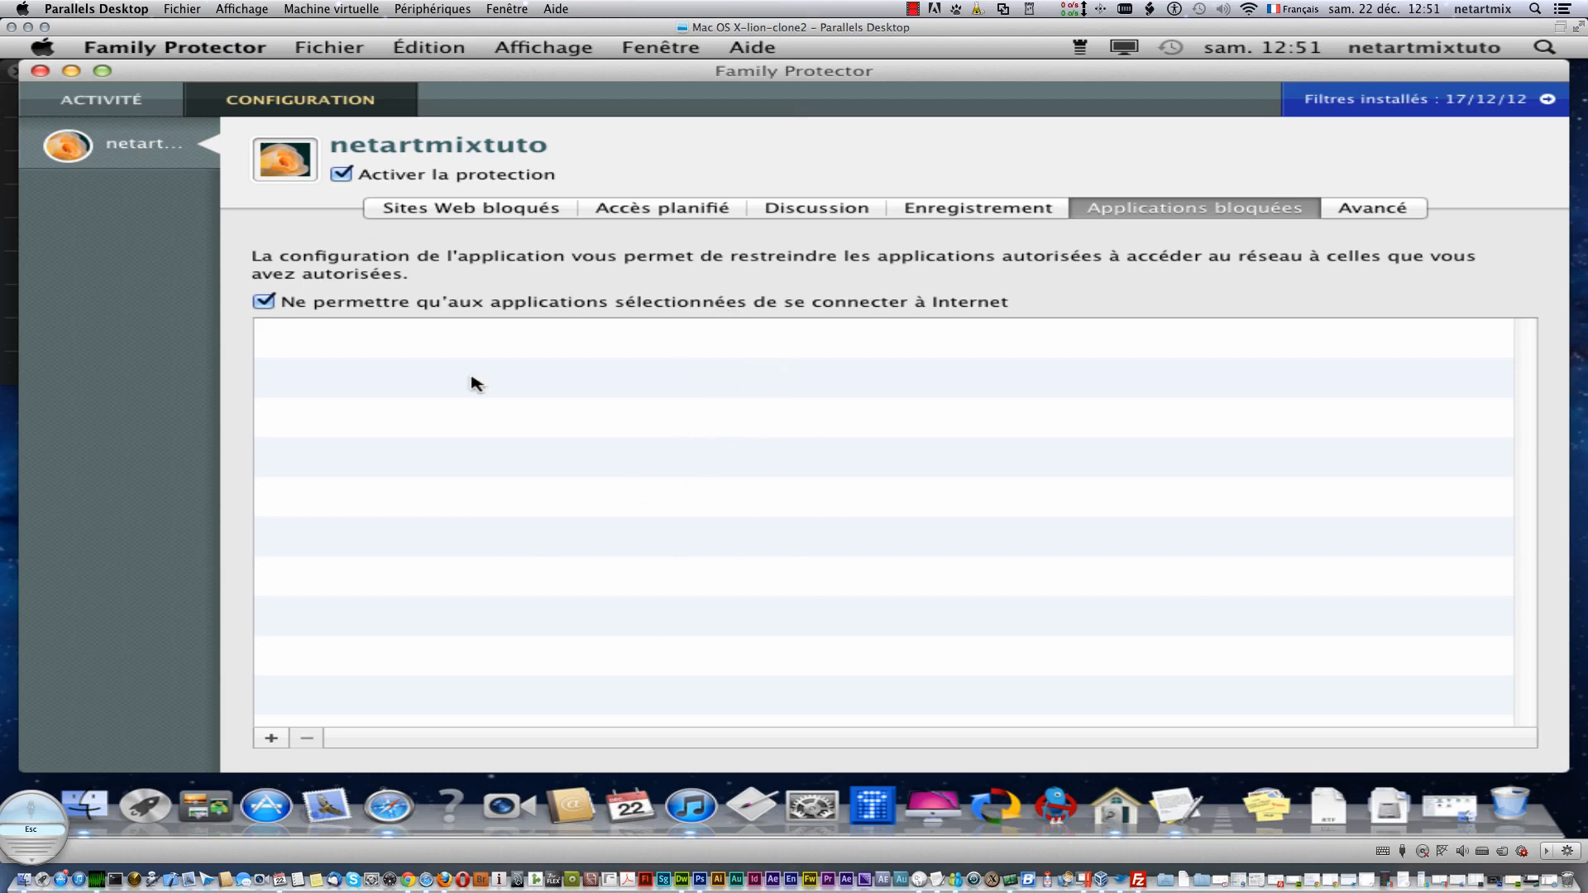
pyautogui.click(271, 738)
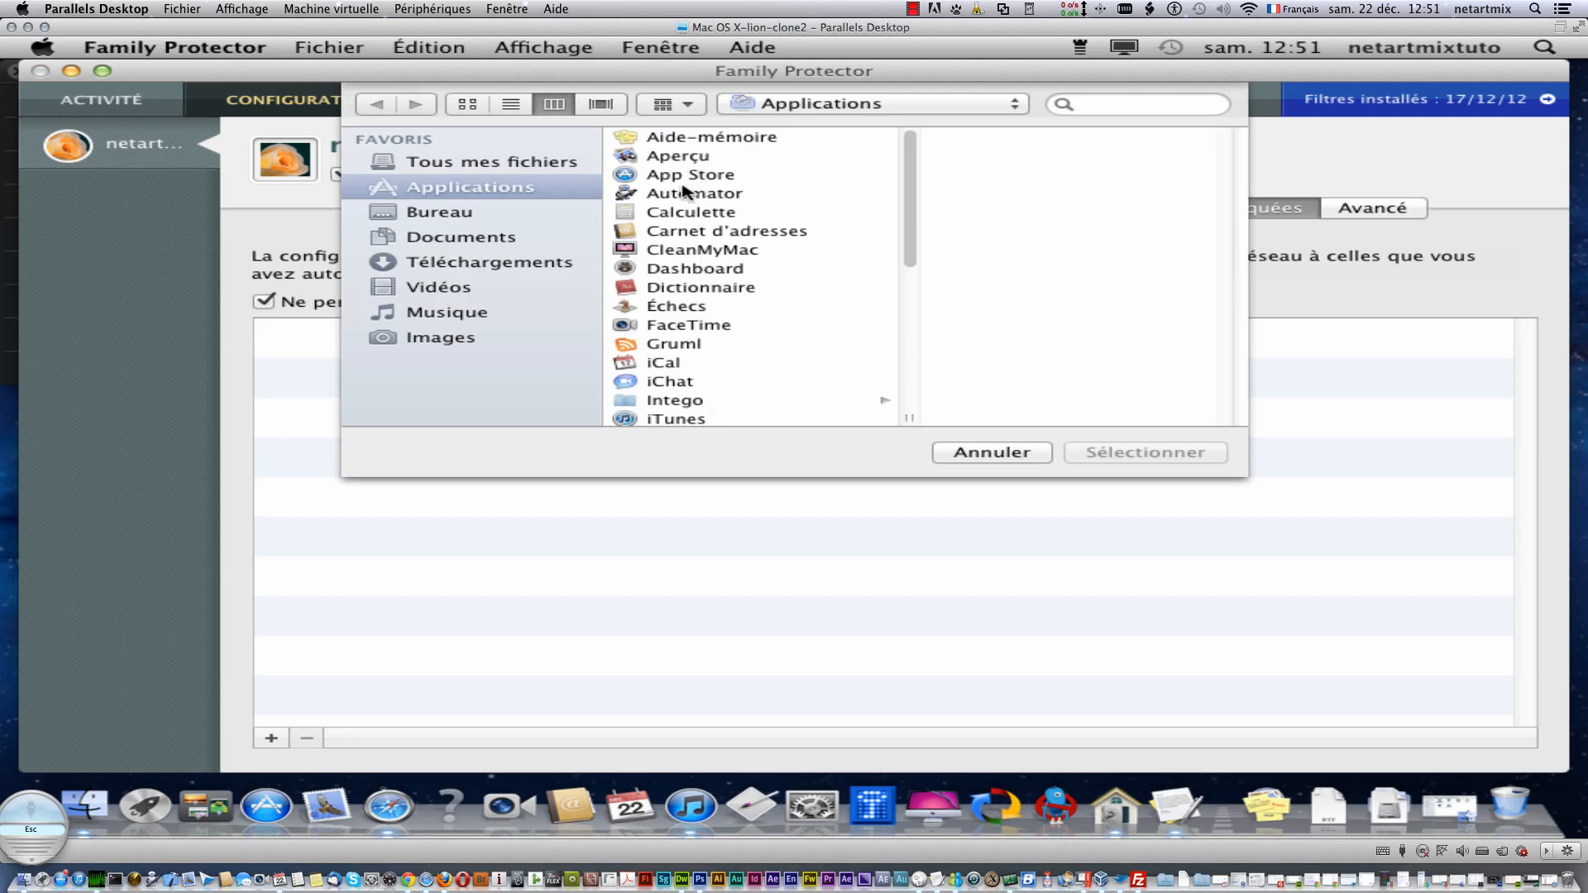
pyautogui.click(685, 140)
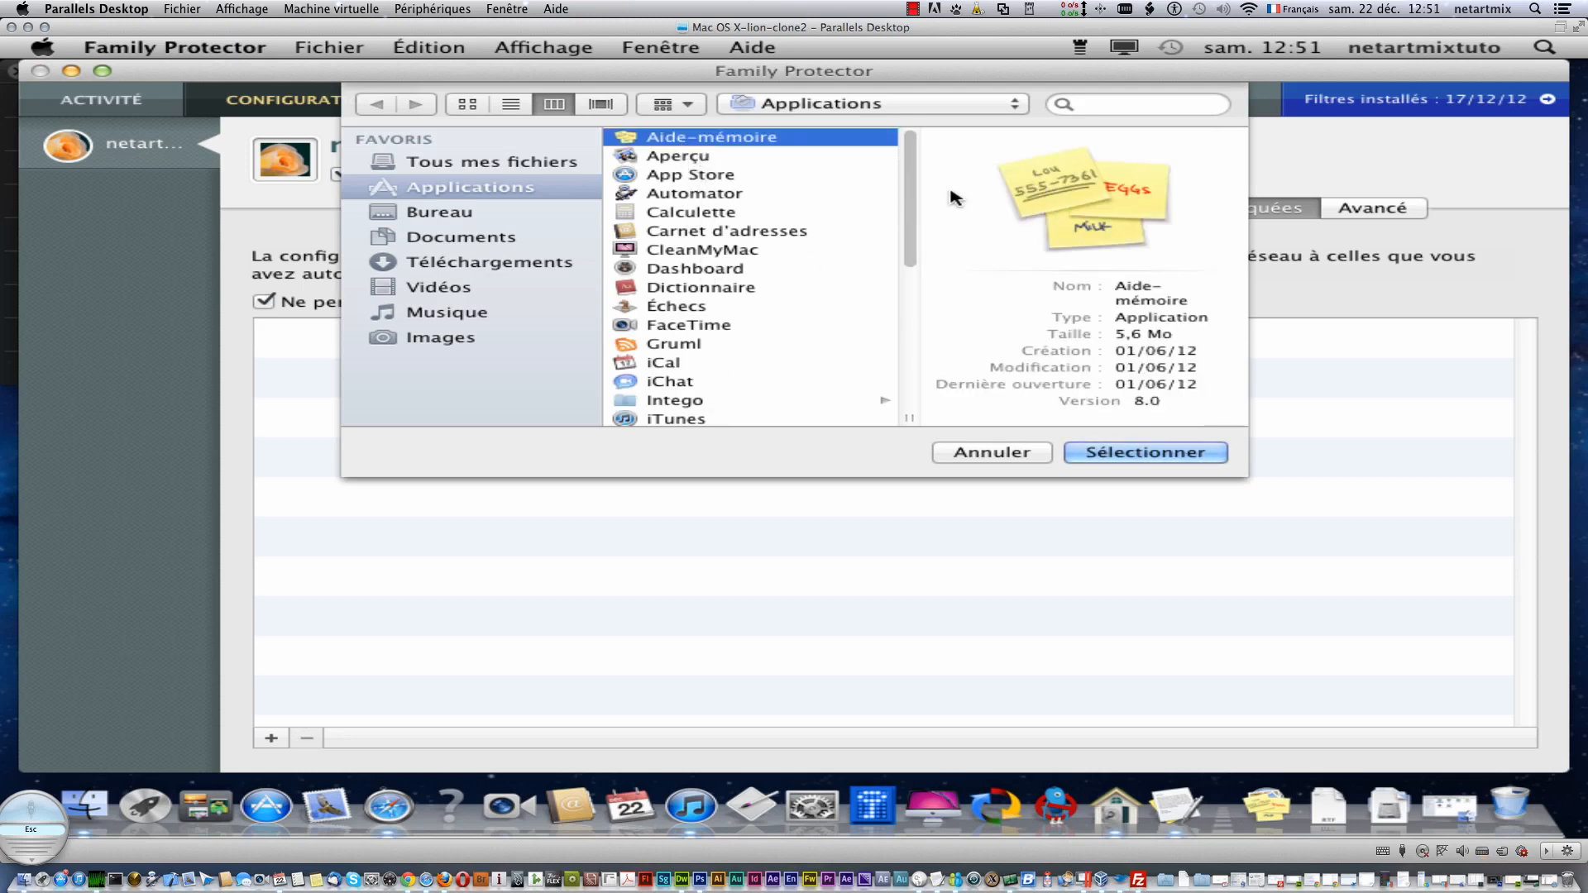
pyautogui.click(1185, 456)
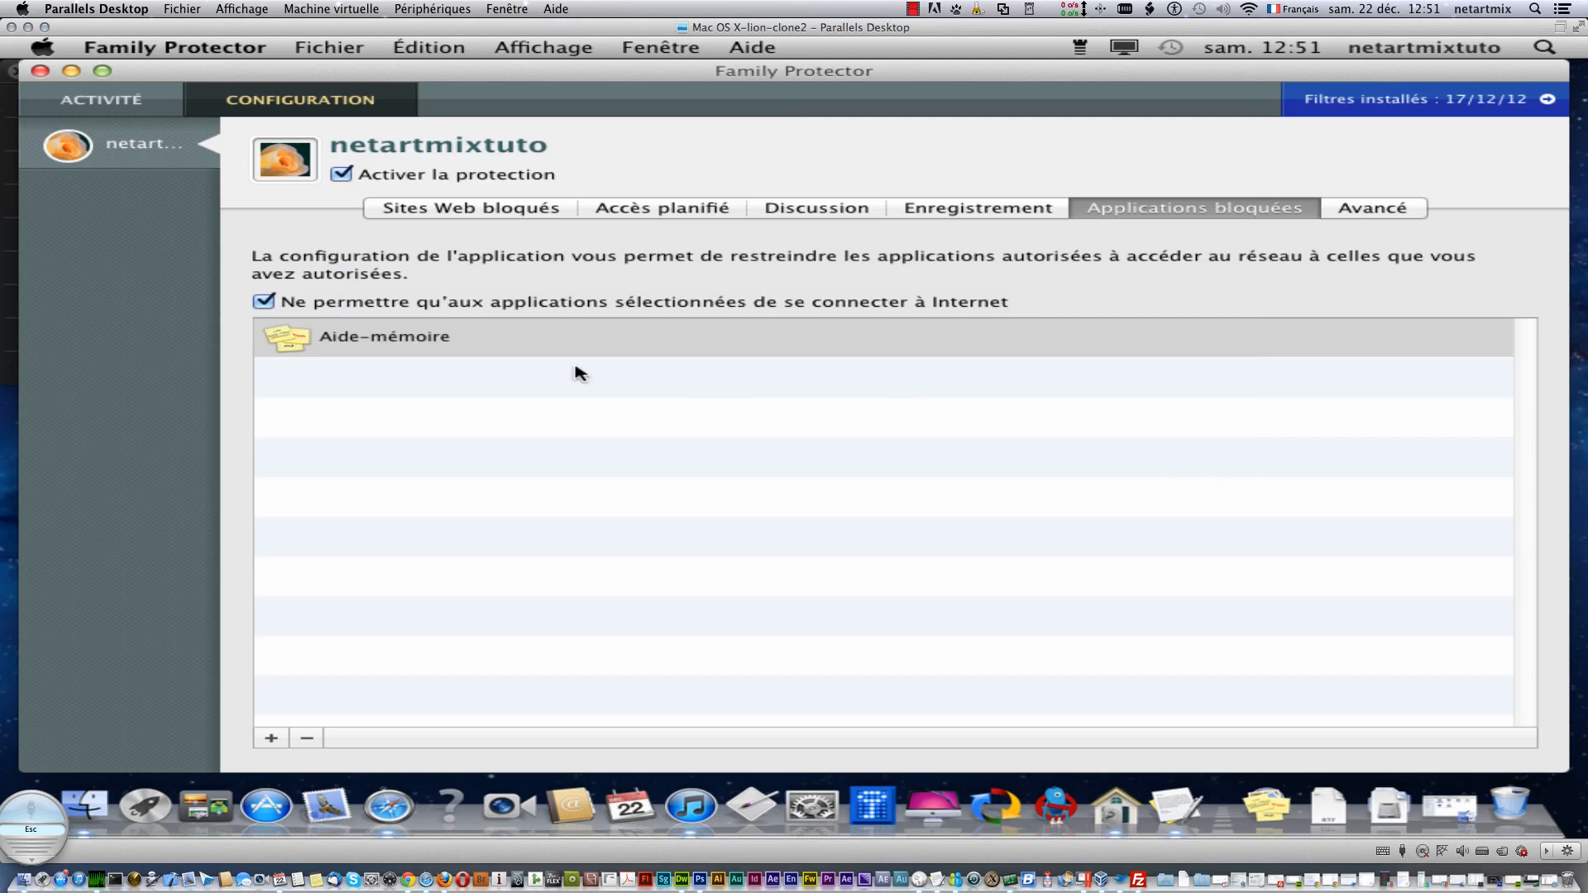
pyautogui.click(1392, 205)
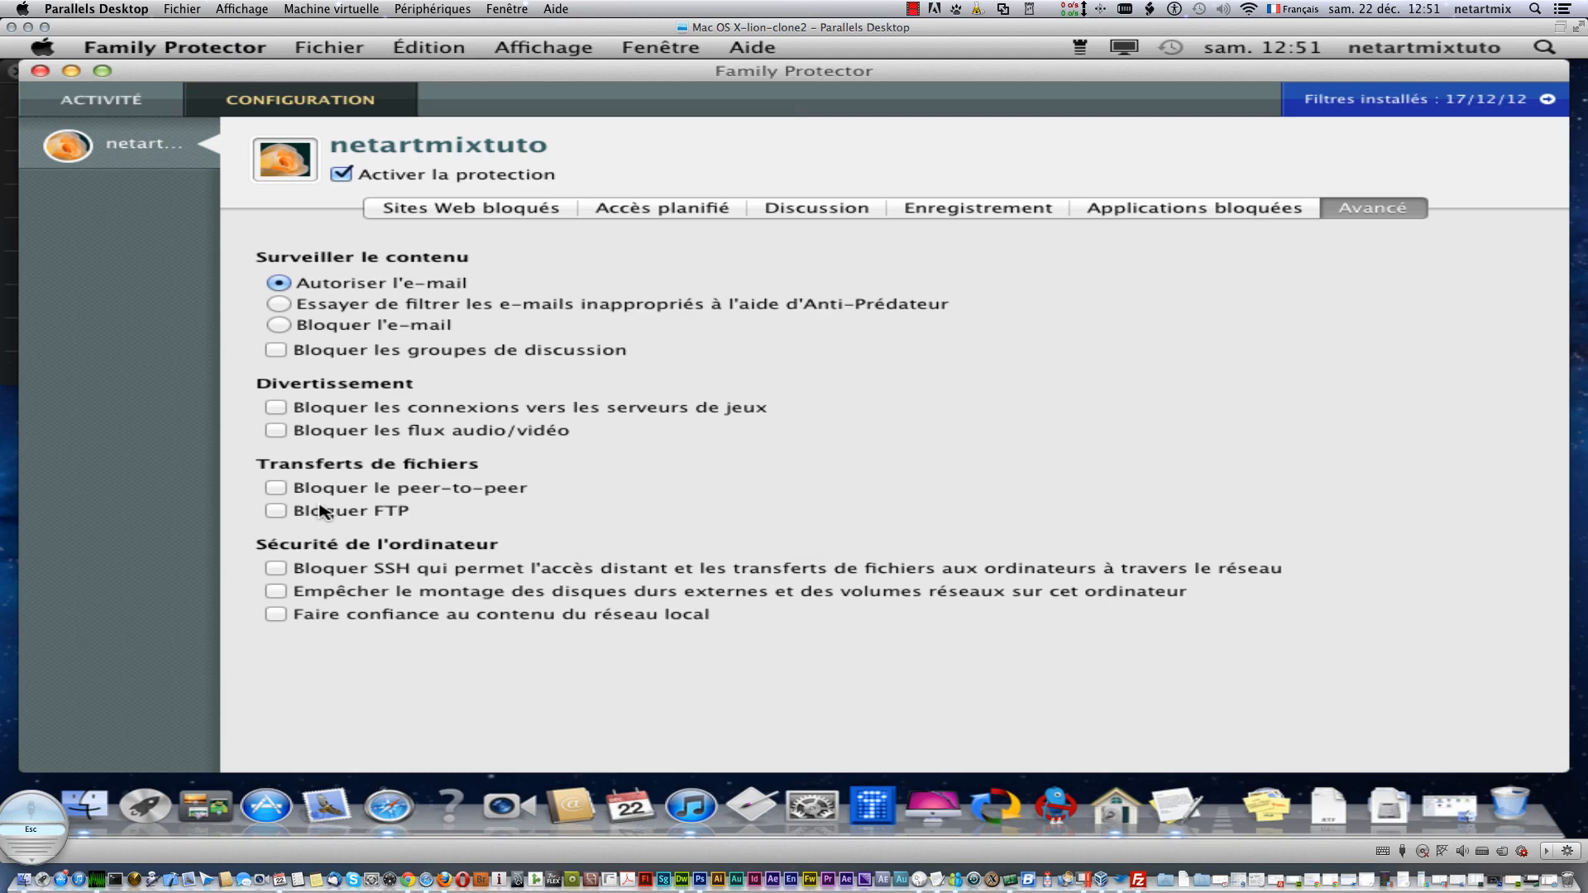
# - Unblock Safari's Internet access from the notification, authorising with the administrator password
pyautogui.moveTo(321, 511)
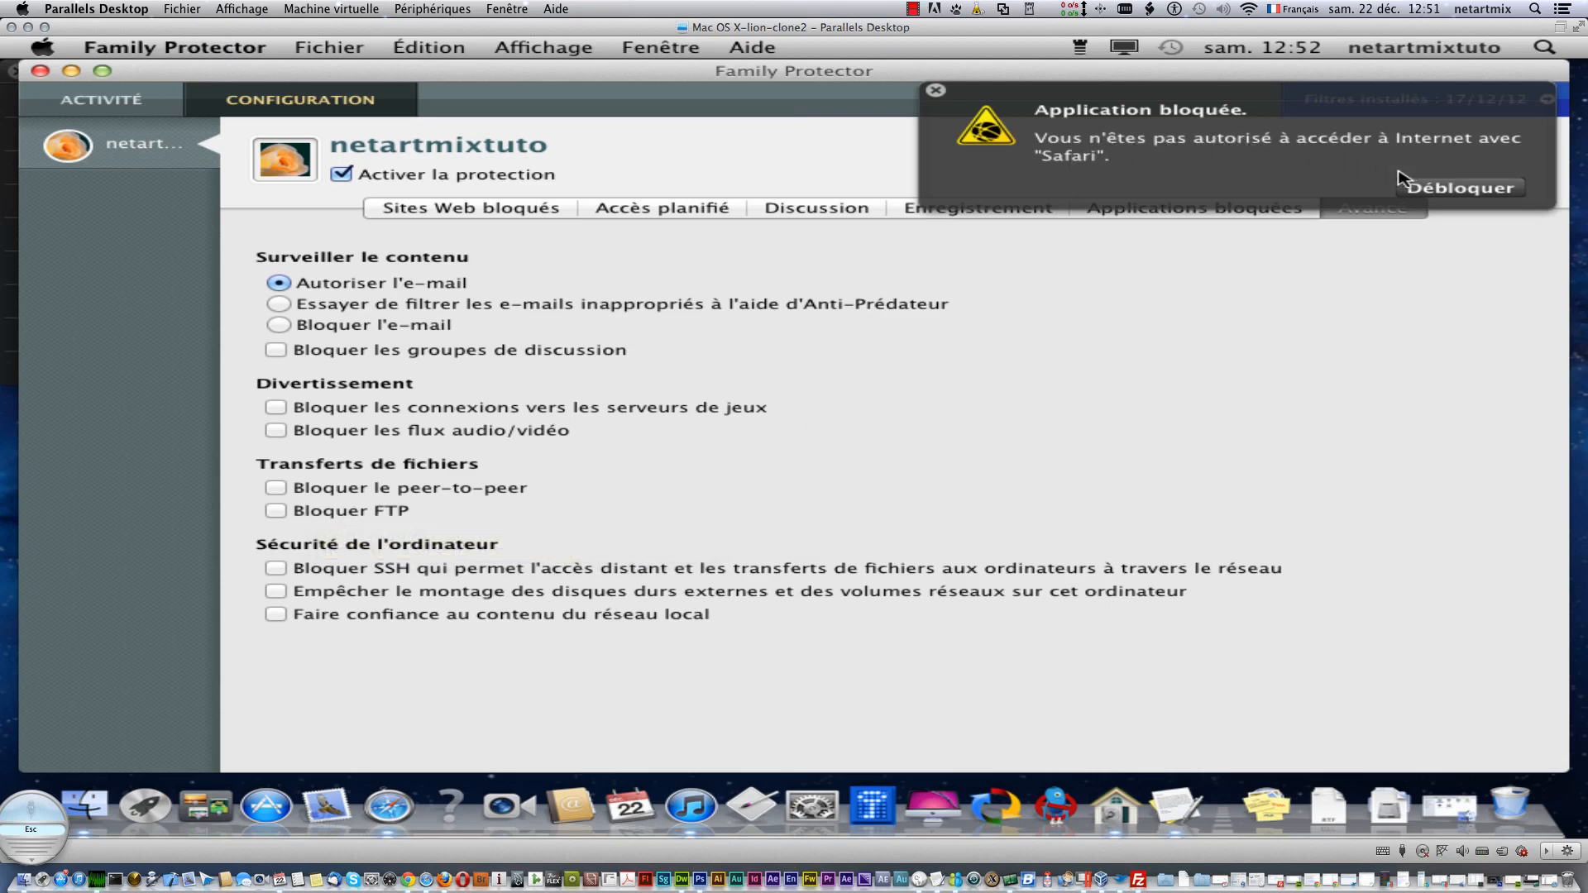
pyautogui.click(1444, 188)
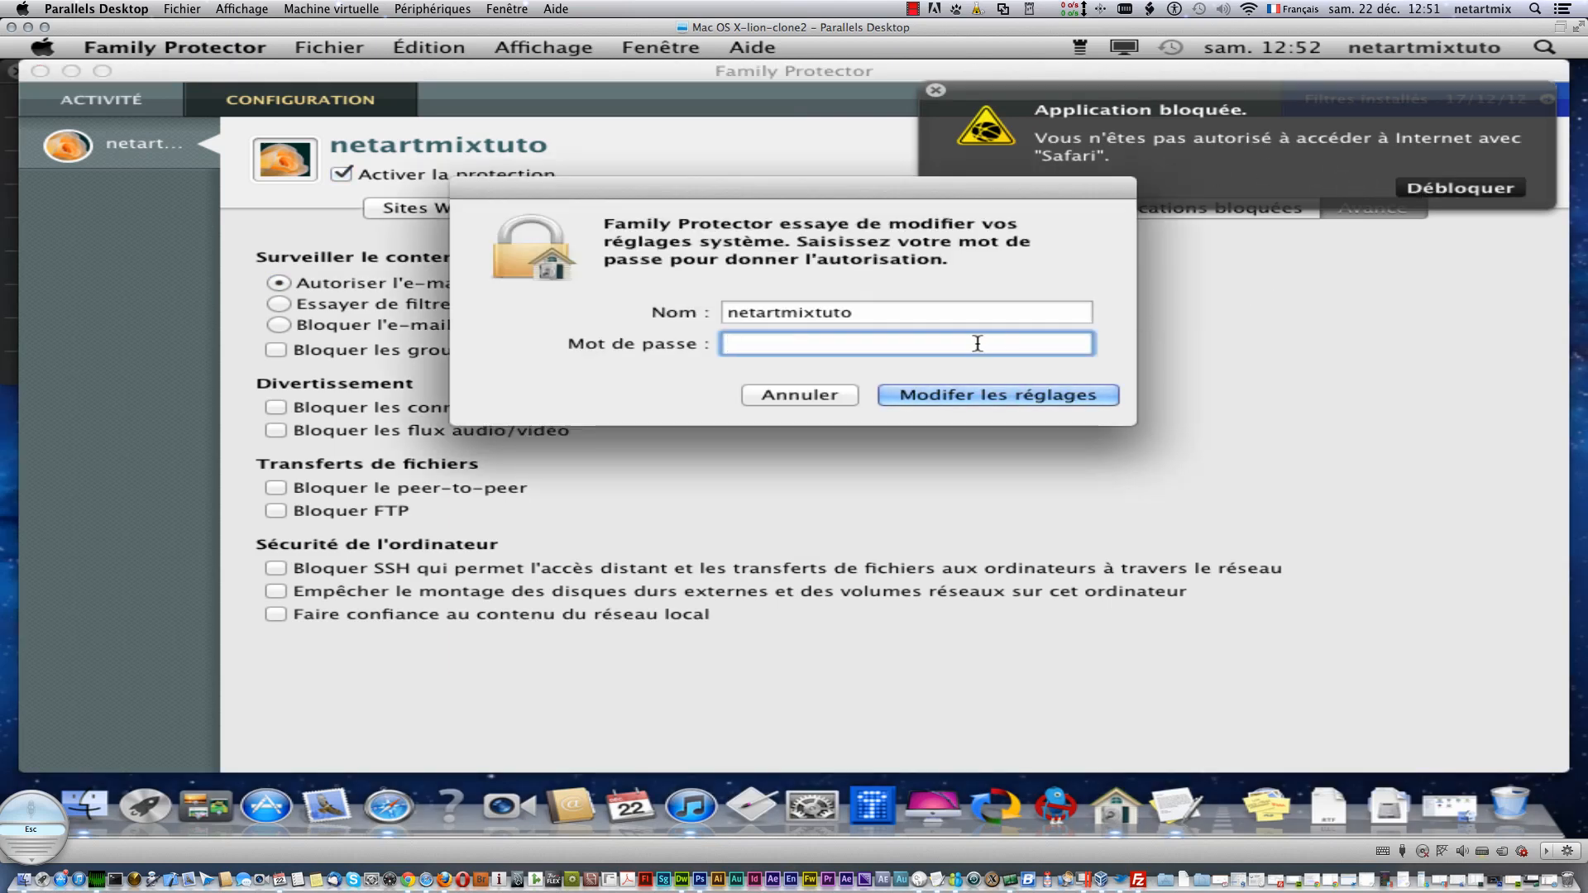
pyautogui.write('••••••••')
pyautogui.press('Return')
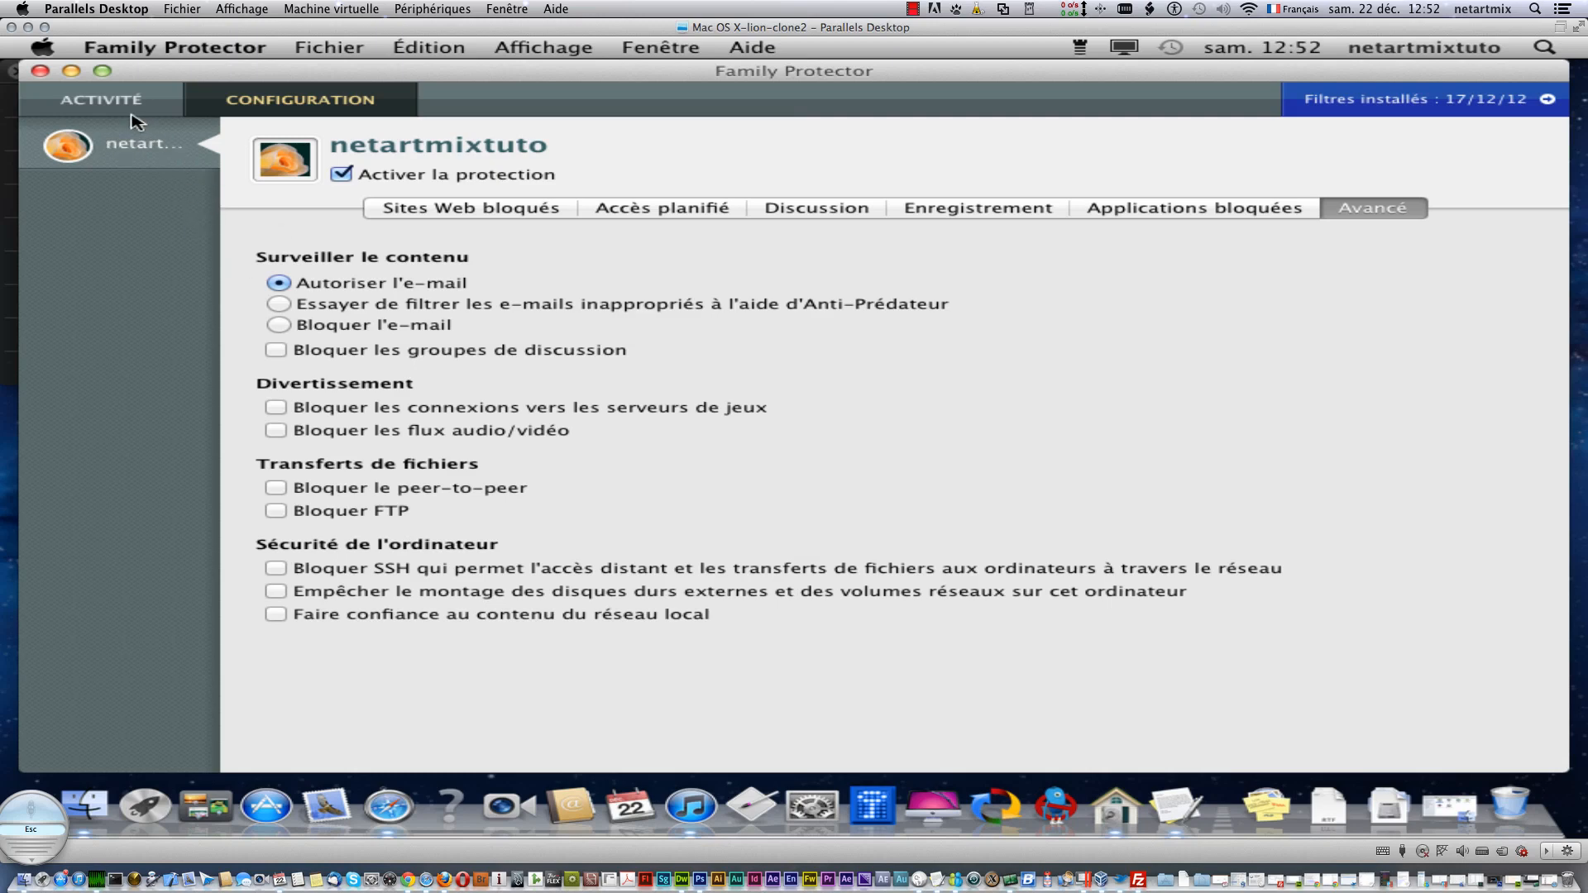
# - In the Activité view, browse the Enregistrement, Sites Web and Discussions records
pyautogui.click(103, 89)
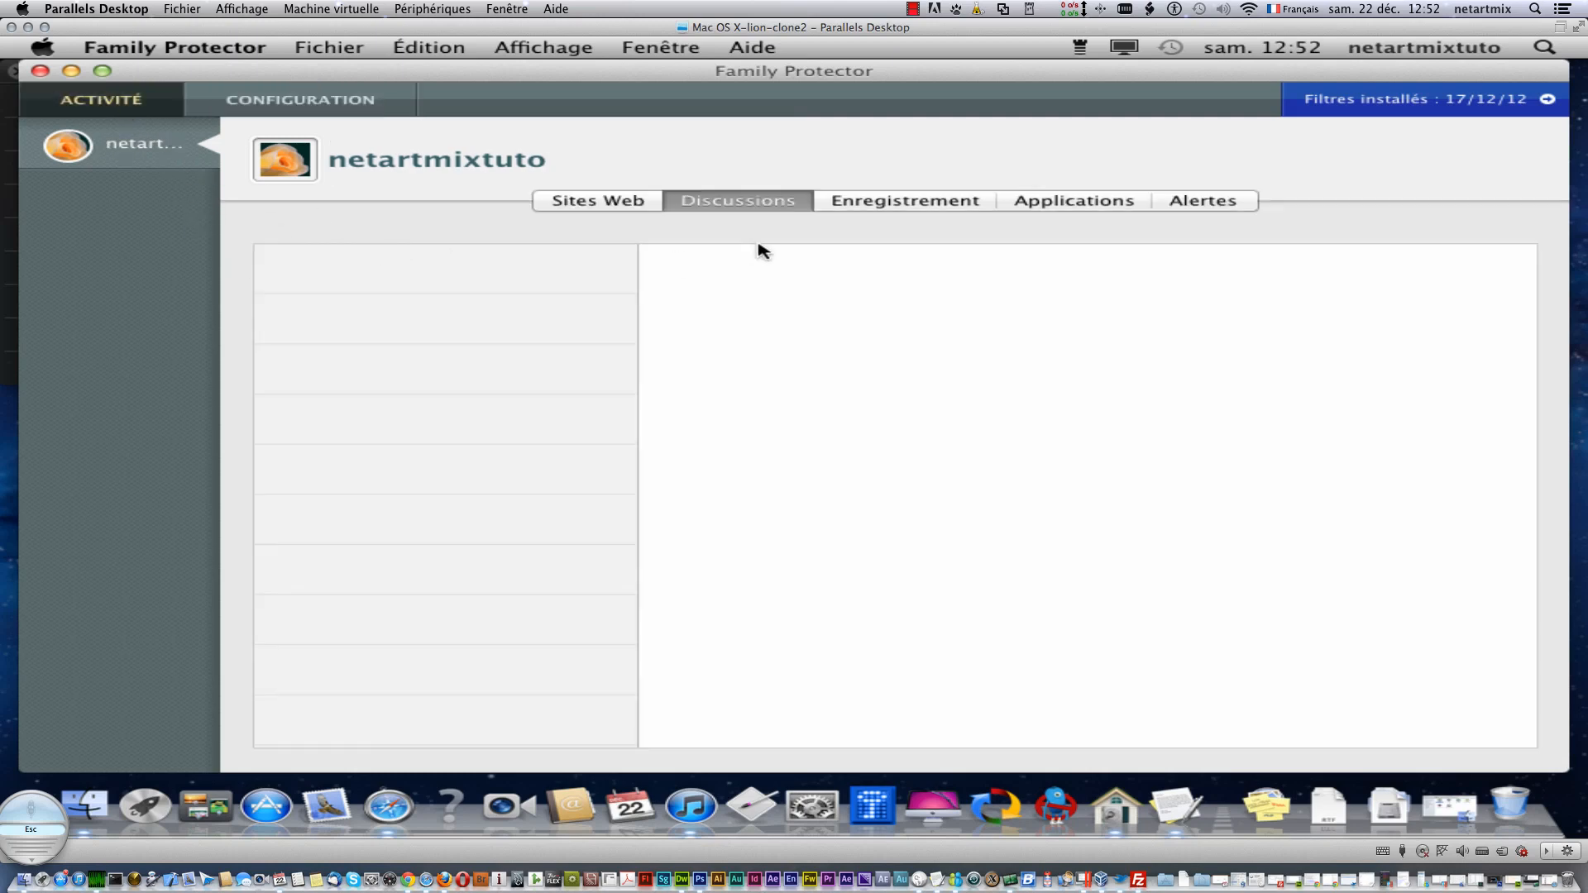
pyautogui.click(868, 206)
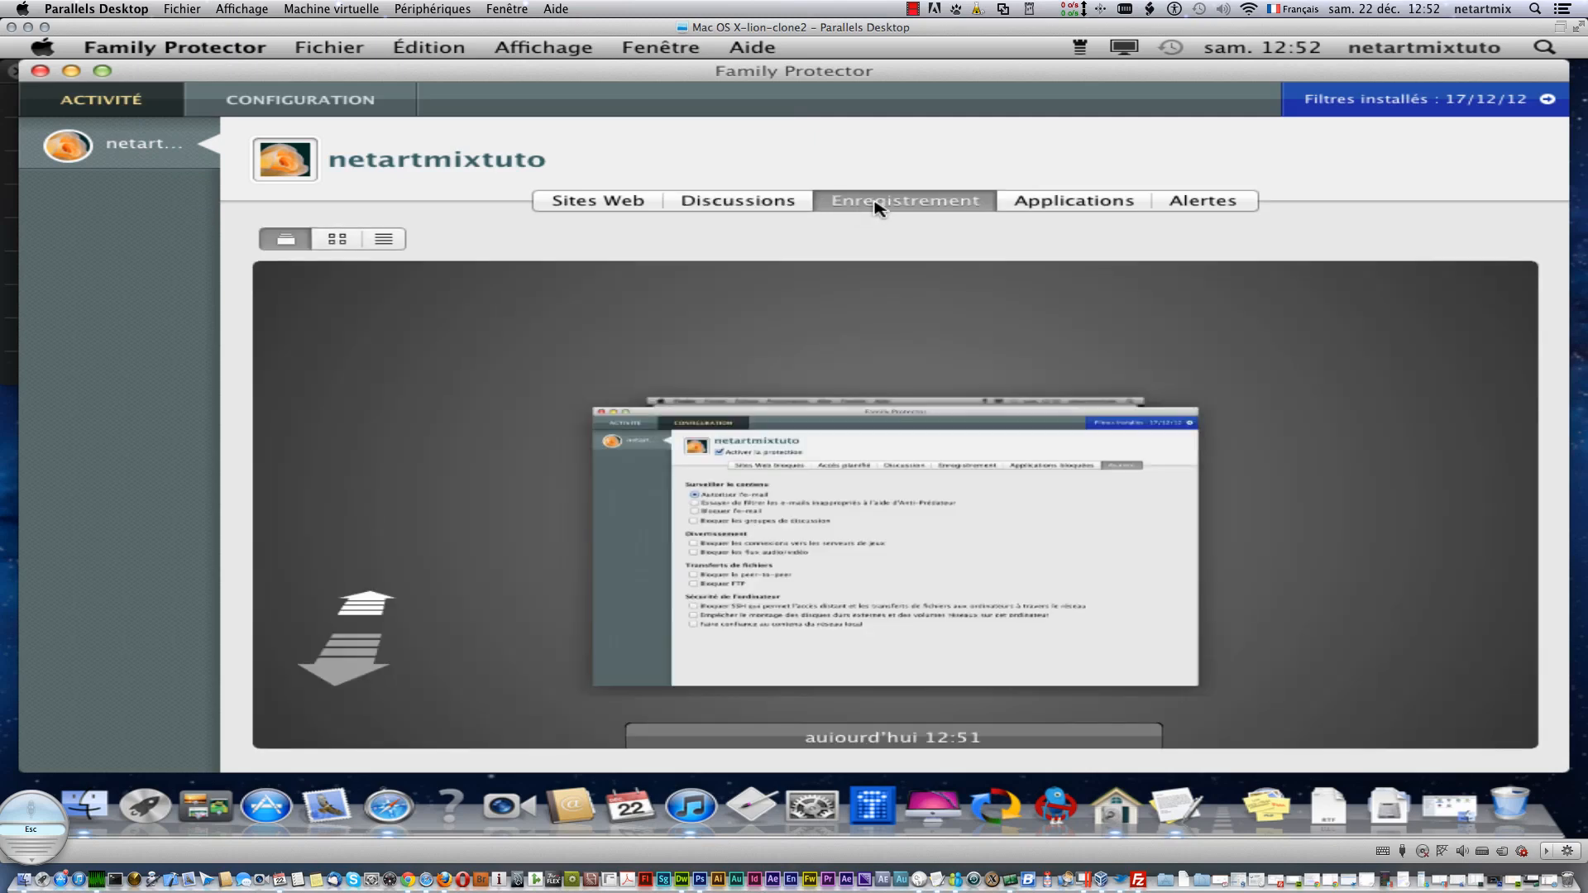
pyautogui.click(619, 206)
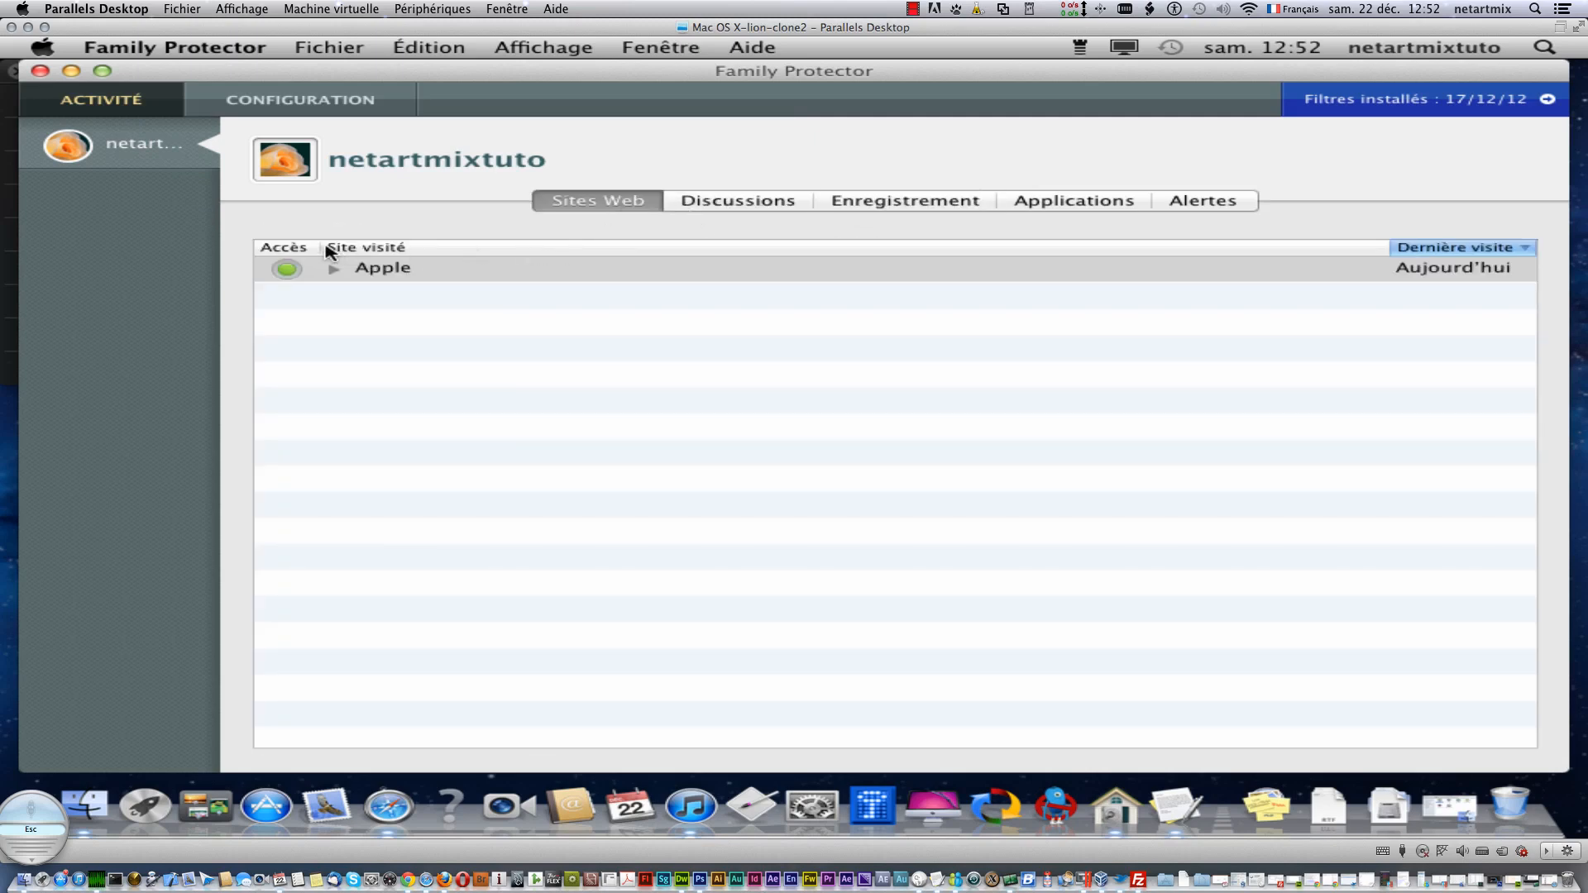
pyautogui.moveTo(339, 273)
pyautogui.click(797, 207)
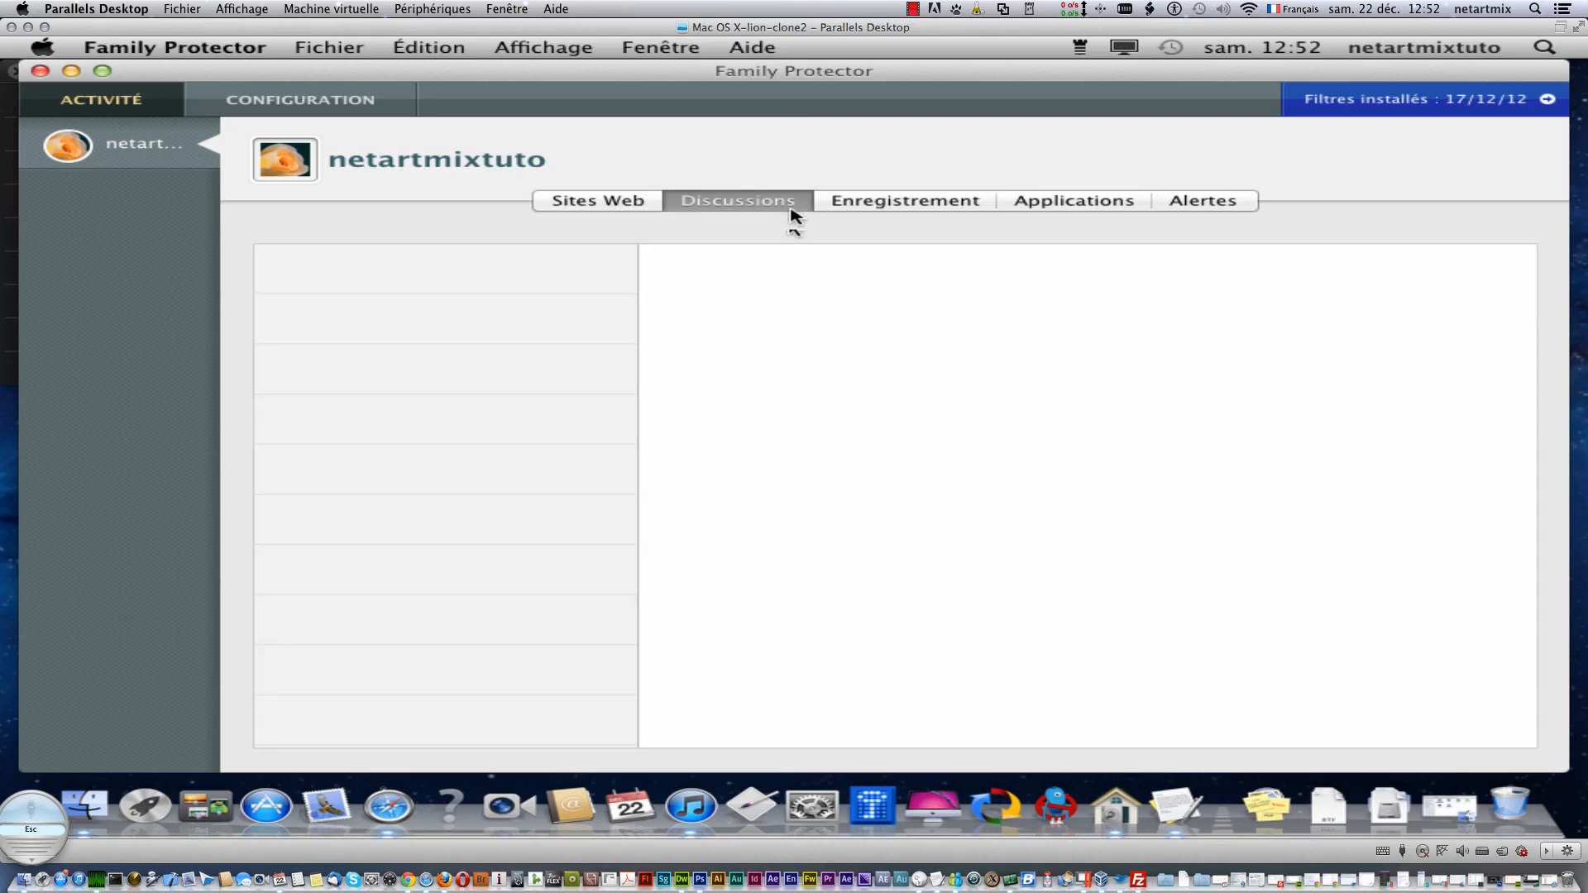
pyautogui.click(875, 211)
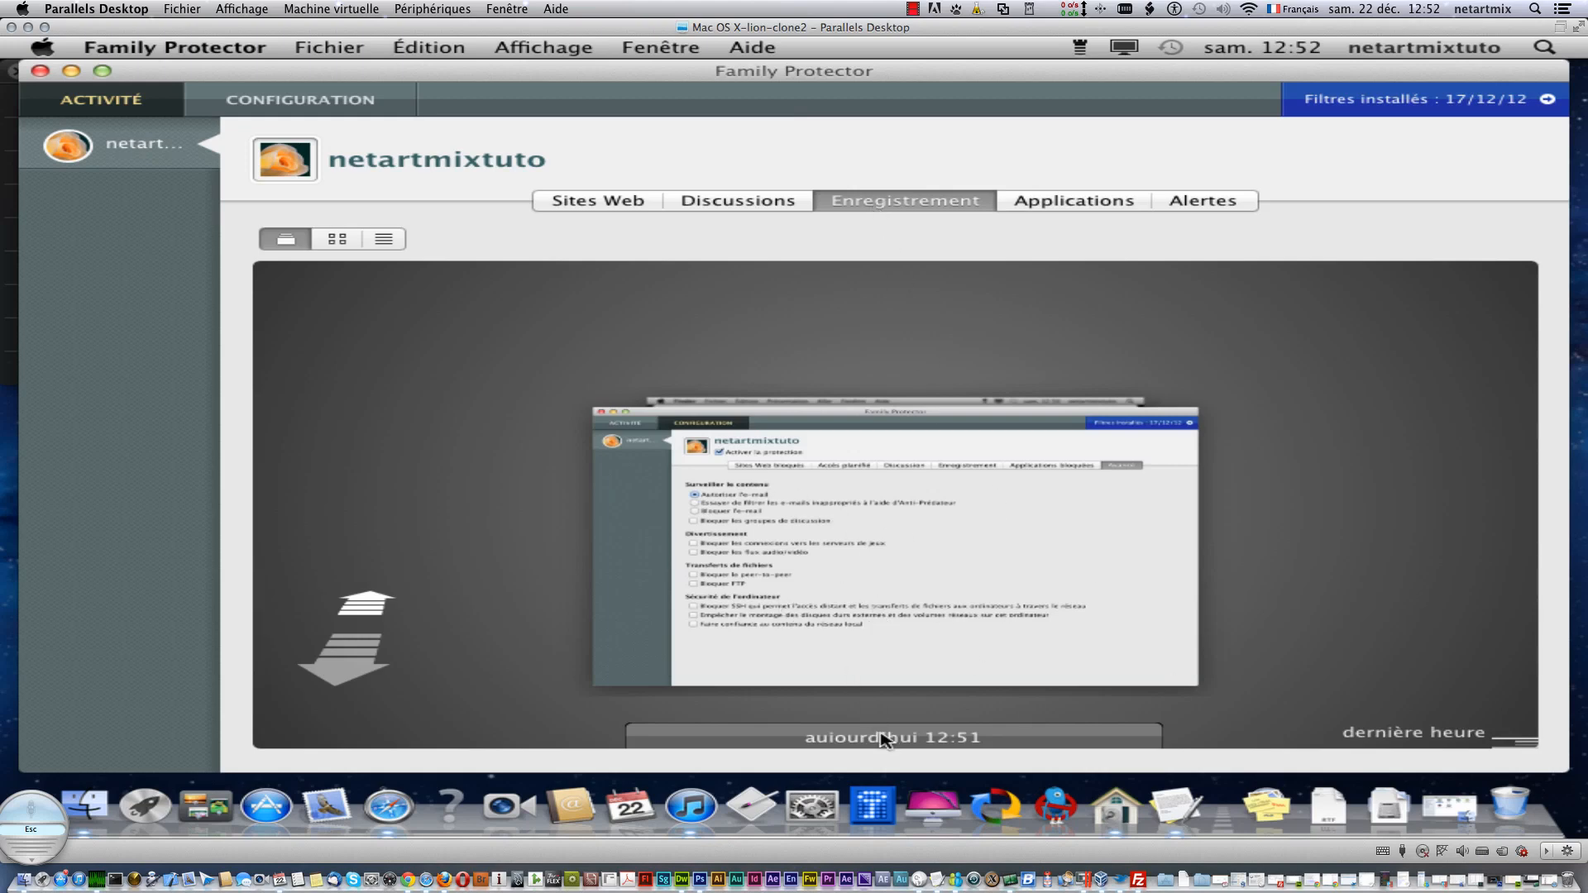
# - Step through the recorded screenshots between 12:50 and 12:51, ending on 12:50
pyautogui.click(374, 597)
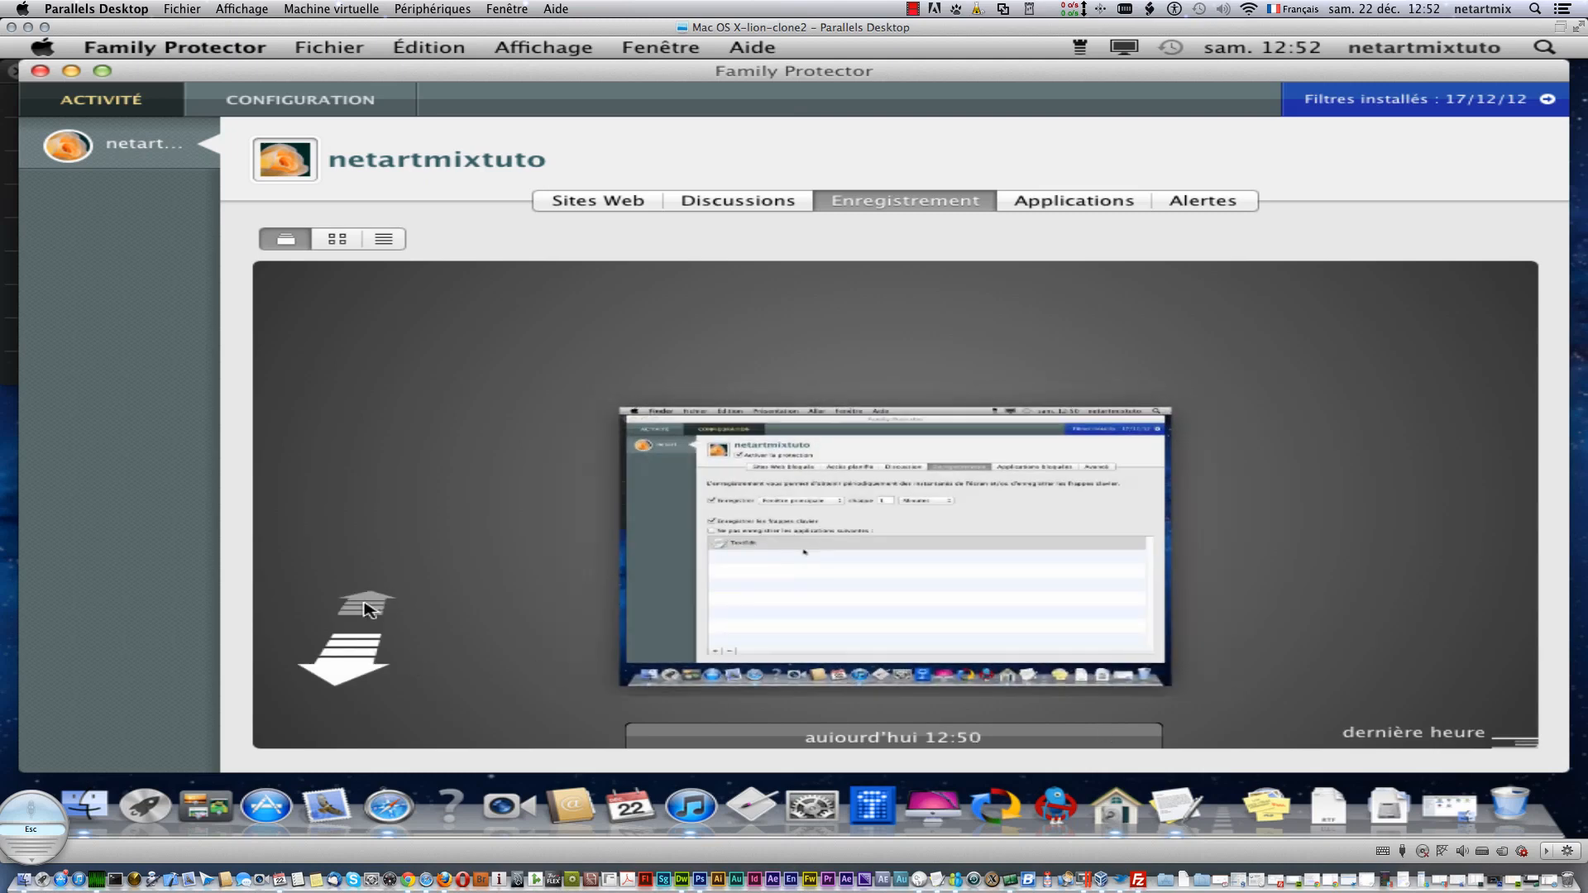
pyautogui.click(356, 664)
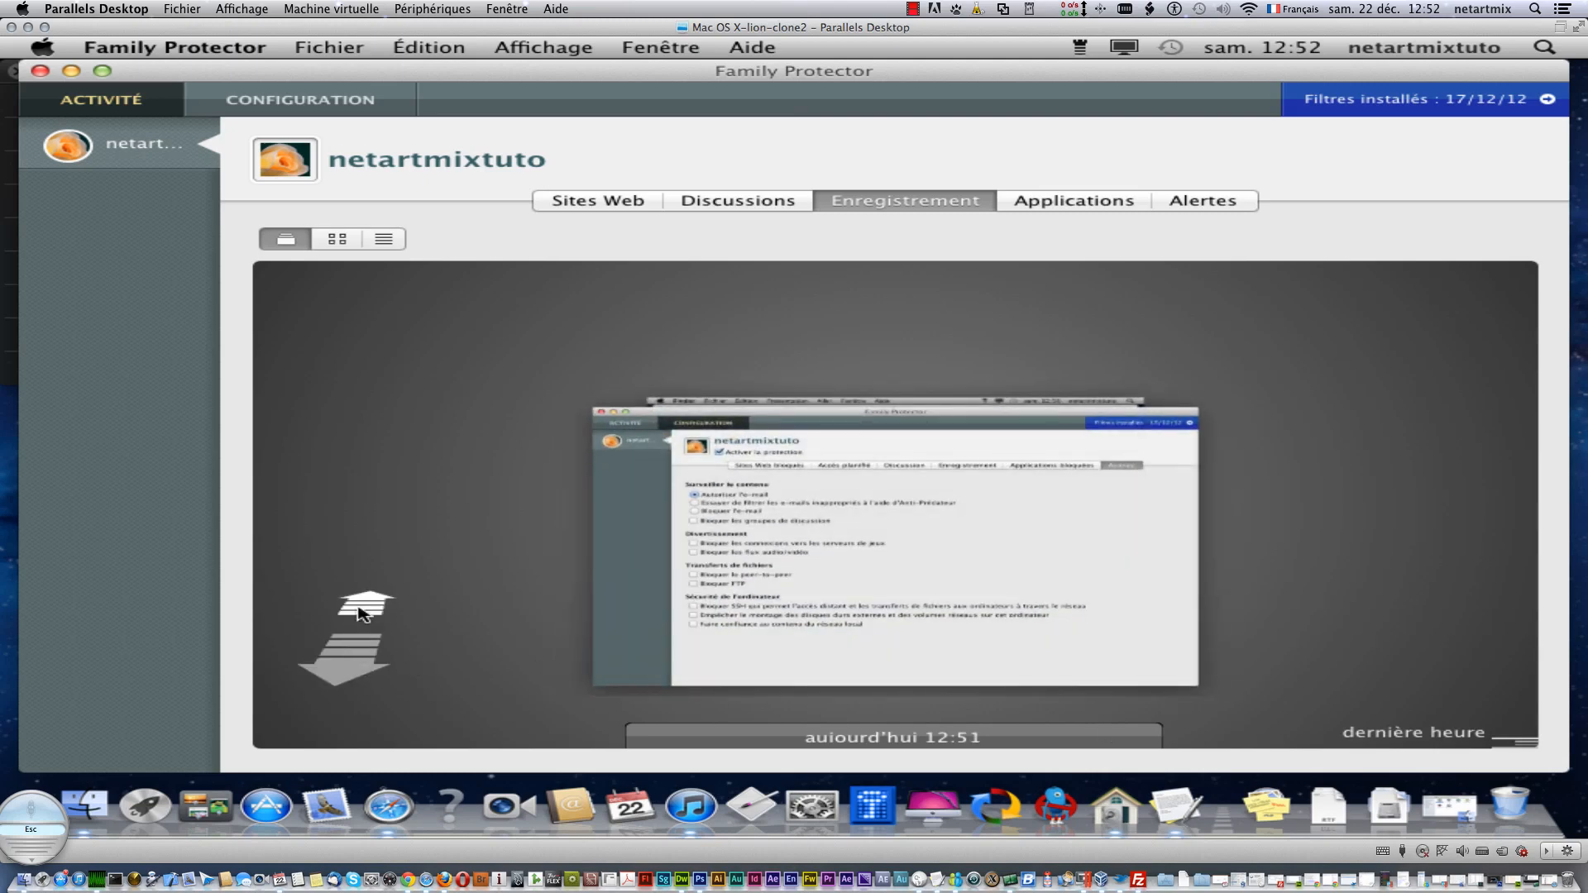
pyautogui.click(364, 608)
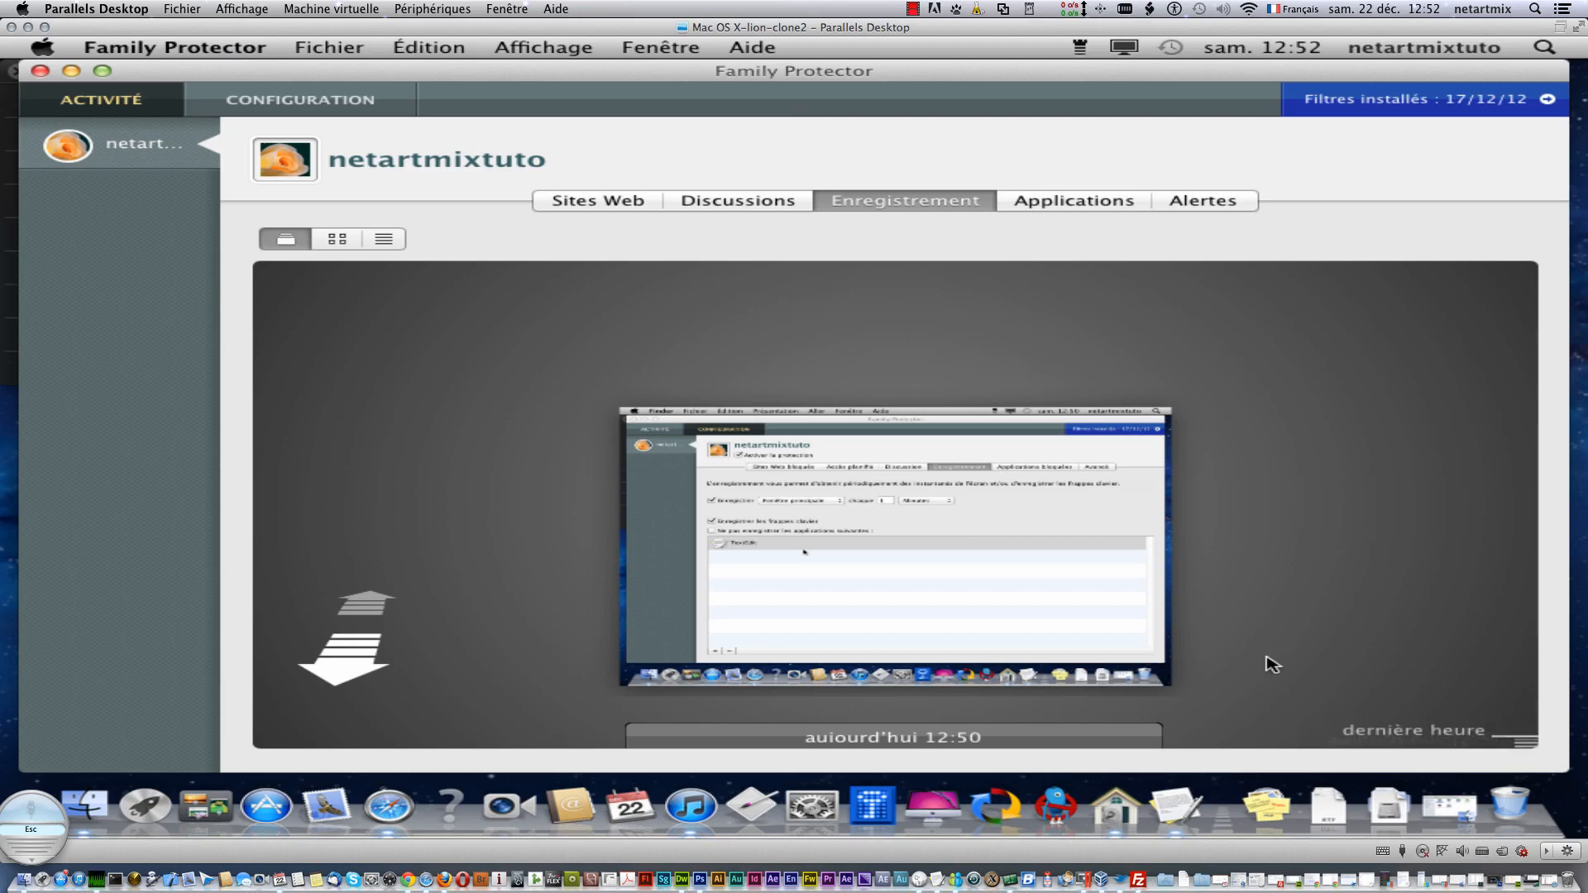
# - Show recordings as enlarged thumbnails and Quick Look the 12:51 screenshot
pyautogui.click(341, 239)
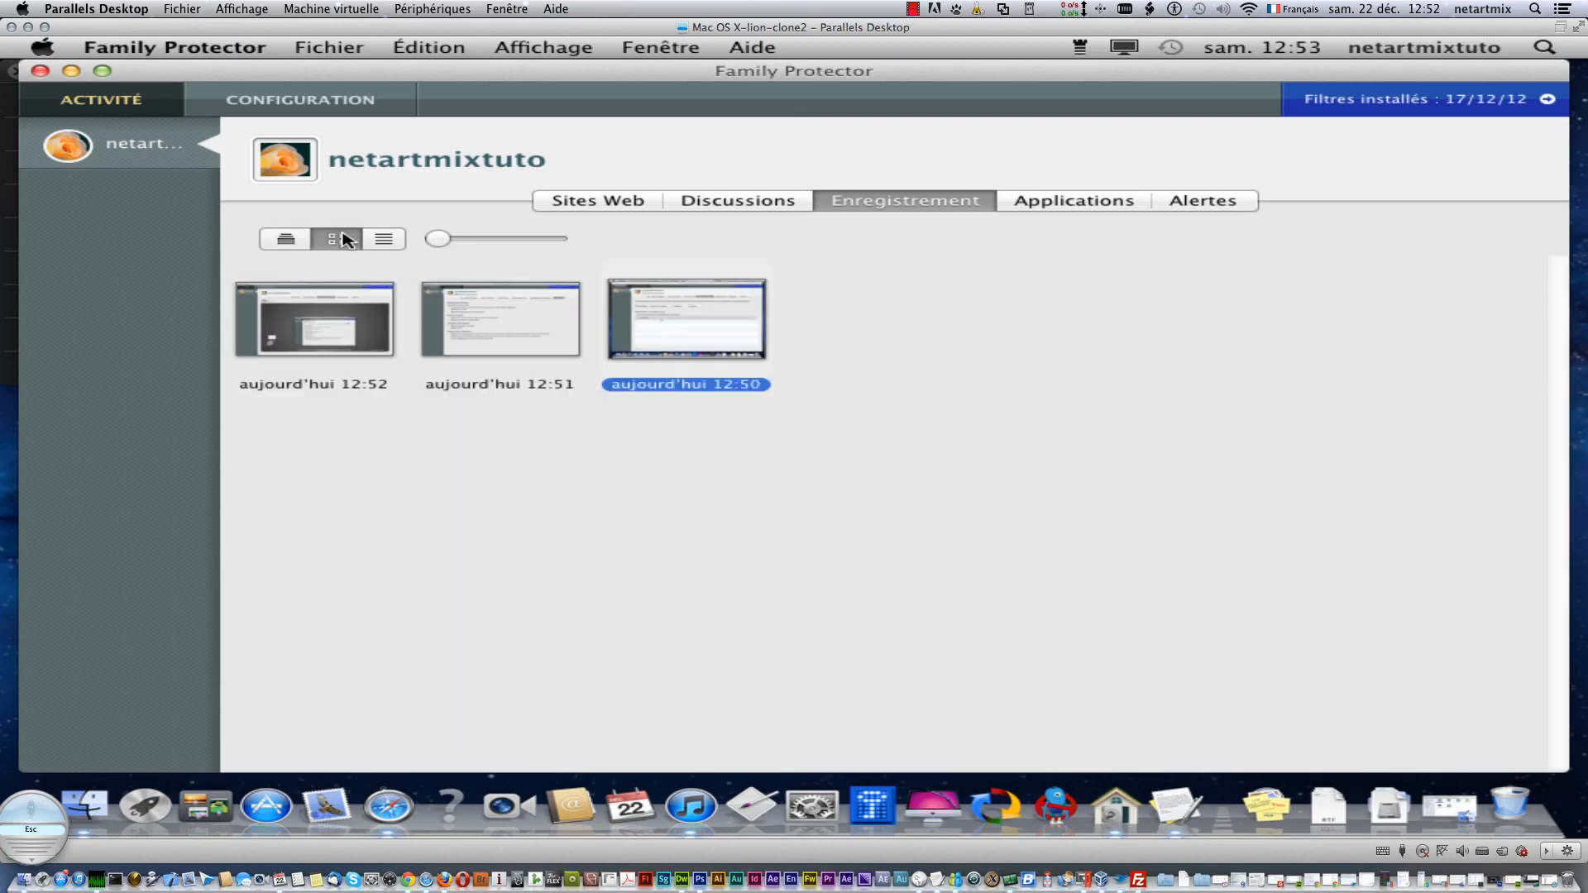
pyautogui.moveTo(437, 238); pyautogui.dragTo(528, 240)
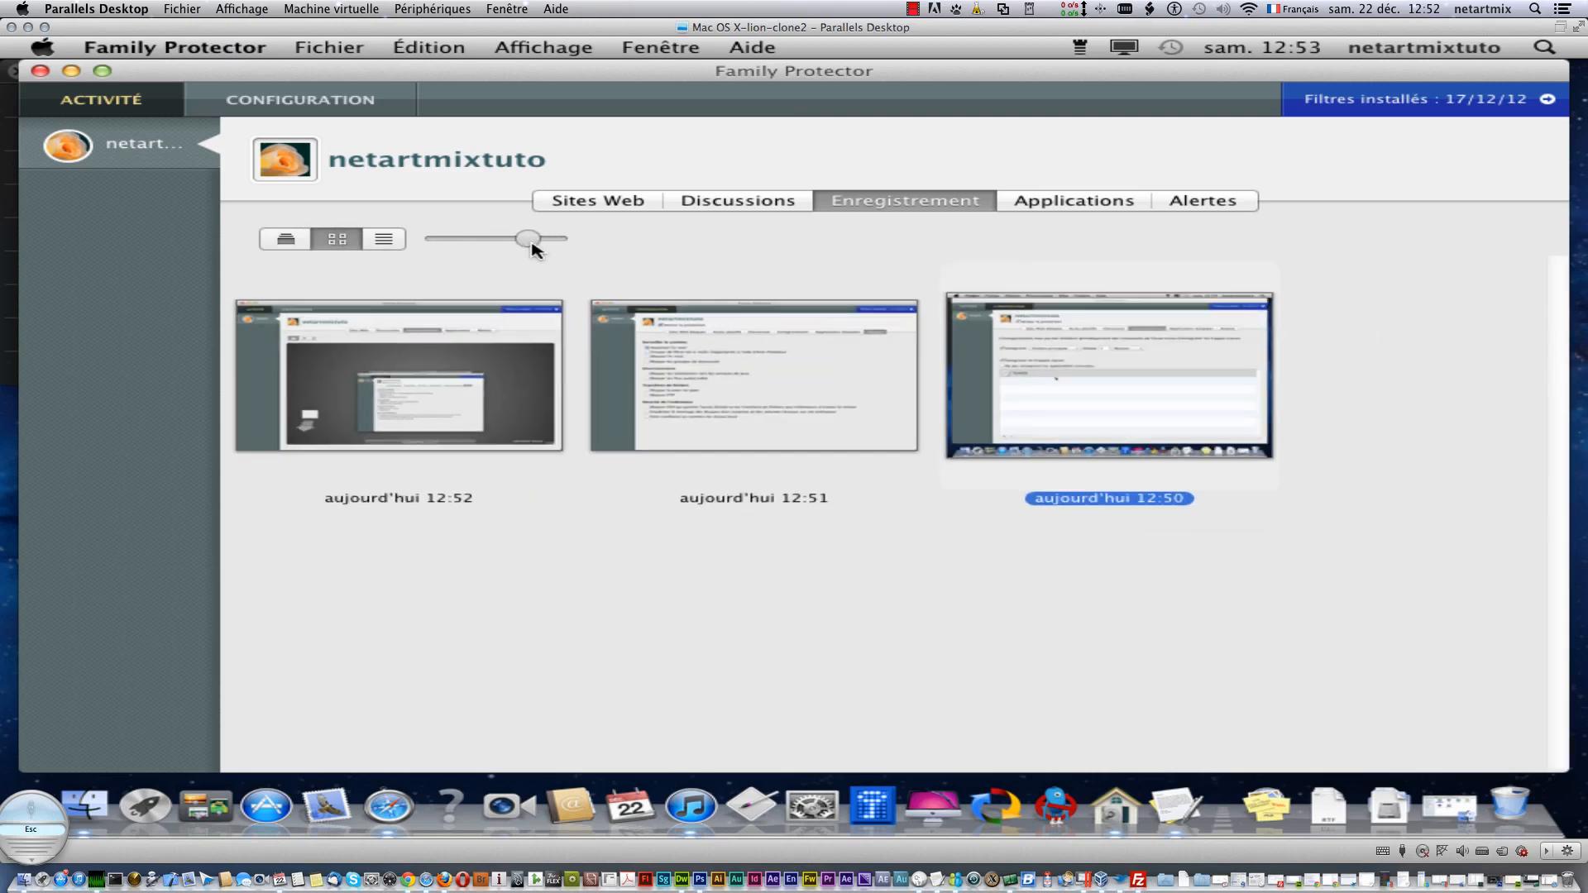
pyautogui.click(690, 400)
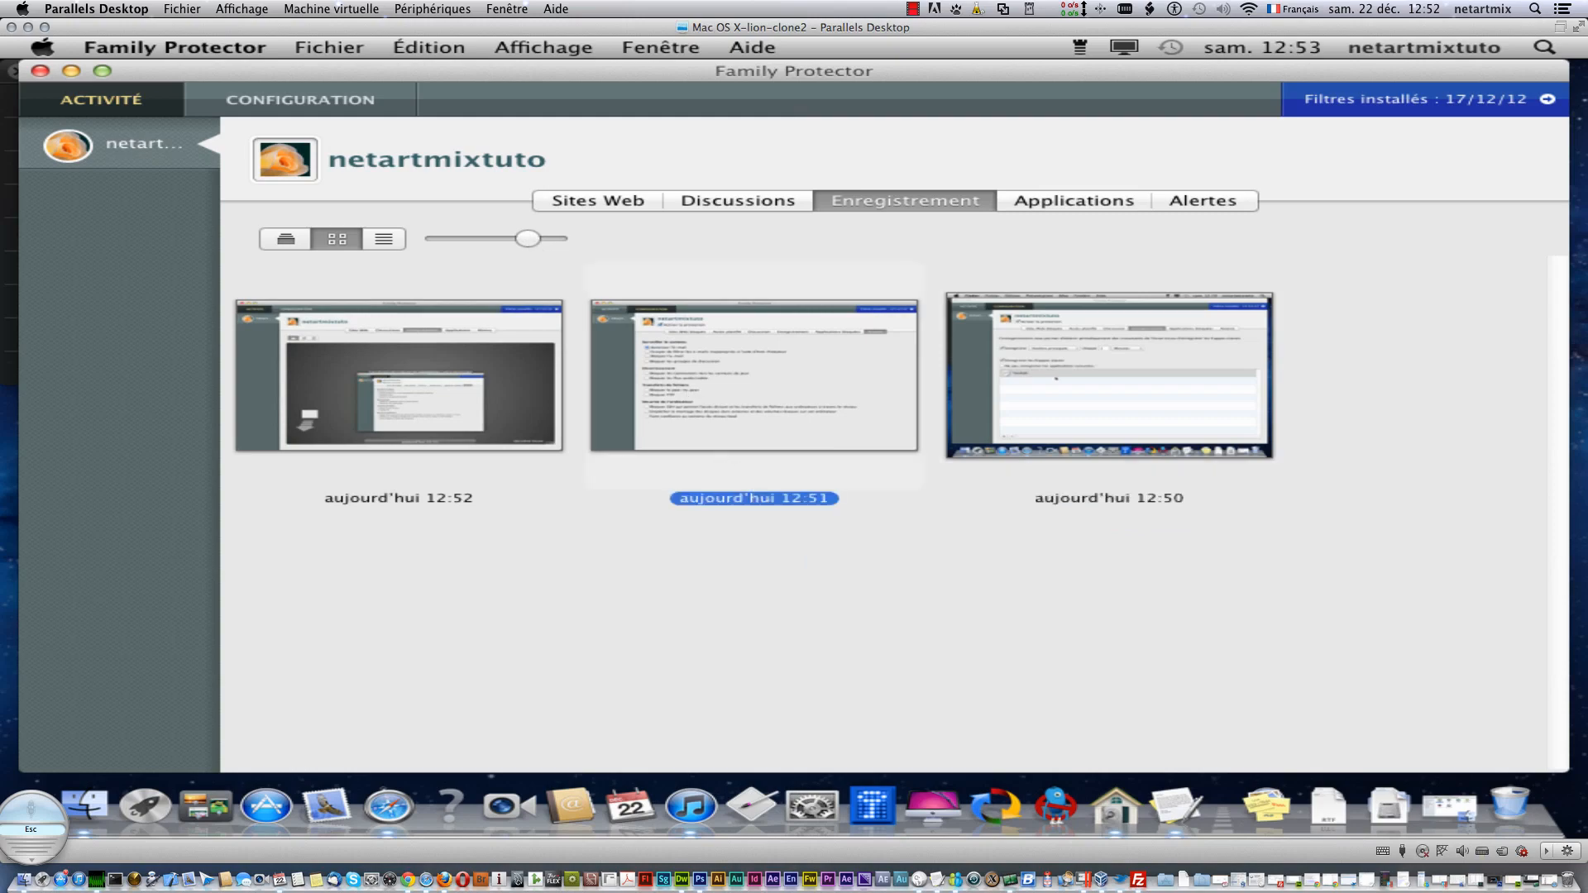
pyautogui.press('space')
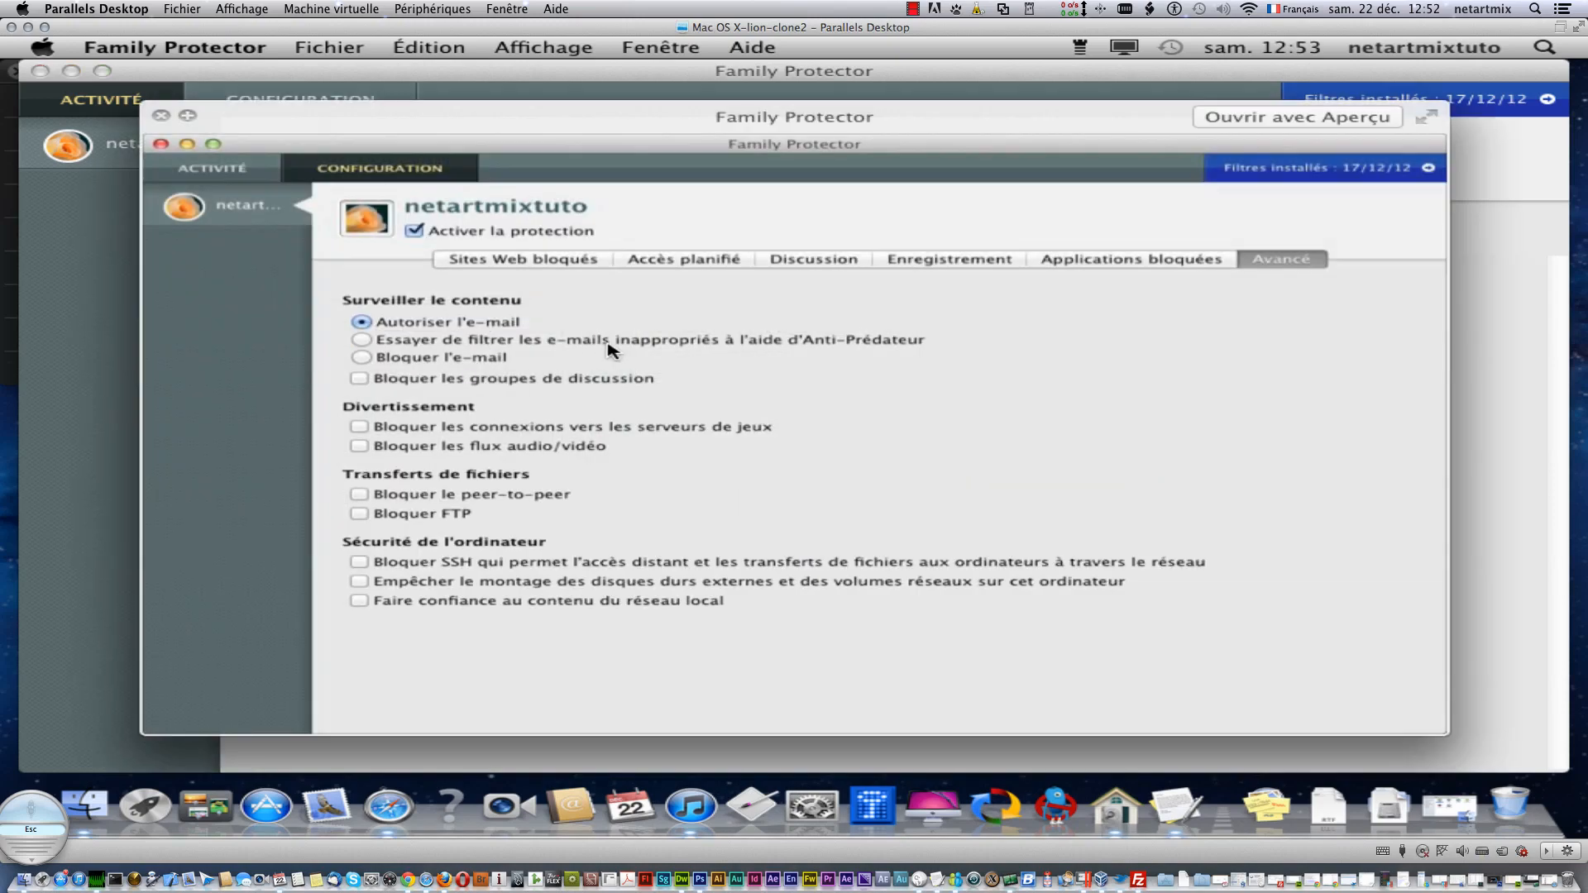
pyautogui.click(160, 117)
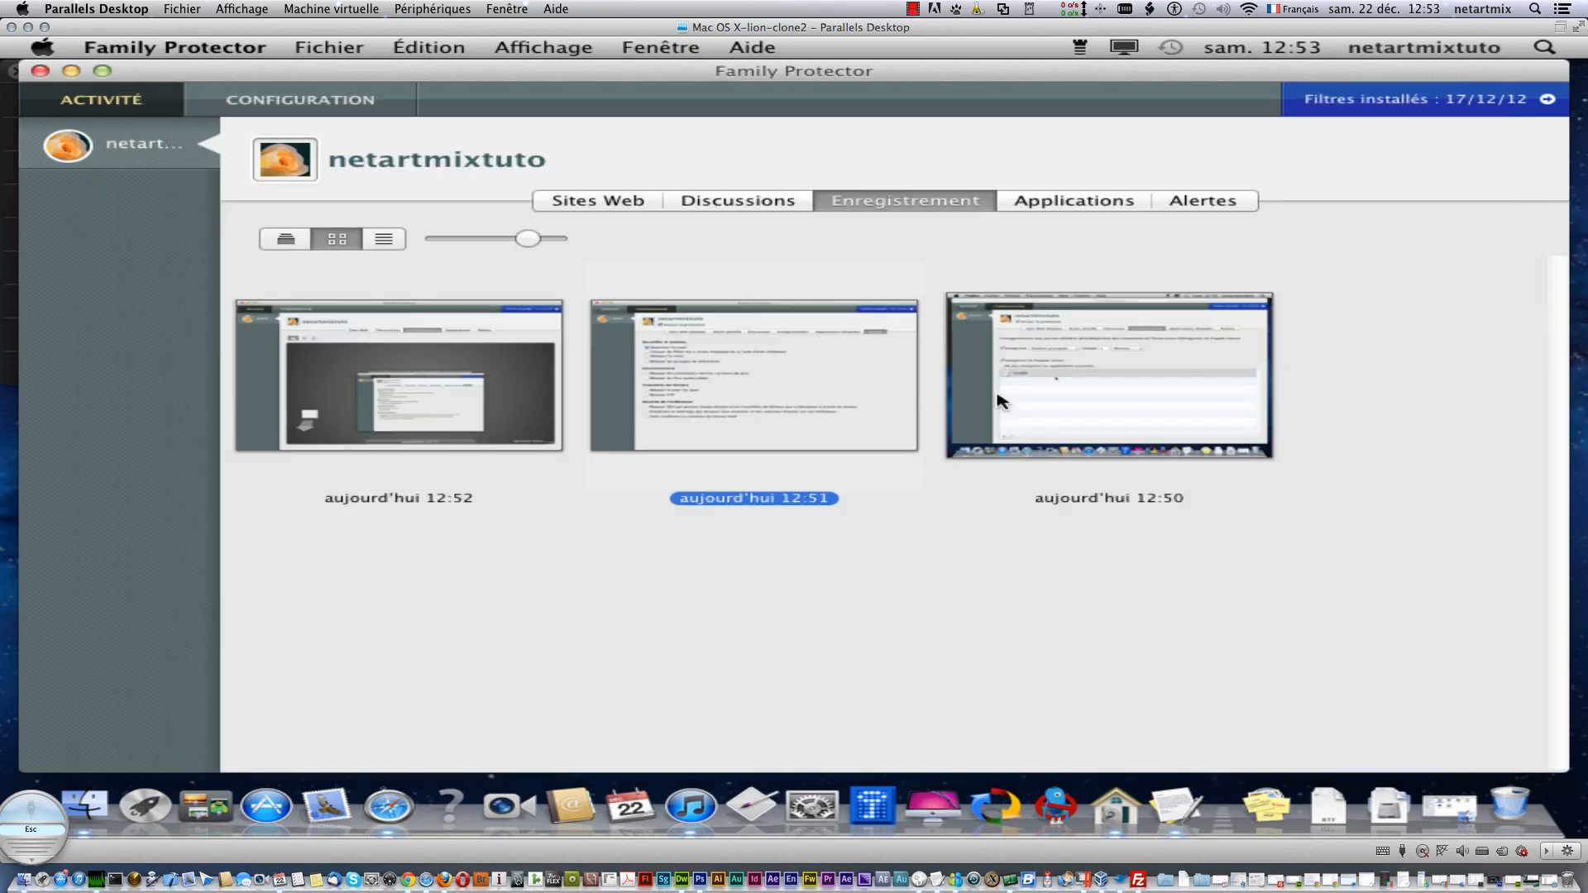
# - Browse the recordings as a logged-text list, then show the blocked-applications log listing Safari
pyautogui.click(381, 239)
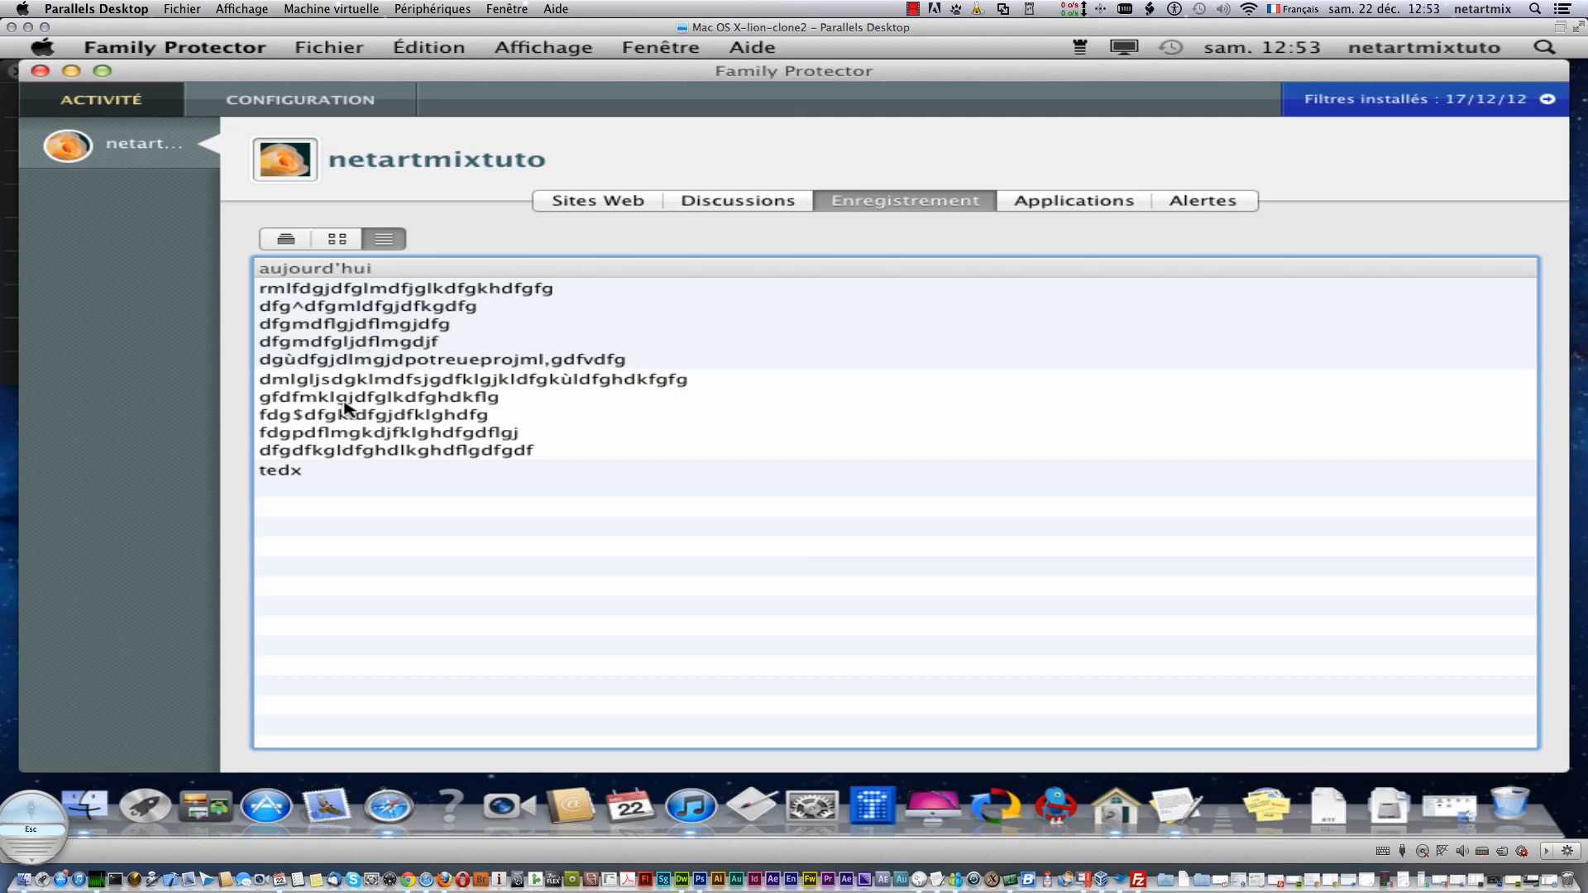
pyautogui.click(343, 402)
pyautogui.click(366, 333)
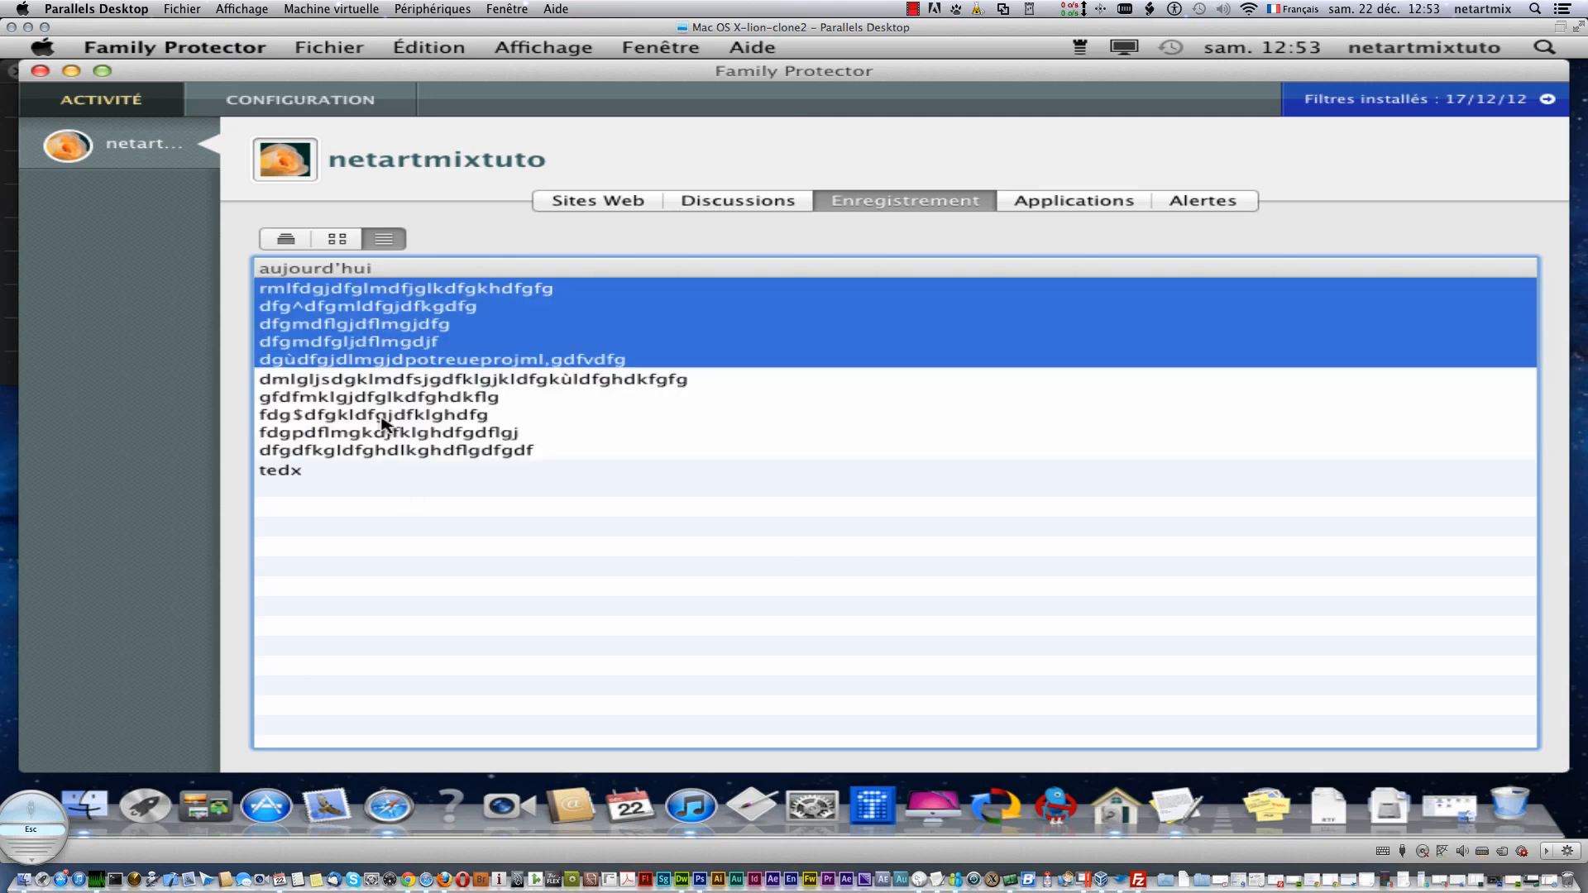
pyautogui.click(383, 422)
pyautogui.click(391, 304)
pyautogui.click(336, 470)
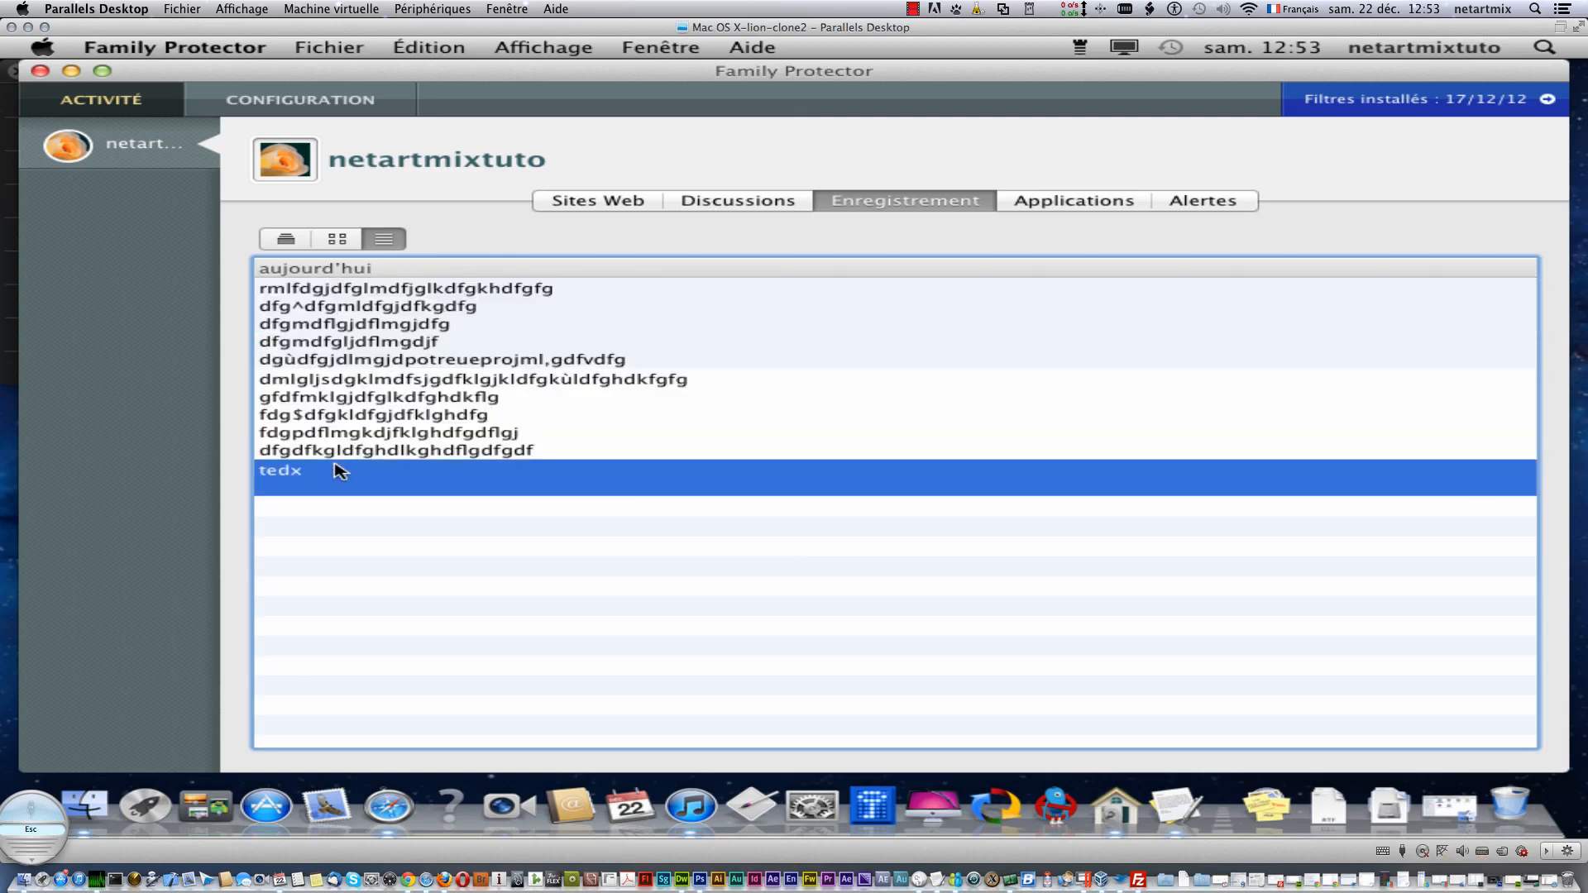
pyautogui.click(361, 329)
pyautogui.click(386, 420)
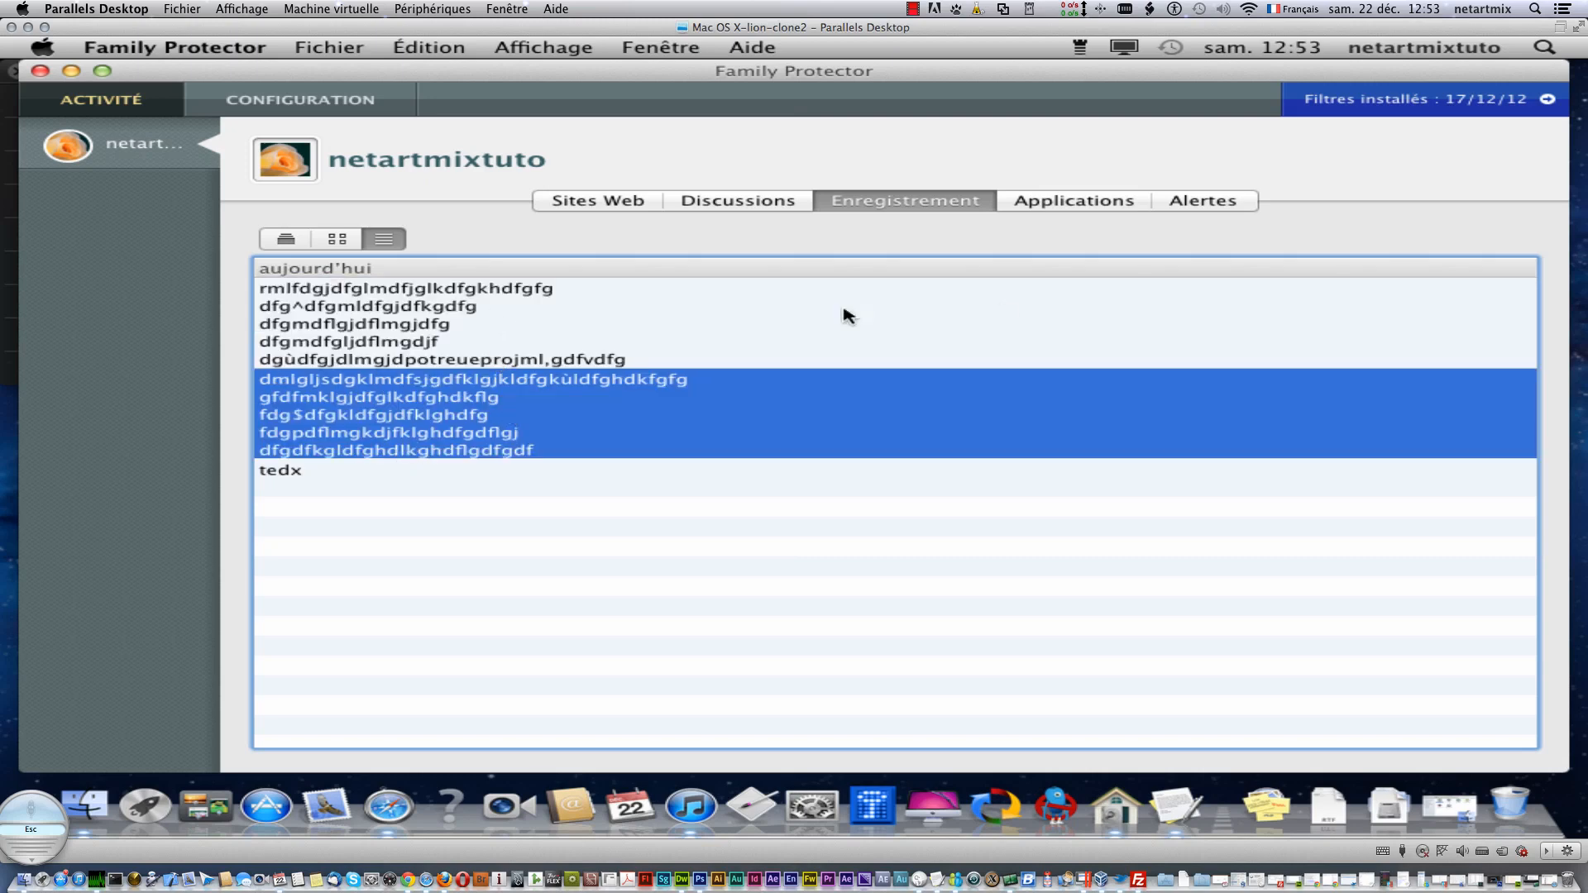
pyautogui.click(1090, 209)
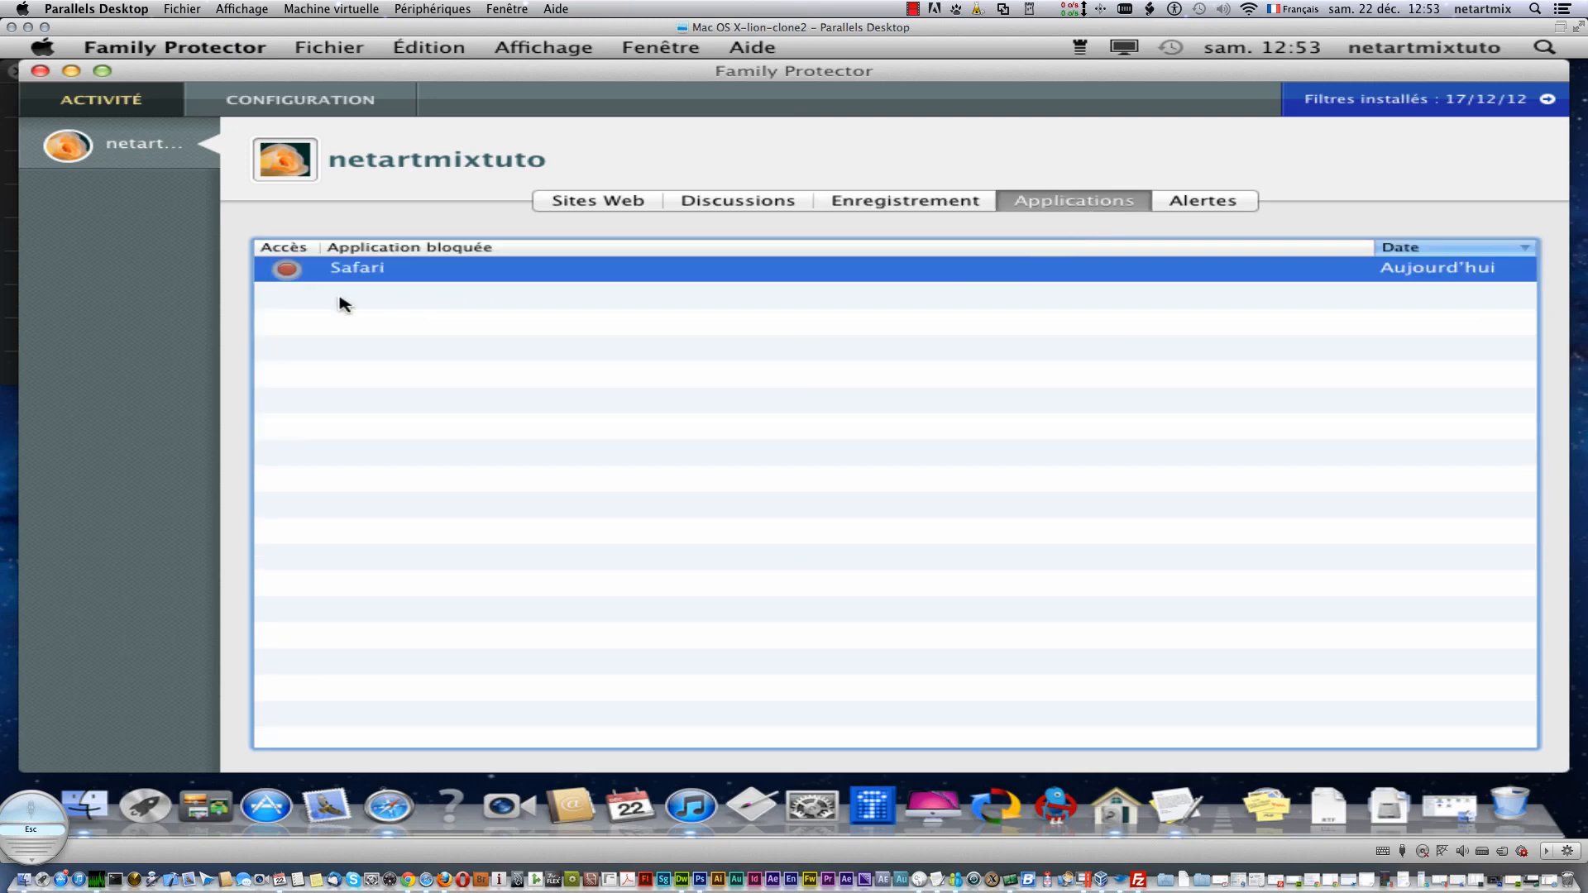
# - Block Safari for every user, review the Alertes list, and close Family Protector
pyautogui.moveTo(445, 274)
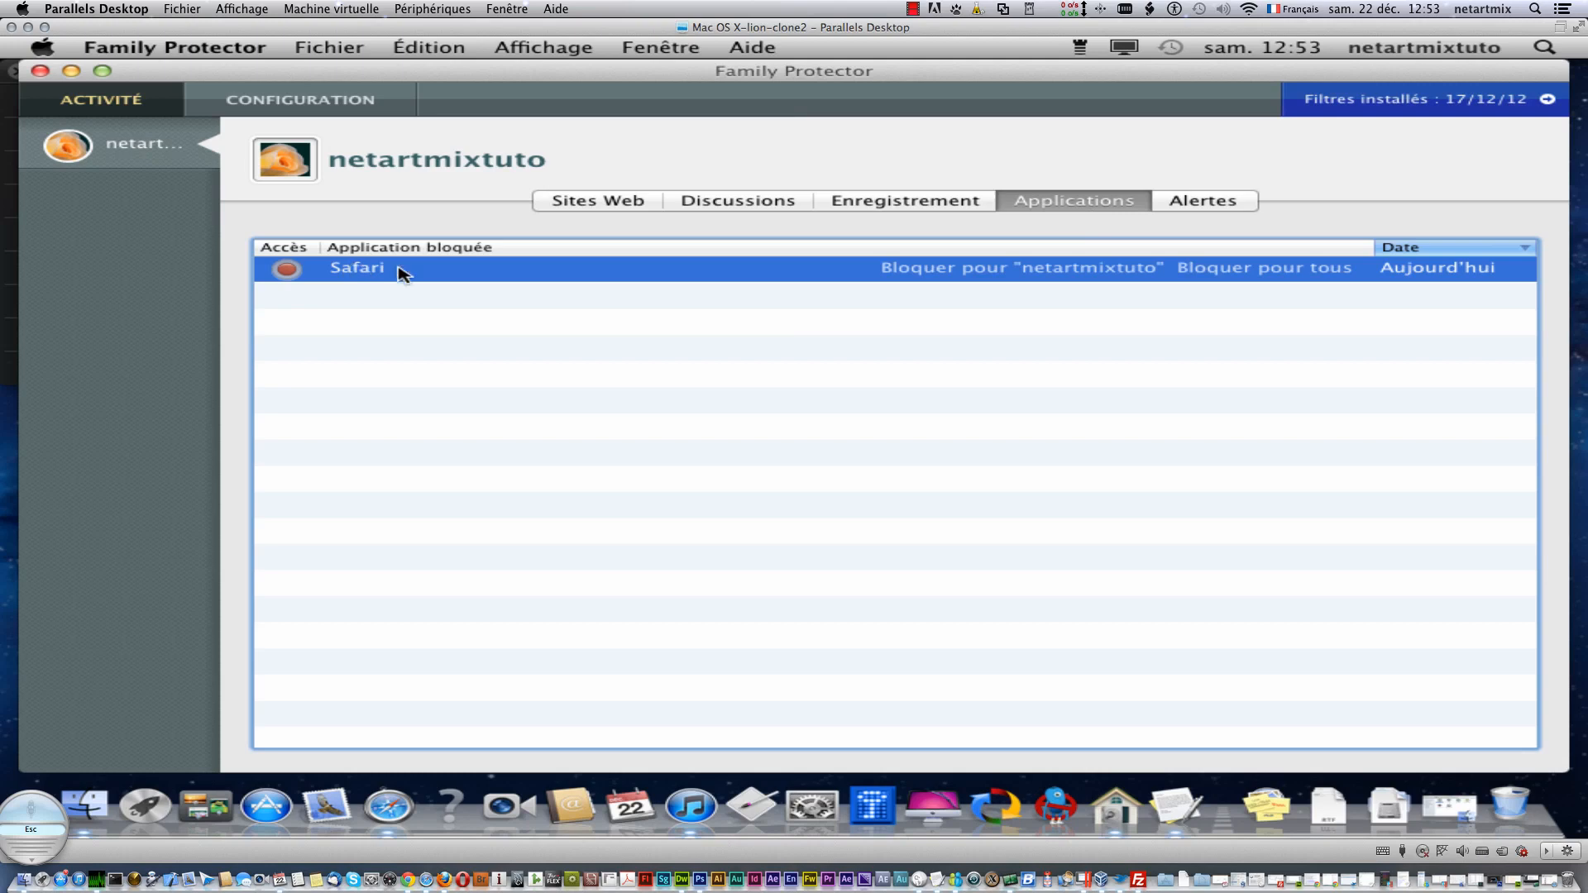
pyautogui.click(1349, 268)
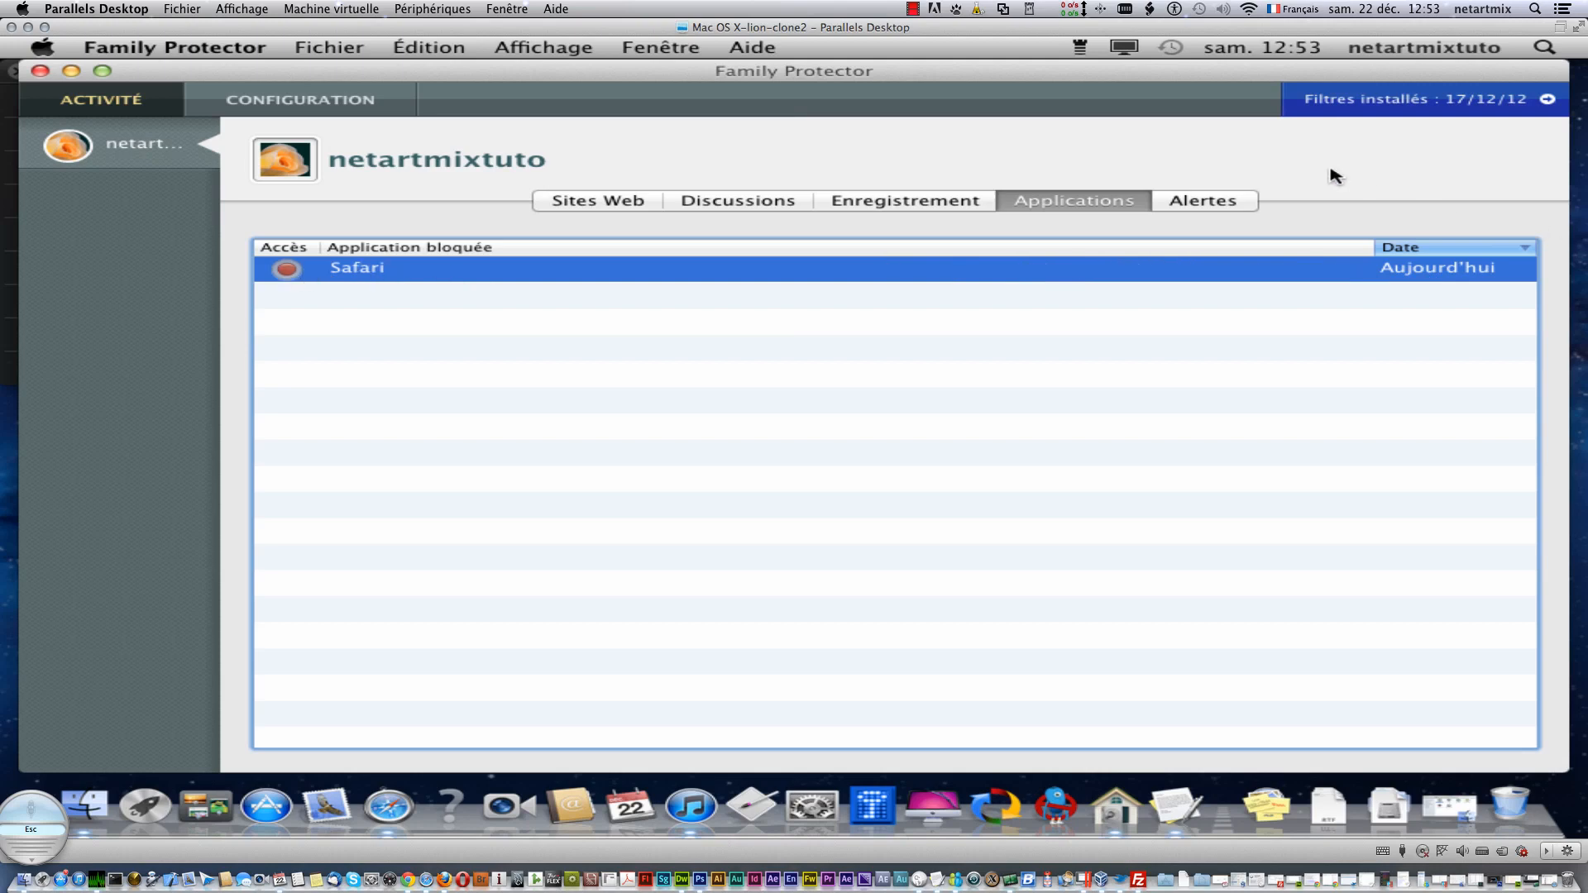
pyautogui.click(1166, 207)
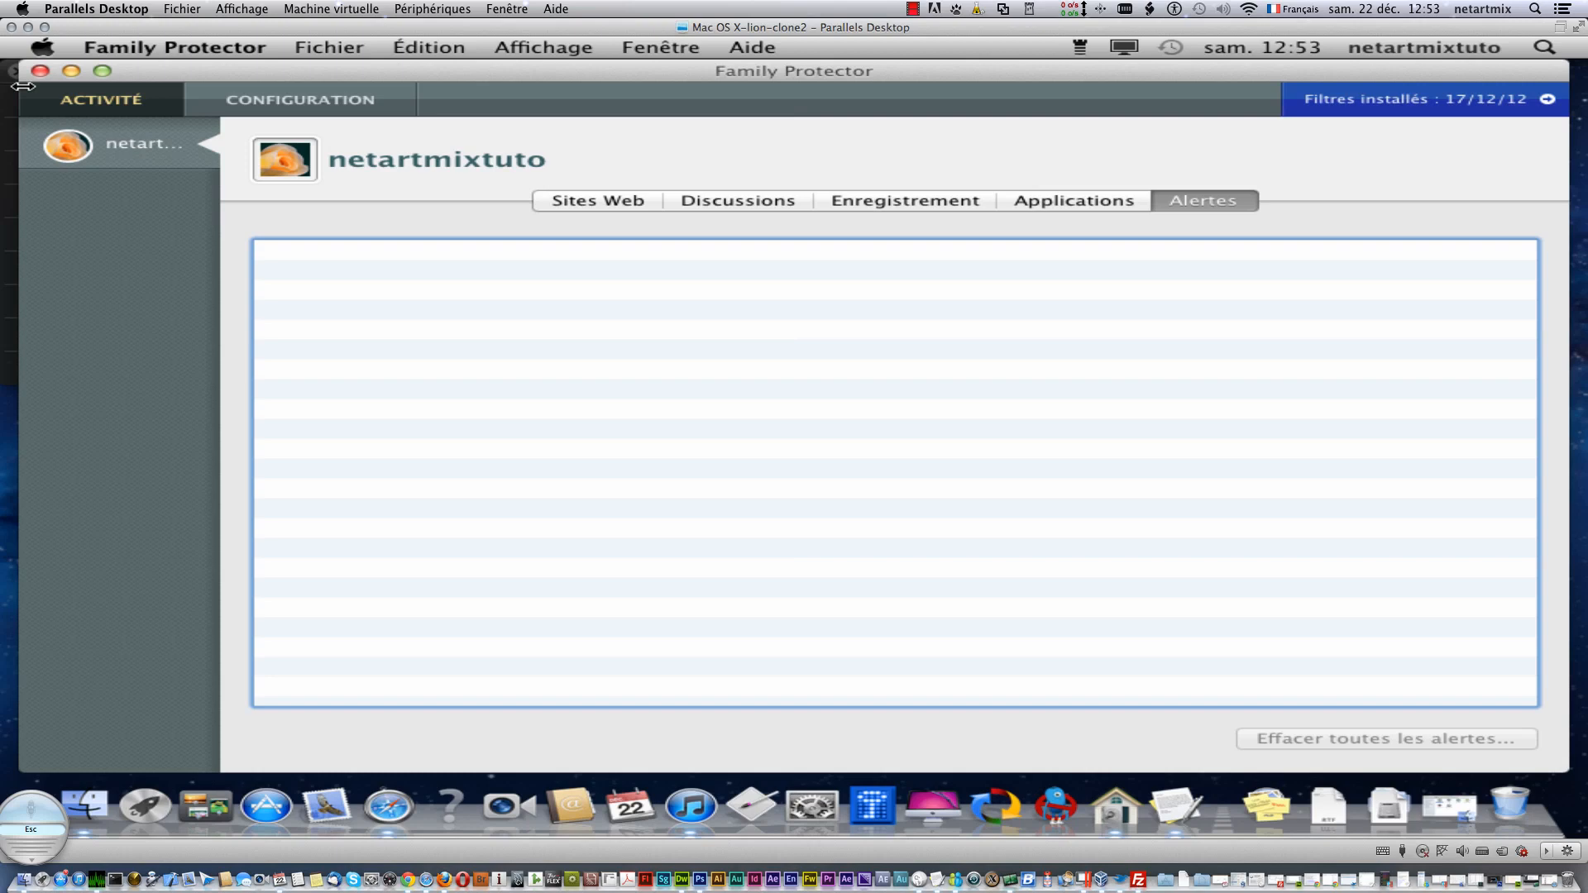
pyautogui.press('super+Tab')
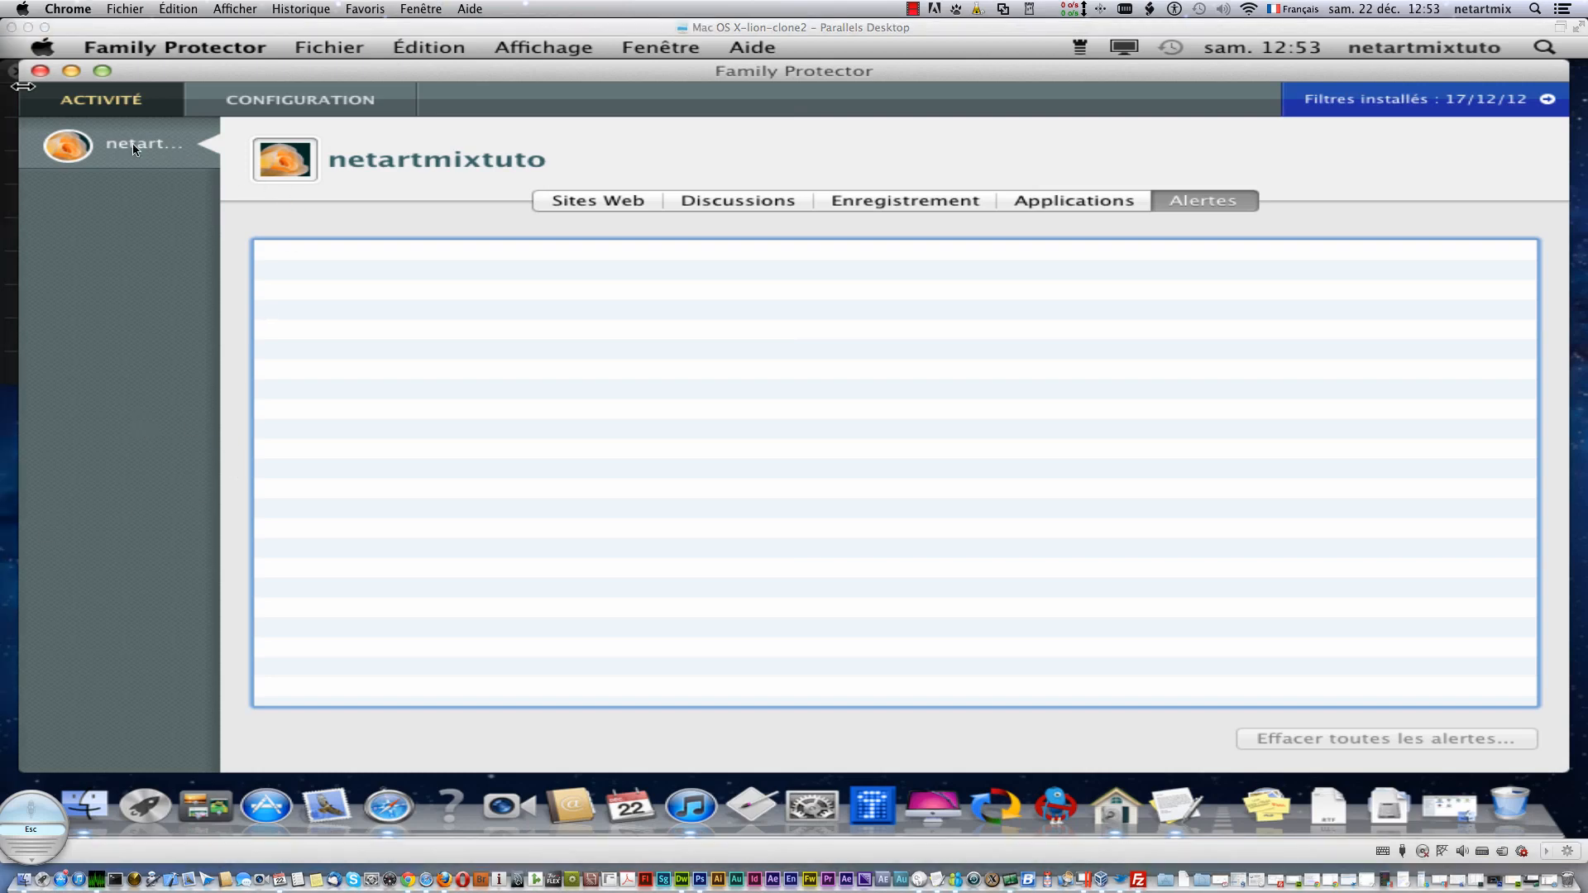
pyautogui.click(40, 72)
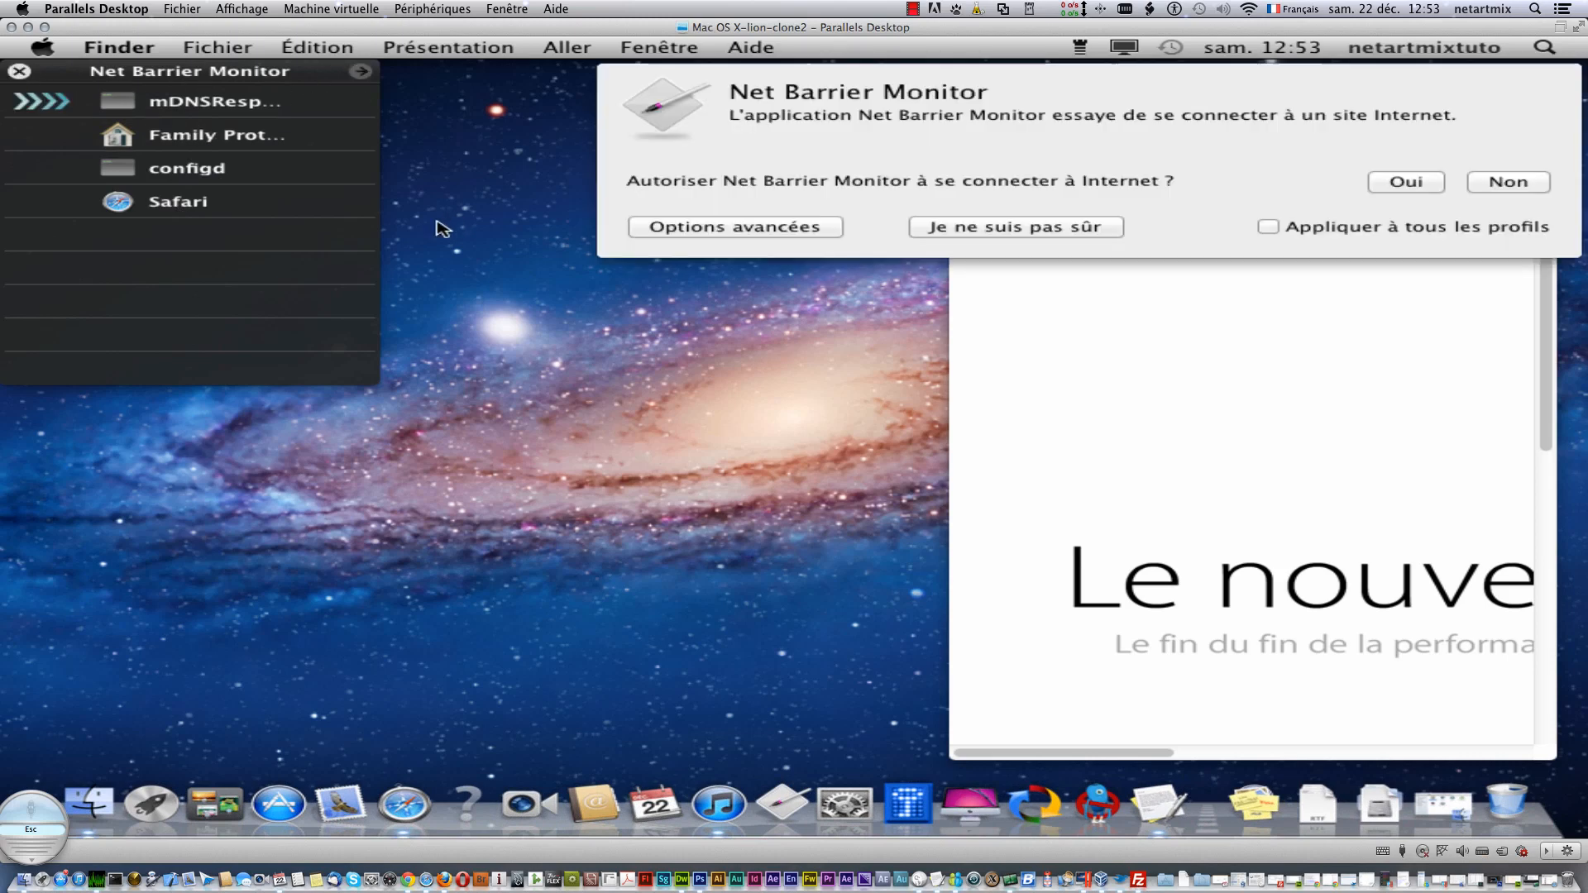
# - Allow Net Barrier Monitor online and unblock it with the administrator password
pyautogui.click(1408, 179)
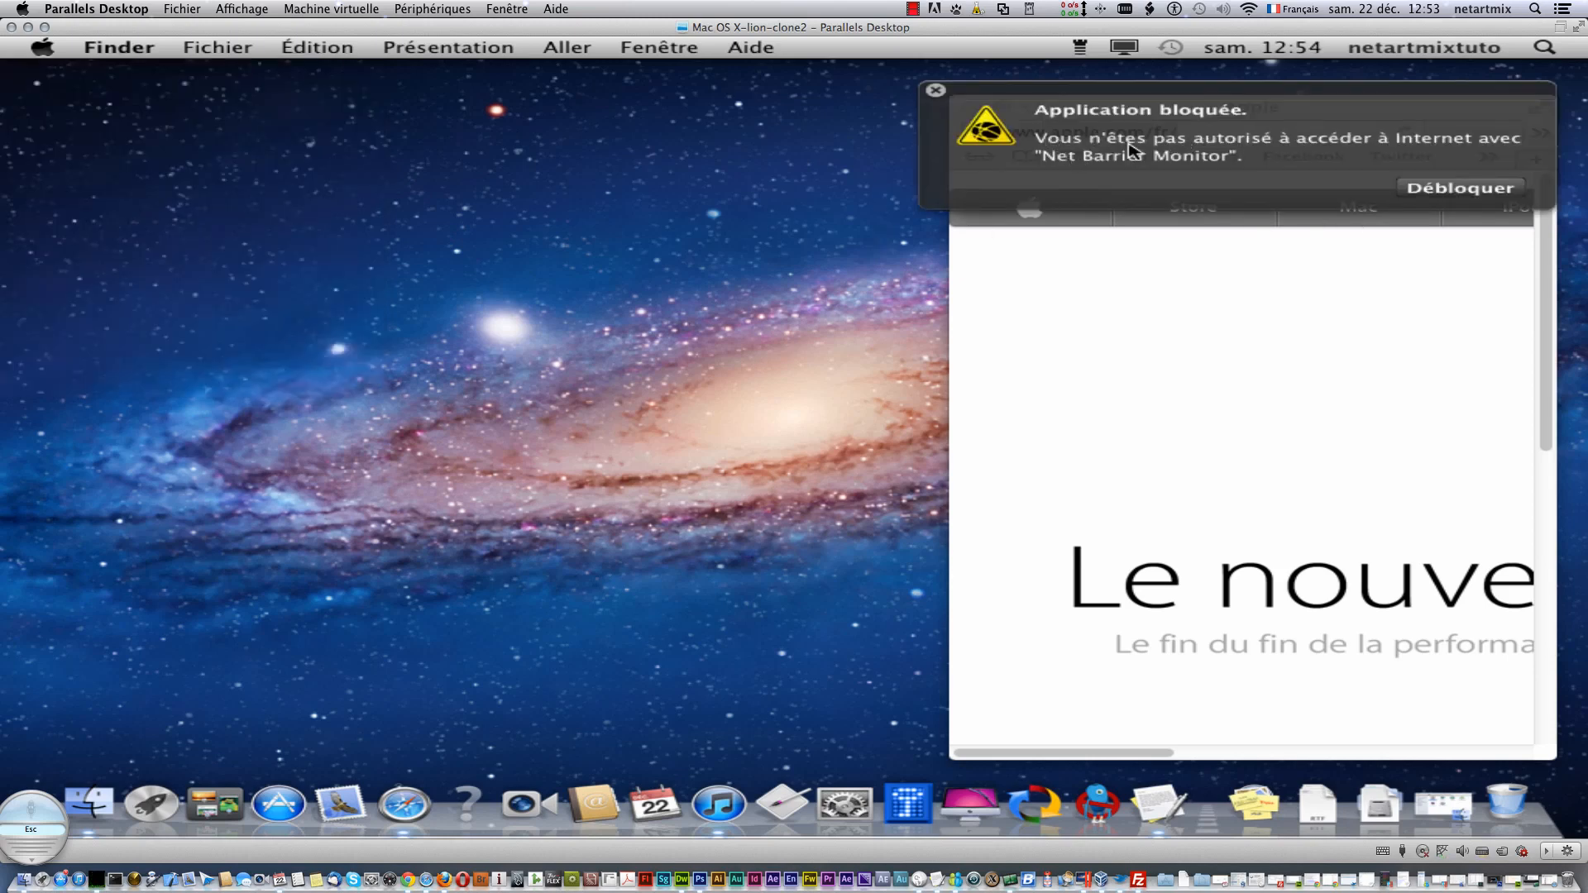
pyautogui.click(1444, 194)
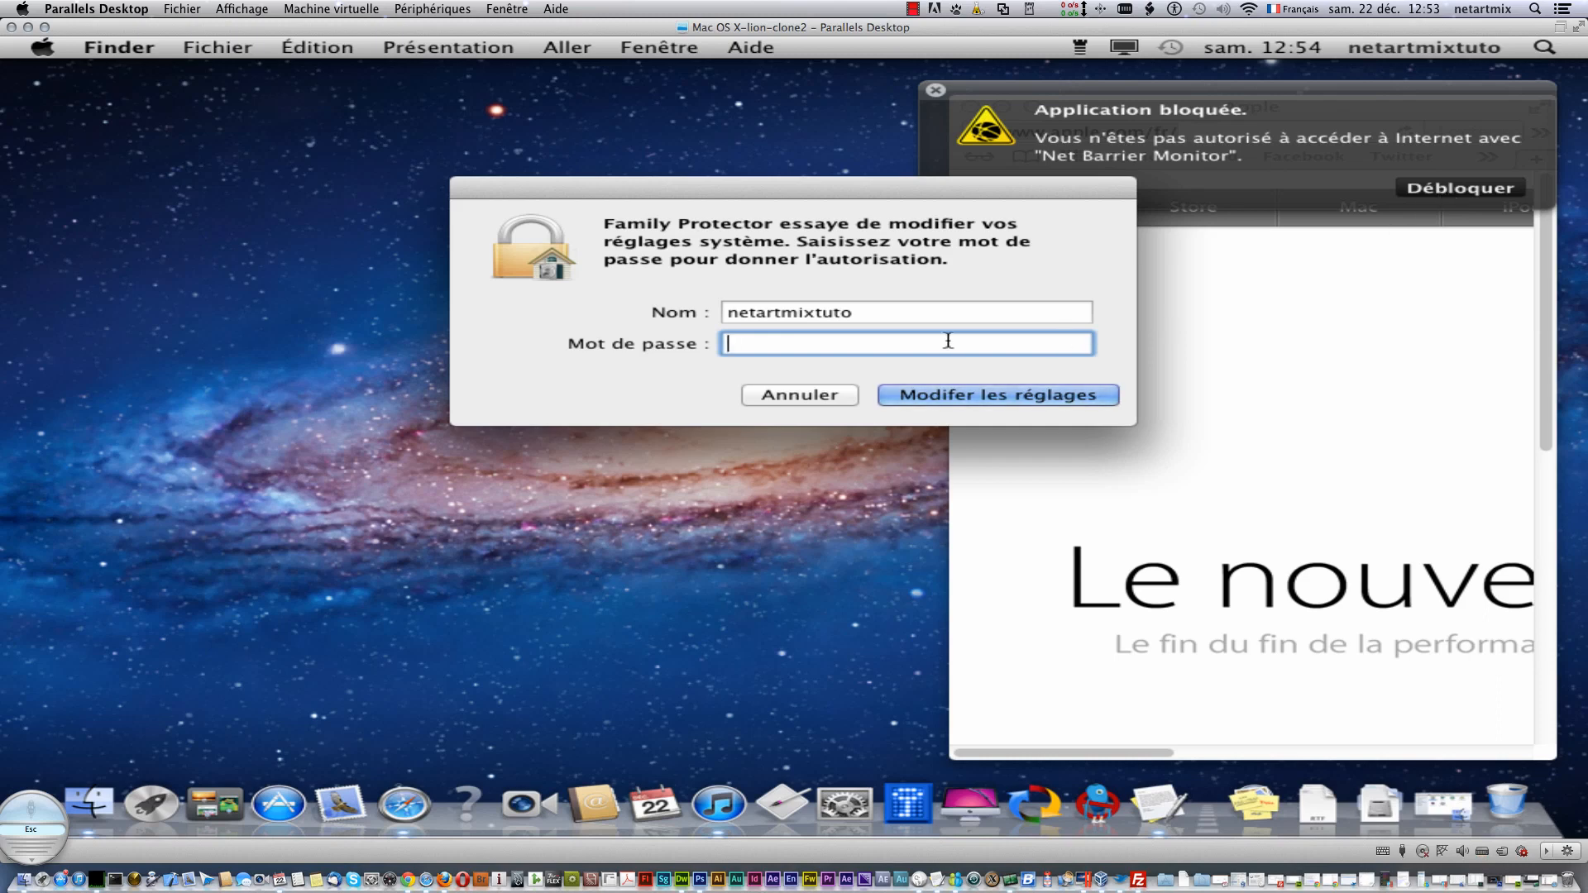
pyautogui.write('•••••••••')
pyautogui.press('Return')
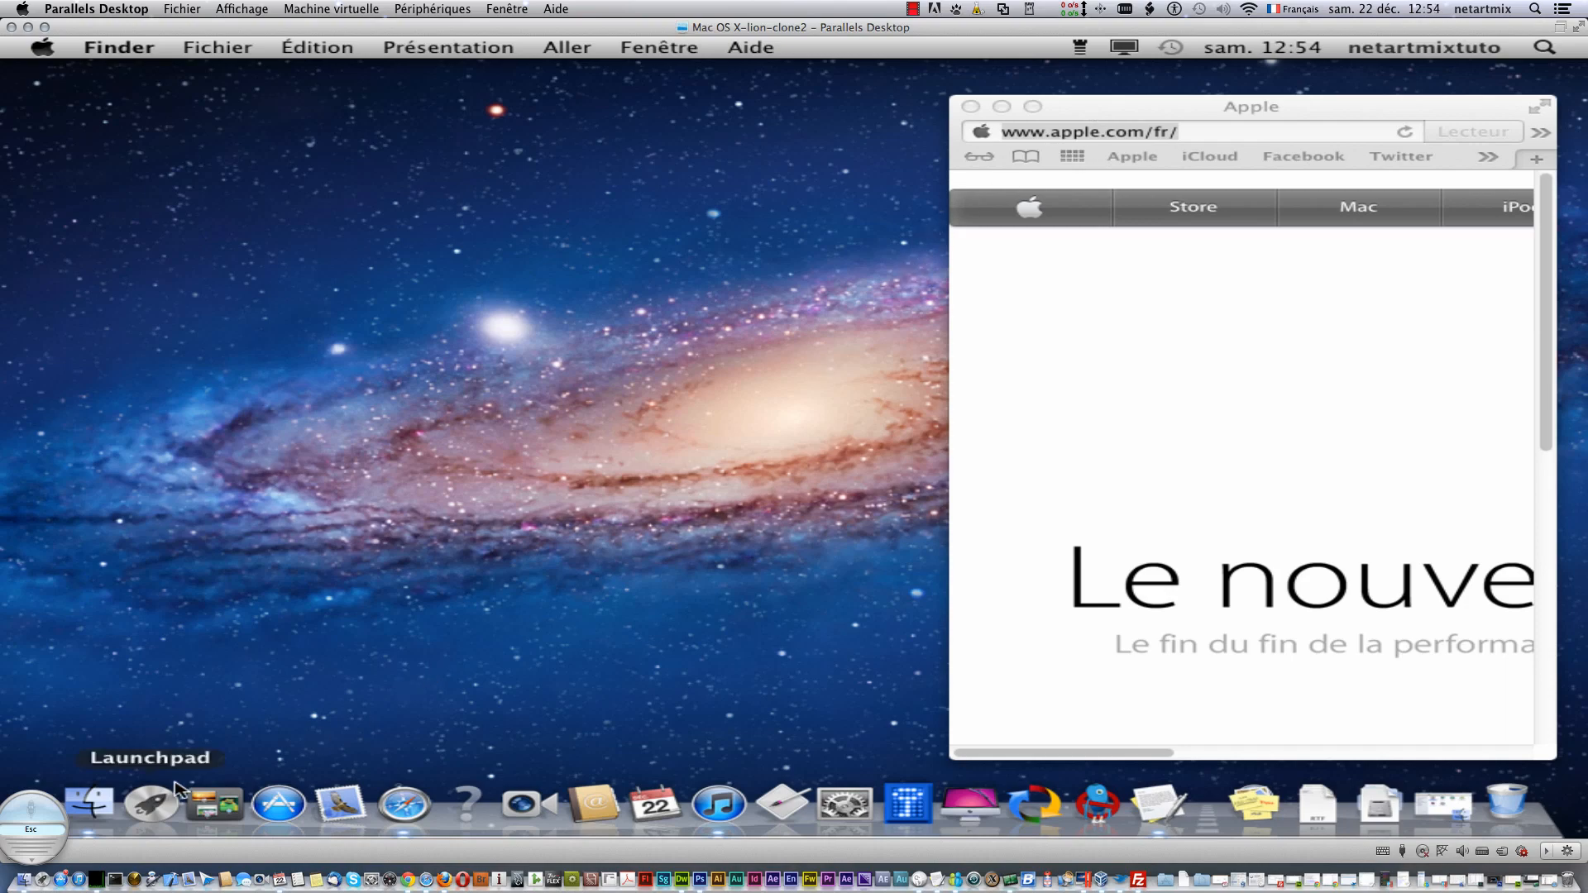
# - Open the Intego folder in Finder and launch Washing Machine with Ouvrir
pyautogui.click(88, 803)
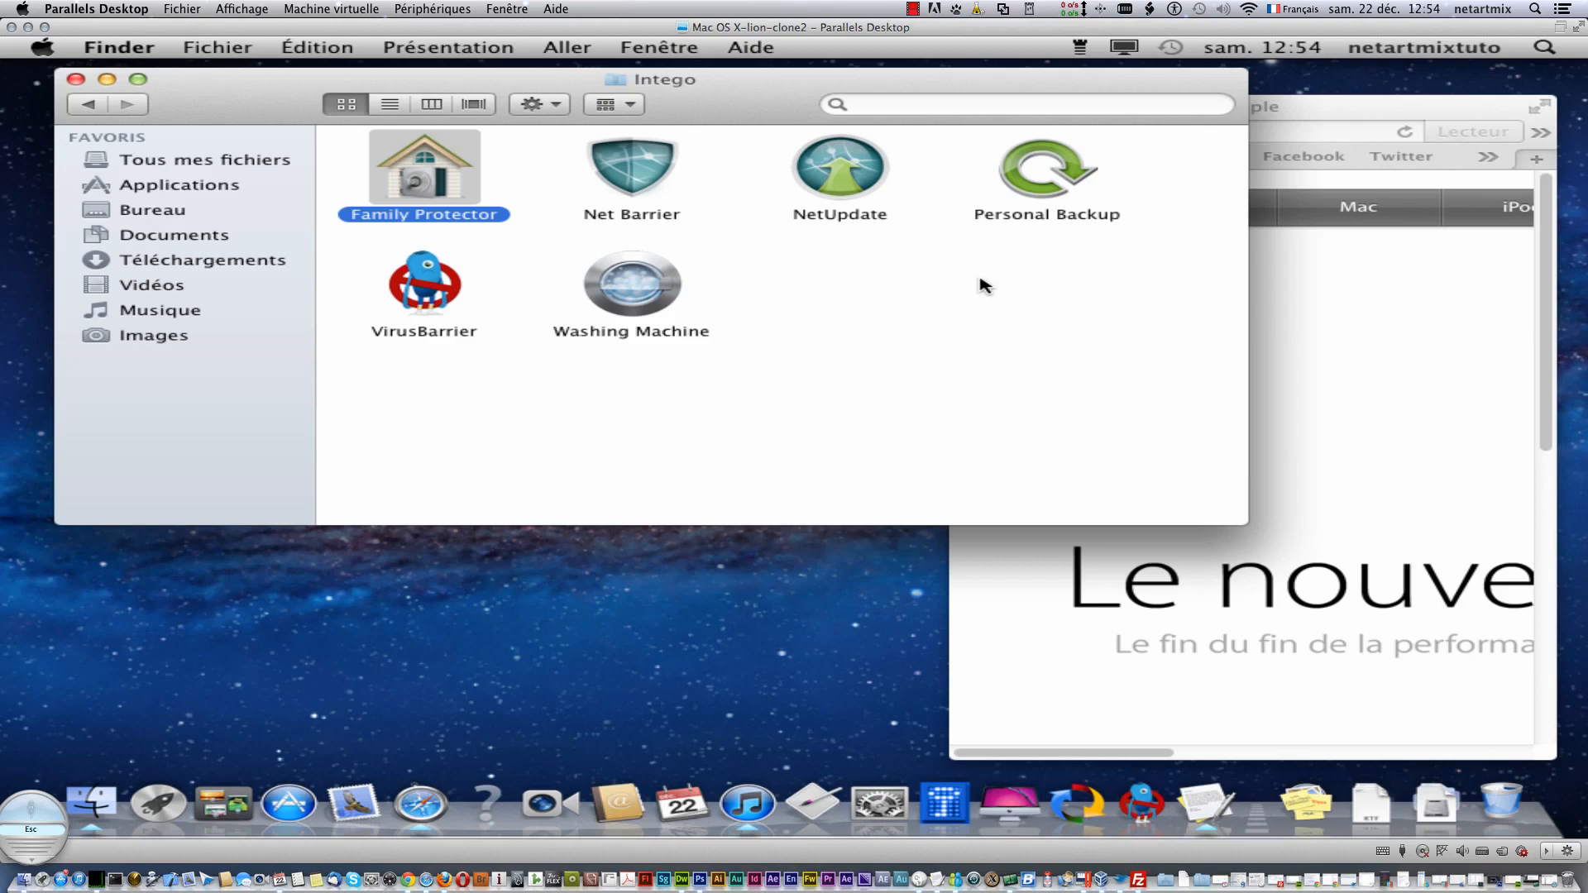
pyautogui.rightClick(1035, 171)
pyautogui.click(649, 302)
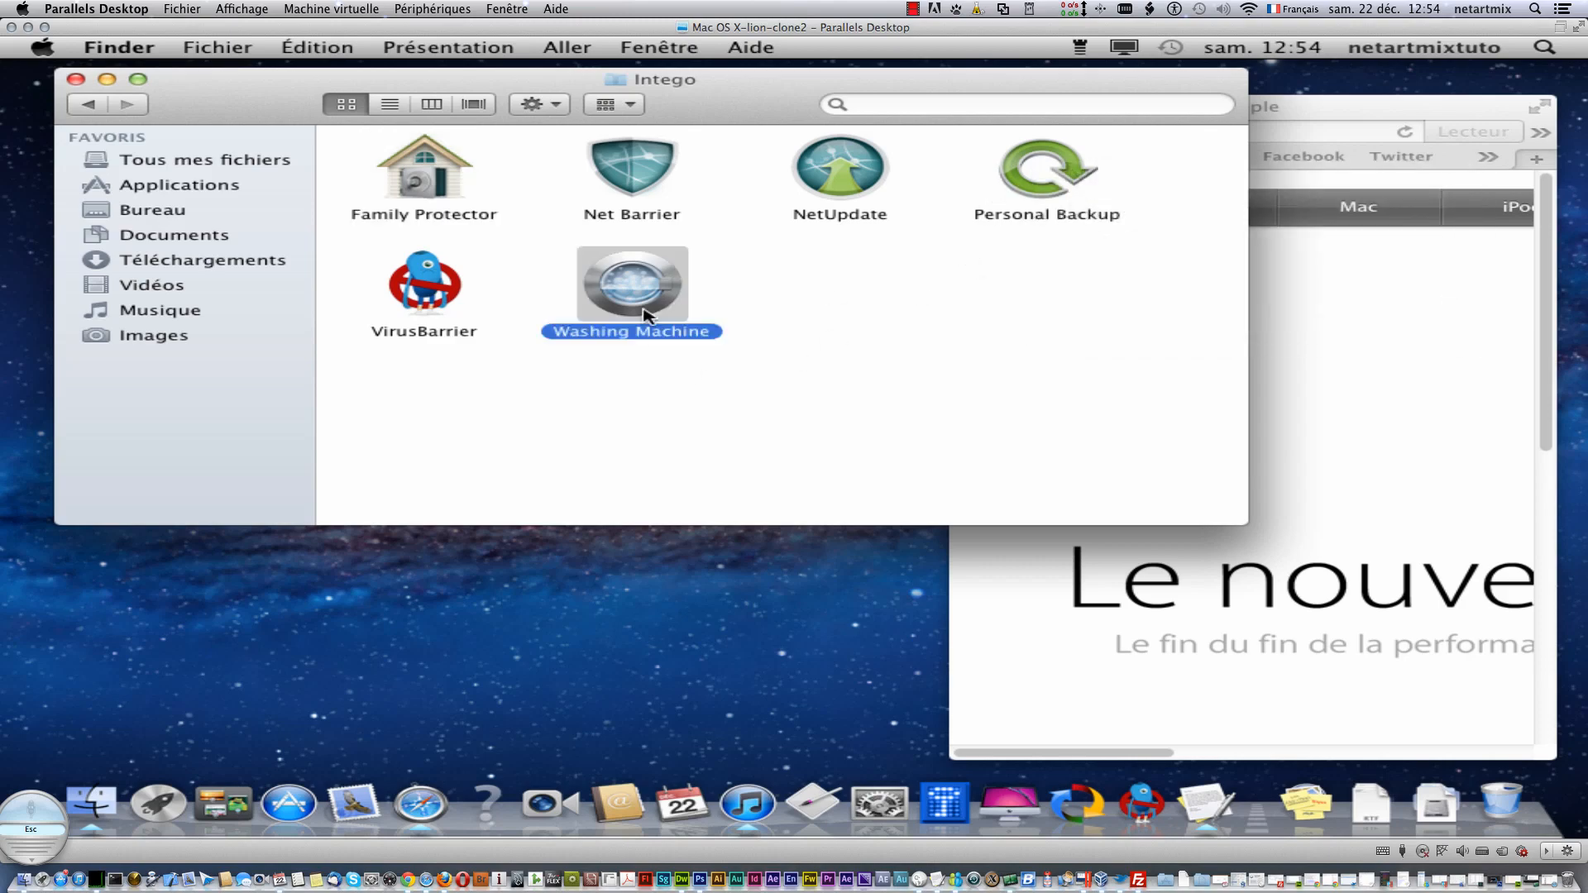
pyautogui.rightClick(666, 303)
pyautogui.click(666, 300)
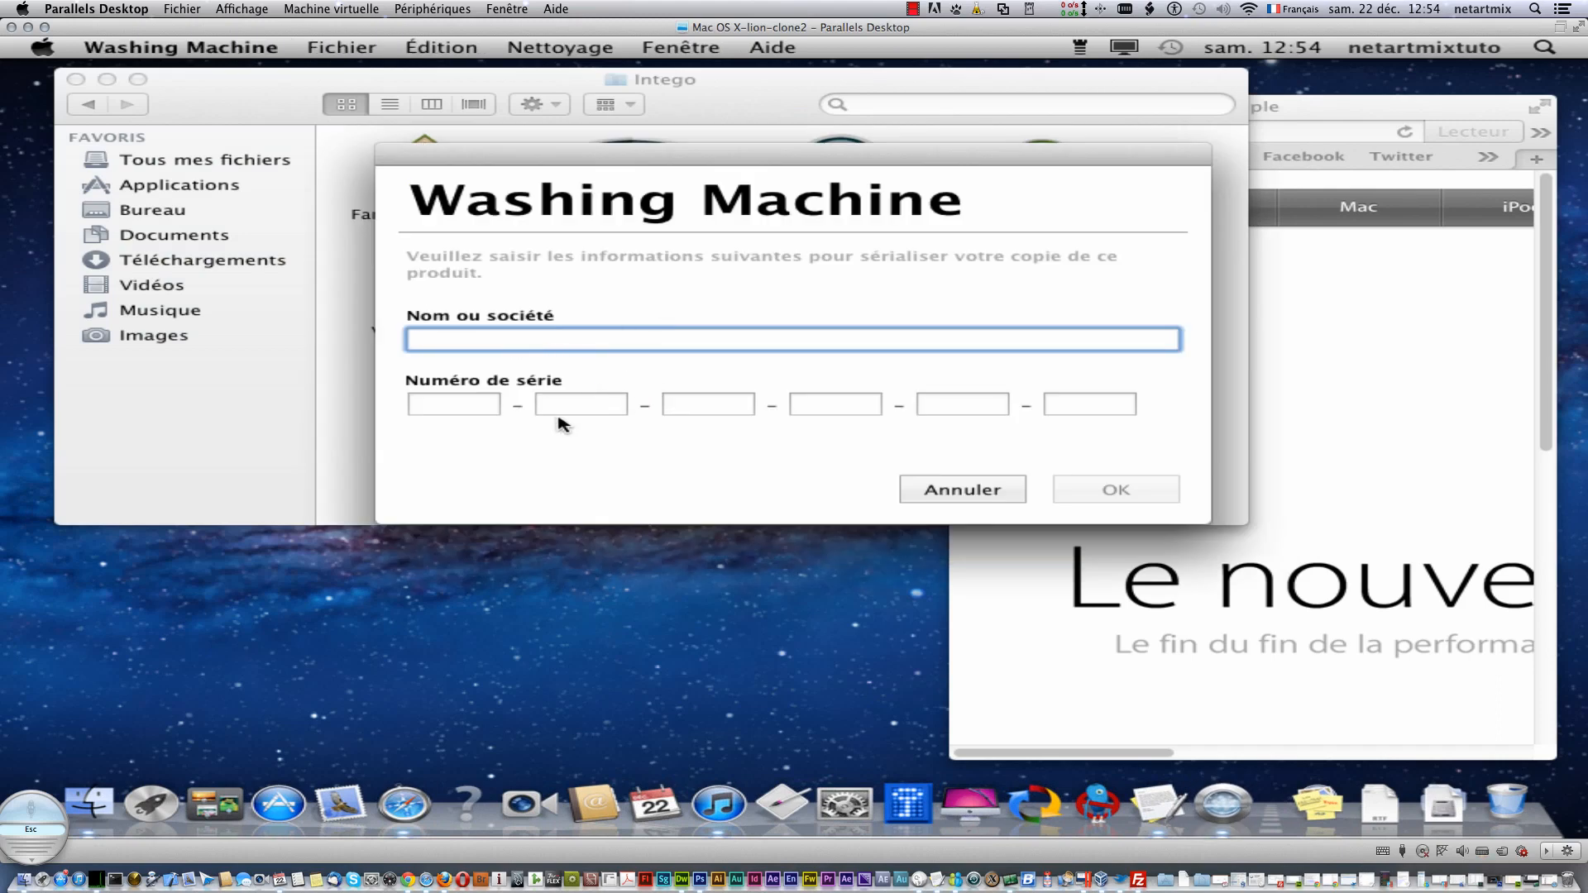
# - Cancel Washing Machine's serial registration, relaunch it from Finder, and cancel the form again
pyautogui.click(455, 402)
pyautogui.click(582, 402)
pyautogui.click(559, 342)
pyautogui.click(981, 490)
pyautogui.rightClick(671, 279)
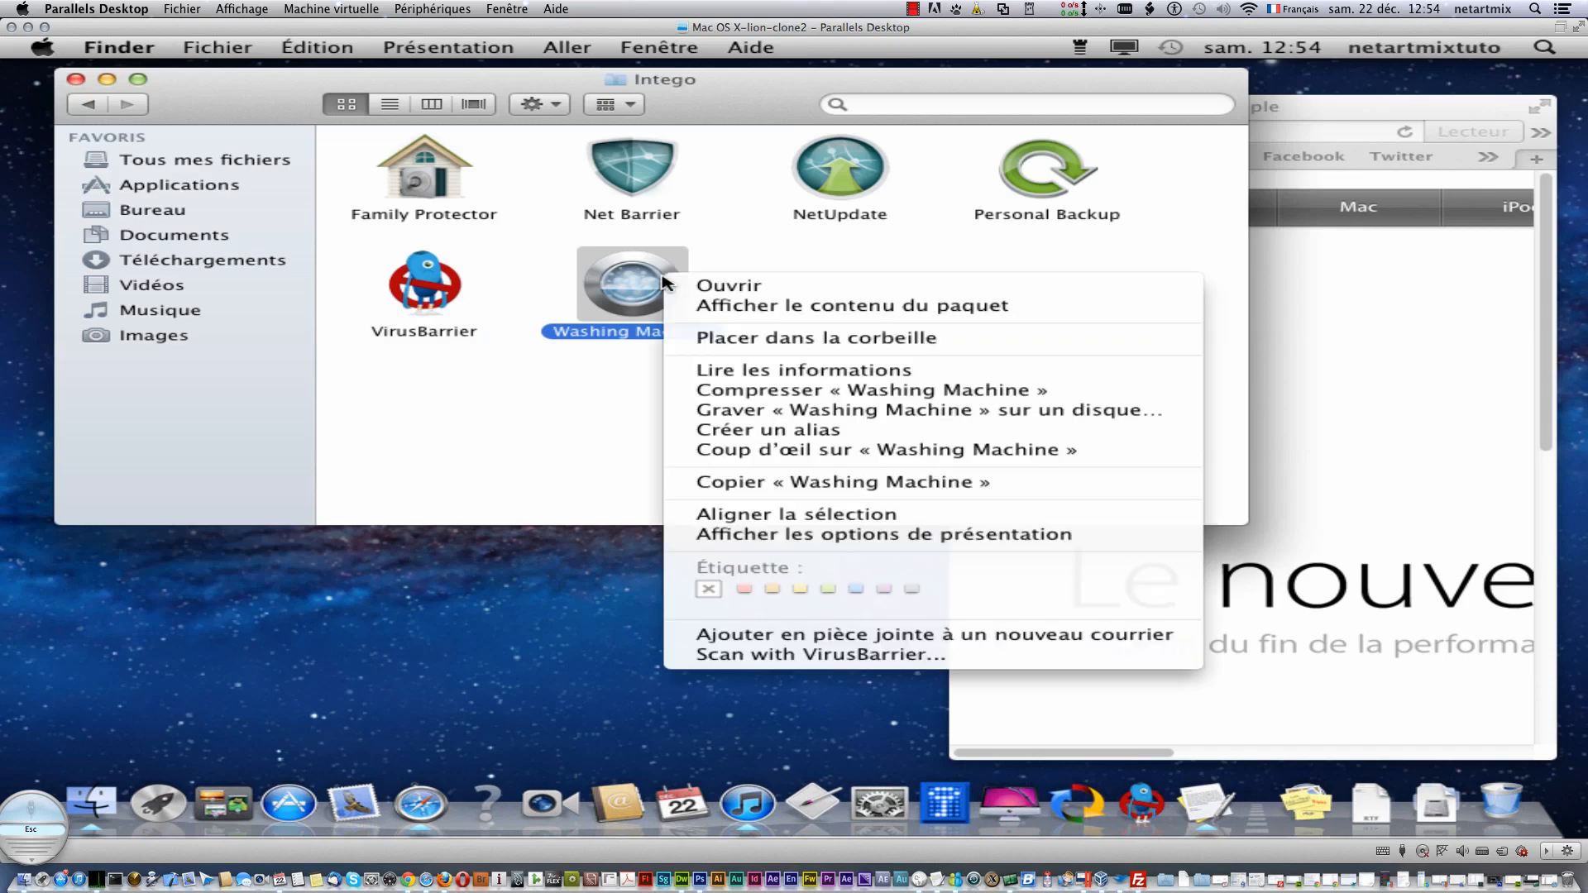
pyautogui.click(718, 290)
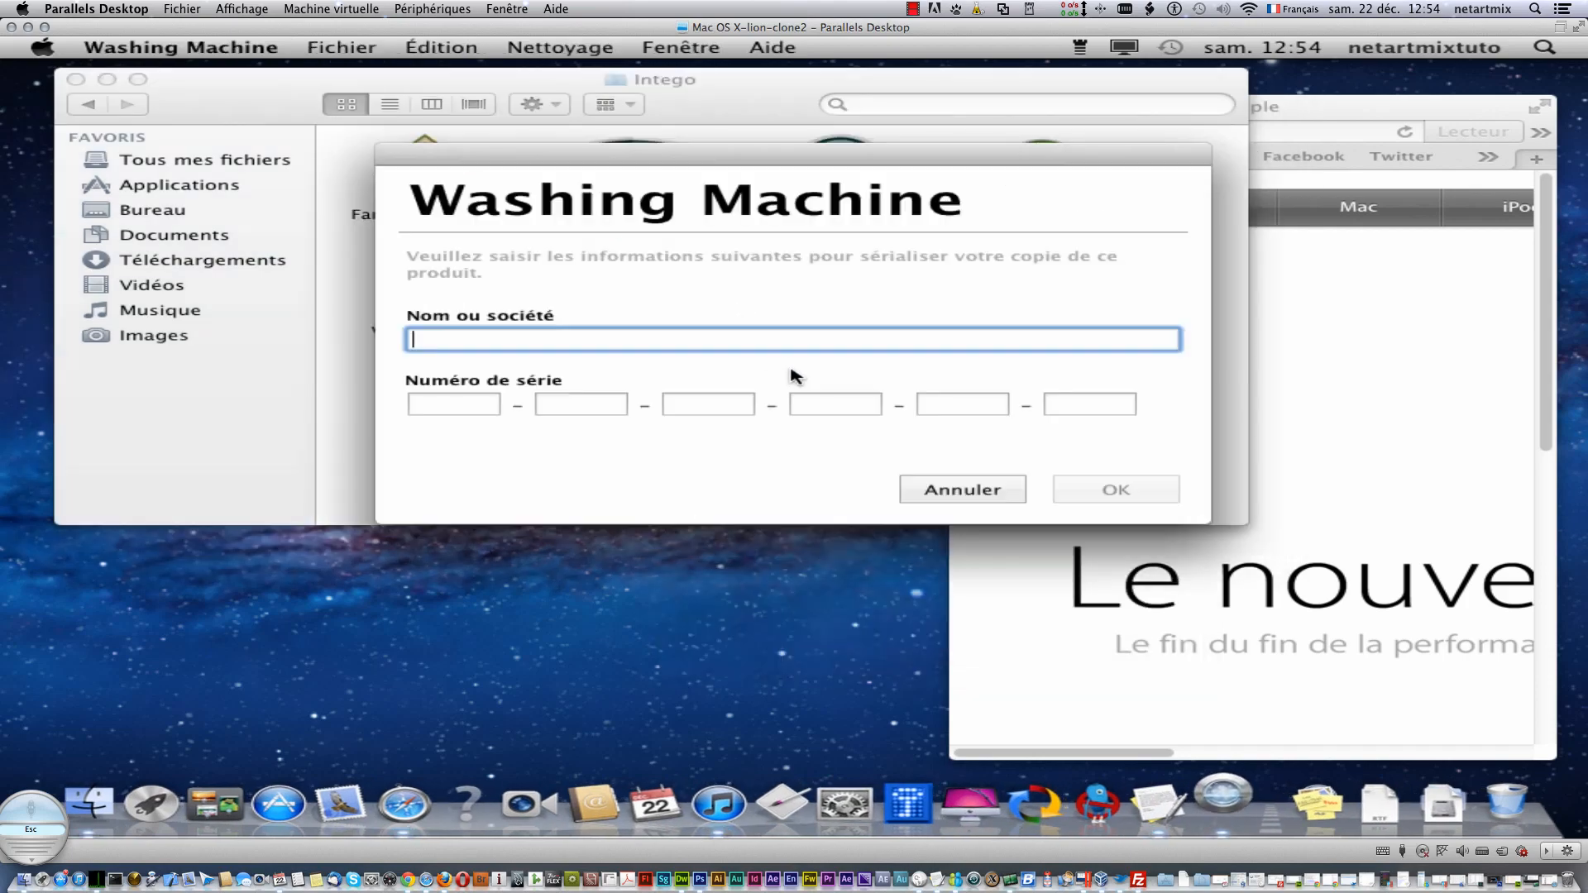
pyautogui.write('gfhgfd')
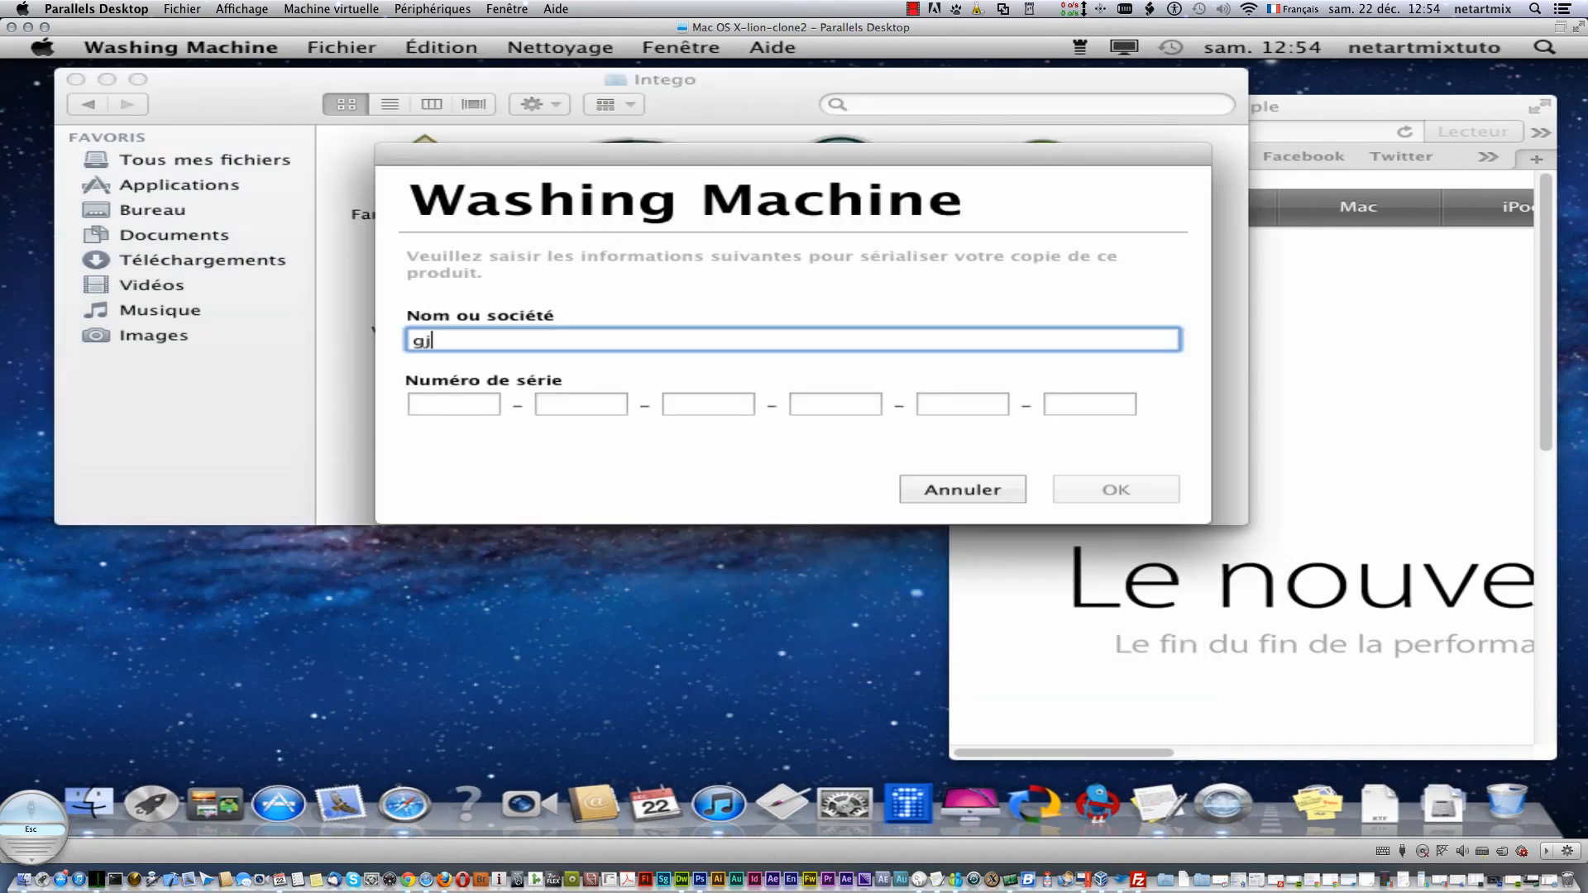
pyautogui.click(933, 489)
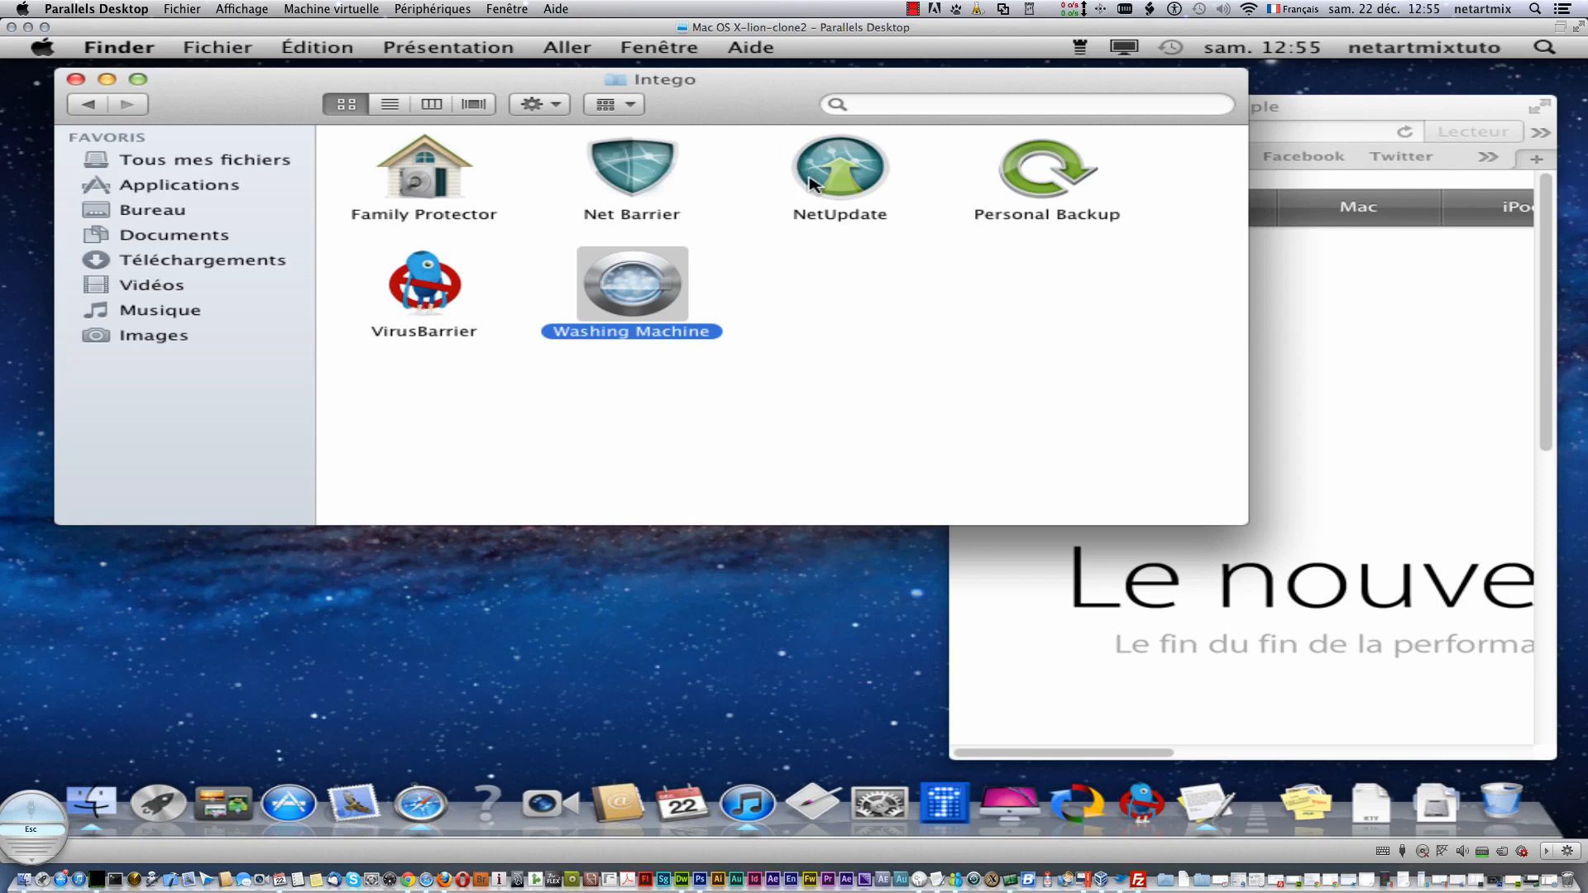
# - Launch Personal Backup from the Intego folder and start the 30-day evaluation
pyautogui.click(1028, 182)
pyautogui.rightClick(1028, 182)
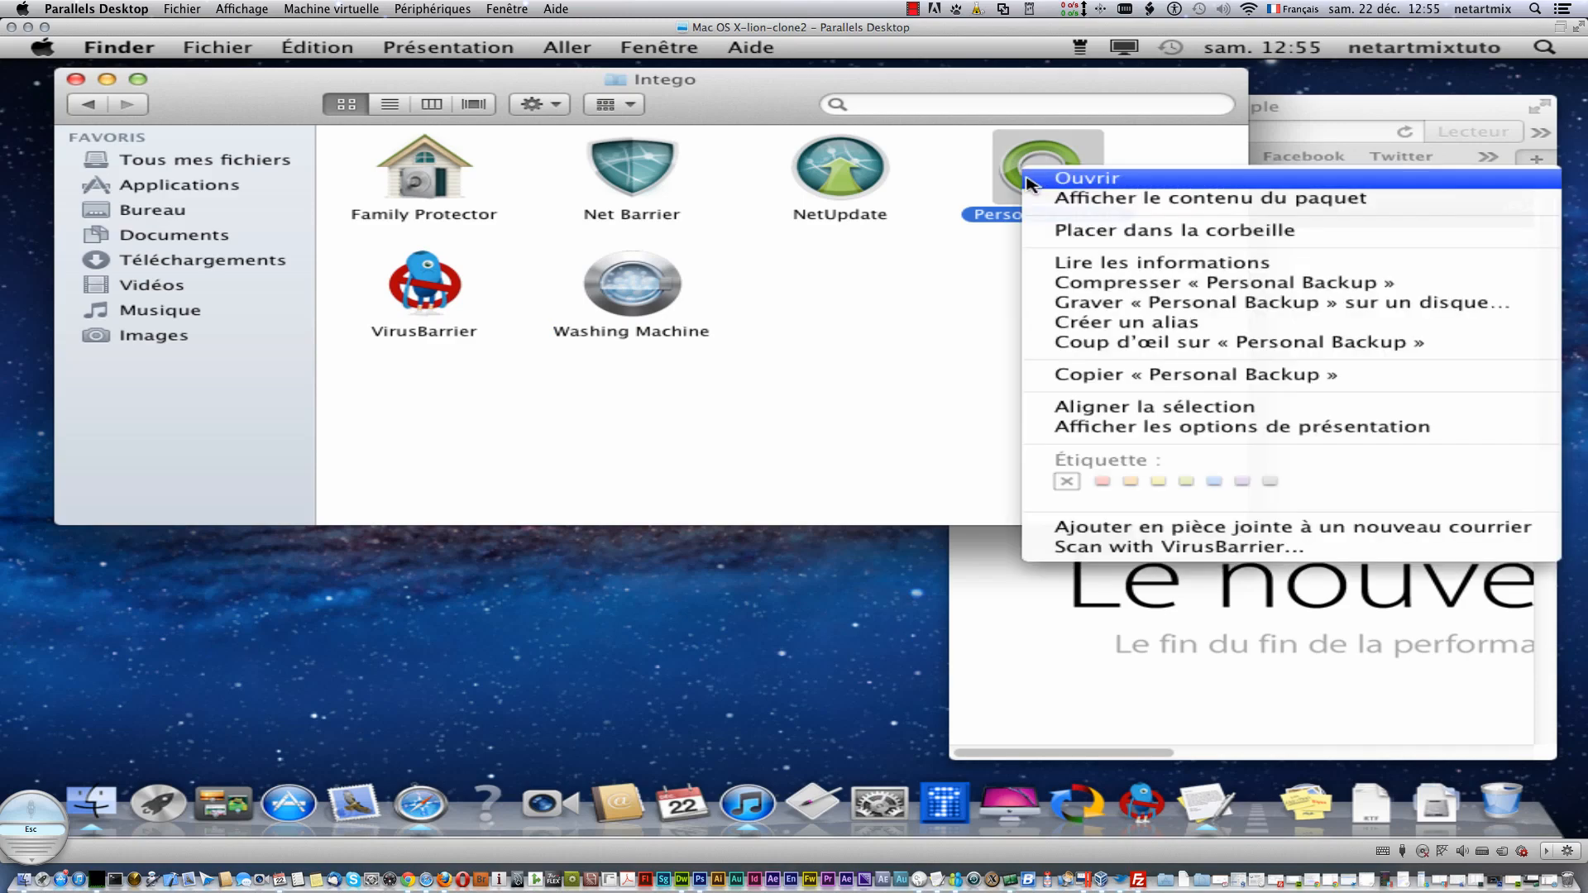
pyautogui.click(1036, 182)
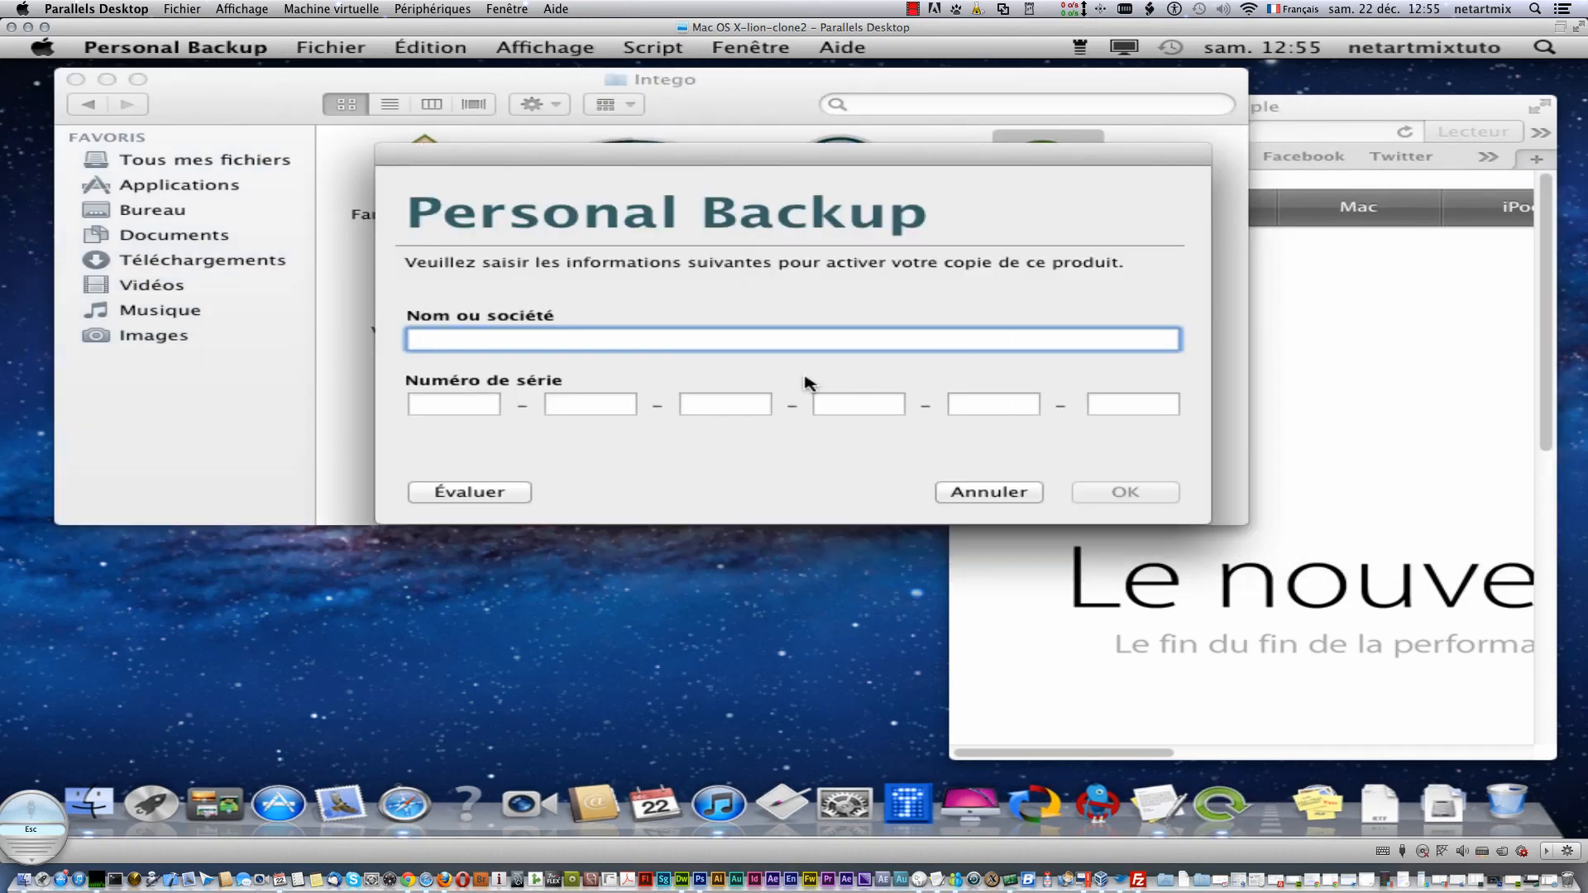
pyautogui.click(496, 500)
pyautogui.click(1142, 494)
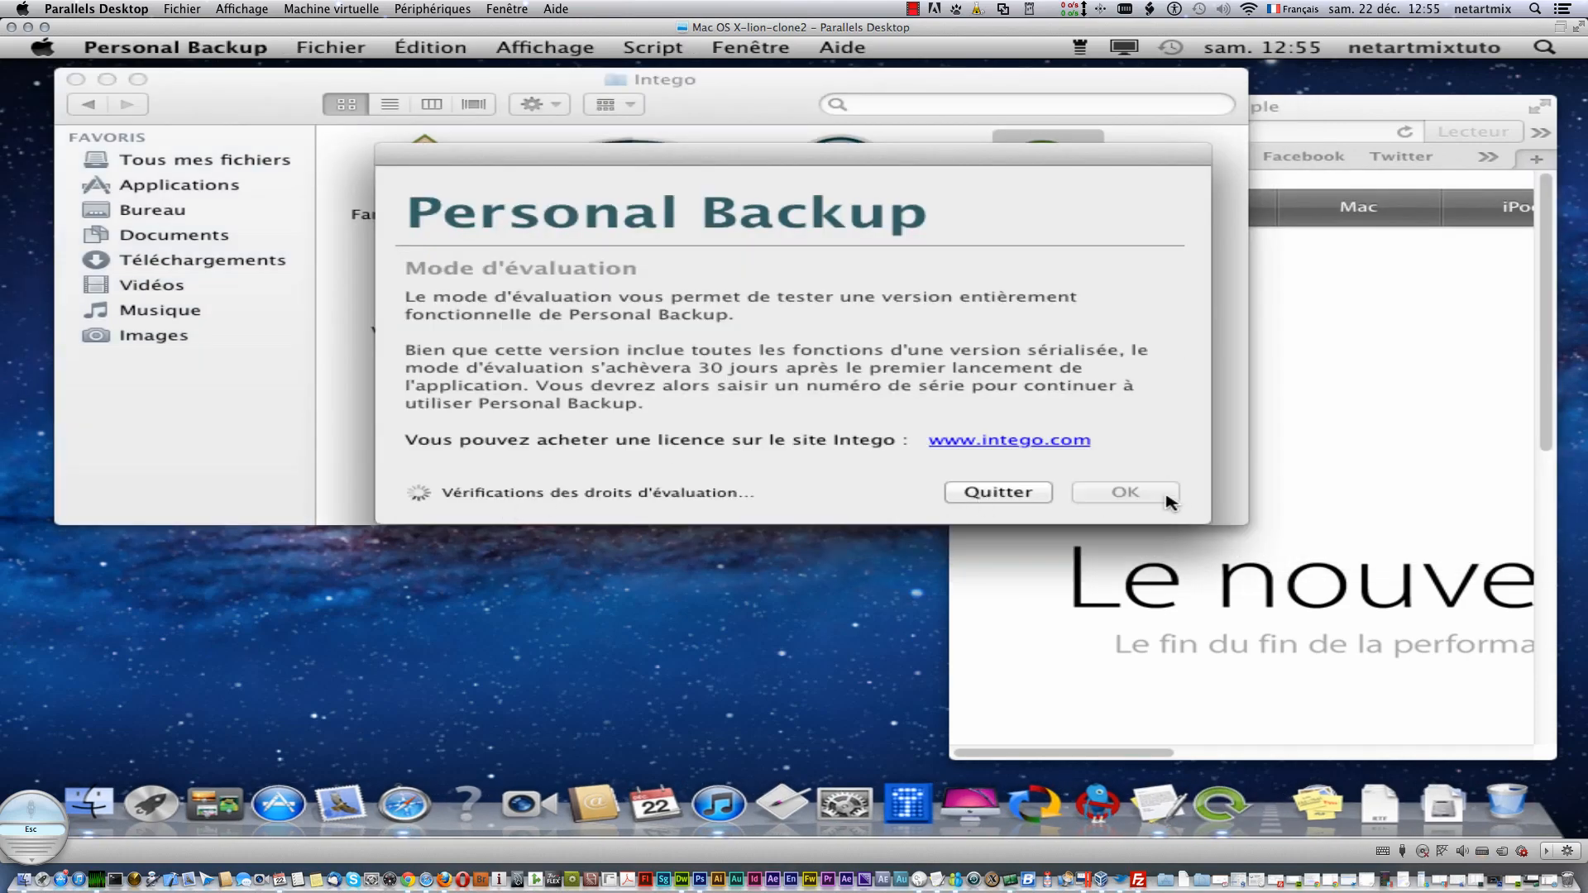
# - Allow and unblock Personal Backup's Internet access for all profiles, authorising with the administrator password
pyautogui.click(1315, 228)
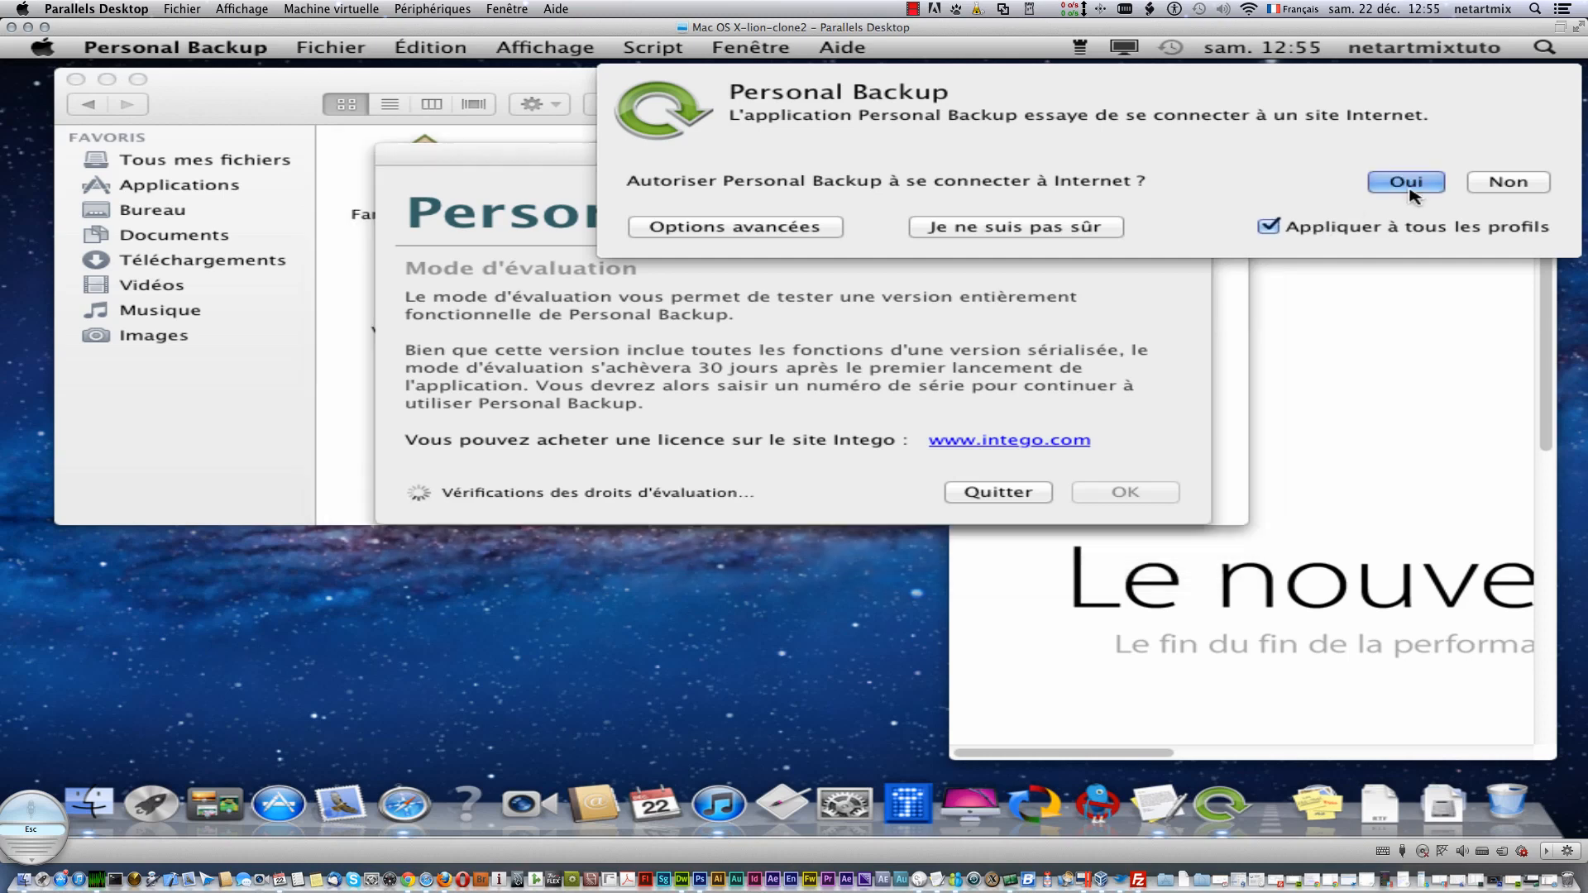
pyautogui.click(1408, 183)
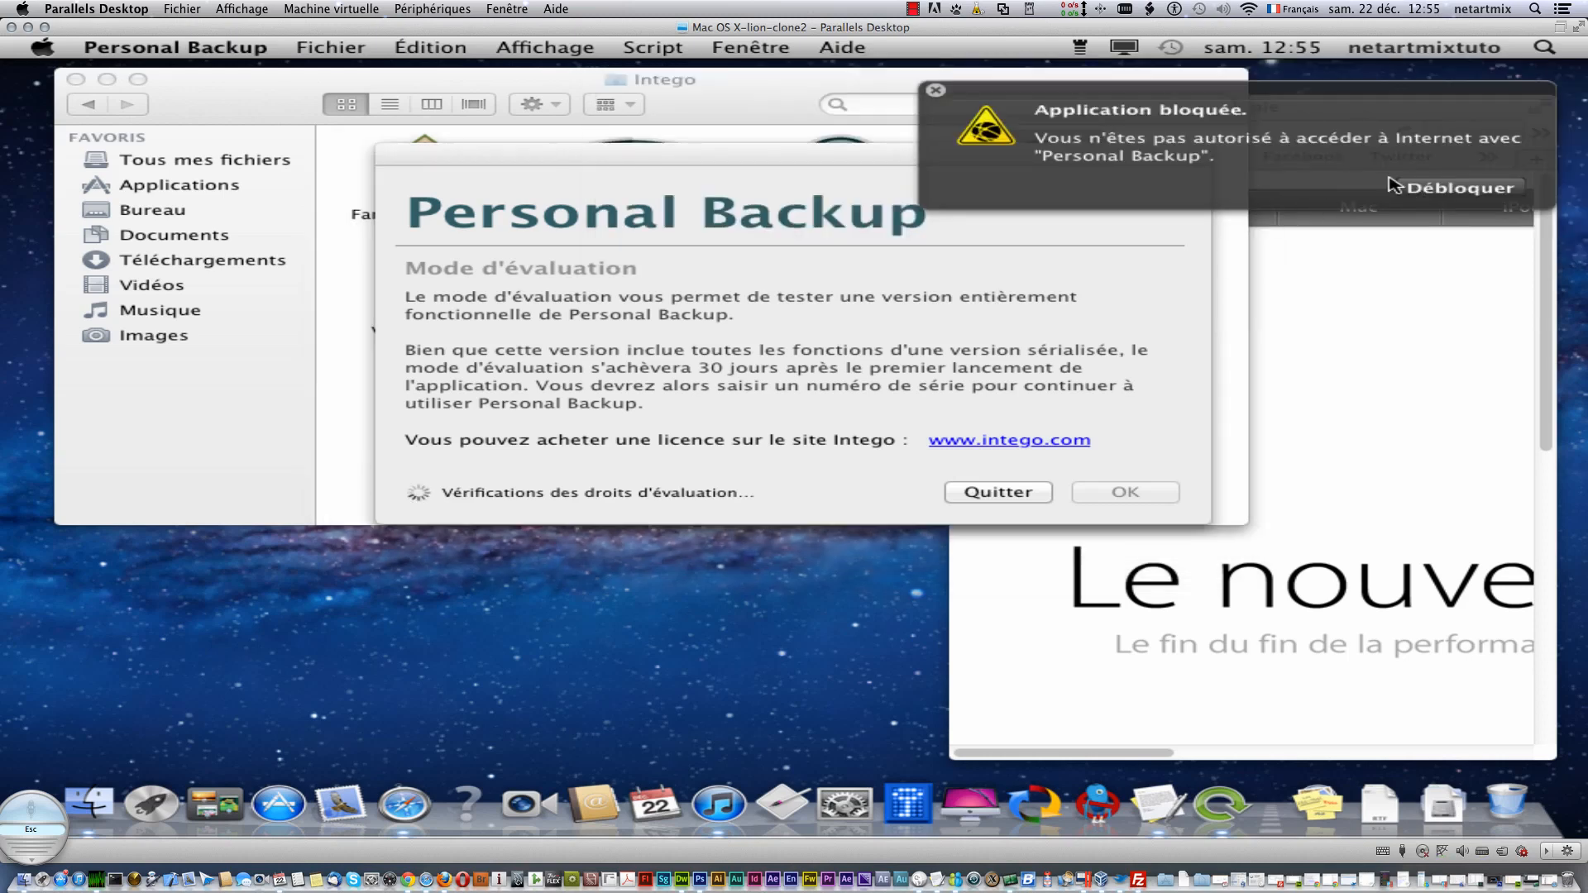
pyautogui.click(1462, 189)
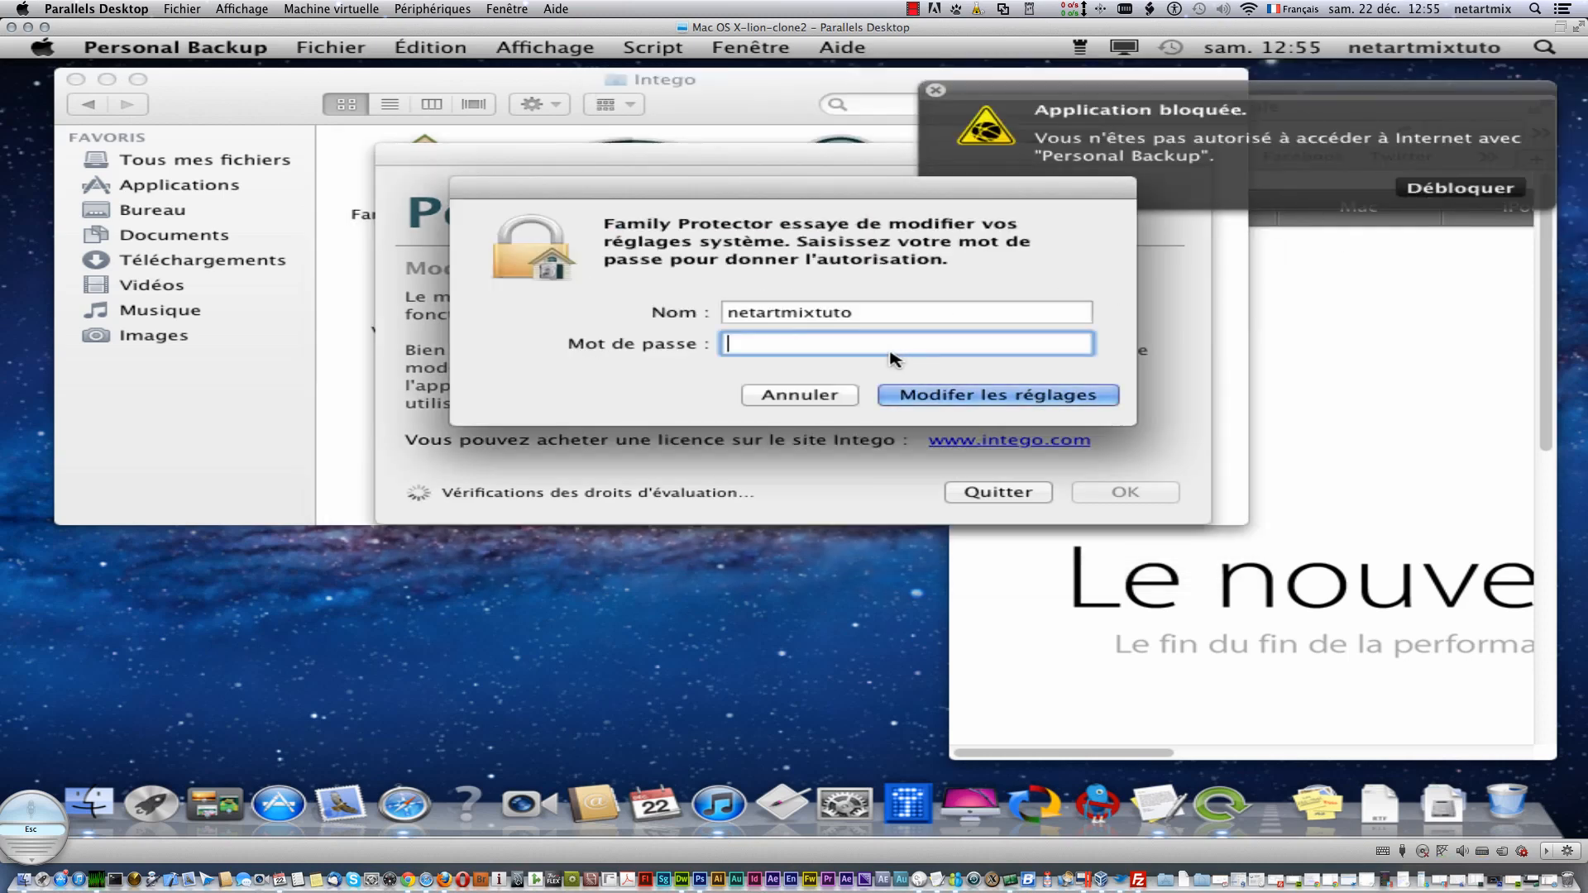
pyautogui.write('password')
pyautogui.press('Return')
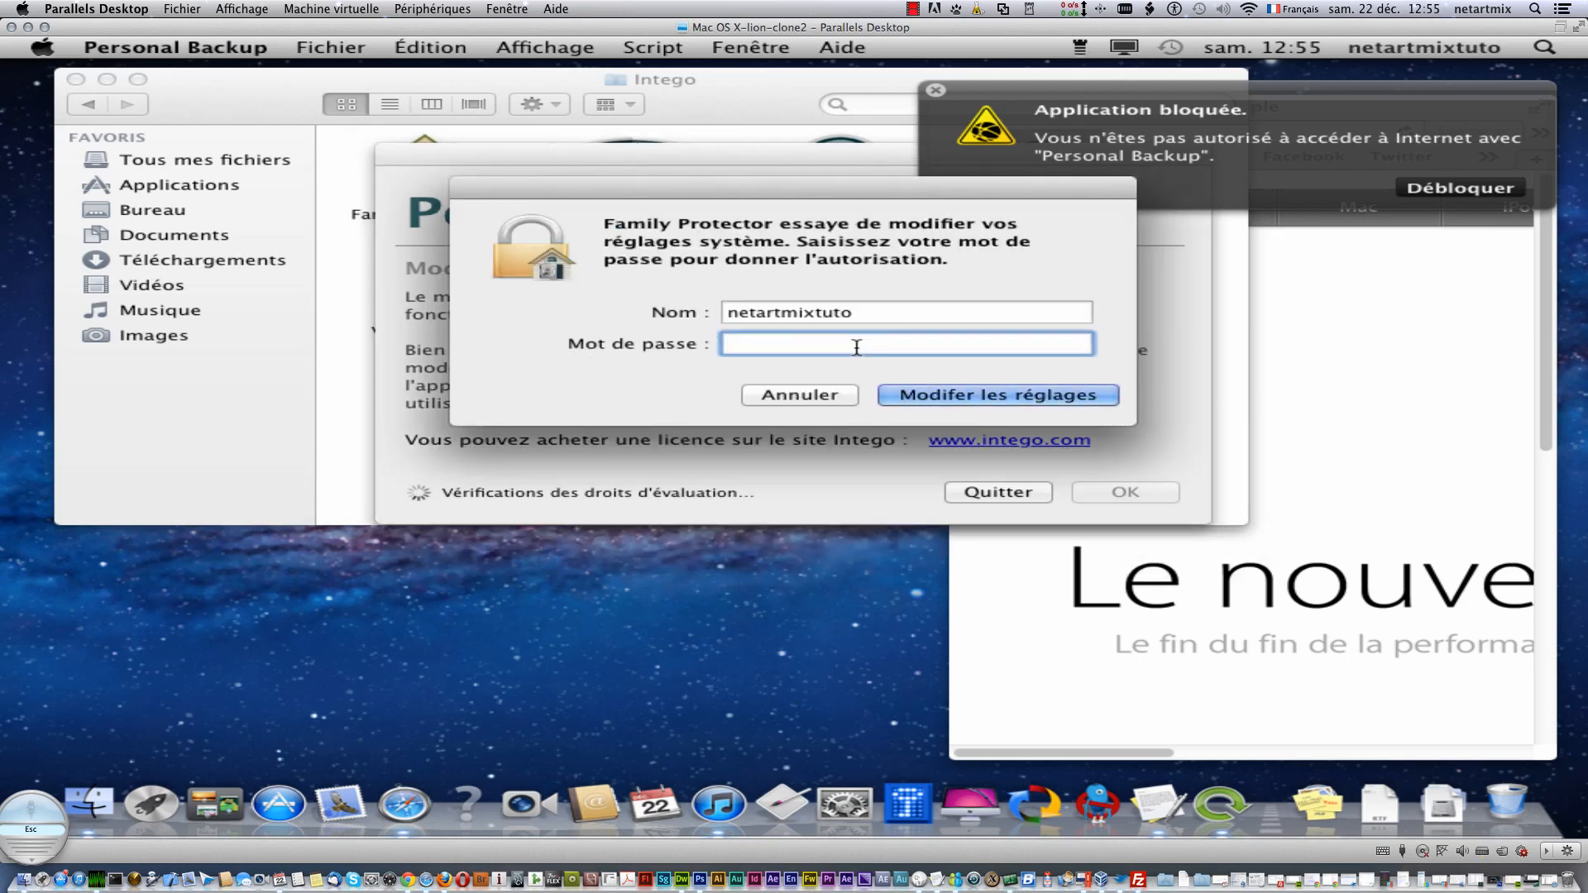
pyautogui.write('password')
pyautogui.press('Return')
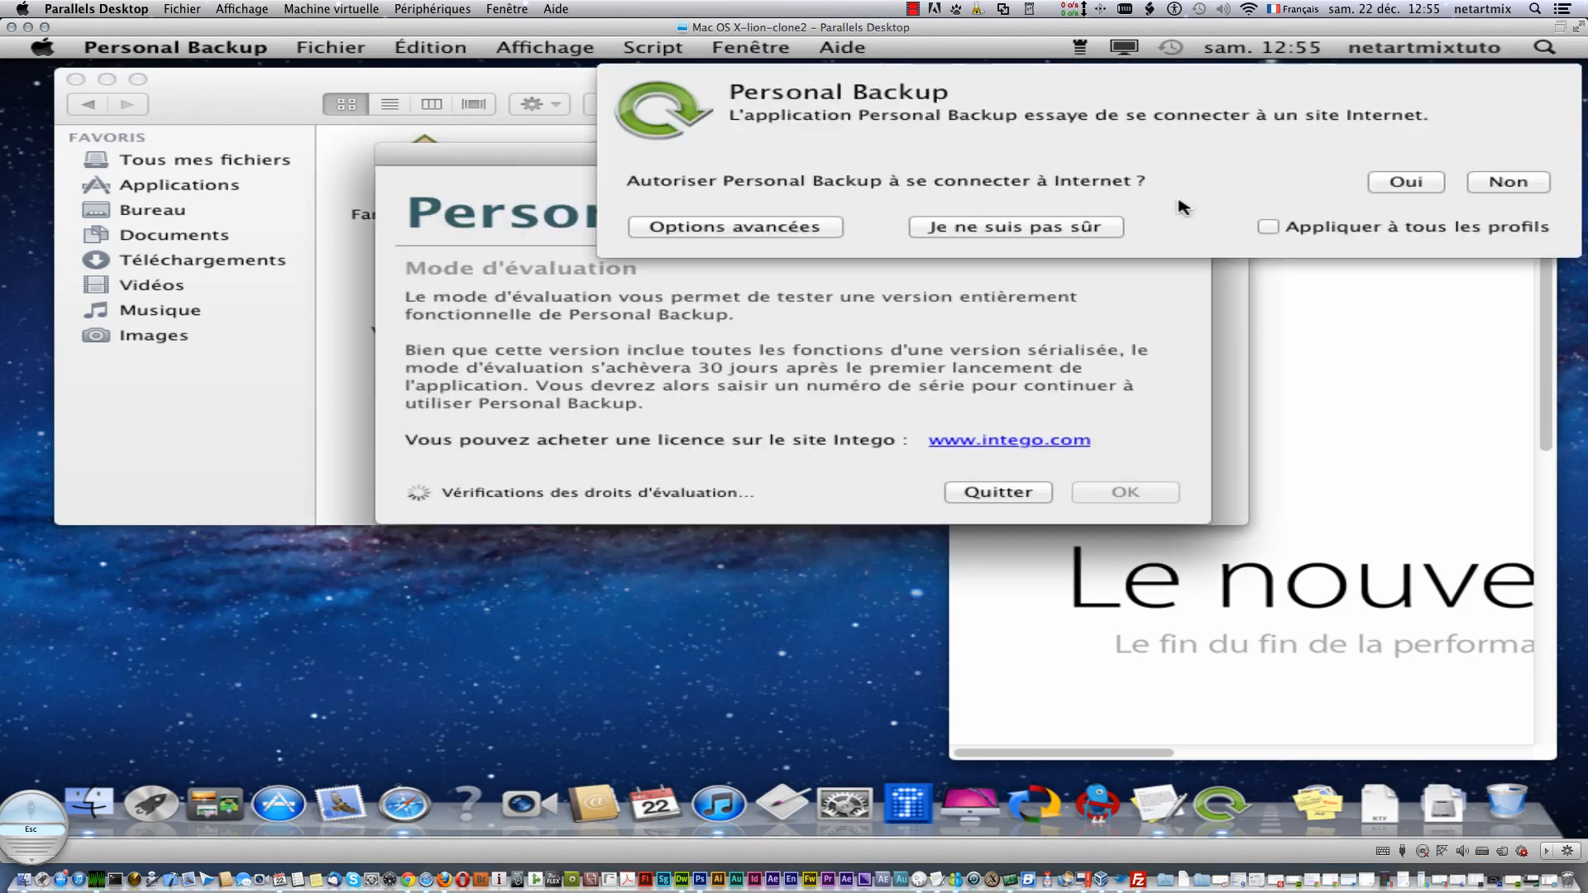
pyautogui.click(1268, 227)
pyautogui.click(1412, 184)
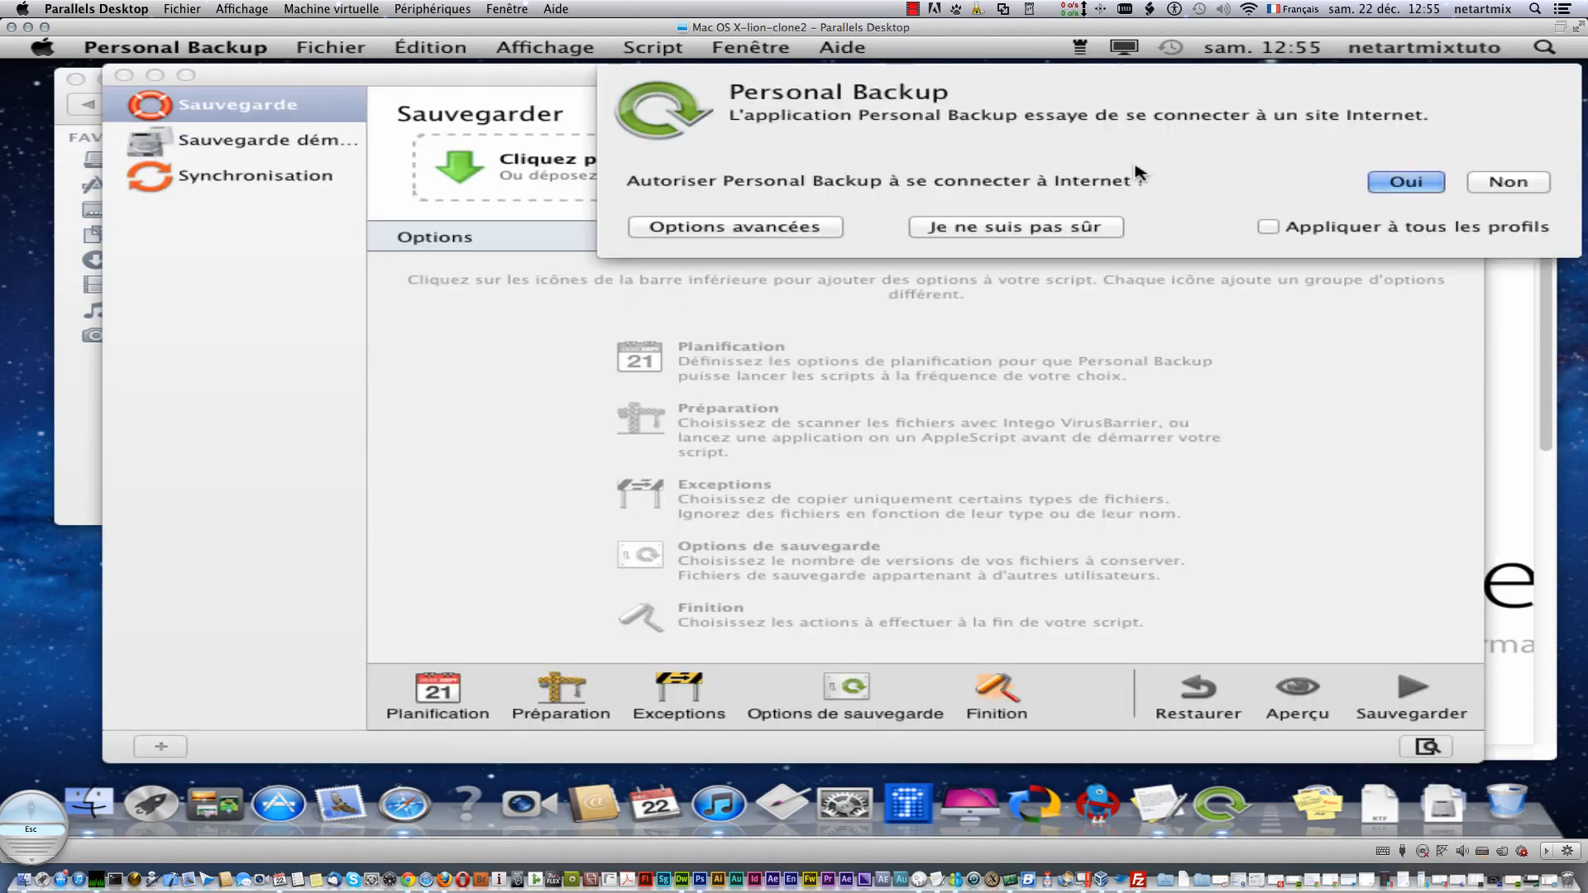
# - Allow Internet access for all profiles, then view the Sauvegarde démarrable and Synchronisation scripts before returning to Sauvegarde
pyautogui.click(1275, 231)
pyautogui.click(1390, 184)
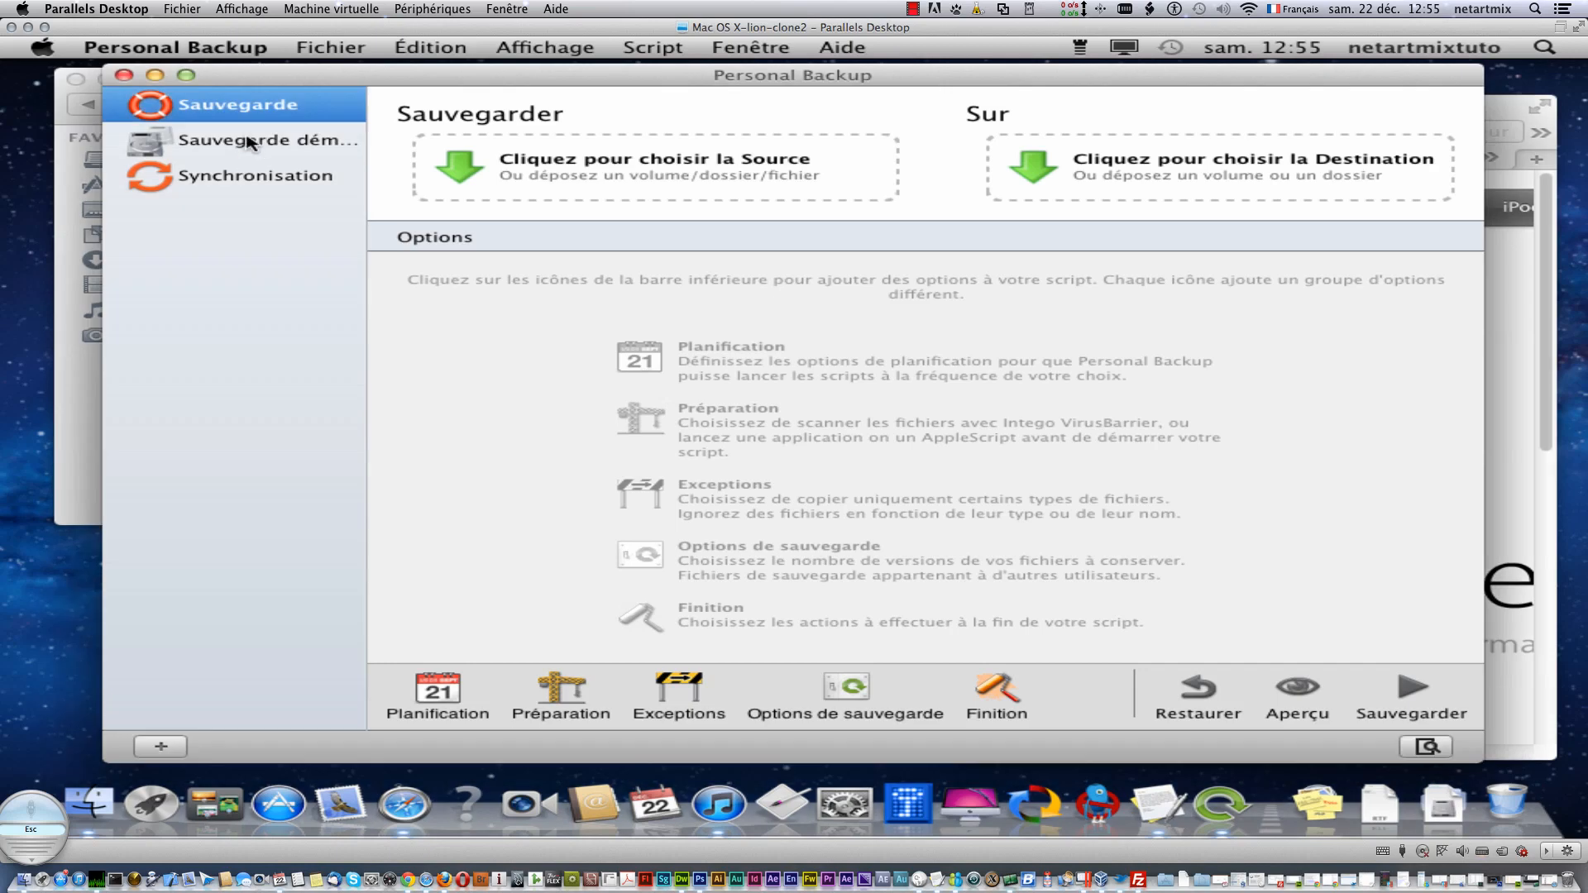
pyautogui.click(251, 142)
pyautogui.click(250, 177)
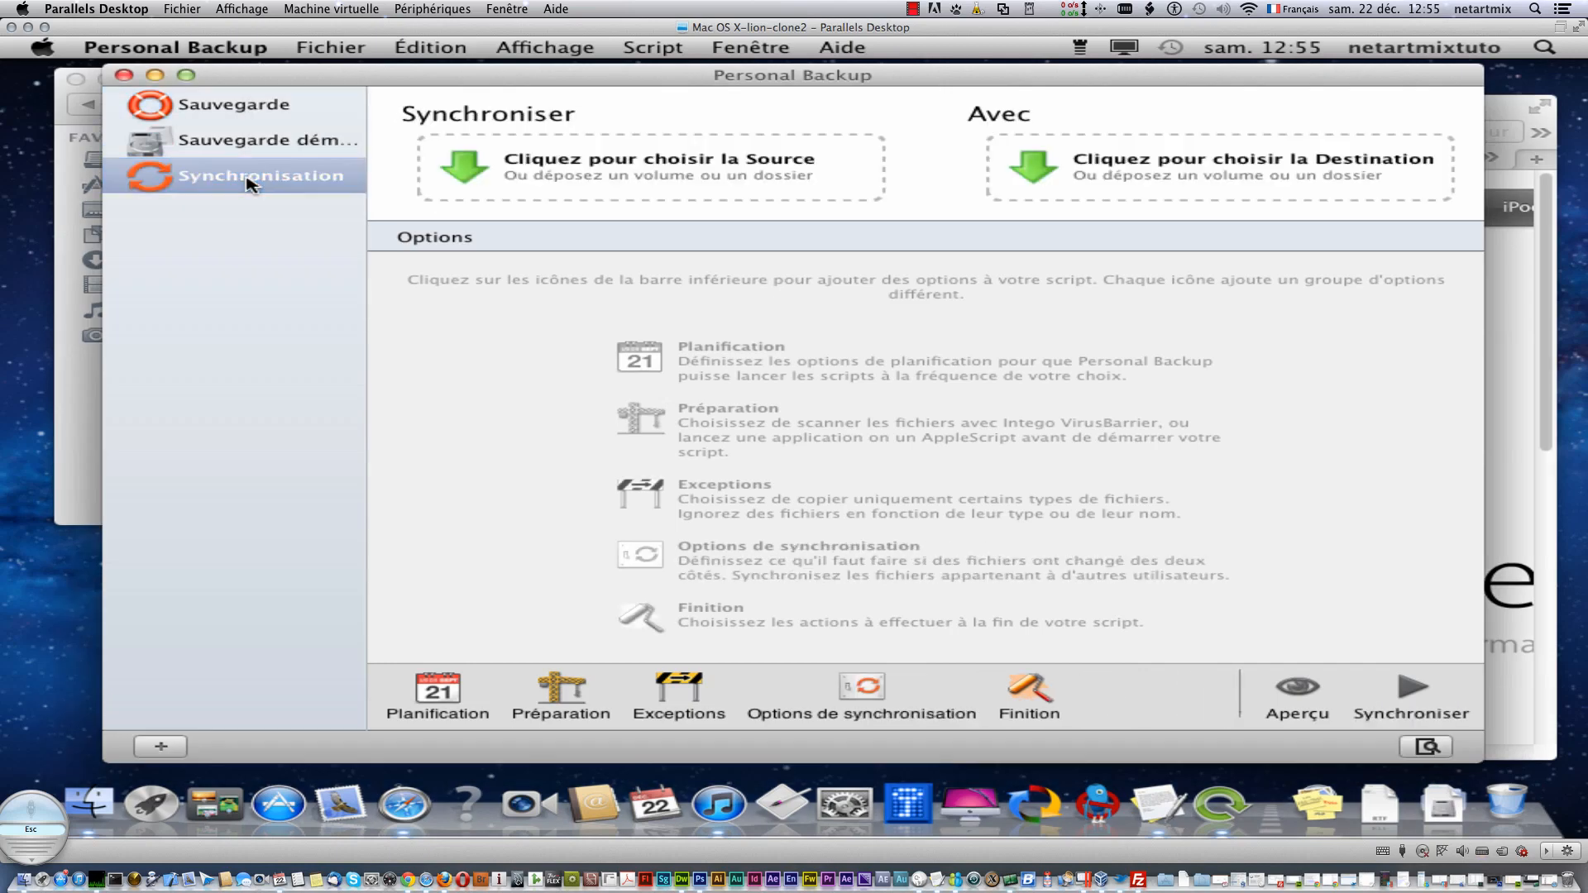
pyautogui.click(248, 109)
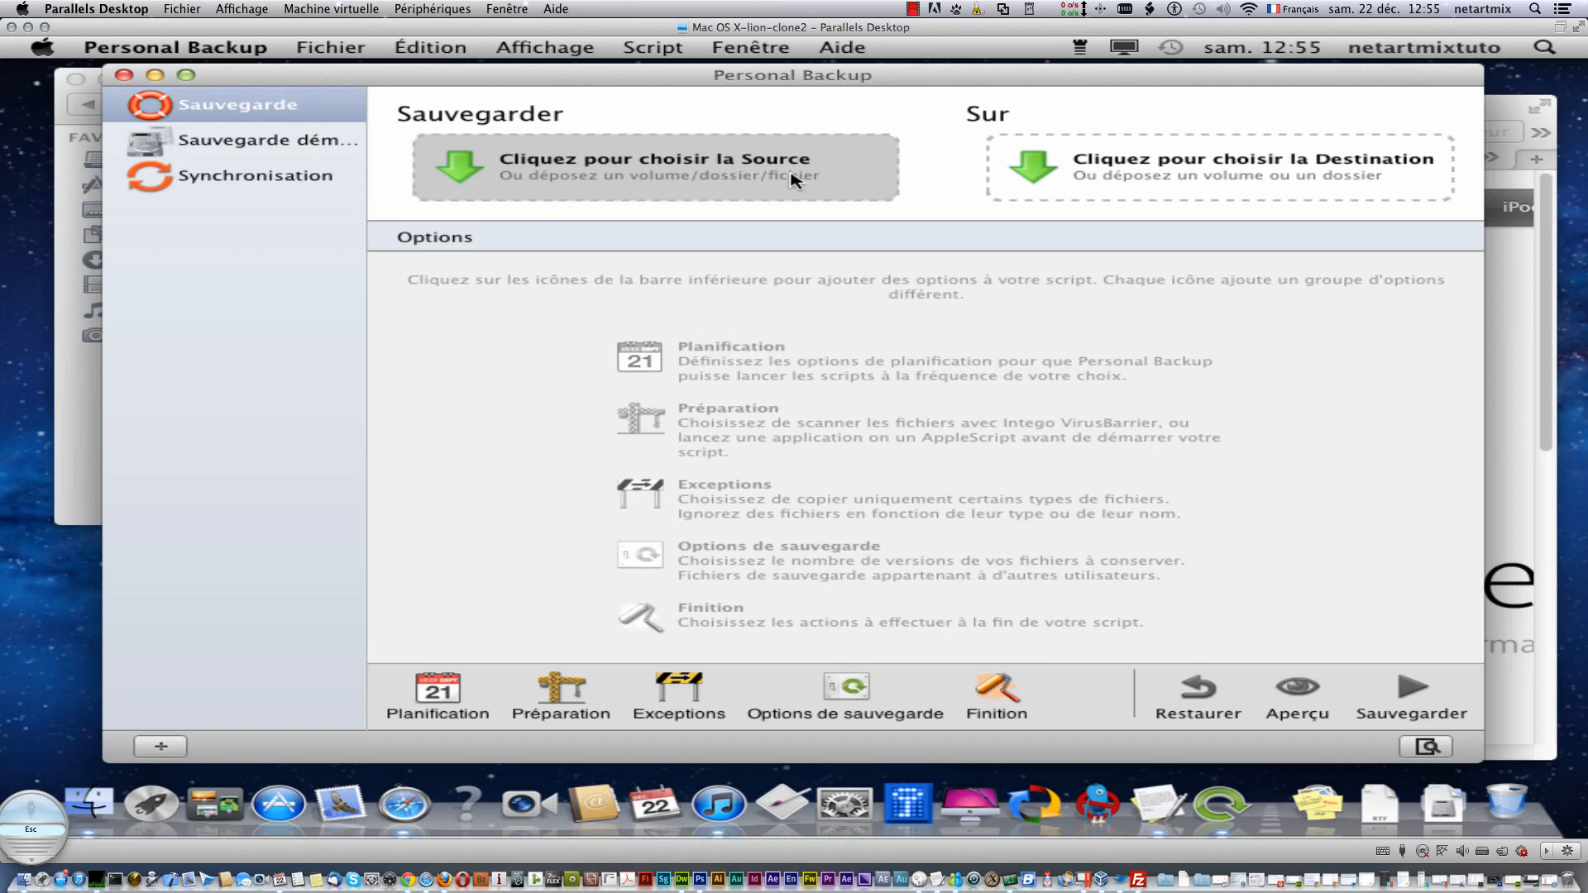
# - Open the backup source picker, browse the Applications folder, then bring the Intego Finder window forward
pyautogui.click(589, 168)
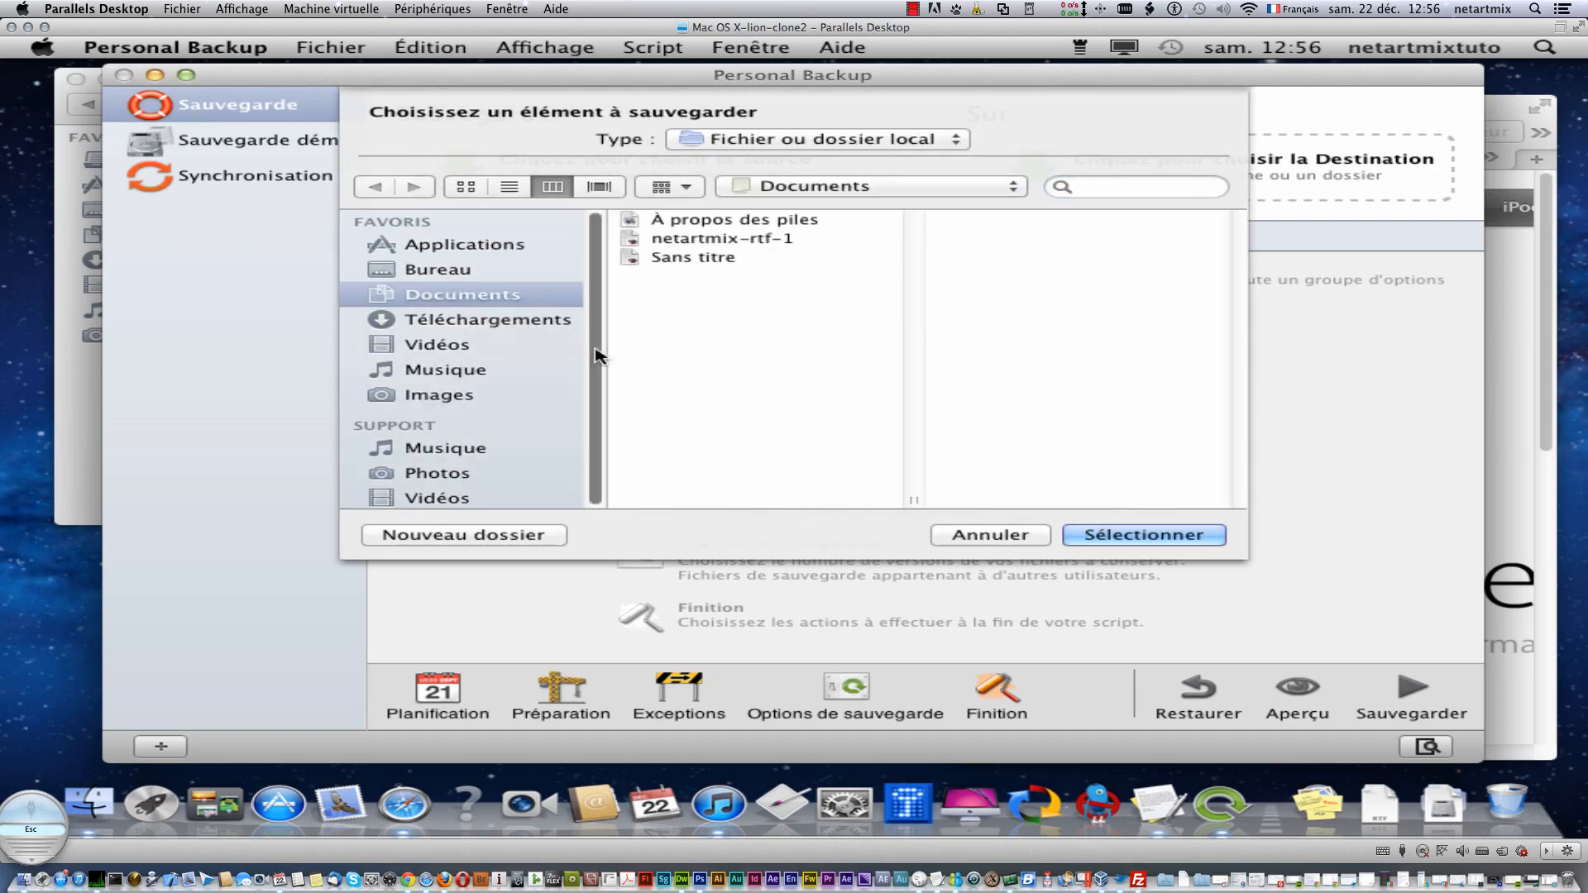
pyautogui.moveTo(595, 352); pyautogui.dragTo(591, 435)
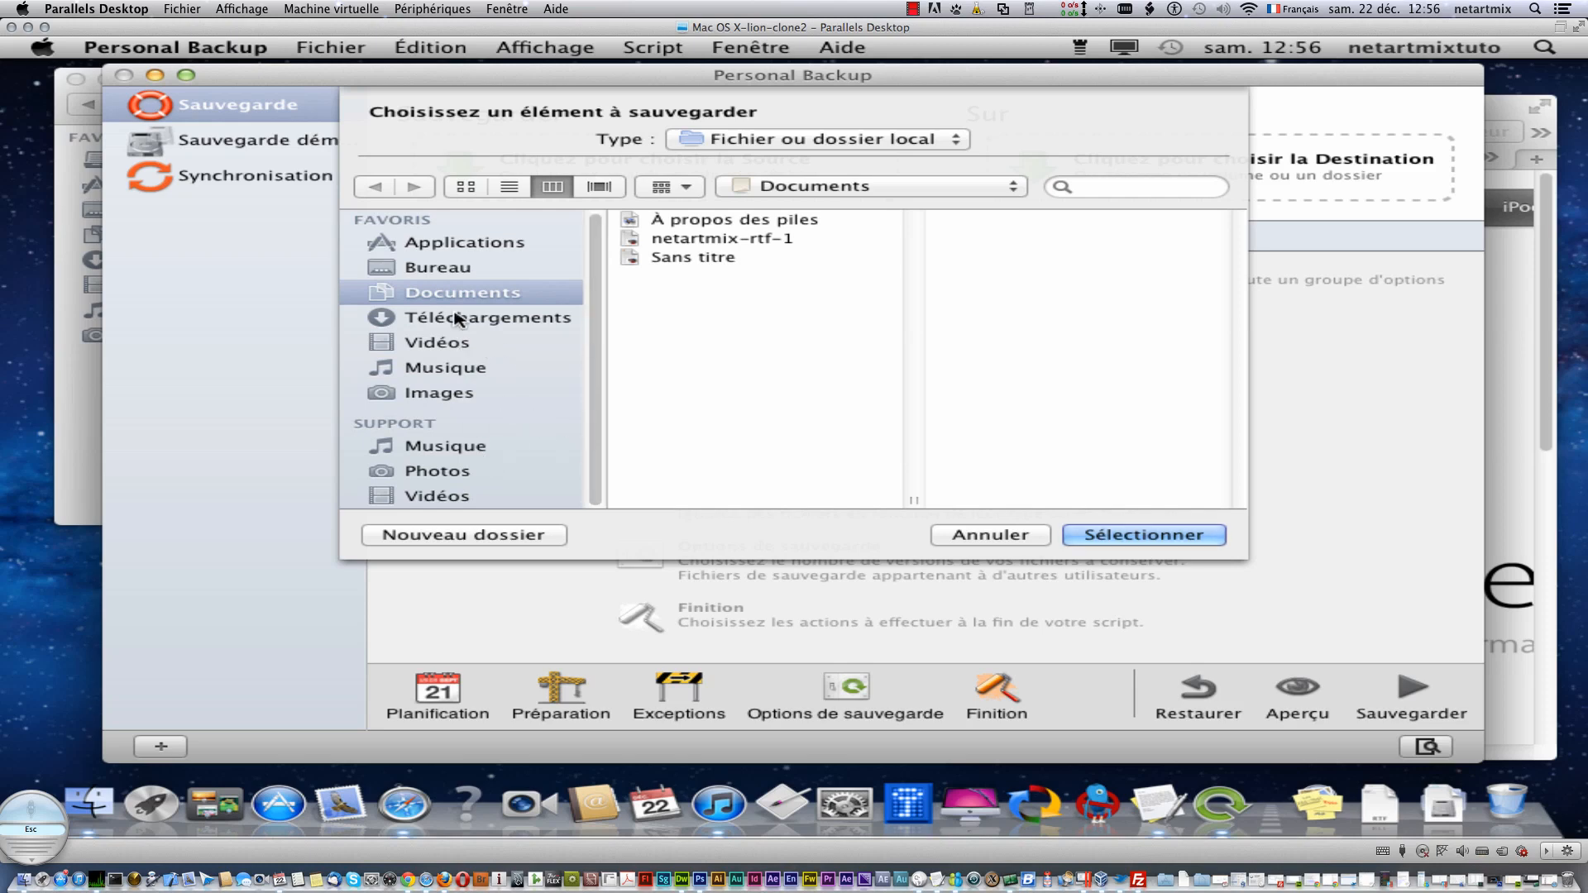
pyautogui.click(453, 246)
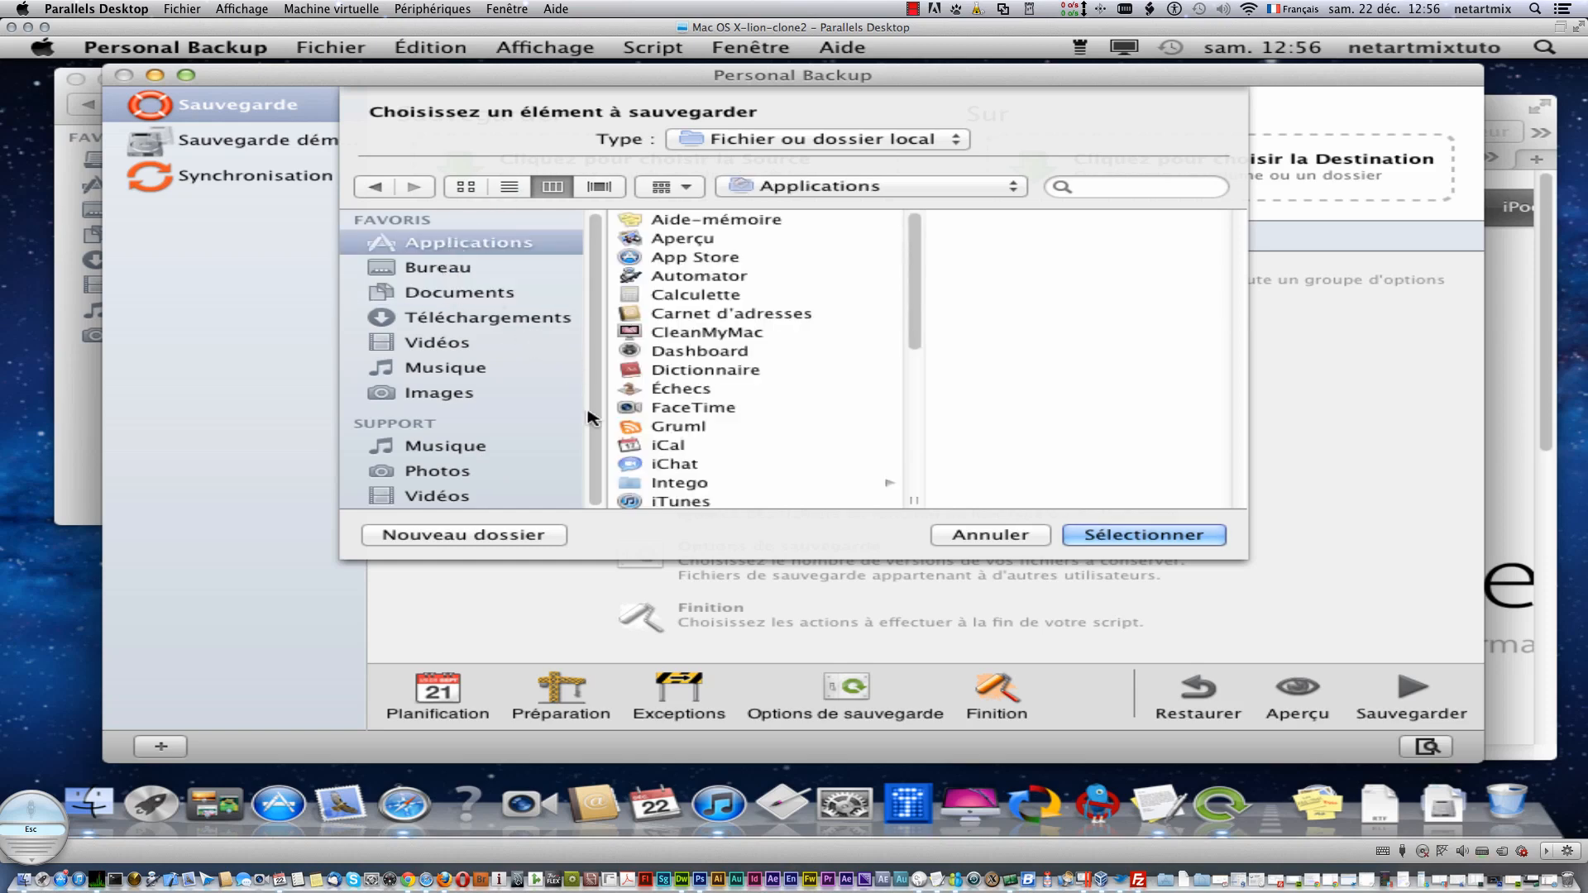
pyautogui.moveTo(599, 359); pyautogui.dragTo(601, 463)
pyautogui.moveTo(913, 306); pyautogui.dragTo(928, 472)
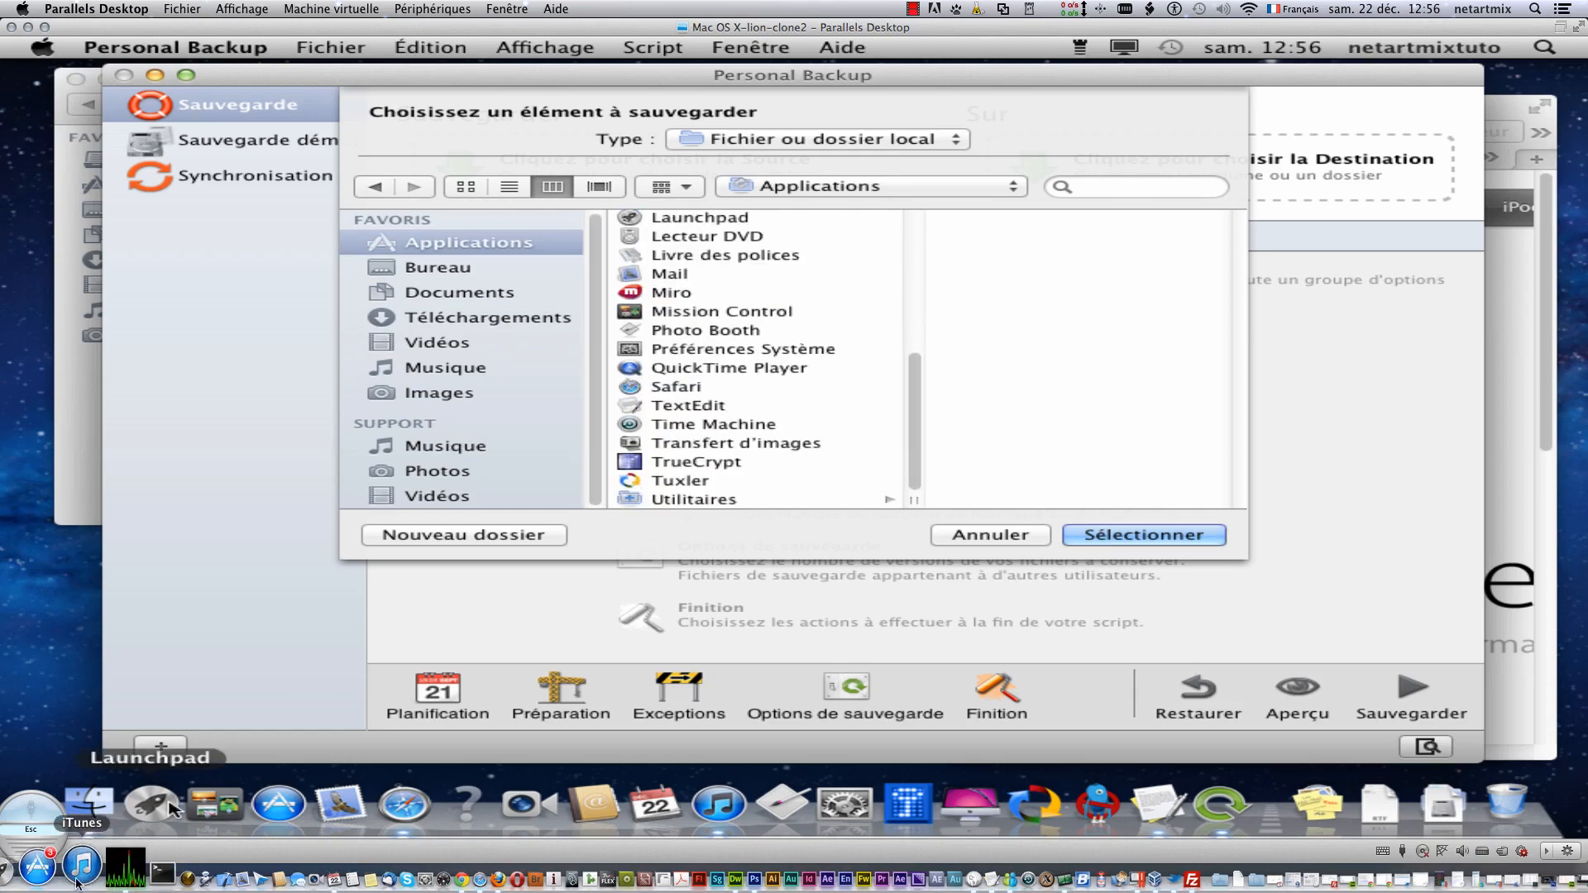
pyautogui.click(86, 798)
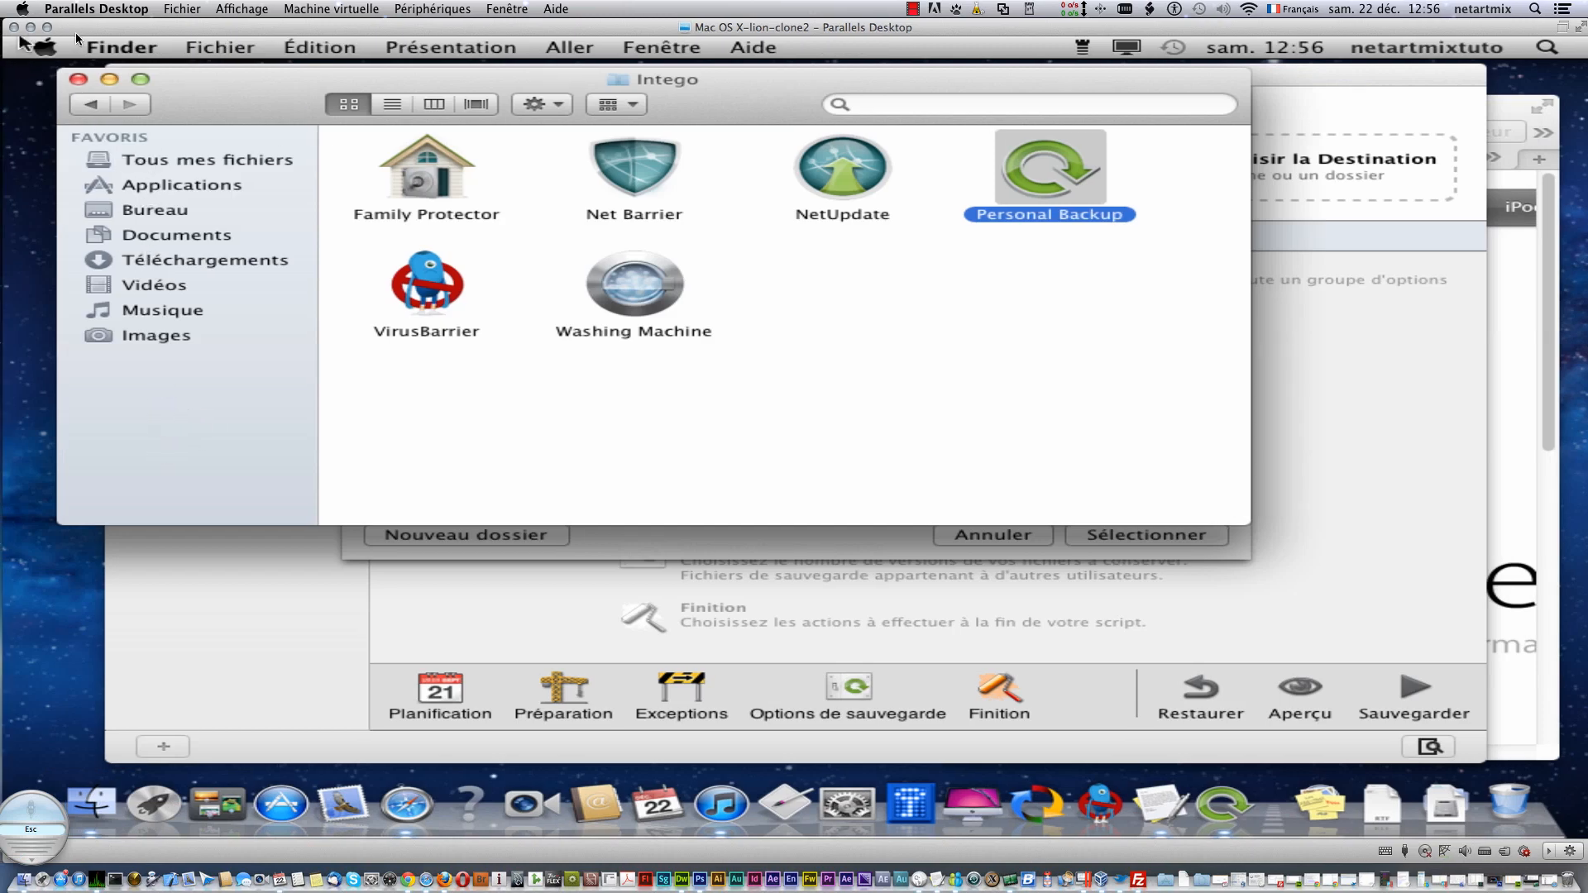
# - Show the home folder and Mac Pro in the Finder sidebar, then close the Intego folder window
pyautogui.click(87, 46)
pyautogui.click(158, 105)
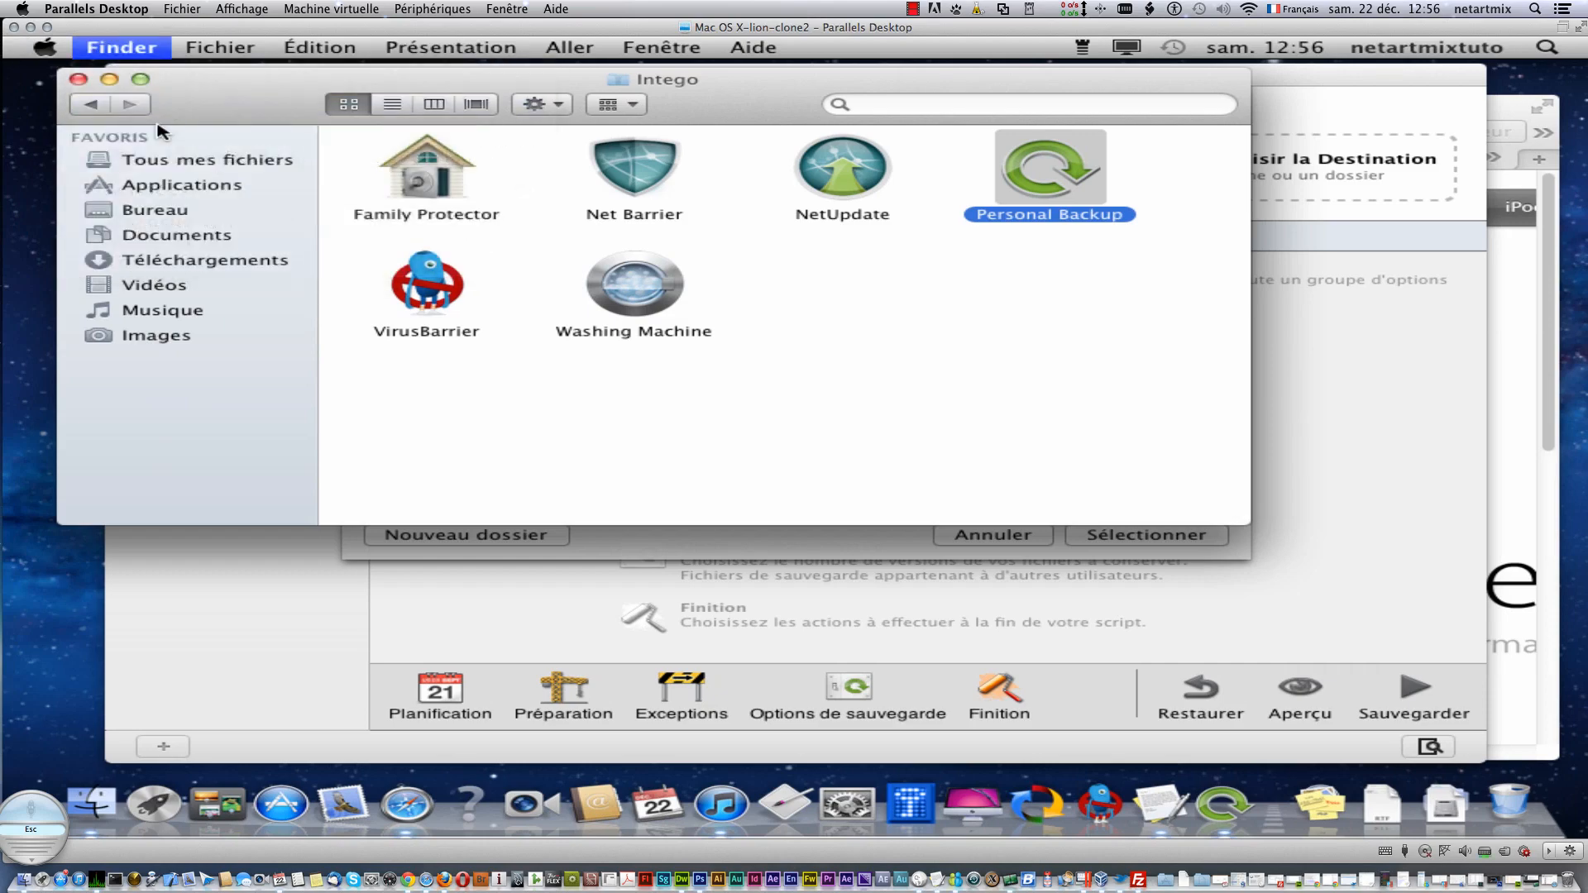
pyautogui.click(178, 124)
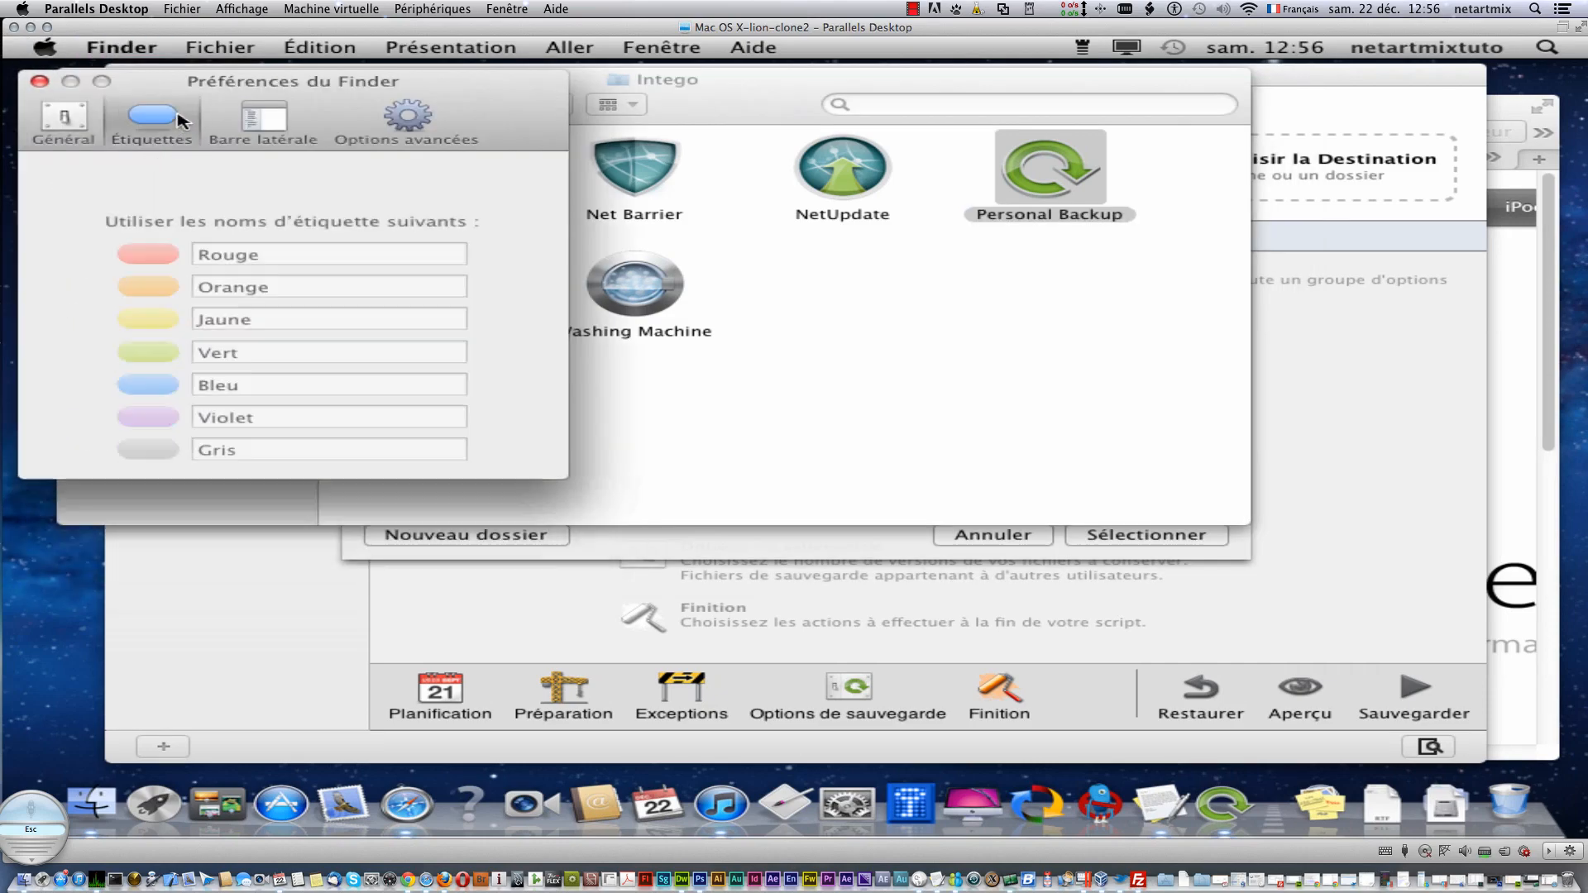
pyautogui.click(273, 126)
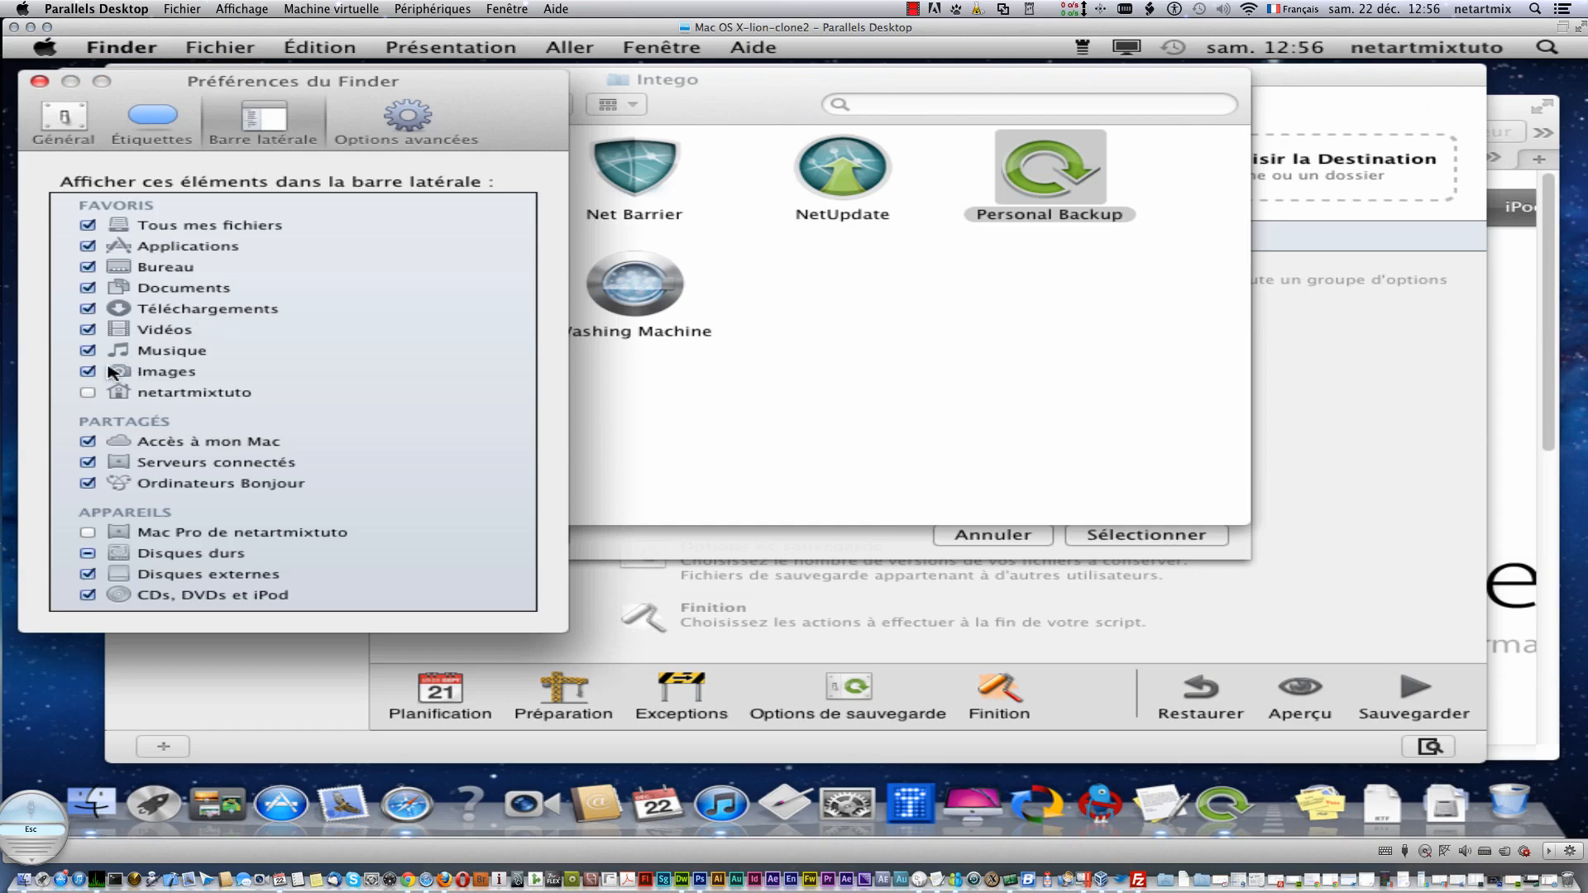
pyautogui.click(89, 393)
pyautogui.click(88, 533)
pyautogui.click(40, 81)
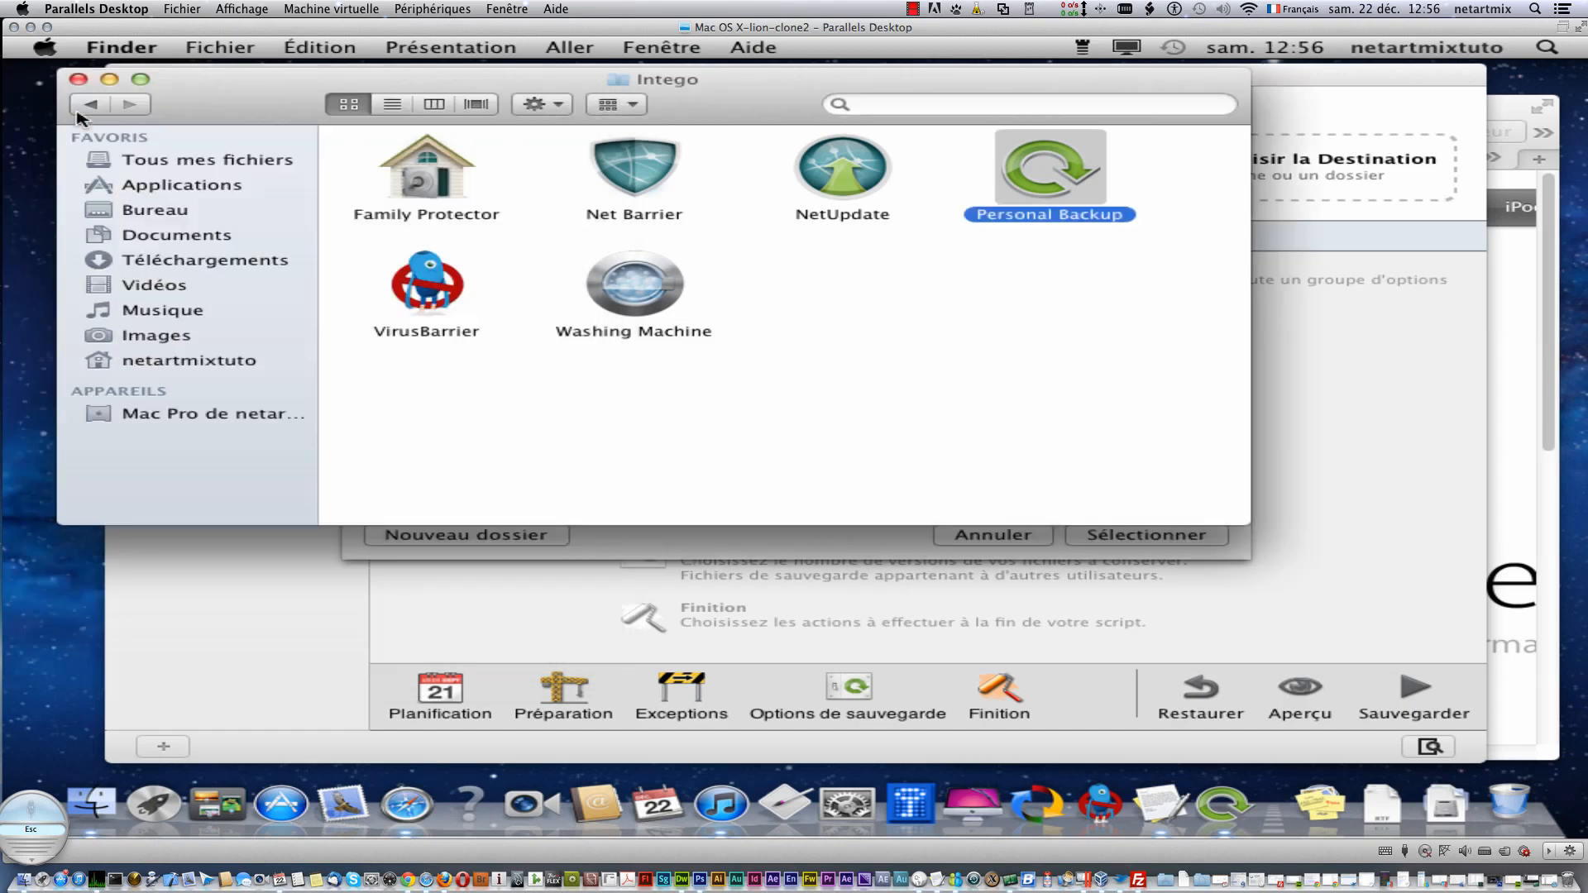
pyautogui.click(79, 80)
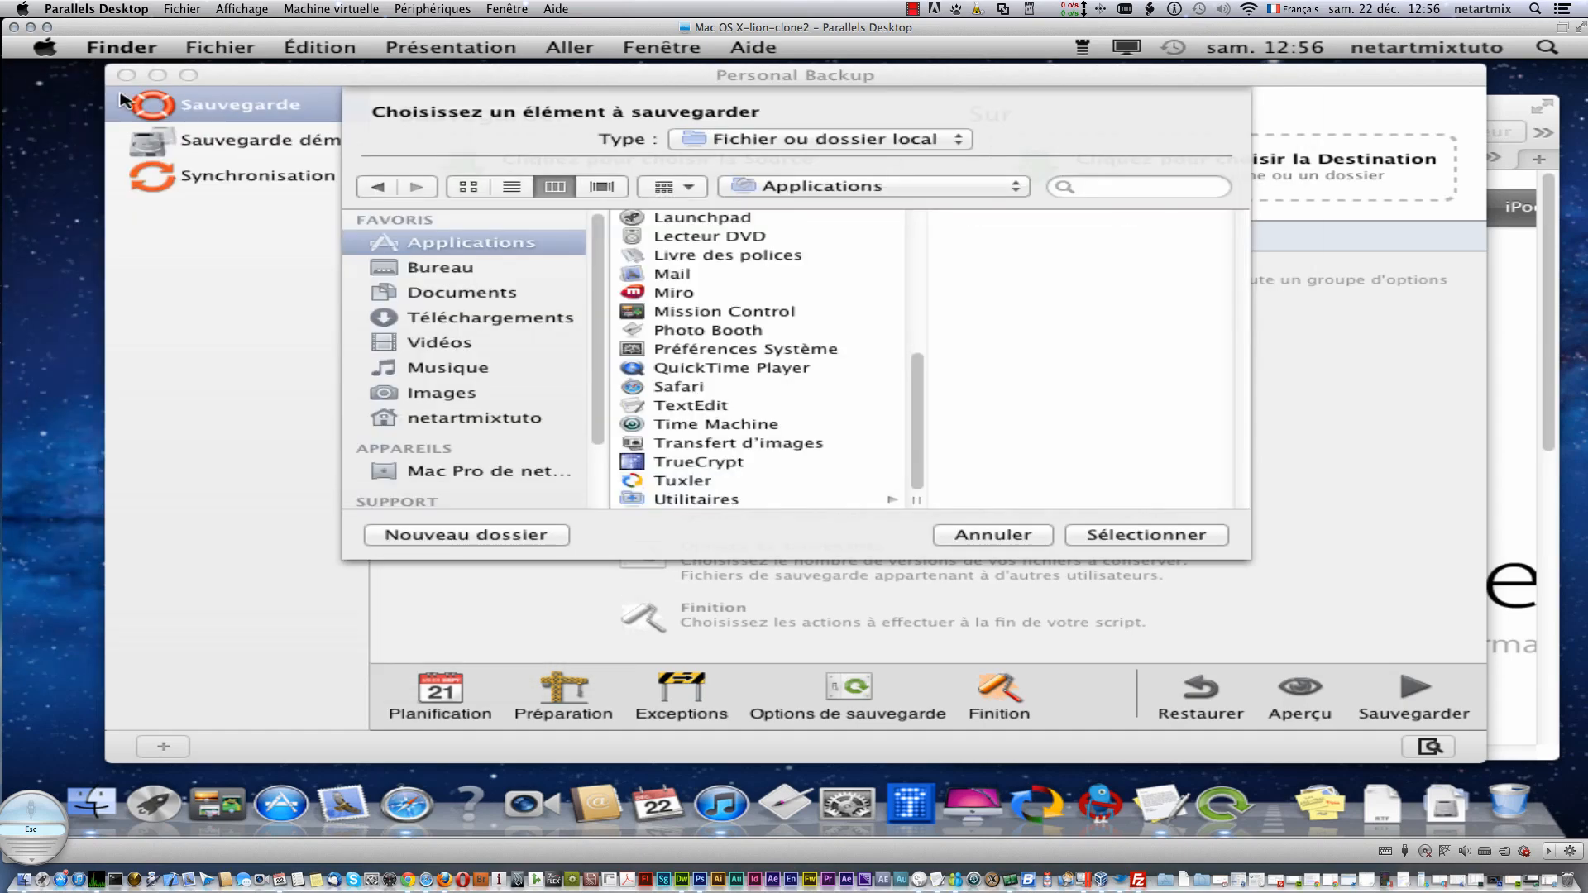
# - Recheck Finder preferences, then open a new Finder window showing Tous mes fichiers
pyautogui.scroll(-3, 506, 469)
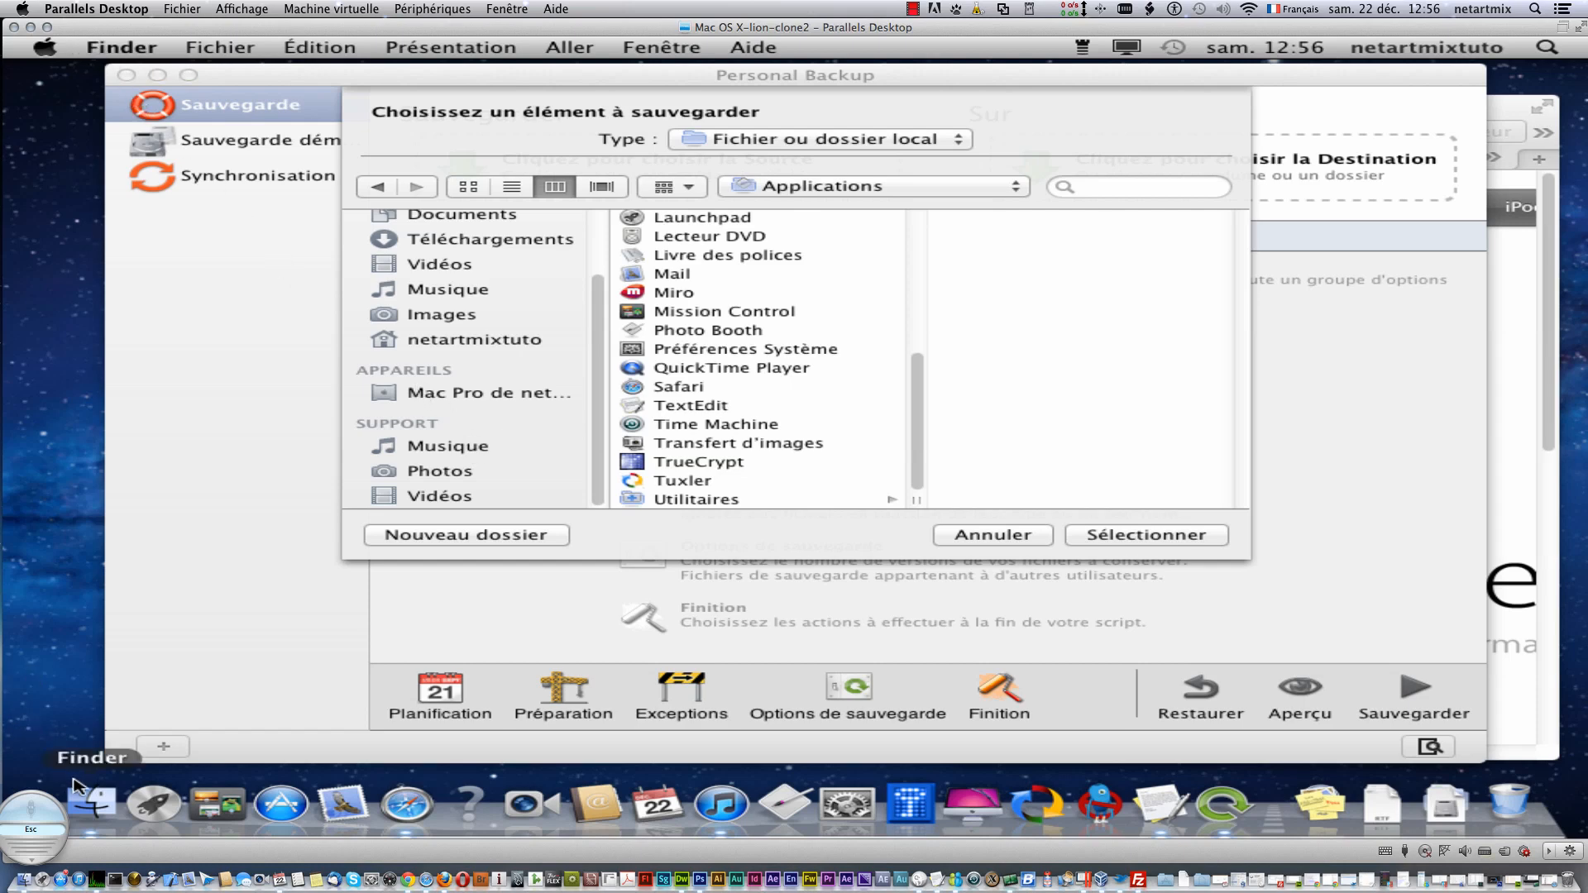
pyautogui.click(116, 47)
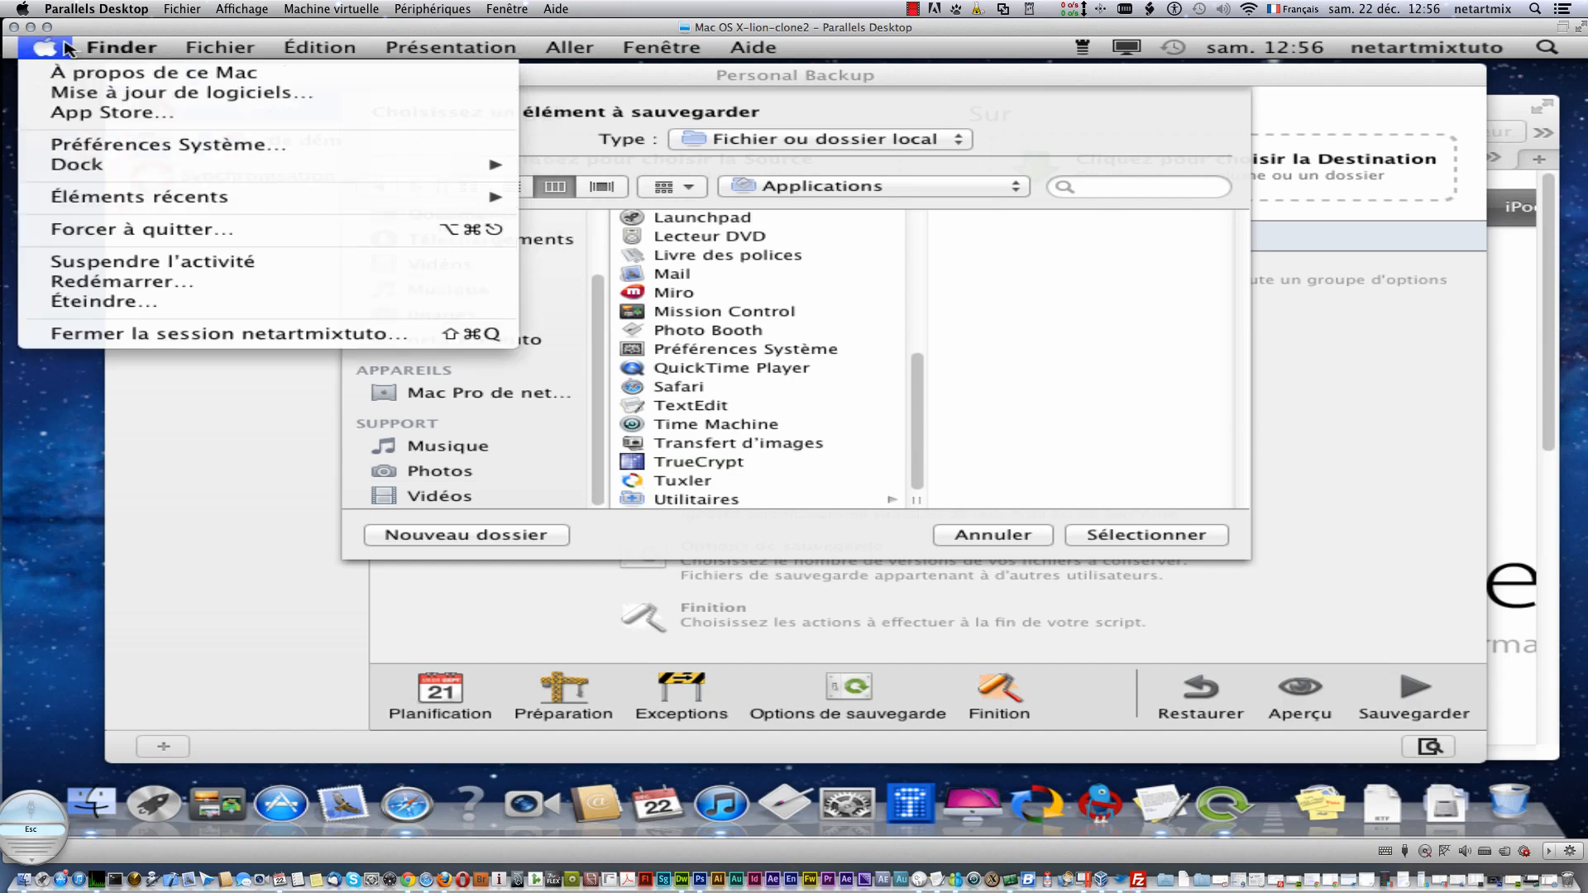
pyautogui.click(118, 106)
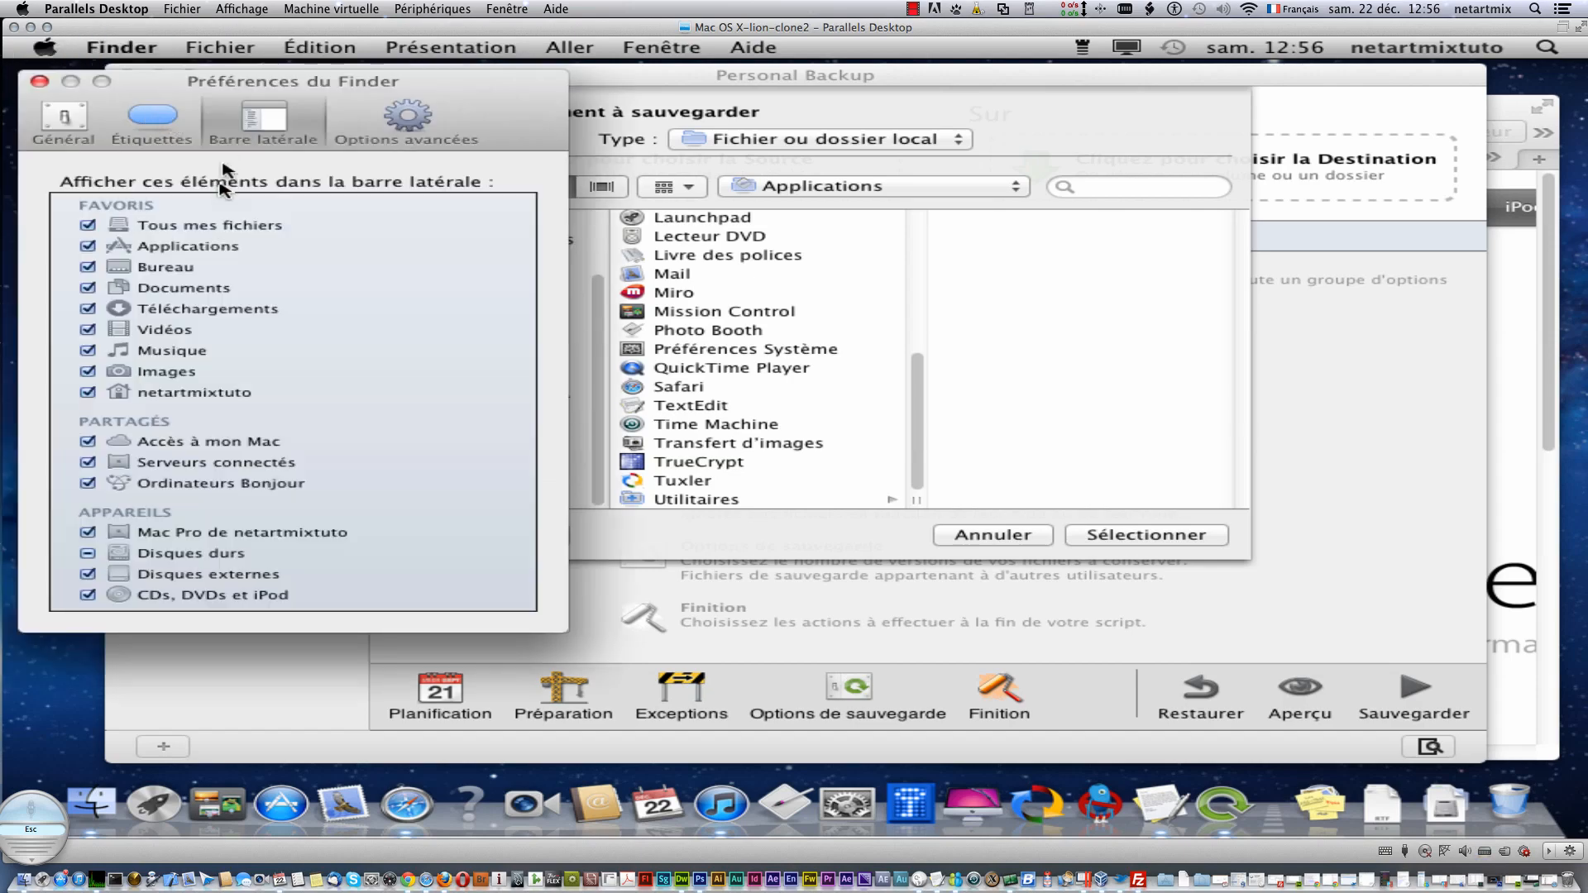
pyautogui.click(39, 80)
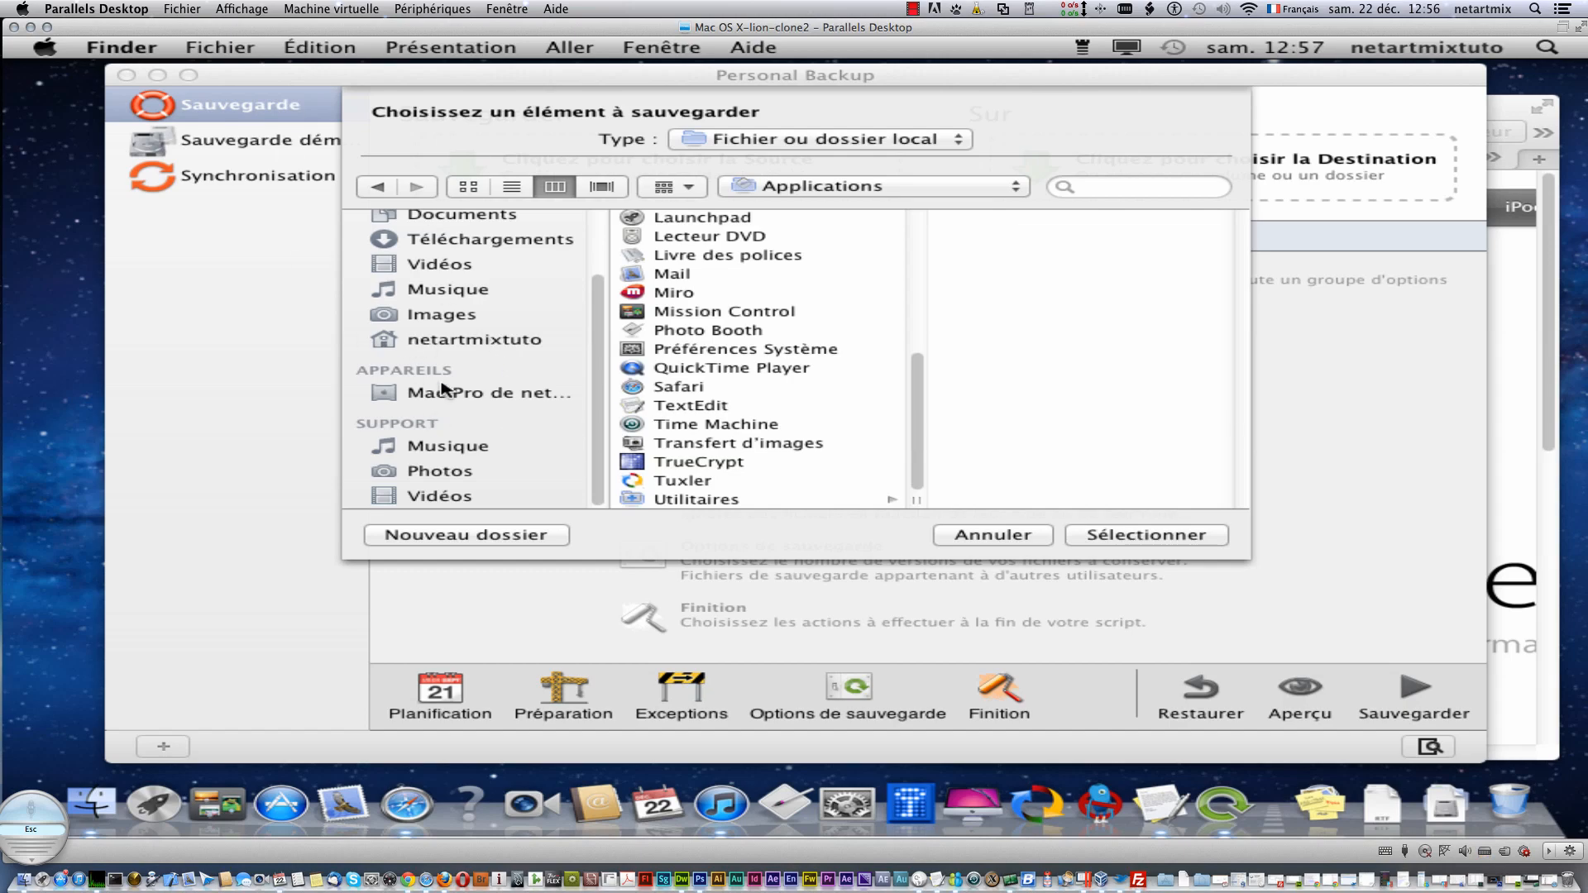
pyautogui.click(113, 764)
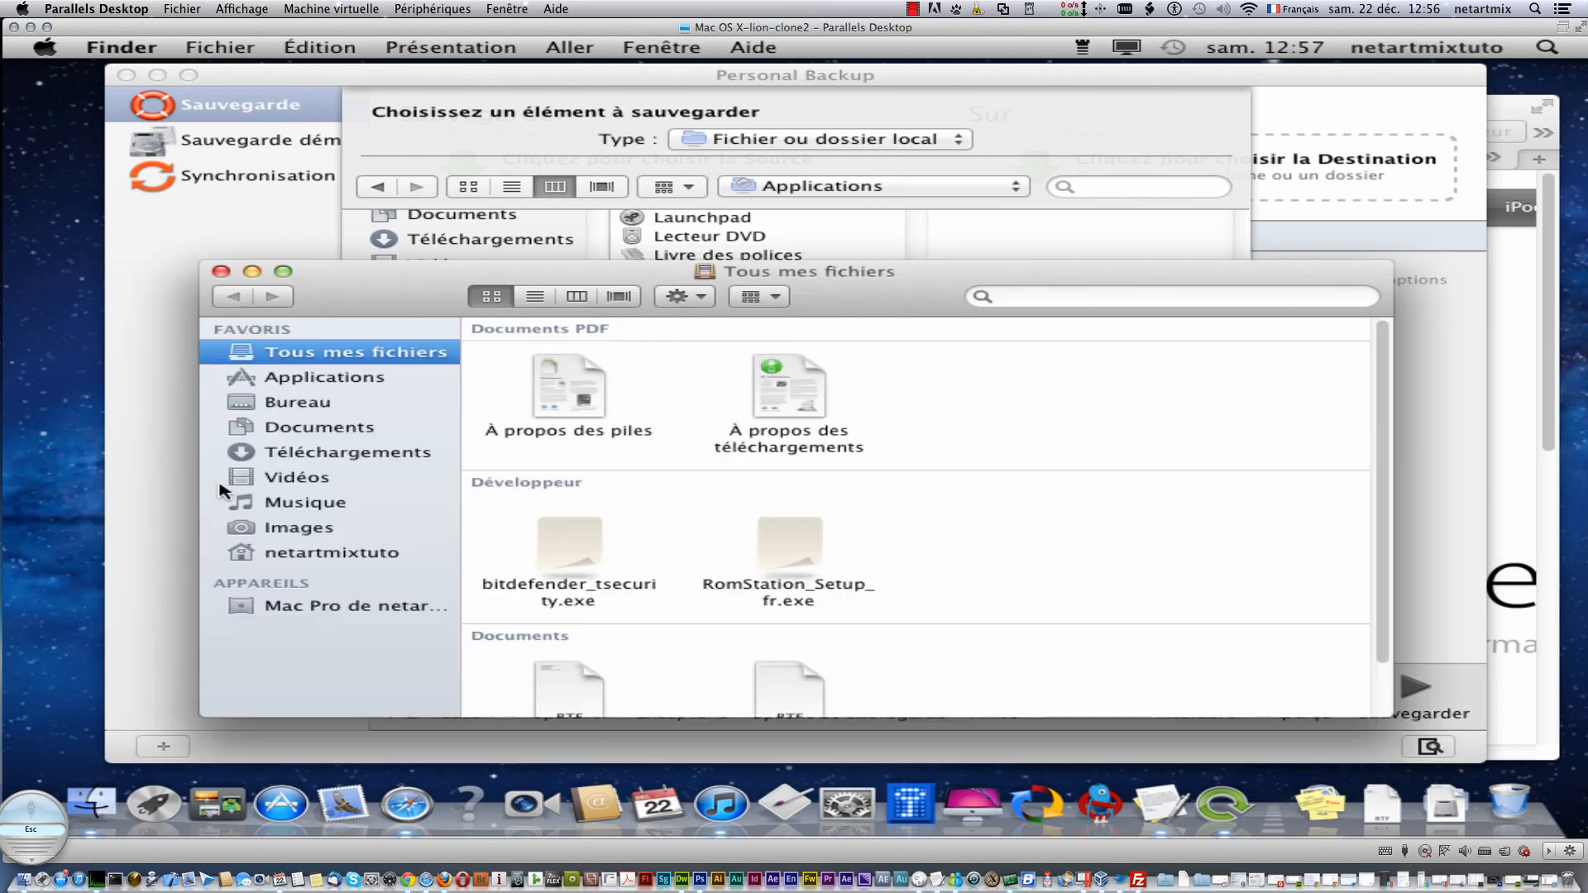
# - Close the all-files window and select Macintosh HD under Mac Pro as the backup source
pyautogui.click(221, 271)
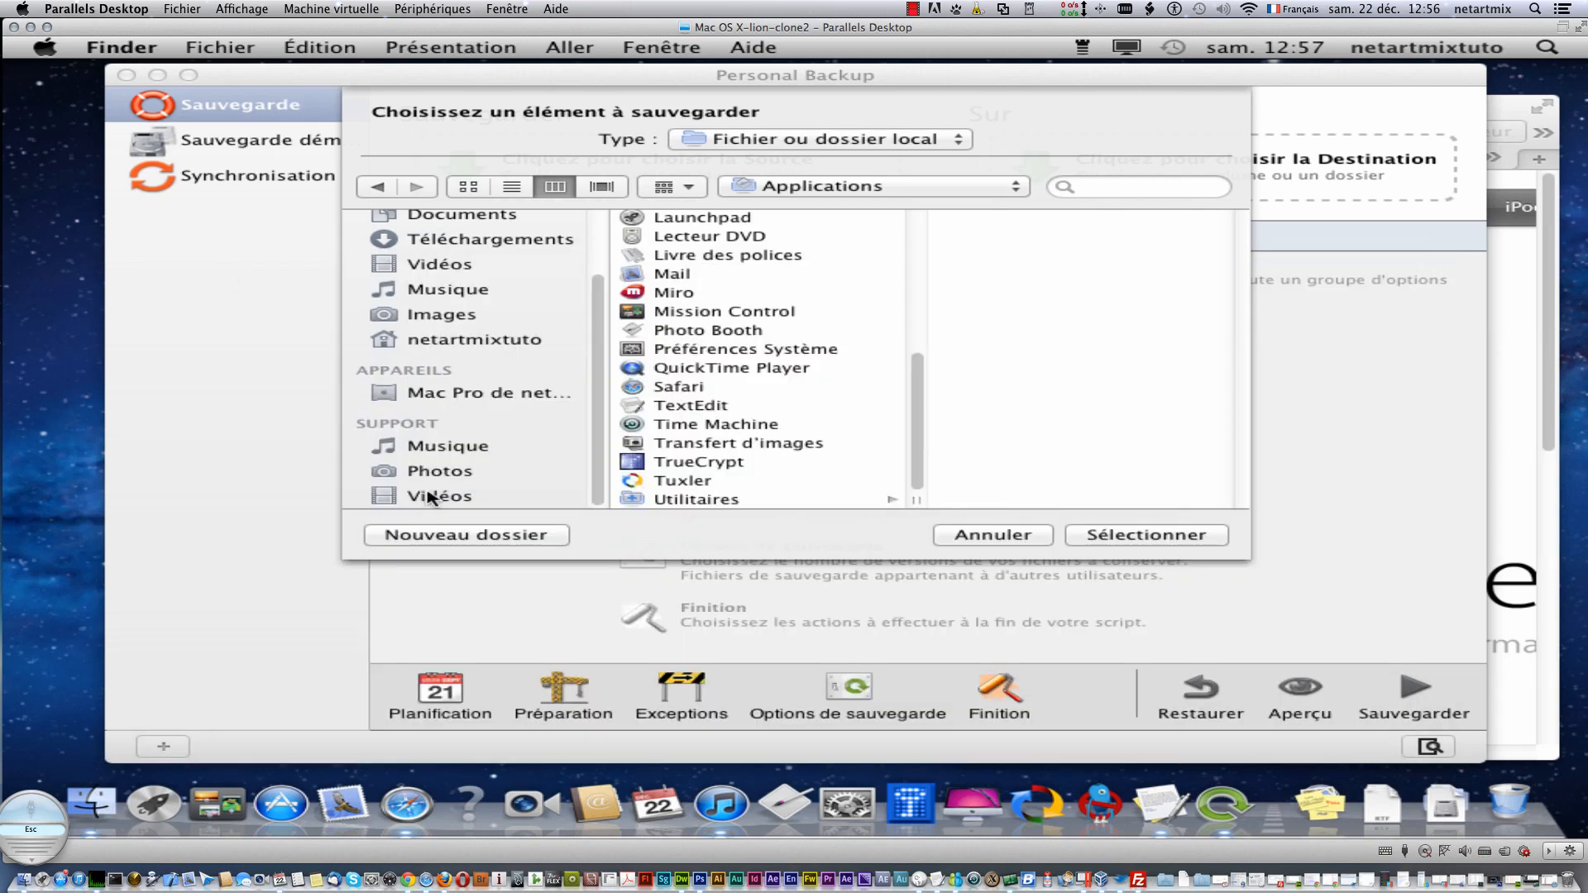
pyautogui.click(427, 398)
pyautogui.click(427, 397)
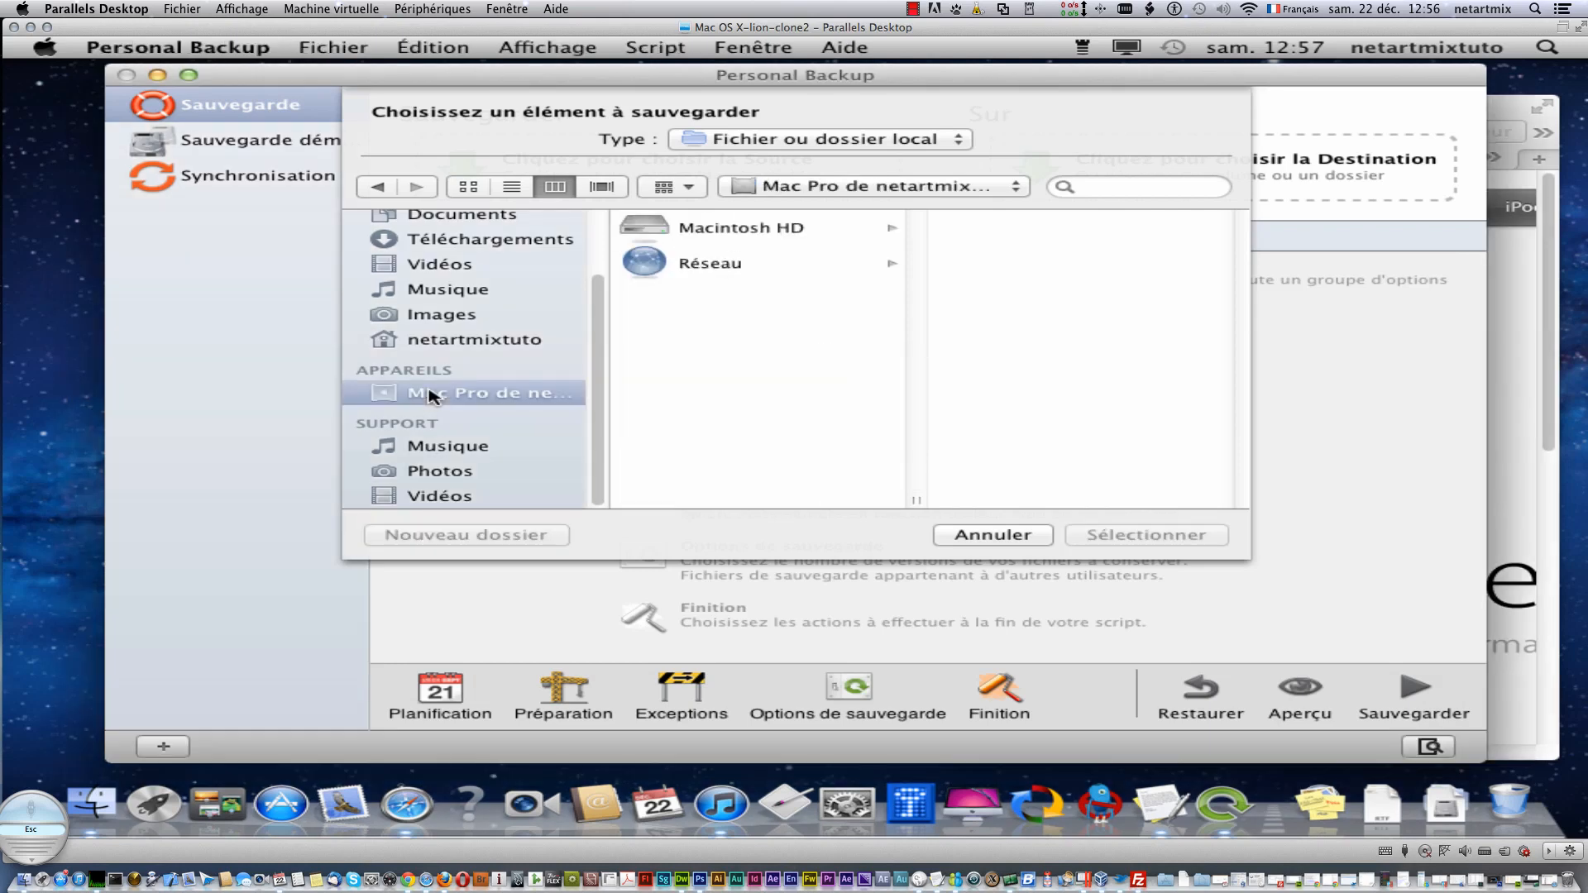
pyautogui.click(713, 236)
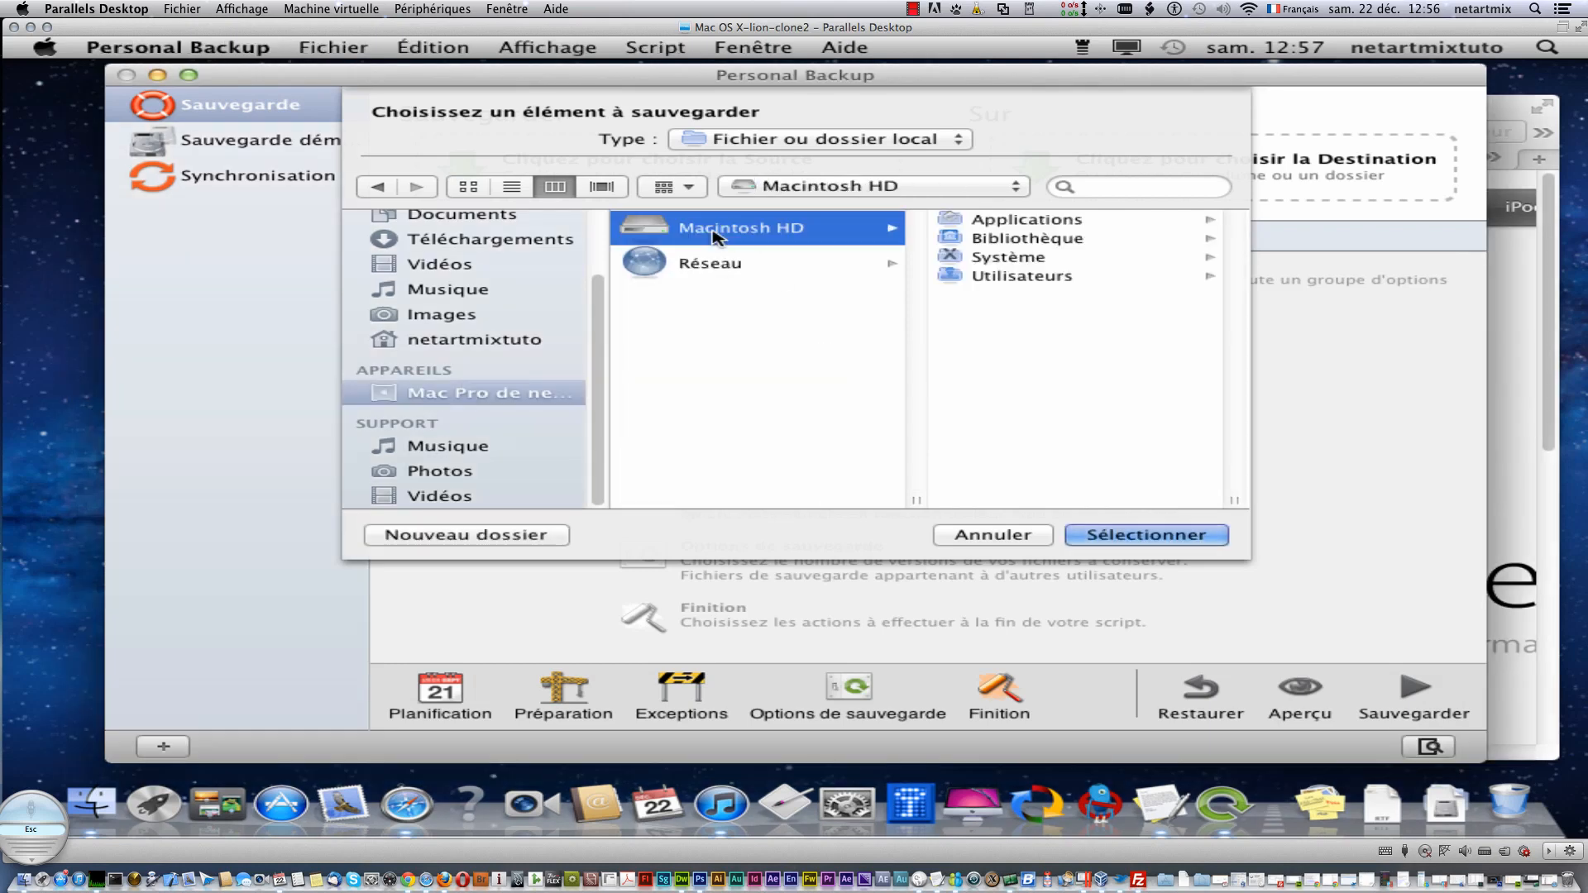
pyautogui.click(1103, 542)
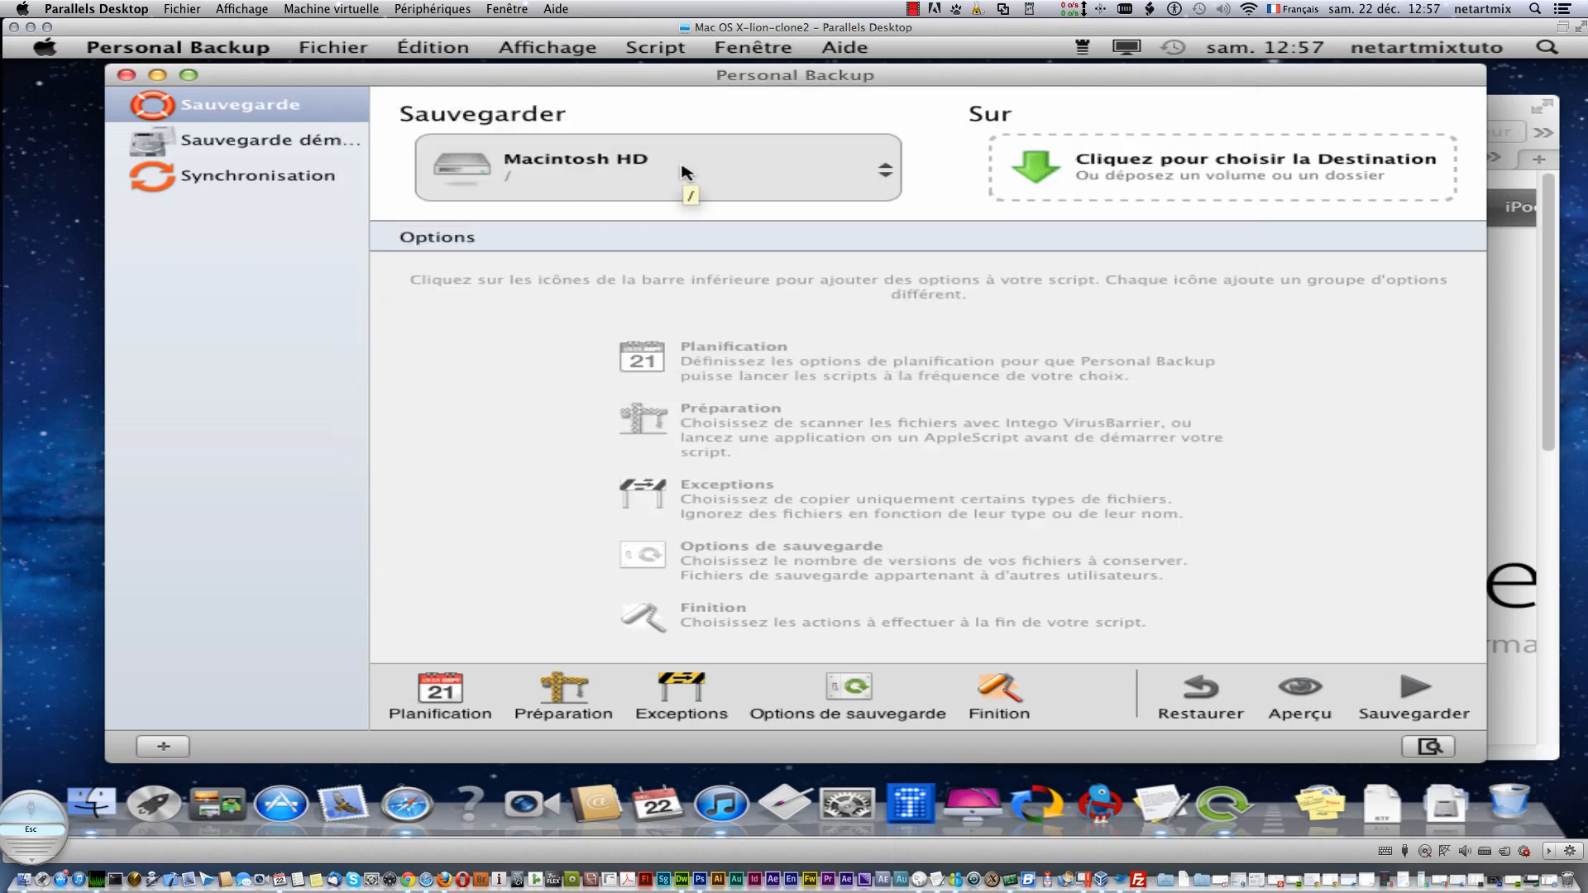
pyautogui.click(1189, 181)
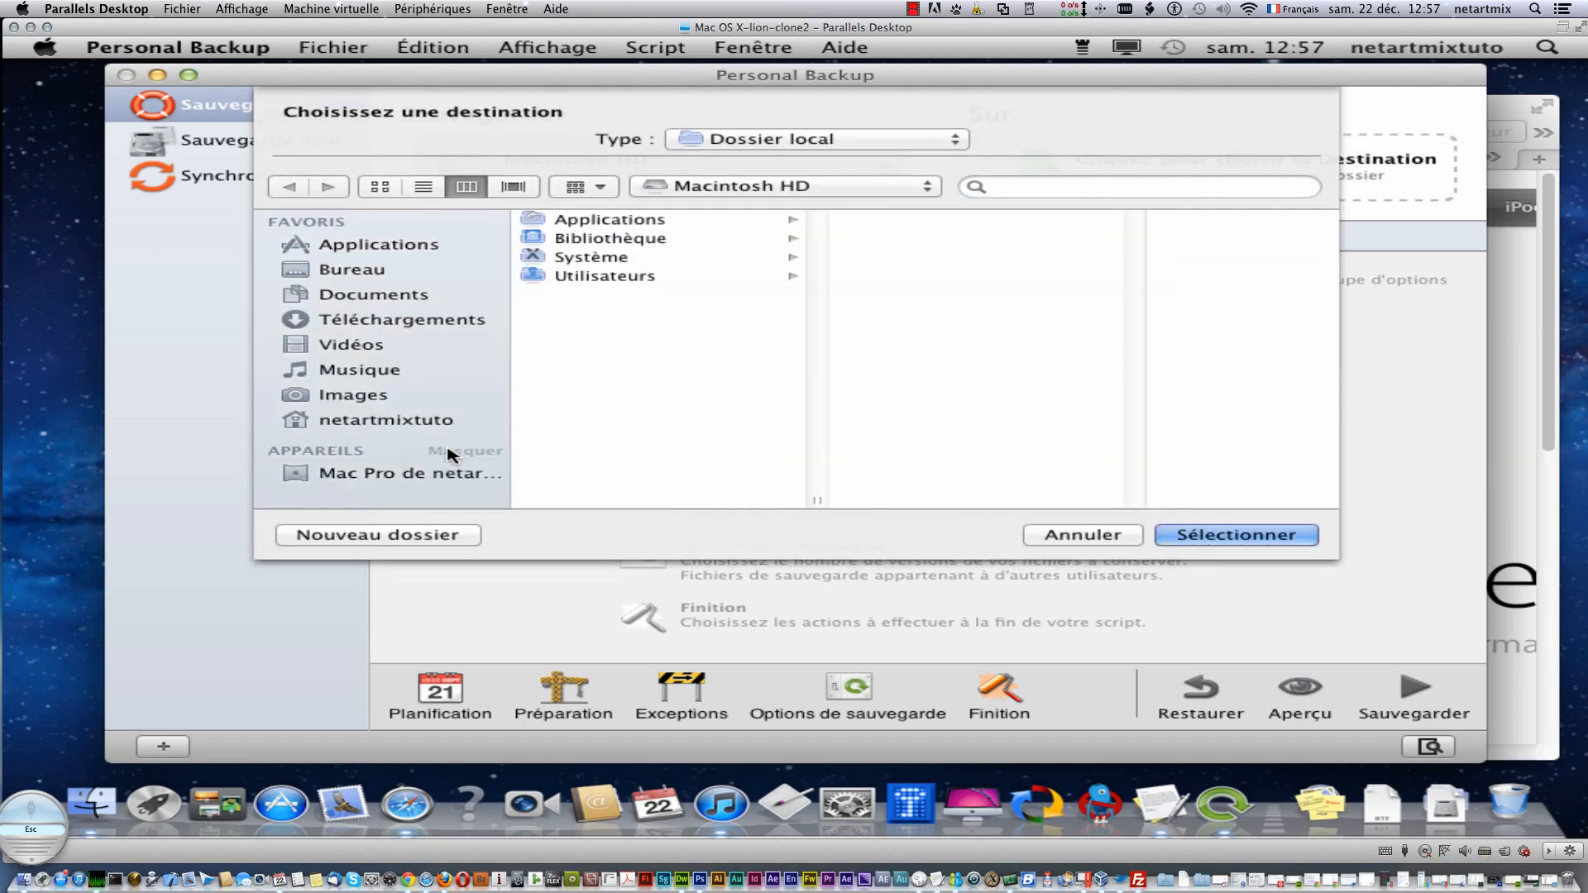
pyautogui.click(428, 477)
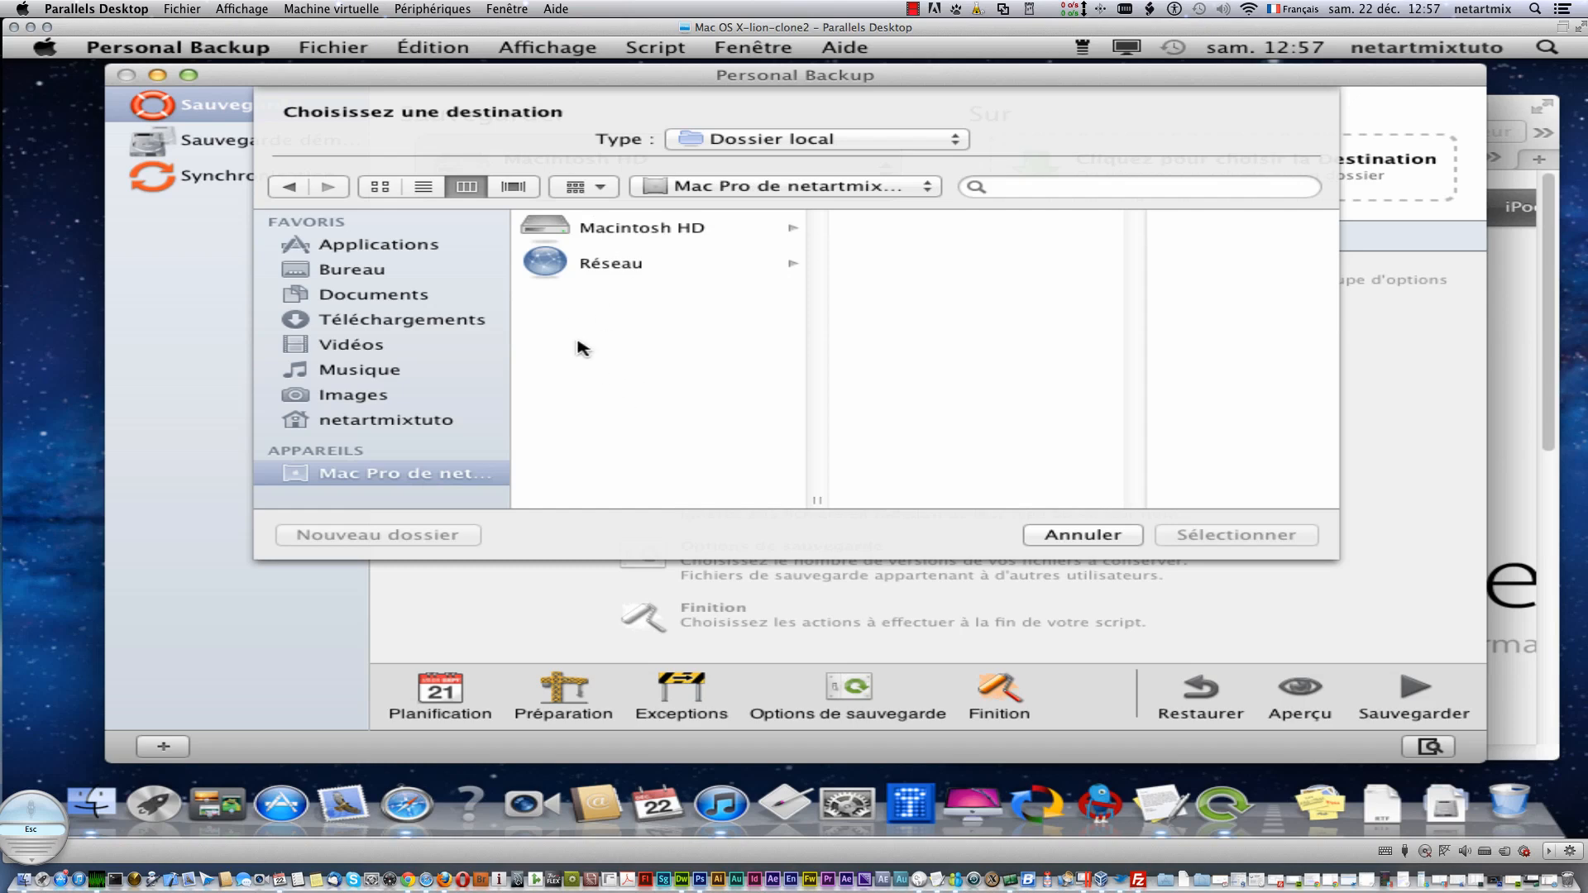
pyautogui.click(1057, 536)
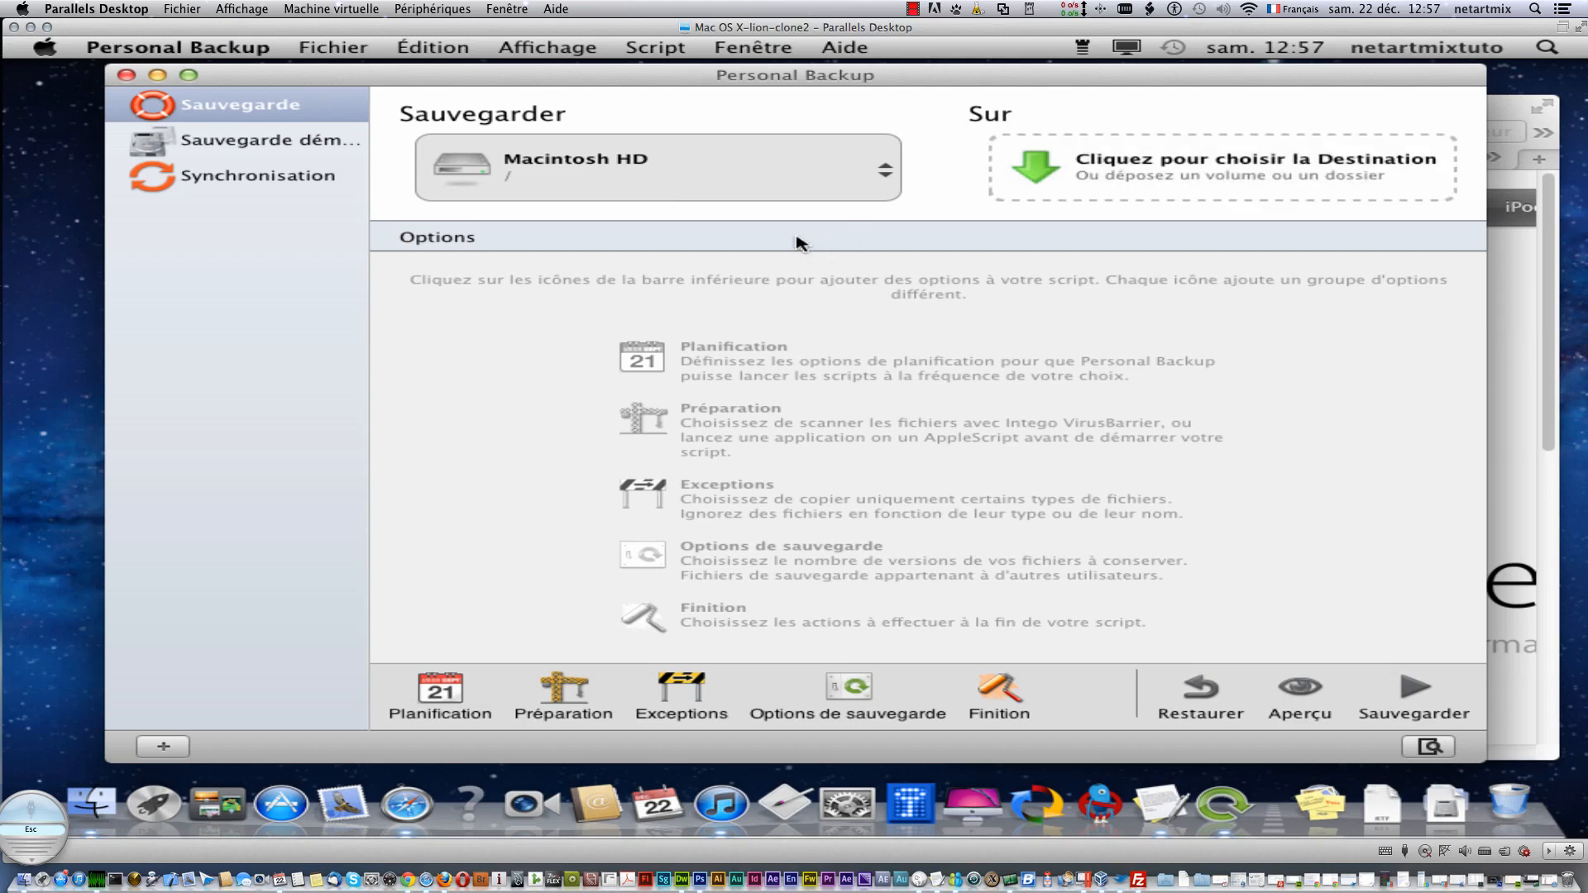
pyautogui.click(431, 689)
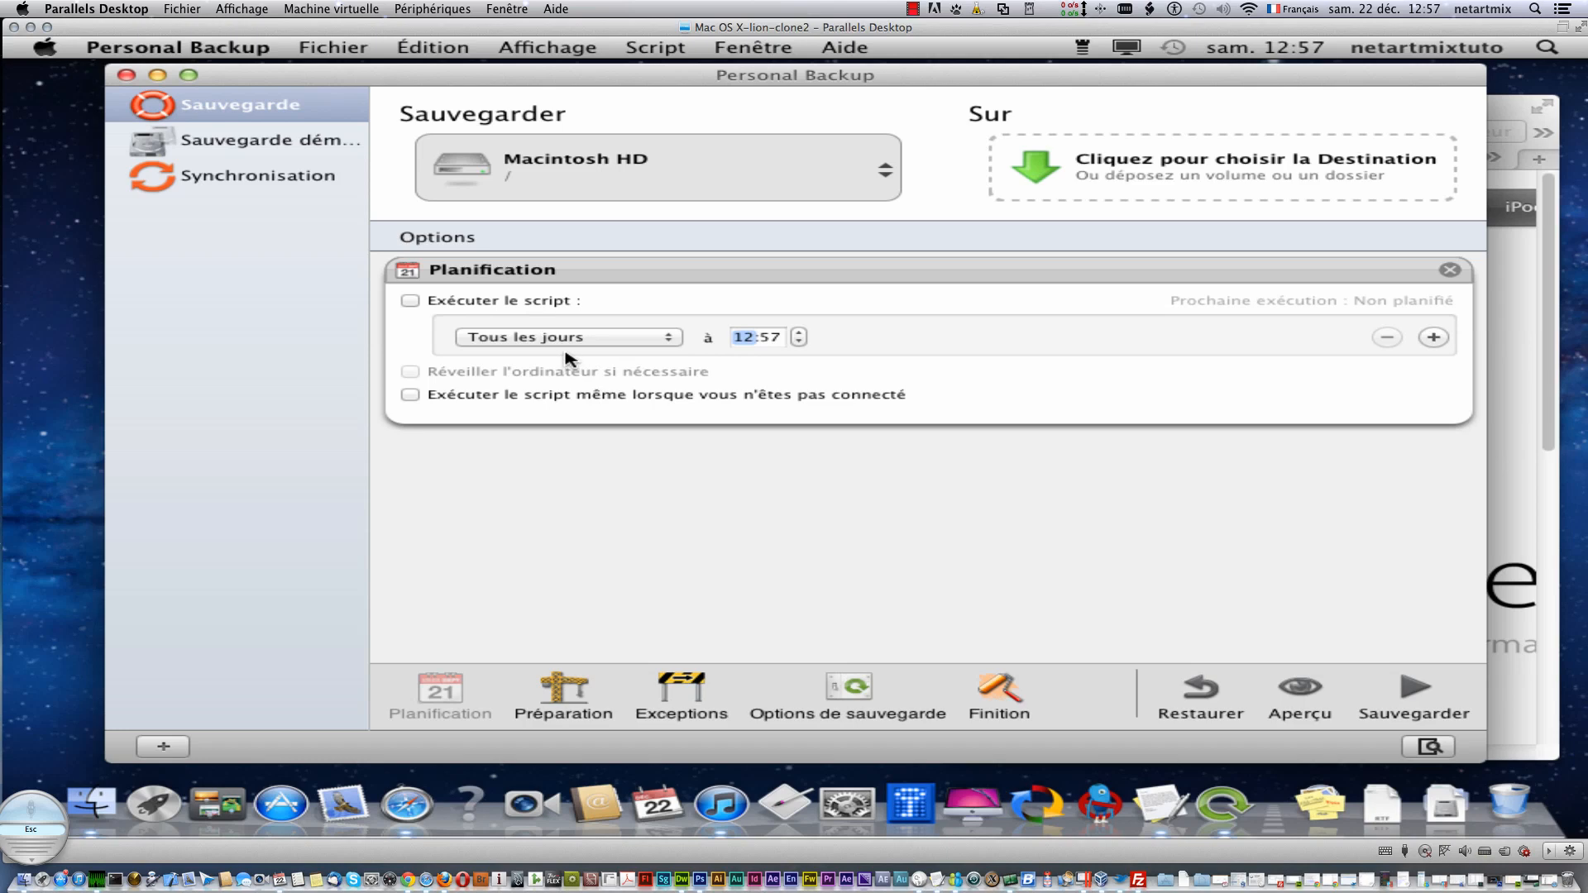
pyautogui.click(411, 300)
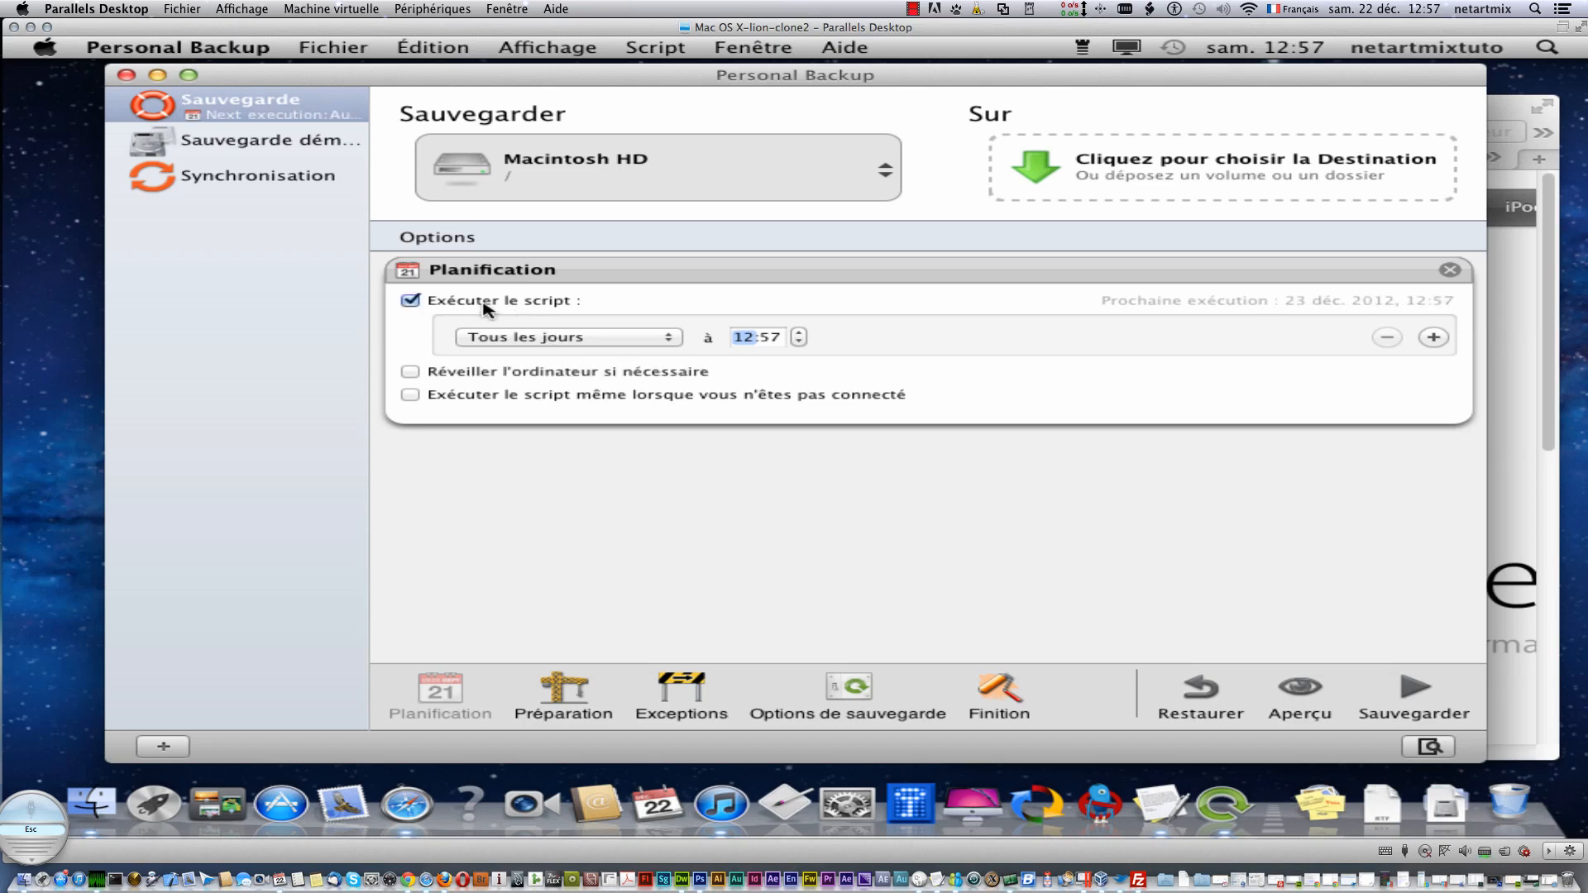
pyautogui.click(532, 339)
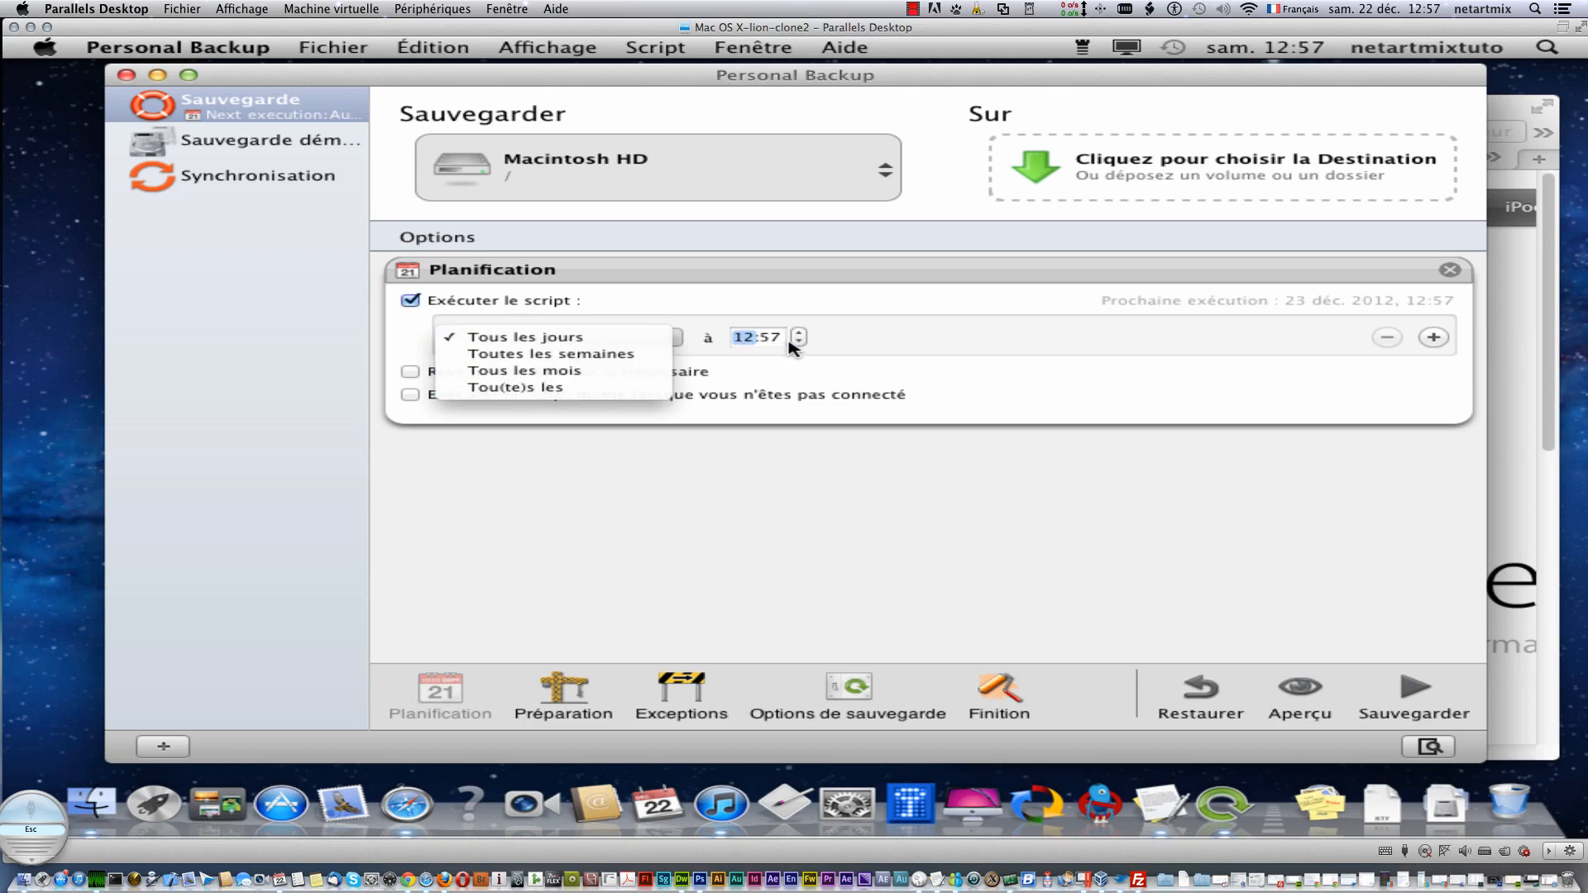
pyautogui.click(745, 359)
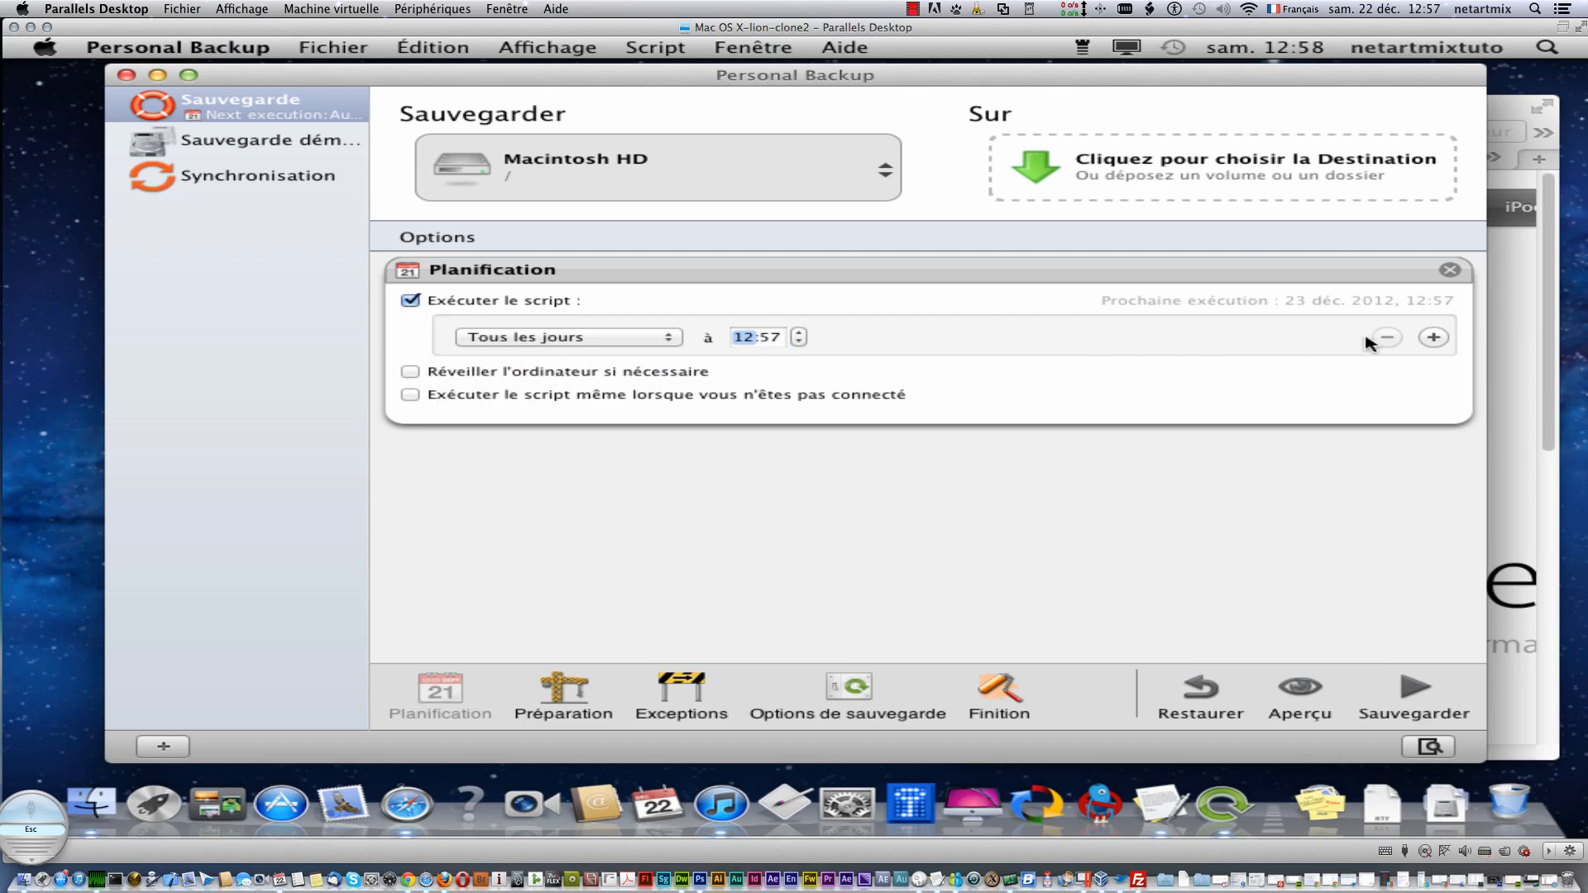
pyautogui.click(1432, 337)
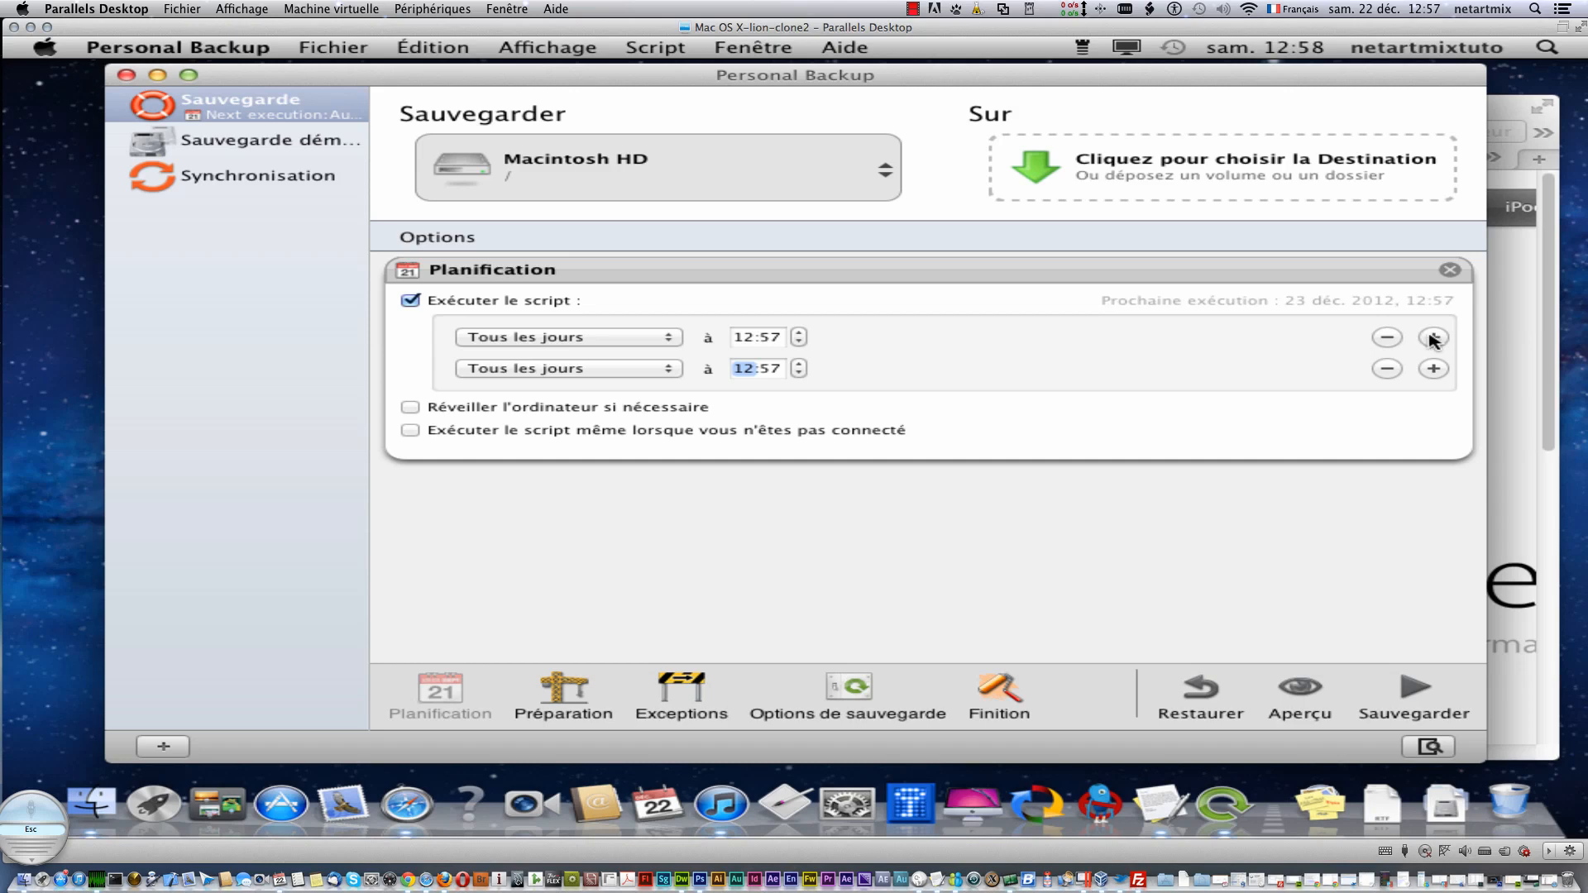
pyautogui.click(1434, 368)
pyautogui.click(1434, 399)
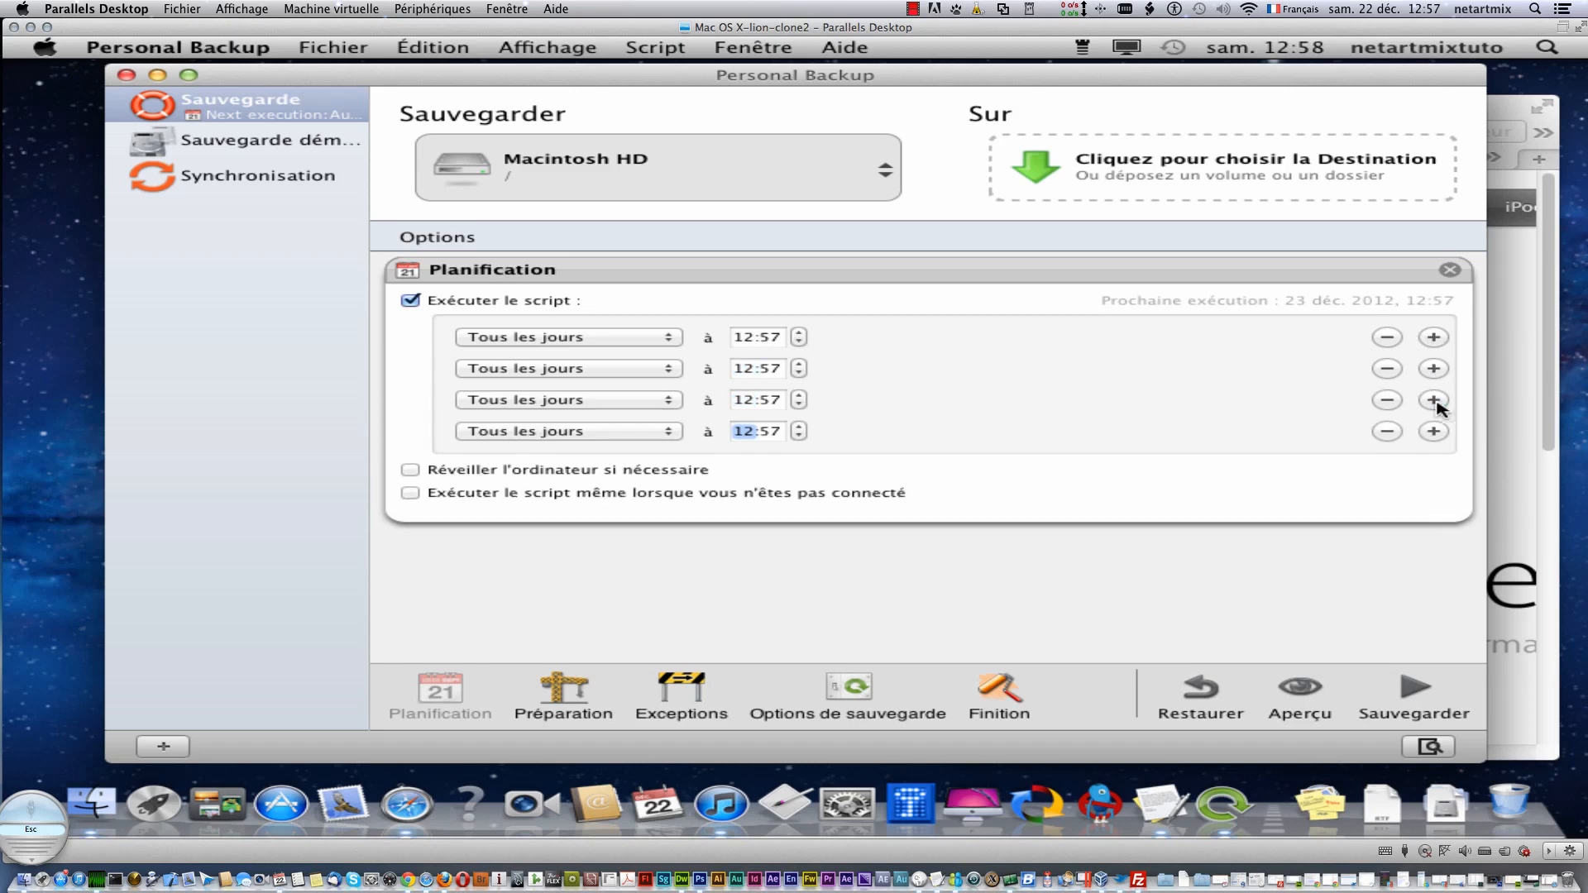
pyautogui.click(410, 300)
pyautogui.click(1450, 270)
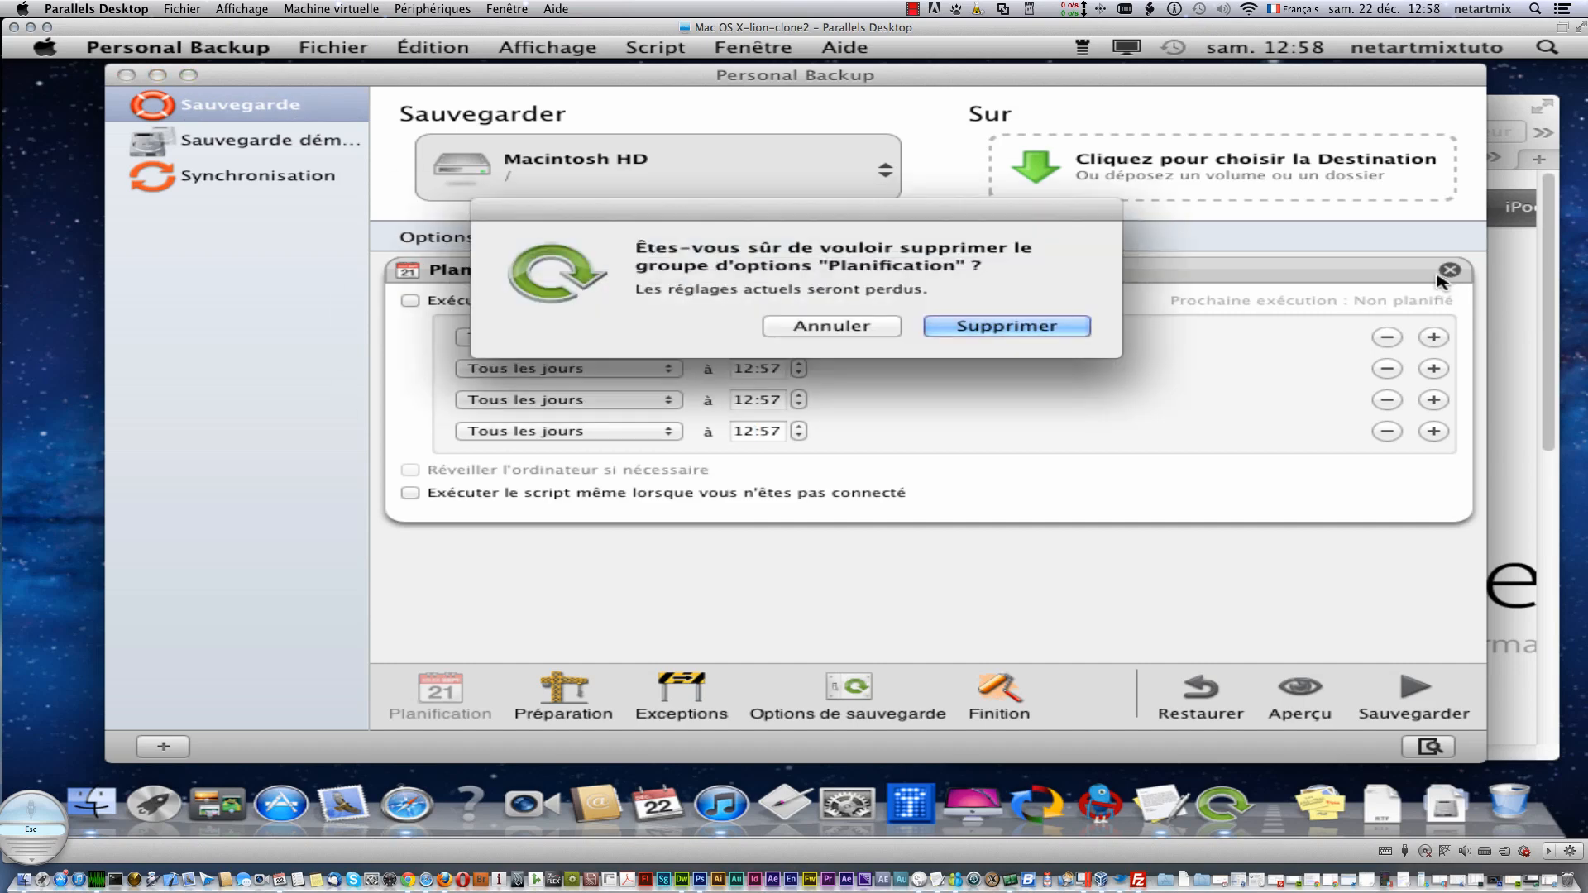
pyautogui.click(933, 335)
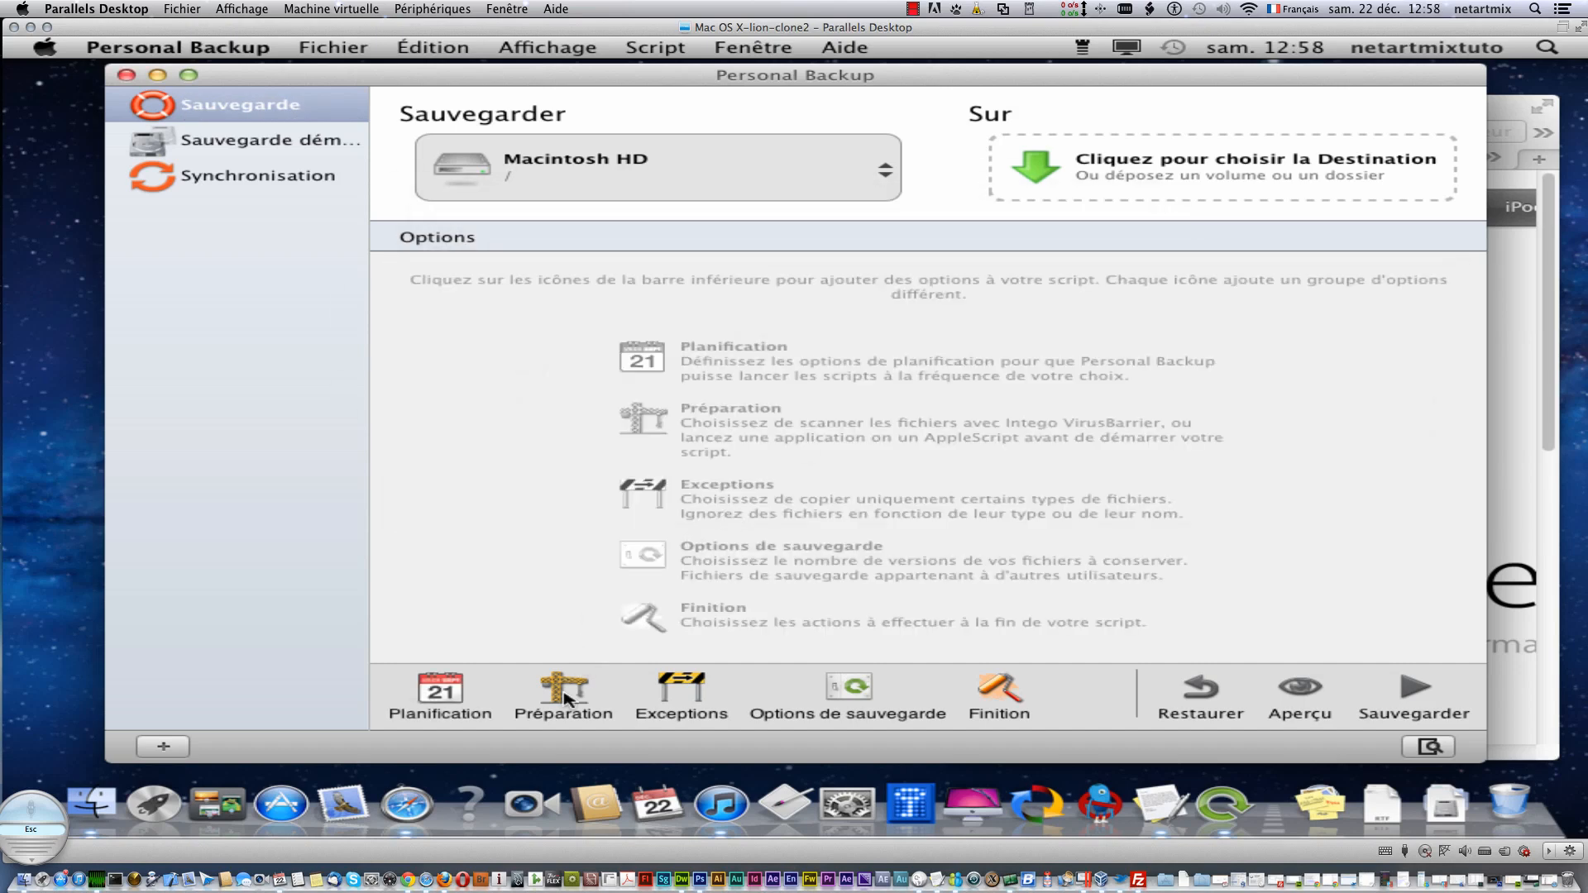
# - Add the Préparation, Planification and Exceptions option groups, enabling VirusBarrier scanning before backup
pyautogui.click(563, 695)
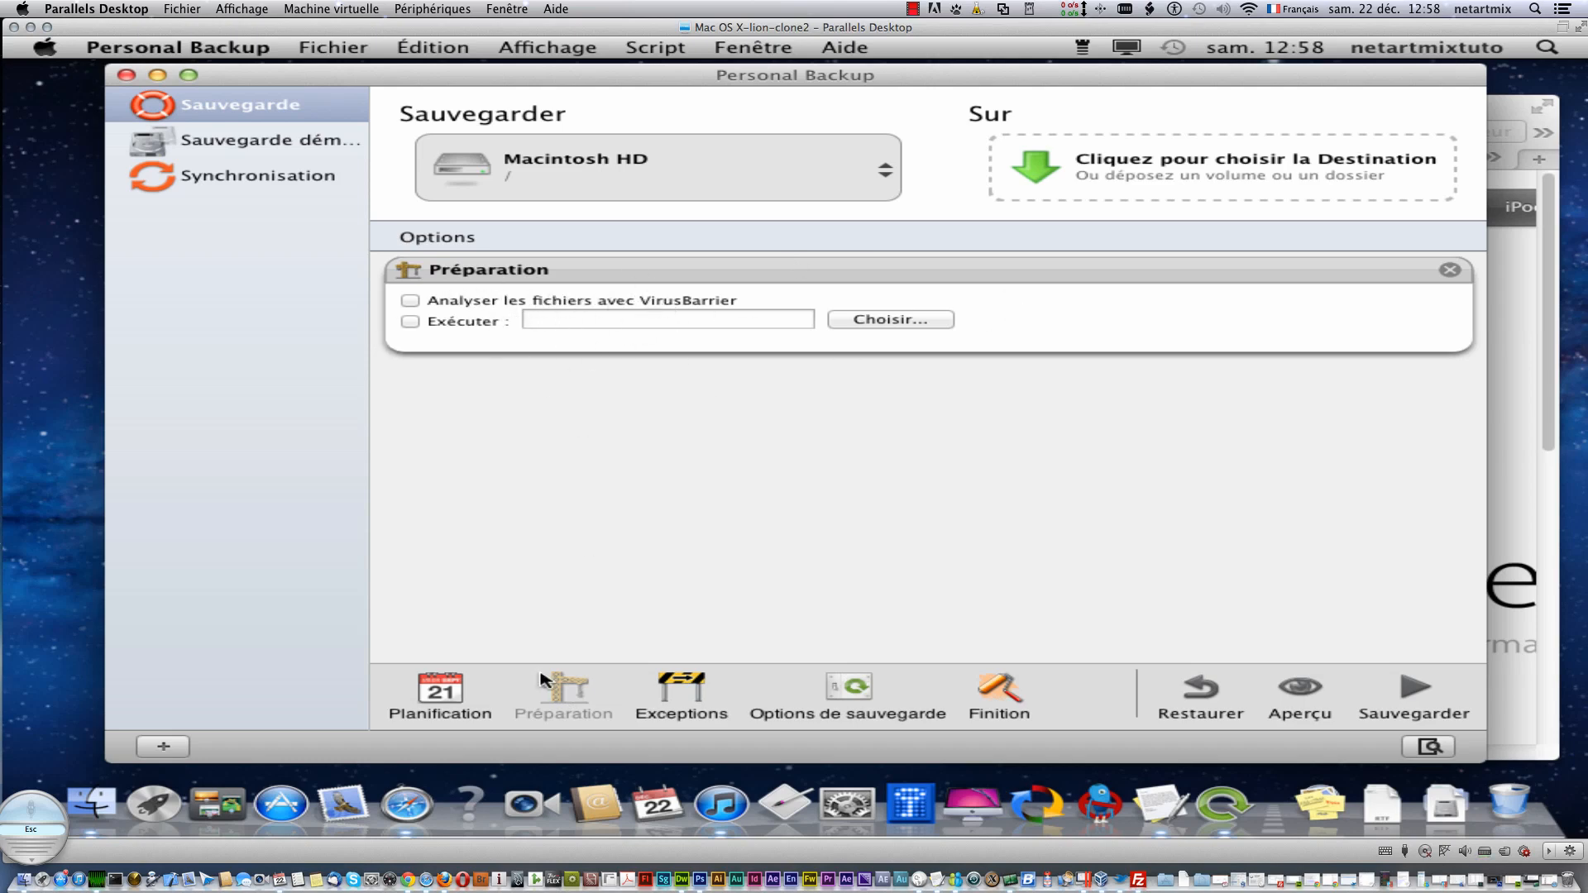
pyautogui.click(441, 690)
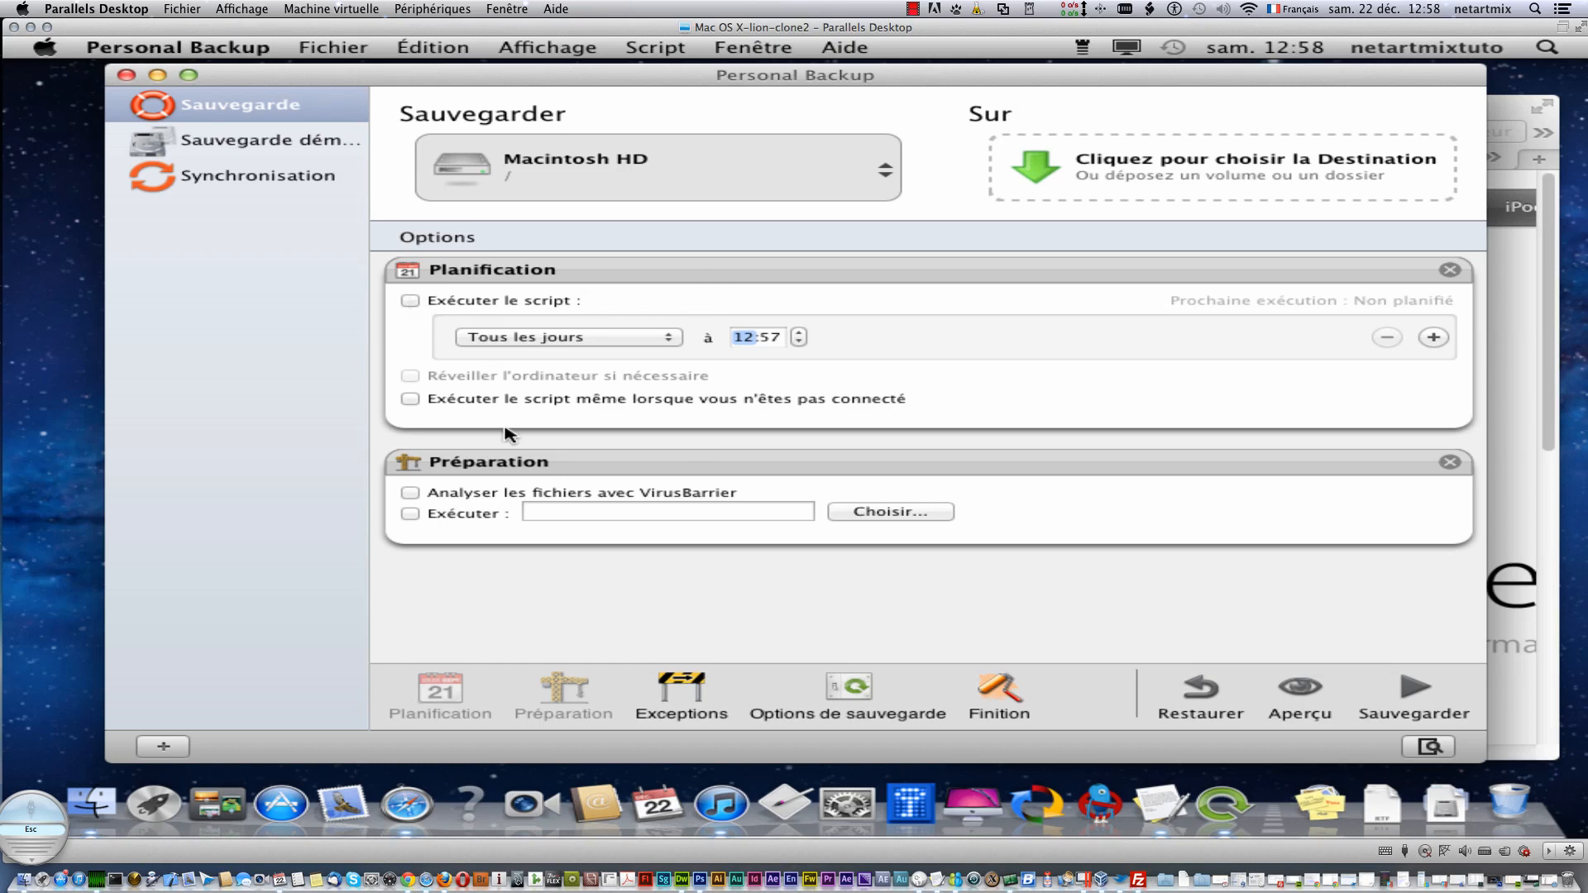
pyautogui.click(450, 493)
pyautogui.click(683, 687)
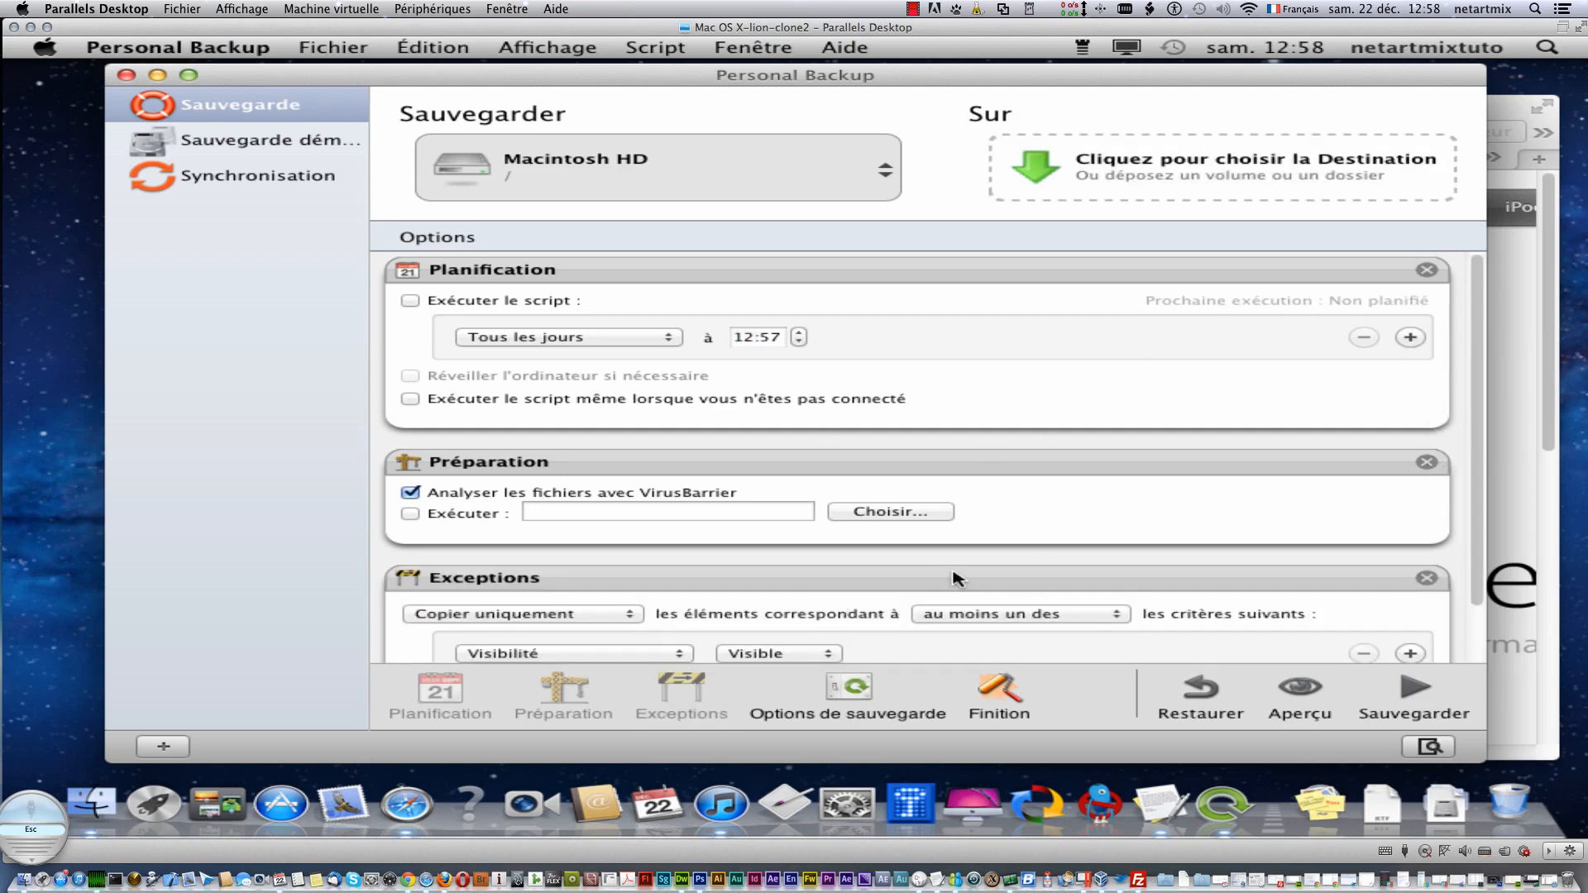
# - Delete the Planification, Exceptions and Préparation groups, after glancing at the exceptions copy choices
pyautogui.click(1428, 269)
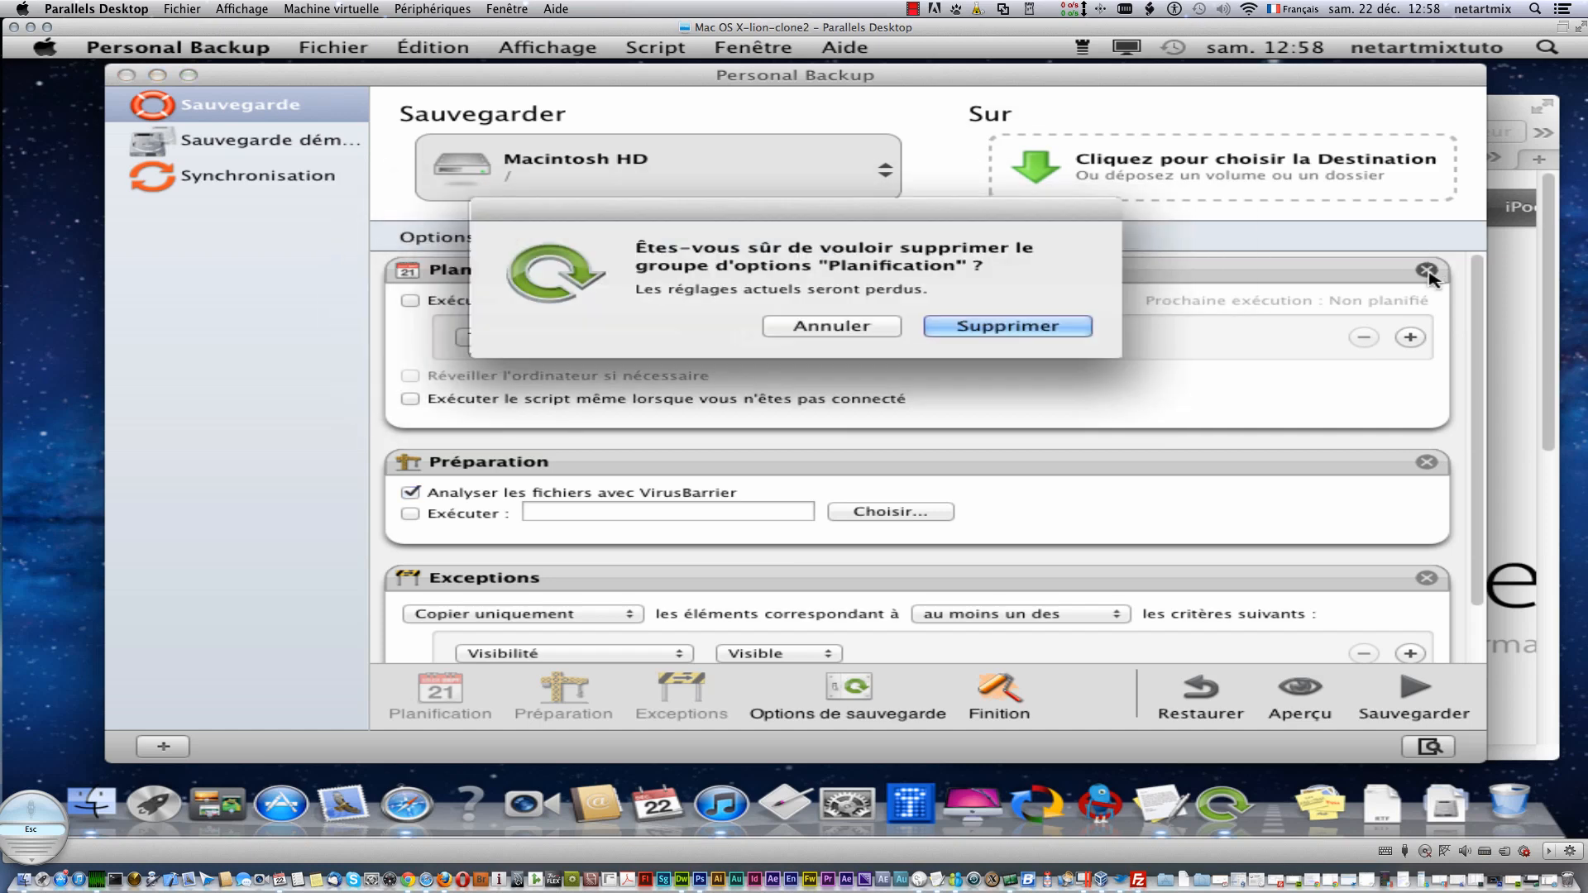
pyautogui.click(1005, 327)
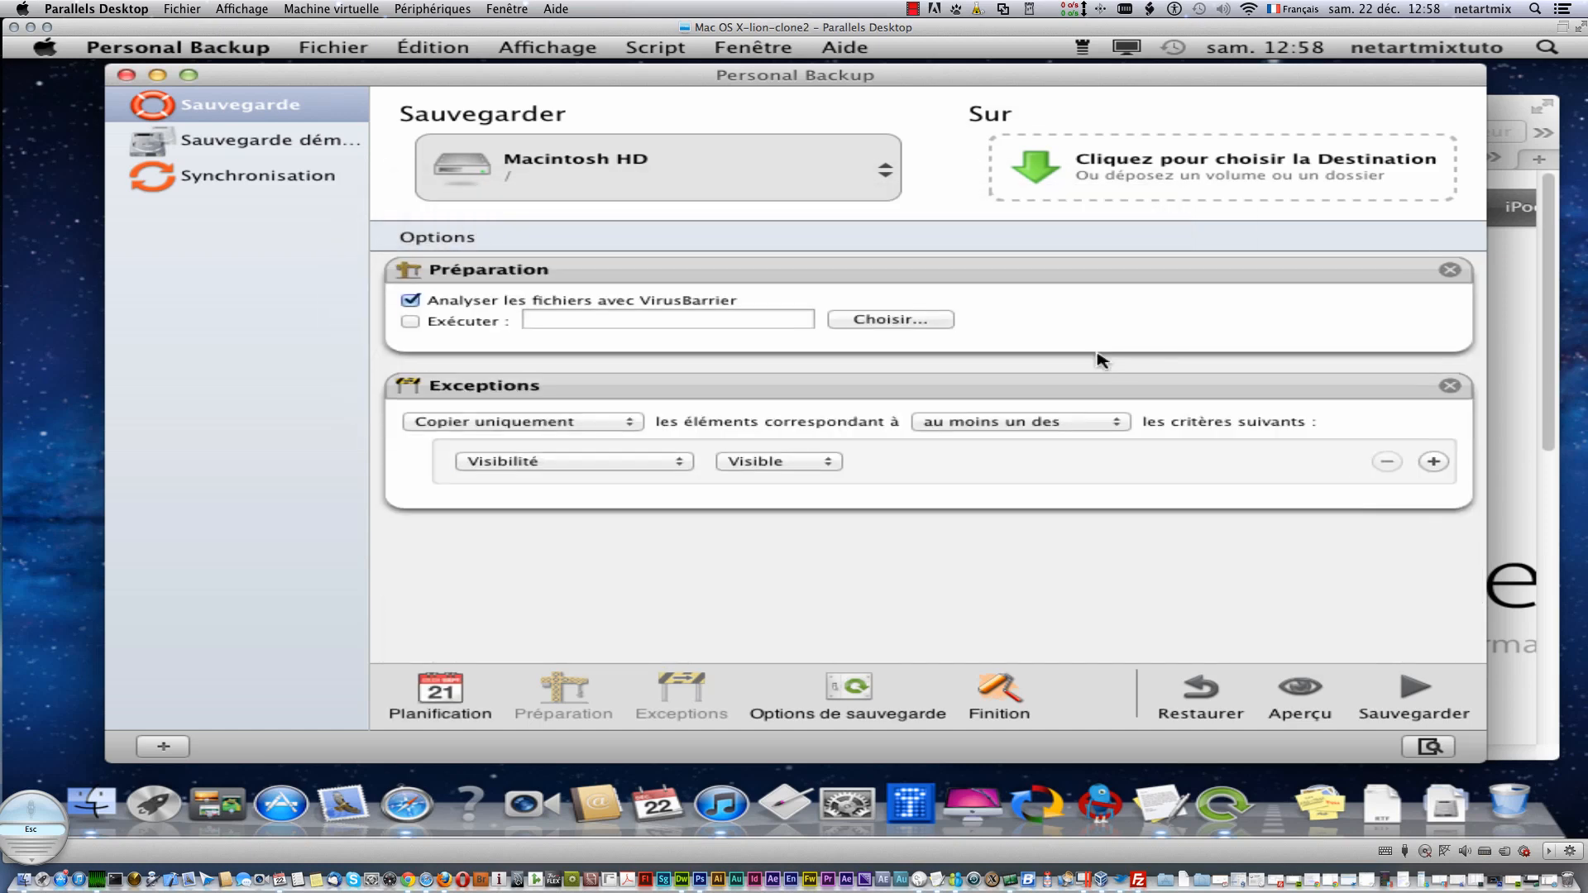
pyautogui.click(482, 431)
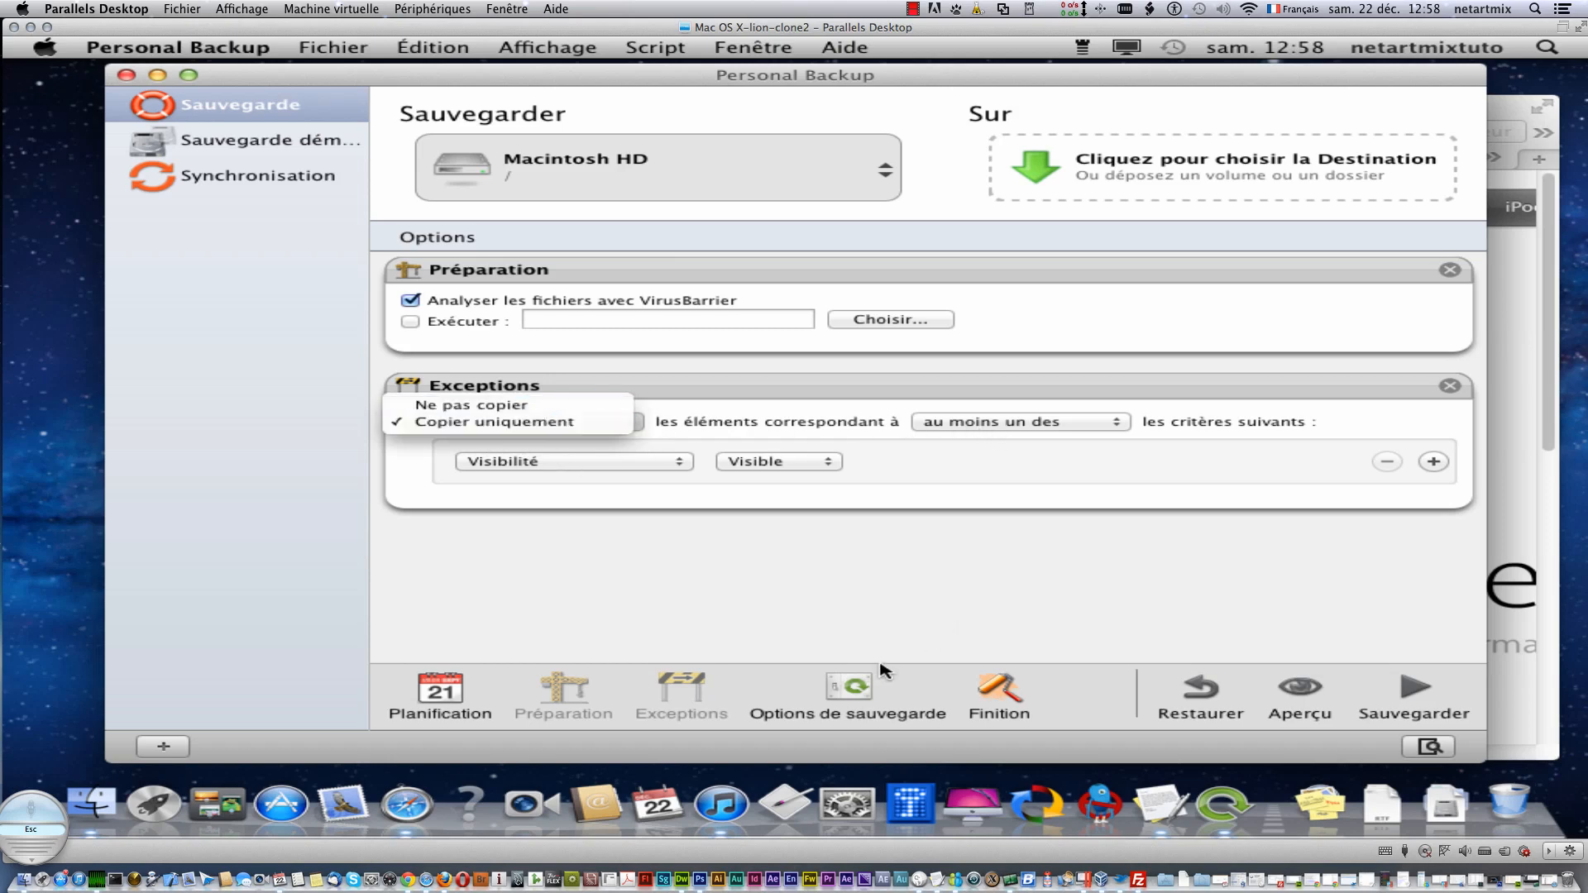
pyautogui.click(856, 692)
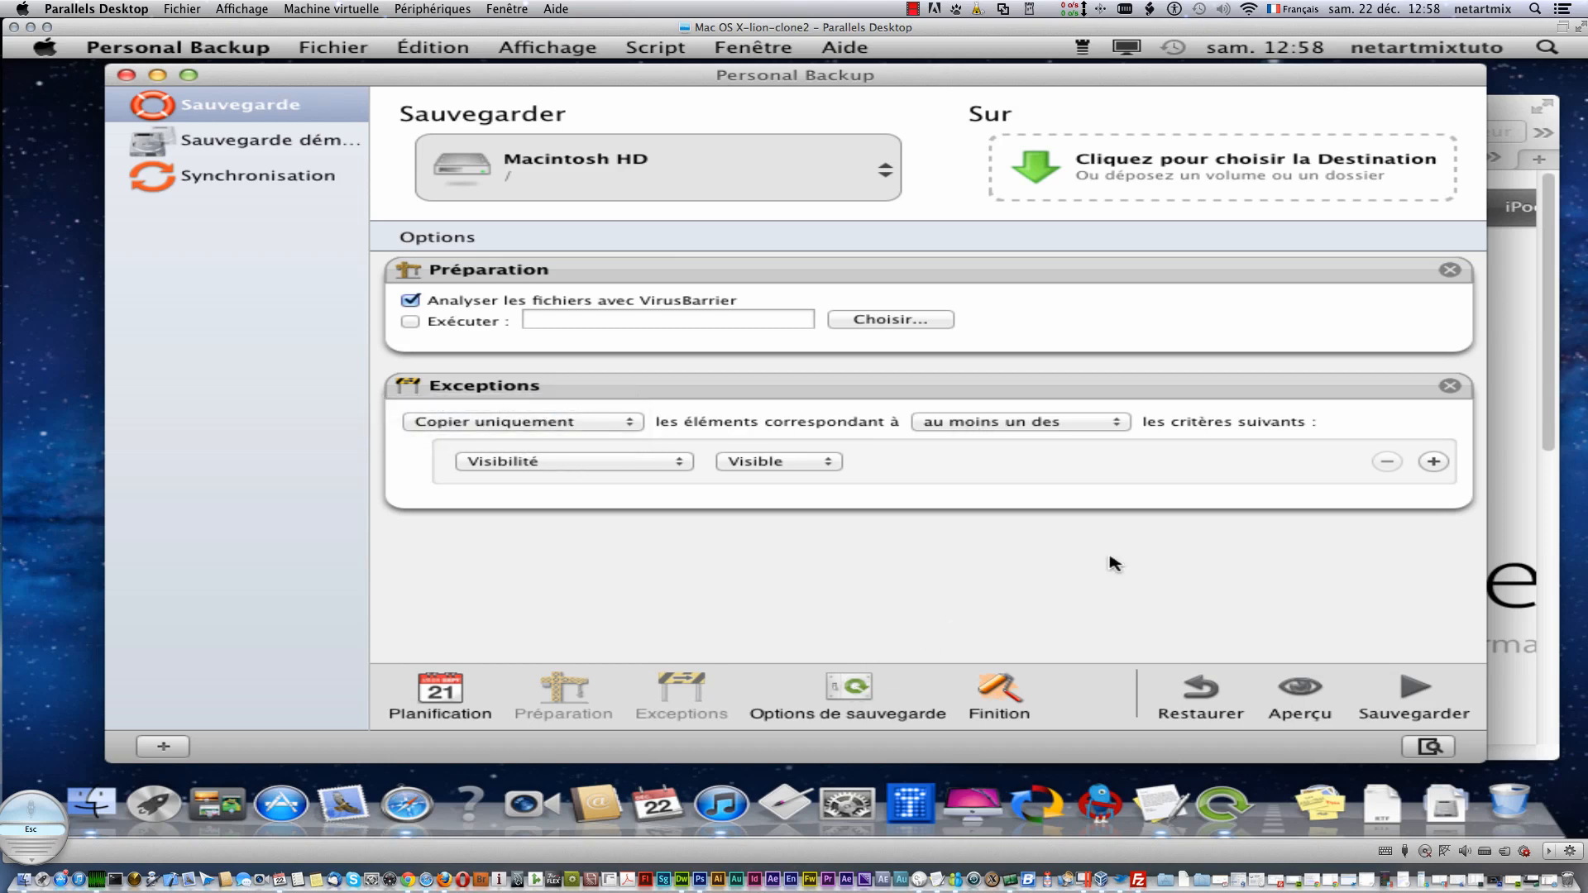
pyautogui.click(1450, 385)
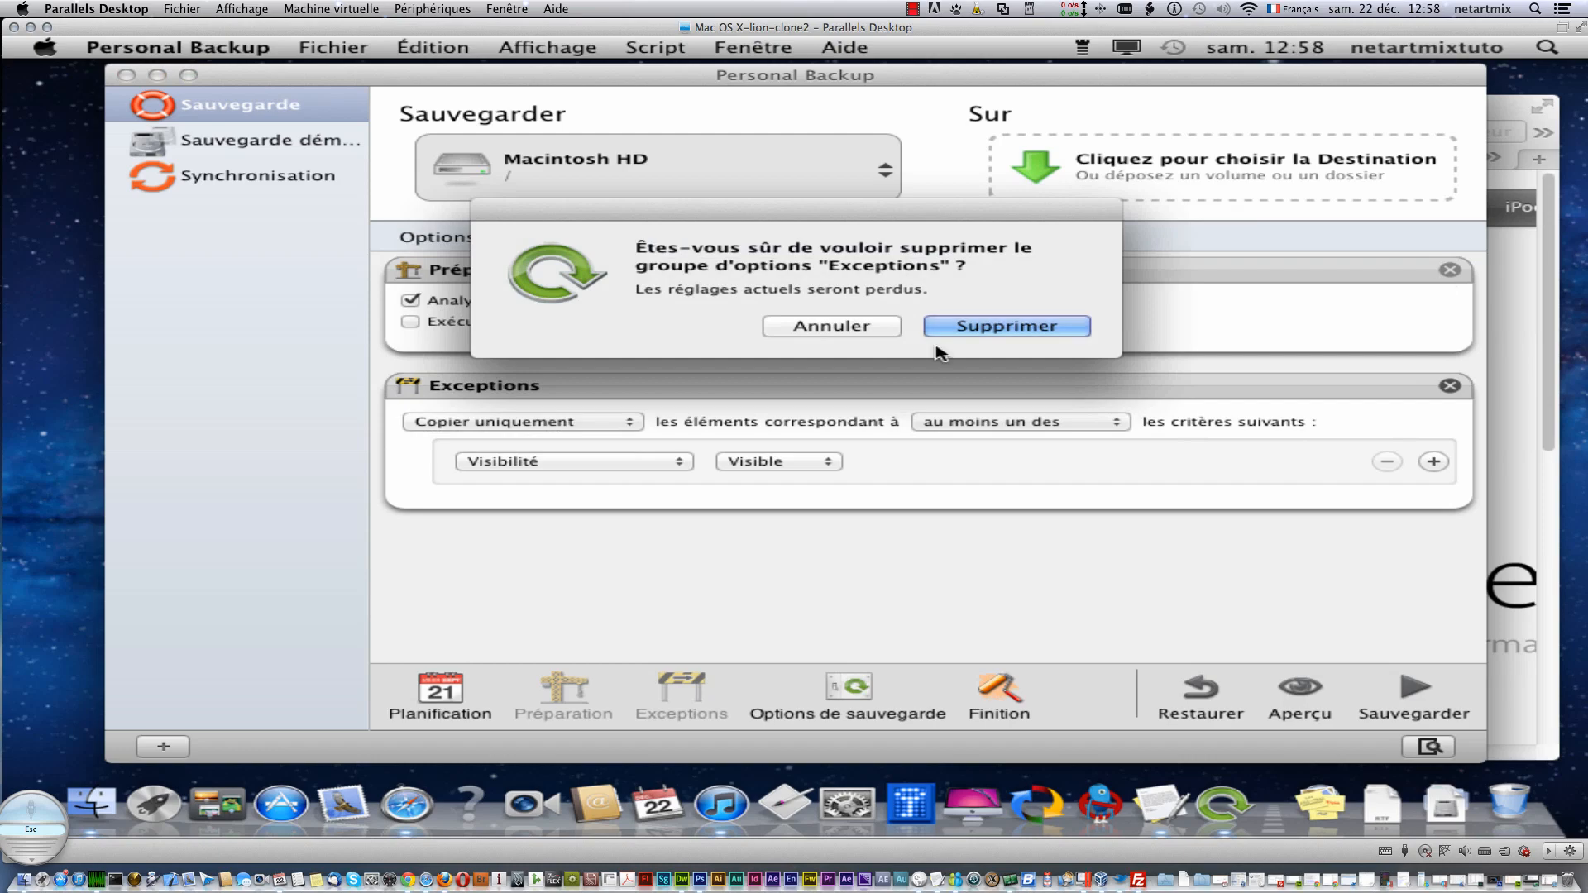
pyautogui.click(975, 329)
pyautogui.click(1450, 269)
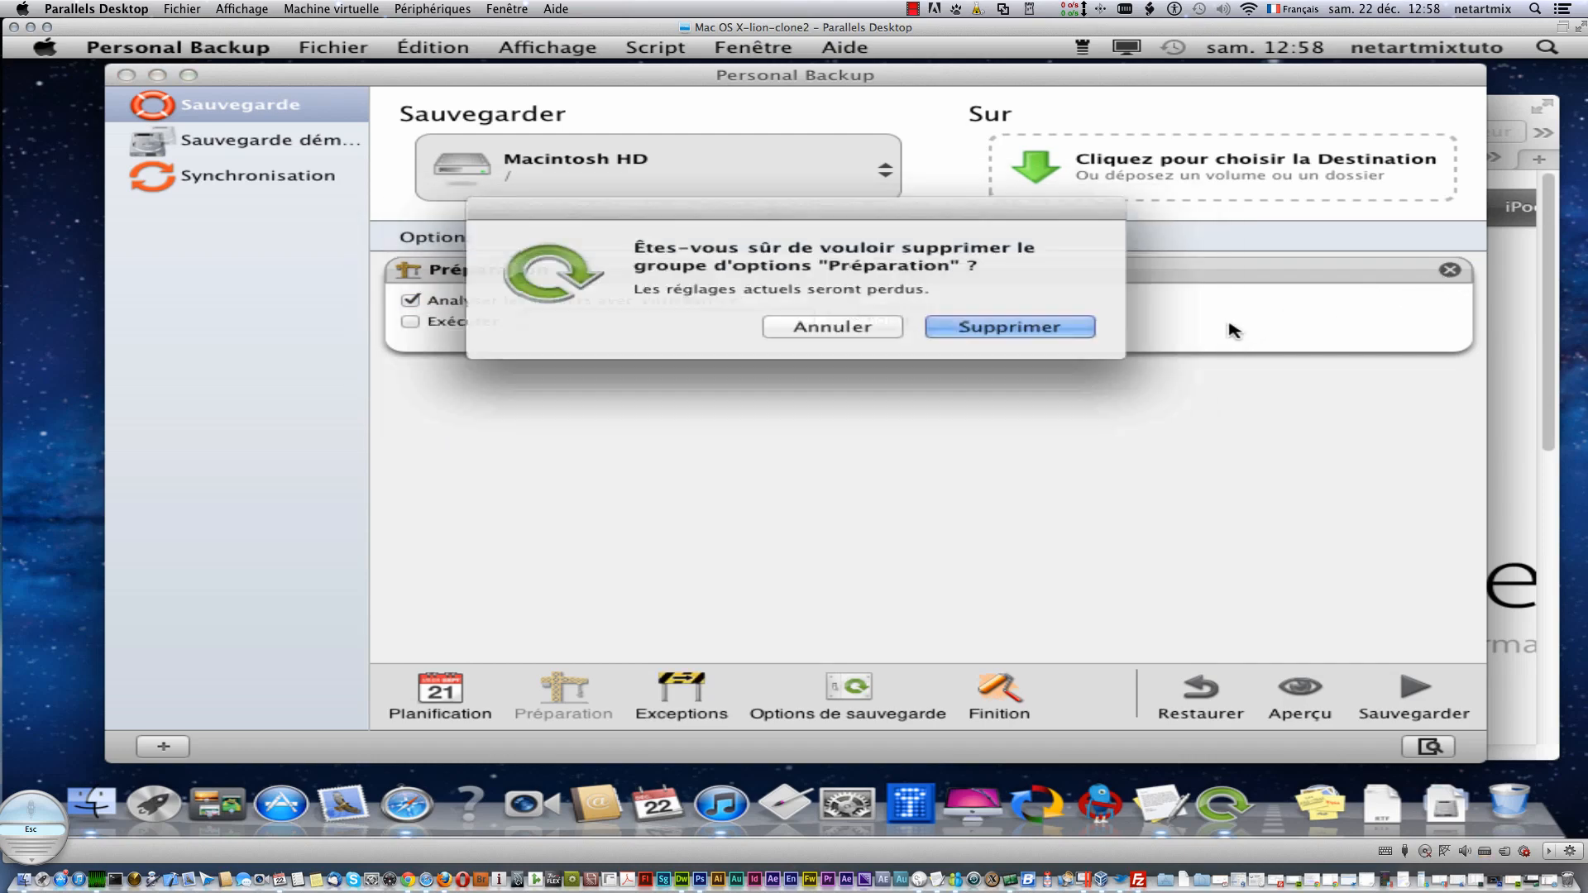
pyautogui.click(1044, 329)
# - Add the Options de sauvegarde group, dismiss the network notification, then delete that group
pyautogui.click(850, 699)
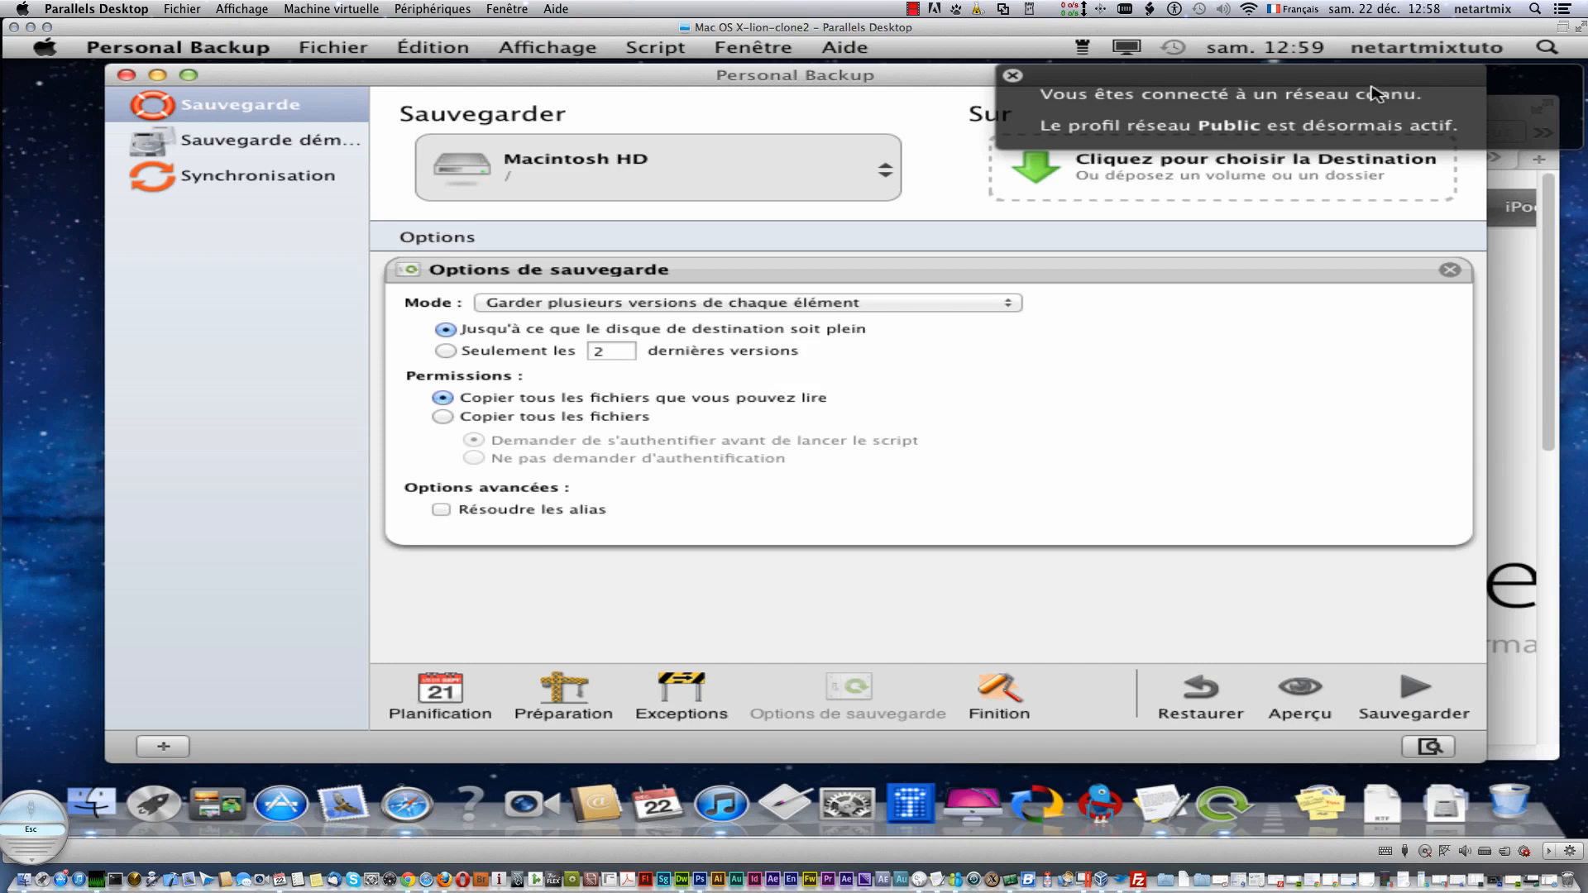
pyautogui.click(1013, 76)
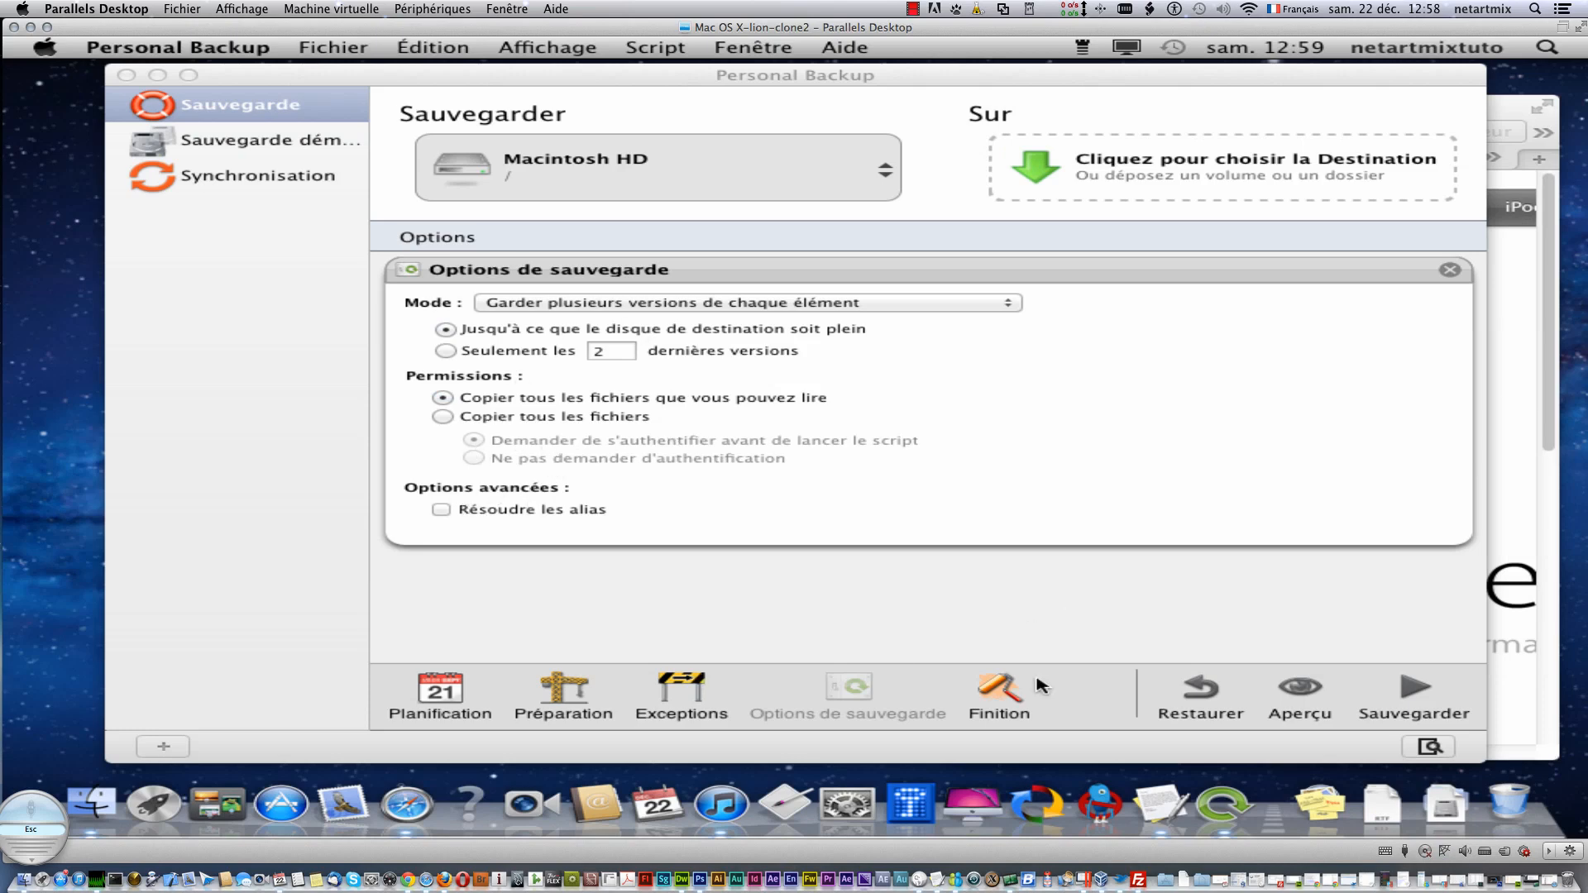
pyautogui.click(1452, 276)
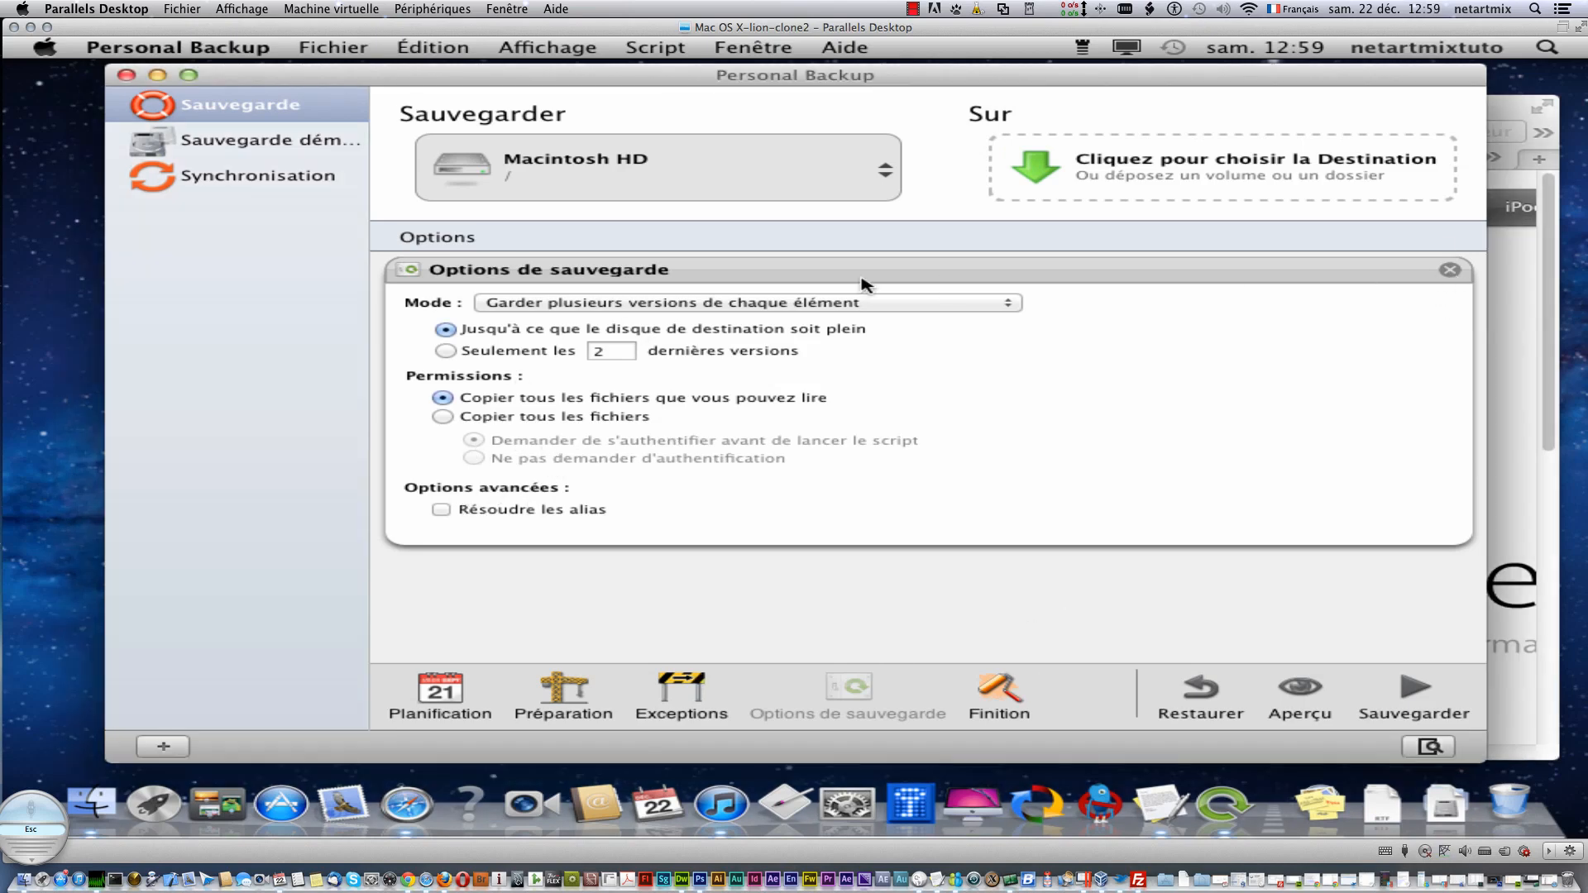
pyautogui.click(1450, 270)
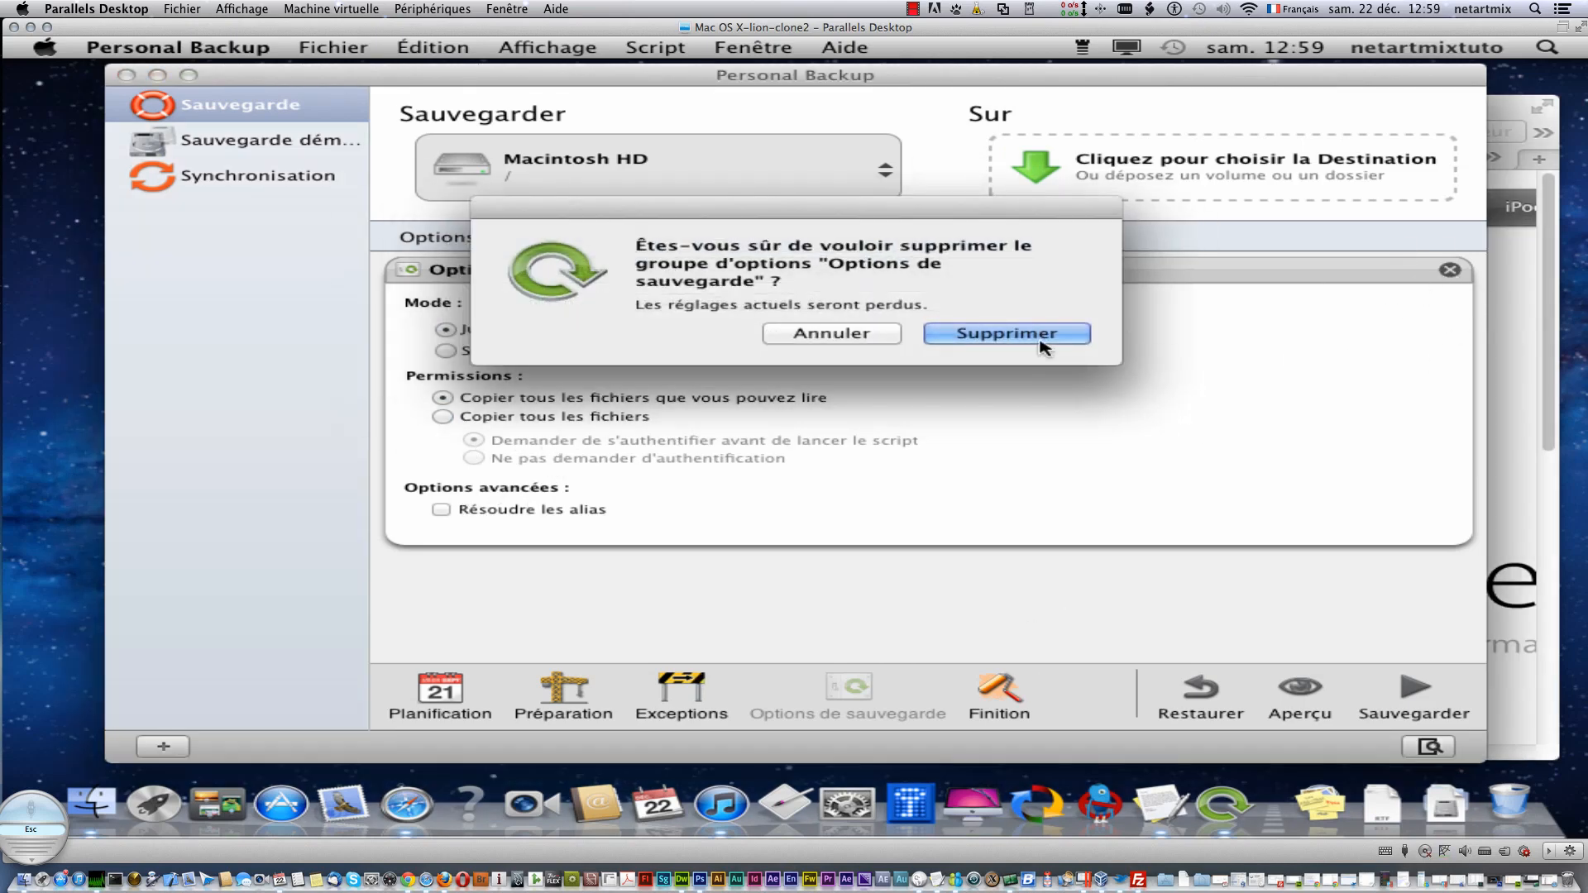
pyautogui.click(1053, 333)
# - Add Finition, attempt a preview, acknowledge the missing-destination warning, then delete Finition
pyautogui.click(995, 699)
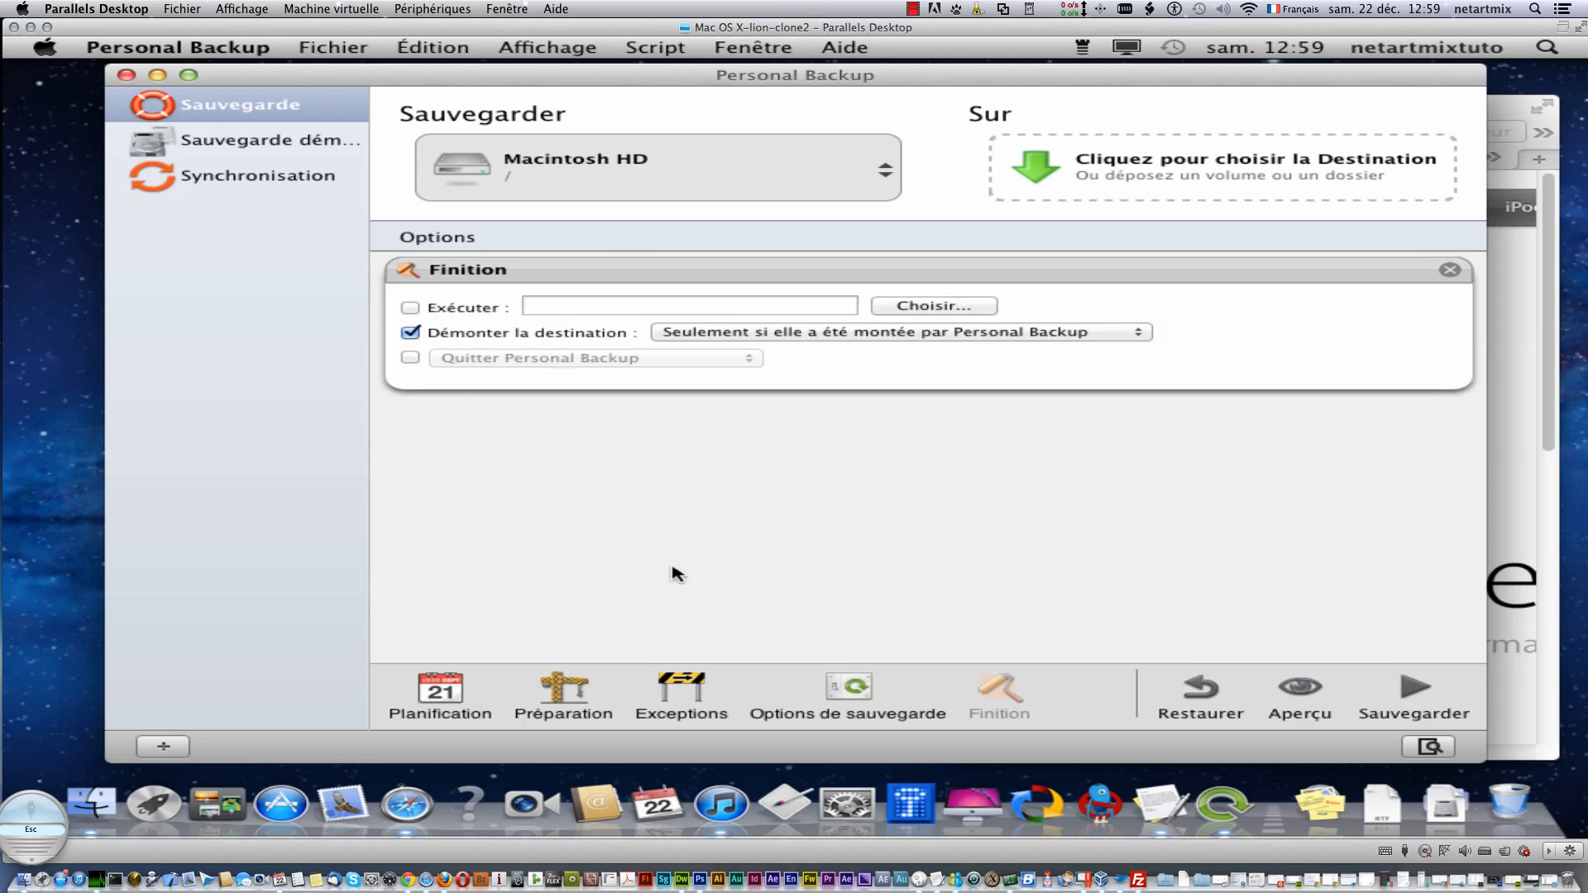
pyautogui.click(1322, 708)
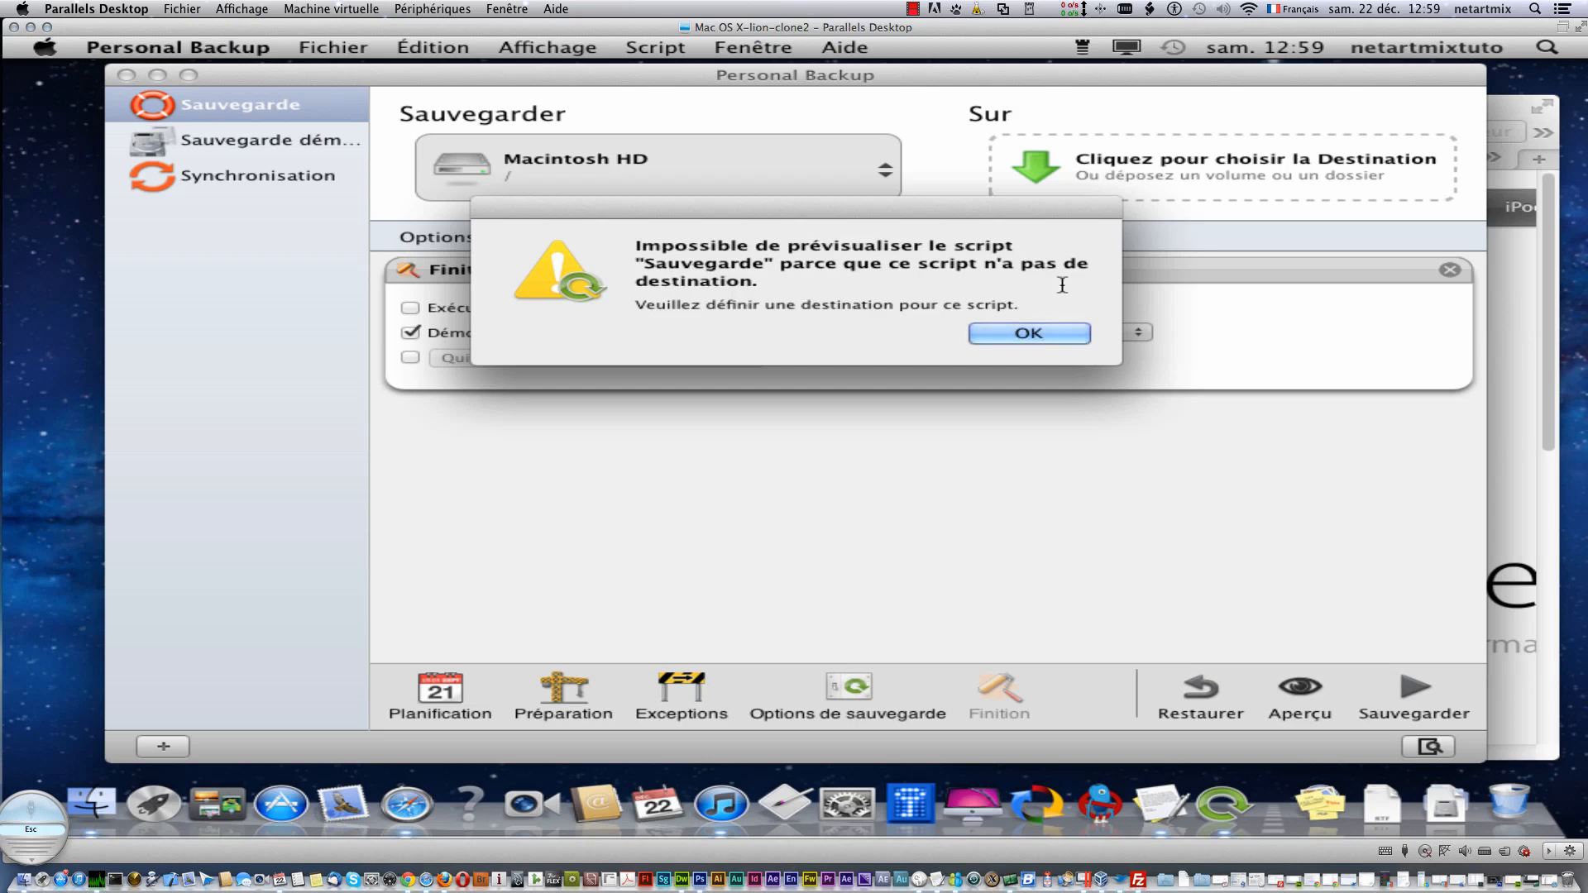
pyautogui.click(1071, 335)
pyautogui.click(1451, 269)
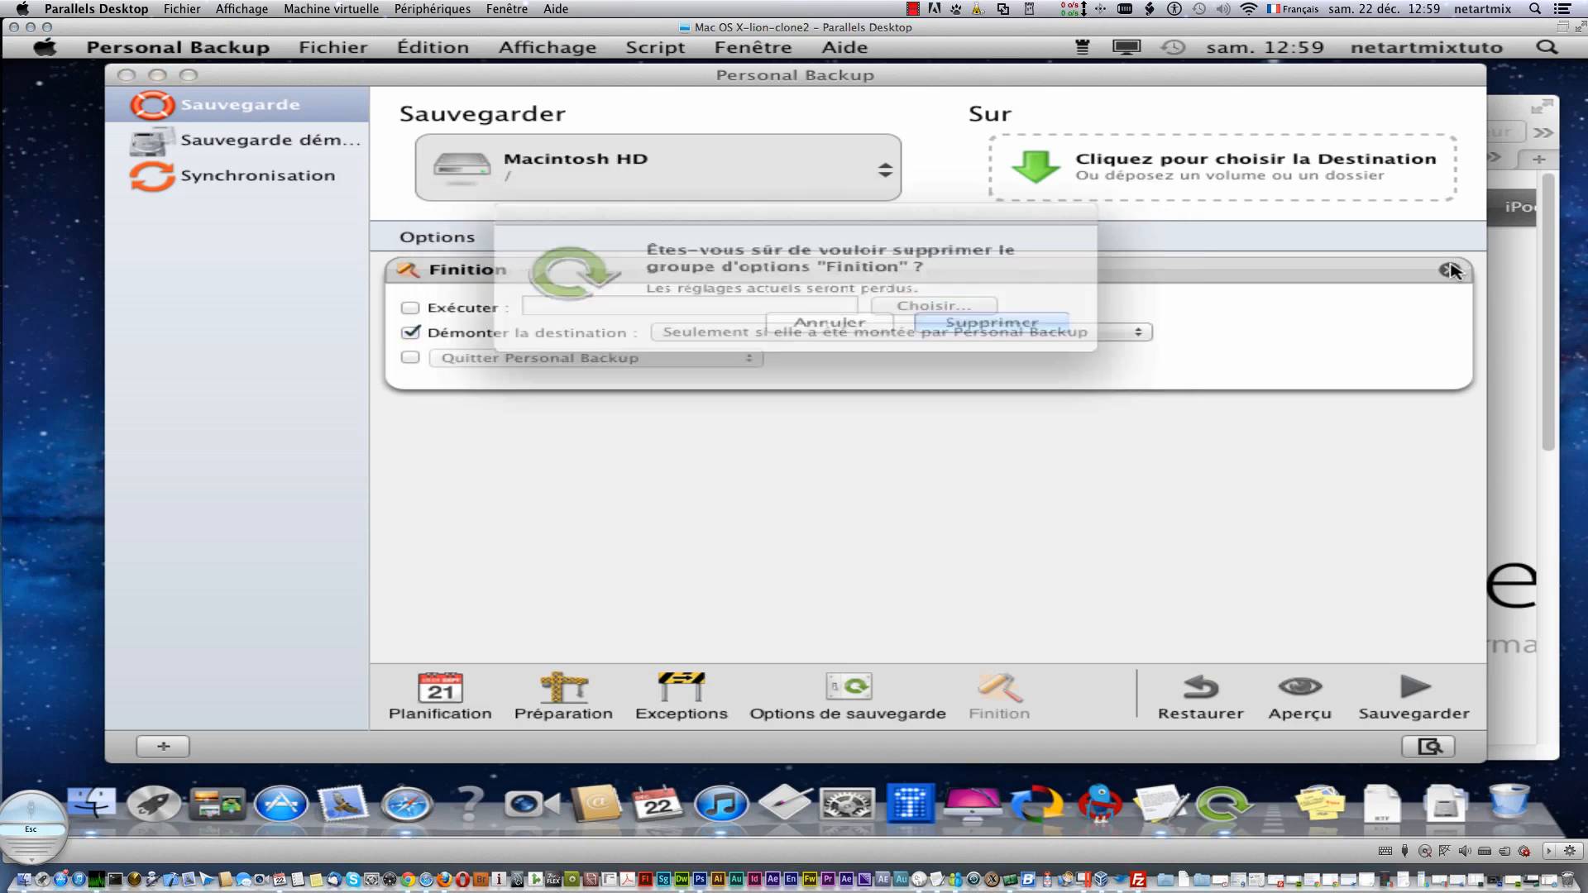
pyautogui.click(1026, 331)
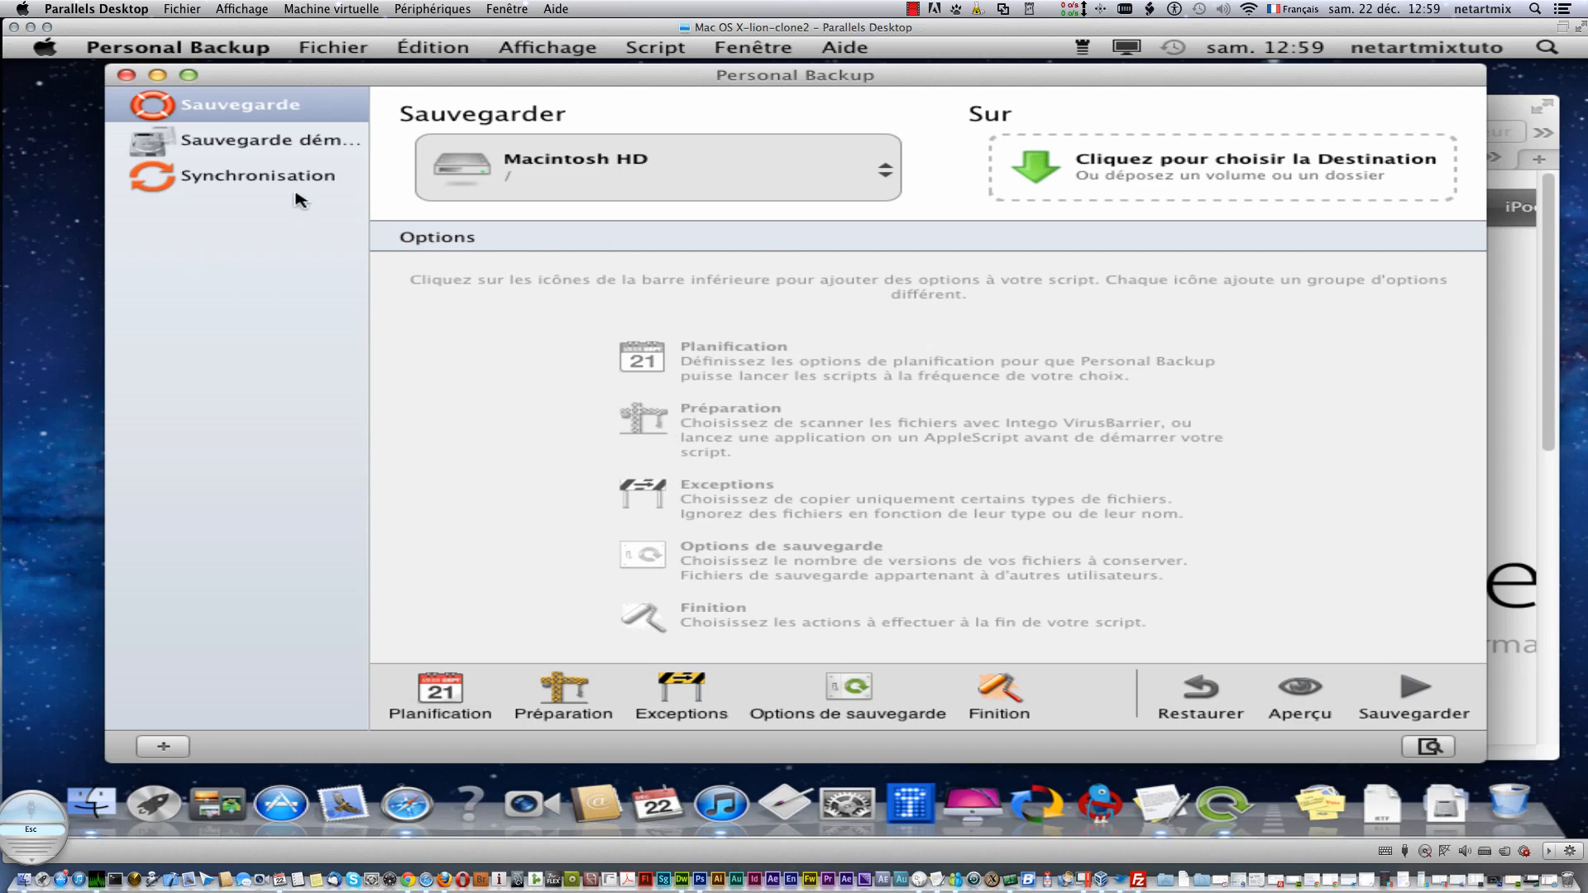
# - View the Sauvegarde démarrable clone script, then the Synchronisation script's settings
pyautogui.click(258, 147)
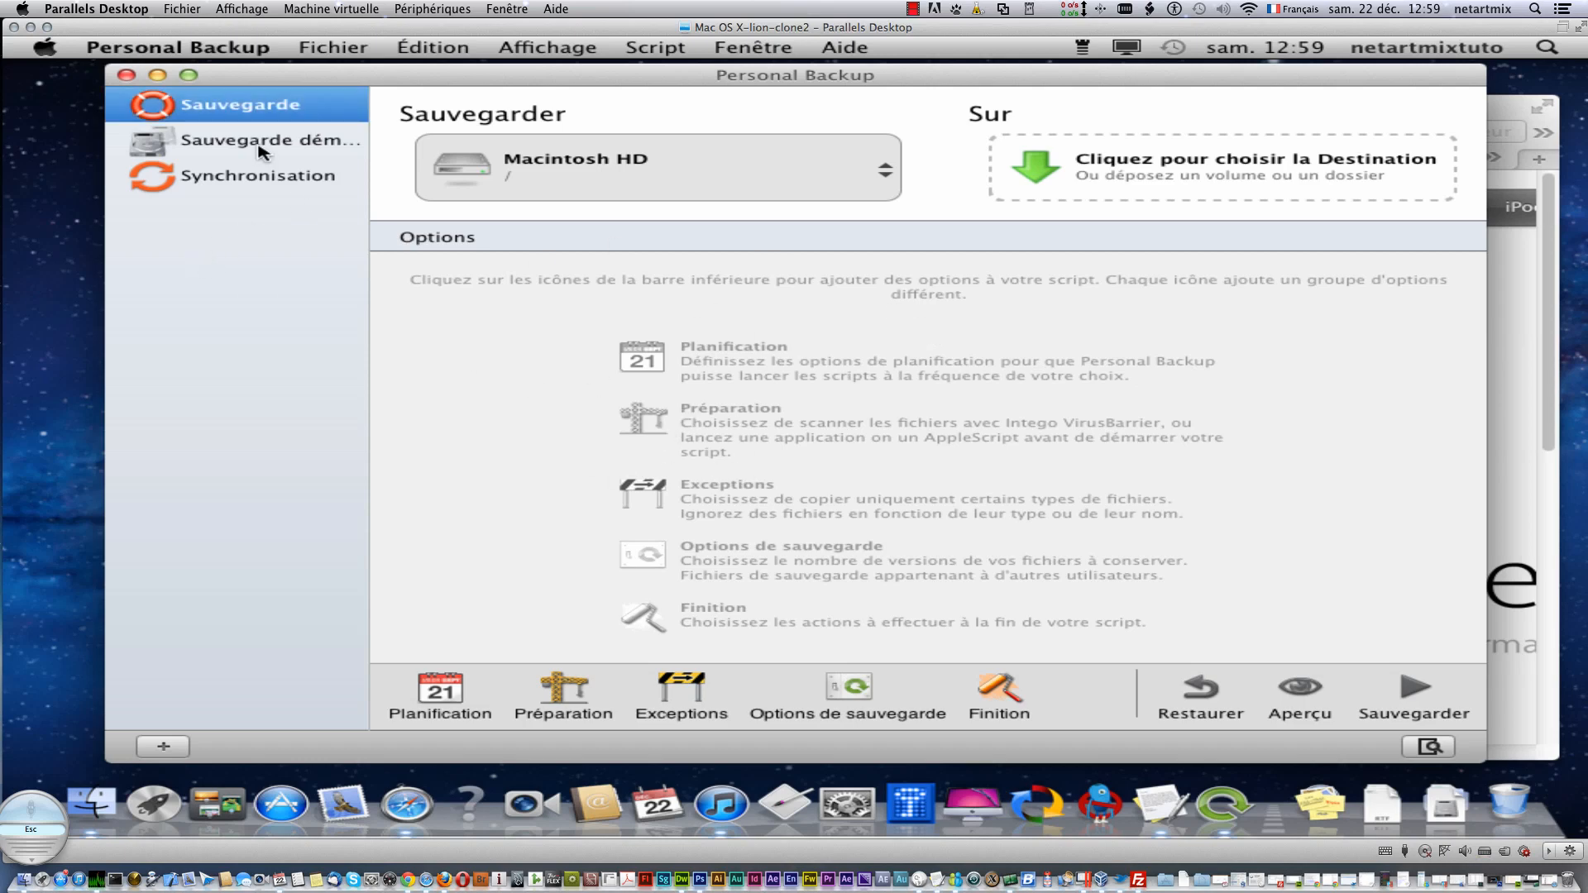
pyautogui.click(314, 183)
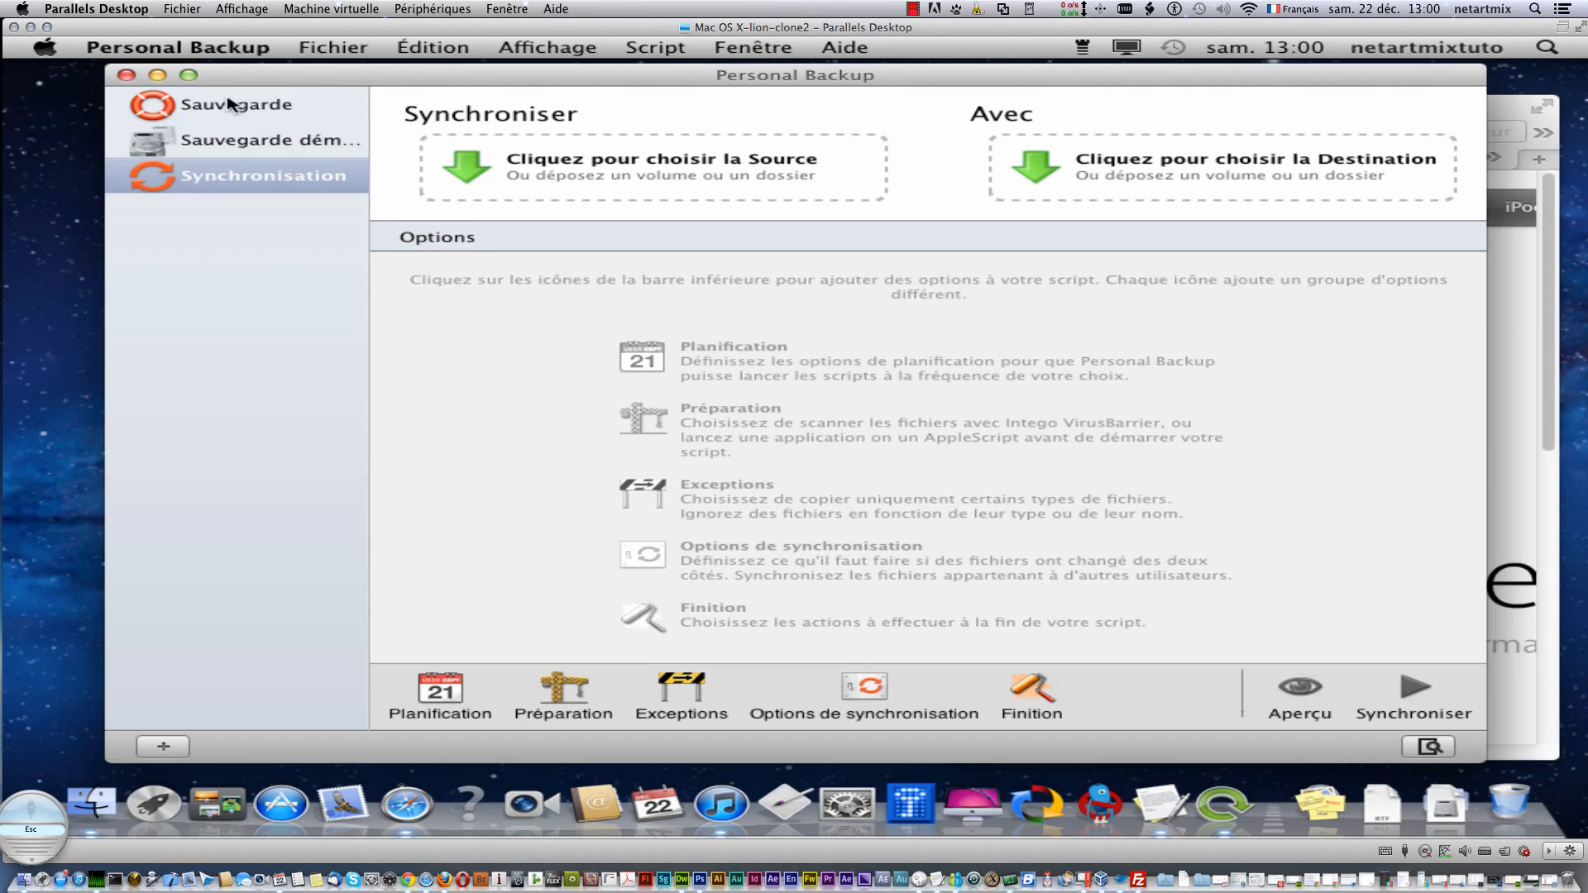
# - Create a new Sauvegarde script, cancel a second one, and switch between the original and new scripts
pyautogui.click(161, 746)
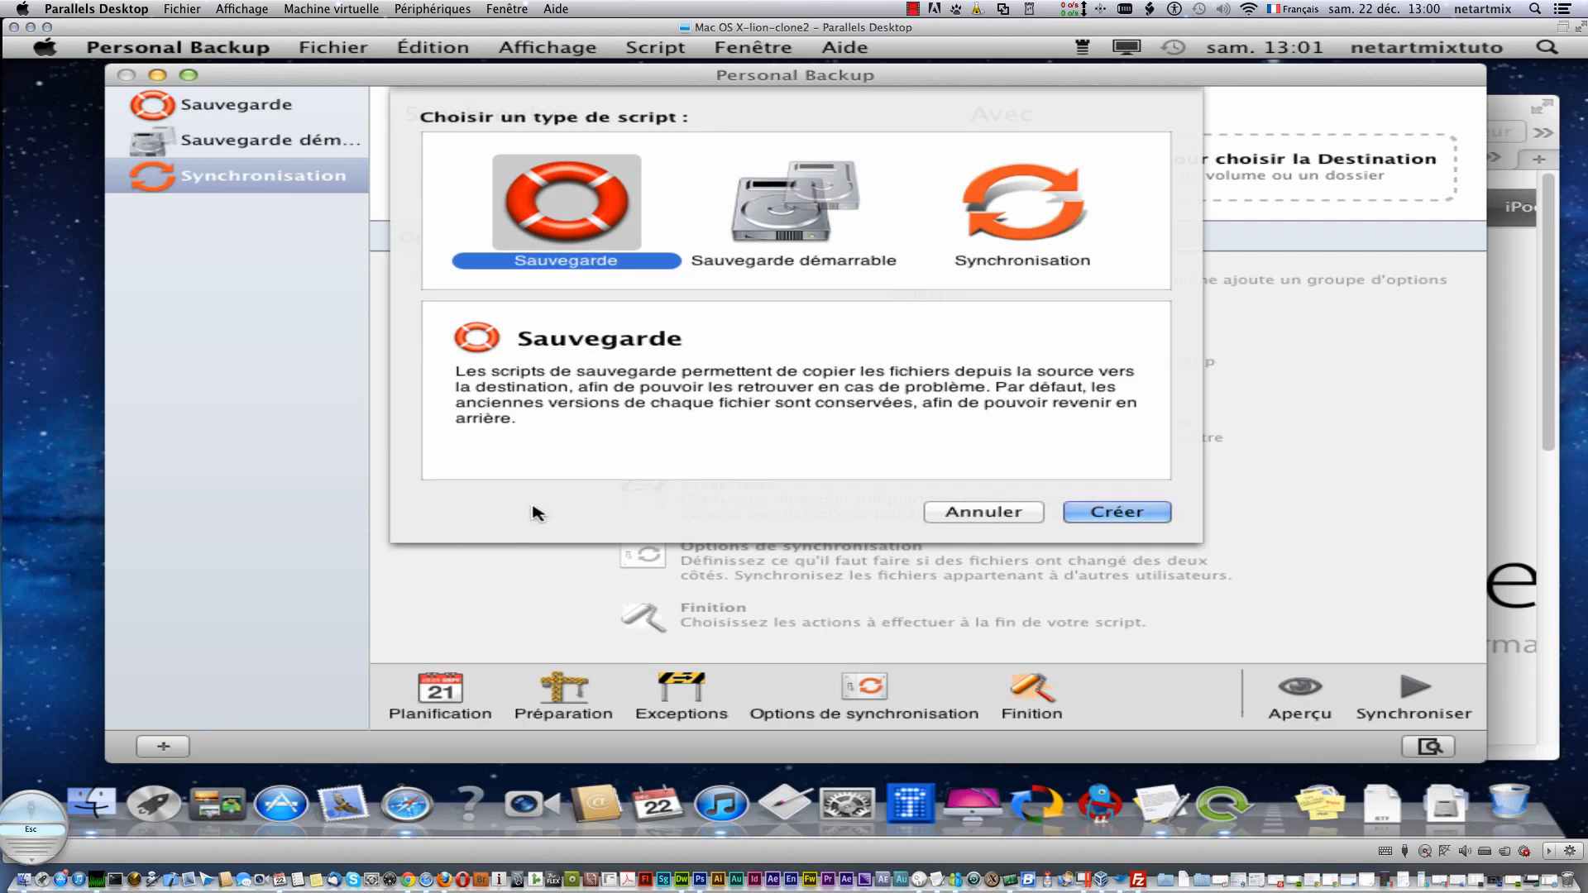
pyautogui.click(1131, 515)
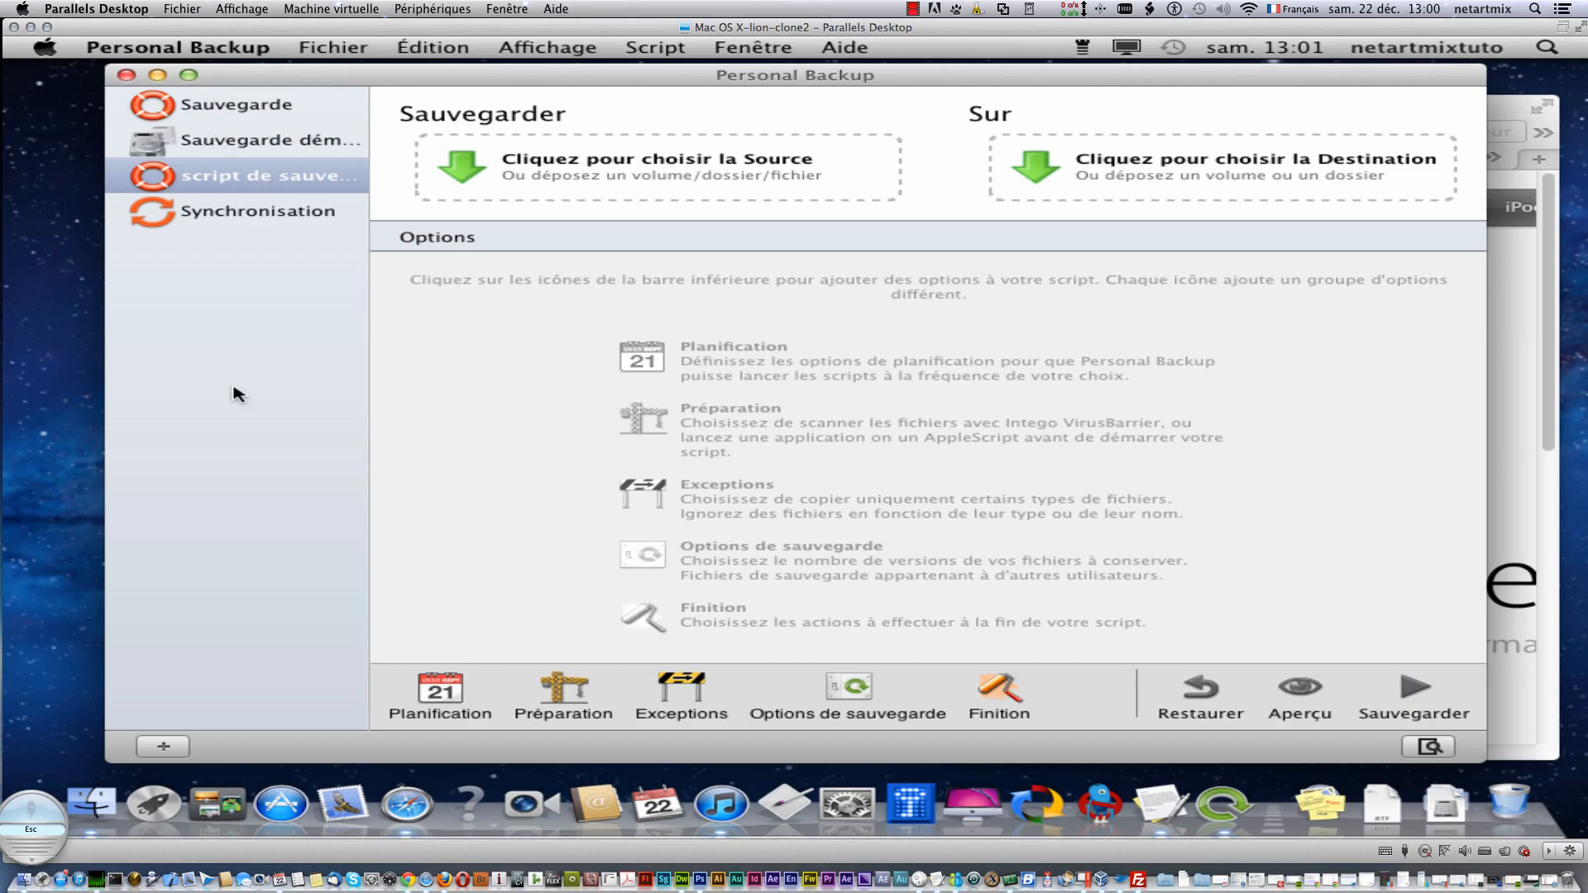
pyautogui.click(170, 747)
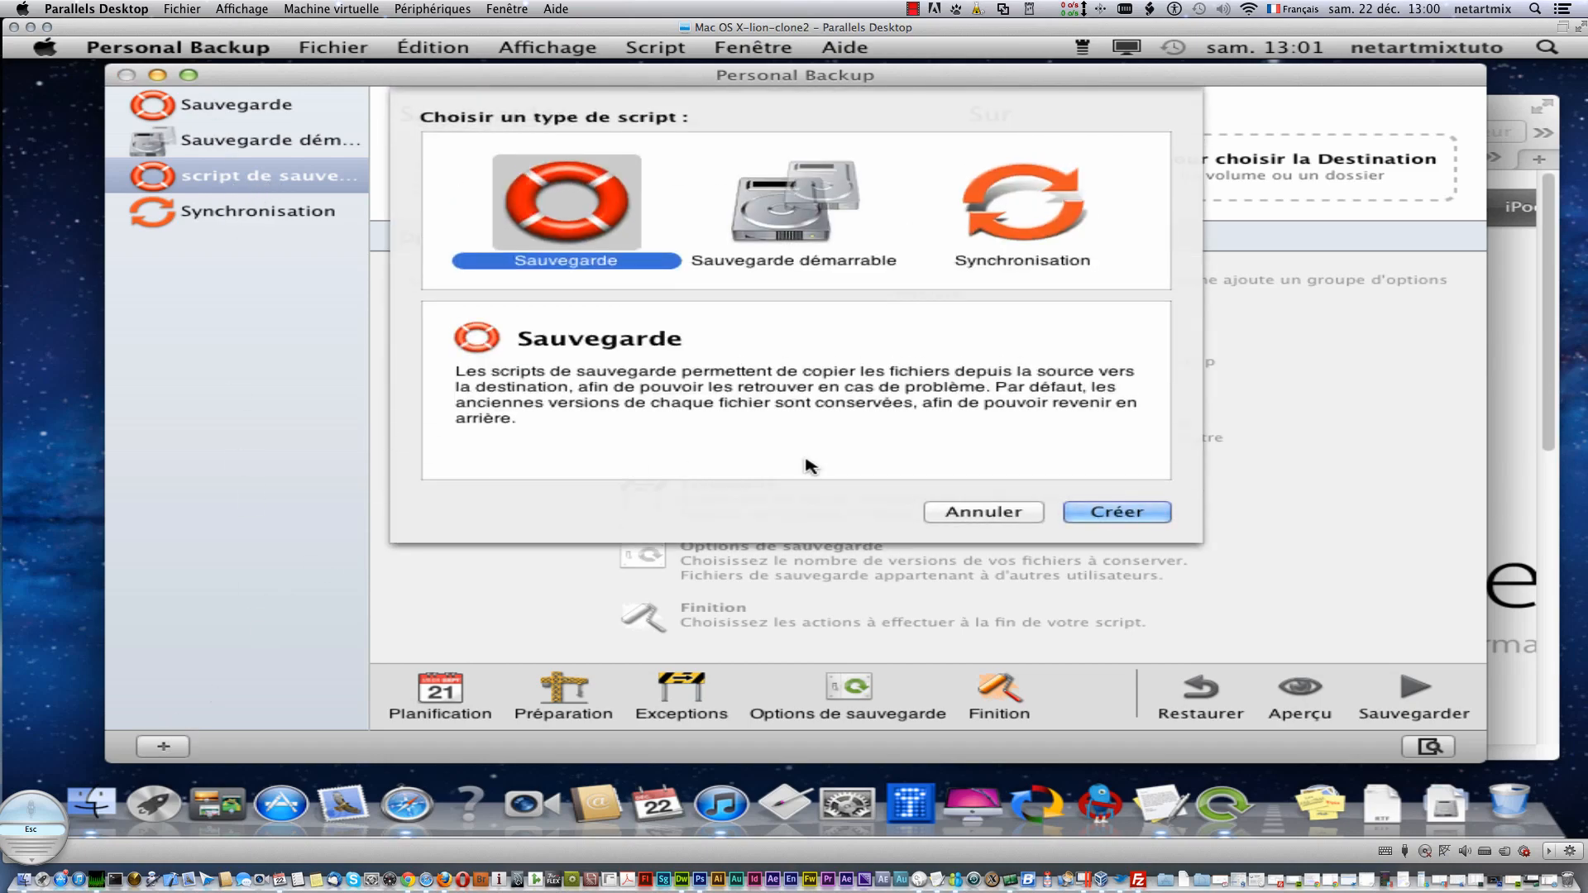
pyautogui.click(947, 513)
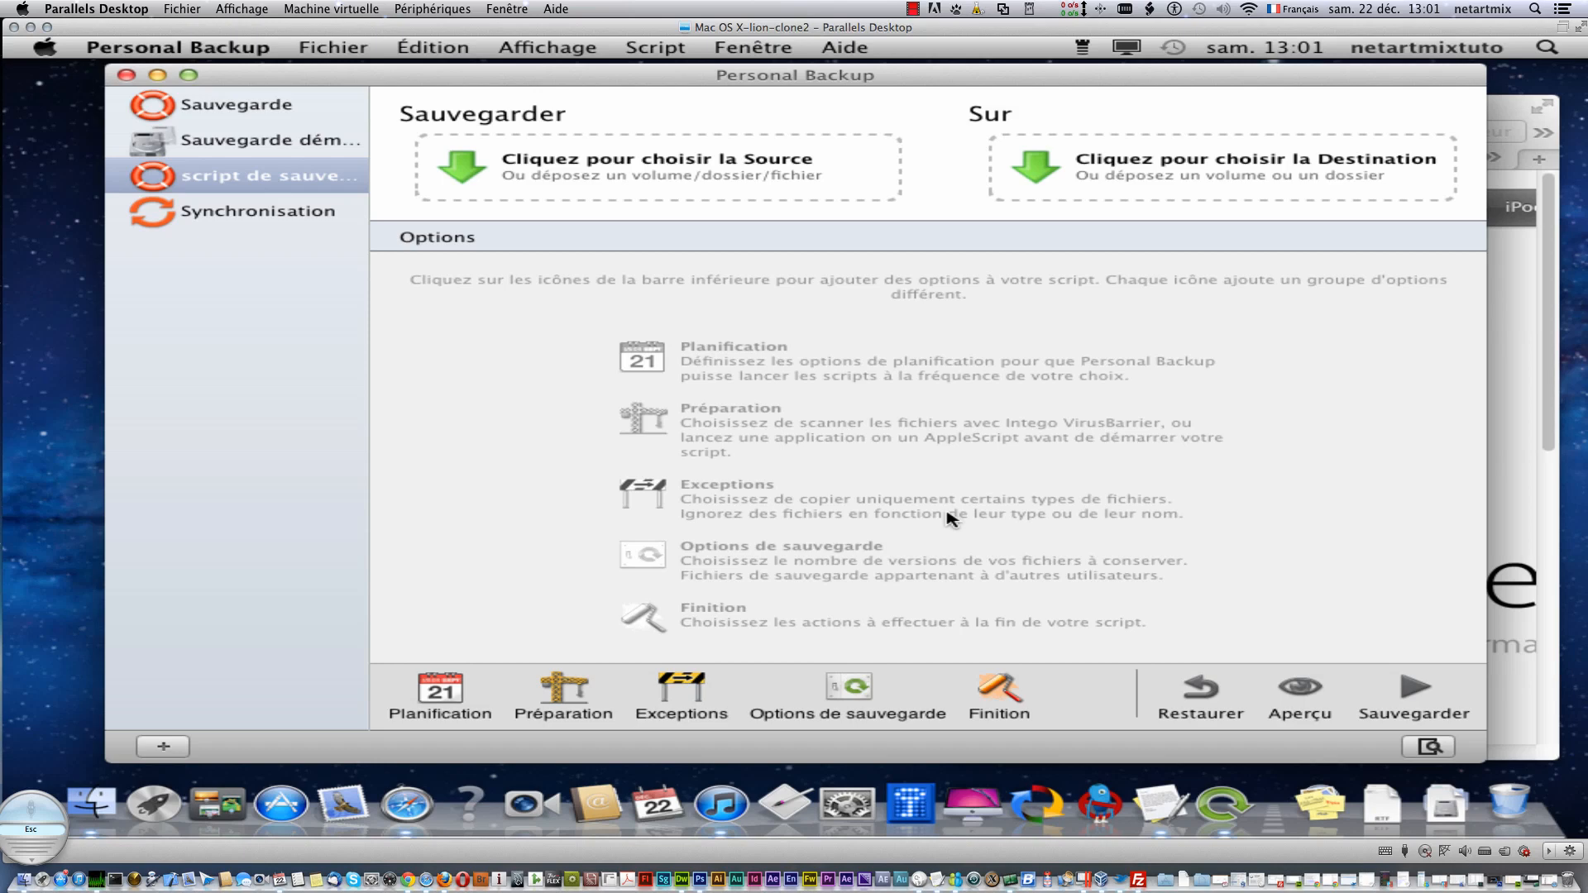
pyautogui.click(251, 108)
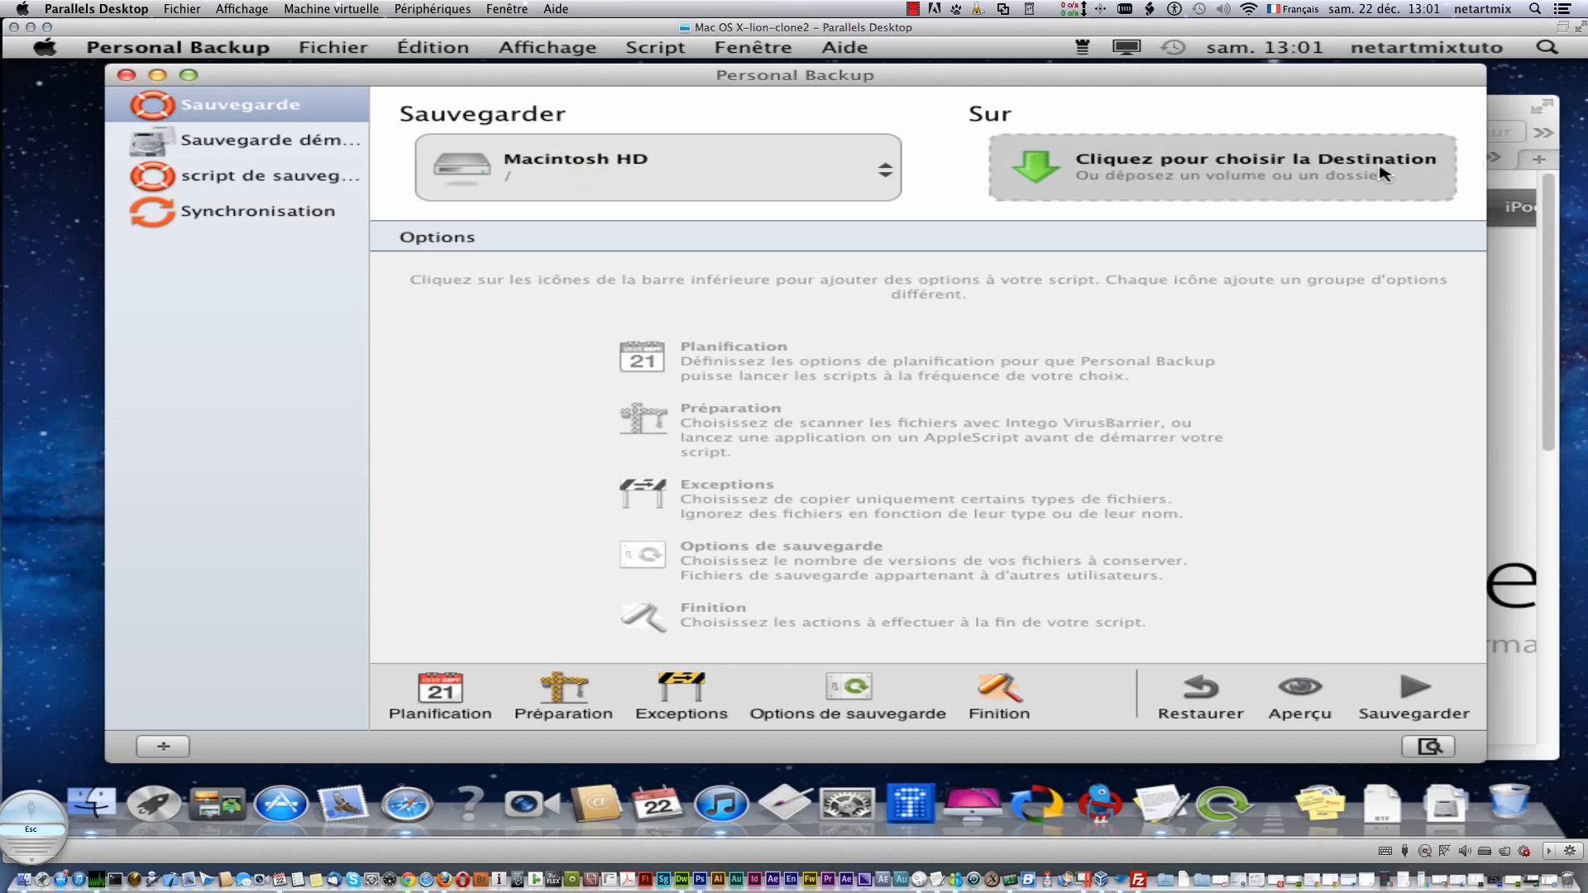
pyautogui.click(299, 188)
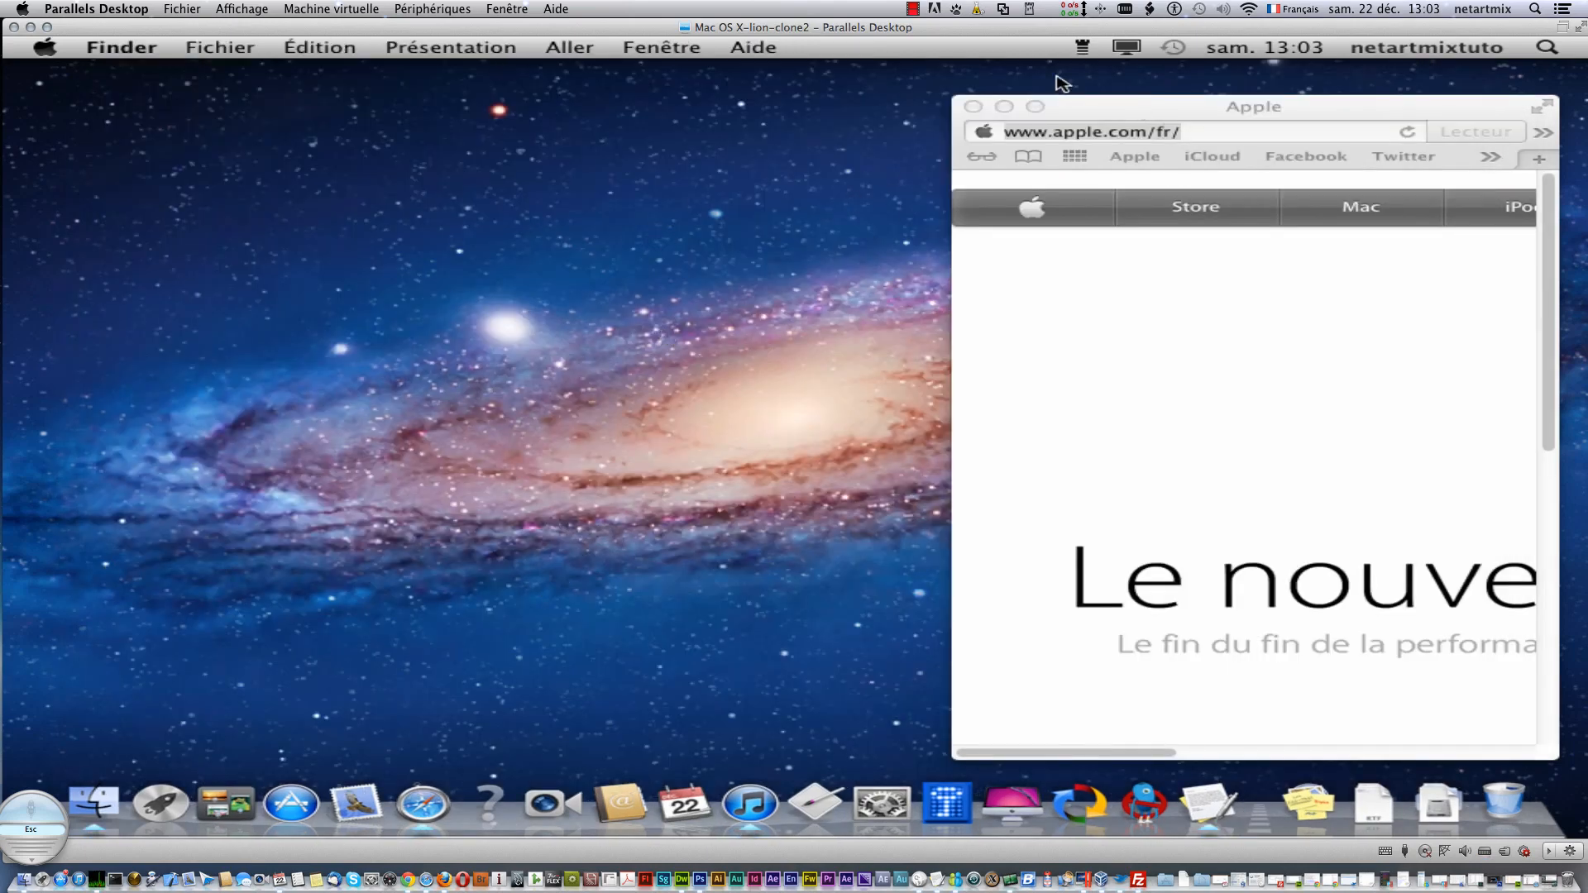
pyautogui.click(1144, 816)
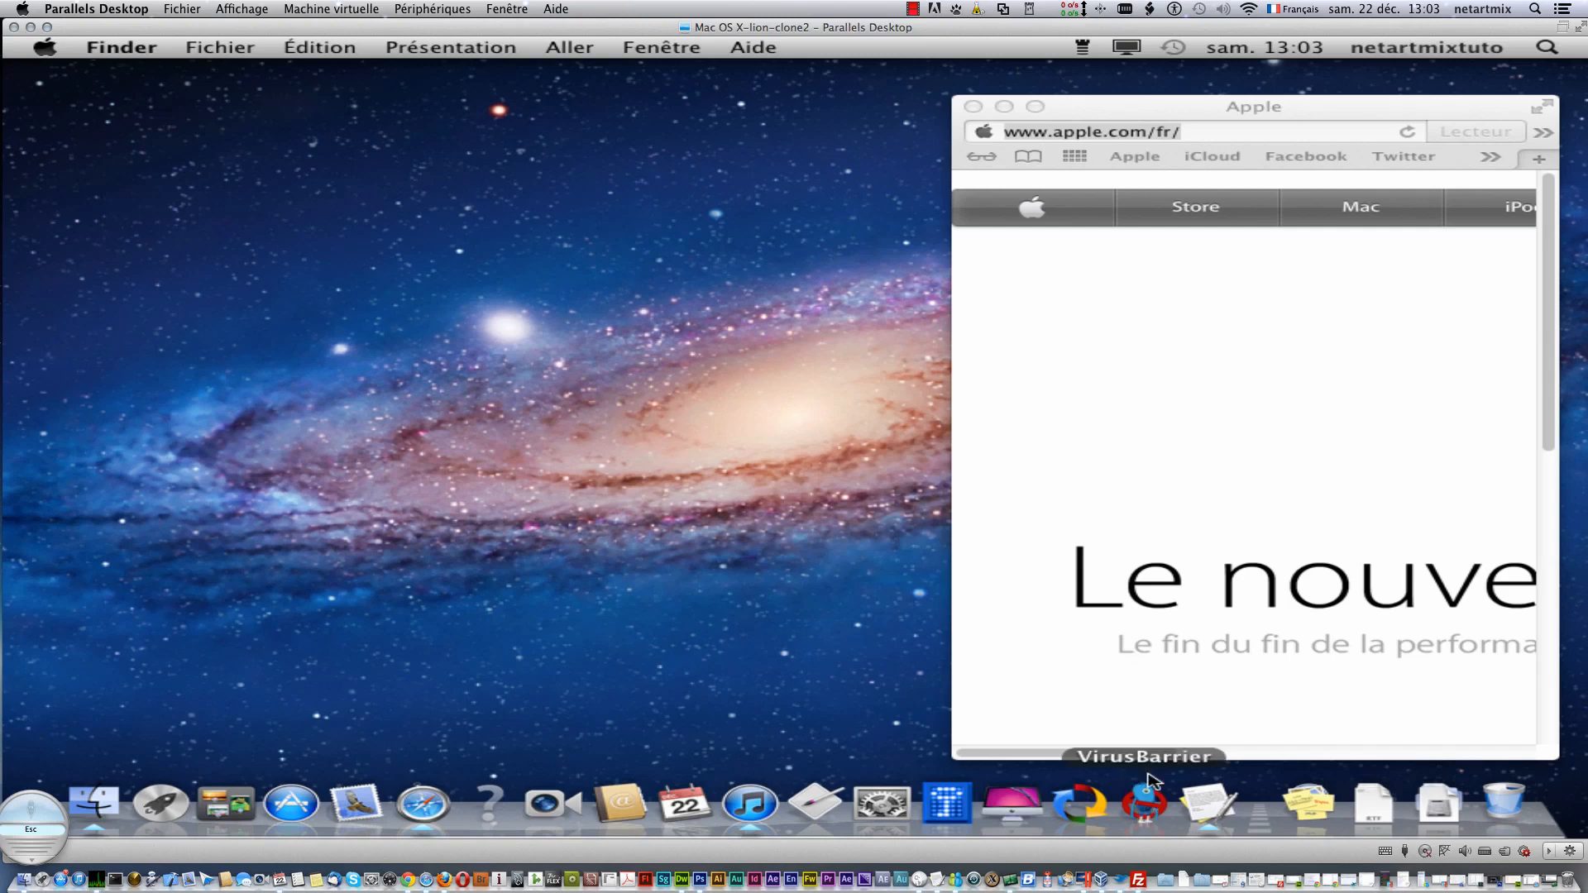
pyautogui.click(1084, 47)
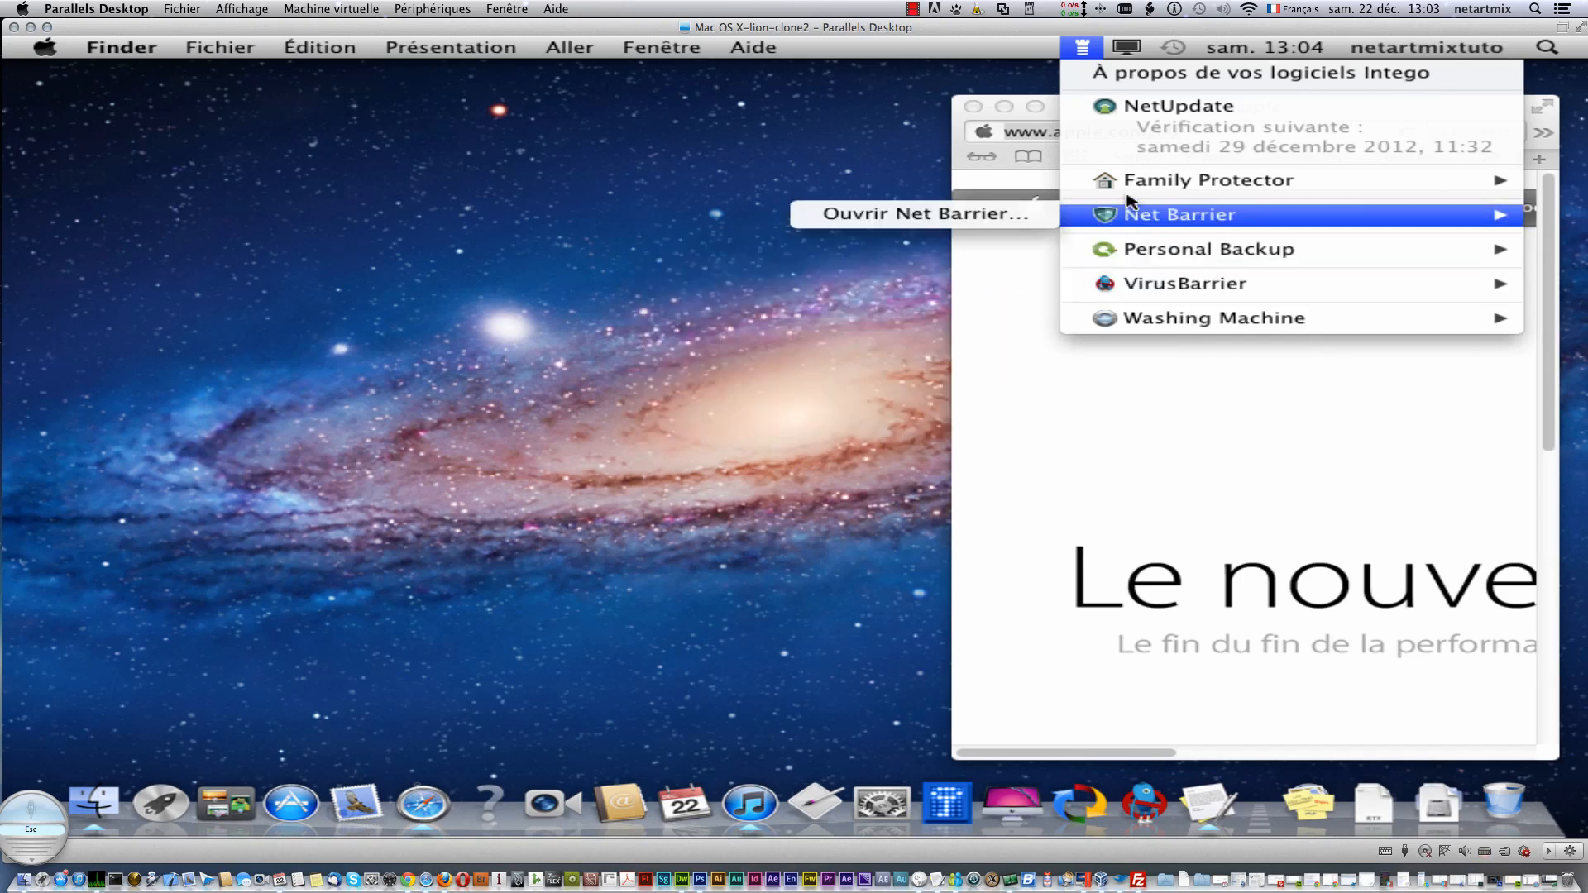
pyautogui.moveTo(1145, 321)
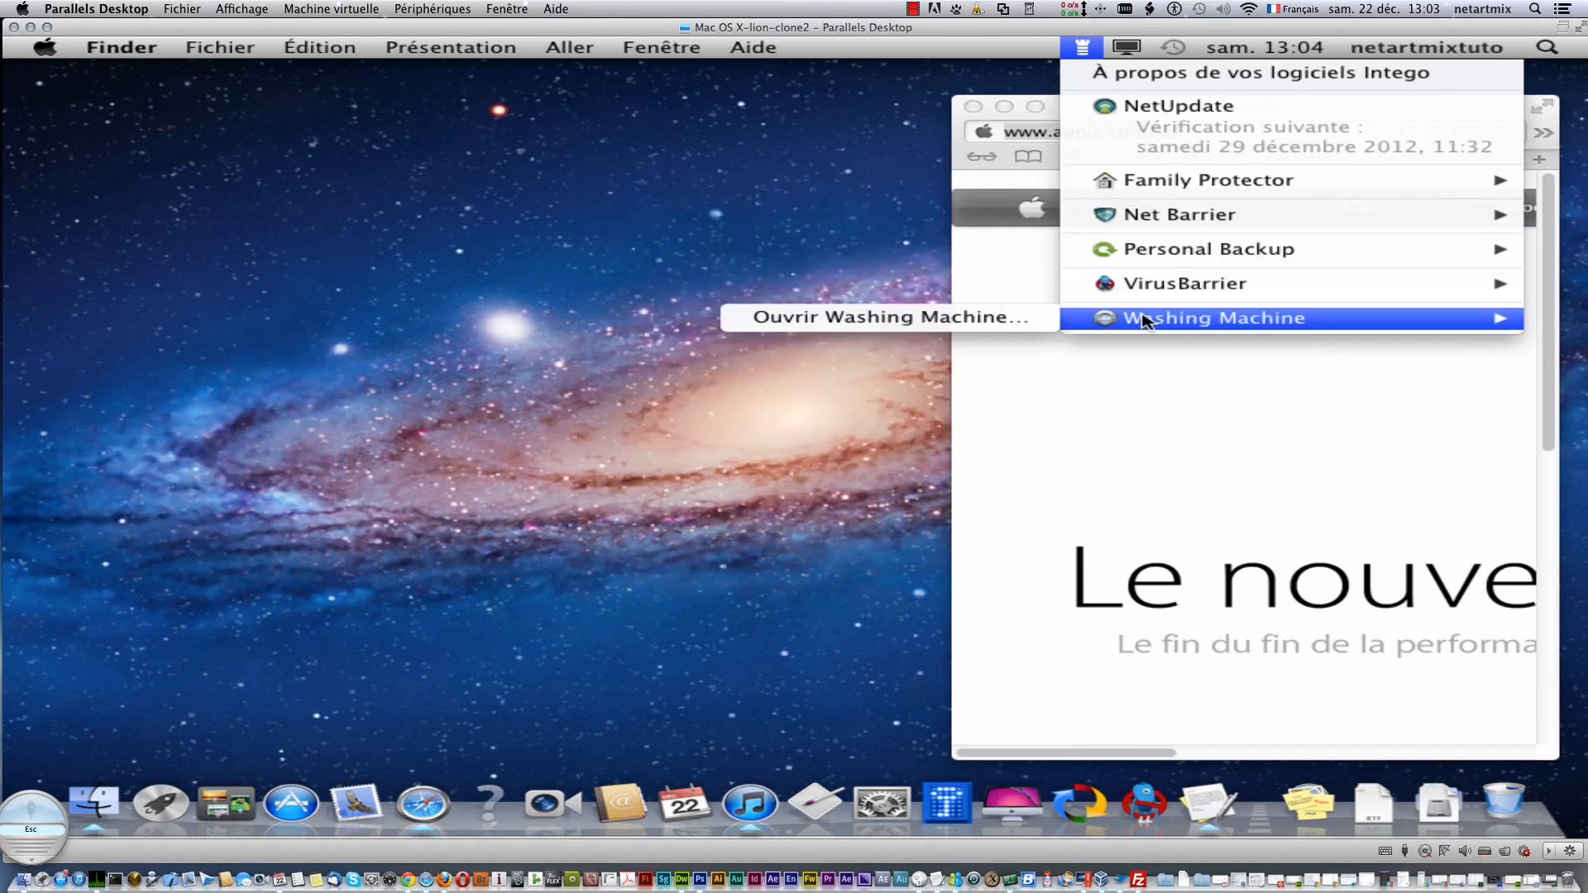
pyautogui.moveTo(1125, 215)
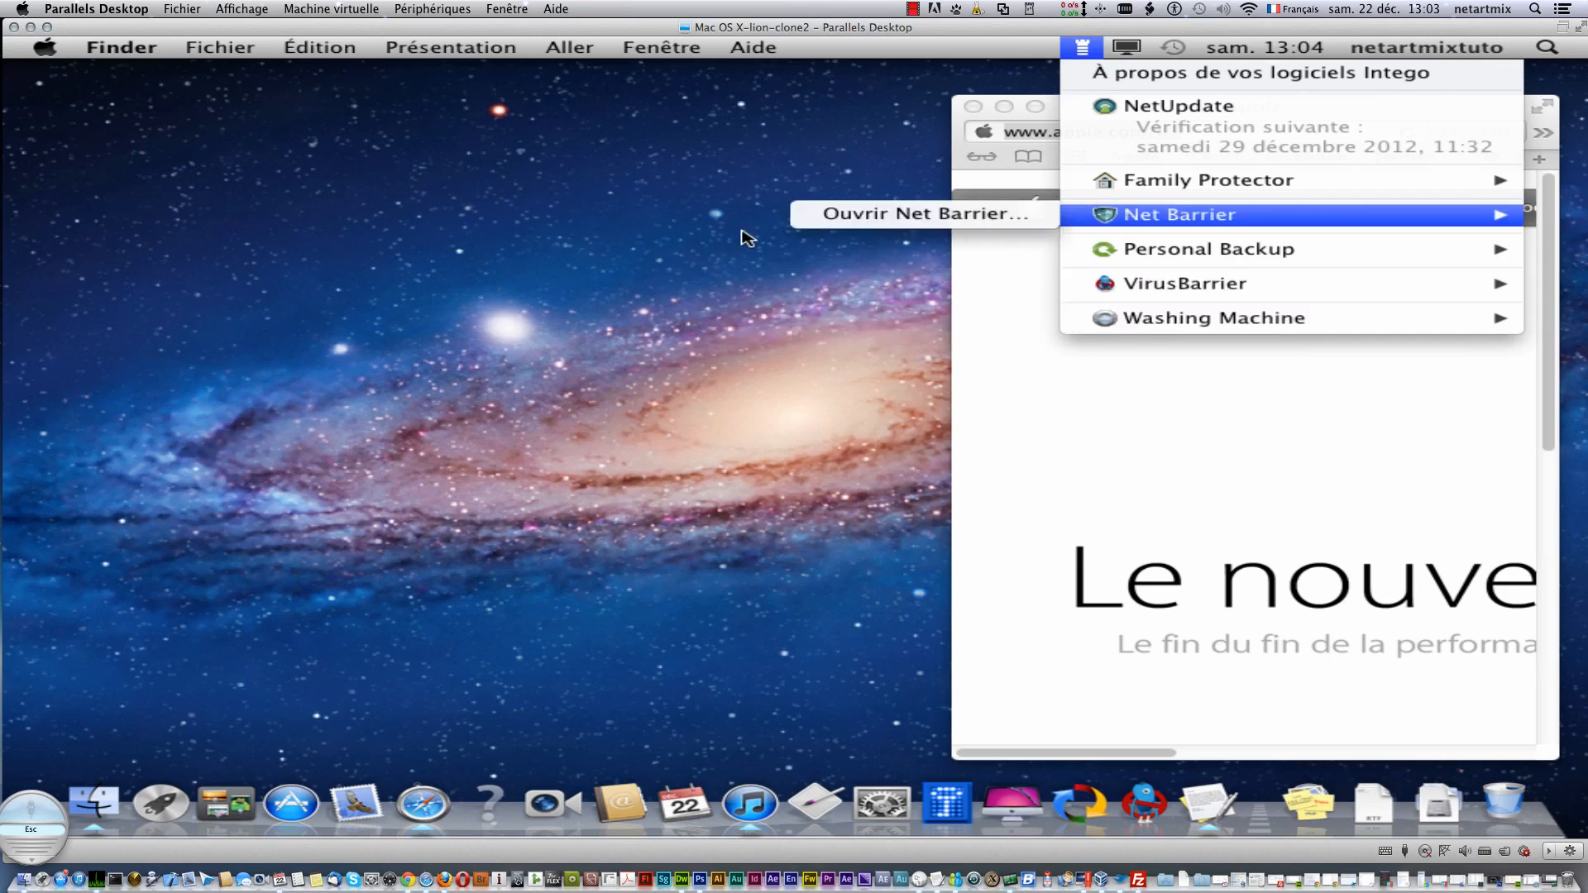
pyautogui.click(594, 344)
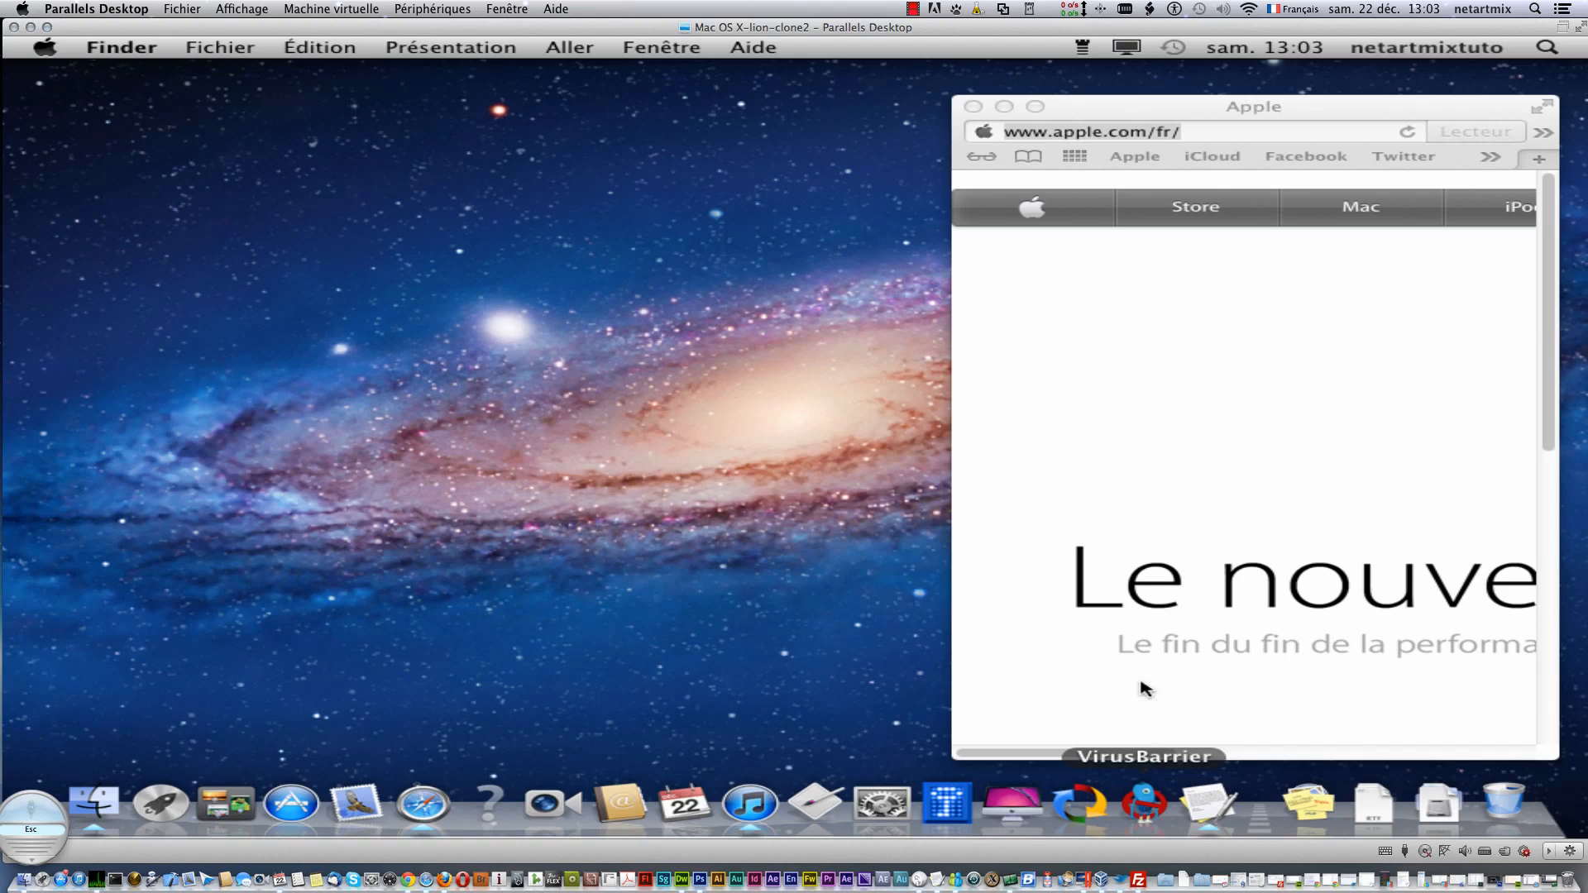
pyautogui.click(1084, 47)
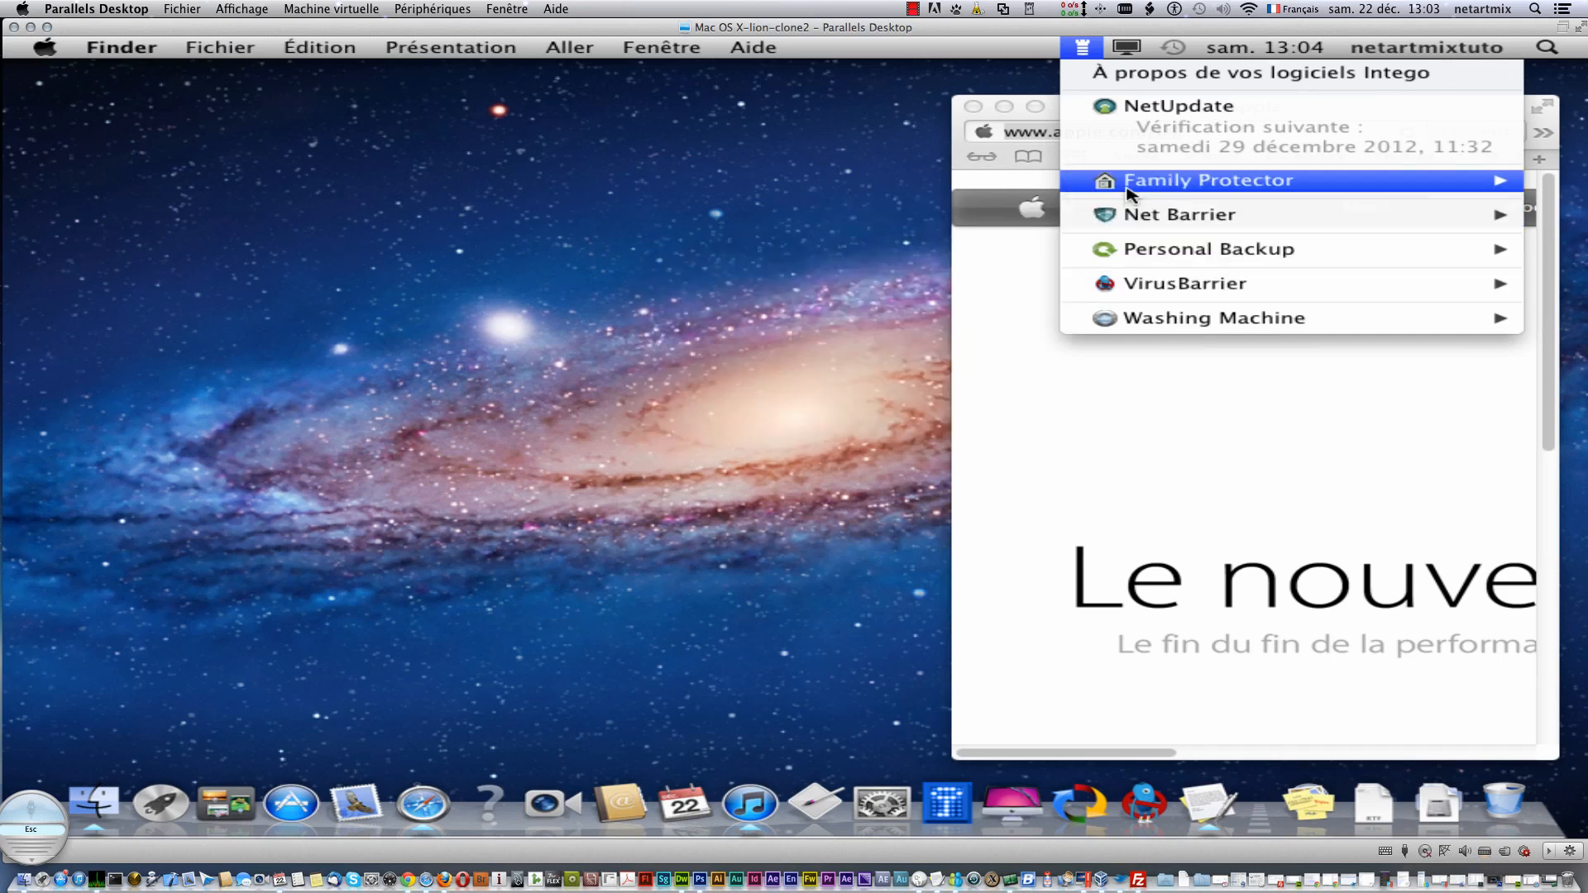
pyautogui.moveTo(1141, 318)
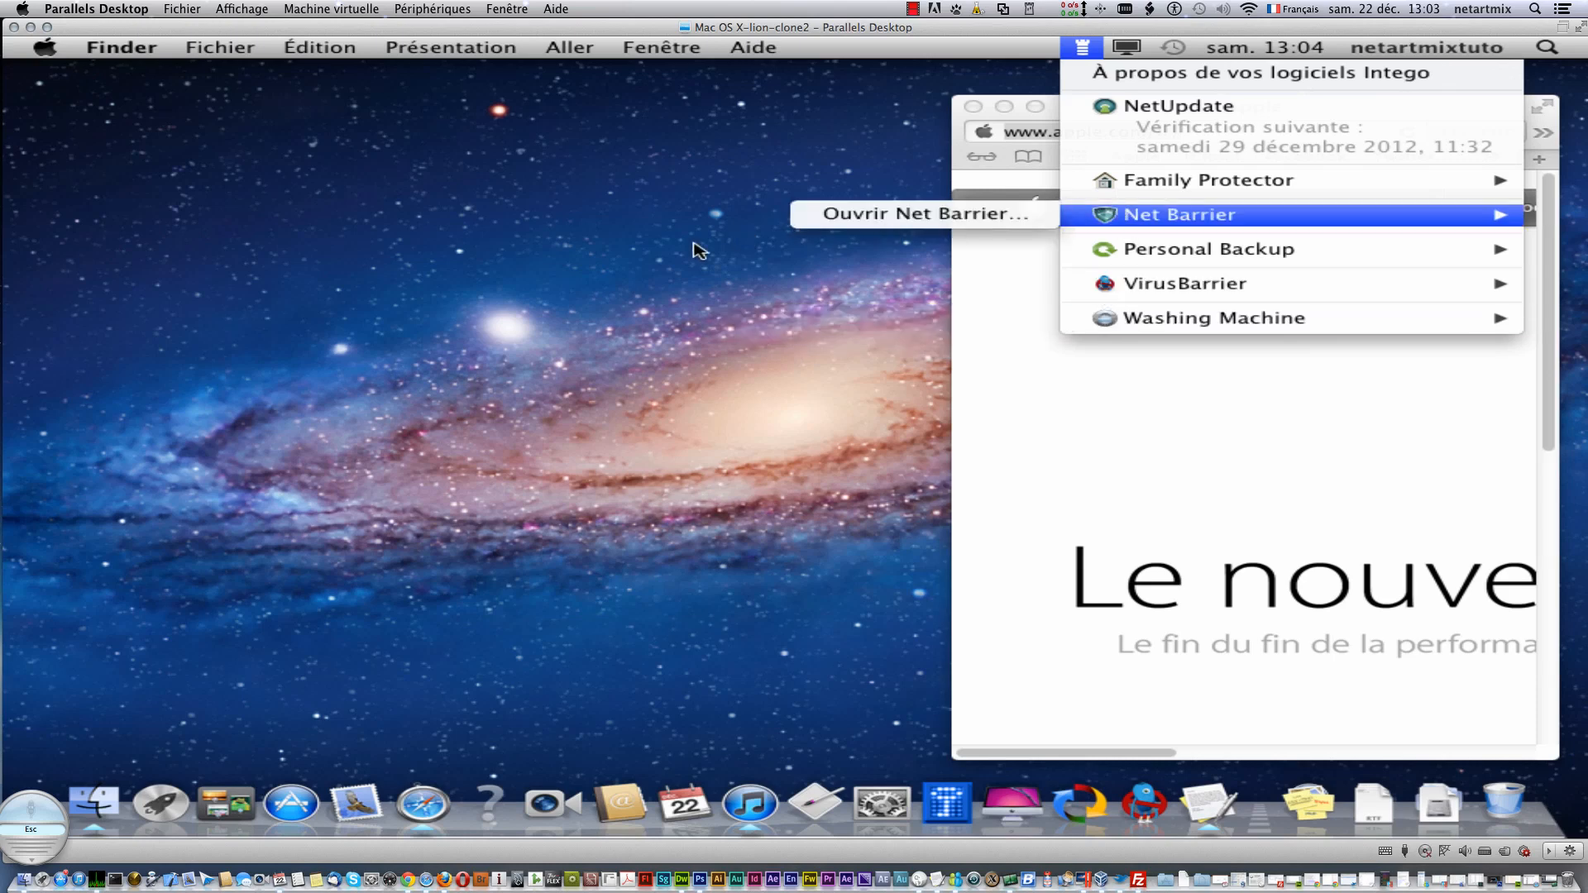
pyautogui.click(589, 339)
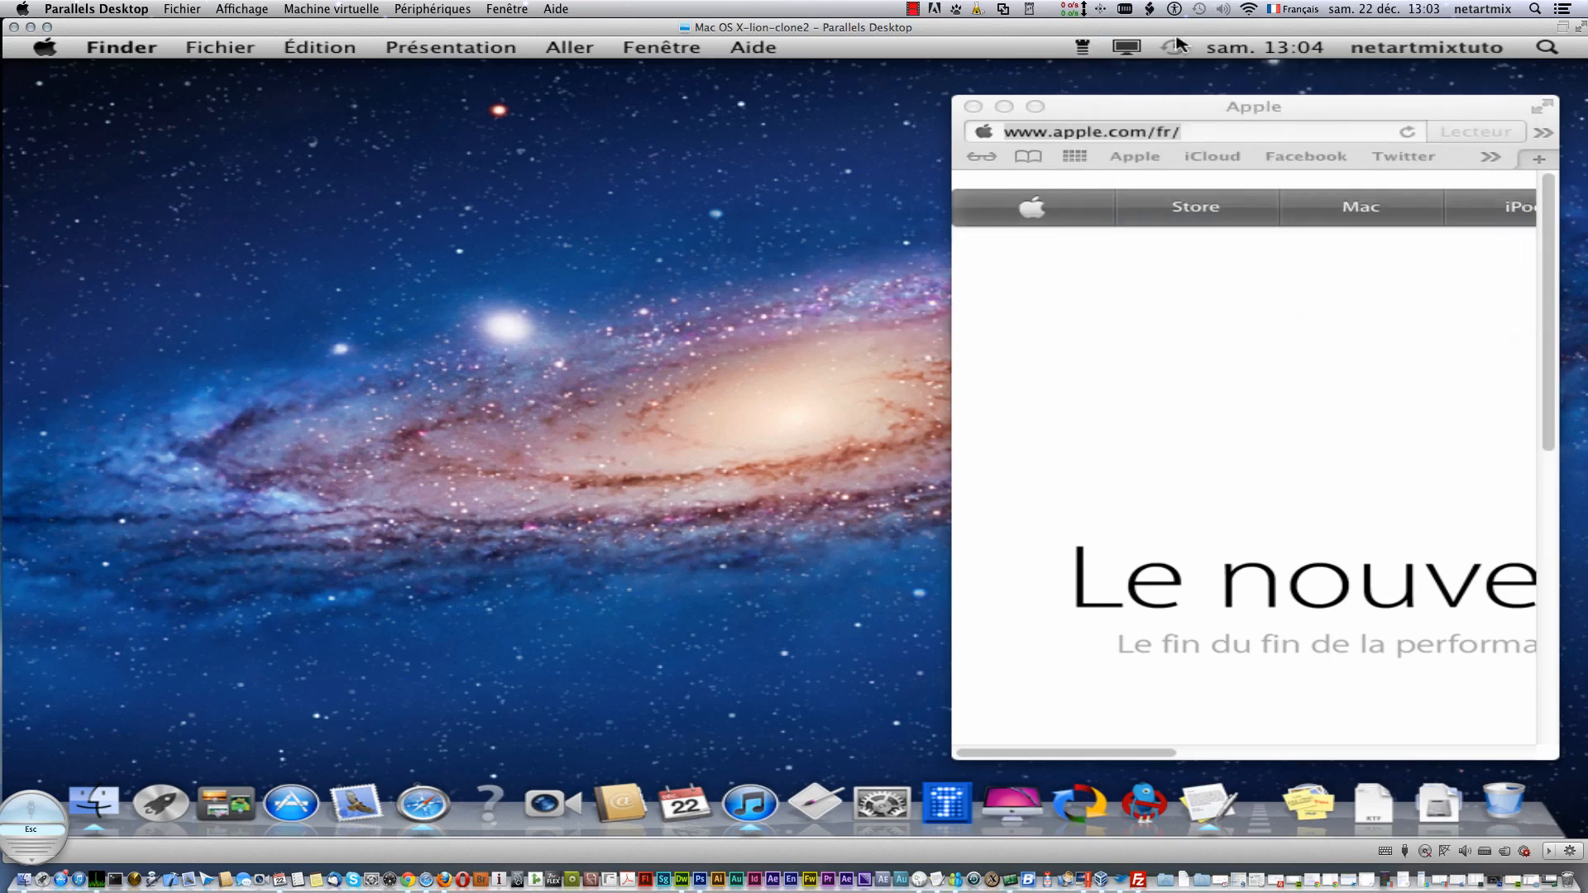